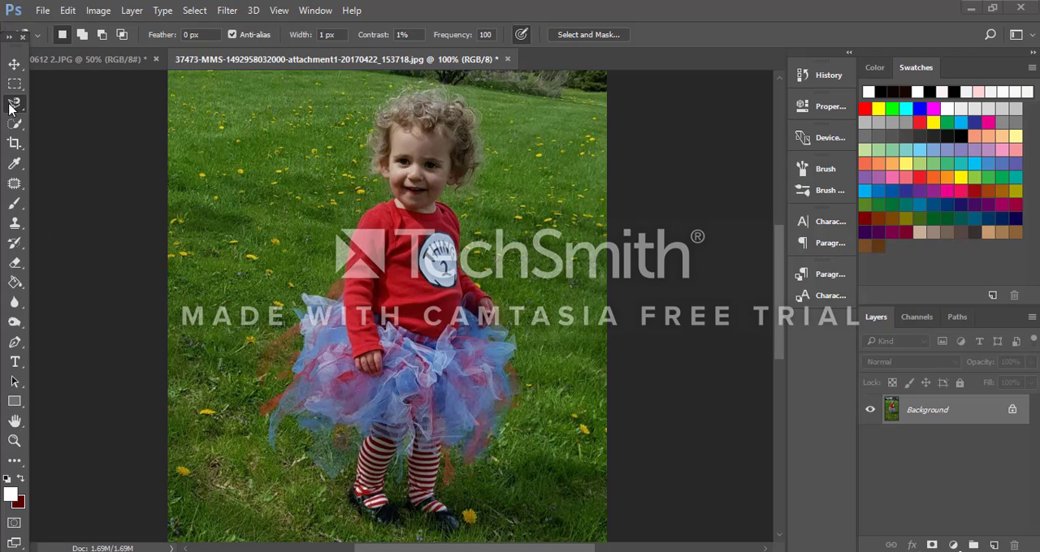
# Step: Duplicate the Background layer of the child's photo and hide the original Background layer
pyautogui.click(105, 59)
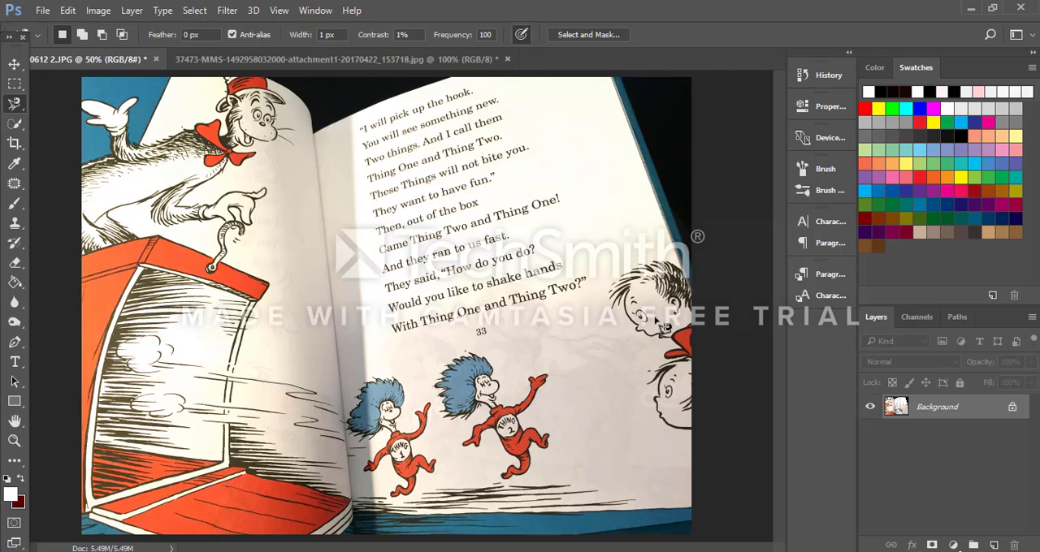
pyautogui.click(327, 60)
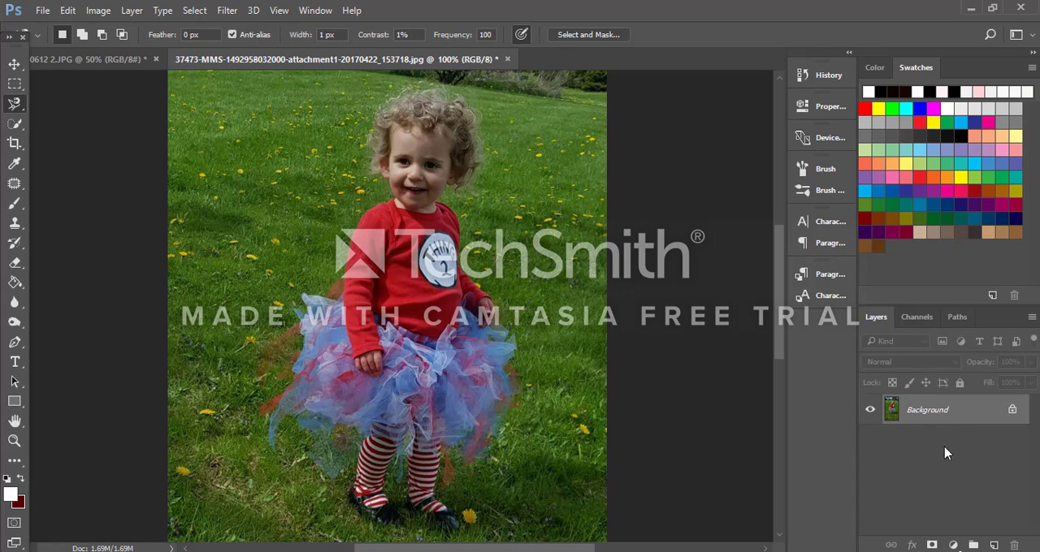
pyautogui.moveTo(948, 416); pyautogui.dragTo(994, 545)
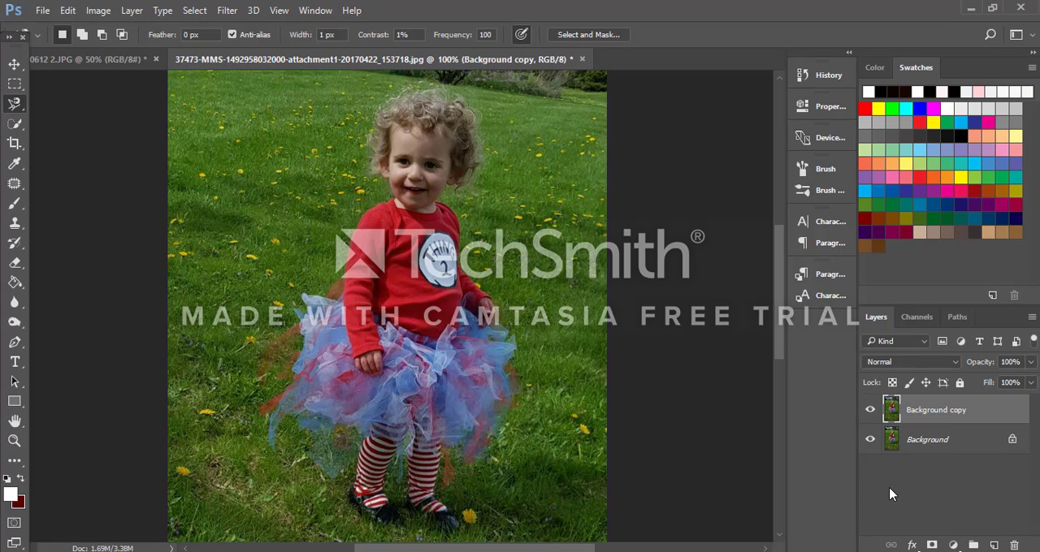
pyautogui.click(872, 441)
# Step: Add a new empty layer directly beneath the Background copy layer, and make Background copy the active layer
pyautogui.click(993, 545)
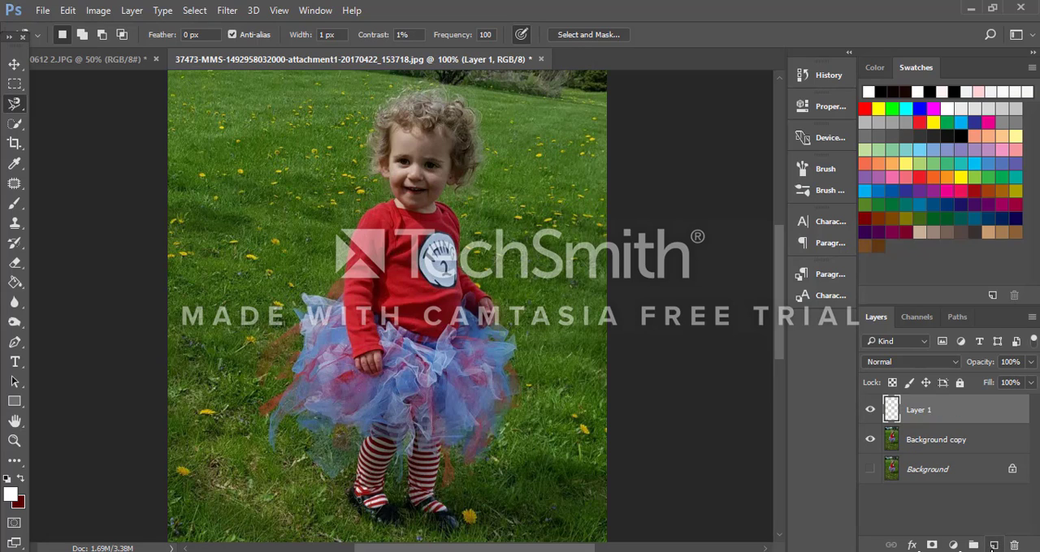
pyautogui.moveTo(959, 424); pyautogui.dragTo(967, 451)
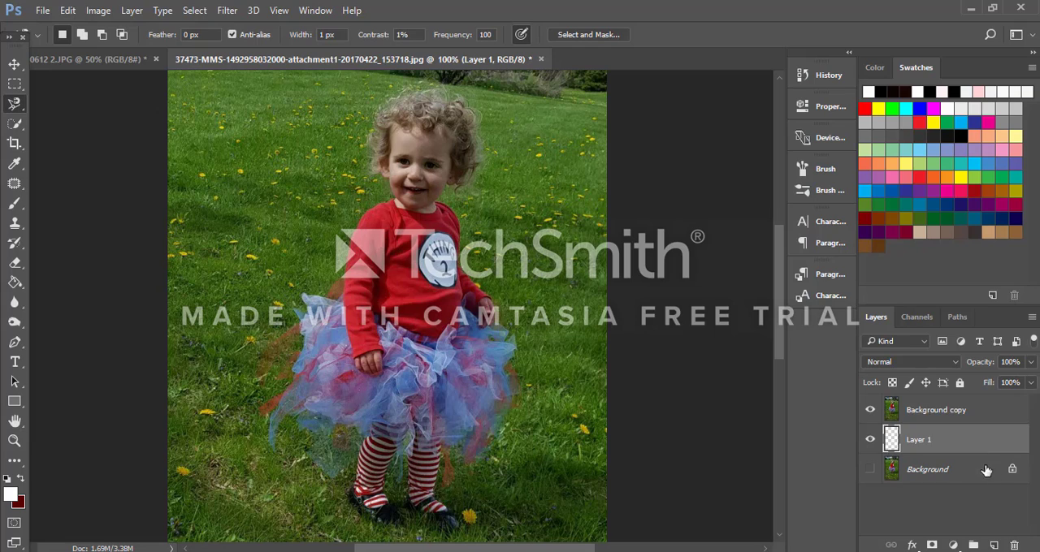
pyautogui.click(1002, 416)
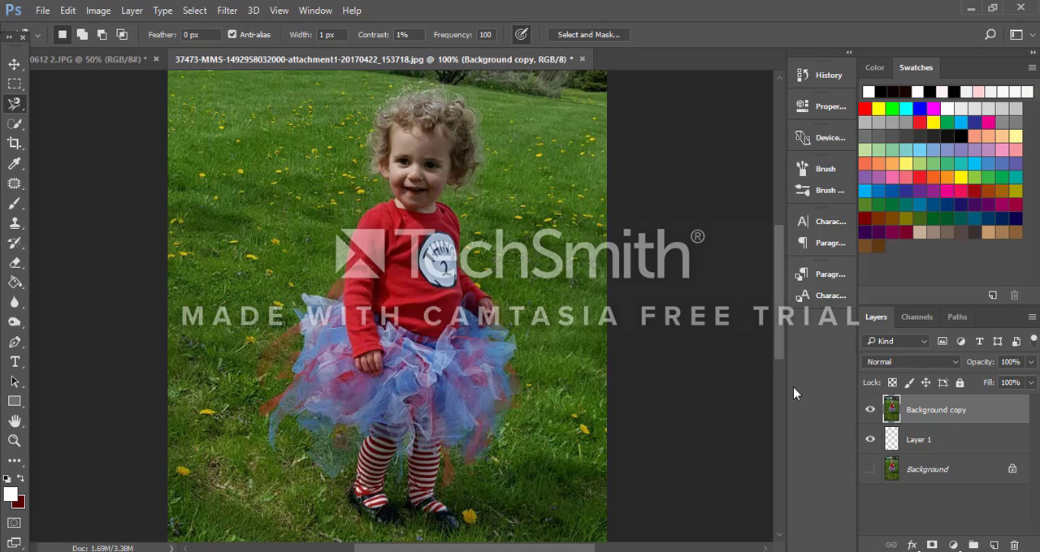
pyautogui.rightClick(13, 110)
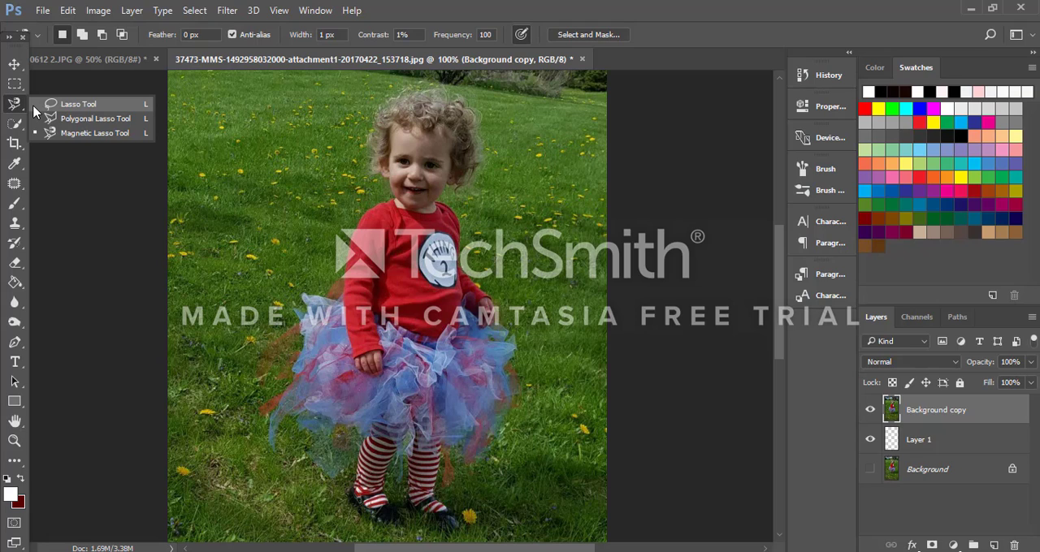
pyautogui.click(37, 105)
pyautogui.moveTo(335, 145)
pyautogui.mouseDown()
pyautogui.moveTo(307, 237)
pyautogui.moveTo(549, 294)
pyautogui.moveTo(398, 197)
pyautogui.mouseUp()
pyautogui.moveTo(381, 260); pyautogui.dragTo(370, 216)
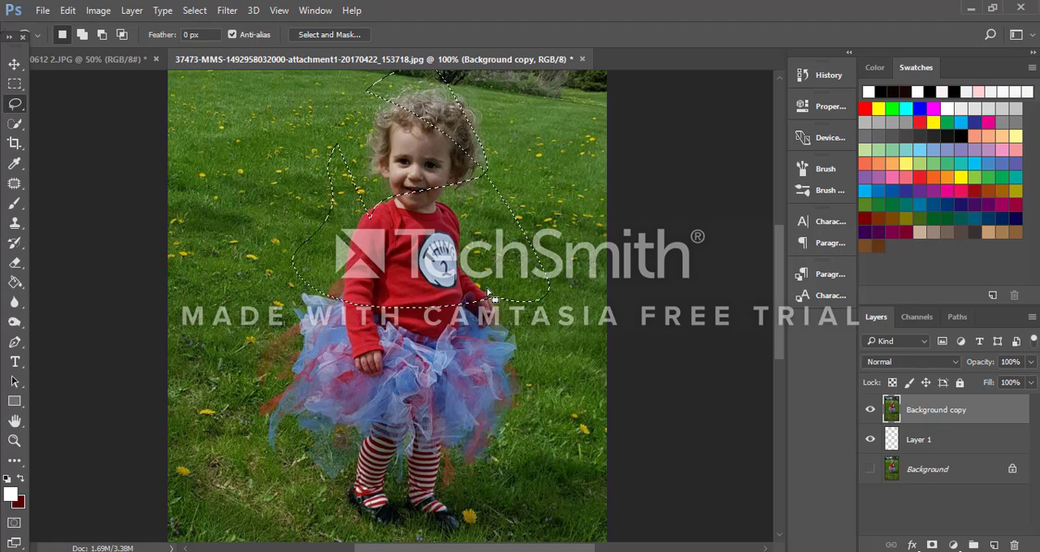
pyautogui.click(416, 288)
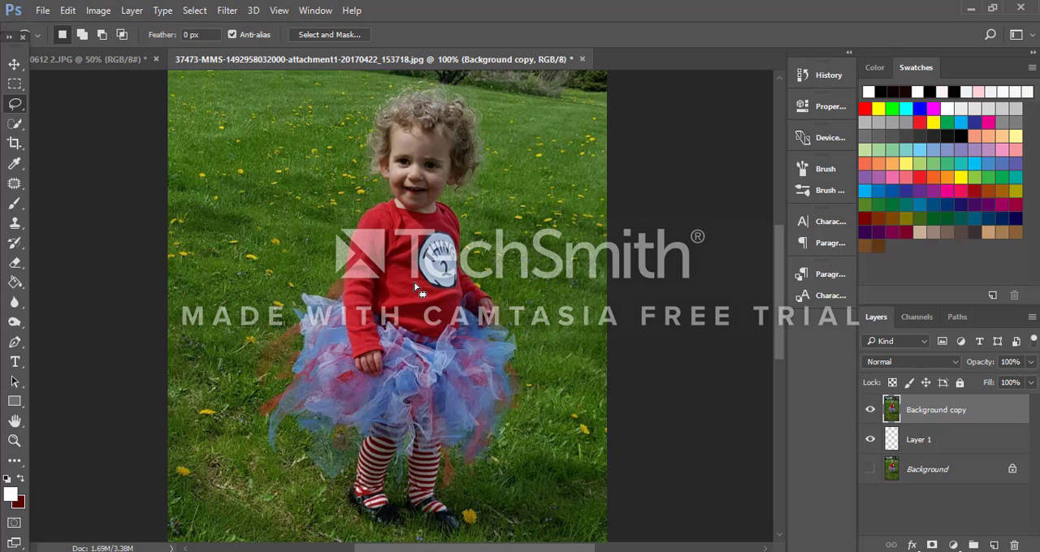
# Step: Trace a closed selection around the child's whole outline, including hair, tutu and shoes, with the Magnetic Lasso Tool
pyautogui.rightClick(18, 109)
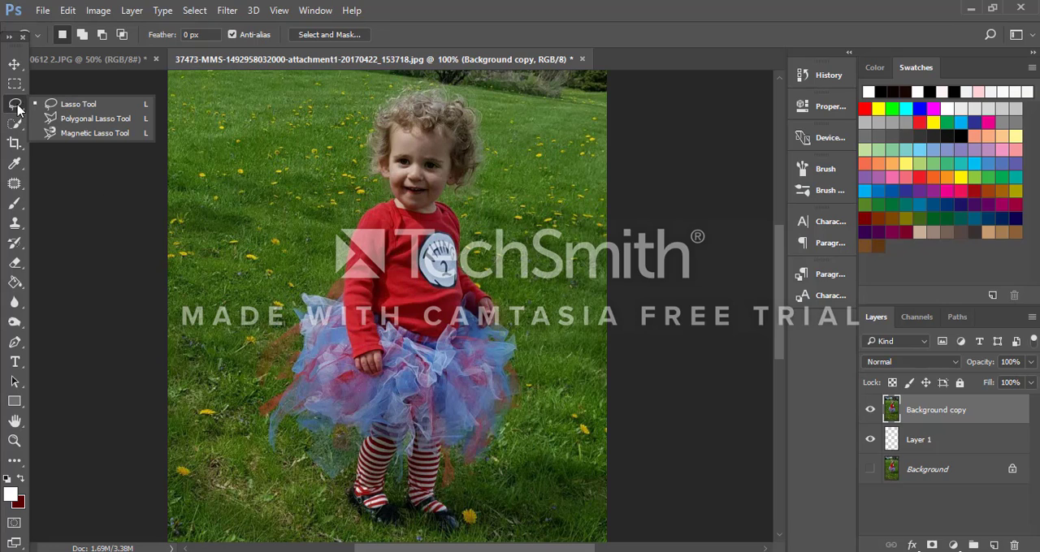
pyautogui.click(85, 135)
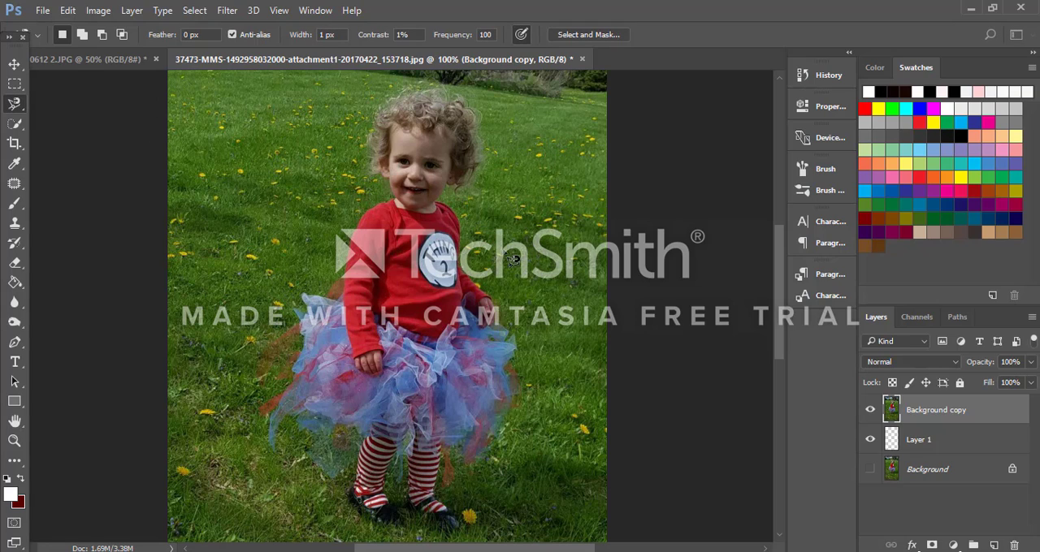
pyautogui.click(498, 327)
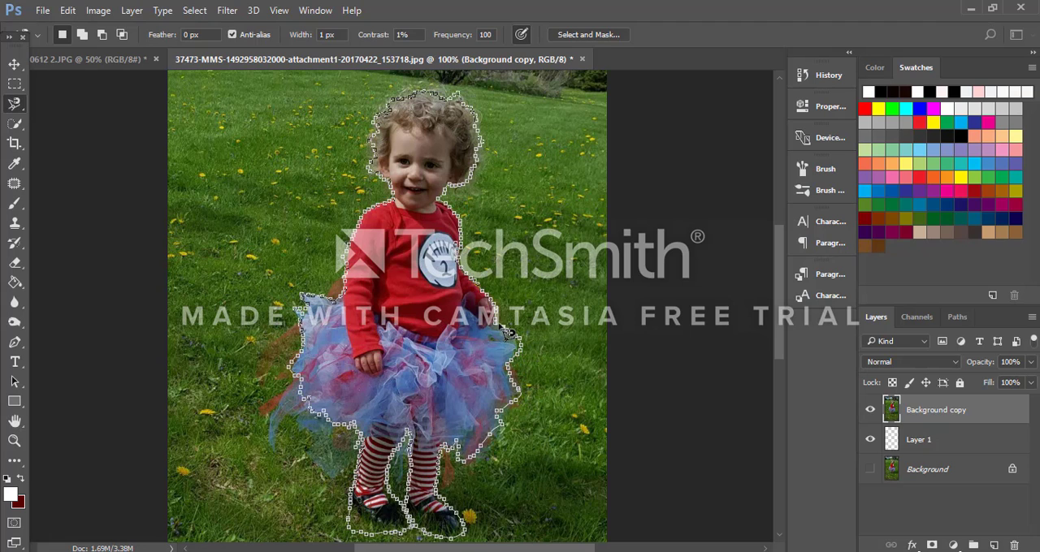
pyautogui.click(506, 329)
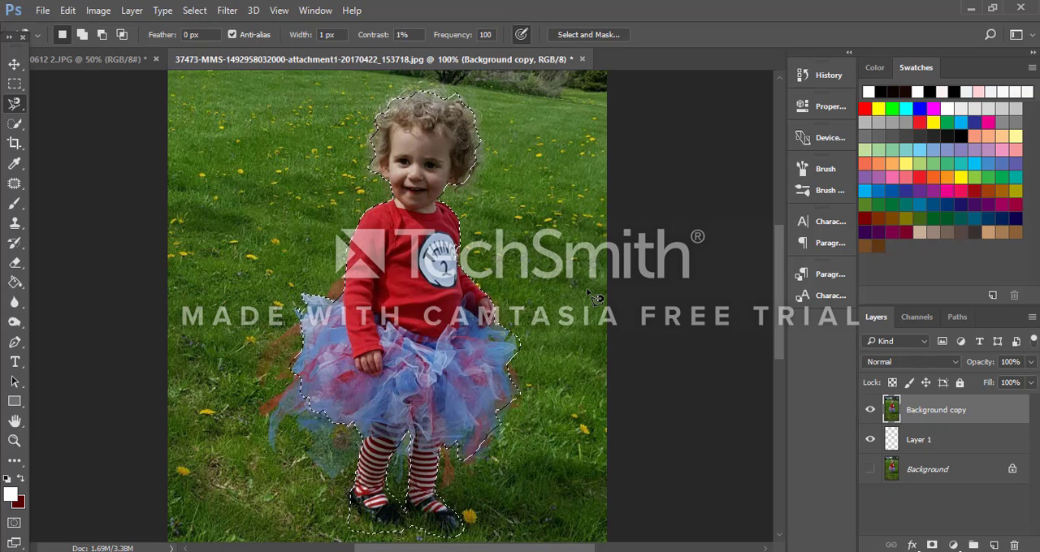
# Step: Invert the selection and add a layer mask to Background copy that hides the selected grass
pyautogui.hotkey('ctrl', 'shift', 'i')
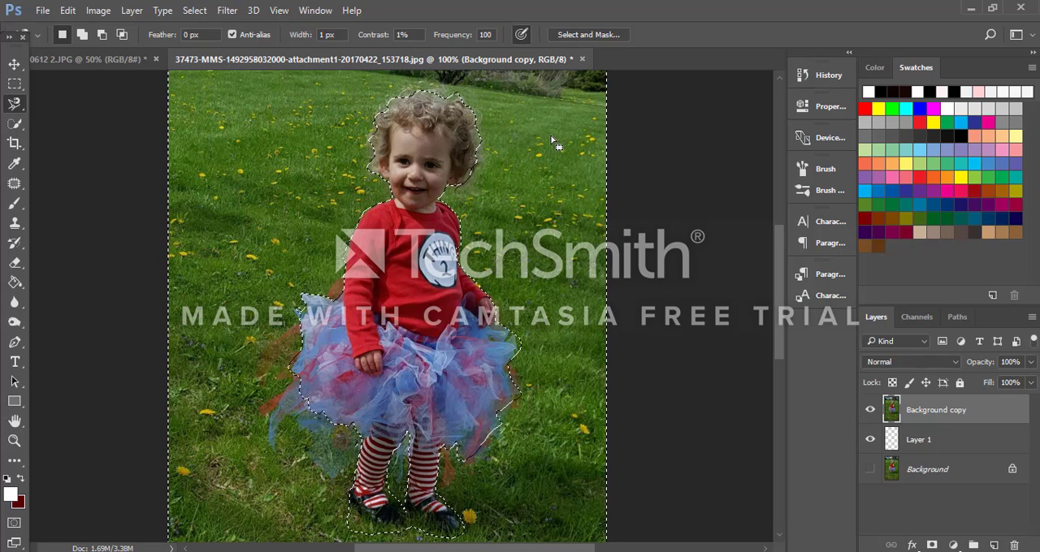
pyautogui.click(135, 14)
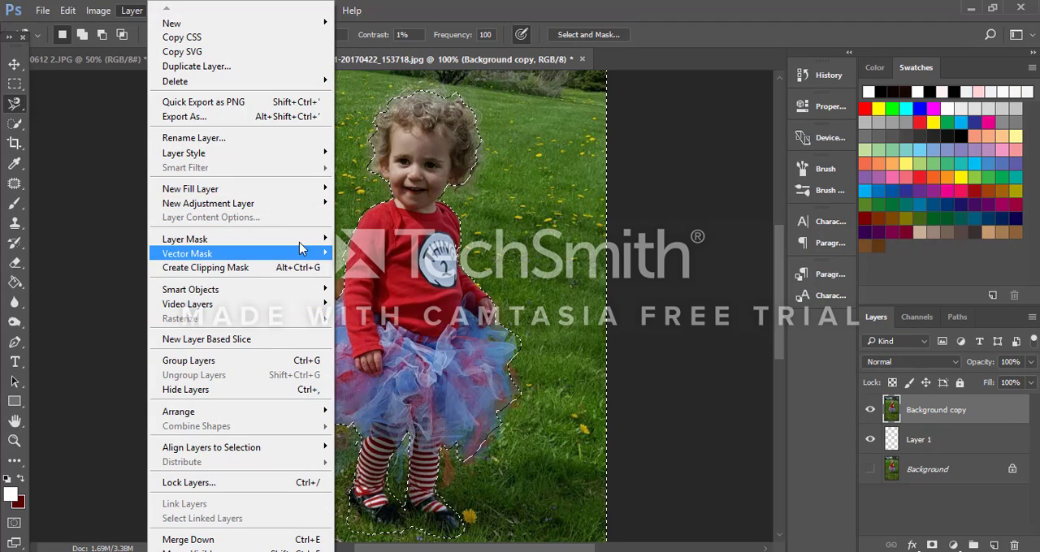
pyautogui.moveTo(299, 242)
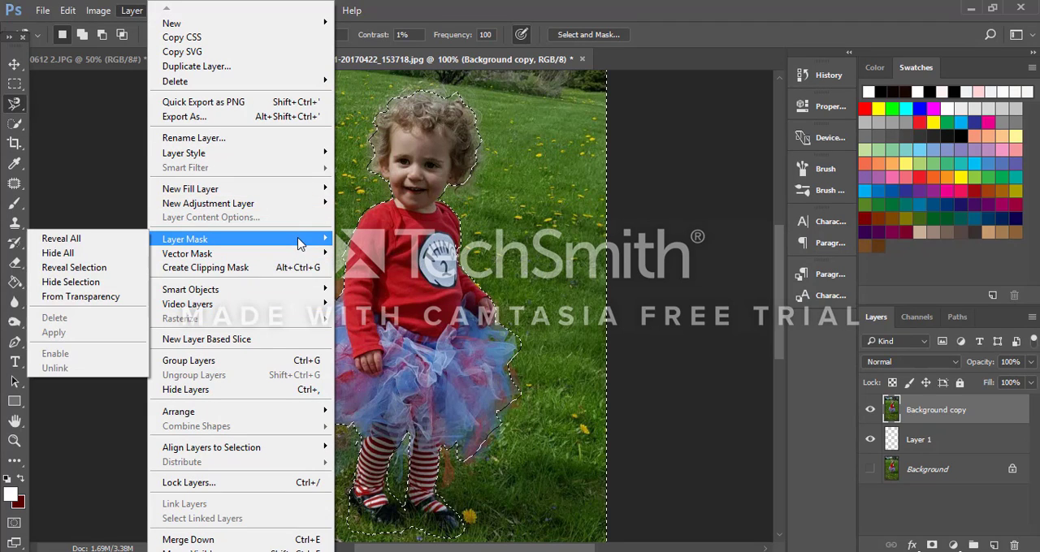
pyautogui.click(126, 284)
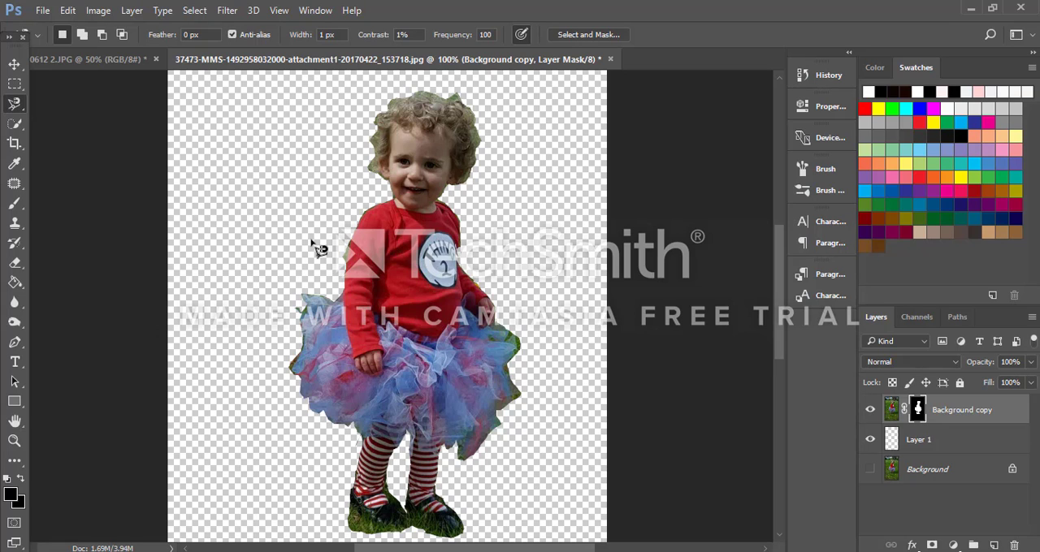
# Step: Erase the green fringe along the outer edge of the red sleeve on the layer mask, using a size 10 Eraser
pyautogui.hotkey('ctrl', '+')
pyautogui.hotkey('ctrl', '+')
pyautogui.hotkey('ctrl', '+')
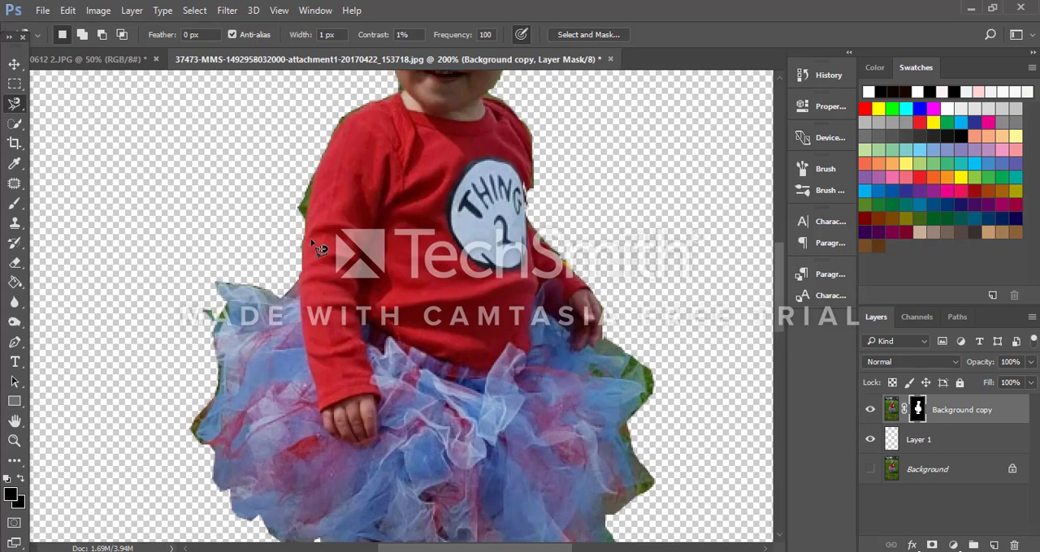
pyautogui.scroll(4, 319, 249)
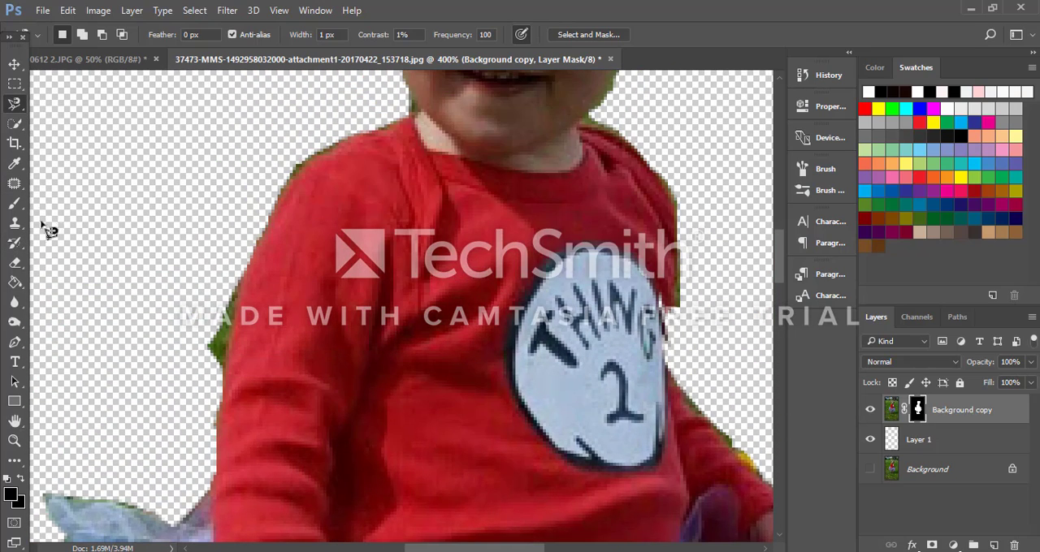
pyautogui.click(15, 263)
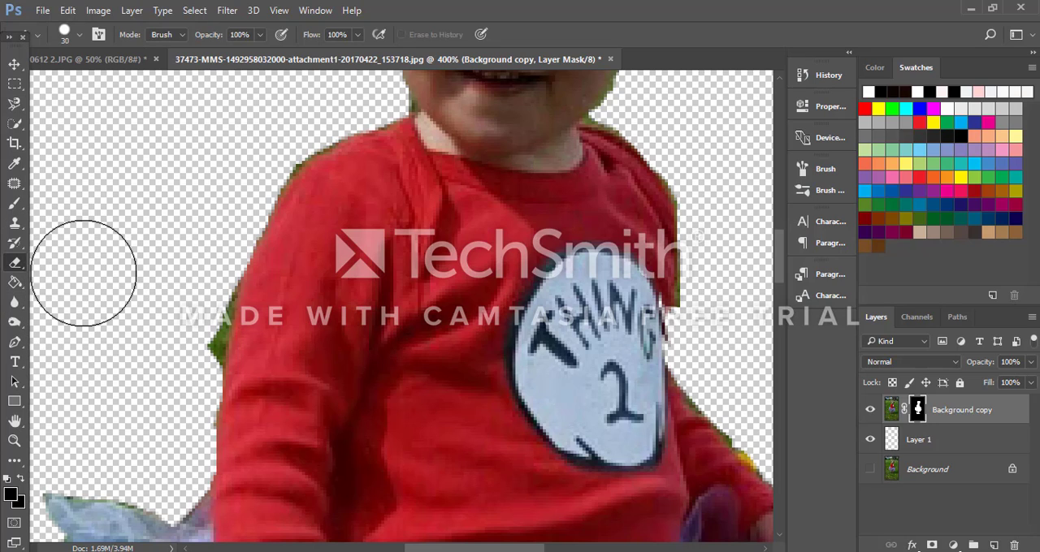
pyautogui.press('[')
pyautogui.press('[')
pyautogui.press('[')
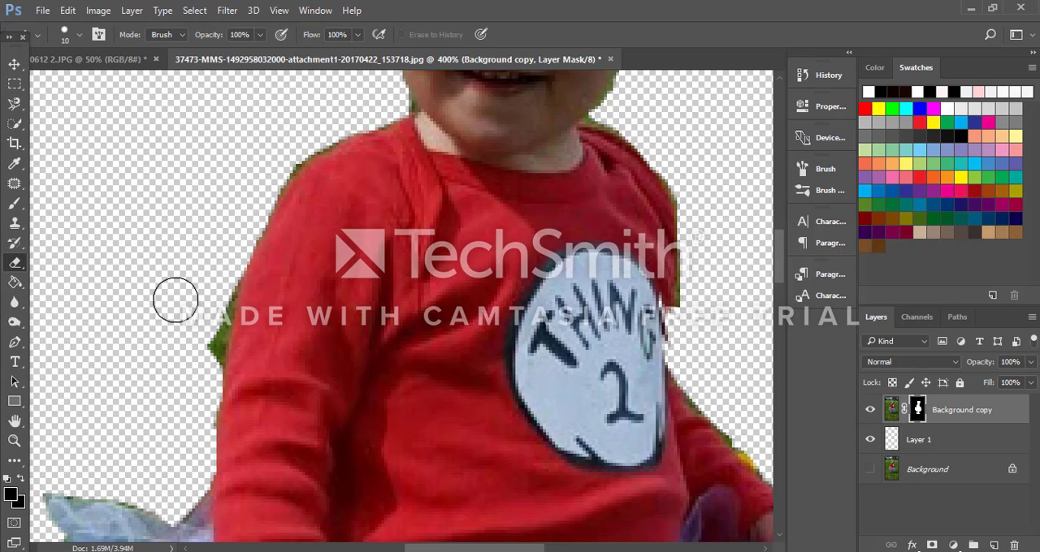
pyautogui.press(']')
pyautogui.press(']')
pyautogui.press('[')
pyautogui.press('[')
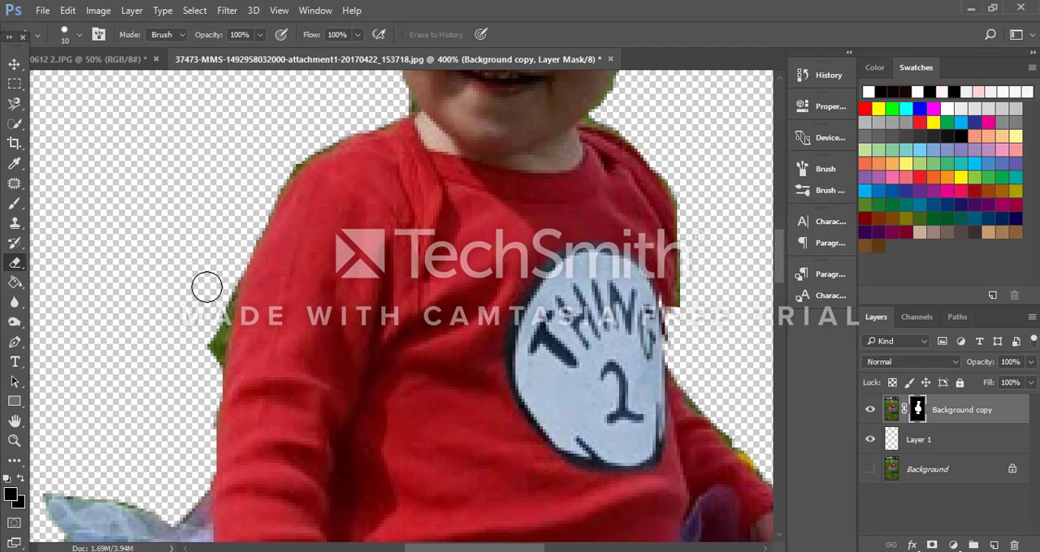
pyautogui.moveTo(219, 292); pyautogui.dragTo(229, 308)
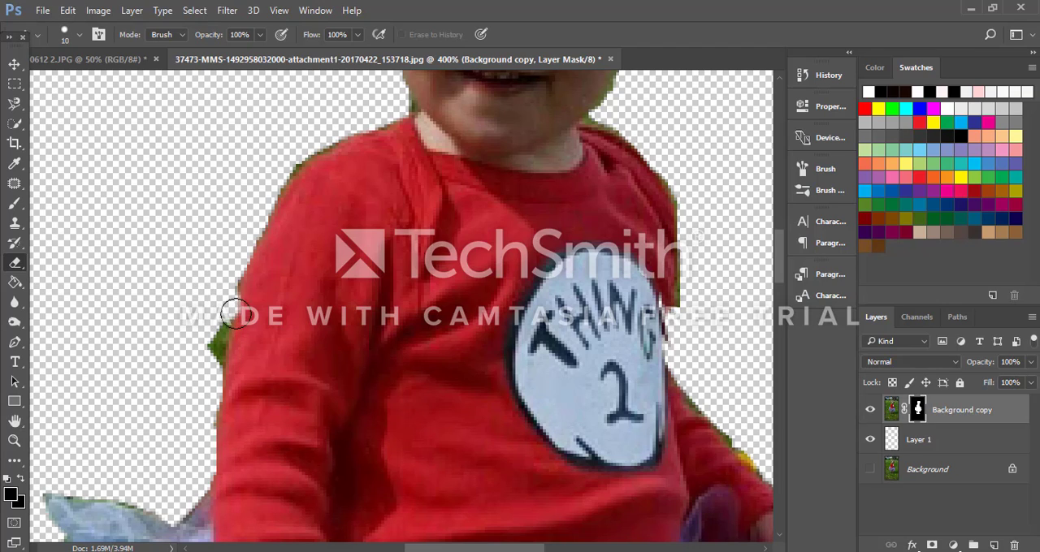
pyautogui.hotkey('ctrl', 'z')
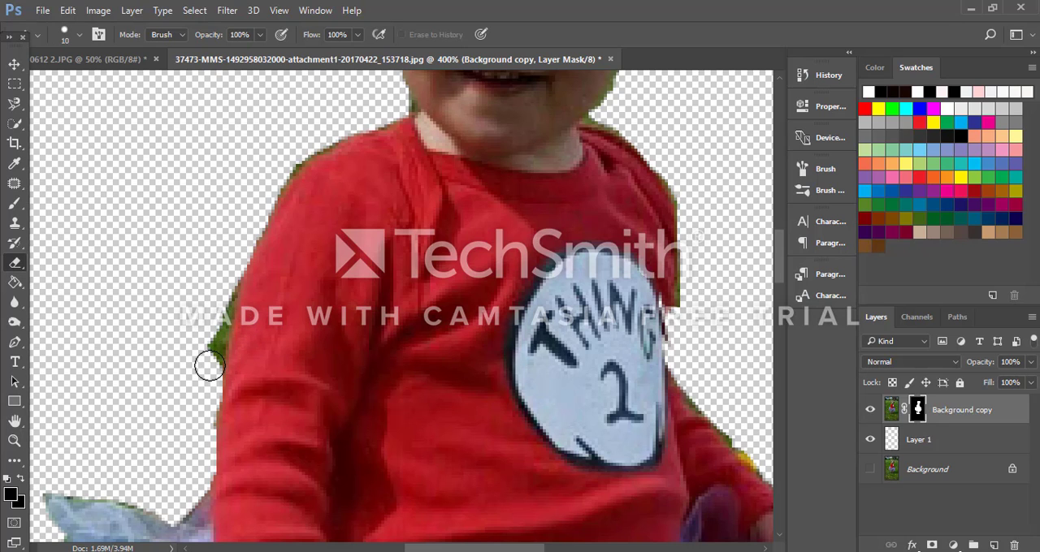
pyautogui.moveTo(207, 349); pyautogui.dragTo(216, 286)
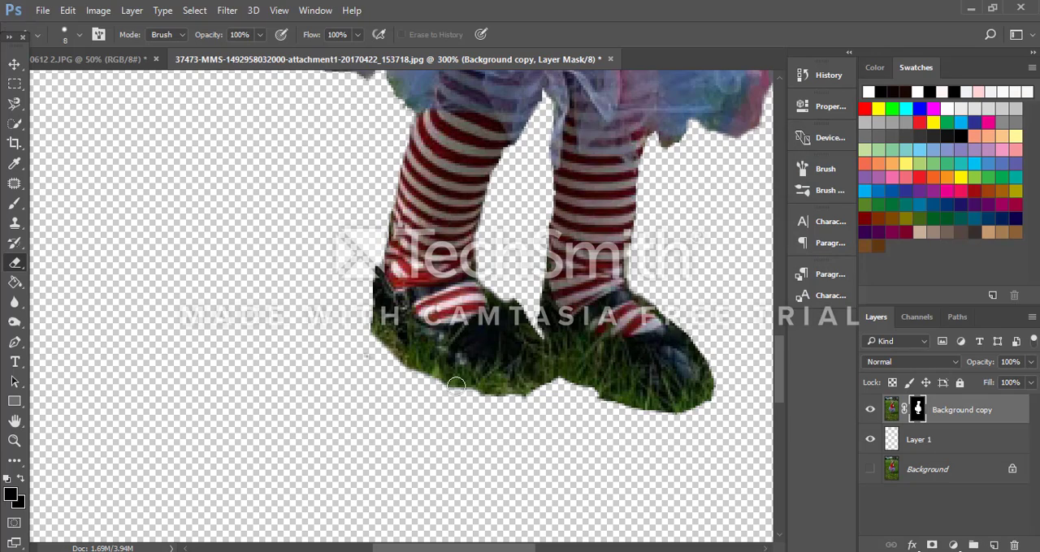
# Step: Try to sample the dark colour of the child's shoe as the Brush Tool's foreground colour
pyautogui.scroll(1, 415, 311)
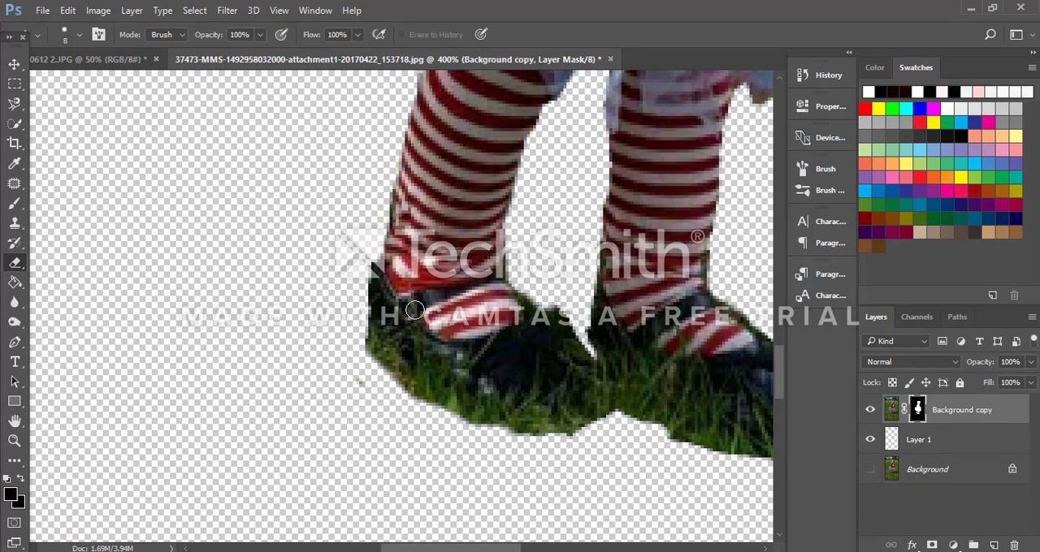
pyautogui.scroll(2, 414, 311)
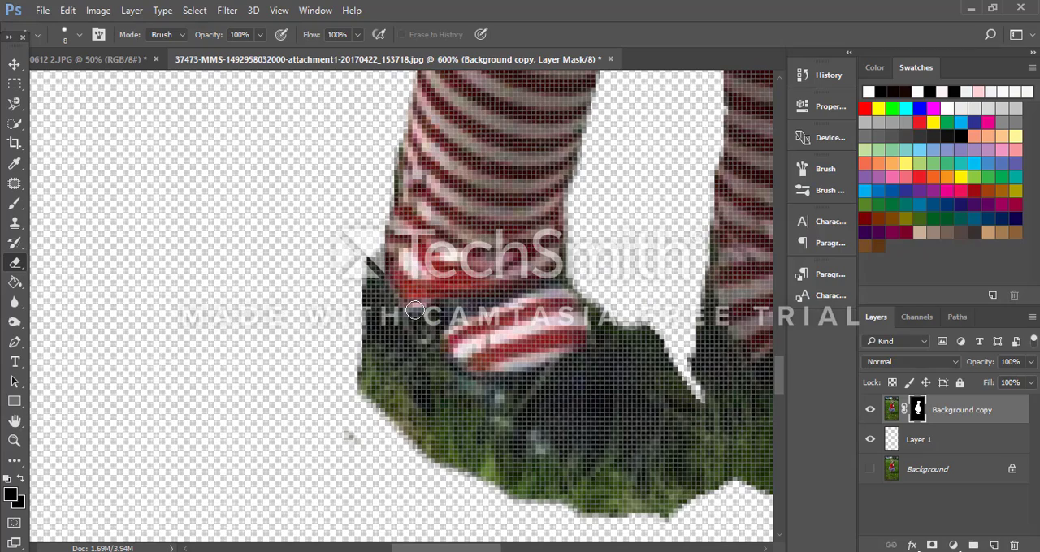
pyautogui.scroll(-2, 414, 311)
pyautogui.scroll(1, 414, 311)
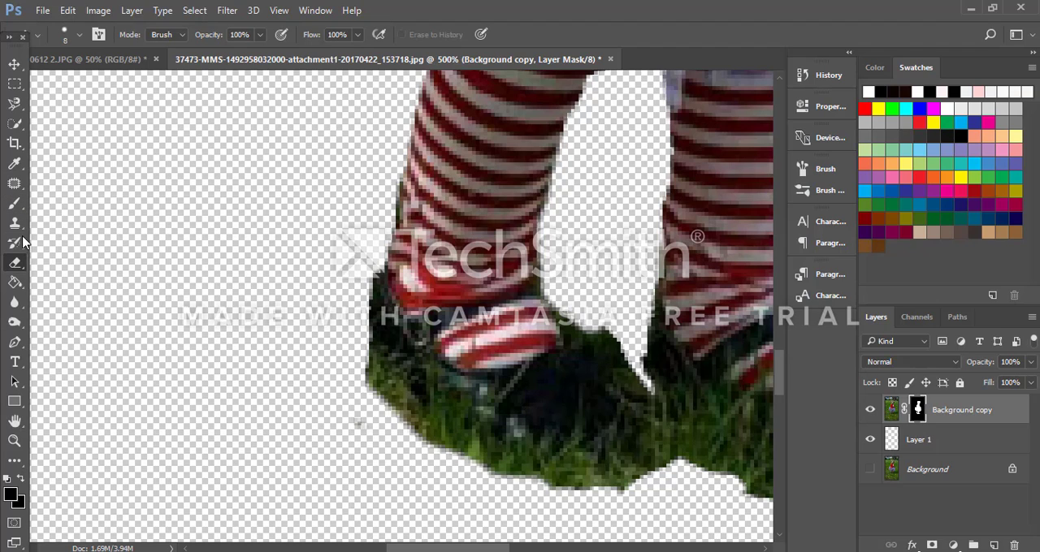
pyautogui.click(14, 203)
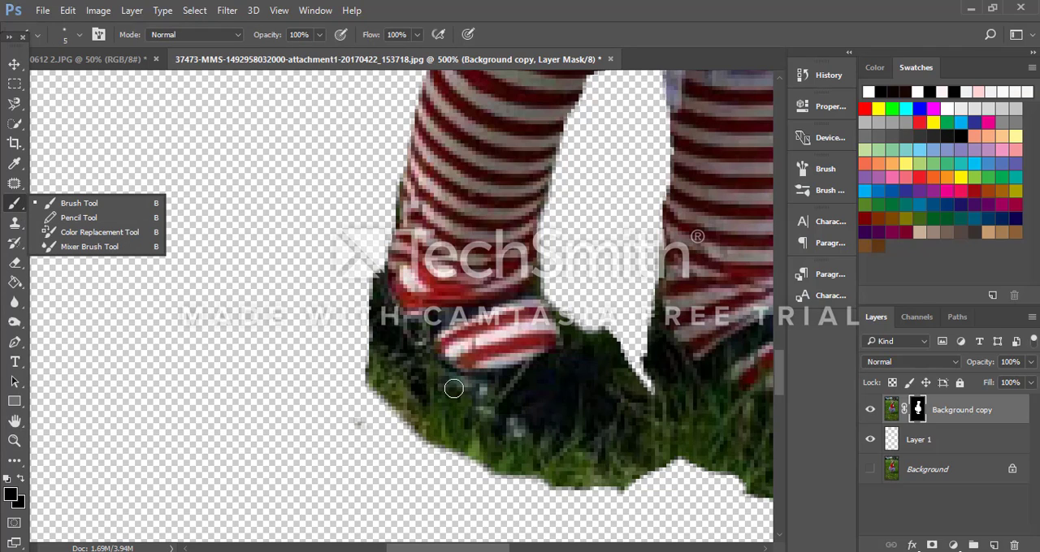
pyautogui.click(543, 375)
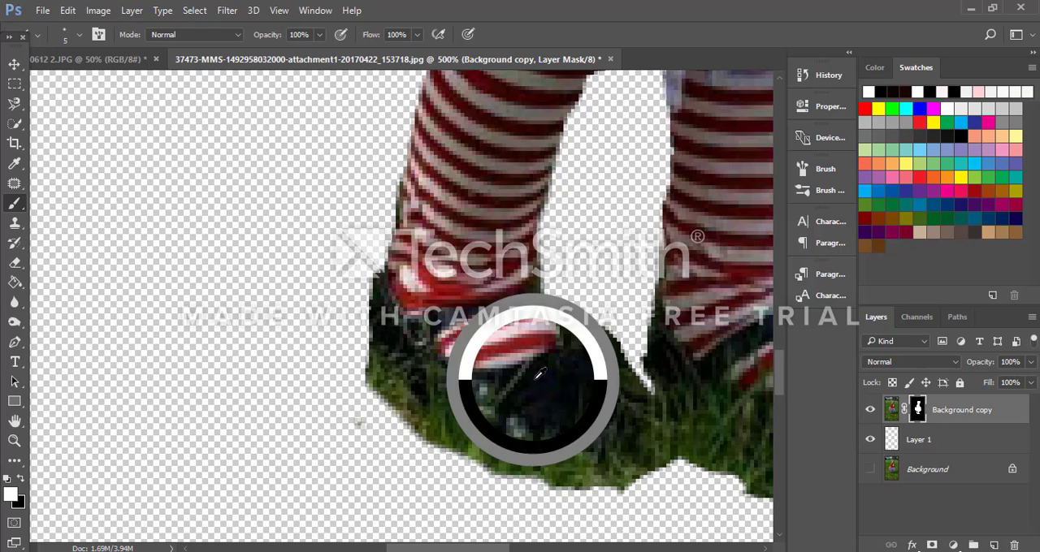
pyautogui.press('x')
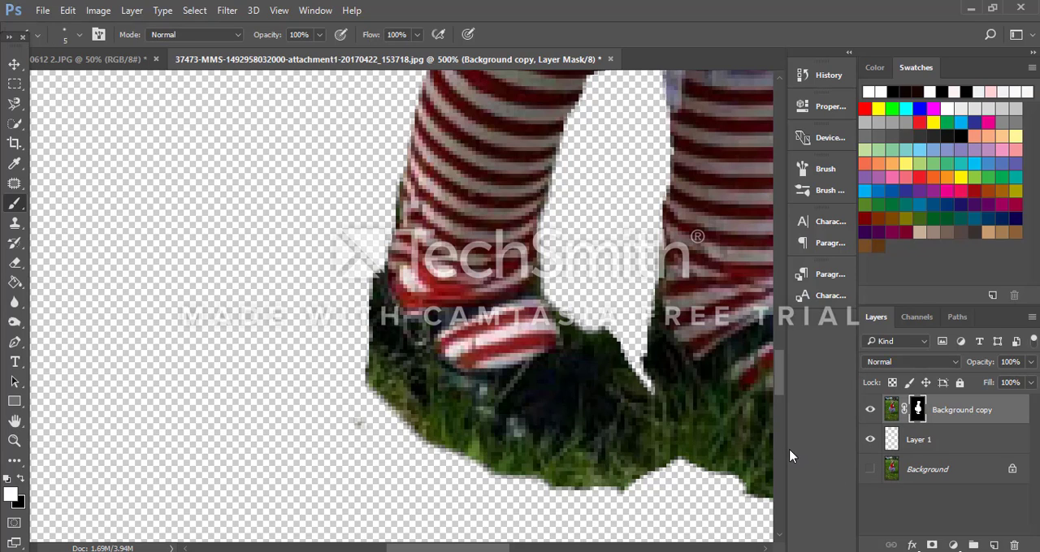
# Step: Merge the masked Background copy with the empty Layer 1, and undo a white test brush stroke on the shoe
pyautogui.hotkey('ctrl', 'e')
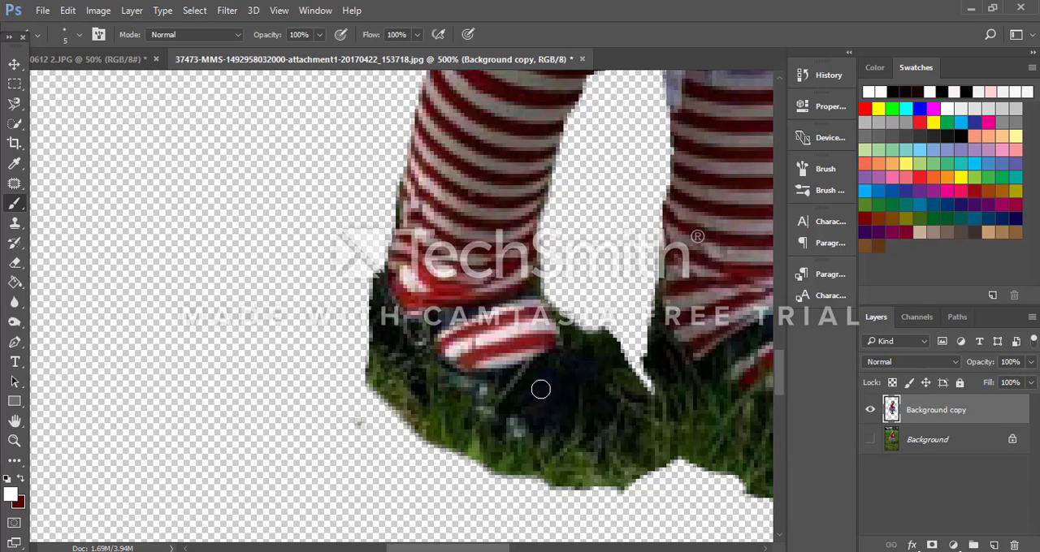
pyautogui.moveTo(526, 390); pyautogui.dragTo(475, 398)
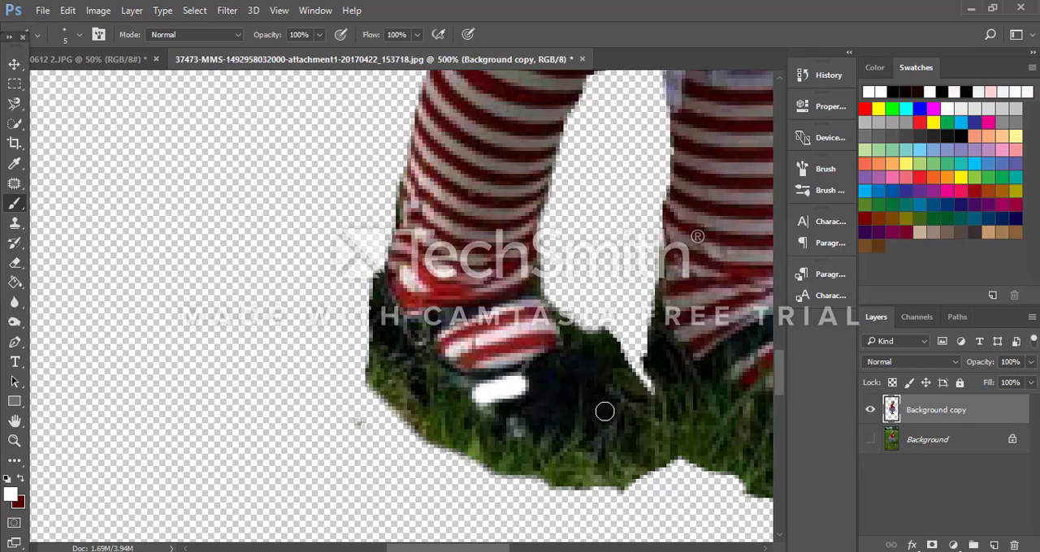
pyautogui.hotkey('ctrl', 'z')
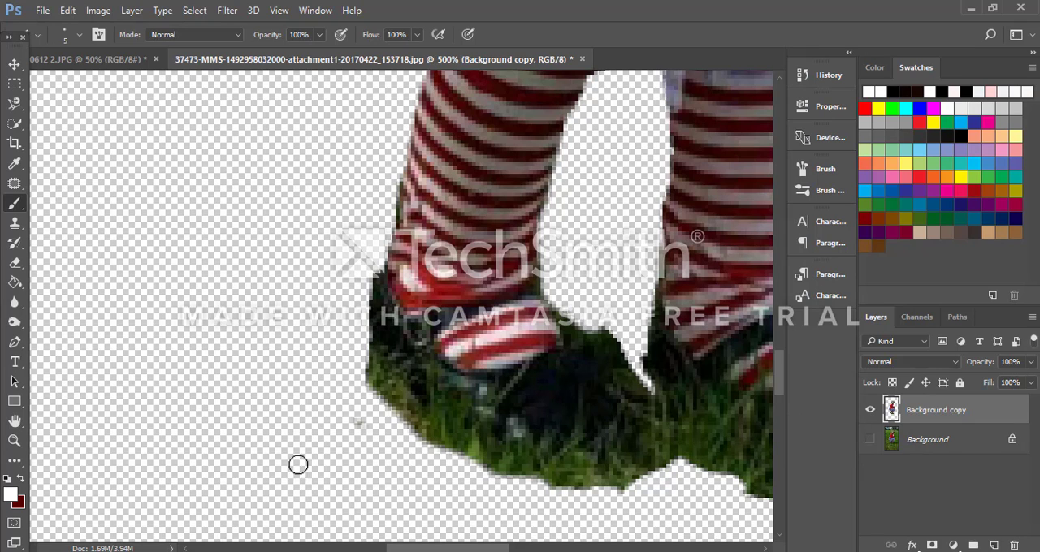
# Step: Sample the left shoe's near-black colour (060a0d) as the foreground colour and paint over the grass covering that shoe with a size 5 brush
pyautogui.click(11, 497)
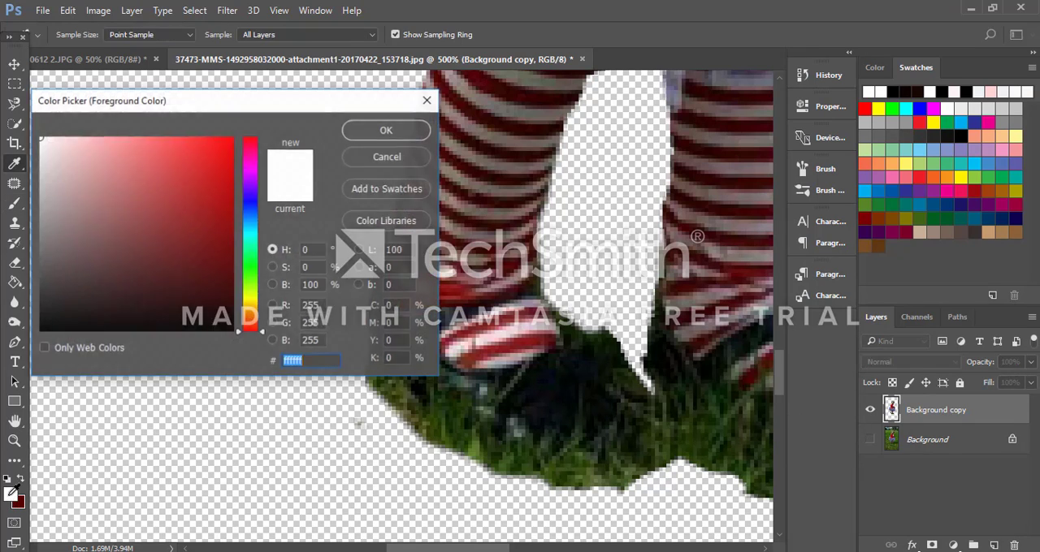
pyautogui.click(543, 371)
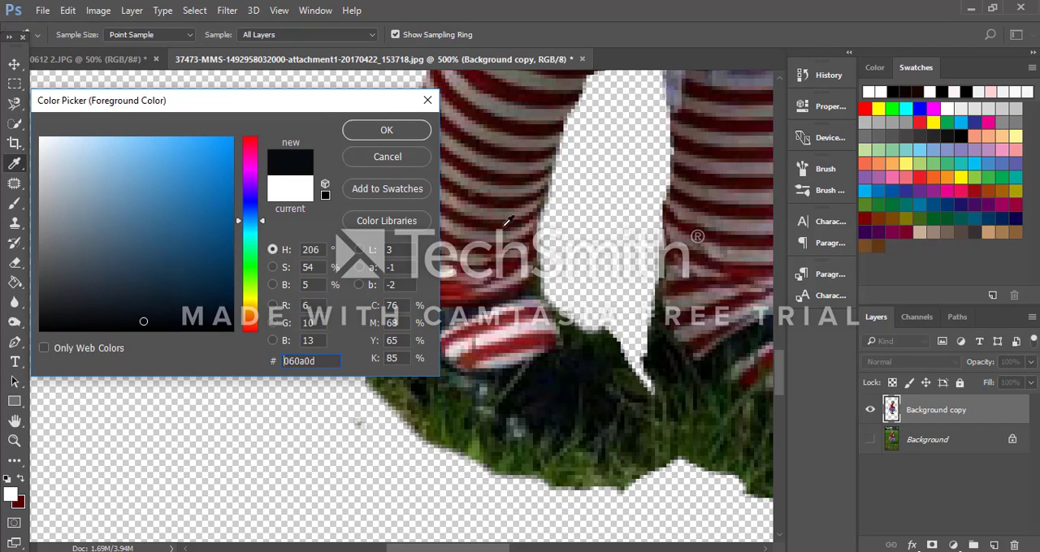
pyautogui.click(408, 137)
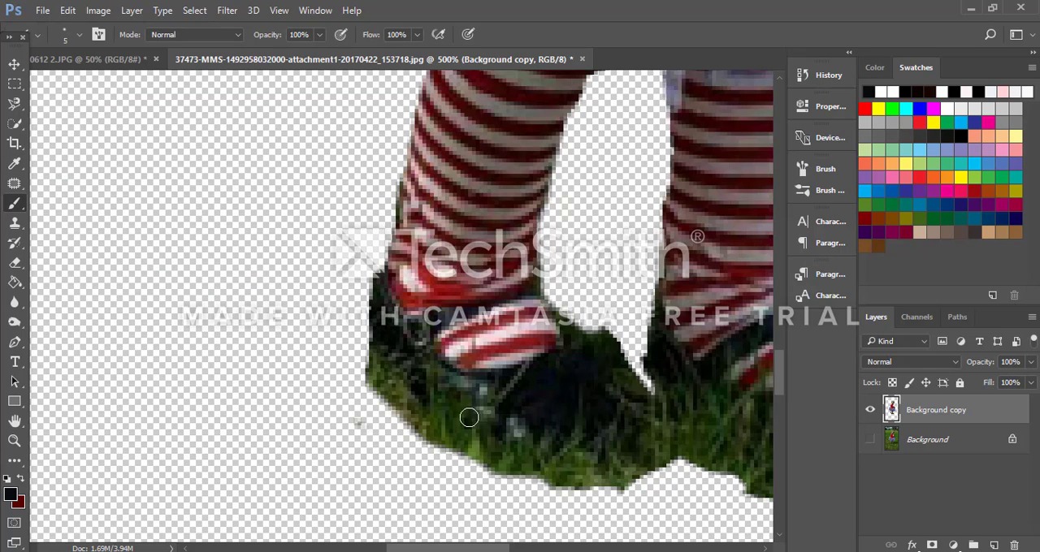
pyautogui.moveTo(468, 414)
pyautogui.mouseDown()
pyautogui.moveTo(562, 453)
pyautogui.moveTo(626, 436)
pyautogui.mouseUp()
pyautogui.moveTo(475, 420)
pyautogui.mouseDown()
pyautogui.moveTo(385, 353)
pyautogui.moveTo(380, 305)
pyautogui.moveTo(426, 375)
pyautogui.moveTo(546, 430)
pyautogui.moveTo(500, 420)
pyautogui.moveTo(568, 435)
pyautogui.moveTo(620, 405)
pyautogui.moveTo(582, 436)
pyautogui.moveTo(624, 424)
pyautogui.moveTo(635, 411)
pyautogui.moveTo(624, 425)
pyautogui.moveTo(600, 382)
pyautogui.mouseUp()
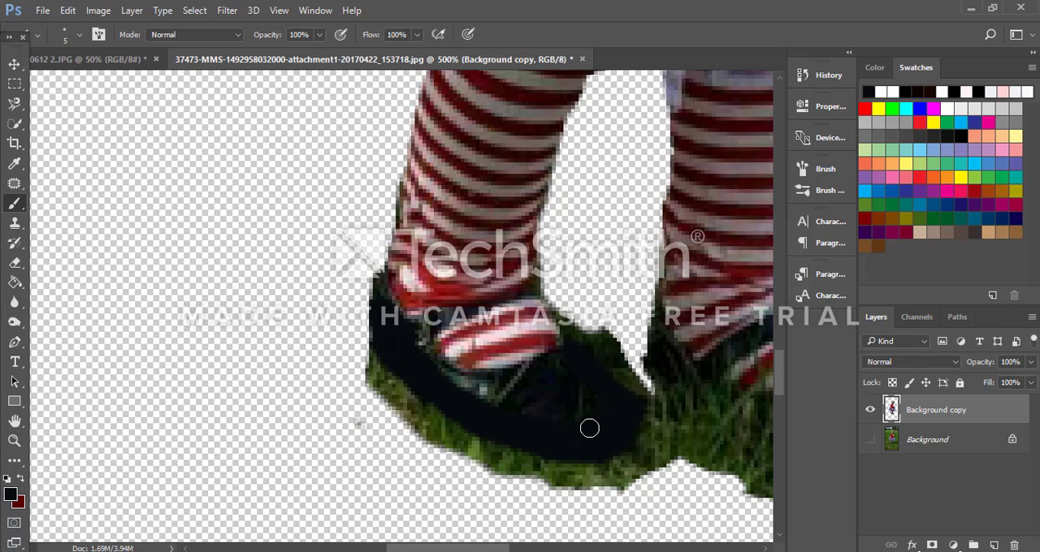
pyautogui.moveTo(495, 413)
pyautogui.mouseDown()
pyautogui.moveTo(518, 400)
pyautogui.moveTo(479, 389)
pyautogui.moveTo(558, 354)
pyautogui.moveTo(519, 400)
pyautogui.mouseUp()
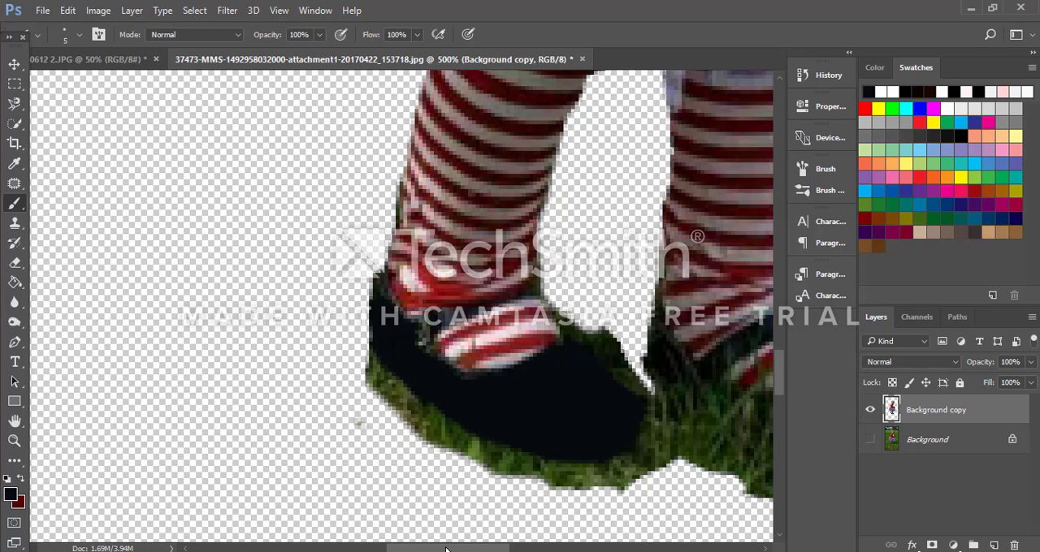
# Step: Sample the right shoe's dark colour and paint over the grass across its heel, side and toe with the size 5 brush
pyautogui.moveTo(445, 550); pyautogui.dragTo(494, 548)
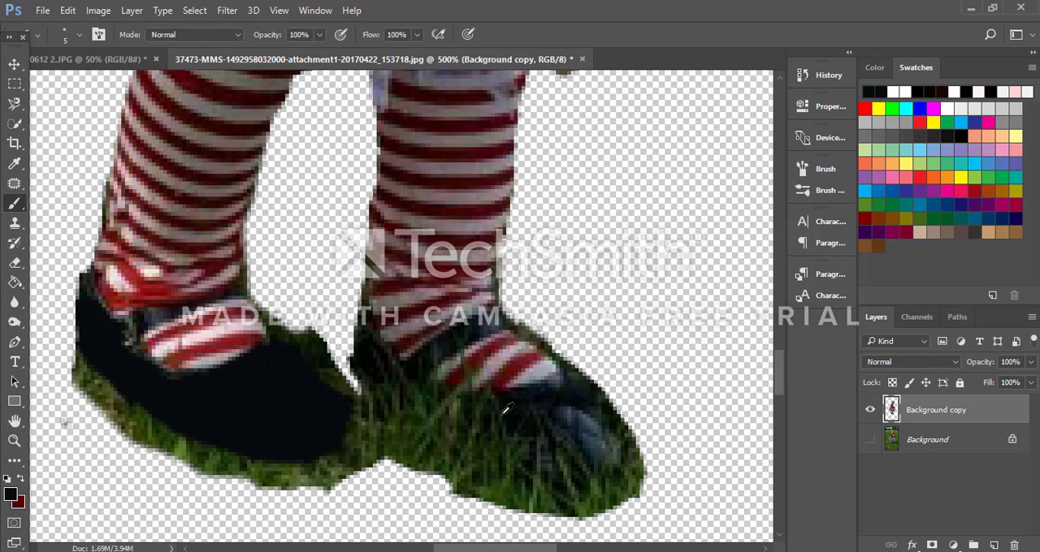
pyautogui.moveTo(371, 355)
pyautogui.mouseDown()
pyautogui.moveTo(434, 433)
pyautogui.moveTo(499, 466)
pyautogui.moveTo(560, 485)
pyautogui.moveTo(599, 447)
pyautogui.moveTo(596, 404)
pyautogui.moveTo(569, 383)
pyautogui.moveTo(509, 402)
pyautogui.moveTo(452, 401)
pyautogui.moveTo(377, 360)
pyautogui.mouseUp()
pyautogui.moveTo(418, 405)
pyautogui.mouseDown()
pyautogui.moveTo(517, 465)
pyautogui.moveTo(551, 458)
pyautogui.moveTo(575, 421)
pyautogui.moveTo(430, 424)
pyautogui.moveTo(467, 416)
pyautogui.moveTo(441, 421)
pyautogui.moveTo(521, 446)
pyautogui.moveTo(533, 460)
pyautogui.moveTo(532, 438)
pyautogui.moveTo(507, 453)
pyautogui.moveTo(542, 454)
pyautogui.moveTo(568, 411)
pyautogui.moveTo(563, 455)
pyautogui.moveTo(575, 462)
pyautogui.moveTo(591, 427)
pyautogui.mouseUp()
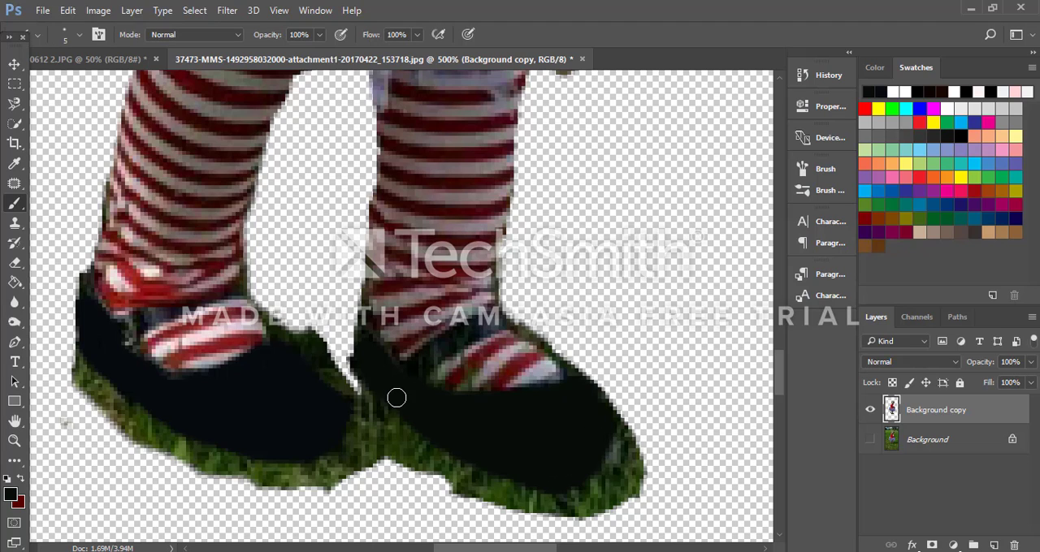
pyautogui.moveTo(368, 385)
pyautogui.mouseDown()
pyautogui.moveTo(361, 345)
pyautogui.moveTo(405, 338)
pyautogui.mouseUp()
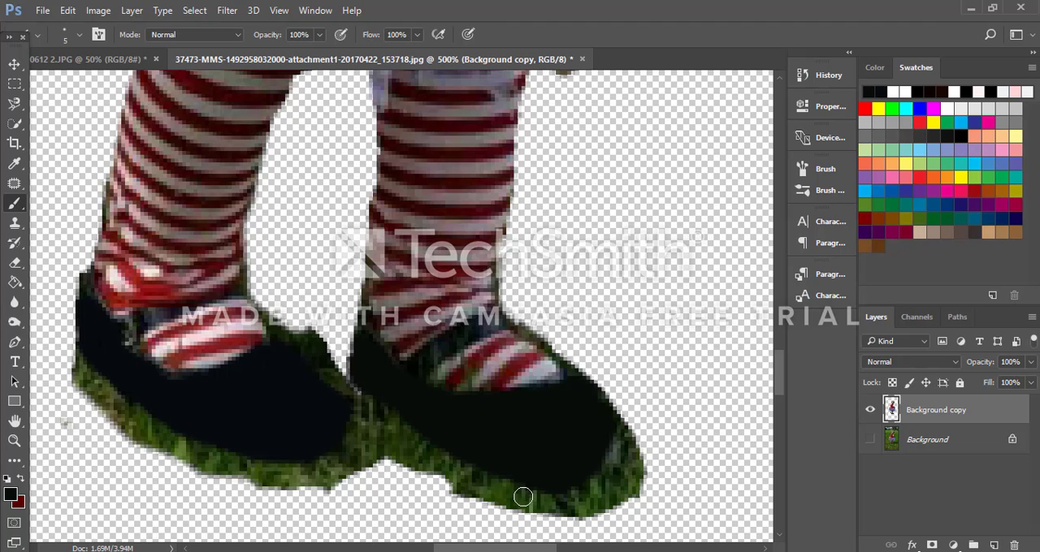
# Step: Darken the right shoe's strap and retouch the grassy sock stripes beside it with sampled grey and dark red, using a size 2 brush
pyautogui.moveTo(416, 364); pyautogui.dragTo(459, 334)
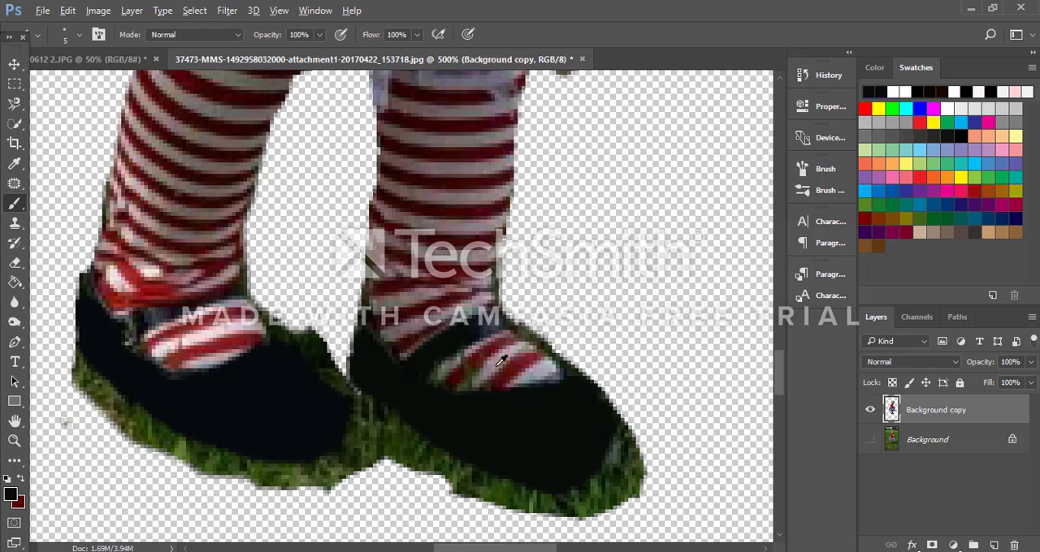
pyautogui.keyDown('alt'); pyautogui.click(496, 364); pyautogui.keyUp('alt')
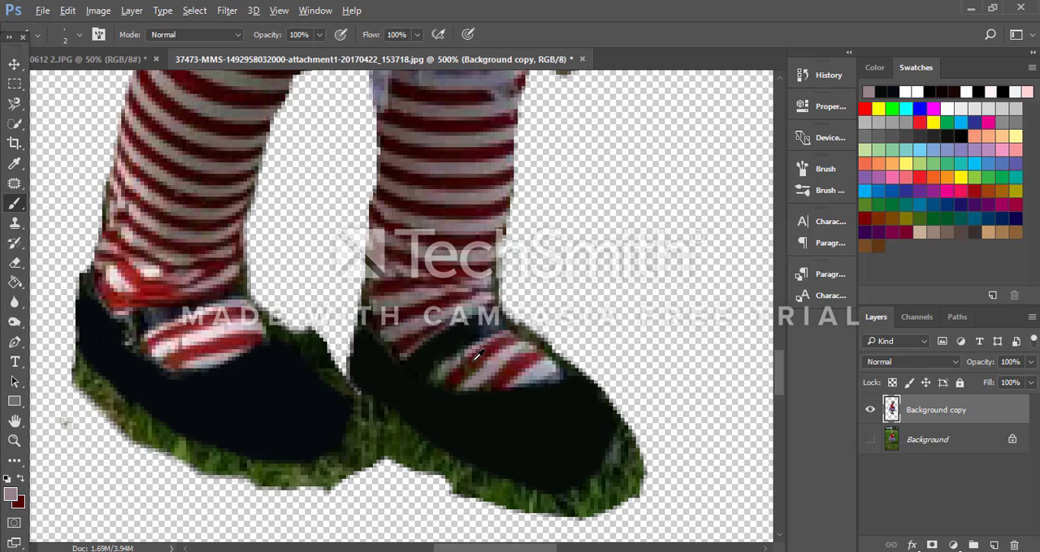
pyautogui.keyDown('alt'); pyautogui.click(478, 357); pyautogui.keyUp('alt')
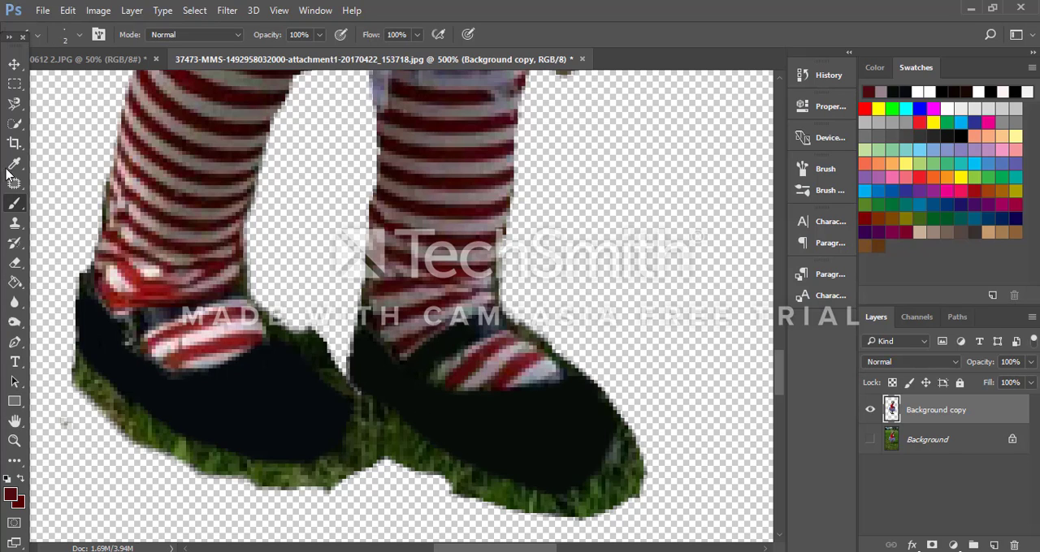
# Step: Erase the grass and leftover specks around the left shoe's outline with the Eraser, adjusting its size between 5 and 8
pyautogui.click(15, 264)
pyautogui.moveTo(46, 308)
pyautogui.mouseDown()
pyautogui.moveTo(61, 369)
pyautogui.moveTo(162, 439)
pyautogui.mouseUp()
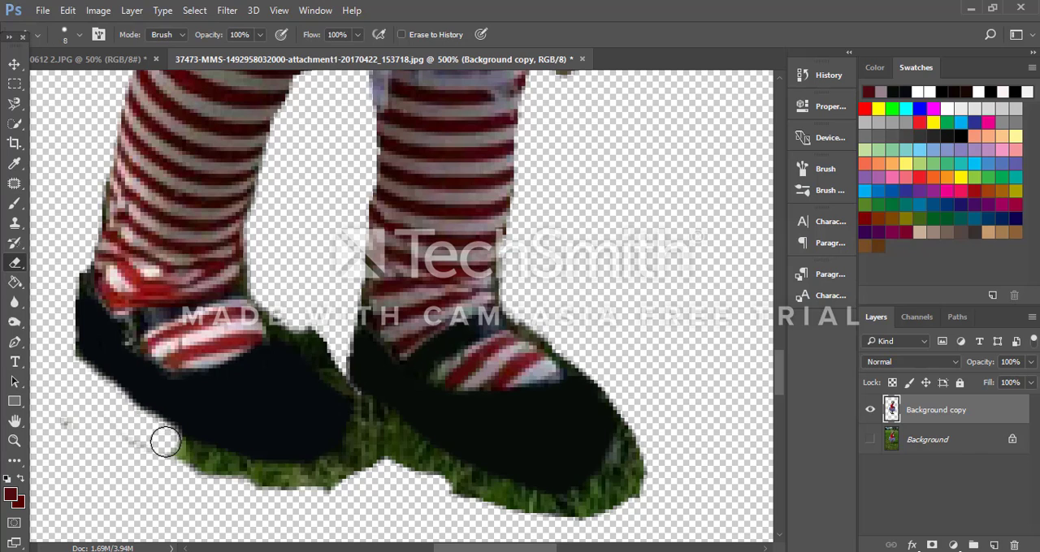
pyautogui.moveTo(68, 368)
pyautogui.mouseDown()
pyautogui.moveTo(64, 299)
pyautogui.moveTo(75, 272)
pyautogui.mouseUp()
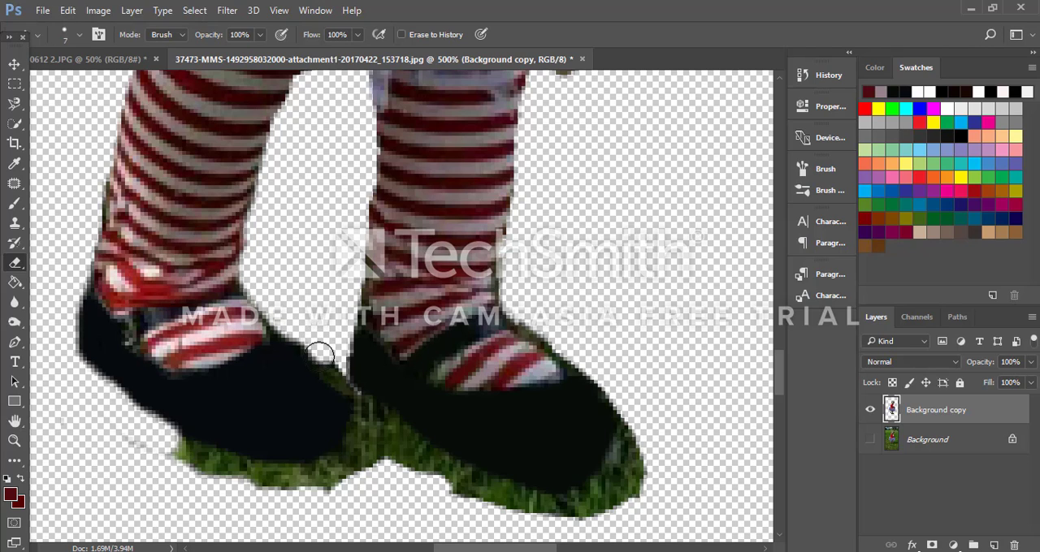
pyautogui.press('[')
pyautogui.moveTo(329, 367)
pyautogui.mouseDown()
pyautogui.moveTo(352, 402)
pyautogui.moveTo(352, 437)
pyautogui.moveTo(321, 469)
pyautogui.mouseUp()
pyautogui.press(']')
pyautogui.press(']')
pyautogui.moveTo(174, 437)
pyautogui.mouseDown()
pyautogui.moveTo(256, 477)
pyautogui.moveTo(333, 479)
pyautogui.mouseUp()
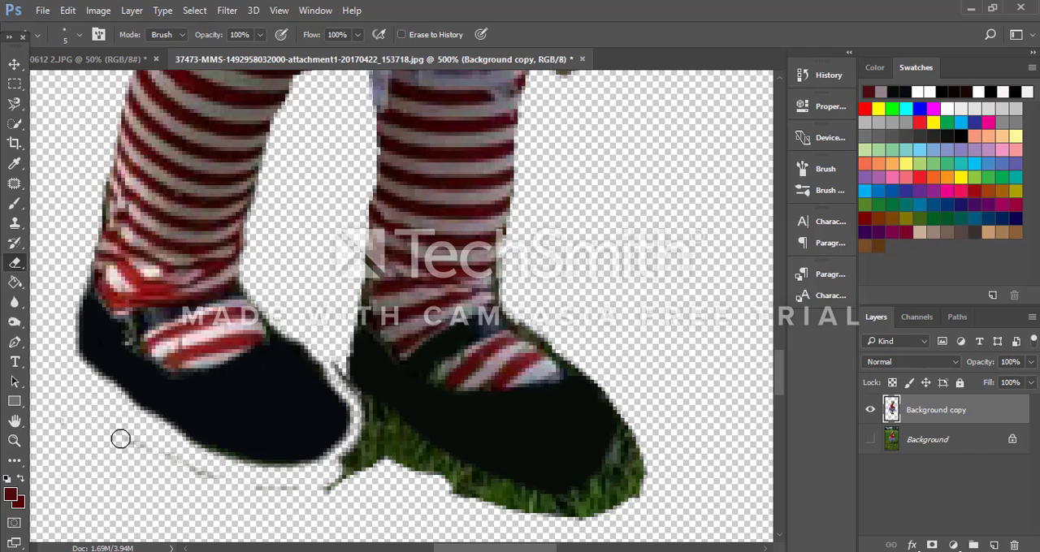
pyautogui.moveTo(121, 439)
pyautogui.mouseDown()
pyautogui.moveTo(231, 483)
pyautogui.moveTo(294, 493)
pyautogui.moveTo(329, 486)
pyautogui.mouseUp()
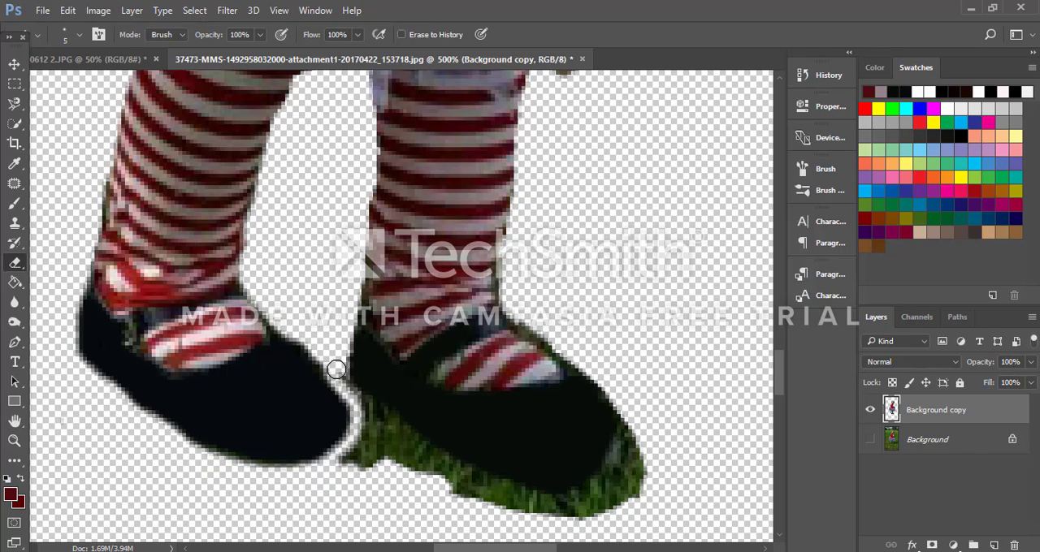
# Step: Erase the fringe along the right leg and the grass around the right shoe, enlarging the Eraser from size 5 to 8 for the leftovers
pyautogui.moveTo(358, 304); pyautogui.dragTo(362, 204)
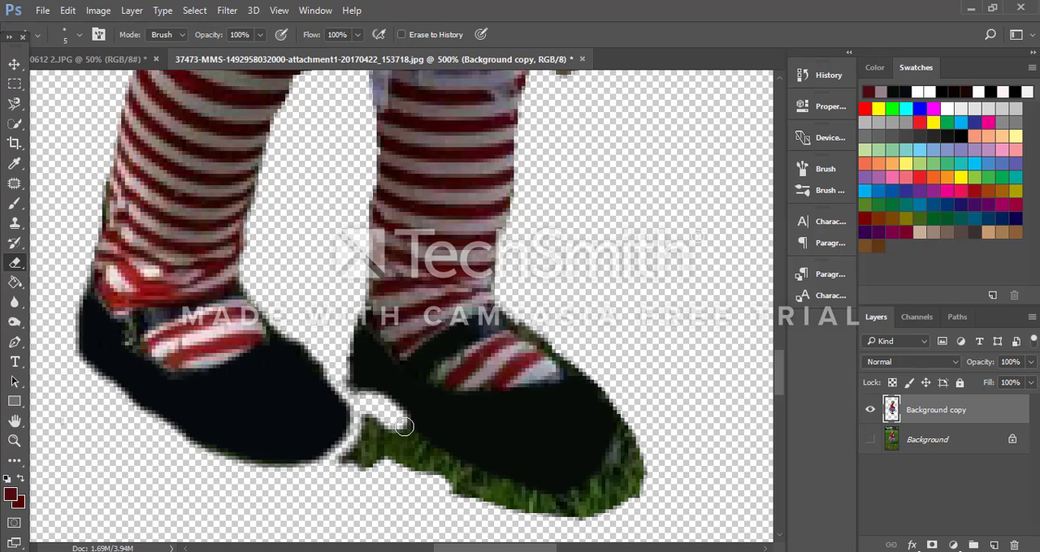
pyautogui.moveTo(363, 404); pyautogui.dragTo(429, 456)
pyautogui.moveTo(450, 468)
pyautogui.mouseDown()
pyautogui.moveTo(540, 500)
pyautogui.moveTo(593, 484)
pyautogui.moveTo(605, 439)
pyautogui.moveTo(599, 391)
pyautogui.moveTo(576, 352)
pyautogui.moveTo(520, 317)
pyautogui.mouseUp()
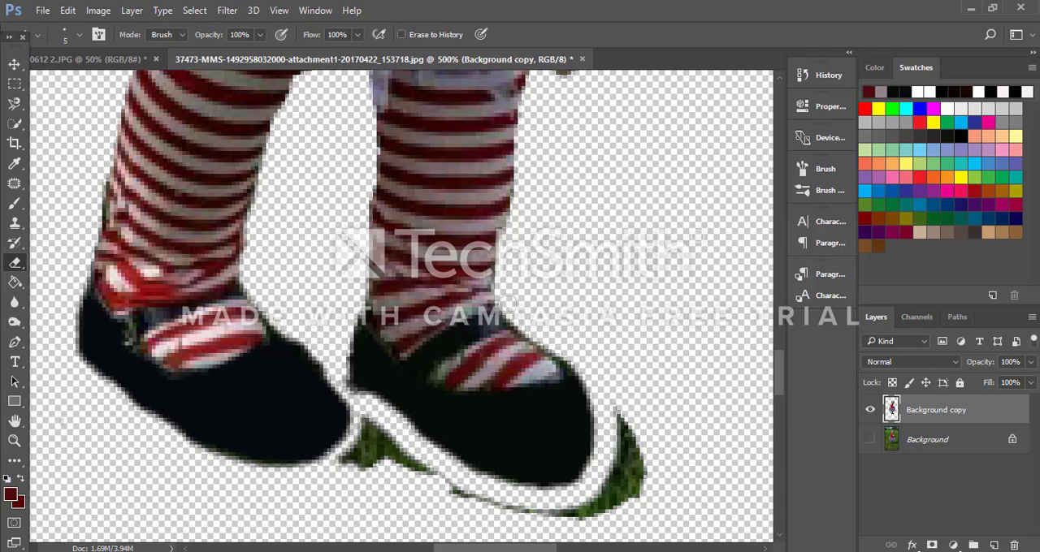
pyautogui.moveTo(406, 438)
pyautogui.mouseDown()
pyautogui.moveTo(365, 436)
pyautogui.moveTo(365, 419)
pyautogui.moveTo(342, 471)
pyautogui.moveTo(317, 460)
pyautogui.moveTo(387, 444)
pyautogui.moveTo(377, 463)
pyautogui.moveTo(469, 498)
pyautogui.moveTo(526, 506)
pyautogui.moveTo(565, 488)
pyautogui.mouseUp()
pyautogui.press(']')
pyautogui.press(']')
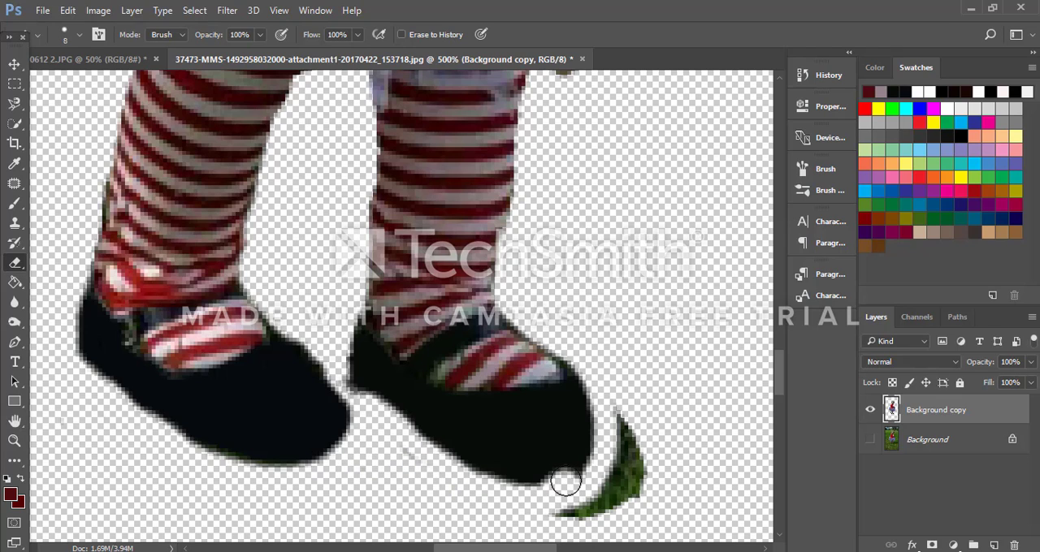
pyautogui.hotkey('ctrl', 'z')
pyautogui.moveTo(369, 455)
pyautogui.mouseDown()
pyautogui.moveTo(481, 508)
pyautogui.moveTo(555, 531)
pyautogui.moveTo(609, 503)
pyautogui.moveTo(627, 417)
pyautogui.moveTo(636, 481)
pyautogui.moveTo(595, 504)
pyautogui.moveTo(556, 509)
pyautogui.moveTo(359, 475)
pyautogui.mouseUp()
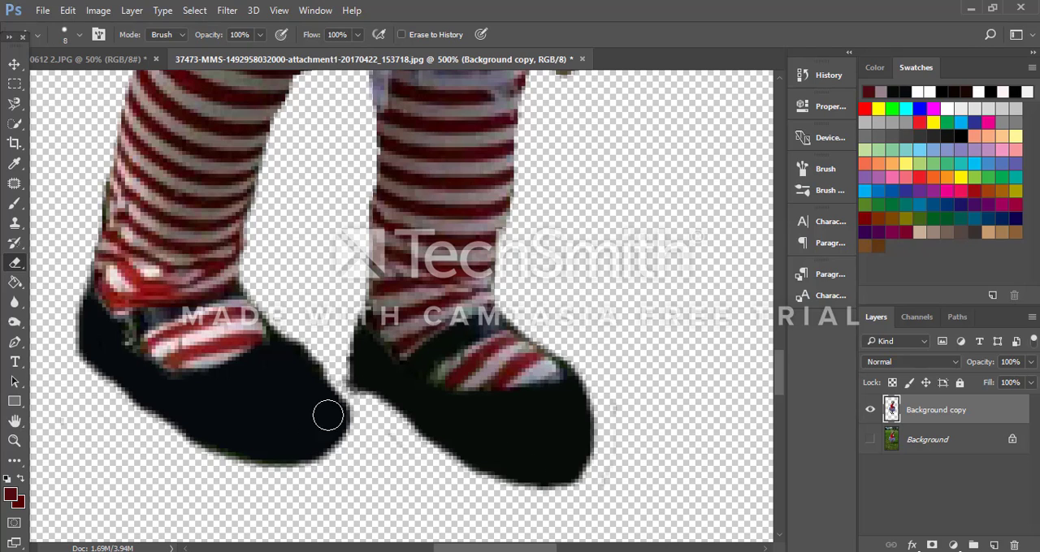
# Step: Trim and smooth the toes and soles of both shoes with the size 8 Eraser, and reduce the Eraser to size 6
pyautogui.moveTo(328, 413)
pyautogui.mouseDown()
pyautogui.moveTo(350, 401)
pyautogui.moveTo(355, 421)
pyautogui.moveTo(336, 452)
pyautogui.moveTo(292, 476)
pyautogui.moveTo(223, 476)
pyautogui.mouseUp()
pyautogui.moveTo(568, 493)
pyautogui.mouseDown()
pyautogui.moveTo(438, 469)
pyautogui.moveTo(509, 491)
pyautogui.moveTo(574, 494)
pyautogui.moveTo(479, 500)
pyautogui.moveTo(442, 465)
pyautogui.moveTo(546, 496)
pyautogui.mouseUp()
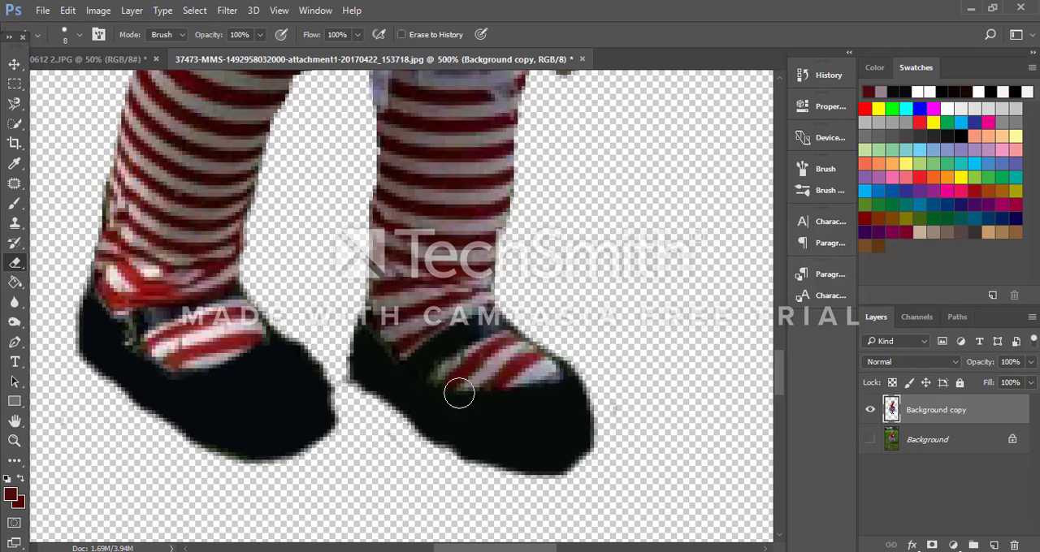
pyautogui.moveTo(402, 439); pyautogui.dragTo(435, 459)
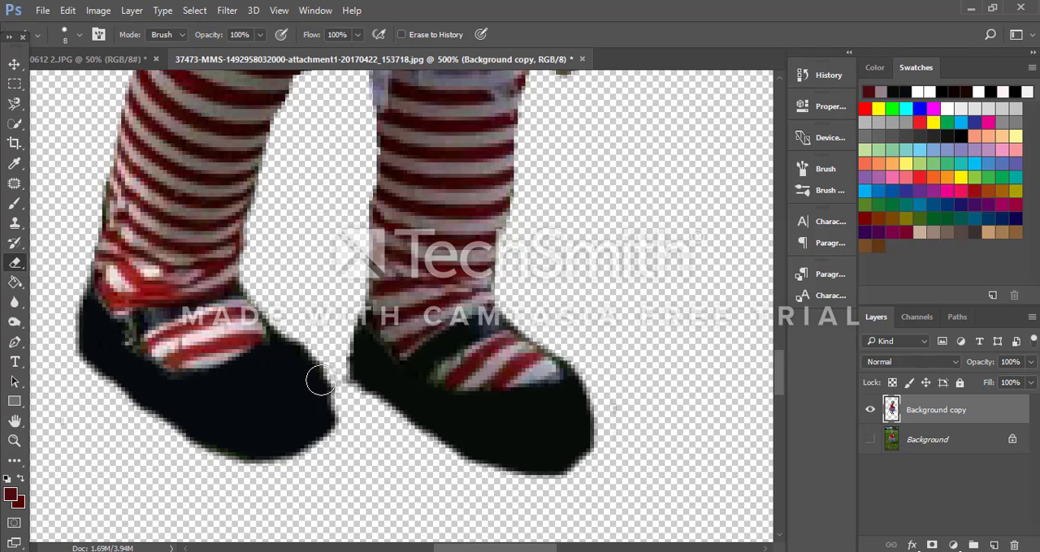
pyautogui.press('[')
pyautogui.press('[')
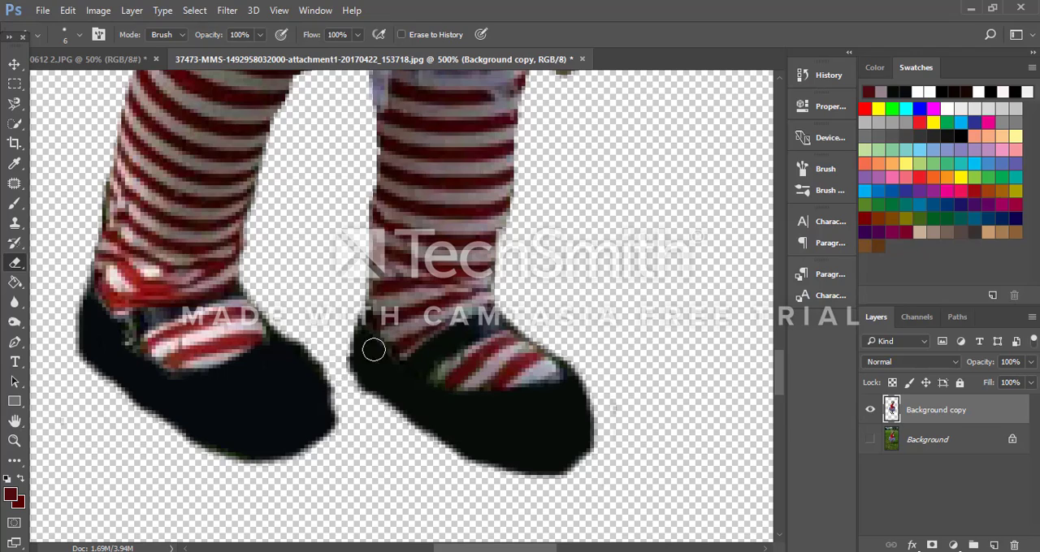
# Step: Examine the whole cutout for leftover green fringe, from the striped legs and skirt up to the shirt and hair
pyautogui.scroll(3, 553, 276)
pyautogui.scroll(2, 545, 288)
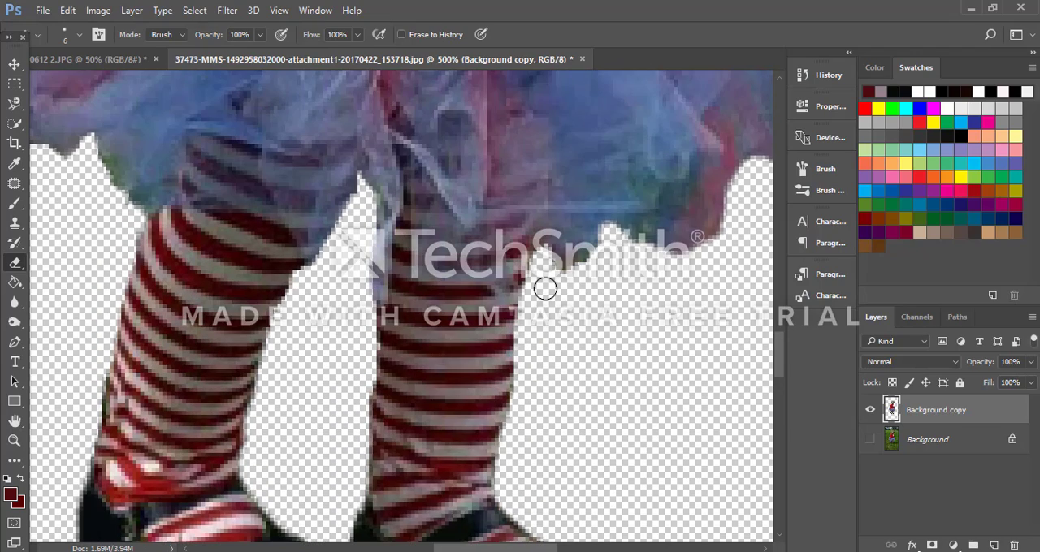
pyautogui.scroll(-4, 545, 288)
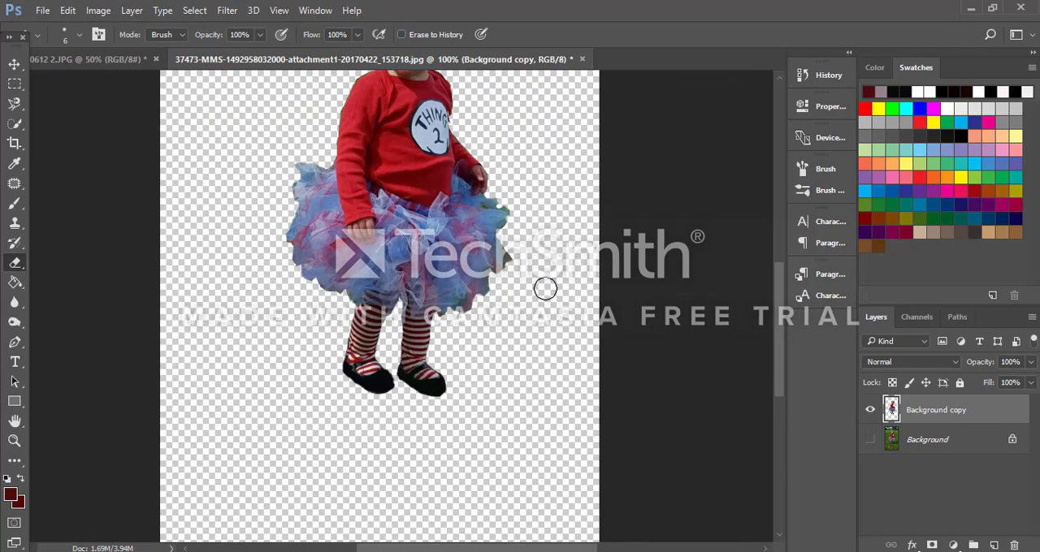
pyautogui.scroll(-1, 545, 288)
pyautogui.scroll(5, 553, 281)
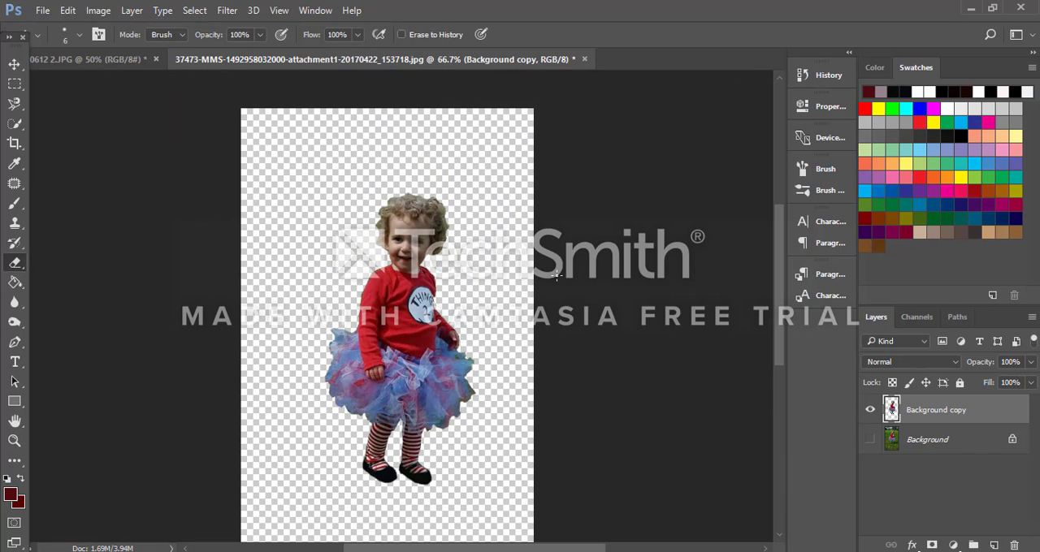
pyautogui.hotkey('ctrl', '+')
pyautogui.hotkey('ctrl', '+')
pyautogui.scroll(2, 556, 277)
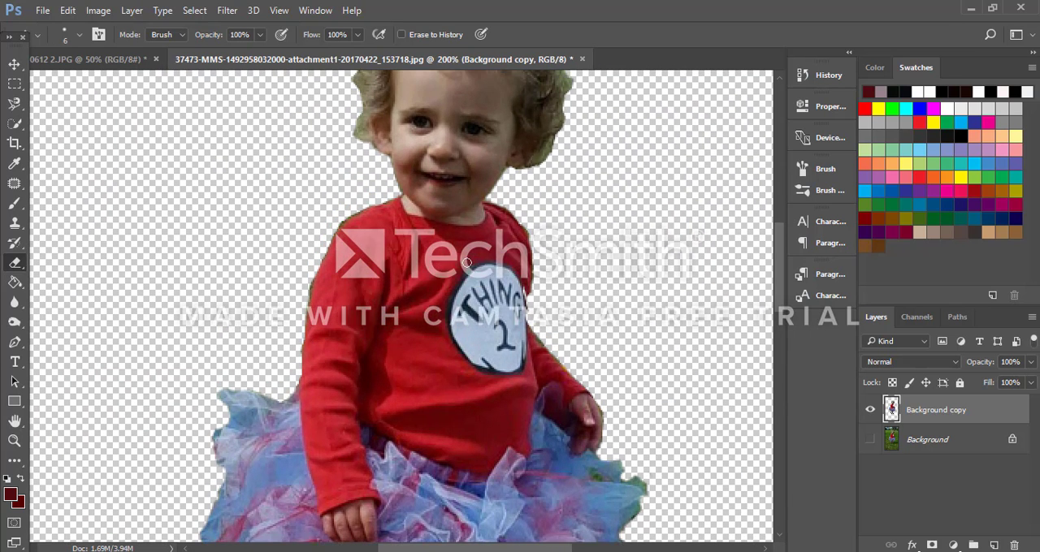
pyautogui.scroll(-1, 557, 277)
pyautogui.scroll(4, 554, 276)
pyautogui.scroll(1, 554, 277)
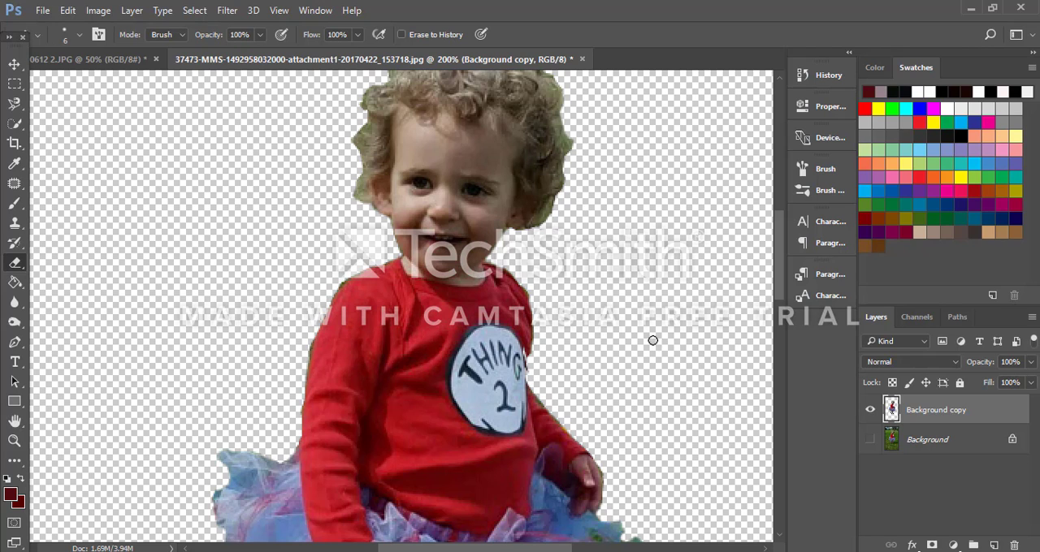
pyautogui.scroll(1, 663, 356)
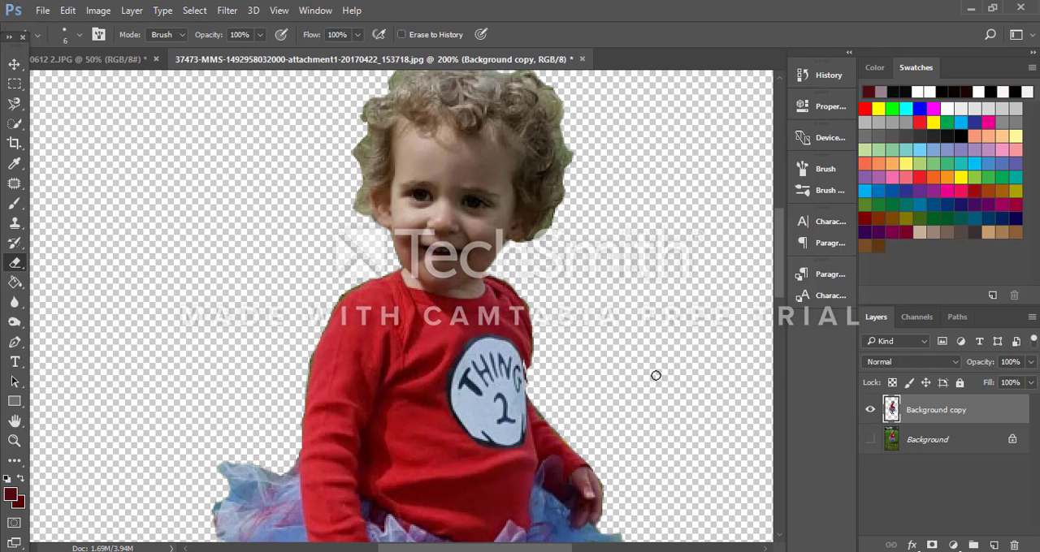
# Step: Copy a rectangular area around the Thing 2 figure on the book page and paste it as a new layer in the child's photo
pyautogui.click(110, 59)
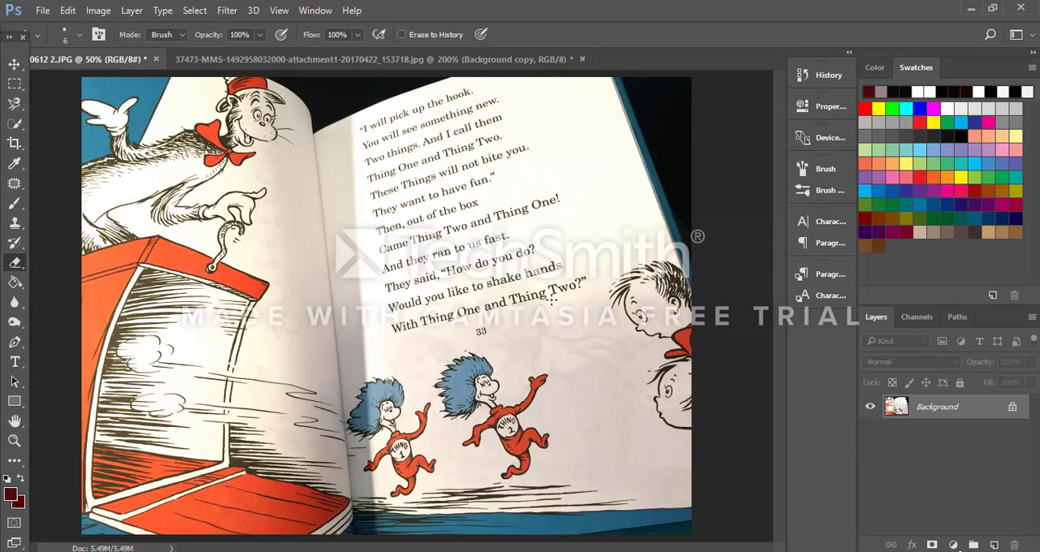
pyautogui.click(15, 84)
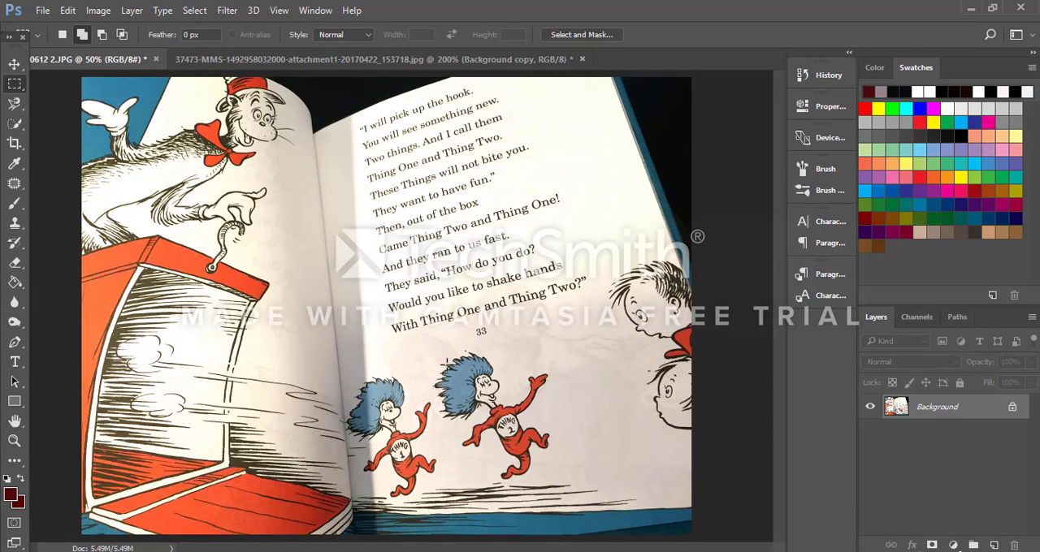
pyautogui.moveTo(423, 330); pyautogui.dragTo(572, 494)
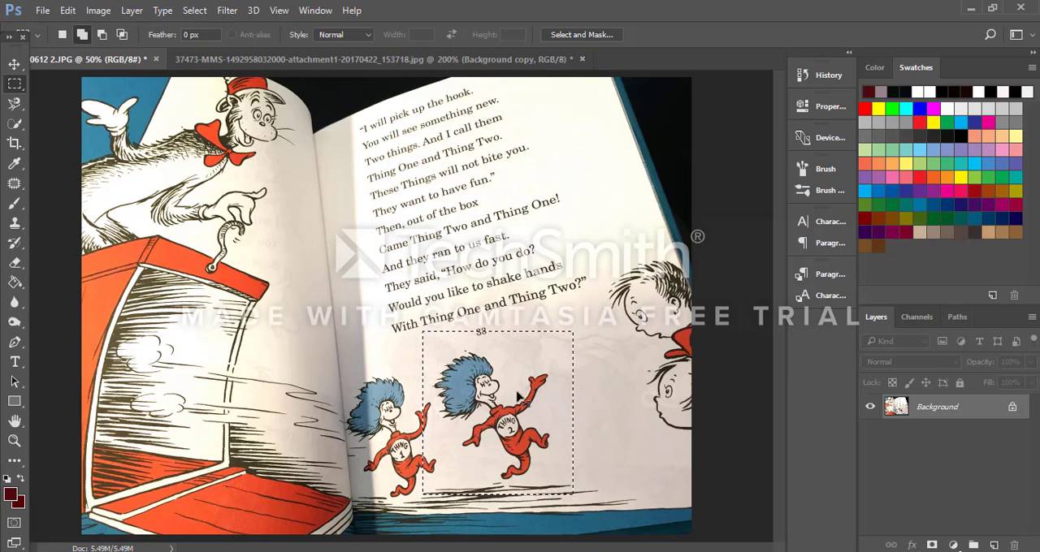
pyautogui.click(378, 55)
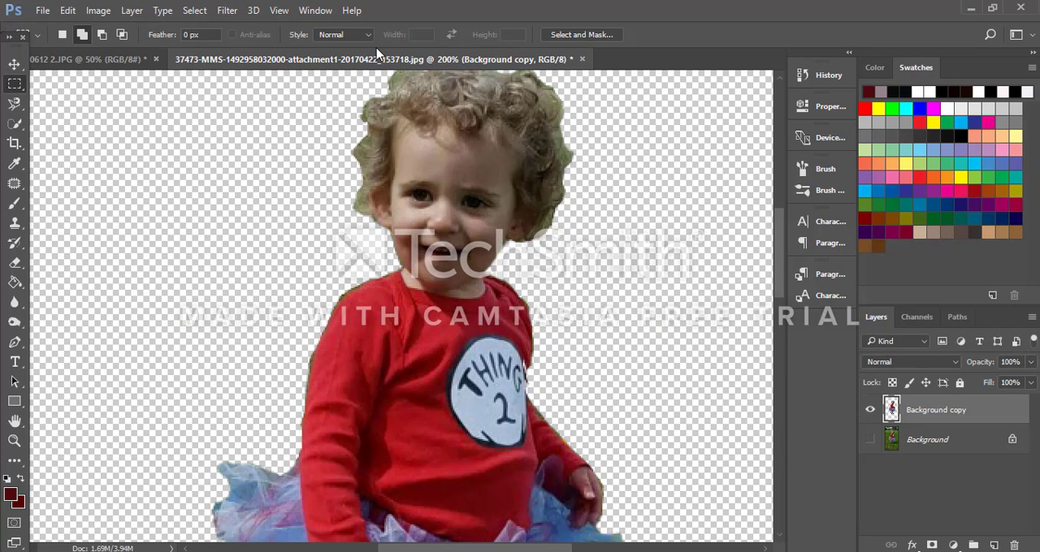
pyautogui.hotkey('ctrl', 'v')
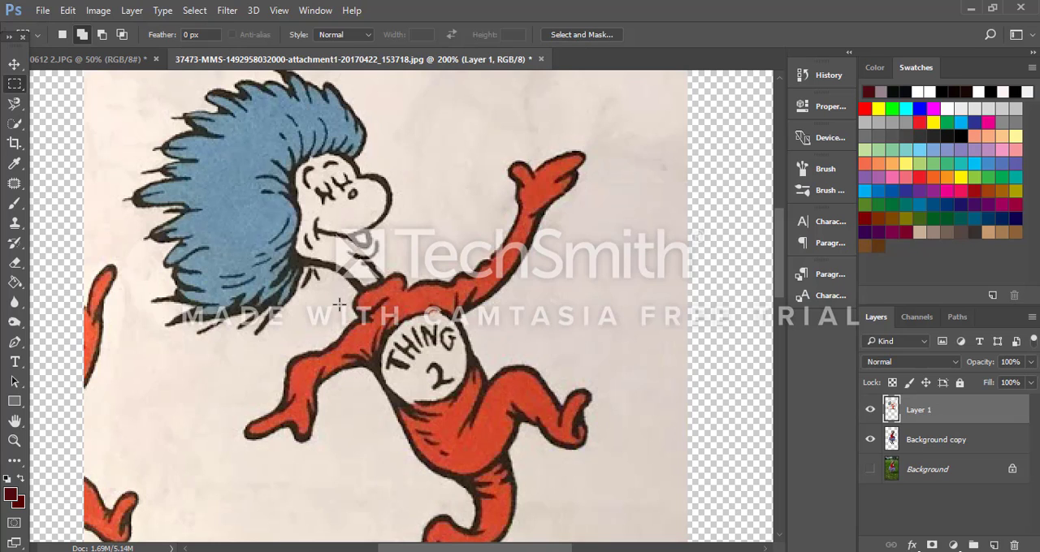
# Step: Scale the pasted Thing 2 layer proportionally to about 43.5% and place it beside the child's head
pyautogui.hotkey('ctrl', 't')
pyautogui.scroll(5, 615, 341)
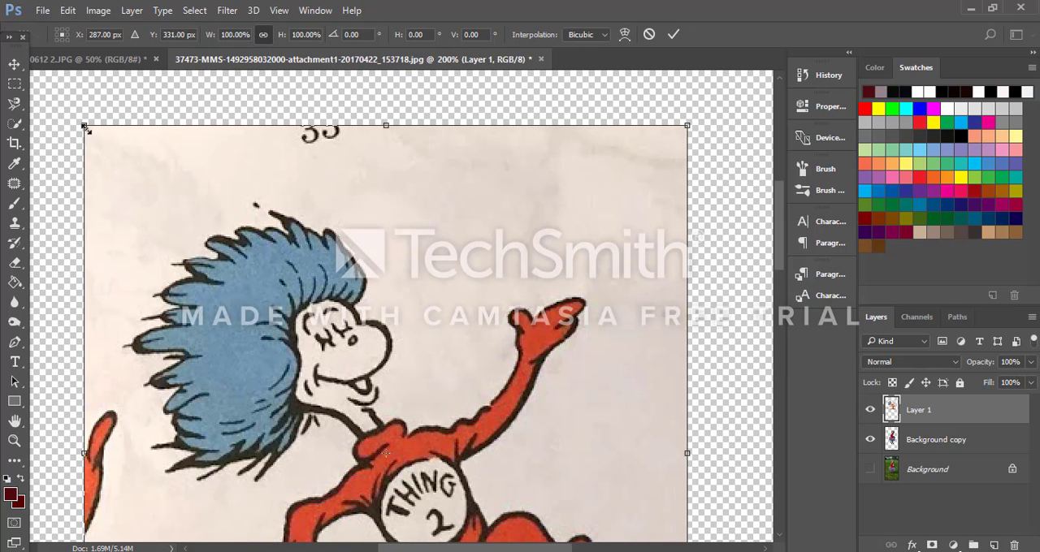
pyautogui.moveTo(85, 128); pyautogui.dragTo(424, 496)
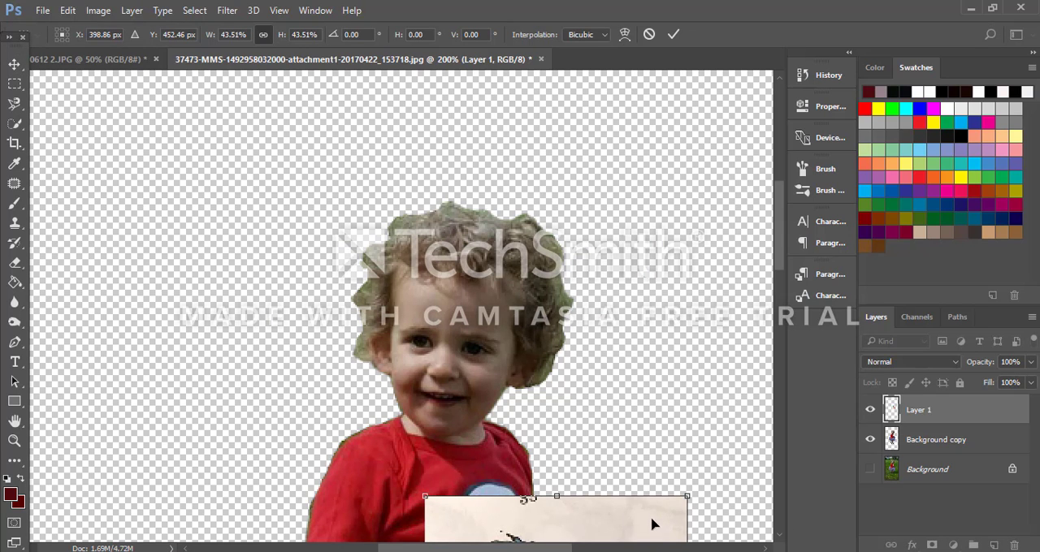
pyautogui.moveTo(652, 524); pyautogui.dragTo(273, 195)
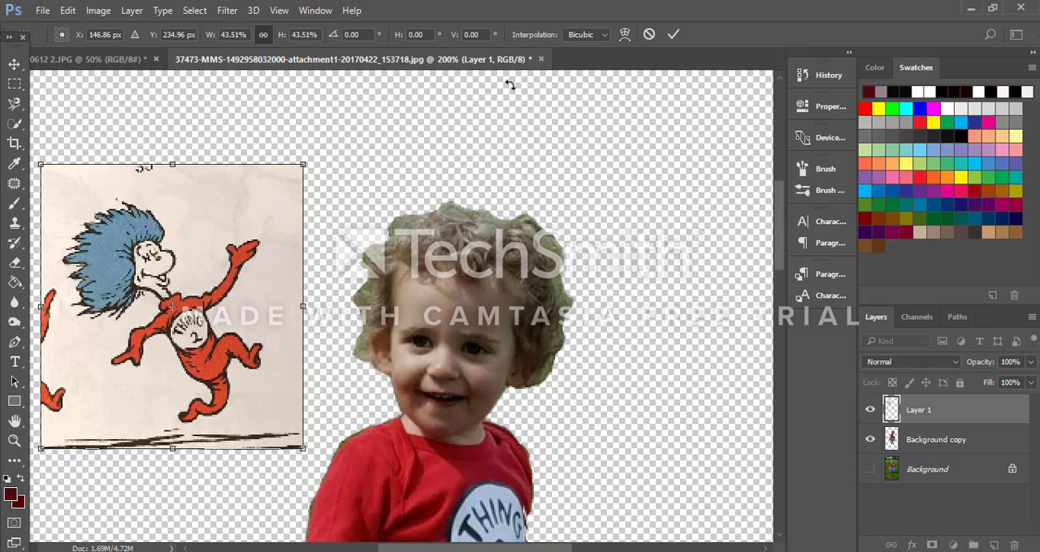
pyautogui.click(673, 34)
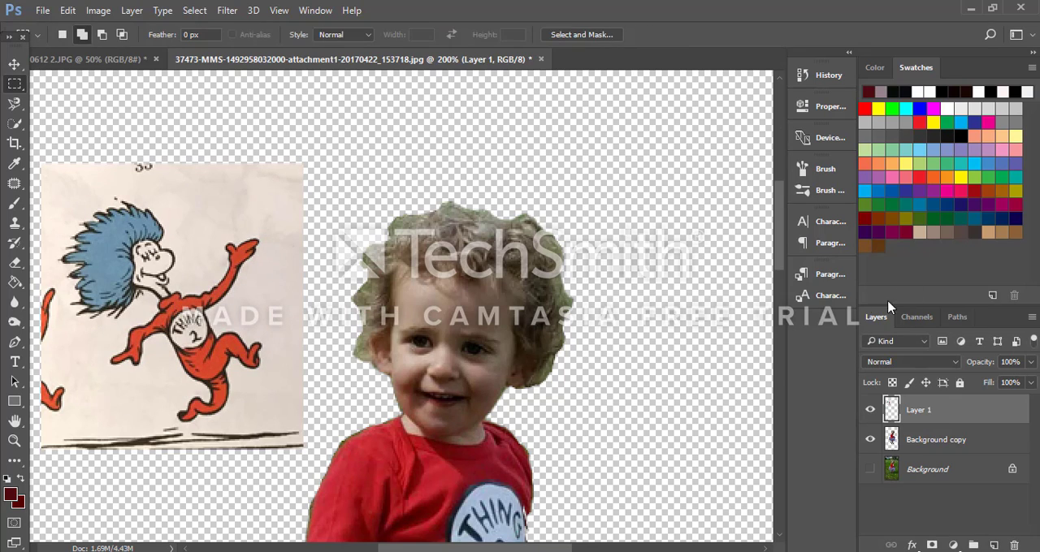
# Step: Outline the child's hair on the Background copy layer with the Magnetic Lasso to make a closed selection
pyautogui.scroll(-5, 477, 81)
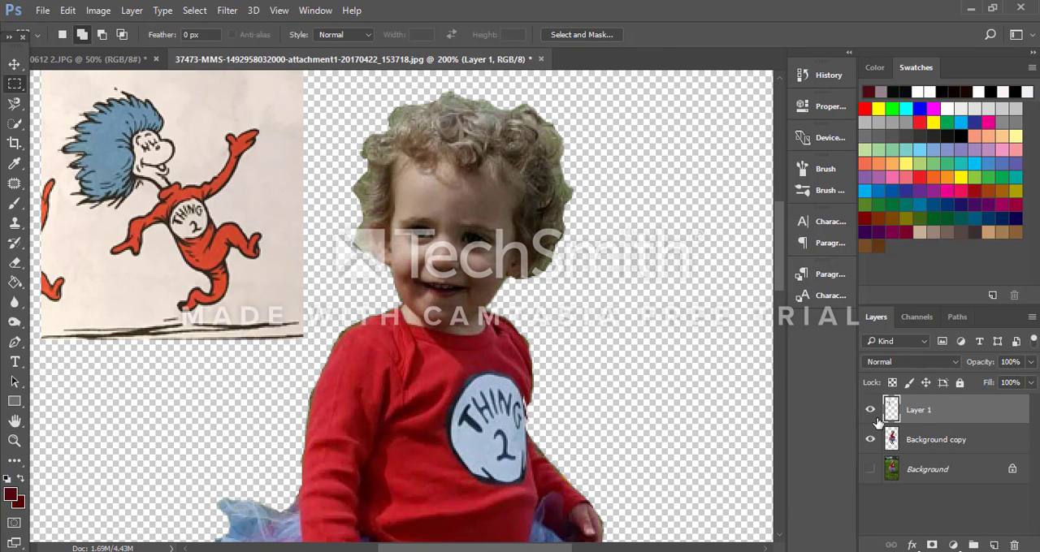
pyautogui.click(934, 440)
pyautogui.press('l')
pyautogui.click(367, 254)
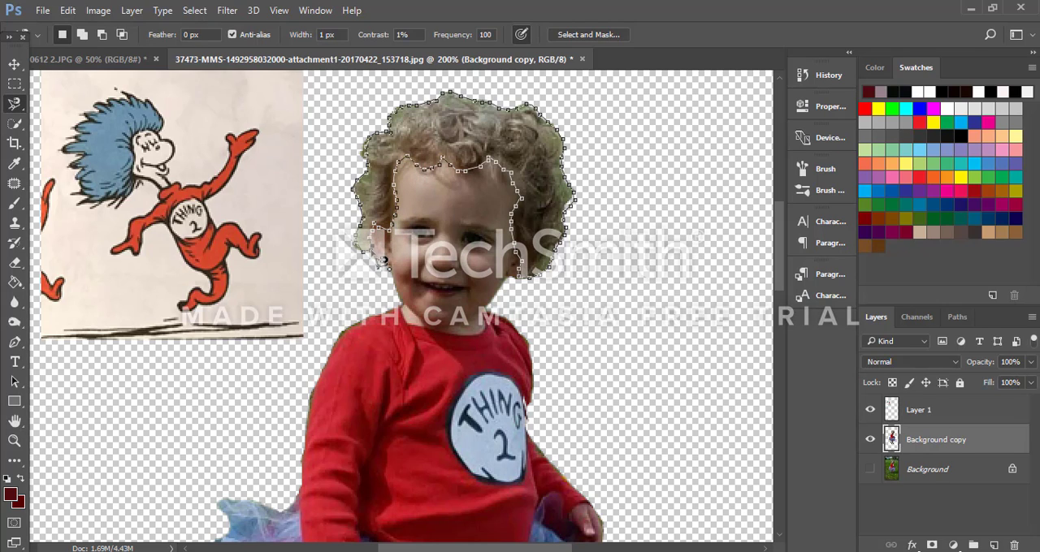
pyautogui.doubleClick(382, 259)
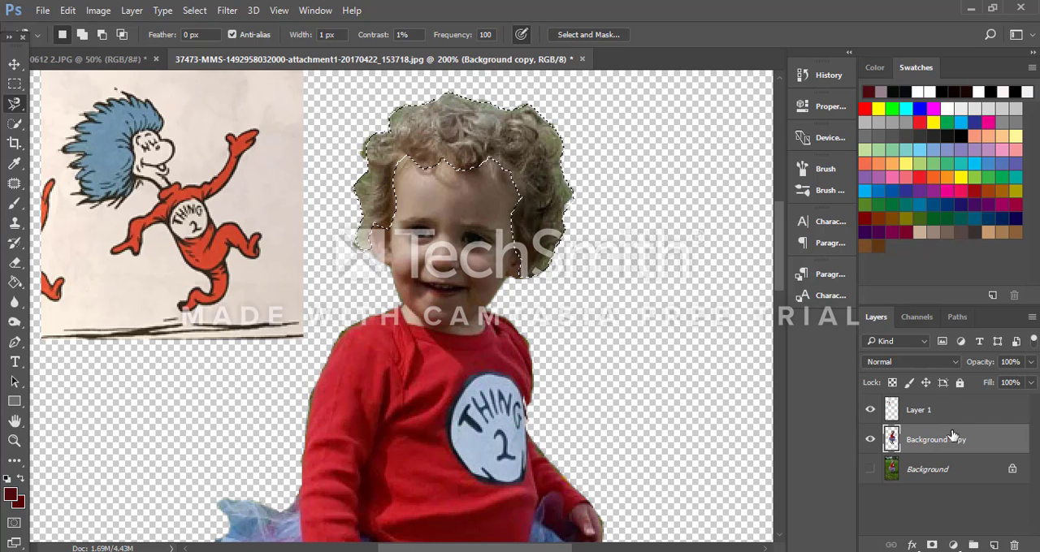
# Step: Add a Hue/Saturation adjustment layer for the selected hair, keeping the default name and Normal mode at 100% opacity
pyautogui.click(132, 11)
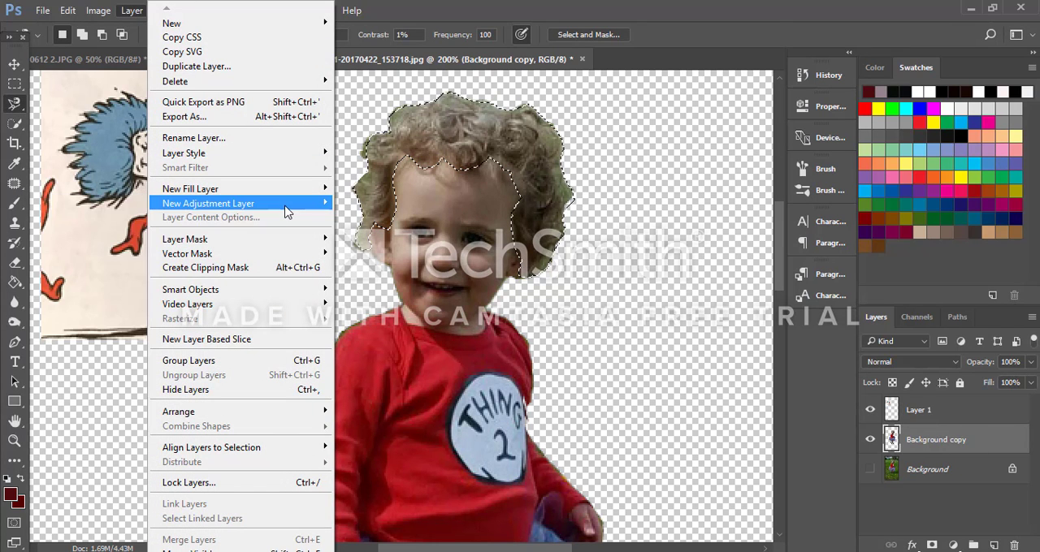
pyautogui.moveTo(286, 208)
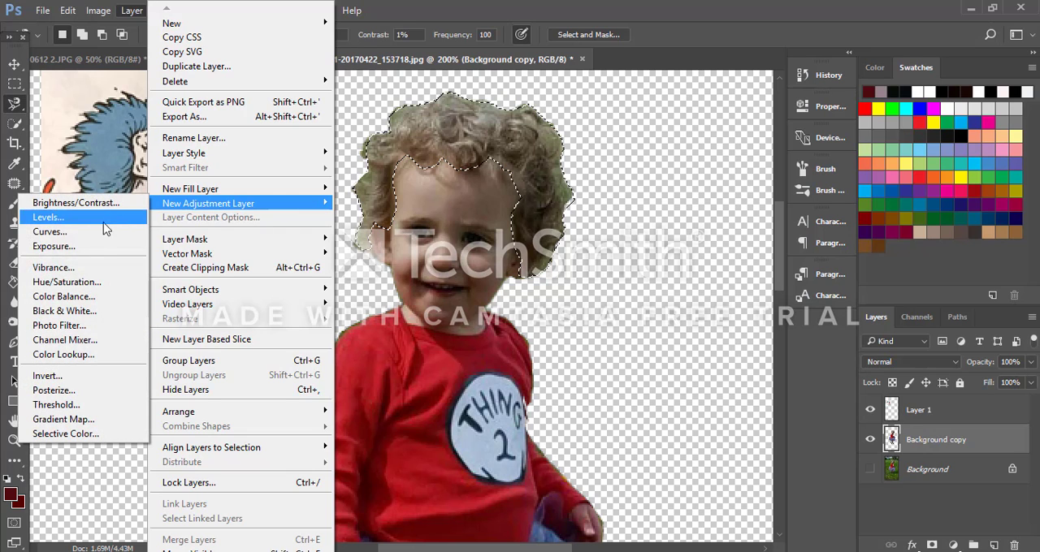
pyautogui.click(83, 282)
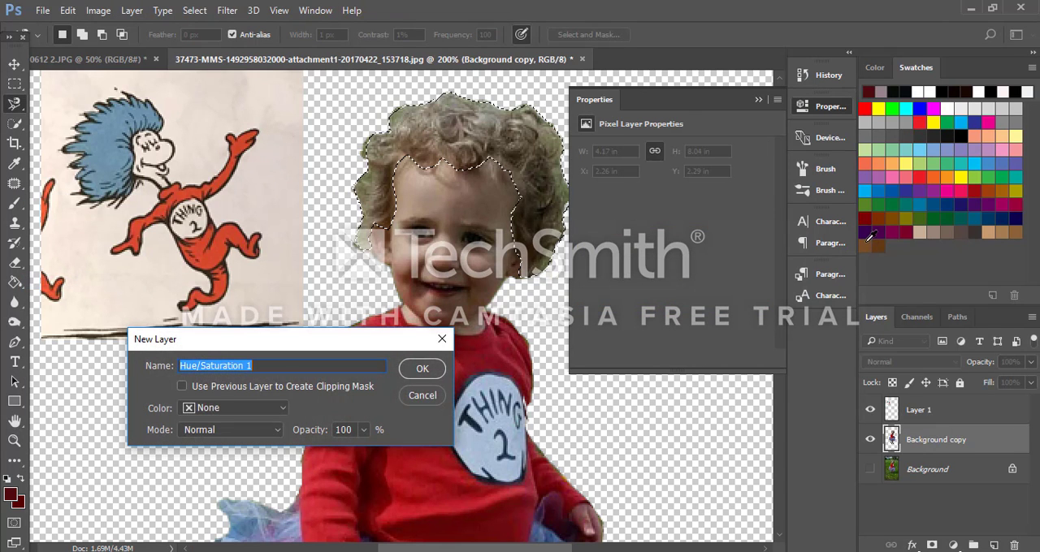
pyautogui.click(424, 370)
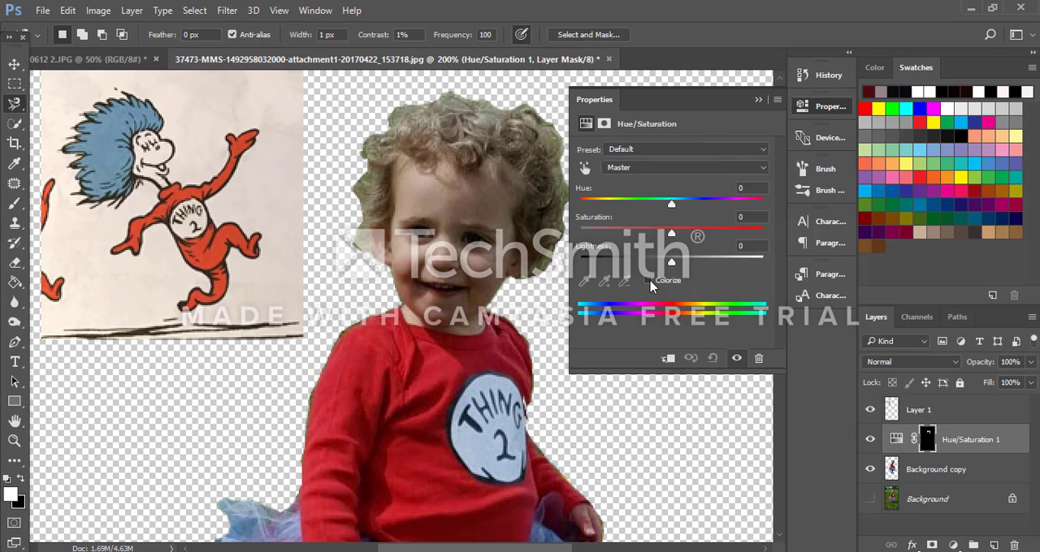
# Step: Colorize the hair blue with Hue 231, Saturation 43 and Lightness +17, and compare it with the original color
pyautogui.click(647, 281)
pyautogui.click(611, 303)
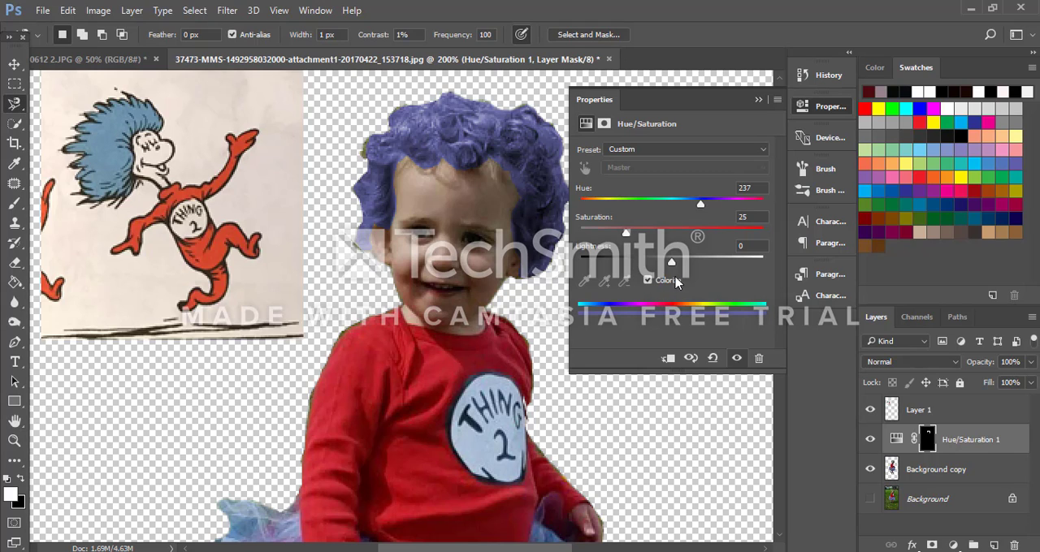
pyautogui.moveTo(668, 266); pyautogui.dragTo(691, 260)
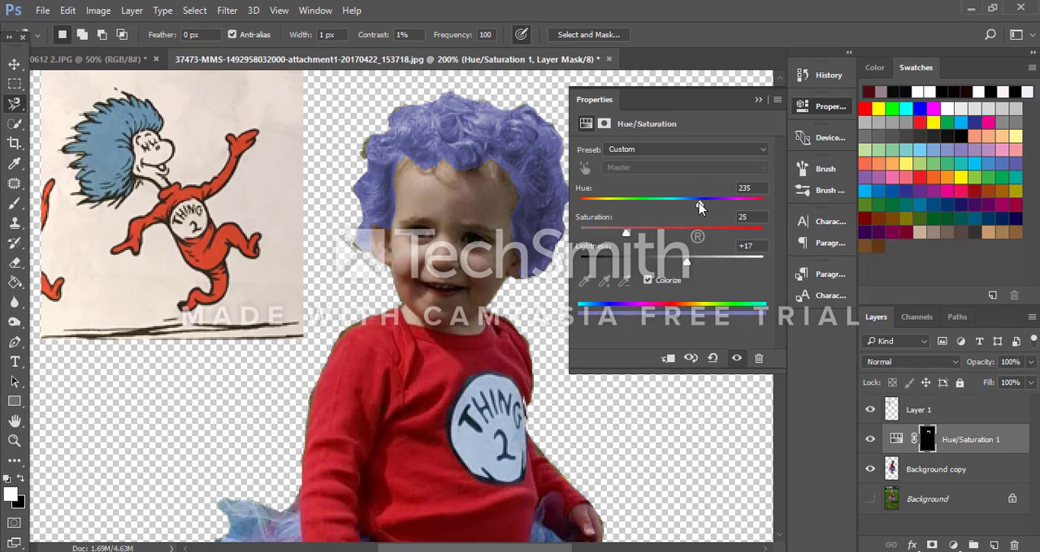
pyautogui.moveTo(697, 213); pyautogui.dragTo(701, 213)
pyautogui.moveTo(629, 234)
pyautogui.mouseDown()
pyautogui.moveTo(795, 243)
pyautogui.moveTo(647, 240)
pyautogui.mouseUp()
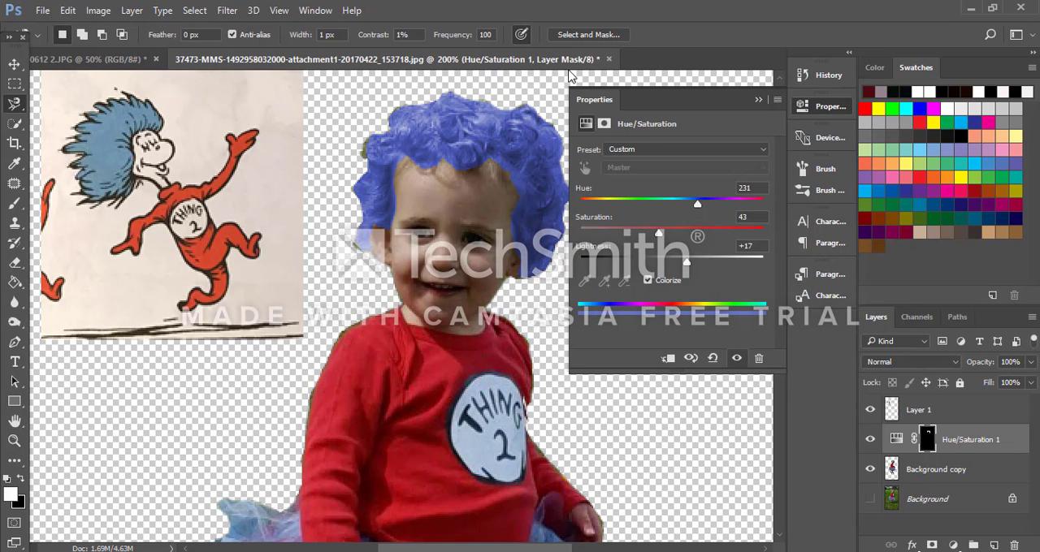
pyautogui.click(691, 362)
pyautogui.click(690, 363)
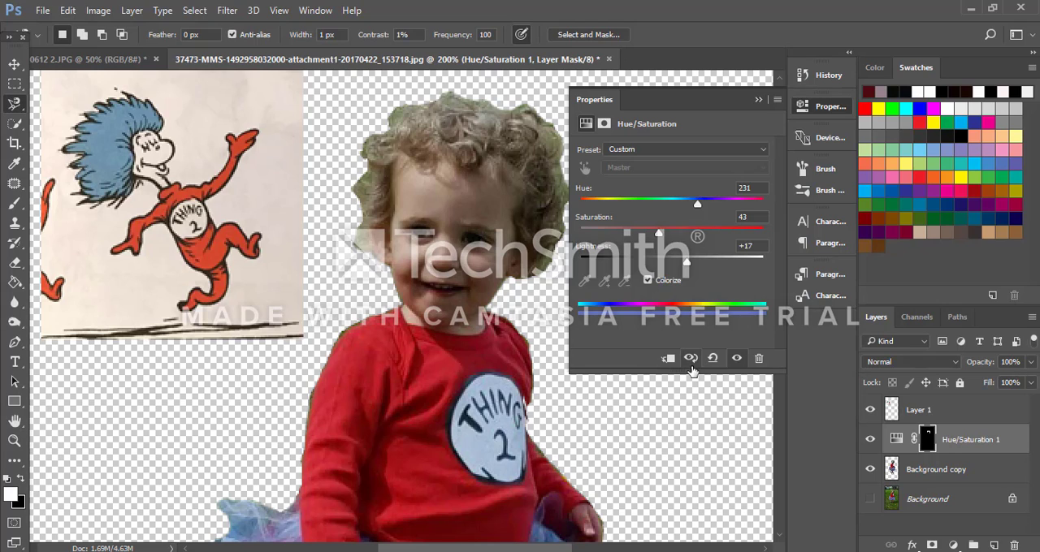
pyautogui.click(691, 362)
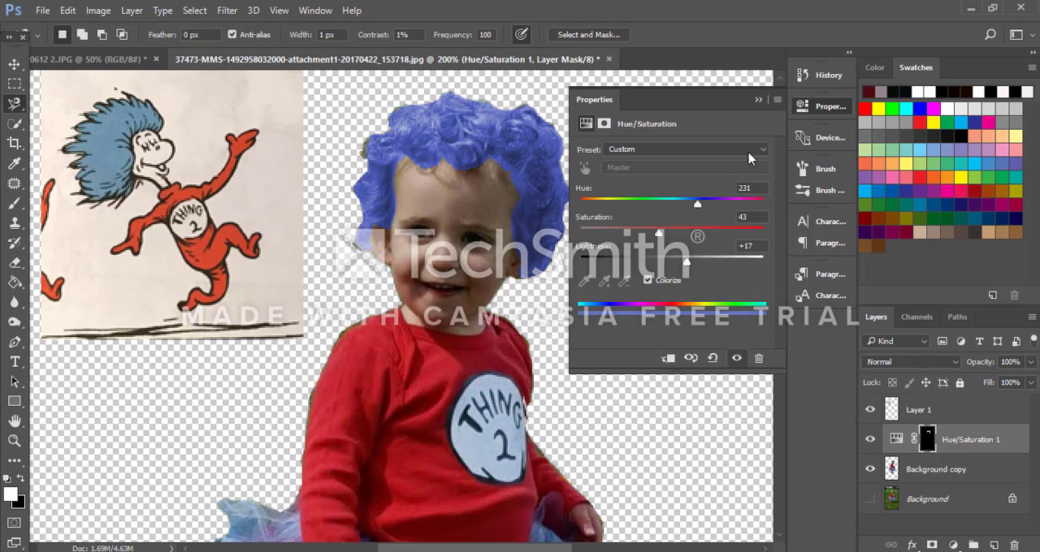
pyautogui.click(758, 100)
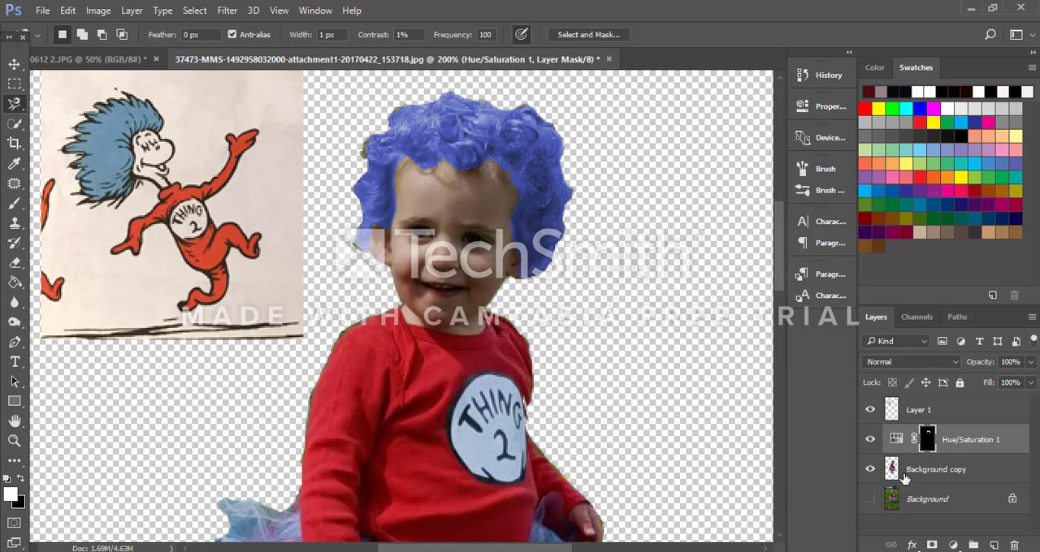
# Step: Merge the hair's Hue/Saturation adjustment into the Background copy layer, hiding Layer 1 during the merge and showing it again
pyautogui.click(871, 410)
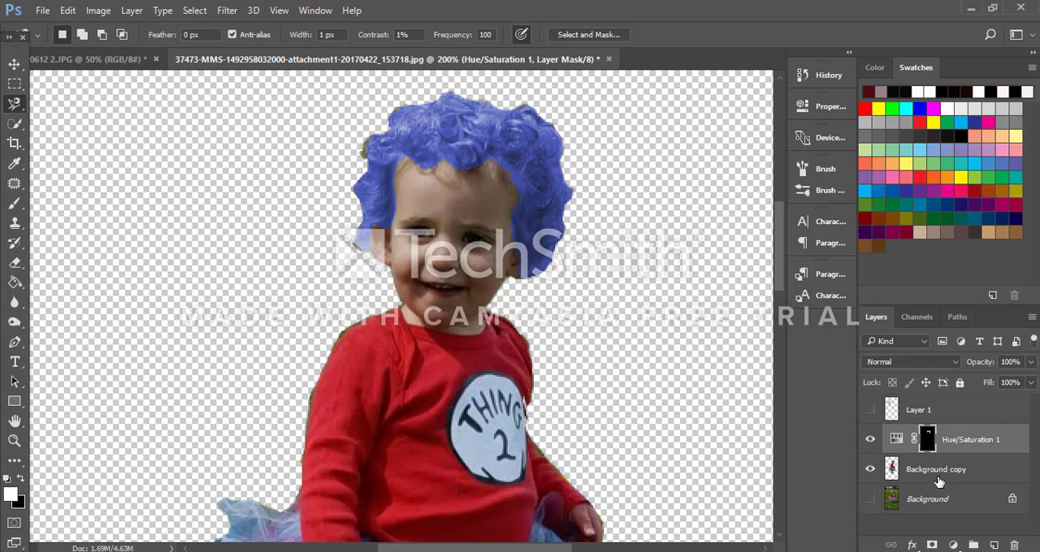
pyautogui.hotkey('ctrl', 'e')
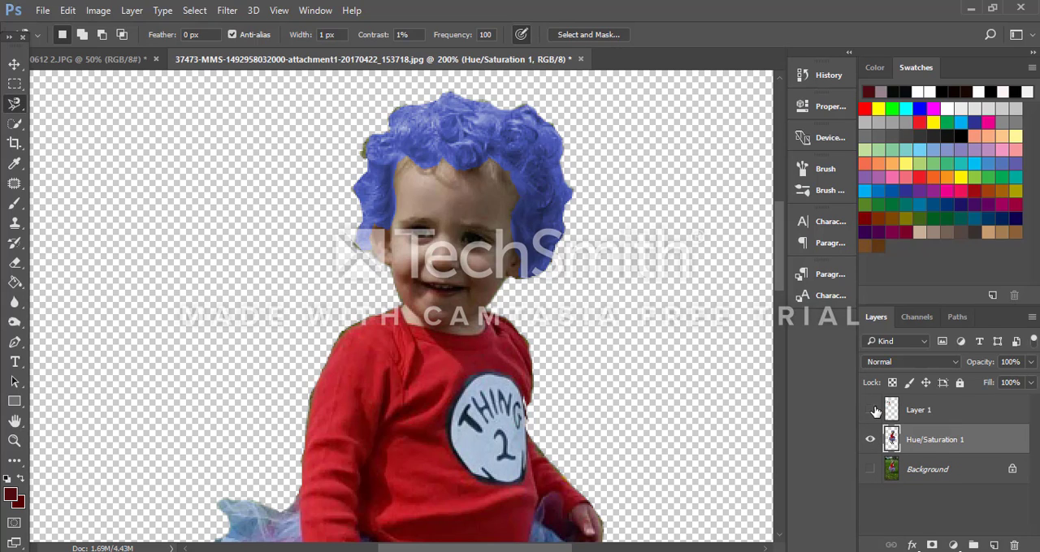
pyautogui.click(871, 410)
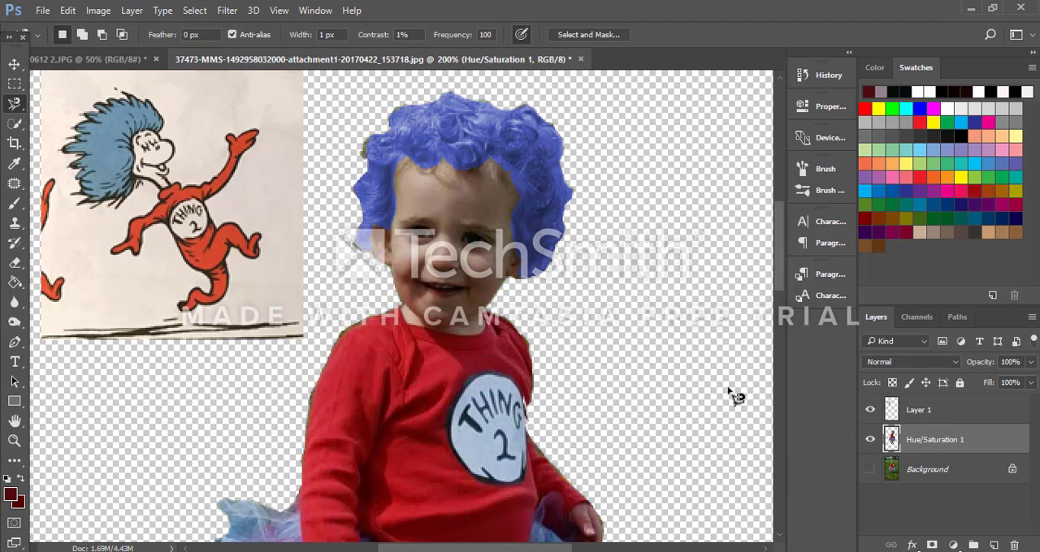
# Step: Erase the leftover greenish fringe around the outer edge of the blue hair with the size 6 Eraser
pyautogui.hotkey('ctrl', '+')
pyautogui.hotkey('ctrl', '+')
pyautogui.hotkey('ctrl', '+')
pyautogui.scroll(2, 157, 404)
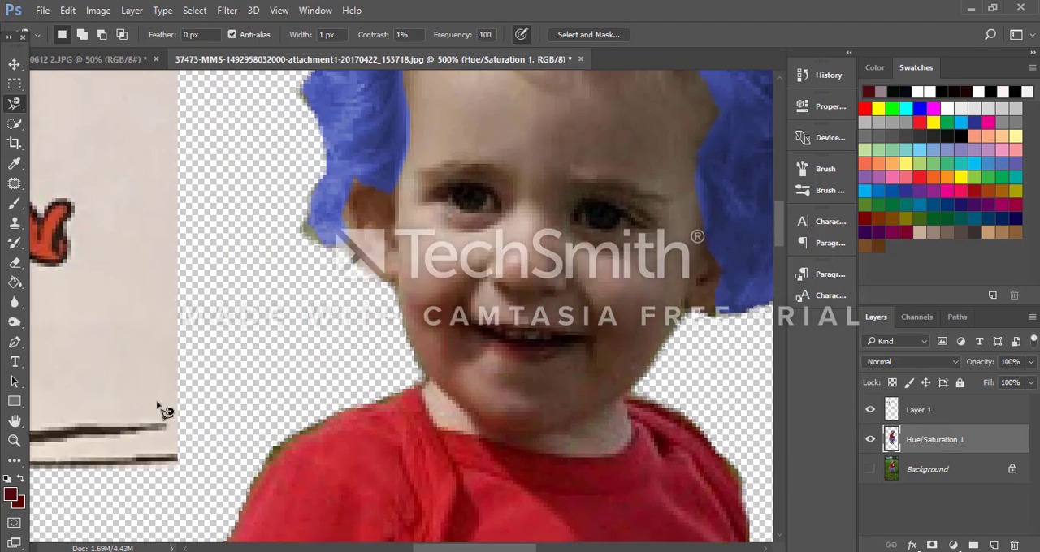
pyautogui.scroll(5, 165, 412)
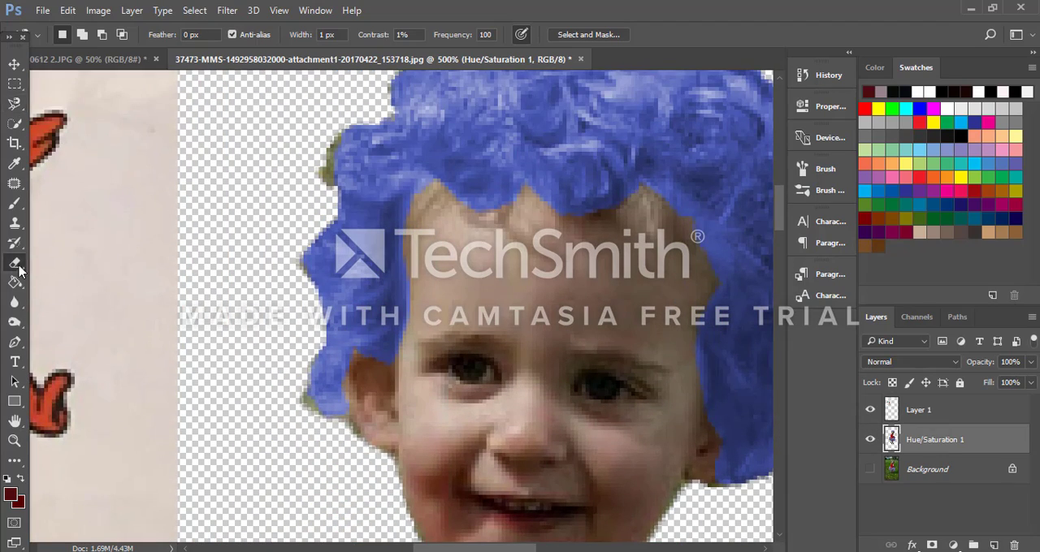
pyautogui.click(17, 264)
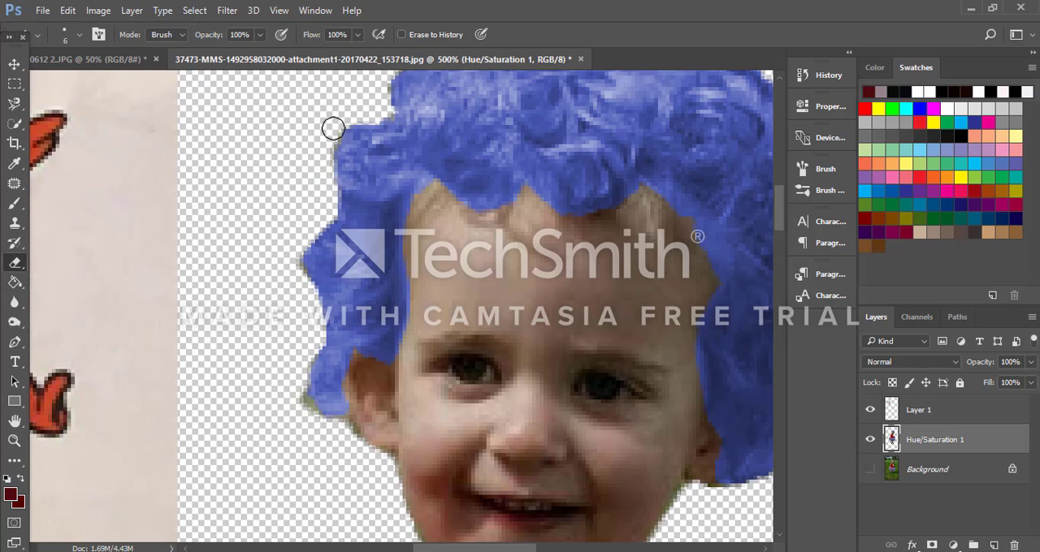
pyautogui.scroll(3, 333, 128)
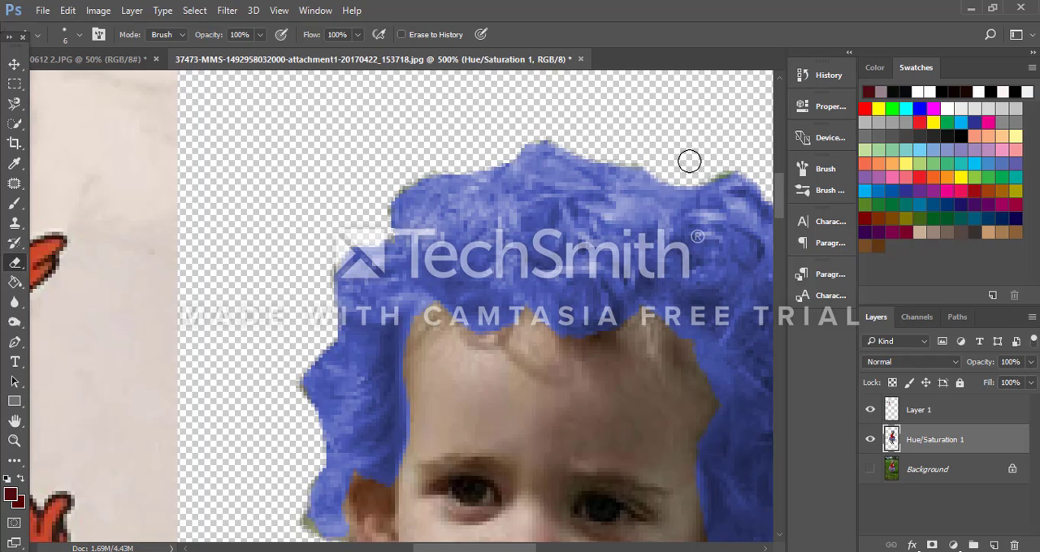
pyautogui.scroll(-3, 260, 385)
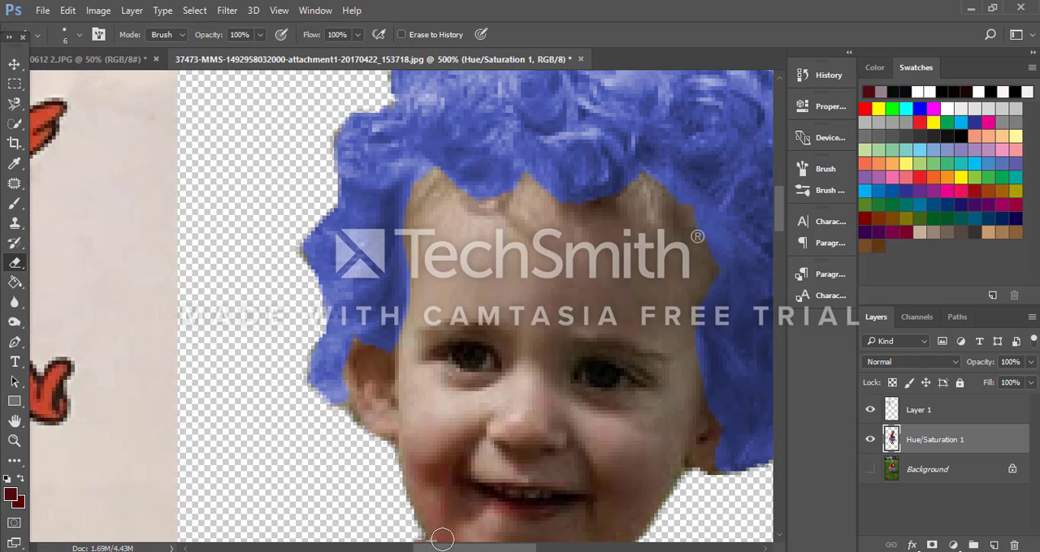
pyautogui.moveTo(450, 550); pyautogui.dragTo(513, 550)
pyautogui.scroll(4, 532, 435)
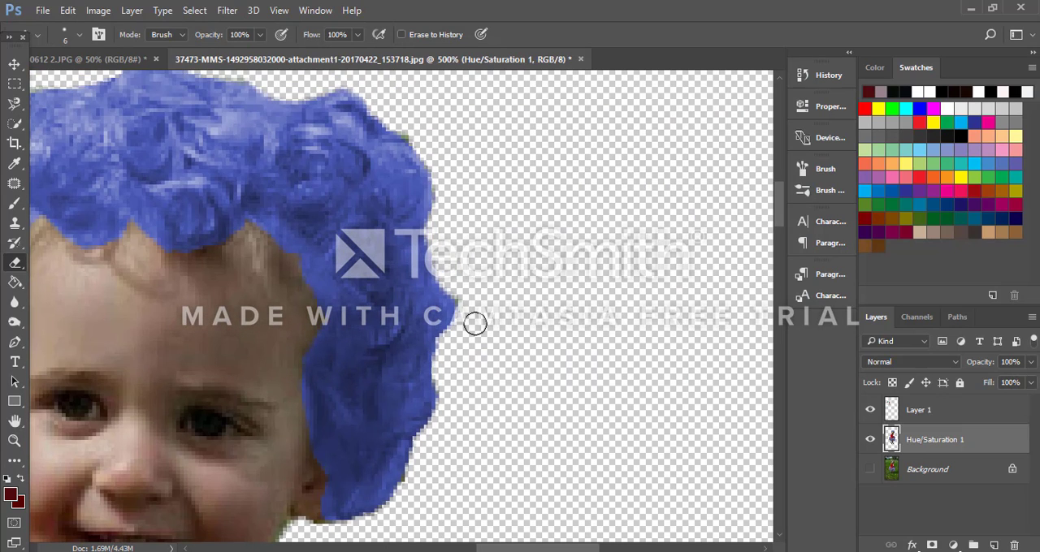
pyautogui.scroll(1, 485, 294)
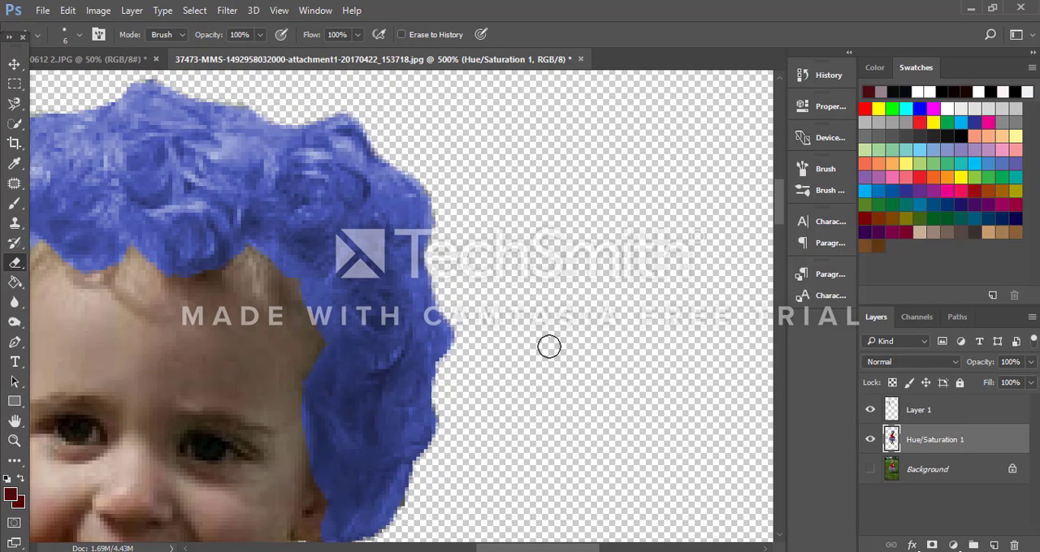
pyautogui.hotkey('ctrl', '-')
pyautogui.hotkey('ctrl', '-')
pyautogui.hotkey('ctrl', '-')
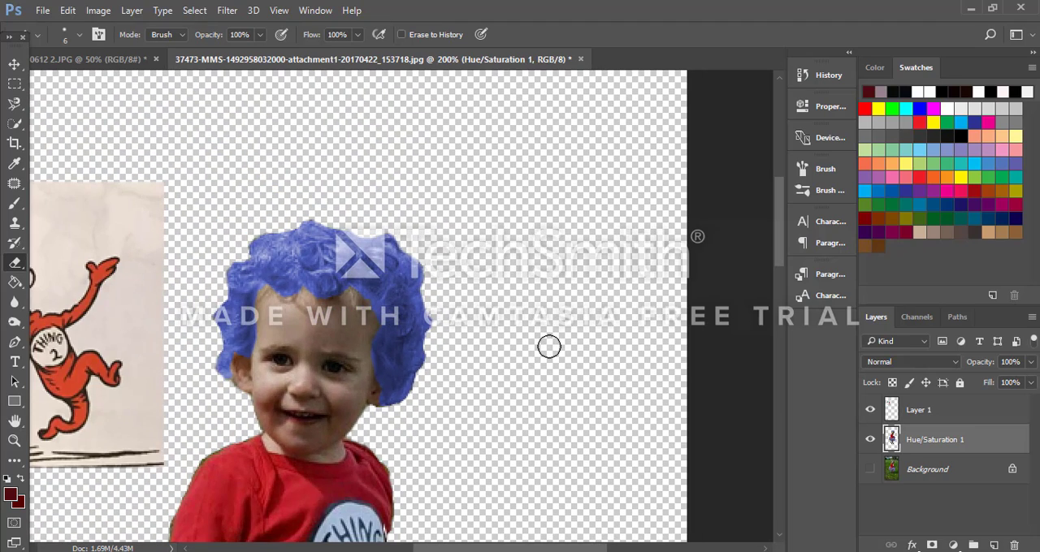
pyautogui.scroll(-5, 534, 345)
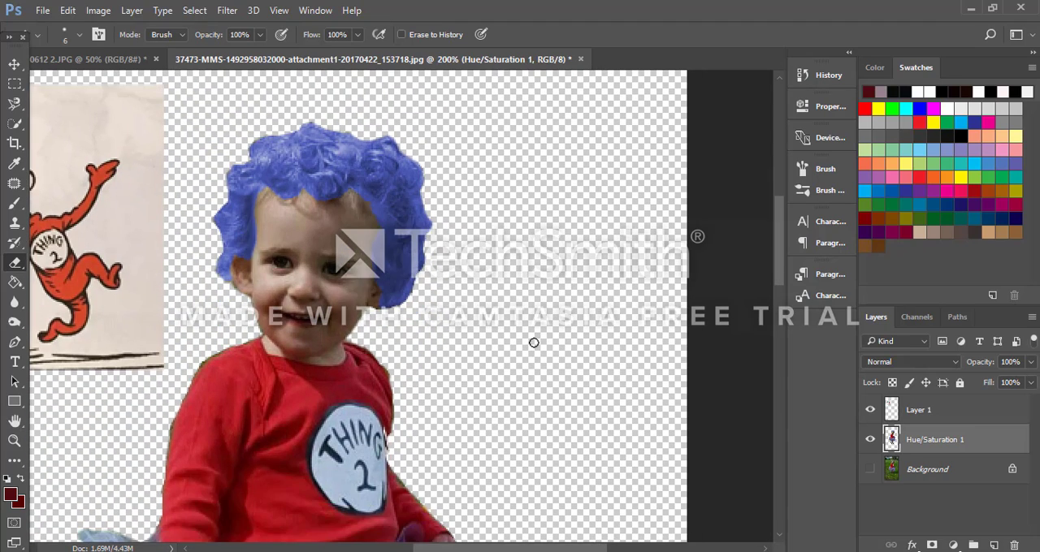
pyautogui.click(14, 103)
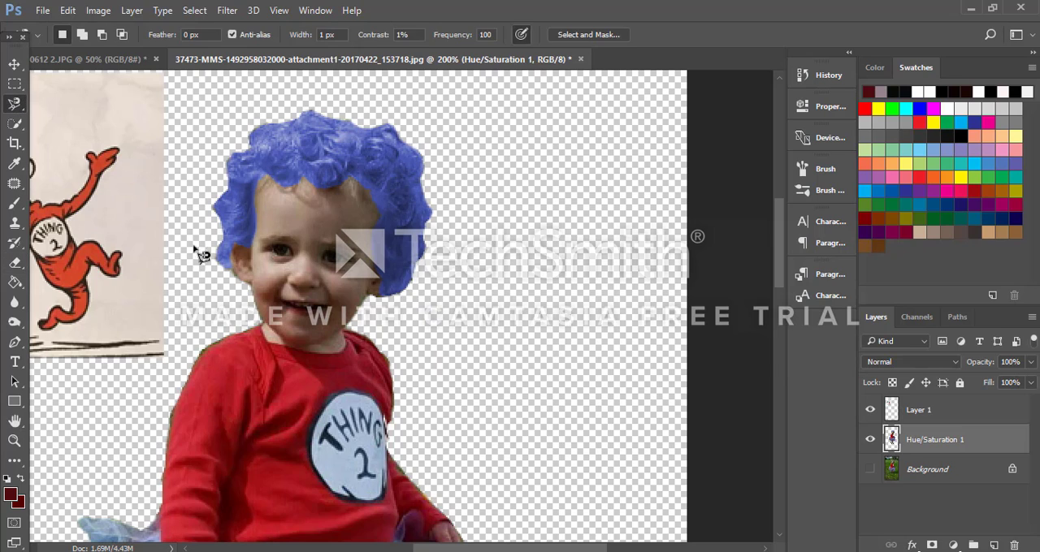
pyautogui.click(262, 323)
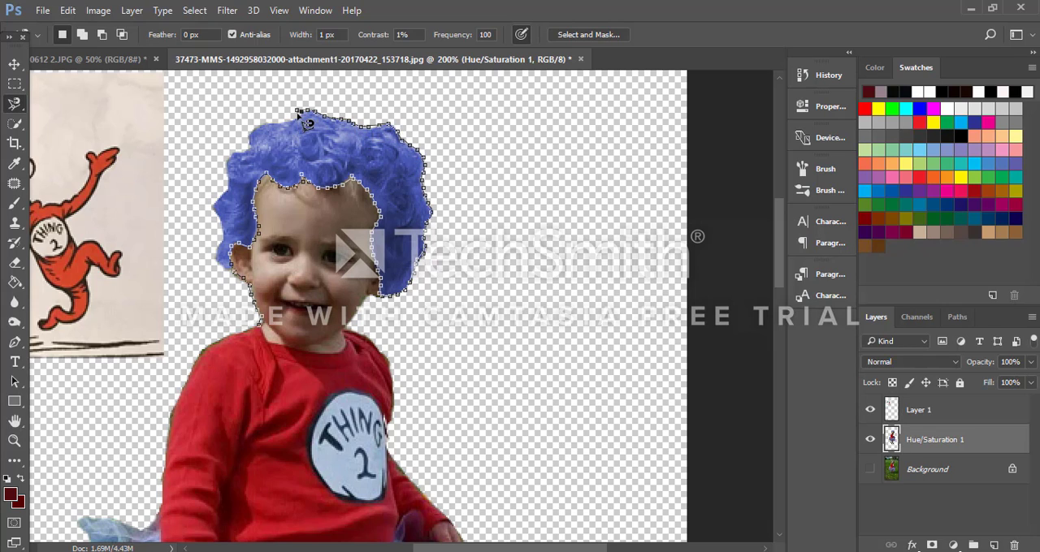
pyautogui.doubleClick(451, 281)
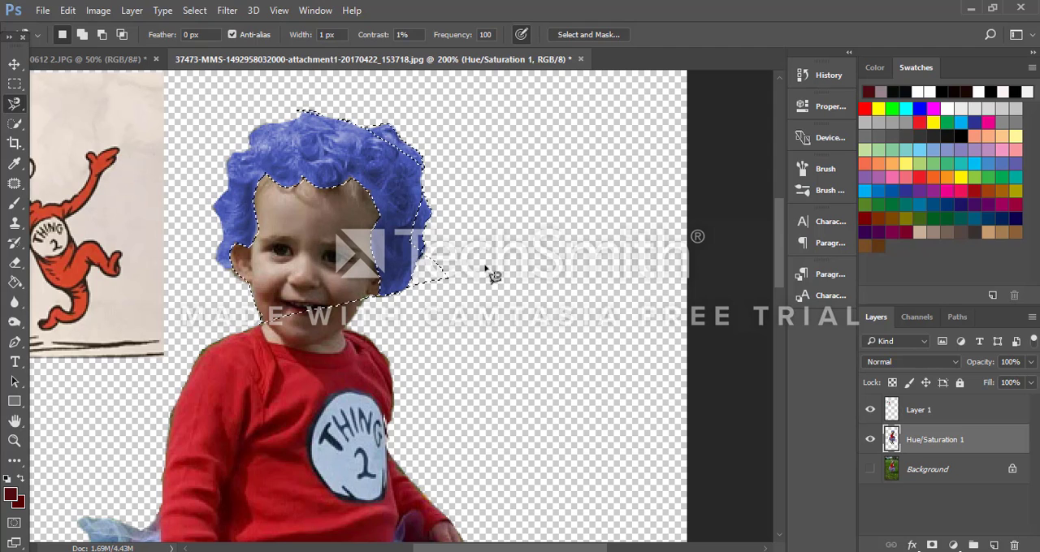
pyautogui.hotkey('ctrl', 'd')
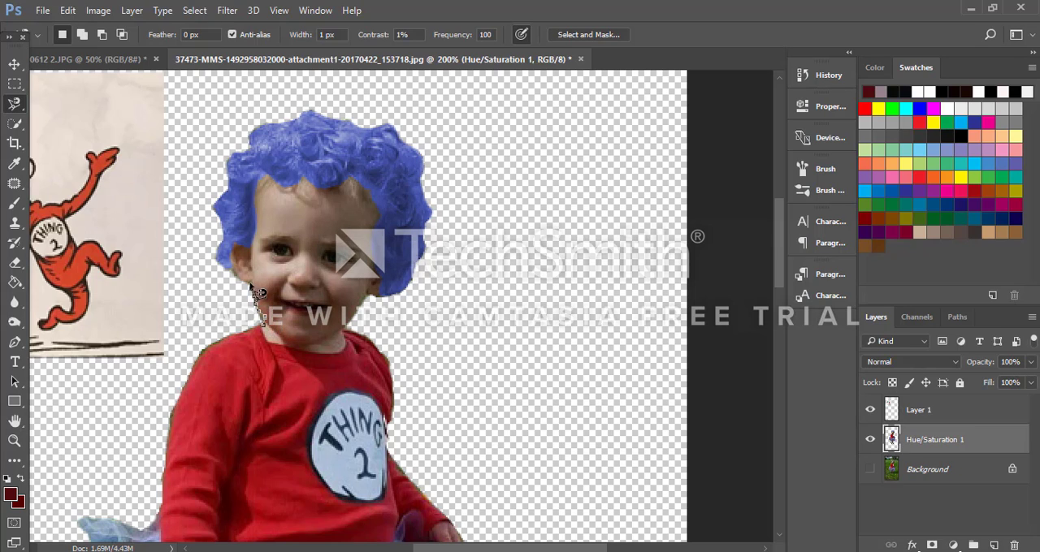
# Step: Select the child's face, ear and neck with the Magnetic Lasso, following the hairline and the shirt collar
pyautogui.moveTo(251, 284)
pyautogui.mouseDown()
pyautogui.moveTo(231, 265)
pyautogui.moveTo(234, 250)
pyautogui.moveTo(259, 242)
pyautogui.moveTo(256, 207)
pyautogui.moveTo(271, 174)
pyautogui.moveTo(289, 191)
pyautogui.moveTo(366, 190)
pyautogui.moveTo(381, 207)
pyautogui.moveTo(383, 302)
pyautogui.moveTo(367, 302)
pyautogui.moveTo(348, 352)
pyautogui.moveTo(277, 349)
pyautogui.mouseUp()
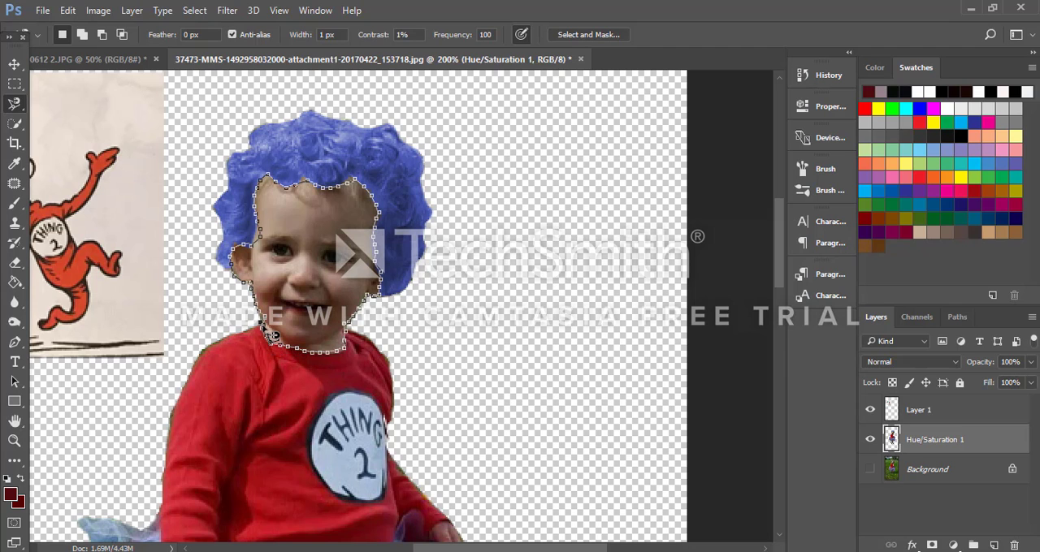
pyautogui.click(272, 333)
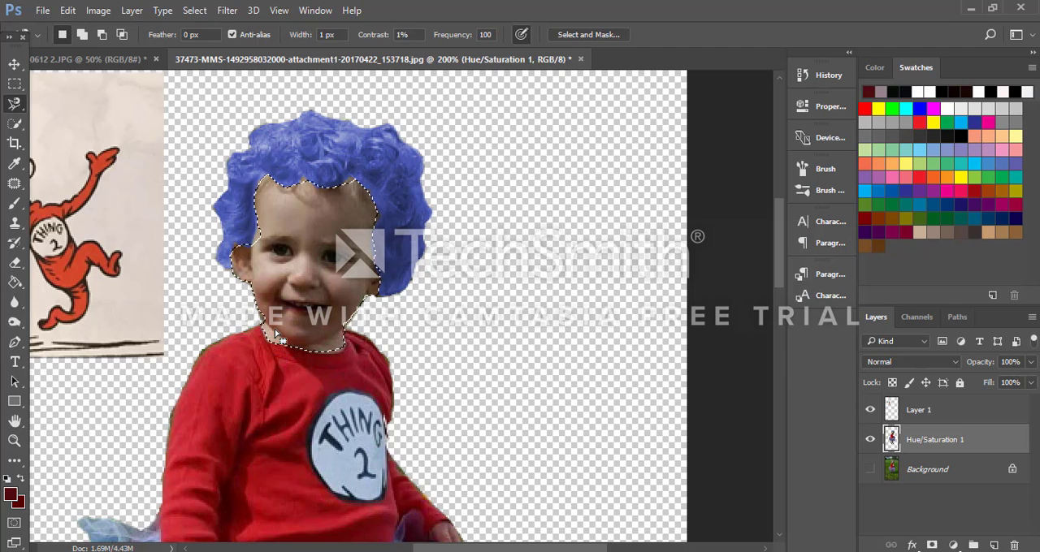
# Step: Add a Hue/Saturation adjustment layer for the selected face, ear and neck, keeping the default name and Normal mode
pyautogui.click(129, 11)
pyautogui.moveTo(231, 209)
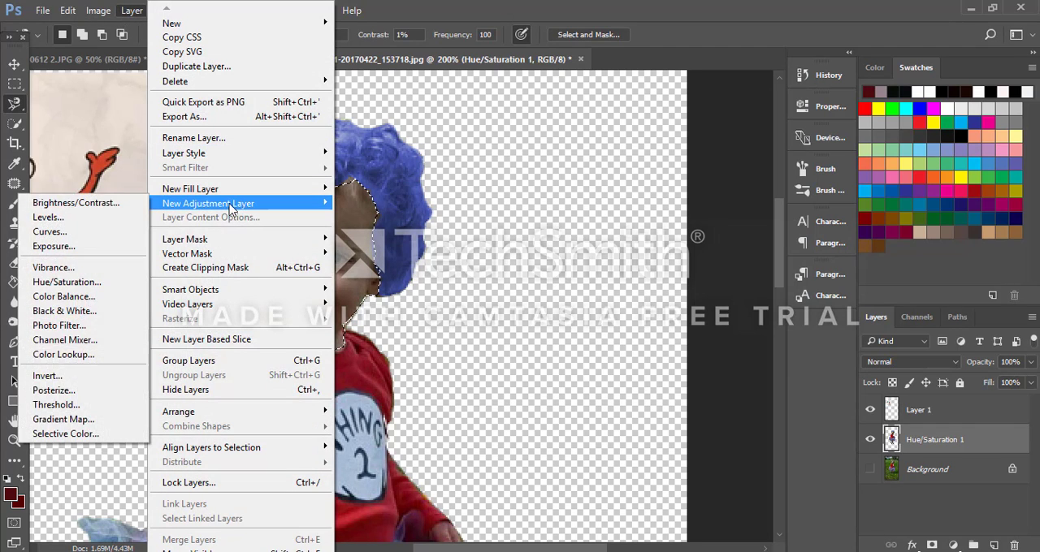
pyautogui.click(111, 291)
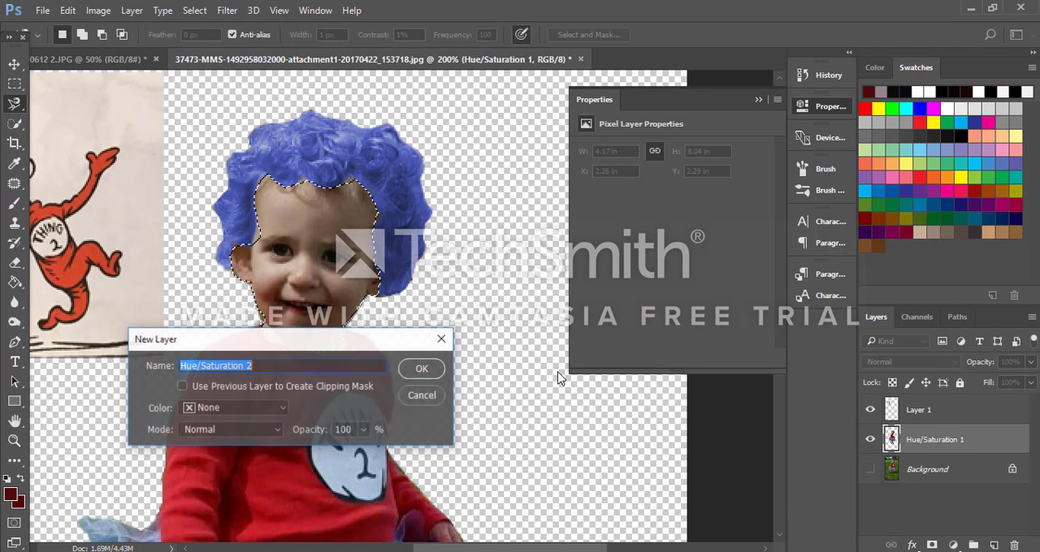
pyautogui.click(411, 369)
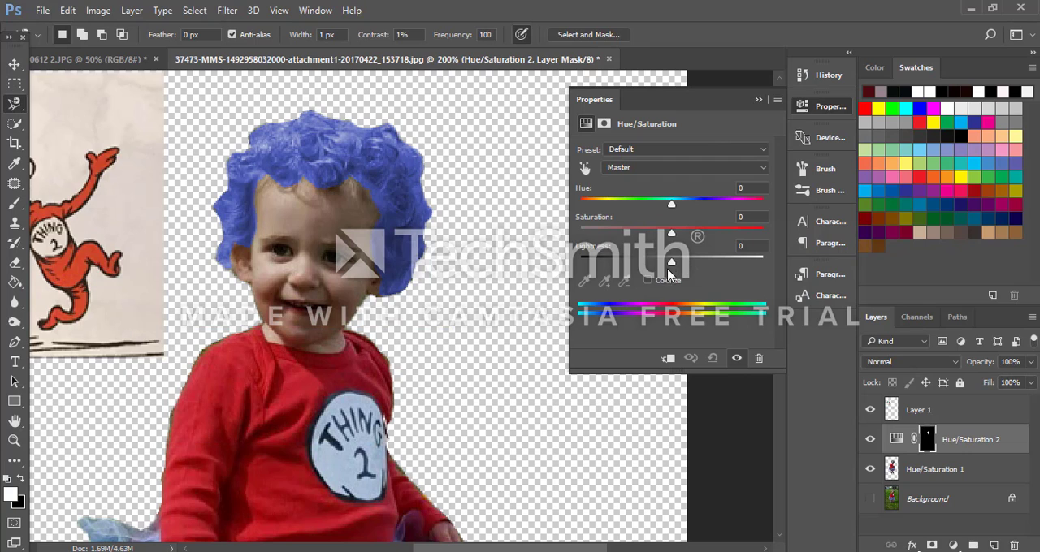
pyautogui.click(647, 281)
pyautogui.moveTo(671, 266)
pyautogui.mouseDown()
pyautogui.moveTo(751, 267)
pyautogui.moveTo(679, 266)
pyautogui.mouseUp()
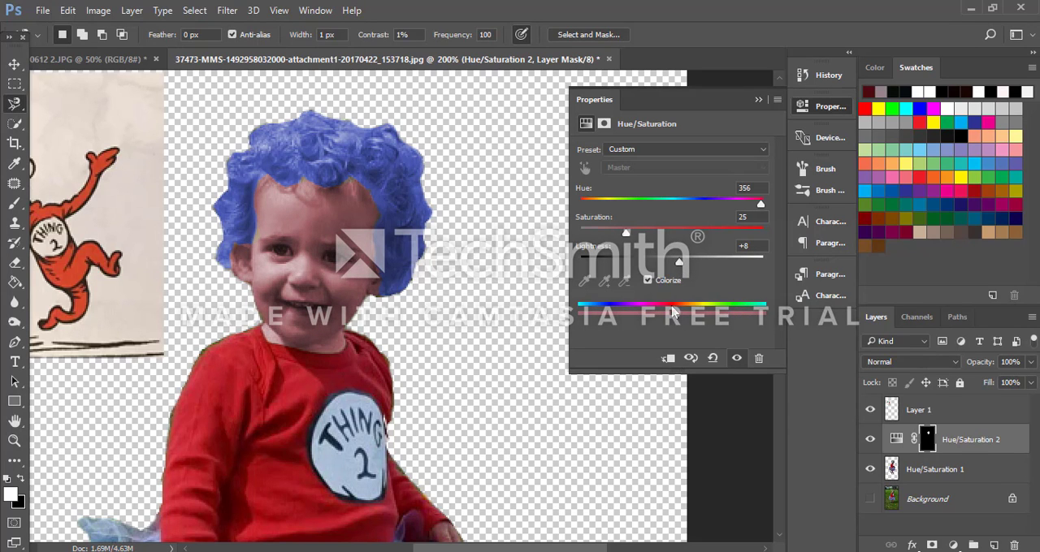
pyautogui.click(648, 280)
# Step: Whiten the selected skin to match the reference figure's face by raising the adjustment's Lightness to +63
pyautogui.moveTo(674, 268); pyautogui.dragTo(708, 272)
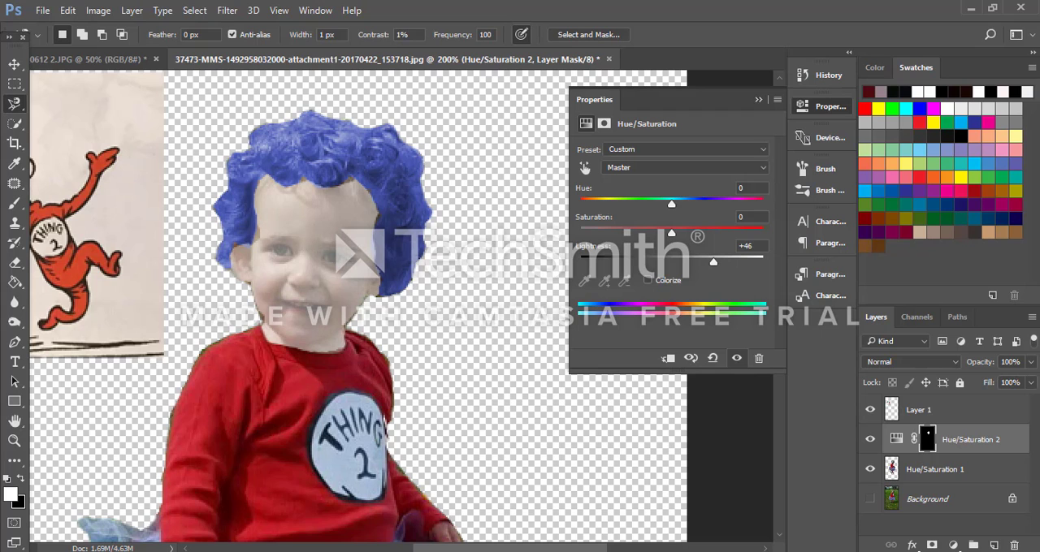
pyautogui.moveTo(461, 550); pyautogui.dragTo(422, 550)
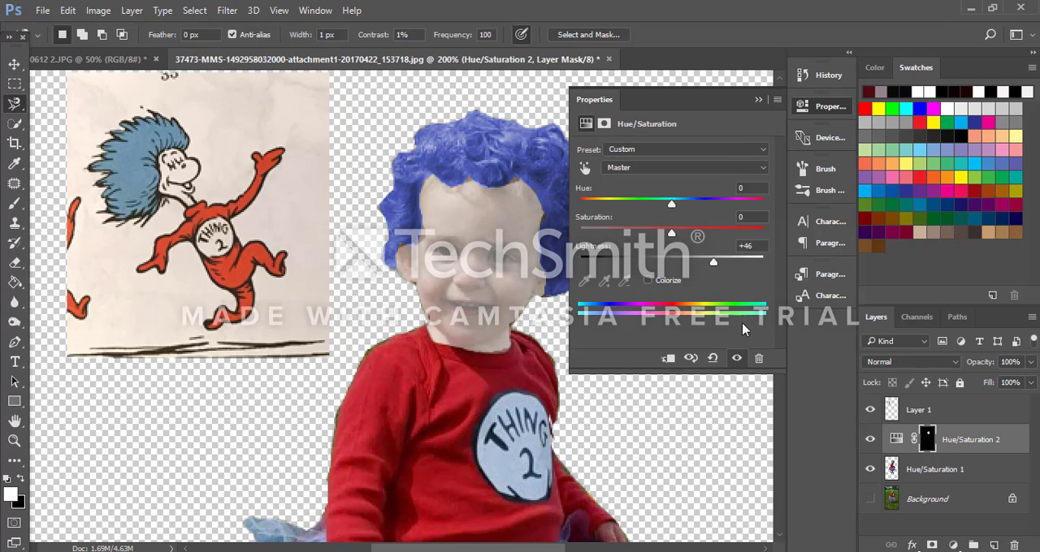
pyautogui.moveTo(715, 265)
pyautogui.mouseDown()
pyautogui.moveTo(808, 274)
pyautogui.moveTo(732, 267)
pyautogui.mouseUp()
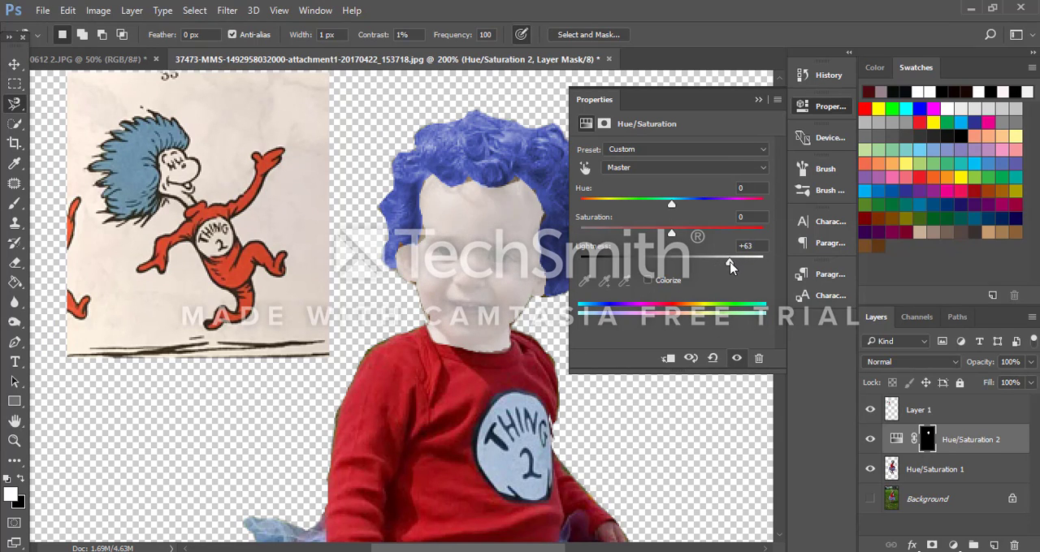
pyautogui.click(757, 103)
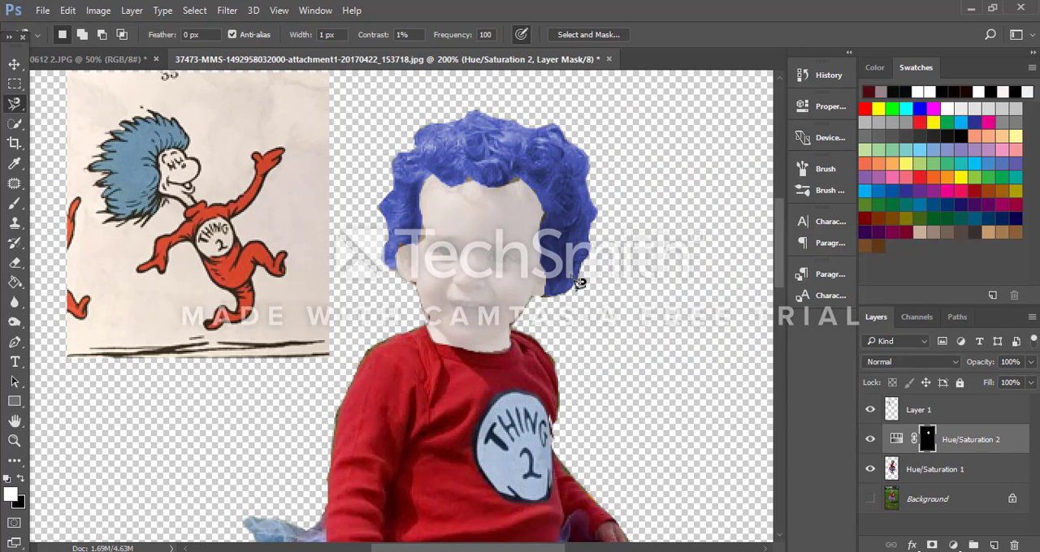
# Step: Merge the face's Hue/Saturation adjustment into the child's layer, hiding Layer 1 during the merge and showing it again
pyautogui.click(869, 411)
pyautogui.hotkey('ctrl', 'e')
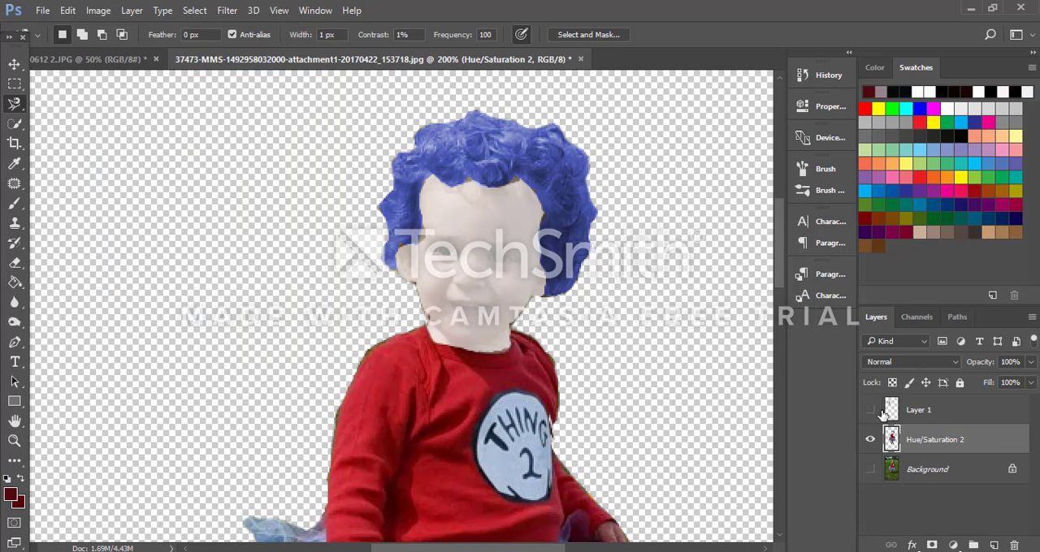
pyautogui.click(869, 410)
# Step: Cover the brown fringe along the left side of the face with whitened skin using the Clone Stamp at size 9
pyautogui.hotkey('ctrl', '+')
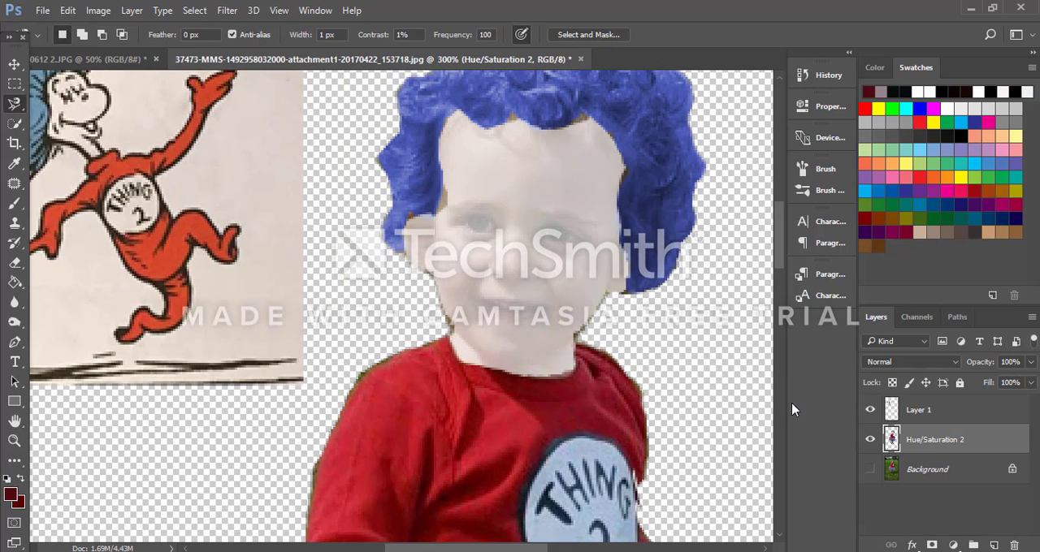
pyautogui.hotkey('ctrl', '+')
pyautogui.scroll(4, 541, 341)
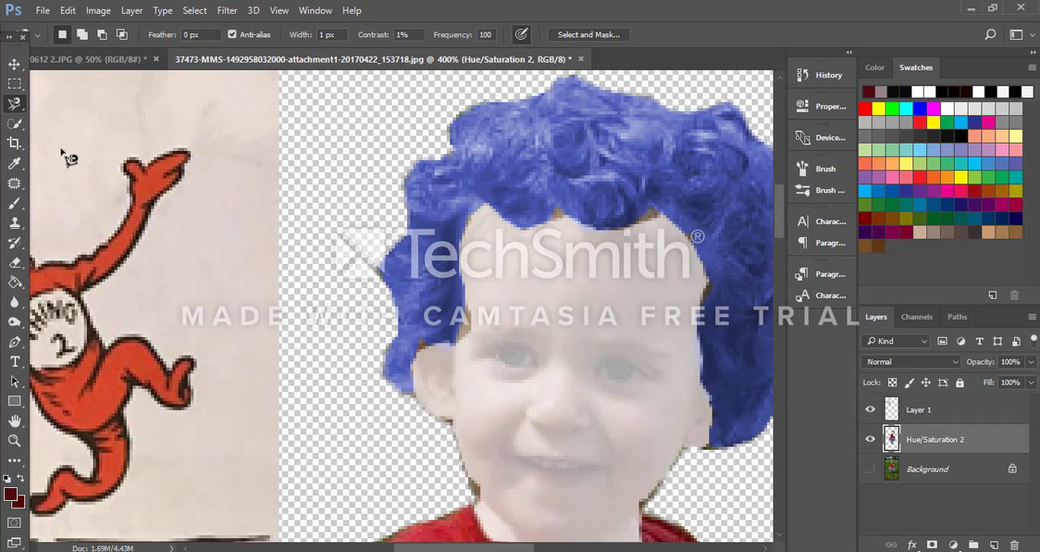
pyautogui.click(14, 227)
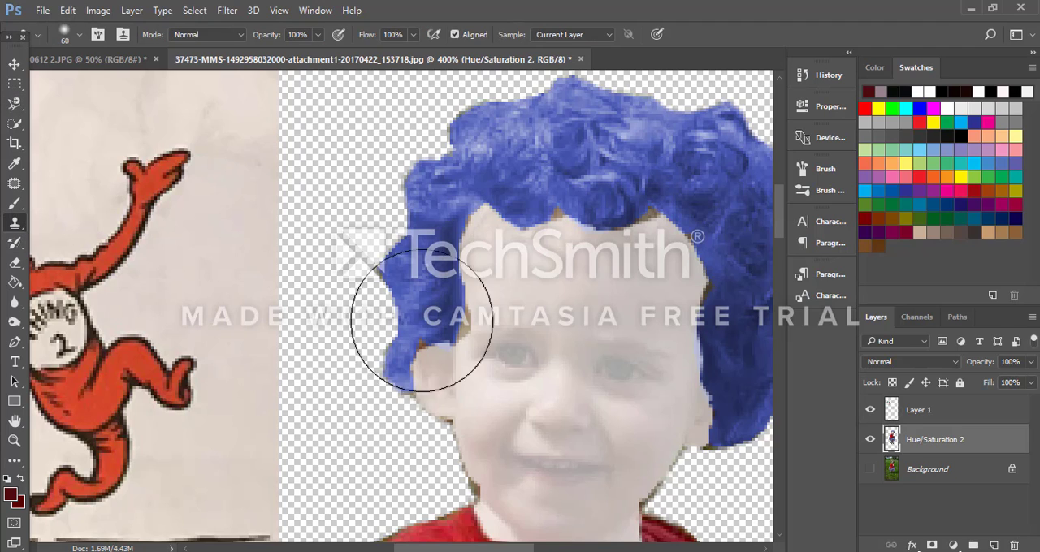
pyautogui.press('[')
pyautogui.press('[')
pyautogui.press('[')
pyautogui.press('[')
pyautogui.press('[')
pyautogui.press('[')
pyautogui.press('[')
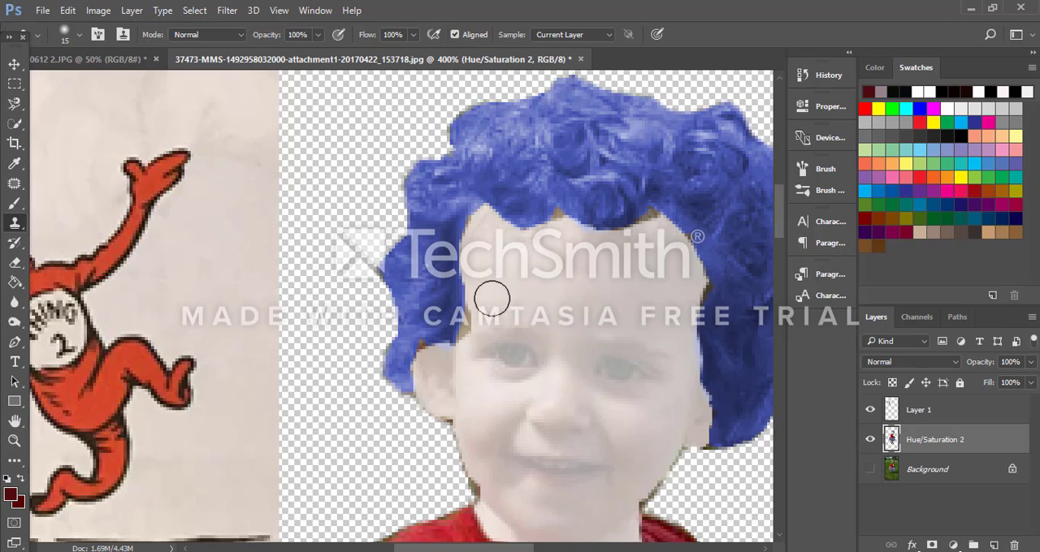
pyautogui.keyDown('alt'); pyautogui.click(493, 295); pyautogui.keyUp('alt')
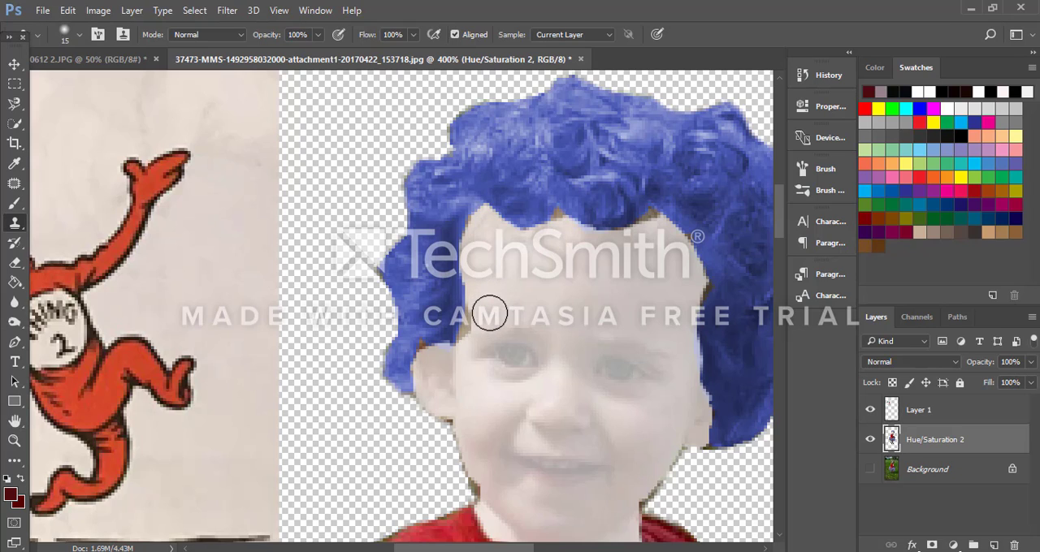
pyautogui.press('[')
pyautogui.press('[')
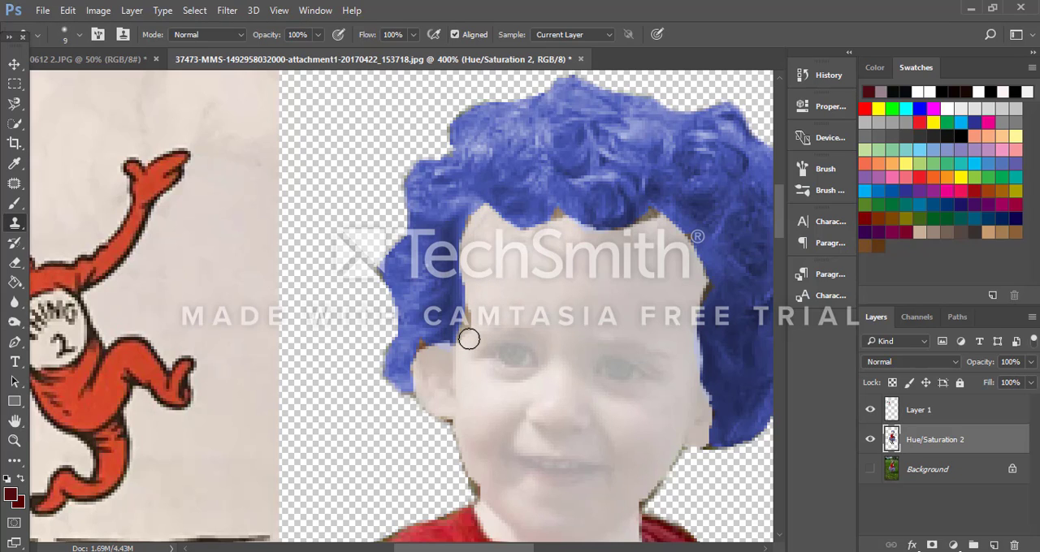
pyautogui.moveTo(469, 338)
pyautogui.mouseDown()
pyautogui.moveTo(473, 304)
pyautogui.moveTo(466, 342)
pyautogui.moveTo(477, 240)
pyautogui.mouseUp()
# Step: Clone whitened skin over the brown fringe along the forehead hairline with the Clone Stamp at size 8
pyautogui.press('[')
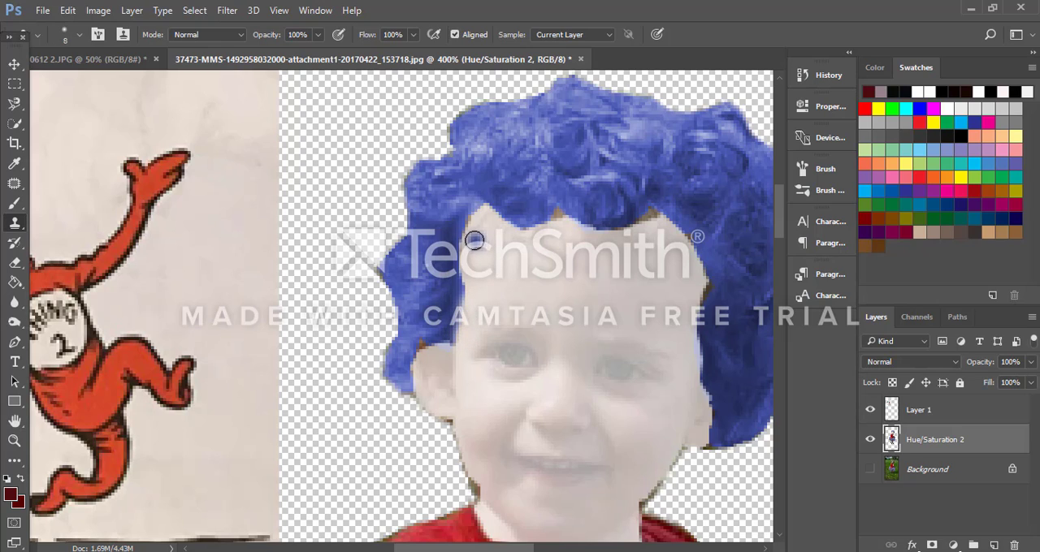
pyautogui.keyDown('alt'); pyautogui.click(485, 253); pyautogui.keyUp('alt')
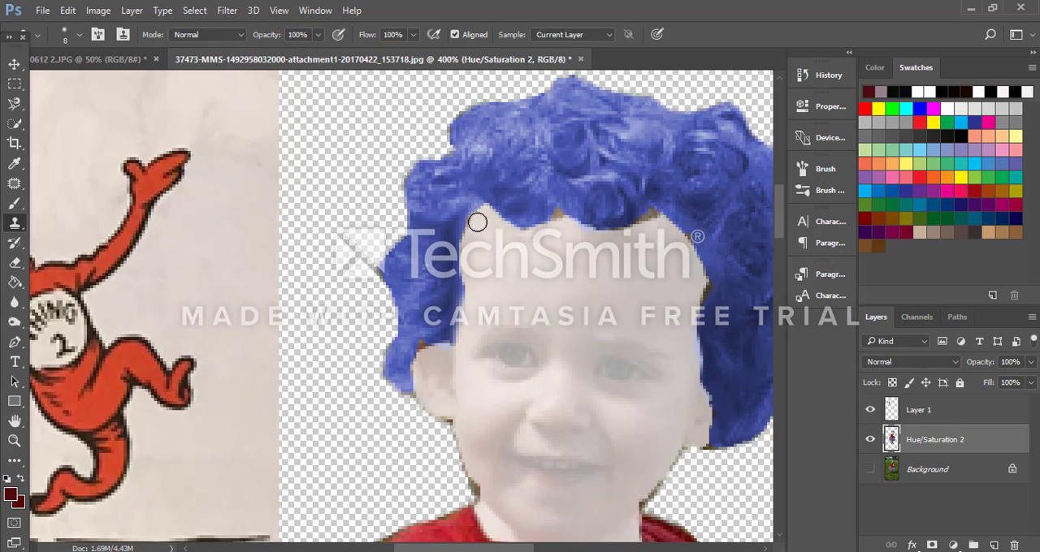
pyautogui.moveTo(478, 223); pyautogui.dragTo(473, 251)
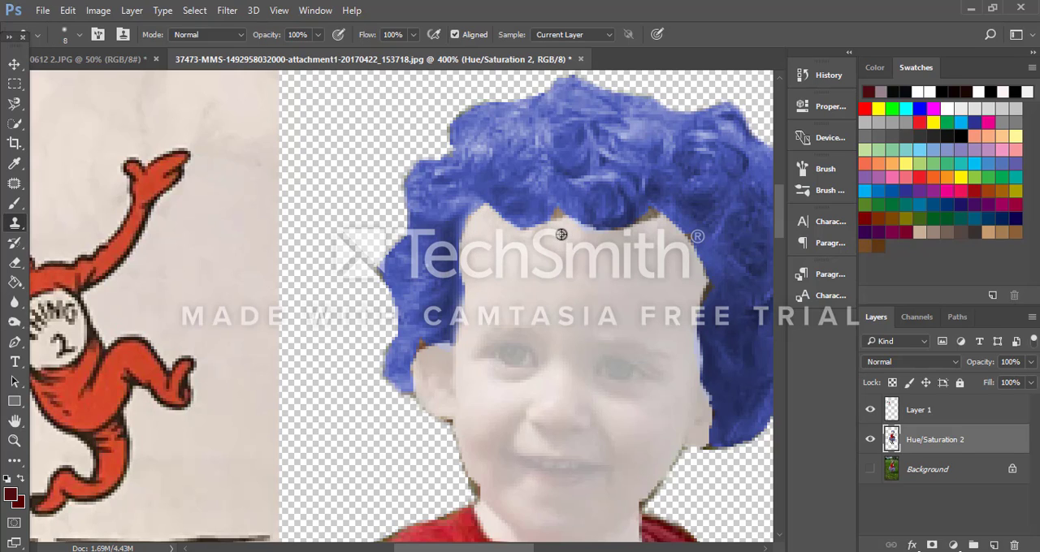
pyautogui.moveTo(561, 219); pyautogui.dragTo(557, 219)
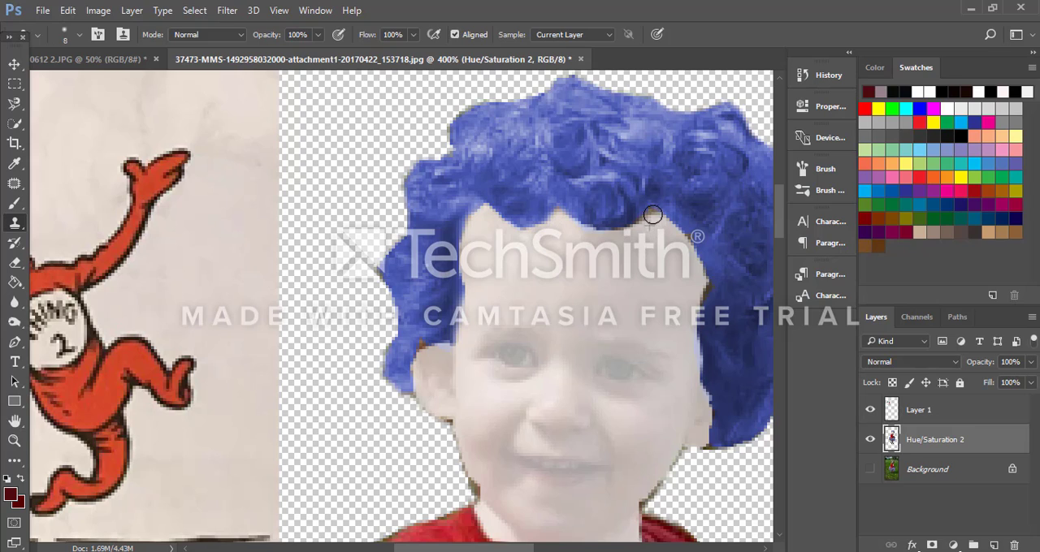
pyautogui.keyDown('alt'); pyautogui.click(629, 236); pyautogui.keyUp('alt')
pyautogui.moveTo(644, 223); pyautogui.dragTo(656, 210)
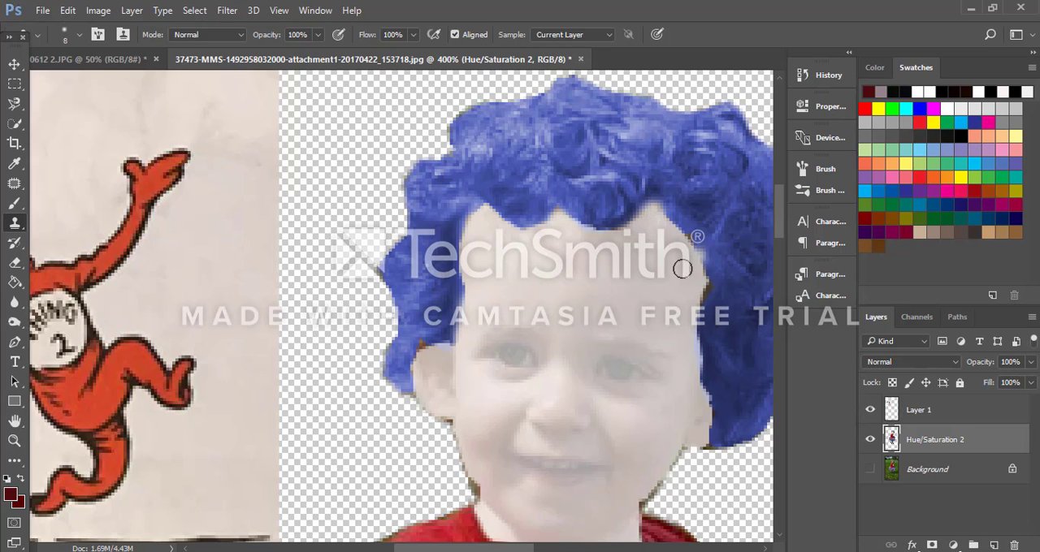
pyautogui.keyDown('alt'); pyautogui.click(676, 243); pyautogui.keyUp('alt')
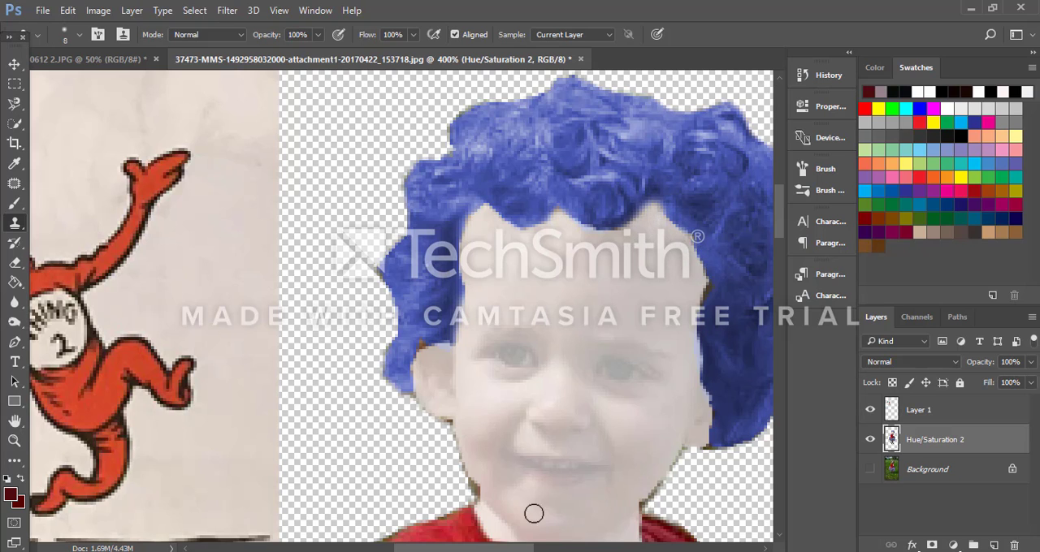
# Step: Clone whitened skin over the brown edge between the right temple and the blue hair
pyautogui.hscroll(-5, 512, 422)
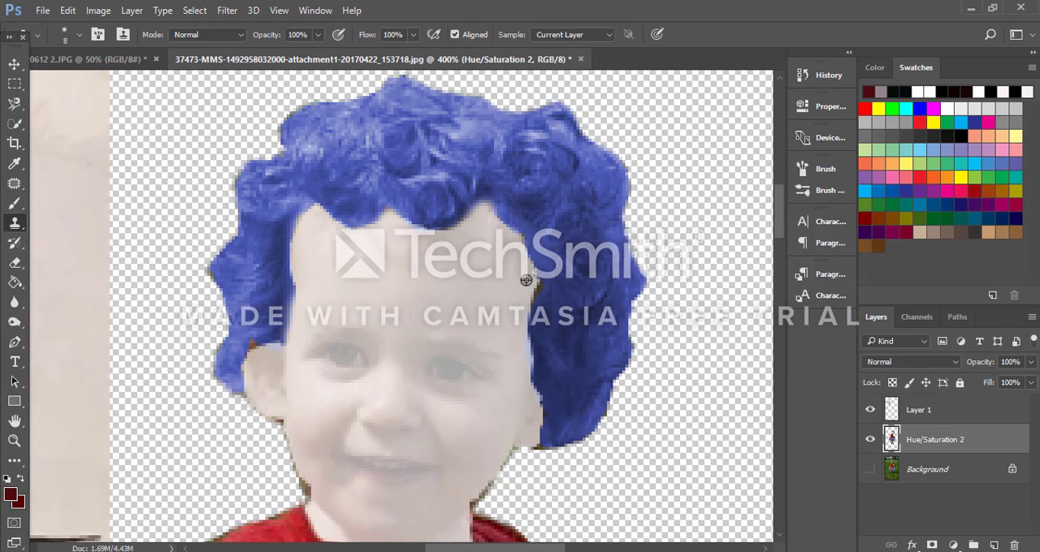
pyautogui.keyDown('alt'); pyautogui.click(527, 280); pyautogui.keyUp('alt')
pyautogui.moveTo(537, 287); pyautogui.dragTo(532, 312)
# Step: Clone whitened skin over the dark fringe at the left jawline and the brown spot above the left ear
pyautogui.scroll(-2, 510, 345)
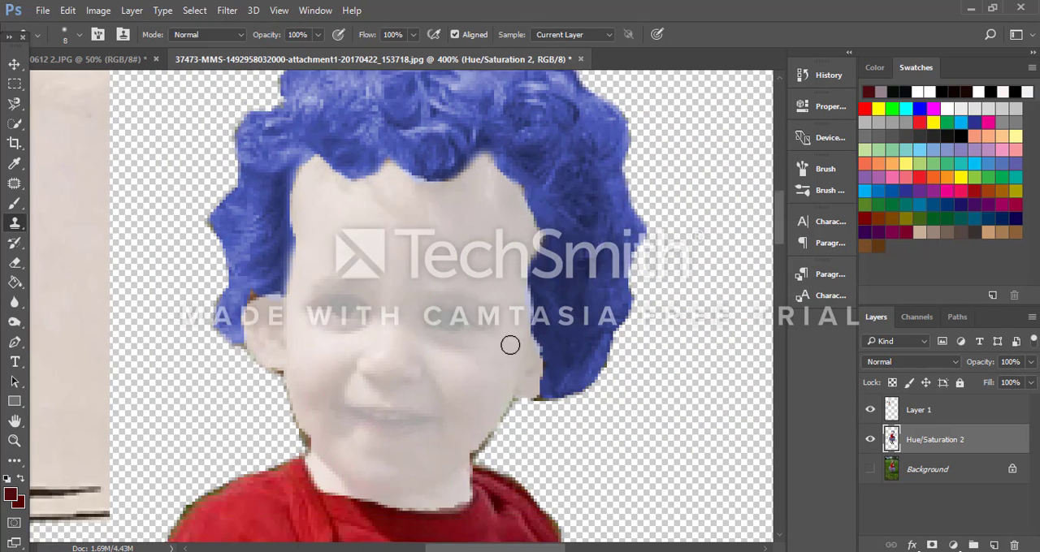
pyautogui.scroll(-2, 510, 345)
pyautogui.keyDown('alt'); pyautogui.click(323, 386); pyautogui.keyUp('alt')
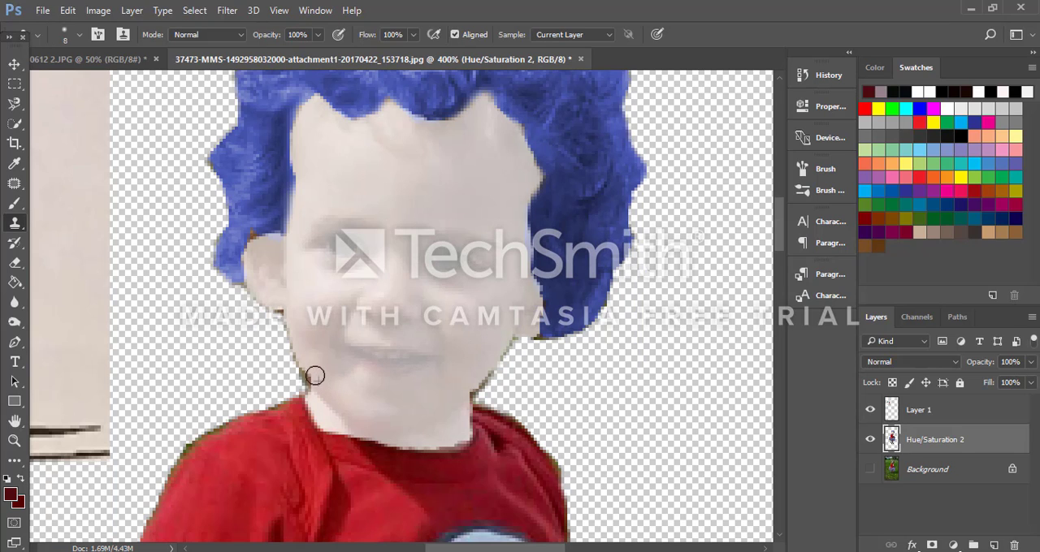
pyautogui.keyDown('alt'); pyautogui.click(315, 369); pyautogui.keyUp('alt')
pyautogui.moveTo(311, 373); pyautogui.dragTo(318, 383)
pyautogui.keyDown('alt'); pyautogui.click(253, 249); pyautogui.keyUp('alt')
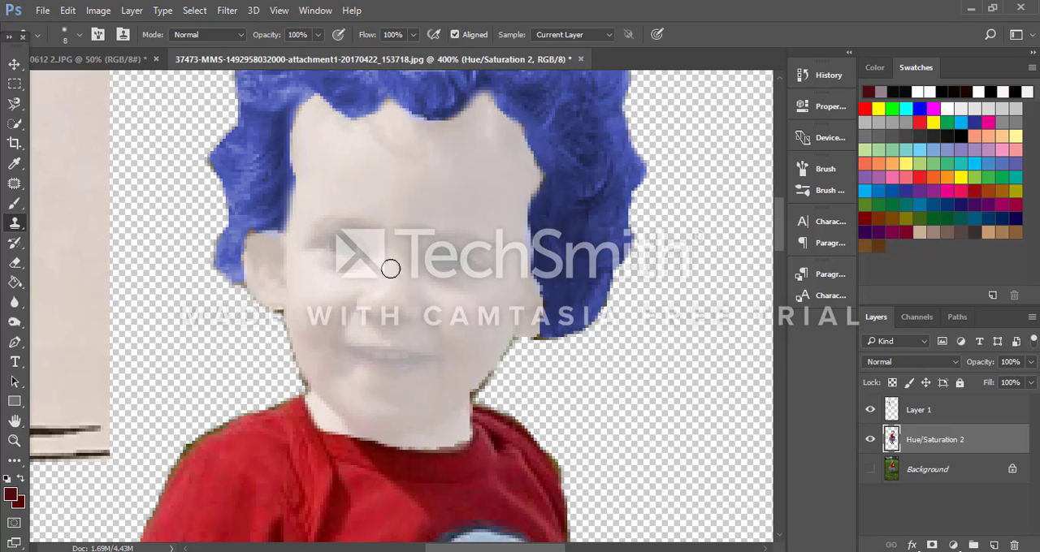
# Step: Check the whitened face on the whole figure beside the reference, and examine the hands and skirt up close
pyautogui.hotkey('ctrl', '-')
pyautogui.hotkey('ctrl', '-')
pyautogui.hotkey('ctrl', '-')
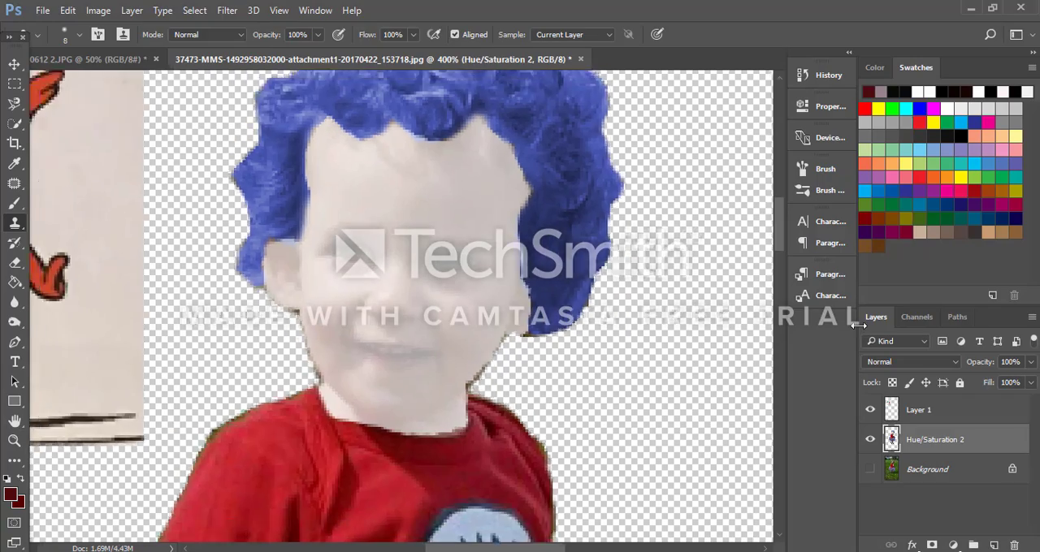
pyautogui.hotkey('ctrl', '+')
pyautogui.hotkey('ctrl', '+')
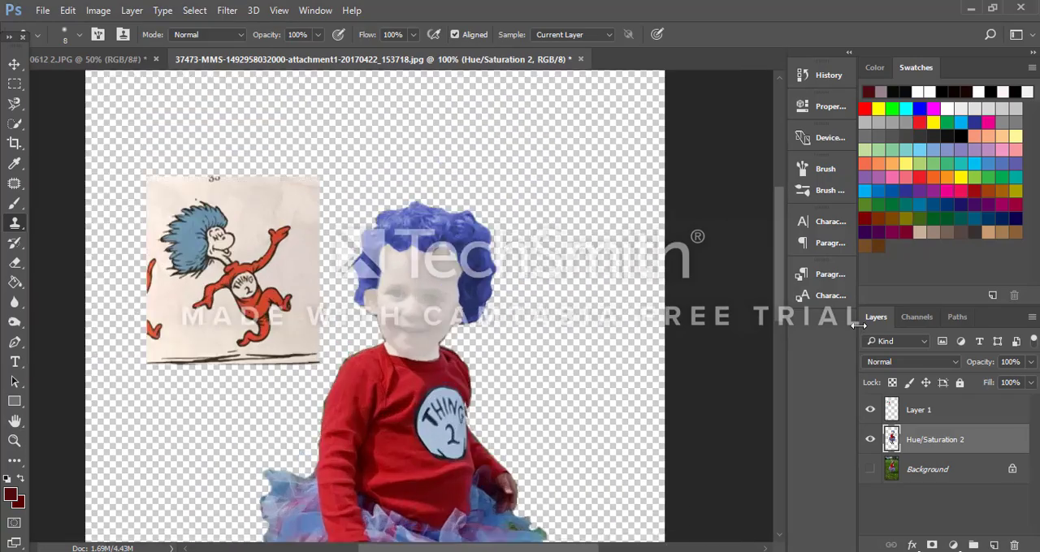
pyautogui.hotkey('ctrl', '-')
pyautogui.hotkey('ctrl', '-')
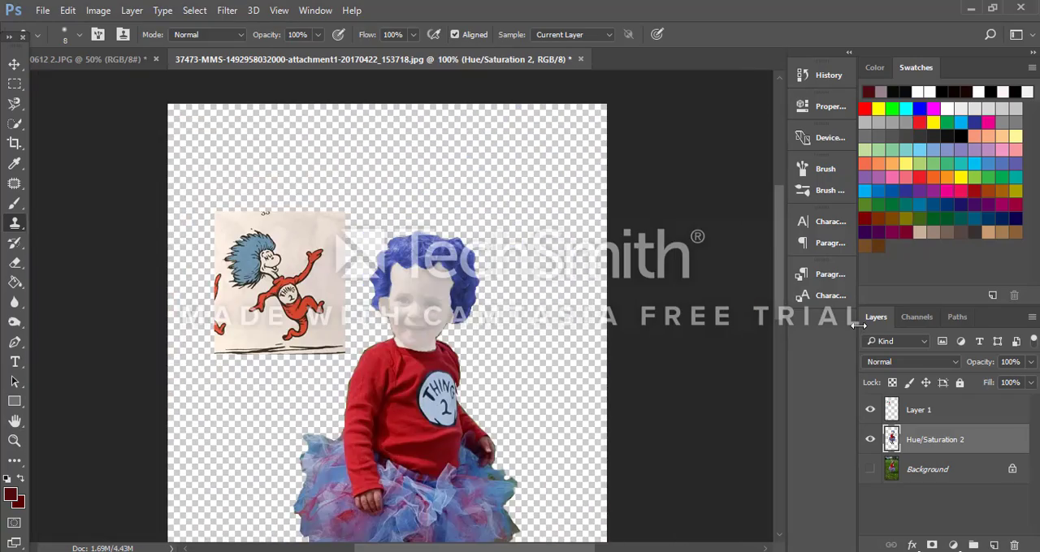
pyautogui.scroll(-5, 394, 295)
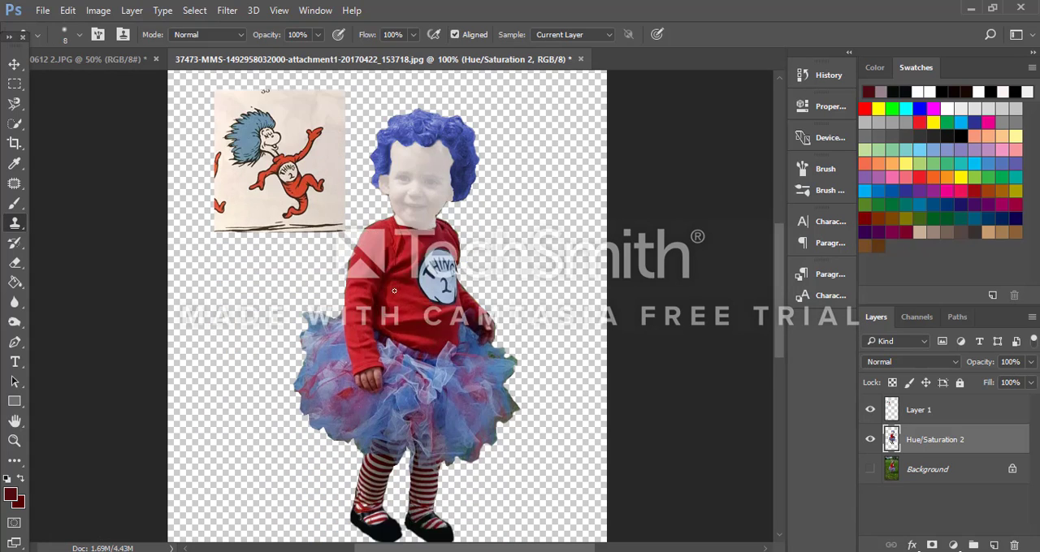
pyautogui.hotkey('ctrl', '+')
pyautogui.hotkey('ctrl', '+')
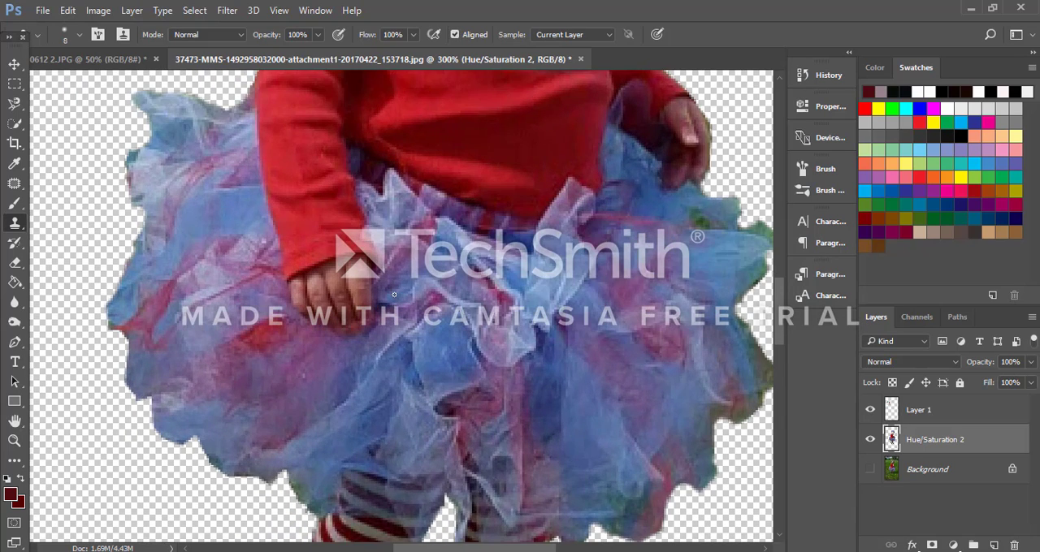
pyautogui.hotkey('ctrl', '+')
pyautogui.scroll(-1, 501, 218)
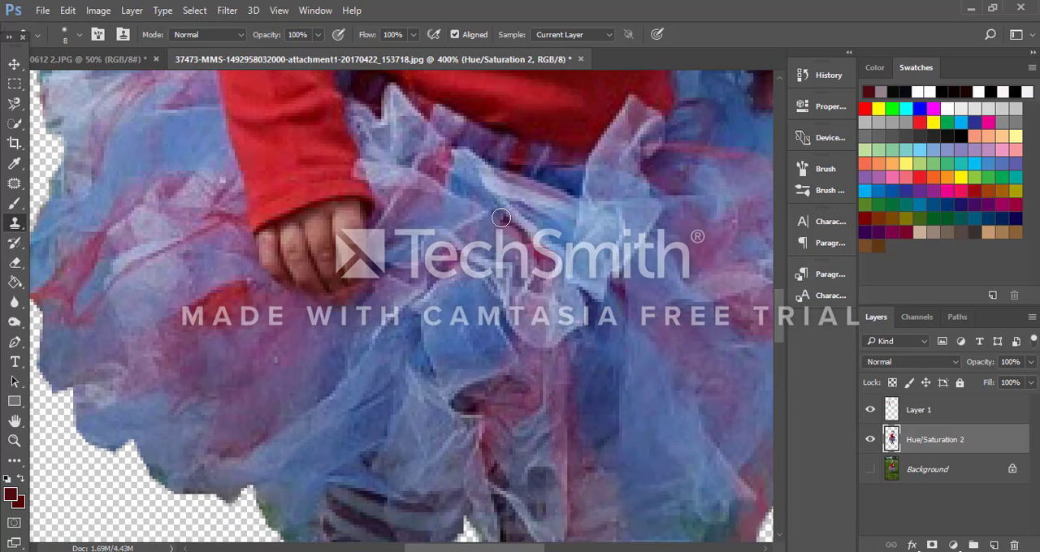
pyautogui.scroll(1, 358, 208)
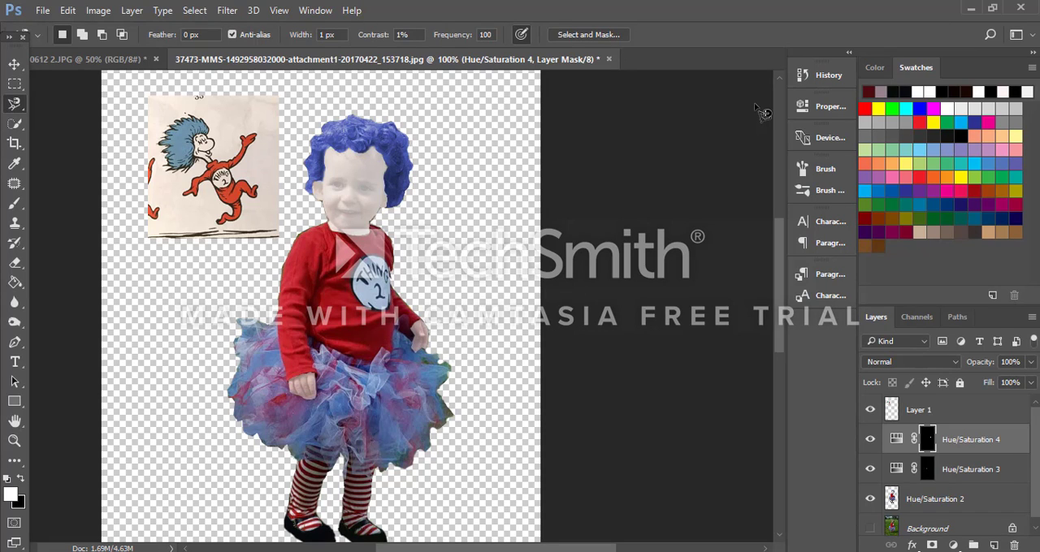
# Step: Merge the Hue/Saturation 3 and 4 adjustments into the child's layer with Layer 1 hidden, and show Layer 1 again
pyautogui.click(872, 413)
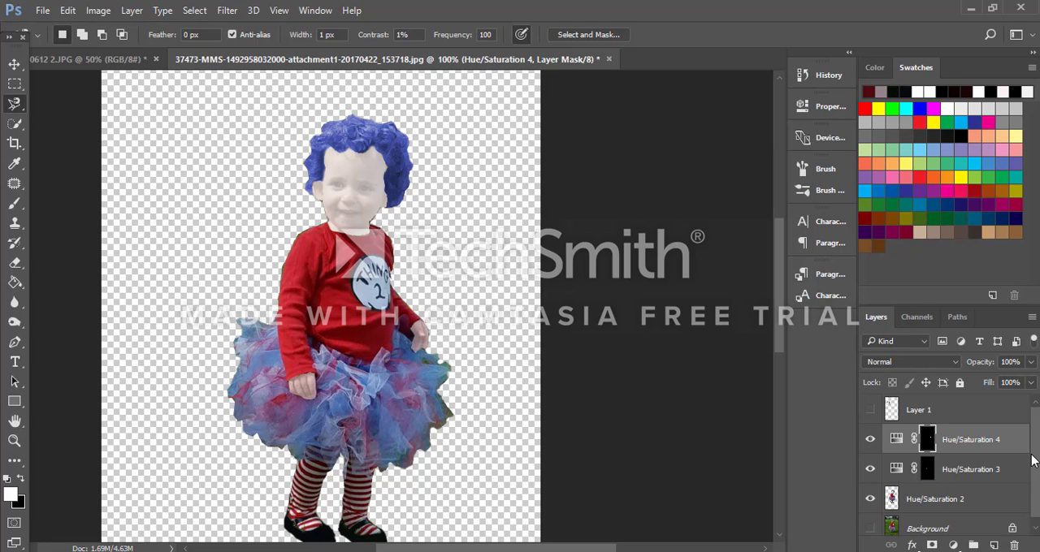
pyautogui.hotkey('ctrl', 'shift', 'e')
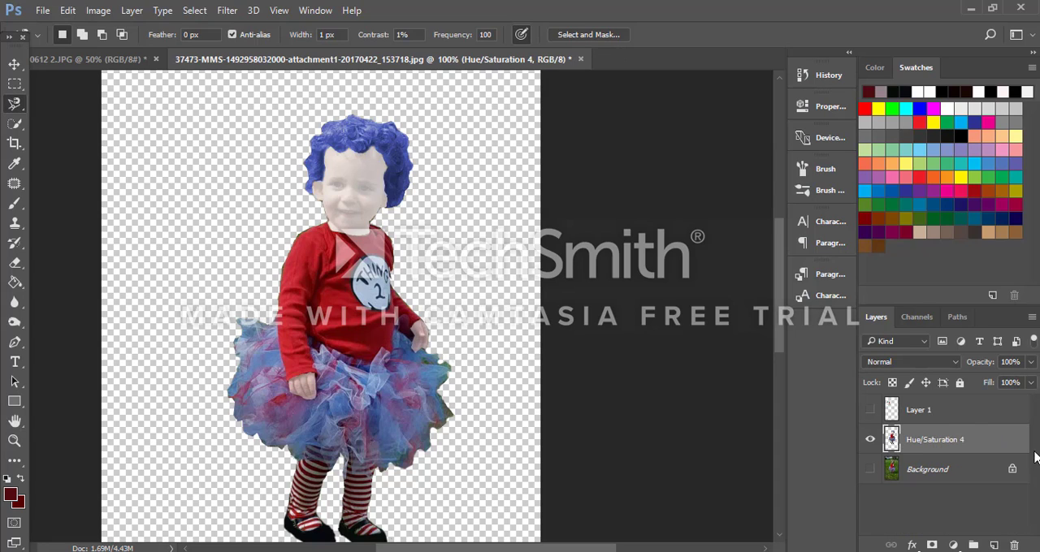
pyautogui.click(871, 412)
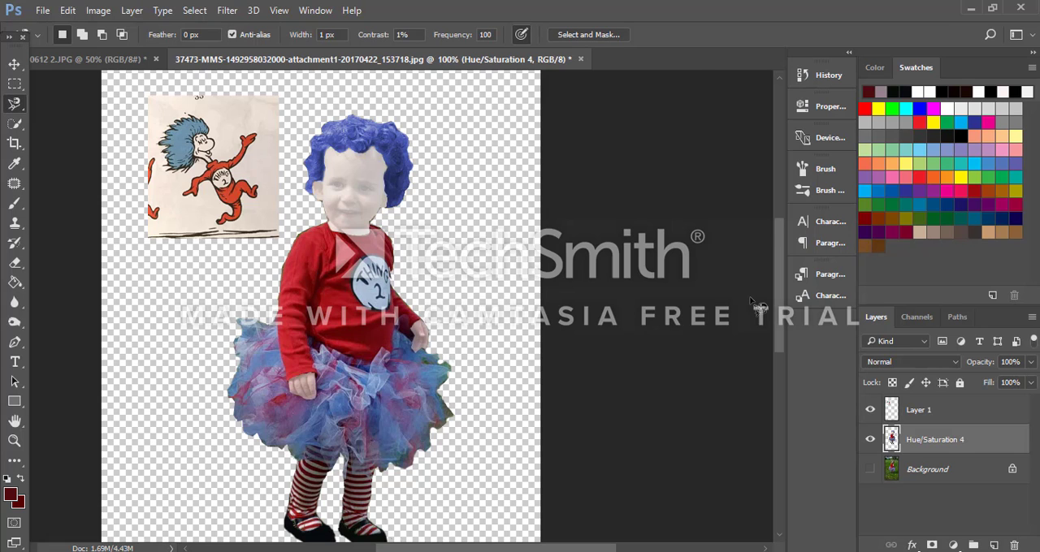
# Step: Add a Posterize adjustment layer named Posterize 1 above the child's Hue/Saturation 4 layer, in Normal mode at 100% opacity
pyautogui.hotkey('ctrl', '+')
pyautogui.hotkey('ctrl', '-')
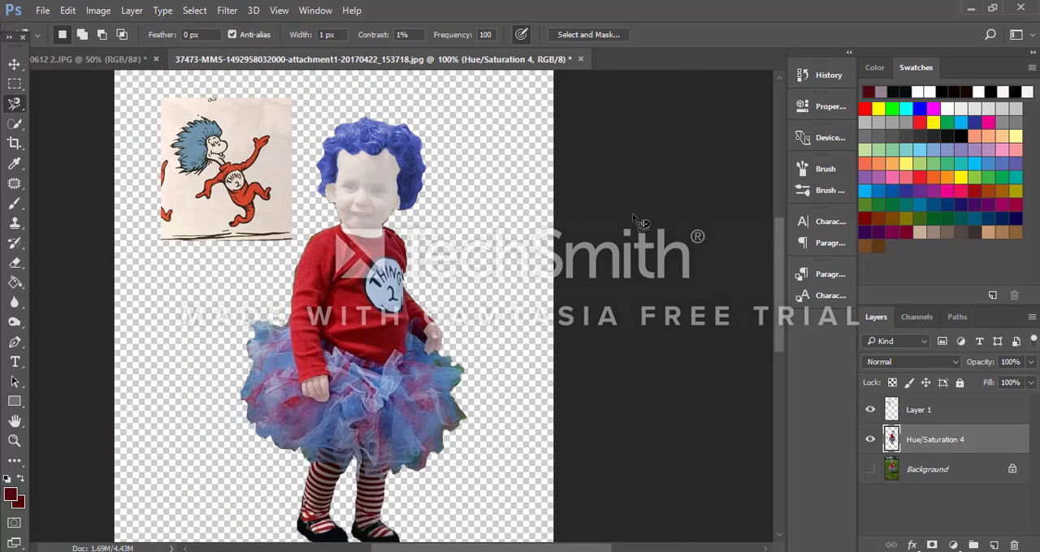
pyautogui.scroll(-2, 667, 336)
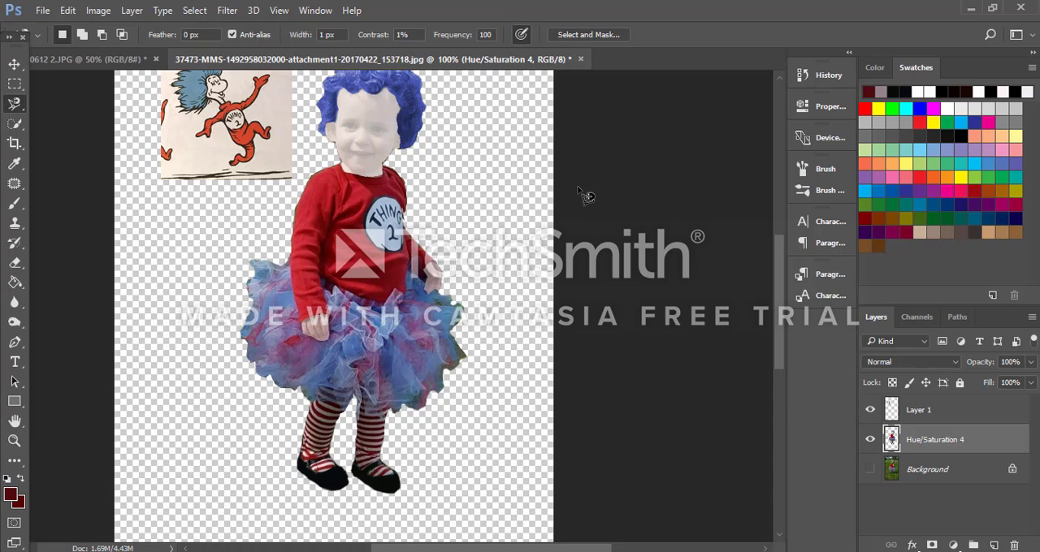
pyautogui.click(132, 10)
pyautogui.moveTo(382, 202)
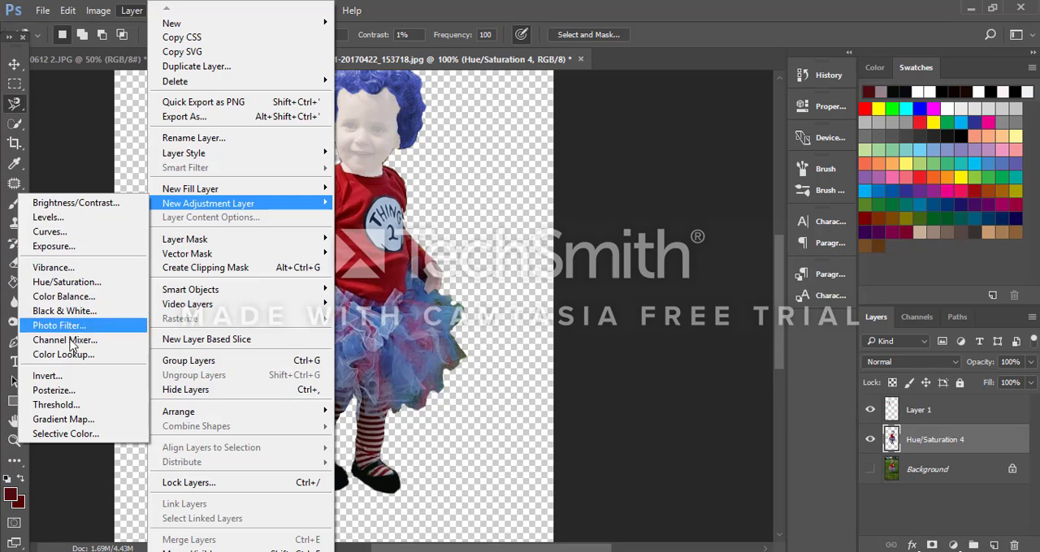
pyautogui.click(70, 392)
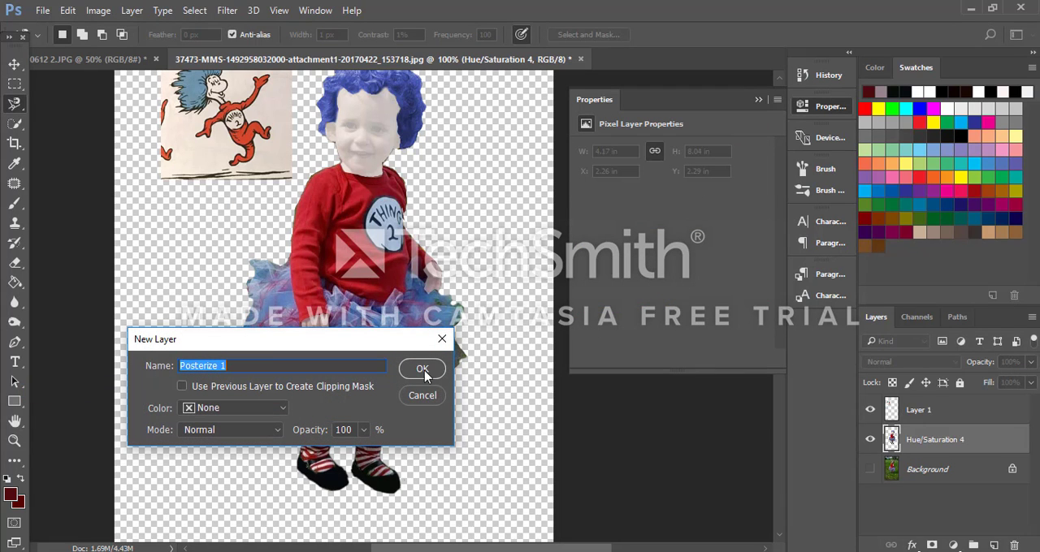
pyautogui.click(417, 371)
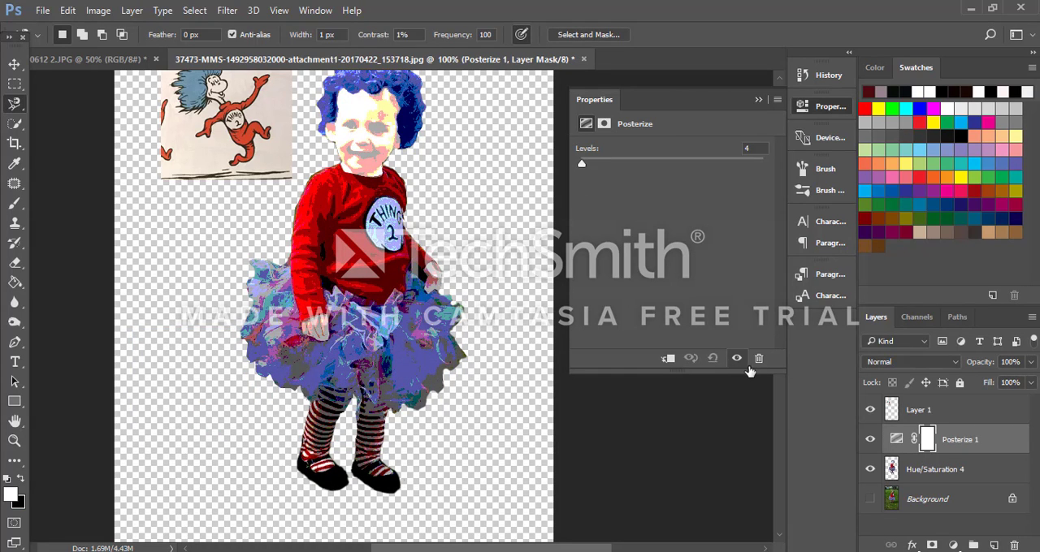
# Step: Try the Posterize adjustment at 3 levels and compare it with the previous state
pyautogui.moveTo(581, 165)
pyautogui.mouseDown()
pyautogui.moveTo(592, 168)
pyautogui.moveTo(581, 166)
pyautogui.mouseUp()
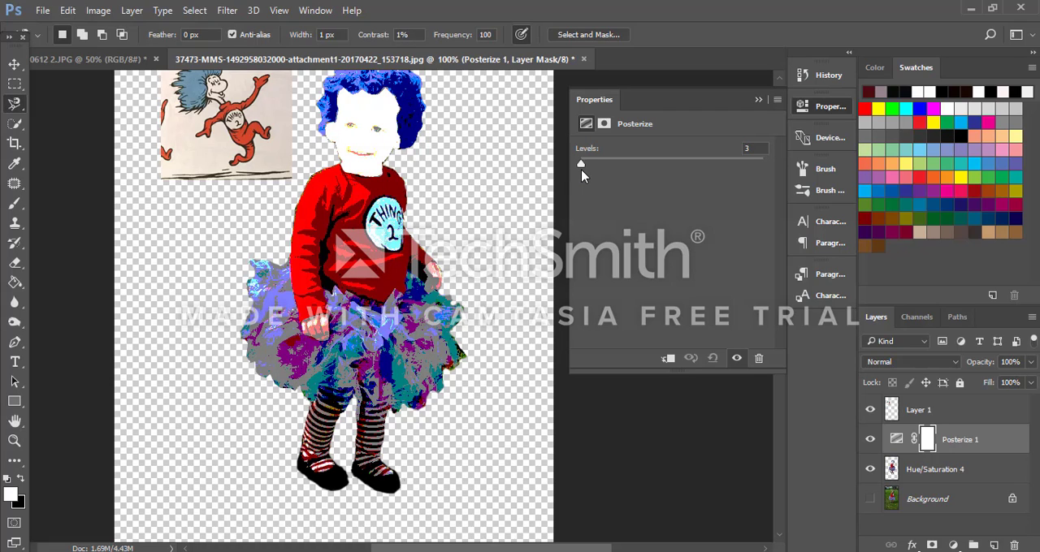
pyautogui.click(692, 359)
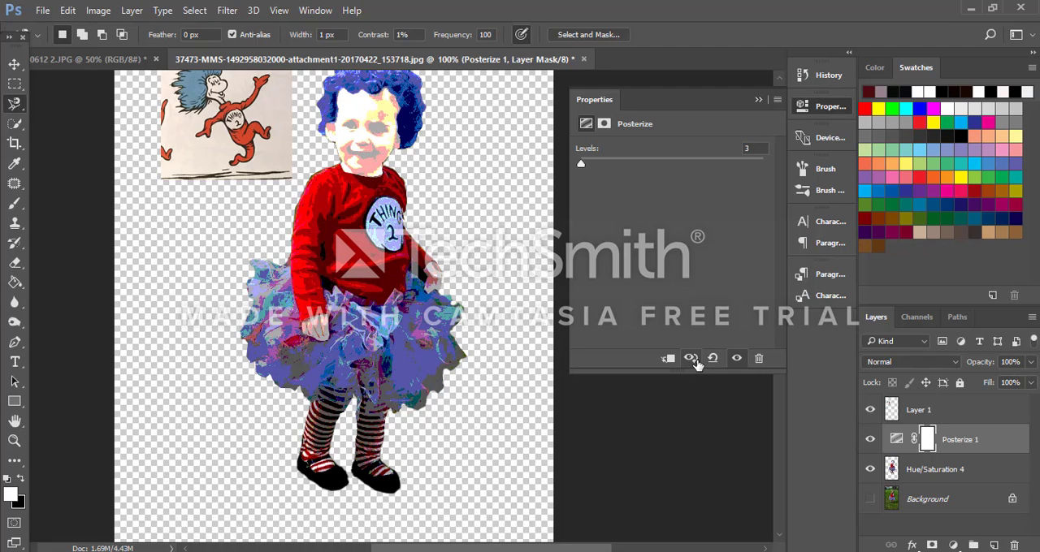
pyautogui.click(693, 359)
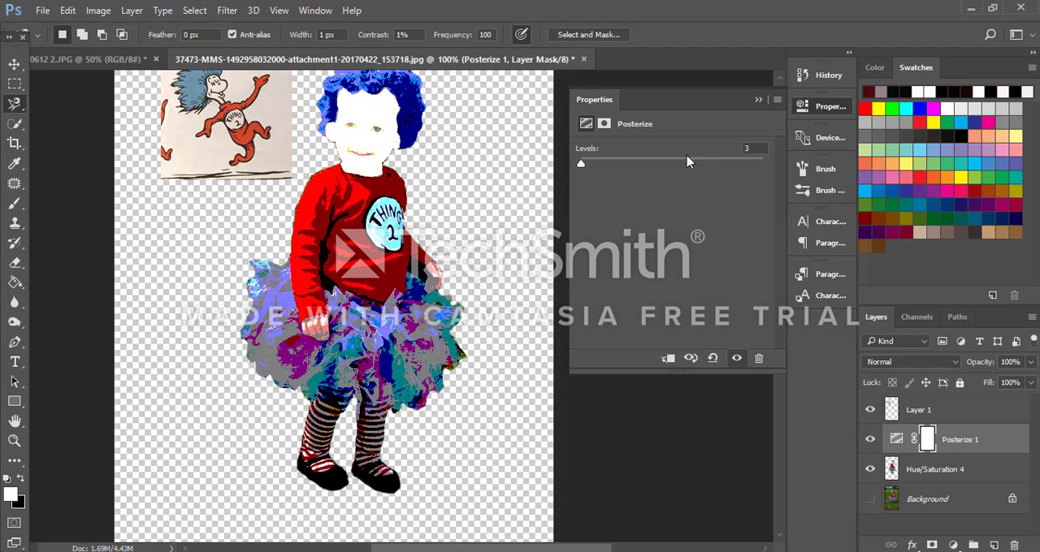
# Step: Set the Posterize adjustment to 5 levels and compare the figure with its previous state
pyautogui.write('5')
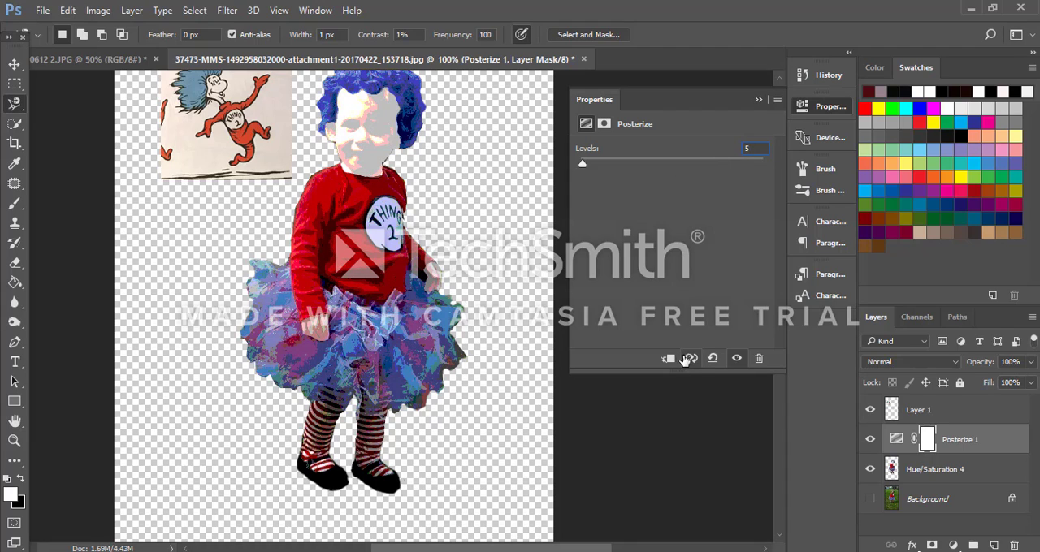
pyautogui.click(691, 360)
pyautogui.click(757, 101)
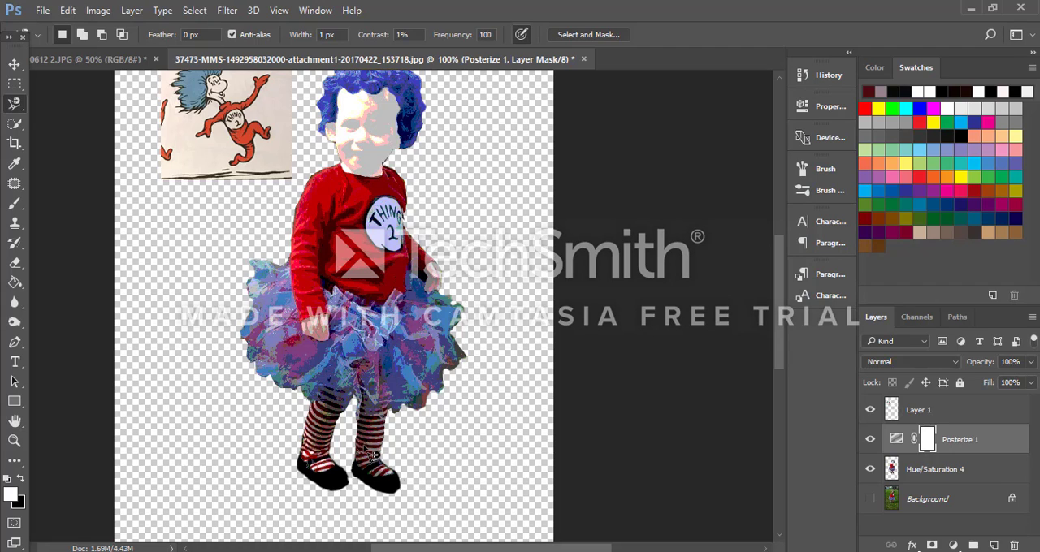
# Step: Outline the striped leg and shoe on the figure's left side freehand and copy it from the Hue/Saturation 4 layer to a new layer
pyautogui.scroll(2, 376, 457)
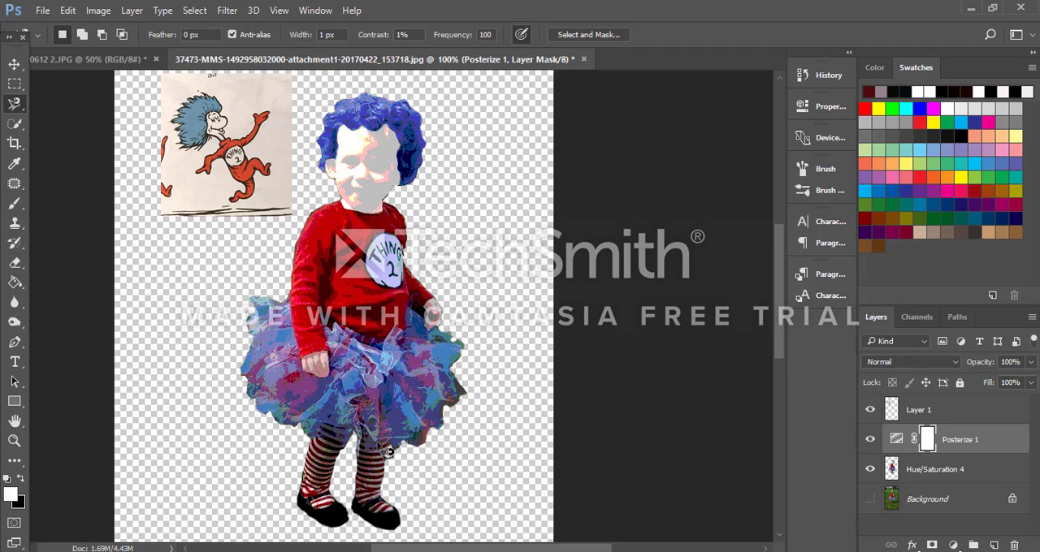
pyautogui.hotkey('ctrl', '+')
pyautogui.hotkey('ctrl', '+')
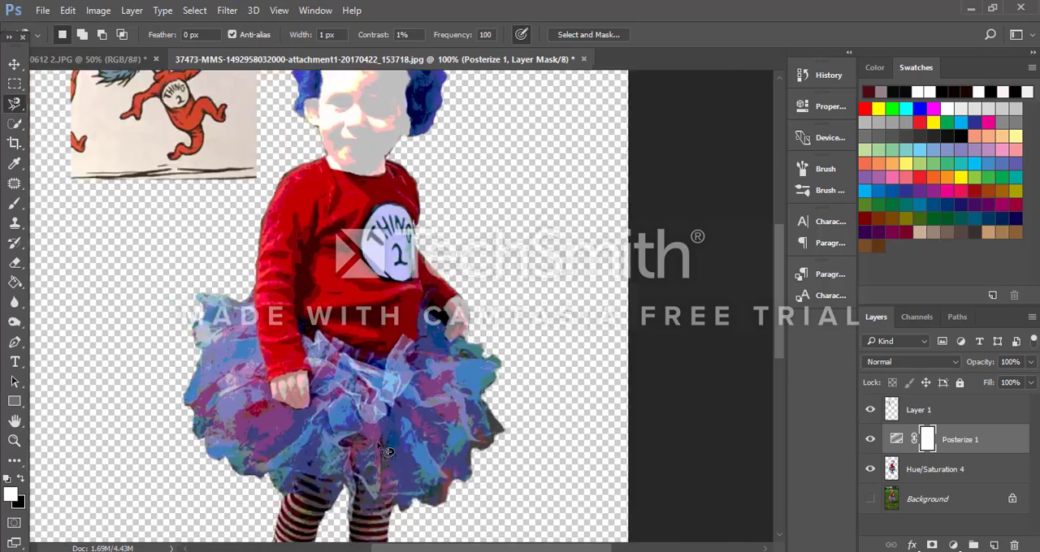
pyautogui.scroll(-2, 500, 398)
pyautogui.scroll(-10, 493, 392)
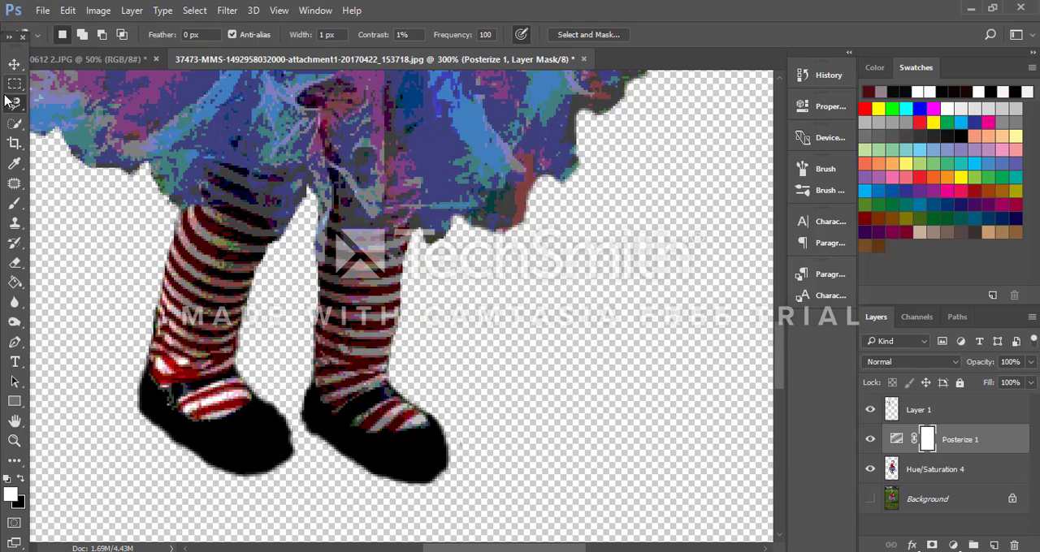
pyautogui.click(15, 103)
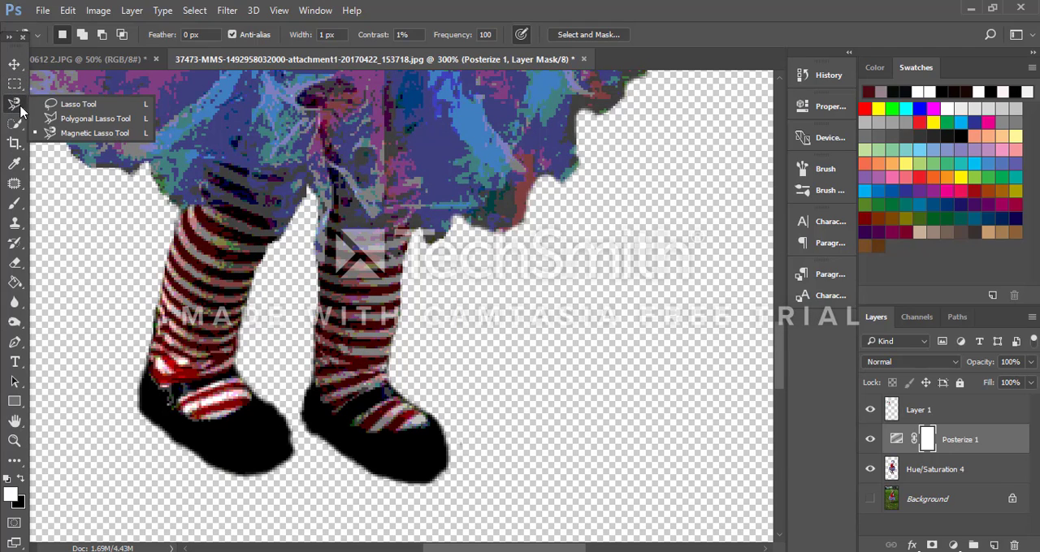
pyautogui.click(65, 105)
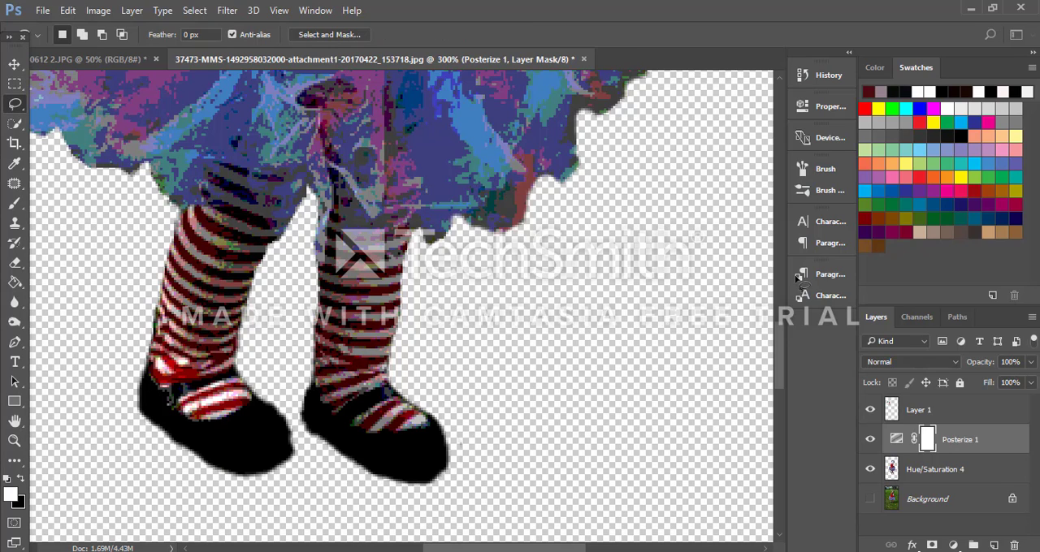
pyautogui.click(989, 479)
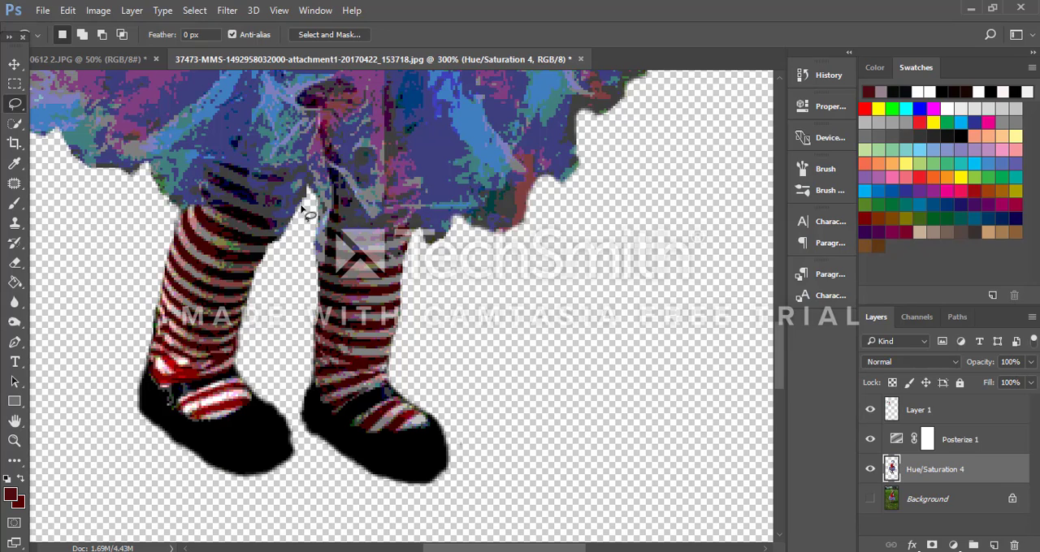
pyautogui.moveTo(279, 186)
pyautogui.mouseDown()
pyautogui.moveTo(193, 189)
pyautogui.moveTo(172, 207)
pyautogui.moveTo(126, 325)
pyautogui.moveTo(128, 429)
pyautogui.moveTo(176, 475)
pyautogui.moveTo(275, 513)
pyautogui.moveTo(303, 485)
pyautogui.moveTo(290, 445)
pyautogui.moveTo(311, 469)
pyautogui.moveTo(271, 388)
pyautogui.moveTo(262, 329)
pyautogui.moveTo(295, 230)
pyautogui.moveTo(291, 197)
pyautogui.moveTo(244, 166)
pyautogui.moveTo(171, 189)
pyautogui.moveTo(124, 330)
pyautogui.moveTo(137, 424)
pyautogui.moveTo(172, 468)
pyautogui.moveTo(258, 507)
pyautogui.moveTo(304, 483)
pyautogui.mouseUp()
pyautogui.click(298, 494)
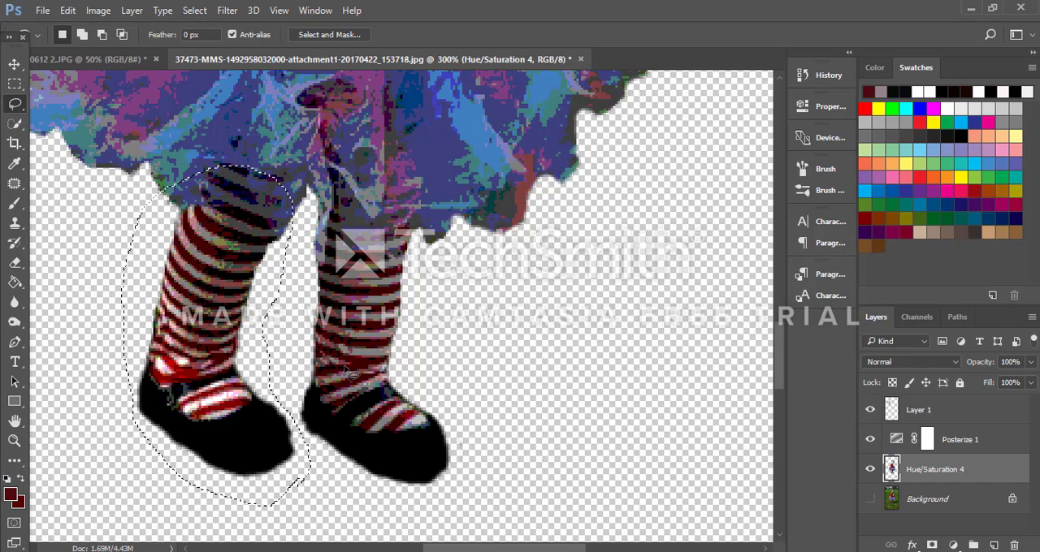
pyautogui.hotkey('ctrl', 'j')
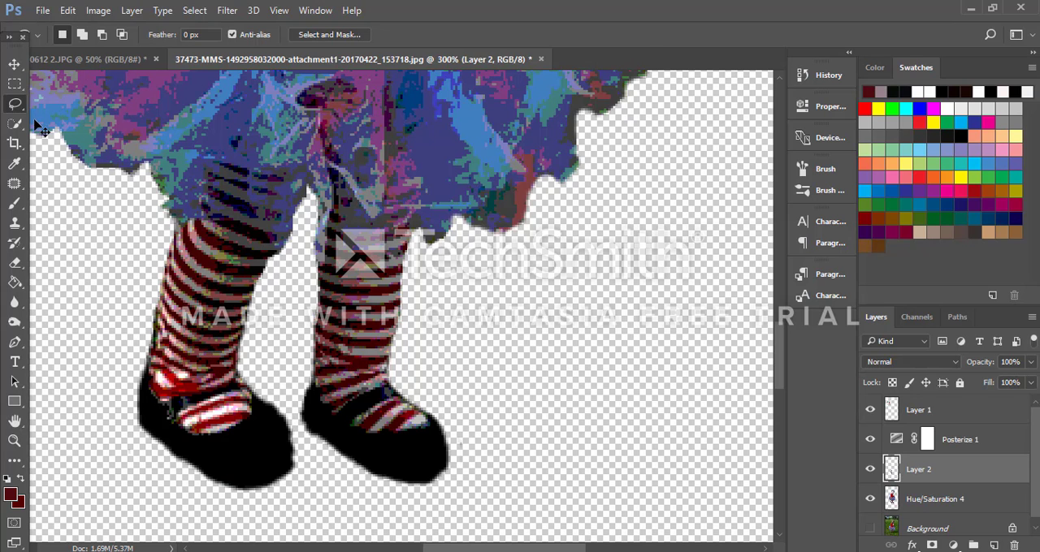
# Step: Rotate the copied leg clockwise by about 53° and place it under the skirt's left side so the foot swings outward
pyautogui.hotkey('ctrl', 't')
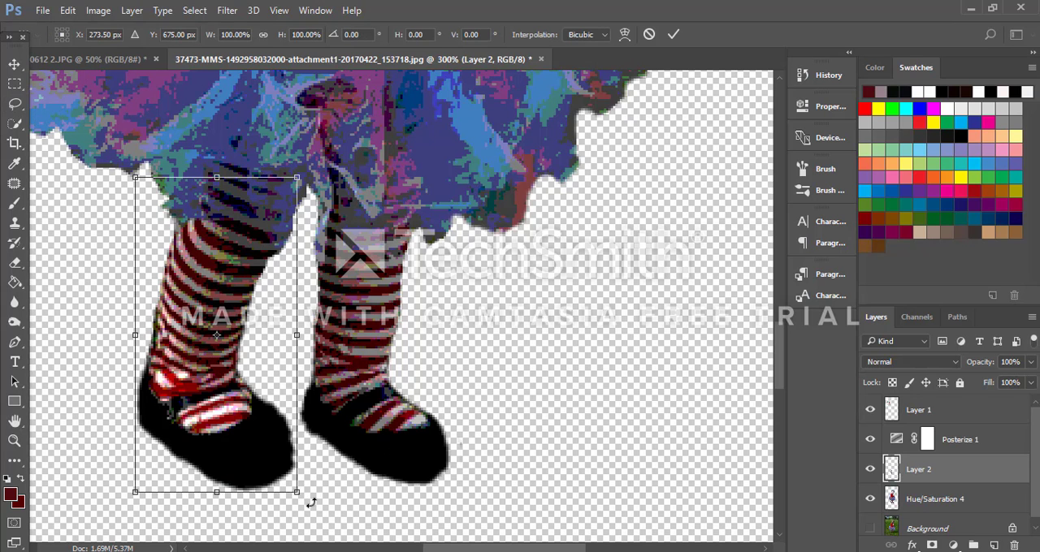
pyautogui.moveTo(310, 503); pyautogui.dragTo(179, 524)
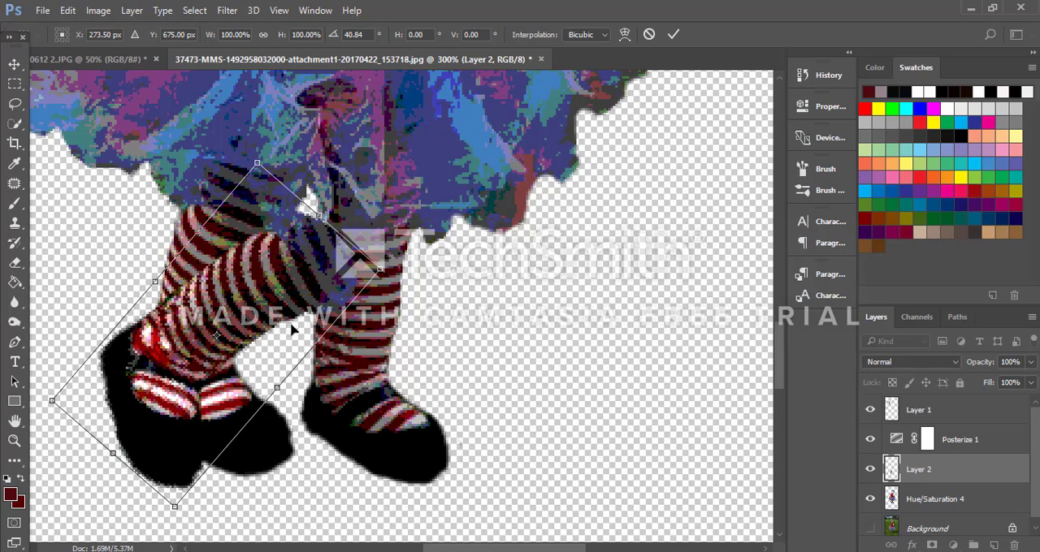
pyautogui.moveTo(277, 312); pyautogui.dragTo(191, 263)
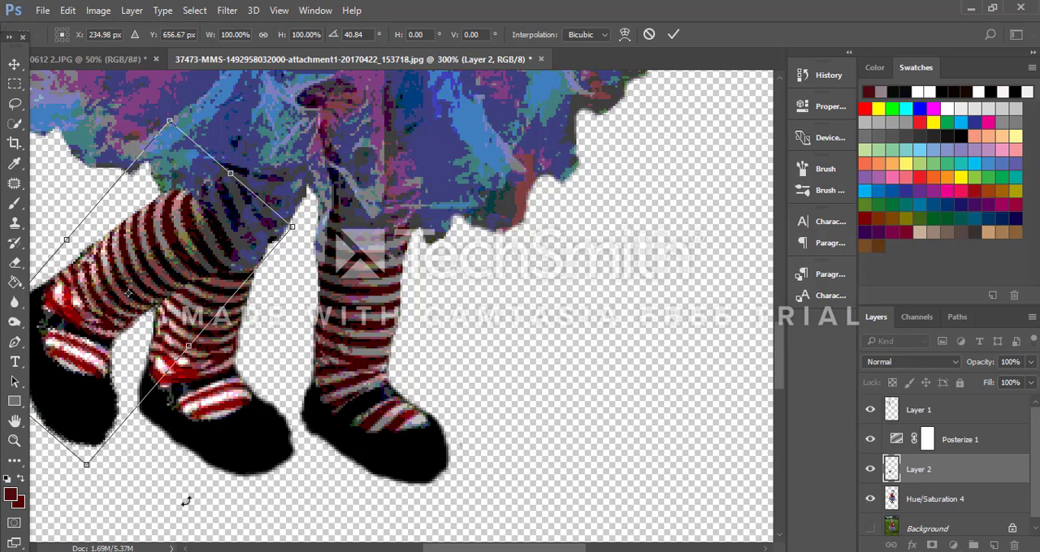
pyautogui.hotkey('ctrl', '-')
pyautogui.hotkey('ctrl', '-')
pyautogui.hotkey('ctrl', '-')
pyautogui.hotkey('ctrl', '-')
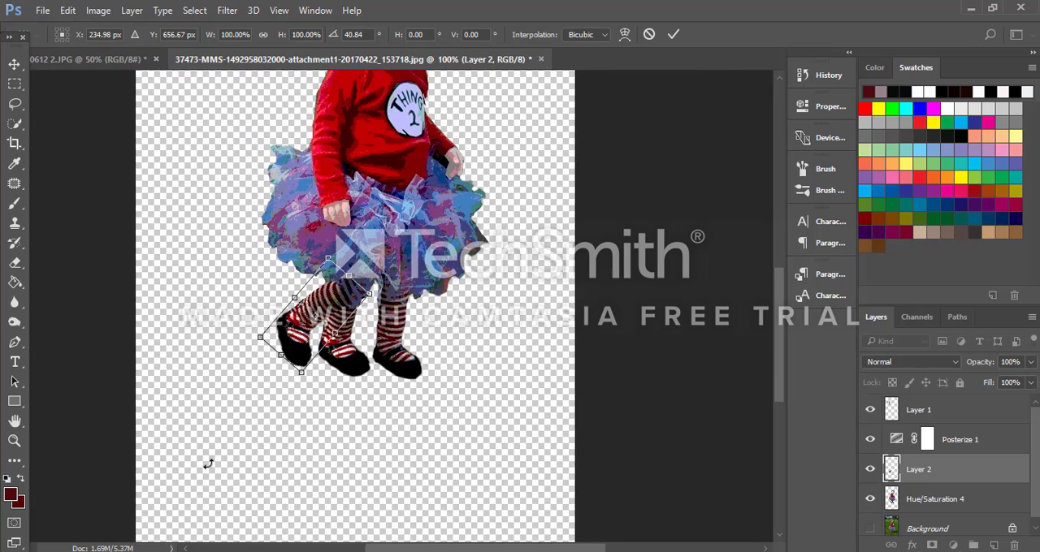
pyautogui.scroll(1, 208, 463)
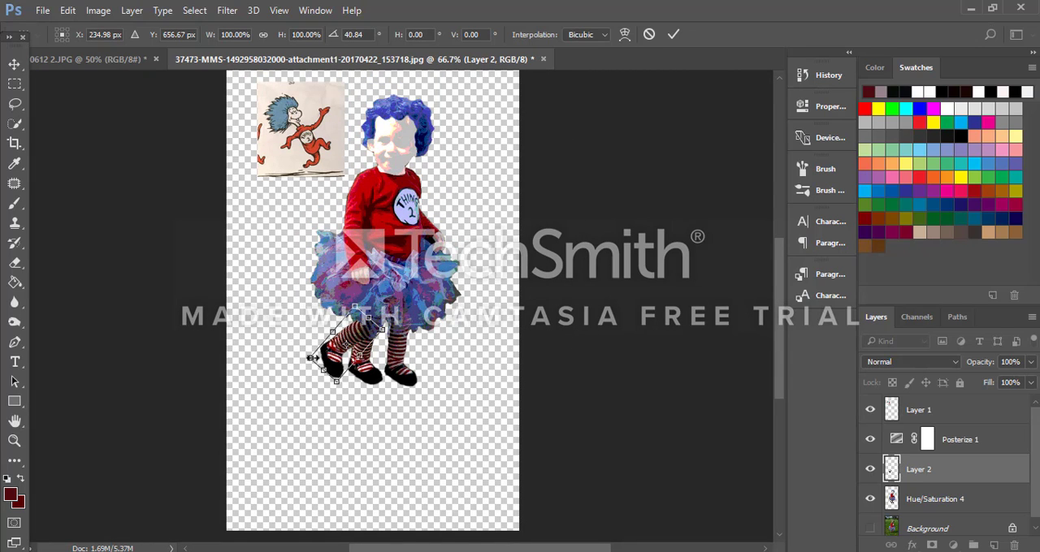
pyautogui.moveTo(301, 368); pyautogui.dragTo(298, 357)
pyautogui.moveTo(365, 336)
pyautogui.mouseDown()
pyautogui.moveTo(358, 328)
pyautogui.moveTo(368, 325)
pyautogui.mouseUp()
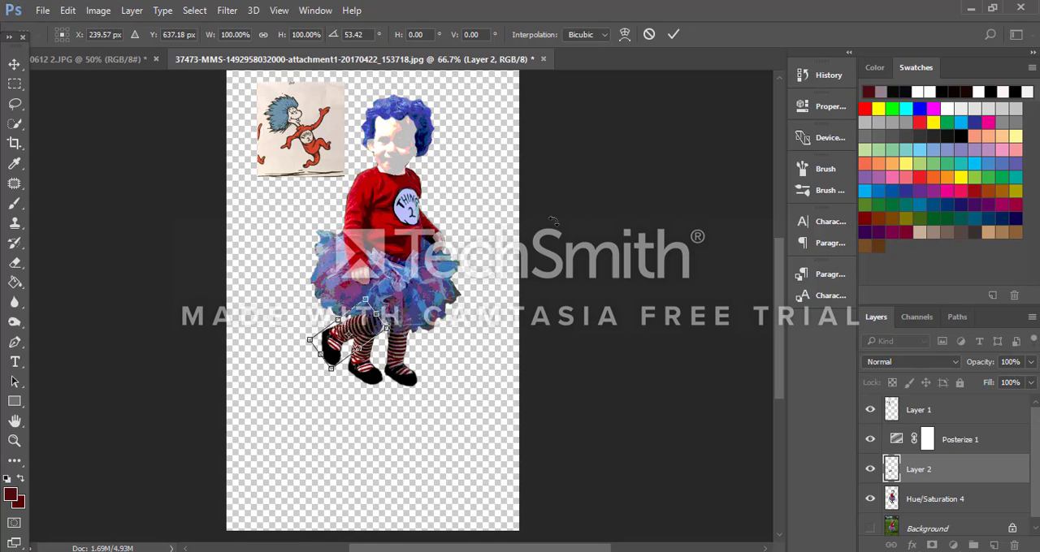
pyautogui.click(671, 36)
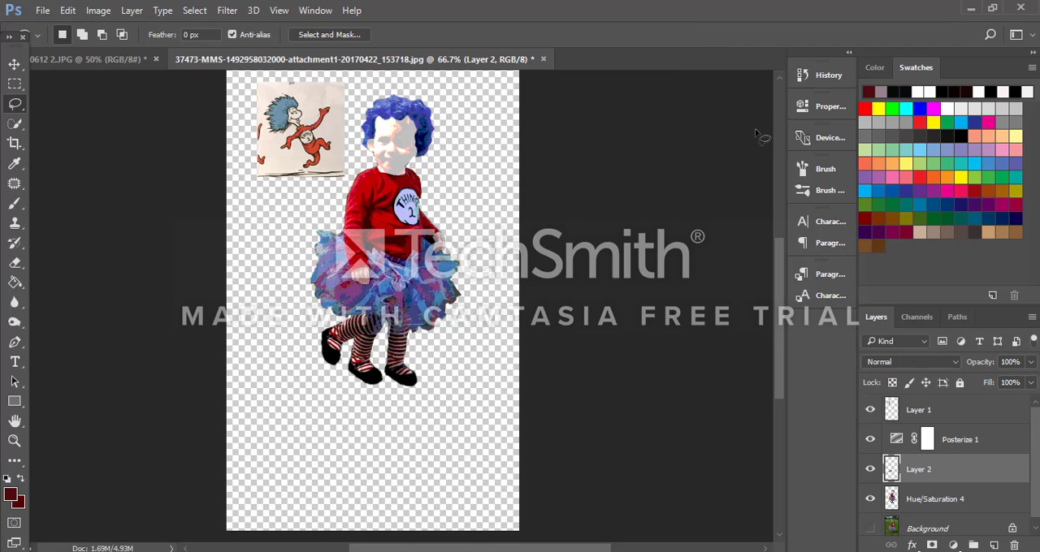
# Step: Outline the leg and shoe on the figure's right side freehand and copy it from the Hue/Saturation 4 layer to a new layer
pyautogui.click(949, 502)
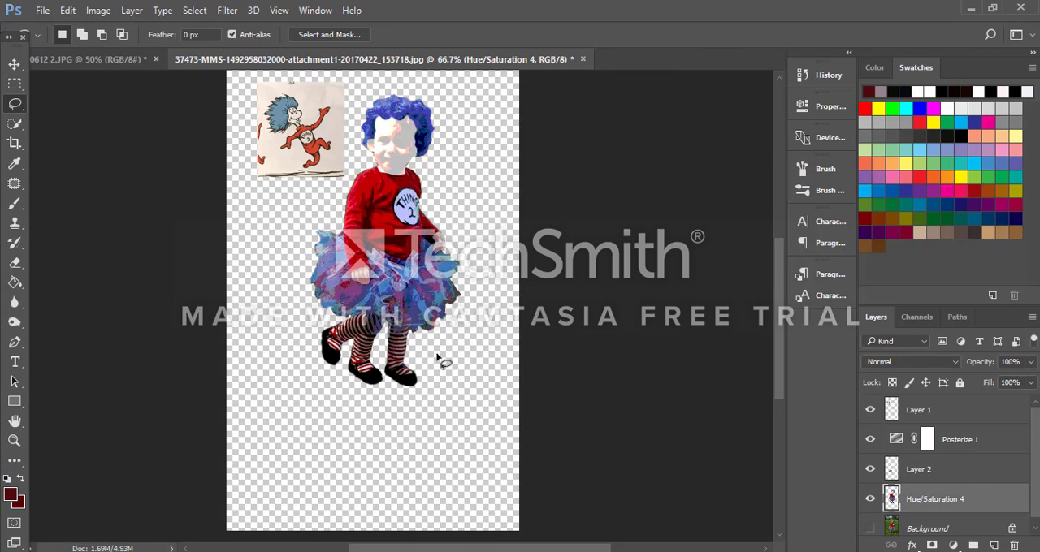
pyautogui.moveTo(394, 325)
pyautogui.mouseDown()
pyautogui.moveTo(382, 377)
pyautogui.moveTo(392, 399)
pyautogui.moveTo(422, 399)
pyautogui.moveTo(418, 329)
pyautogui.mouseUp()
pyautogui.hotkey('ctrl', 'j')
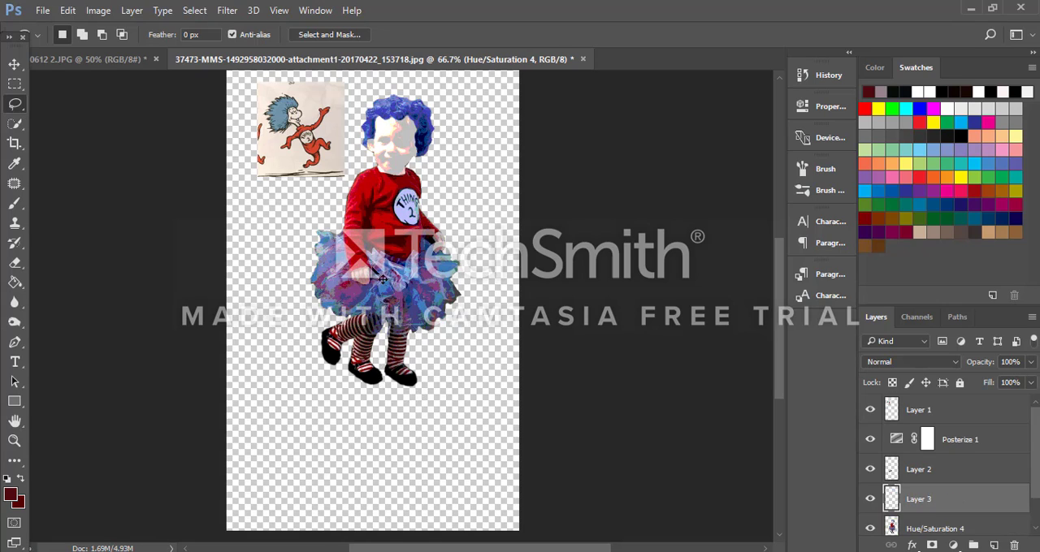
pyautogui.click(14, 65)
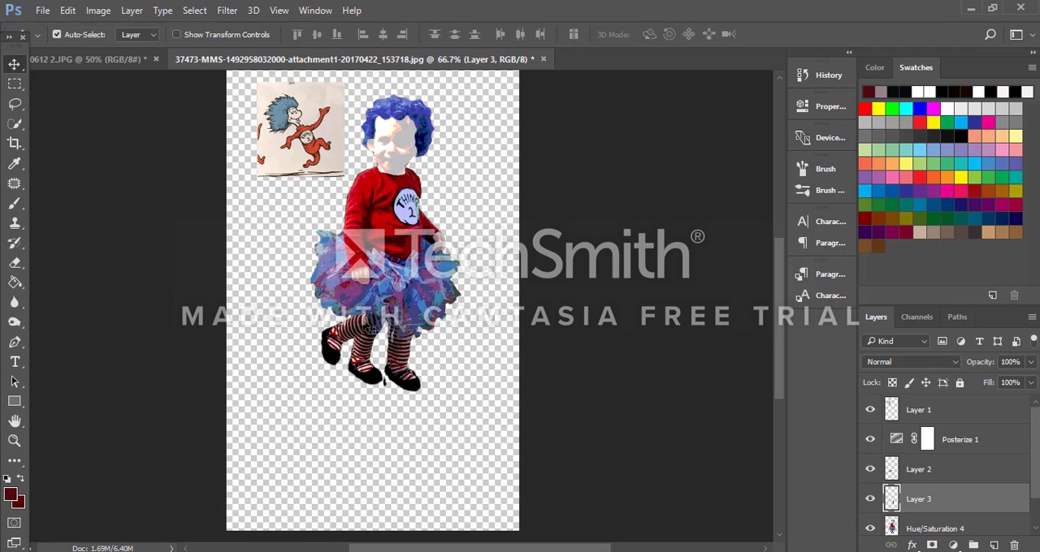
# Step: Rotate the second leg copy counterclockwise by about 52°, widen it to about 106%, and place it under the skirt's right side
pyautogui.press('ctrl')
pyautogui.hotkey('ctrl', 't')
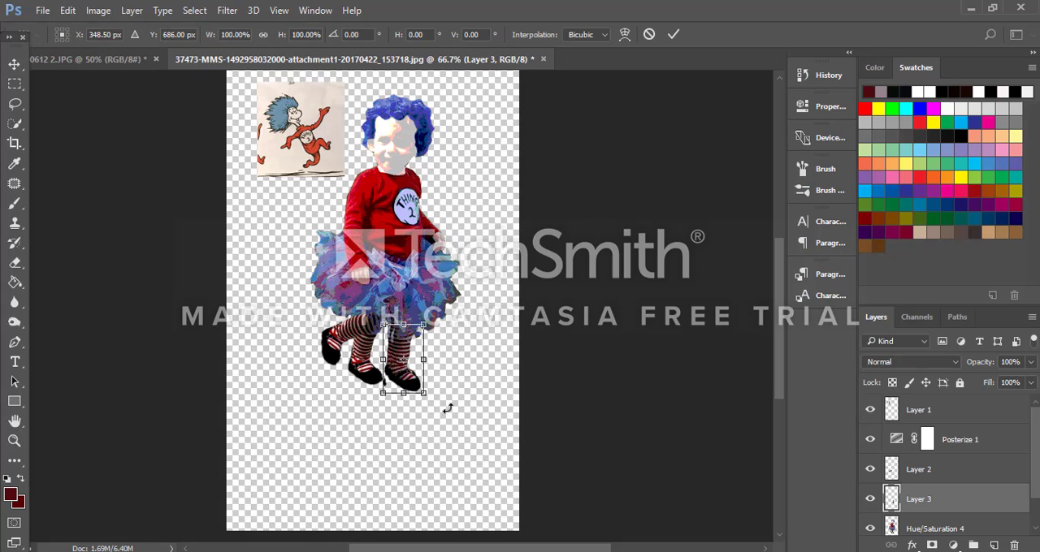
pyautogui.moveTo(447, 409); pyautogui.dragTo(443, 343)
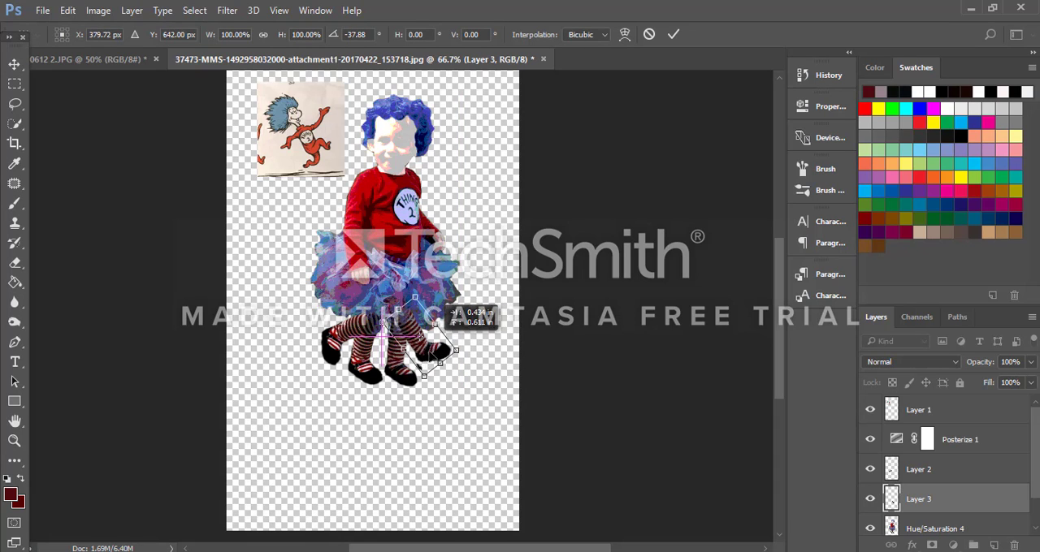
pyautogui.moveTo(443, 306); pyautogui.dragTo(443, 317)
pyautogui.moveTo(434, 358)
pyautogui.mouseDown()
pyautogui.moveTo(466, 368)
pyautogui.moveTo(488, 358)
pyautogui.moveTo(437, 361)
pyautogui.moveTo(452, 358)
pyautogui.mouseUp()
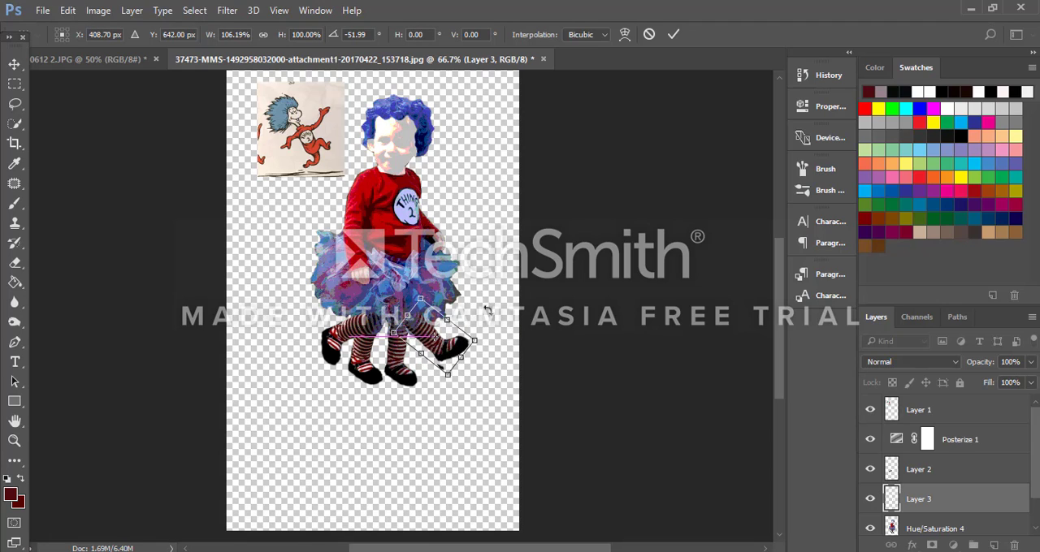
pyautogui.click(673, 34)
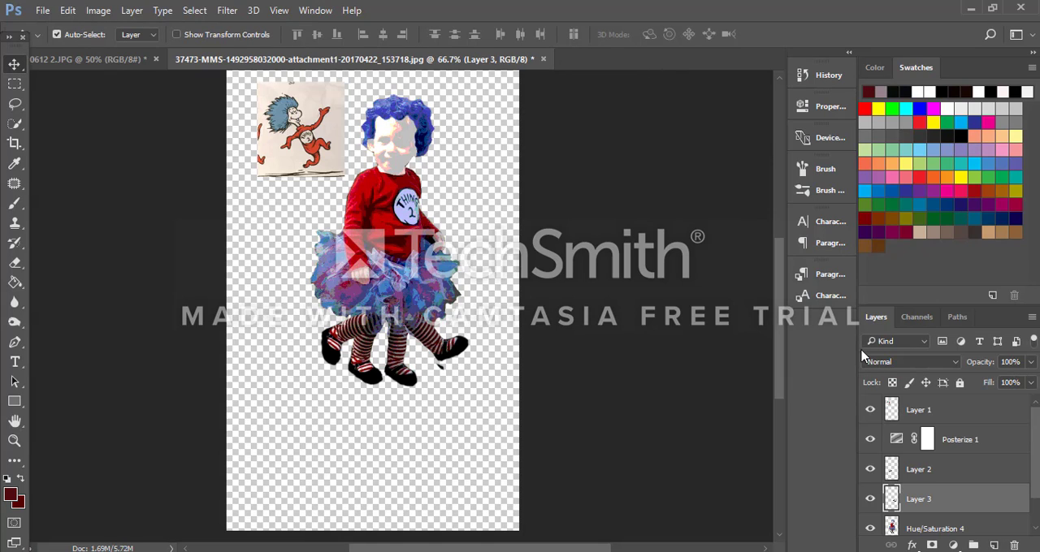
# Step: Erase the original two legs and shoes below the skirt on the Hue/Saturation 4 layer with a 20 px eraser
pyautogui.hotkey('ctrl', '+')
pyautogui.hotkey('ctrl', '+')
pyautogui.hotkey('ctrl', '+')
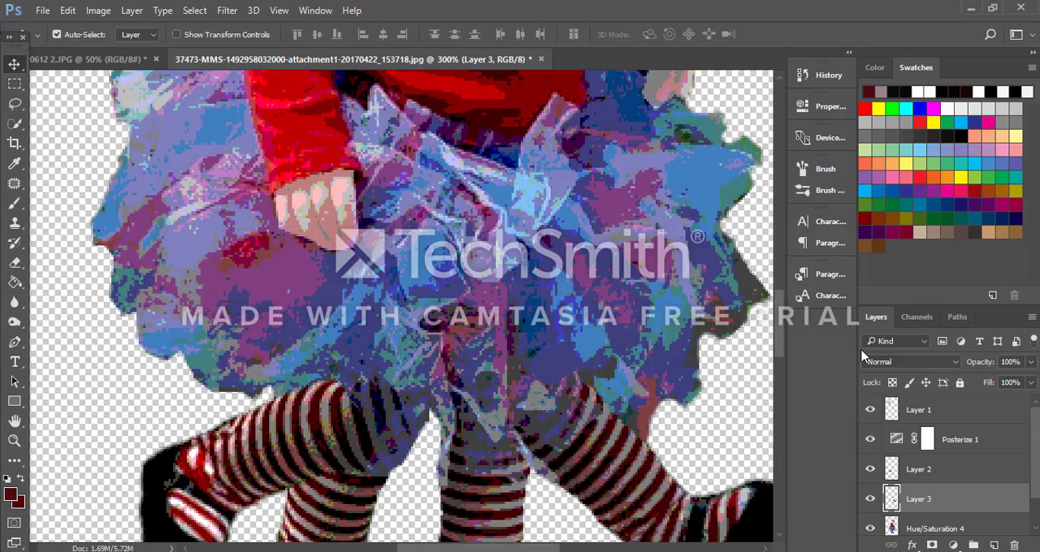
pyautogui.scroll(-2, 972, 539)
pyautogui.scroll(-2, 943, 505)
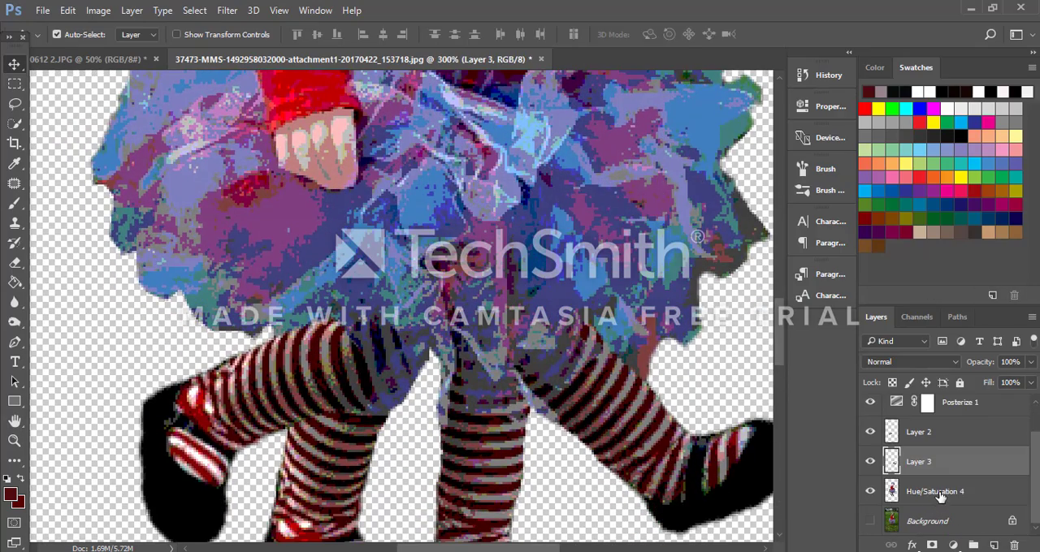
pyautogui.click(940, 492)
pyautogui.scroll(-5, 407, 329)
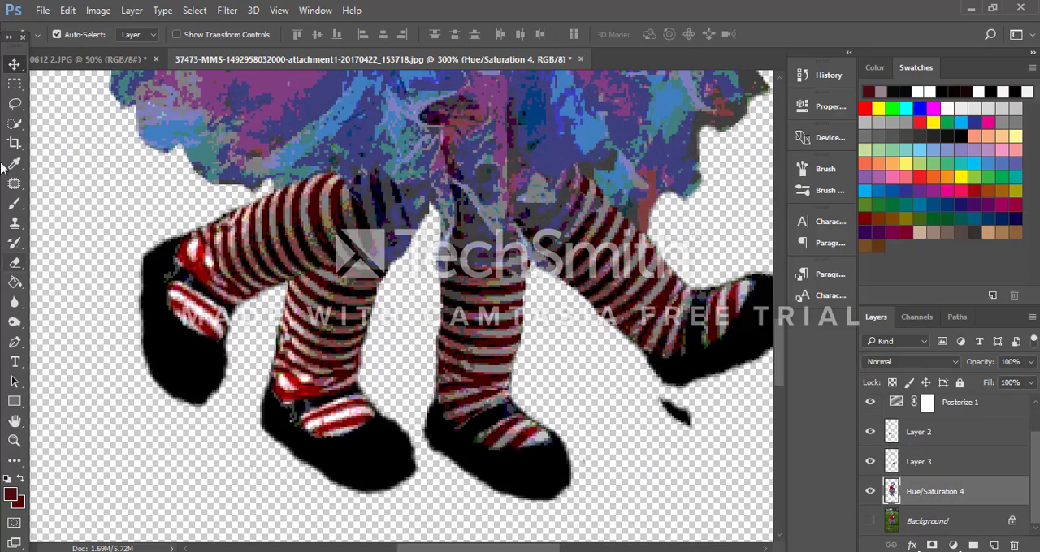
pyautogui.click(15, 262)
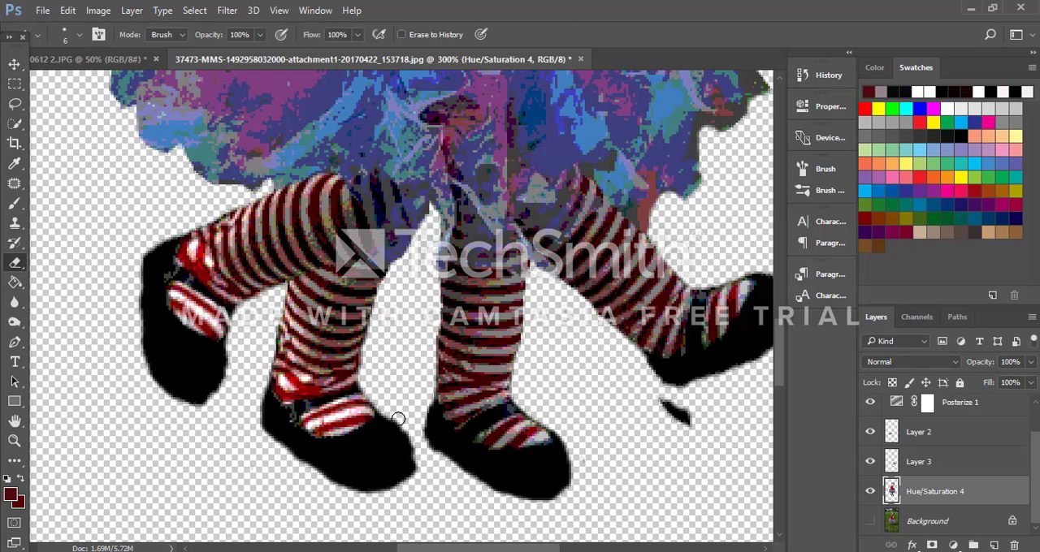
pyautogui.press(']')
pyautogui.press(']')
pyautogui.press(']')
pyautogui.press(']')
pyautogui.press(']')
pyautogui.moveTo(278, 437)
pyautogui.mouseDown()
pyautogui.moveTo(397, 408)
pyautogui.moveTo(313, 446)
pyautogui.moveTo(376, 487)
pyautogui.moveTo(577, 443)
pyautogui.moveTo(522, 469)
pyautogui.moveTo(504, 418)
pyautogui.moveTo(557, 490)
pyautogui.mouseUp()
pyautogui.moveTo(663, 445)
pyautogui.mouseDown()
pyautogui.moveTo(579, 438)
pyautogui.moveTo(488, 396)
pyautogui.moveTo(453, 363)
pyautogui.moveTo(426, 253)
pyautogui.moveTo(463, 272)
pyautogui.moveTo(464, 260)
pyautogui.moveTo(480, 270)
pyautogui.moveTo(515, 261)
pyautogui.moveTo(511, 333)
pyautogui.moveTo(447, 369)
pyautogui.moveTo(483, 406)
pyautogui.moveTo(489, 290)
pyautogui.moveTo(480, 363)
pyautogui.moveTo(476, 326)
pyautogui.moveTo(506, 347)
pyautogui.moveTo(563, 316)
pyautogui.mouseUp()
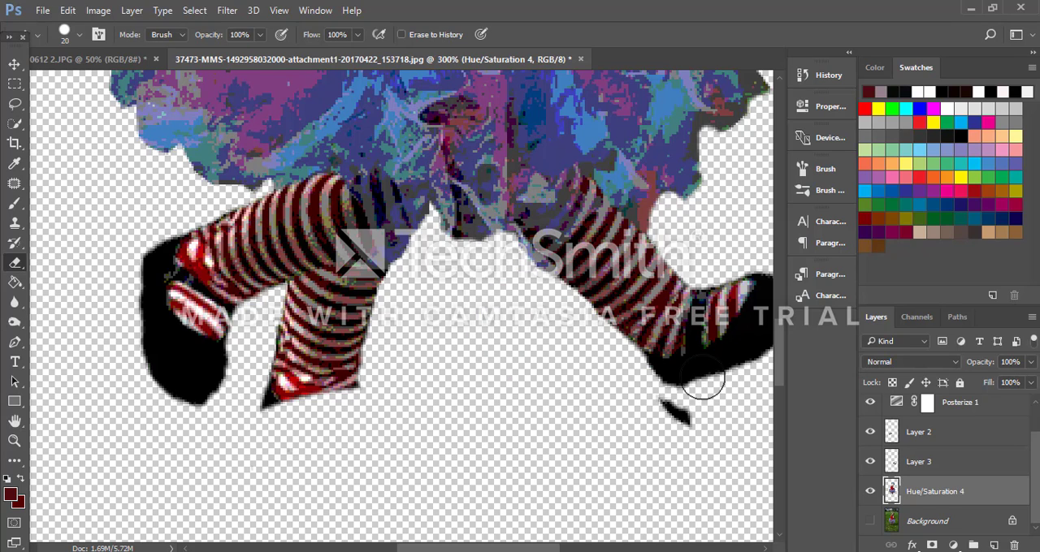
pyautogui.moveTo(301, 415)
pyautogui.mouseDown()
pyautogui.moveTo(273, 394)
pyautogui.moveTo(341, 381)
pyautogui.moveTo(291, 357)
pyautogui.moveTo(295, 317)
pyautogui.moveTo(352, 277)
pyautogui.moveTo(394, 282)
pyautogui.moveTo(330, 349)
pyautogui.moveTo(366, 359)
pyautogui.moveTo(300, 323)
pyautogui.mouseUp()
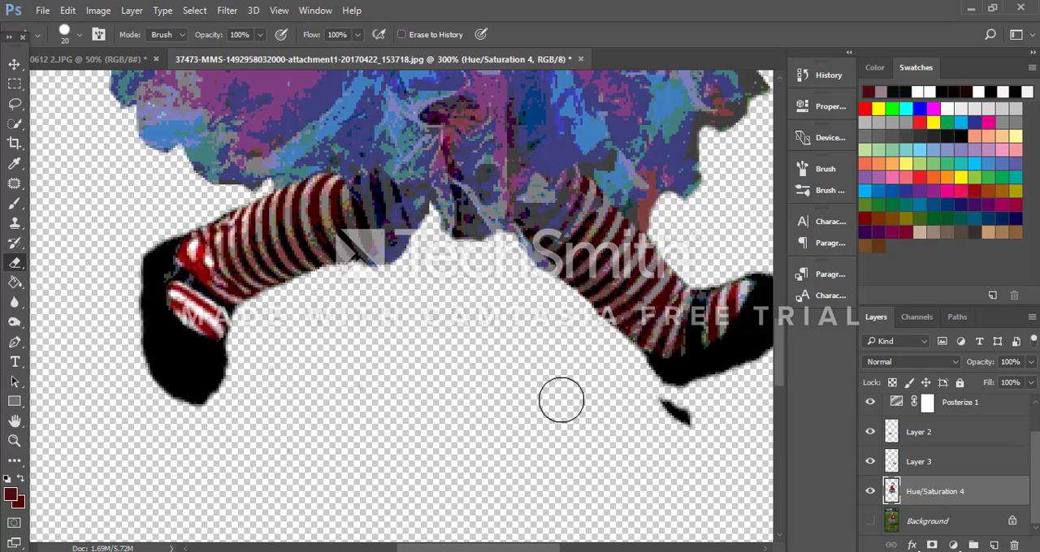
# Step: Erase the stray black fragment below the shoe on the figure's right side on Layer 3
pyautogui.click(934, 462)
pyautogui.moveTo(687, 418); pyautogui.dragTo(650, 413)
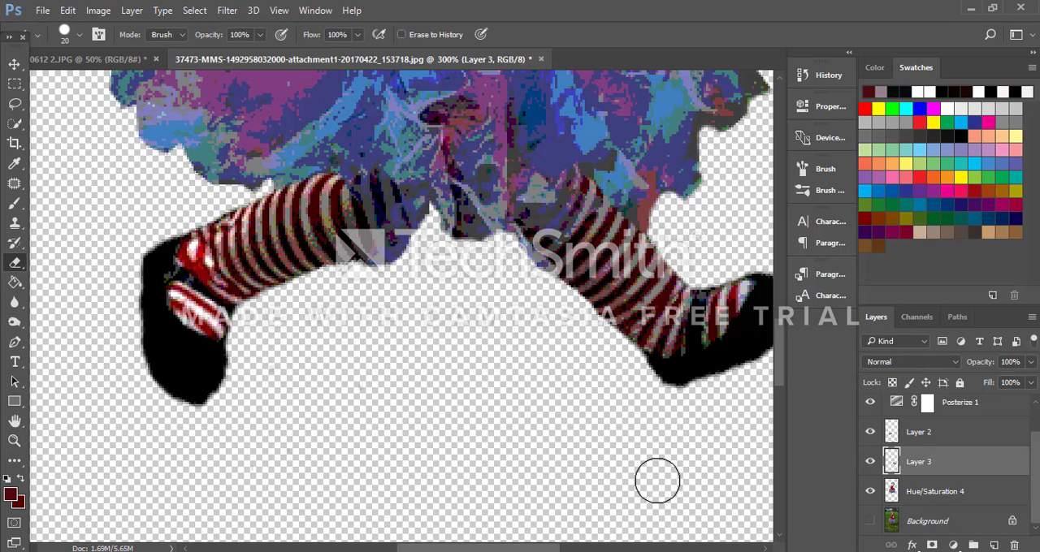
pyautogui.moveTo(435, 550); pyautogui.dragTo(472, 550)
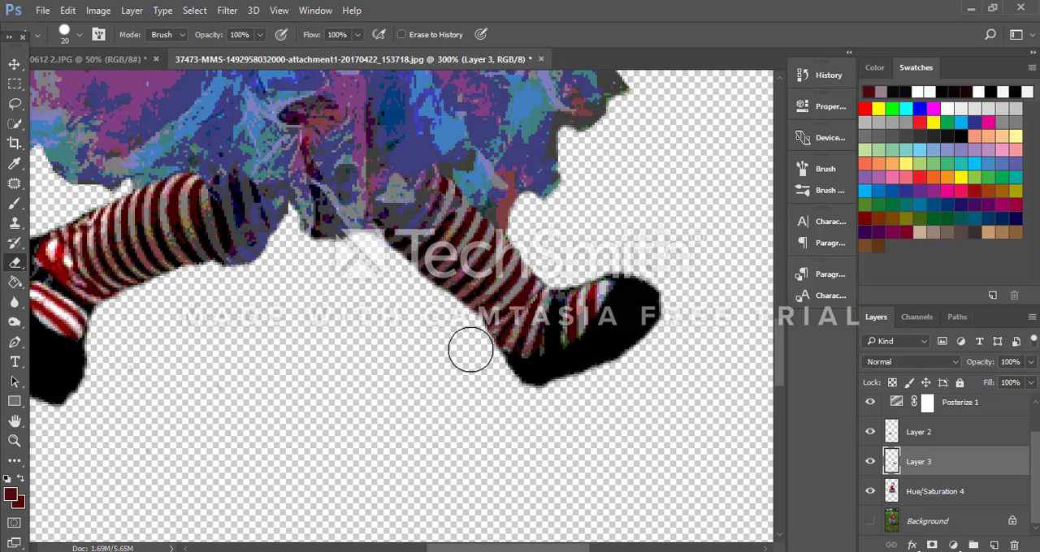
pyautogui.scroll(5, 620, 262)
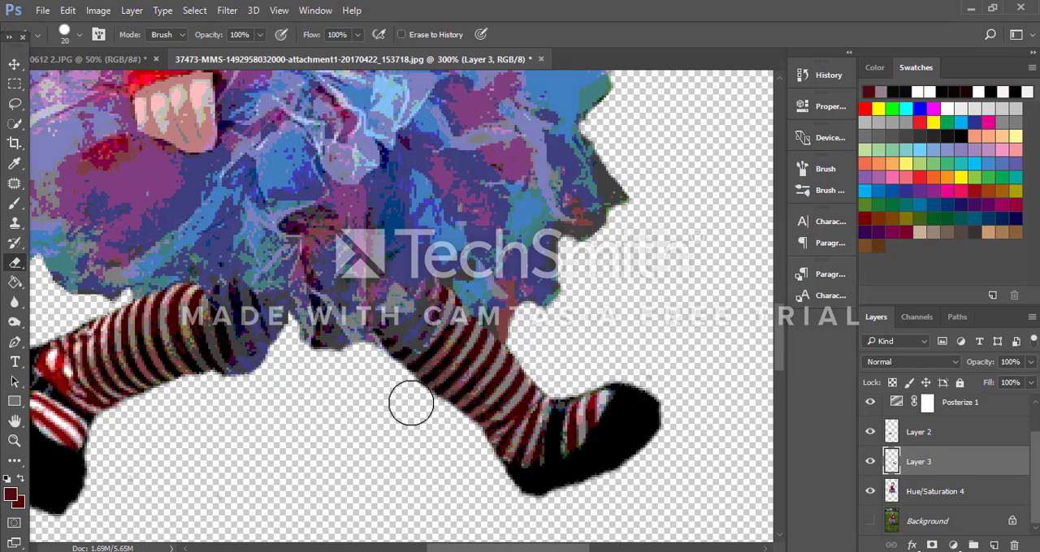
# Step: Move the leg on the figure's right side slightly outward from under the skirt
pyautogui.scroll(-3, 410, 404)
pyautogui.scroll(-3, 410, 404)
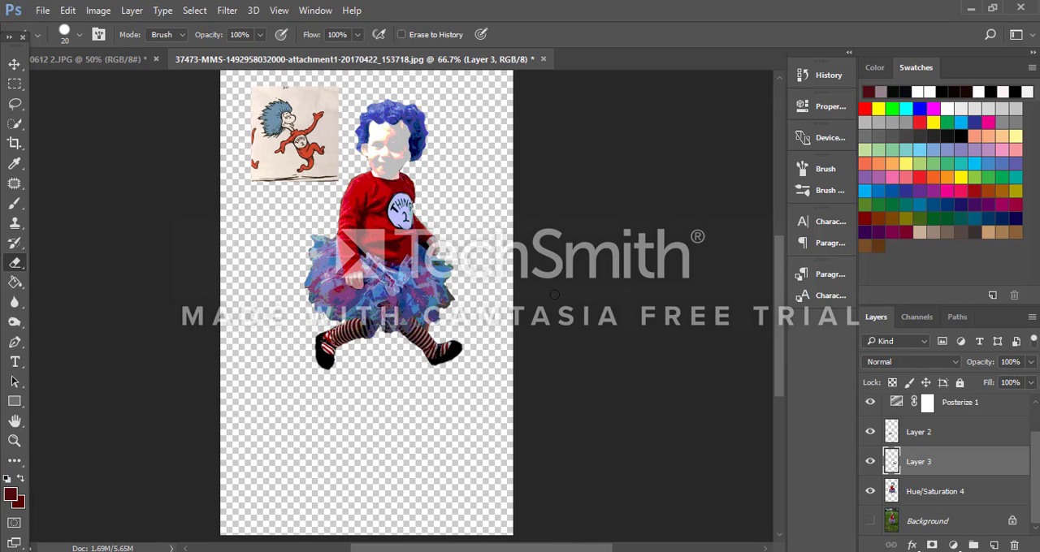
pyautogui.click(14, 64)
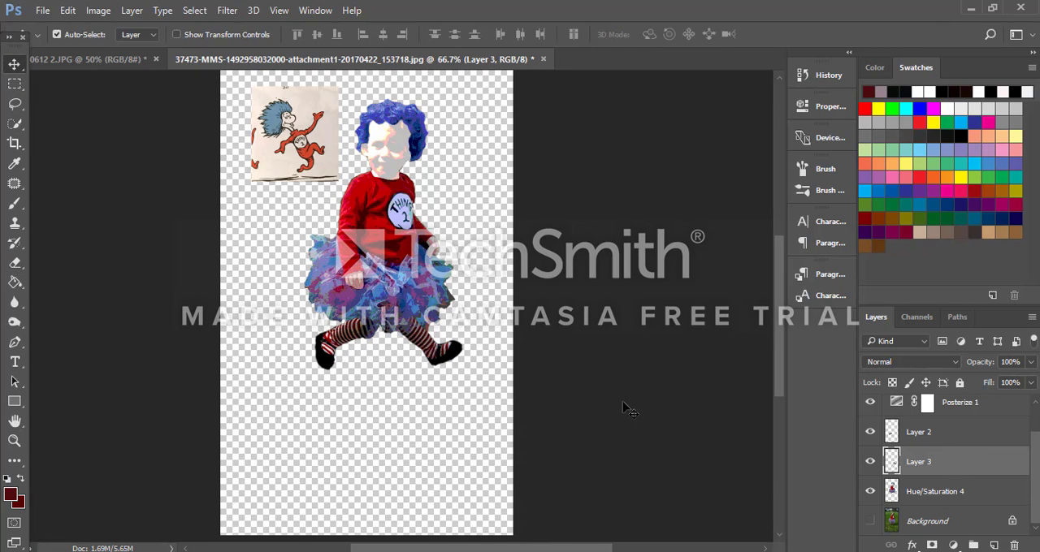
pyautogui.moveTo(432, 340)
pyautogui.mouseDown()
pyautogui.moveTo(433, 325)
pyautogui.moveTo(458, 332)
pyautogui.moveTo(439, 333)
pyautogui.mouseUp()
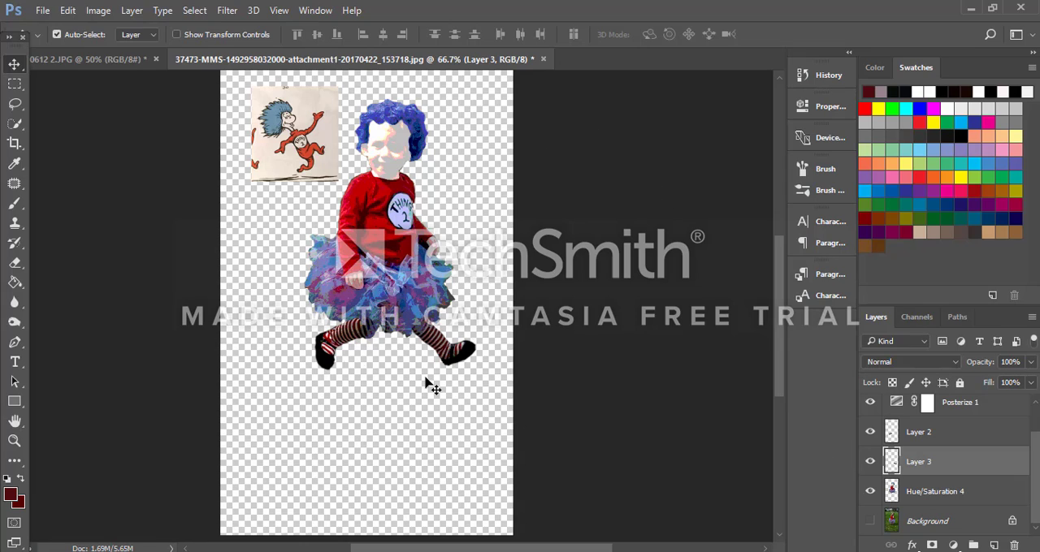
# Step: Erase the leftover skirt fabric beneath the upper part of the leg on the figure's left side on Layer 2
pyautogui.hotkey('ctrl', '+')
pyautogui.hotkey('ctrl', '+')
pyautogui.hotkey('ctrl', '+')
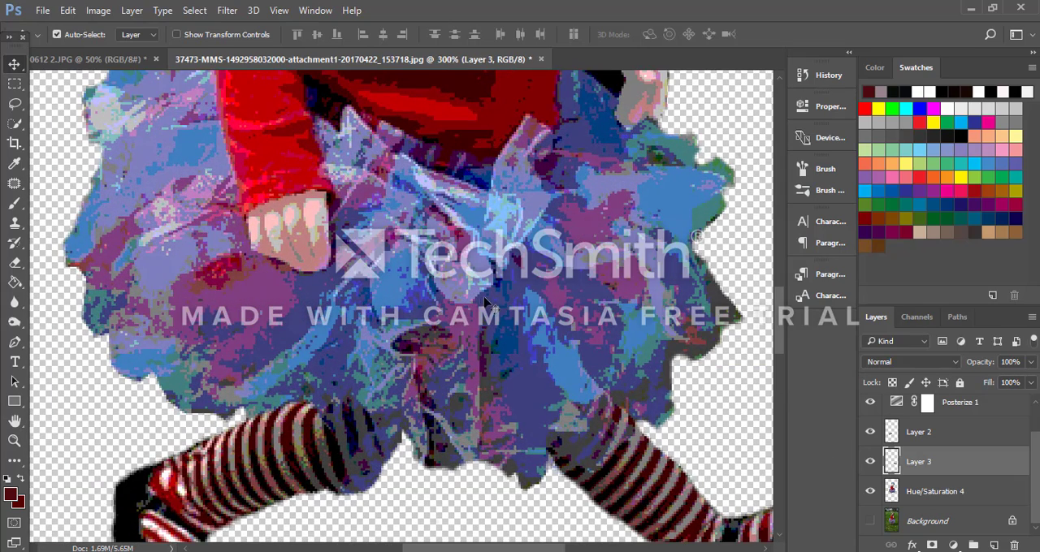
pyautogui.scroll(-2, 485, 303)
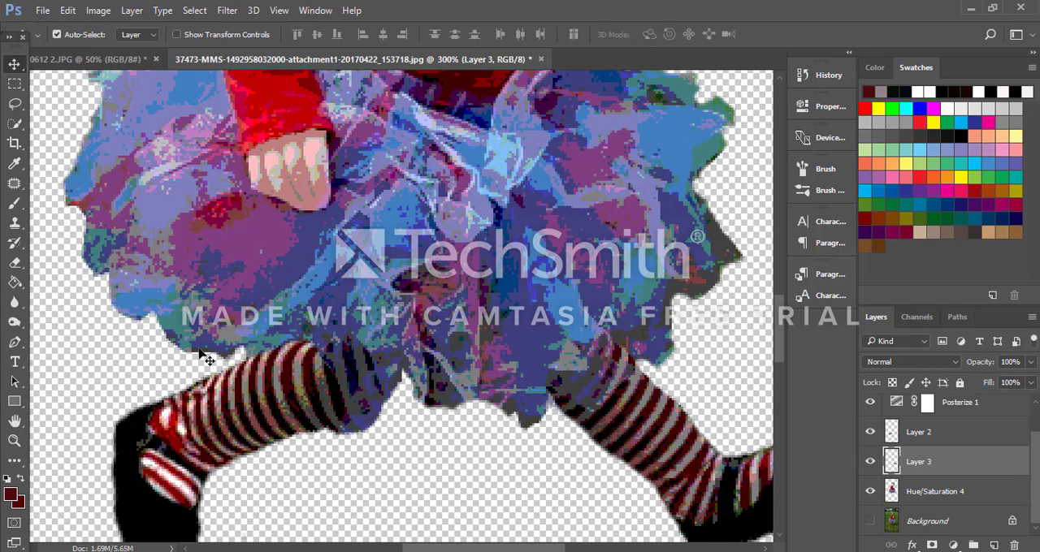
pyautogui.click(16, 263)
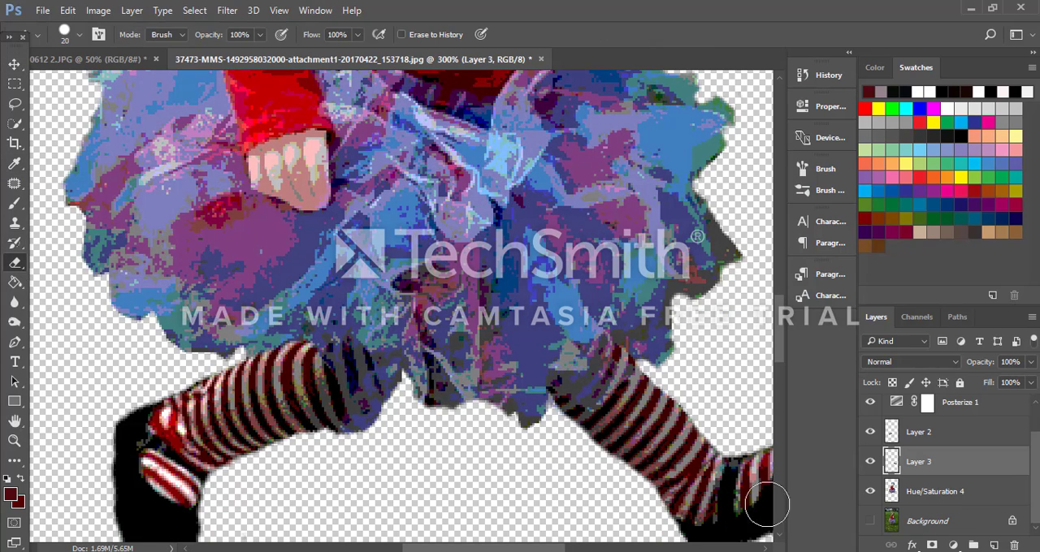
pyautogui.click(965, 439)
pyautogui.moveTo(338, 452); pyautogui.dragTo(390, 433)
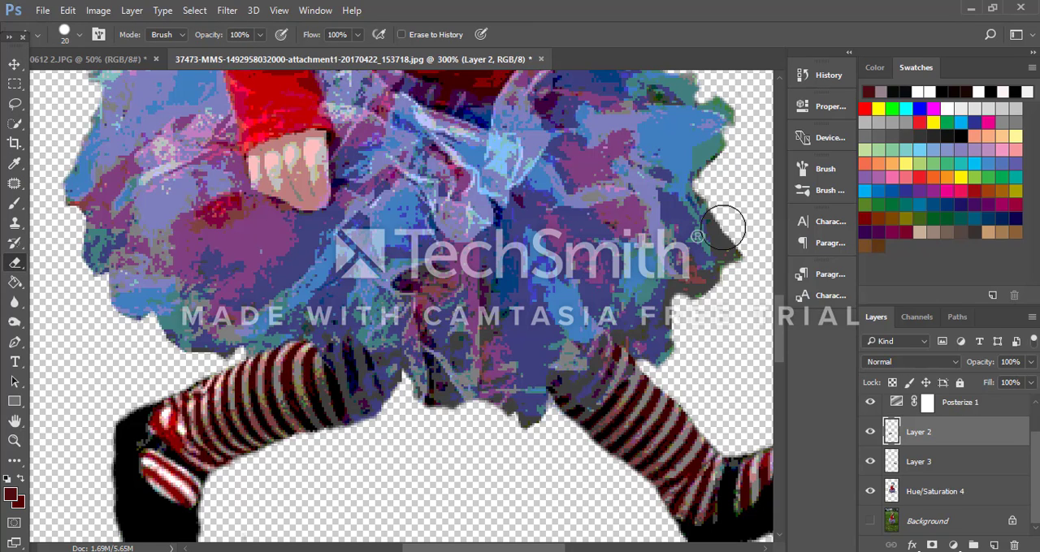
pyautogui.hotkey('ctrl', '-')
pyautogui.hotkey('ctrl', '-')
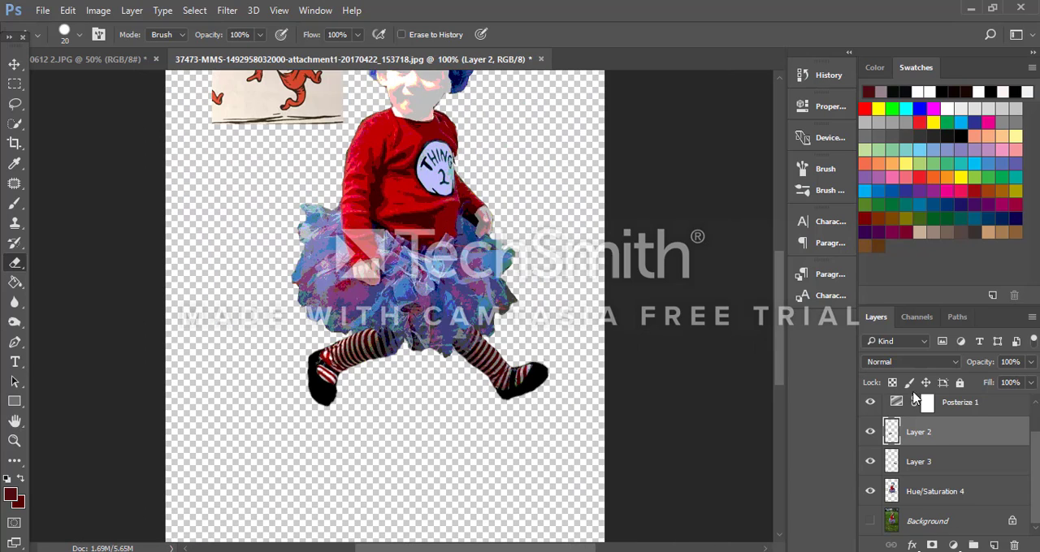
# Step: Hide the reference drawing's layer, Layer 1
pyautogui.scroll(1, 877, 424)
pyautogui.click(870, 411)
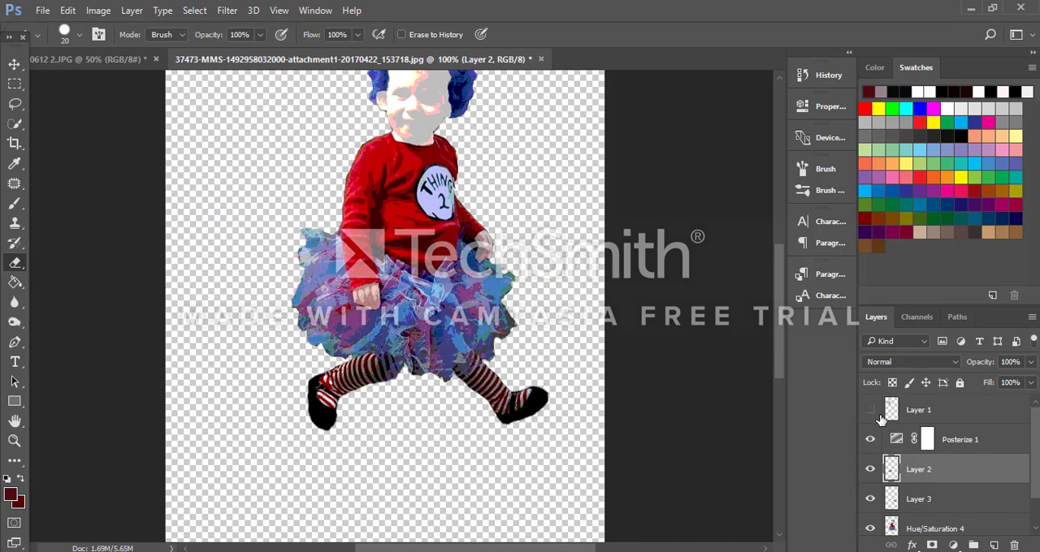
pyautogui.scroll(-1, 891, 432)
pyautogui.scroll(2, 605, 371)
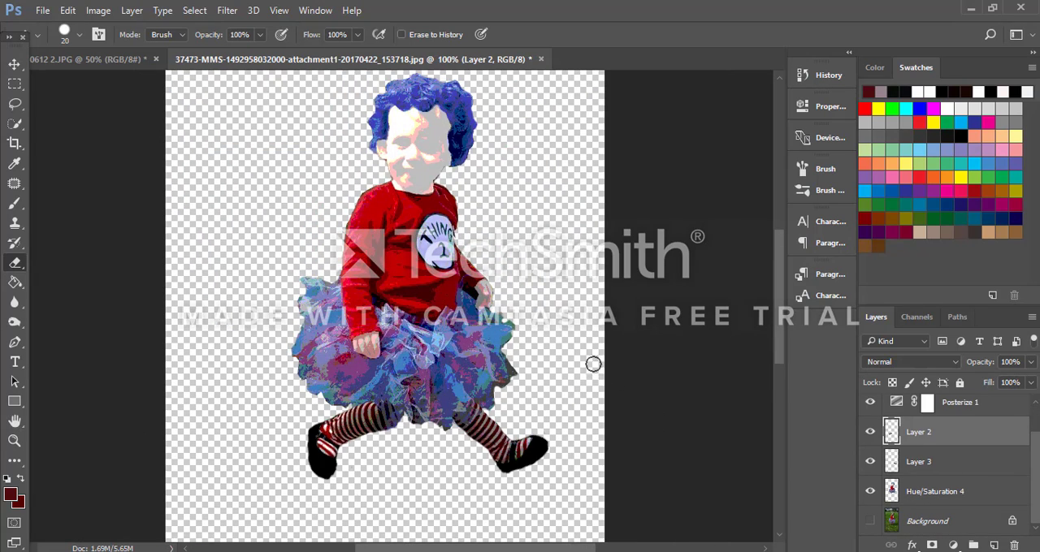
# Step: Rotate the Layer 3 leg counterclockwise by about 14° and place it farther outward under the skirt's right side
pyautogui.click(14, 64)
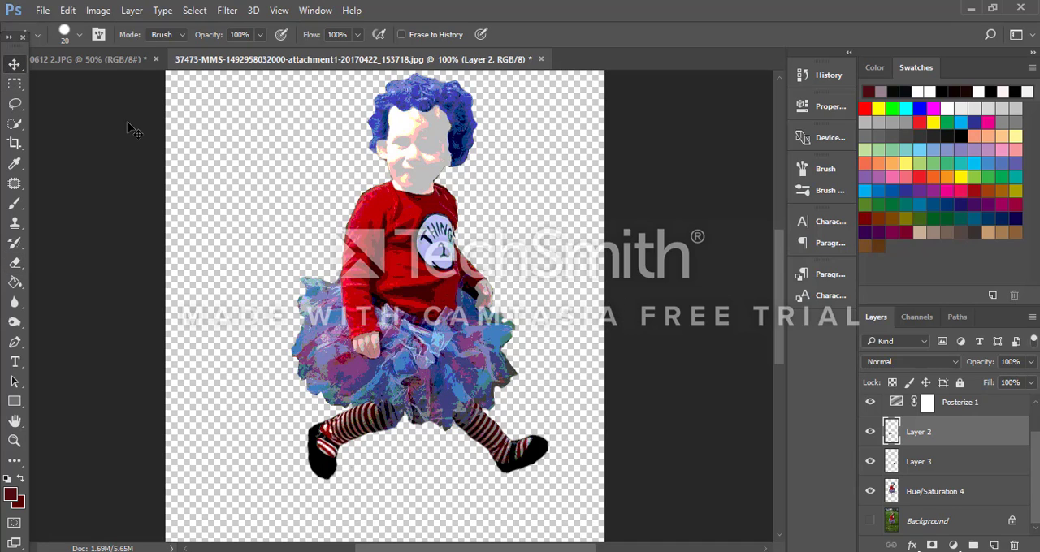
pyautogui.click(962, 471)
pyautogui.moveTo(484, 438)
pyautogui.mouseDown()
pyautogui.moveTo(497, 411)
pyautogui.moveTo(496, 424)
pyautogui.mouseUp()
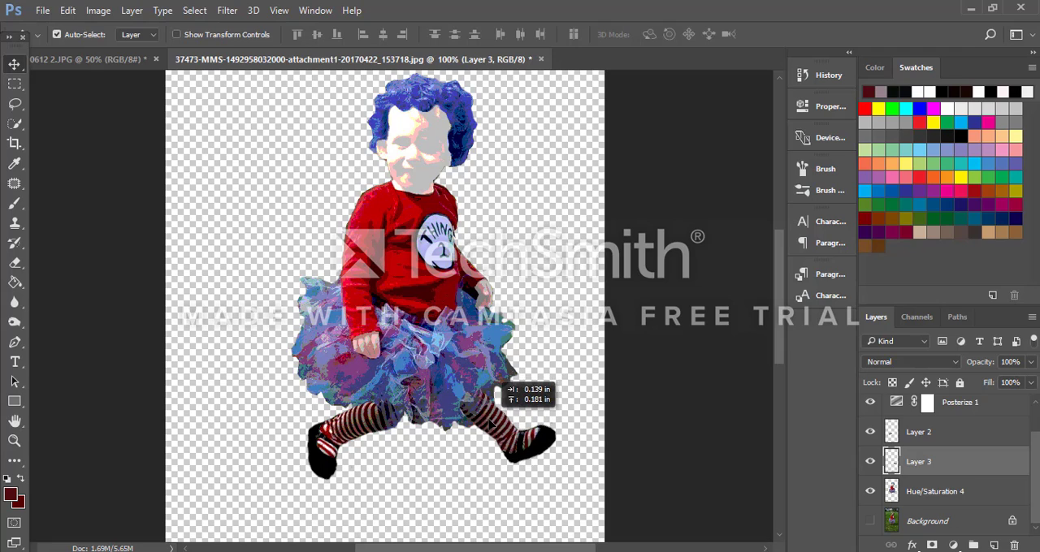
pyautogui.hotkey('ctrl', 't')
pyautogui.moveTo(581, 487); pyautogui.dragTo(592, 464)
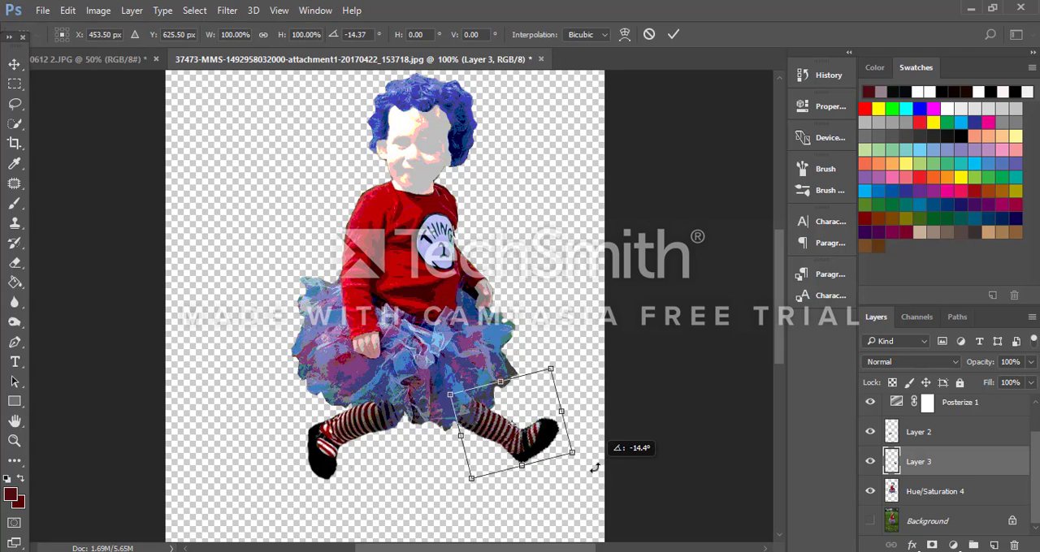
pyautogui.moveTo(527, 445); pyautogui.dragTo(533, 420)
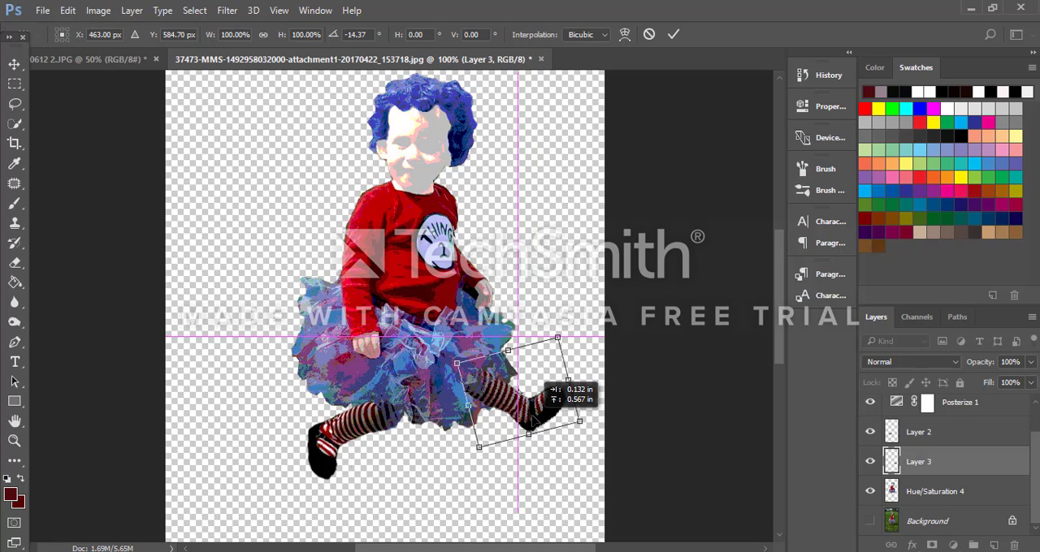
pyautogui.moveTo(538, 388); pyautogui.dragTo(538, 437)
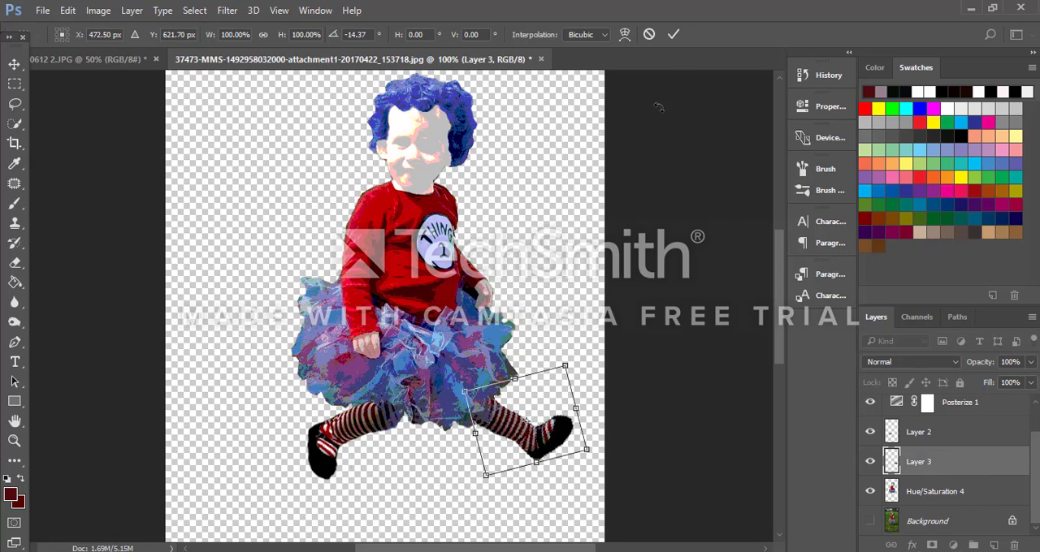
pyautogui.click(672, 35)
# Step: Move Layer 3 beneath the Hue/Saturation 4 layer and toggle its visibility to check how the leg meets the skirt
pyautogui.moveTo(973, 471); pyautogui.dragTo(974, 507)
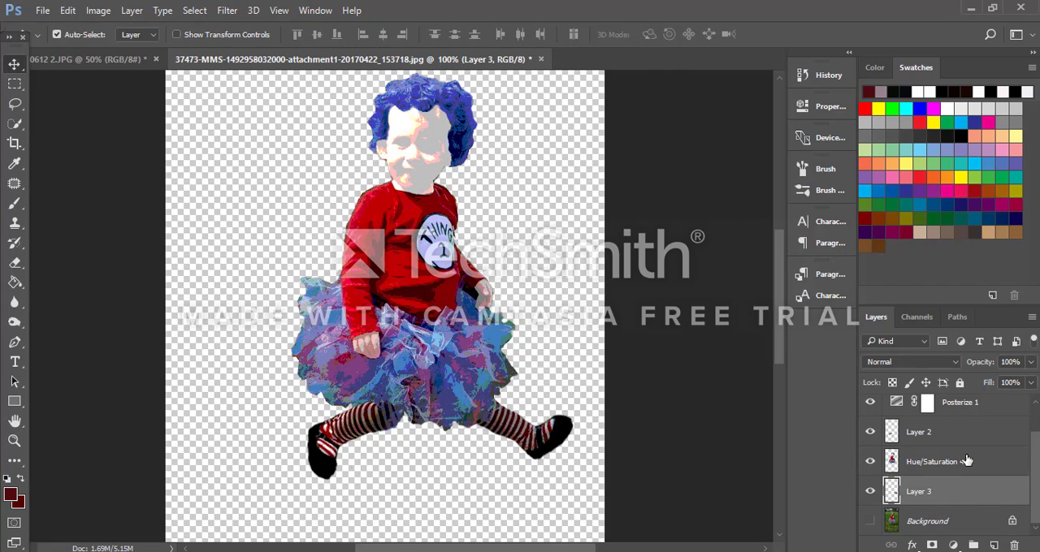
pyautogui.hotkey('ctrl', '+')
pyautogui.hotkey('ctrl', '+')
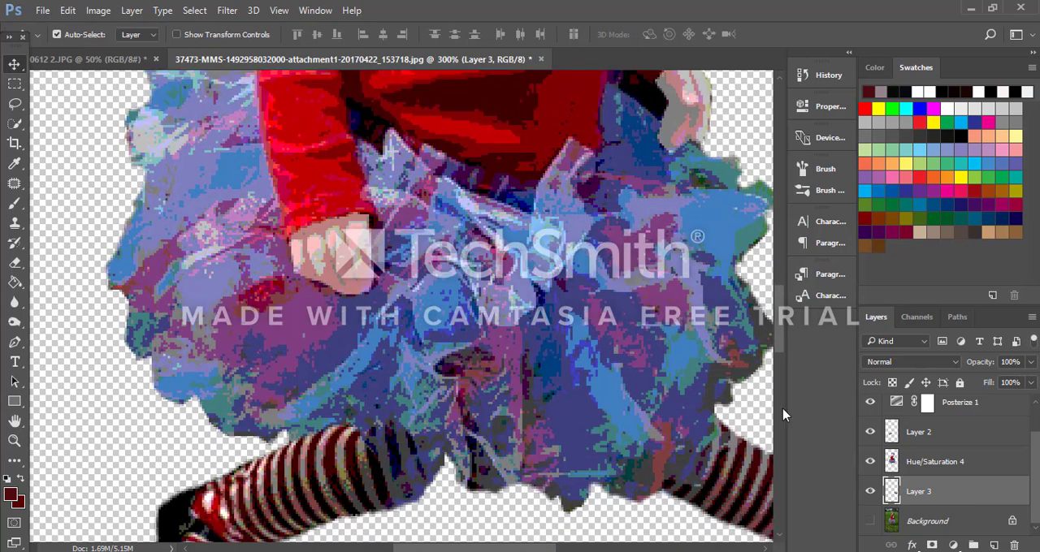
pyautogui.scroll(-2, 782, 416)
pyautogui.click(872, 492)
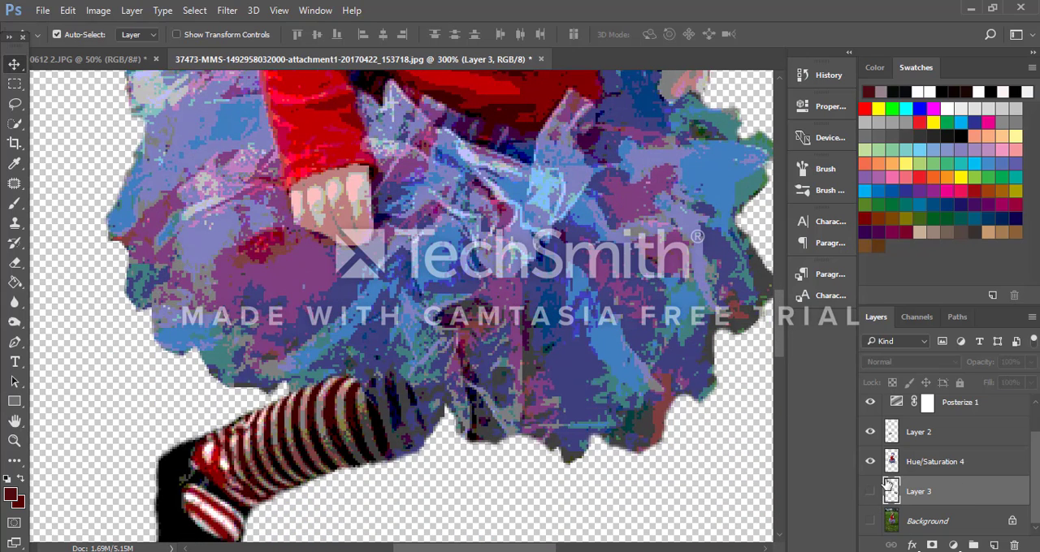
pyautogui.click(871, 491)
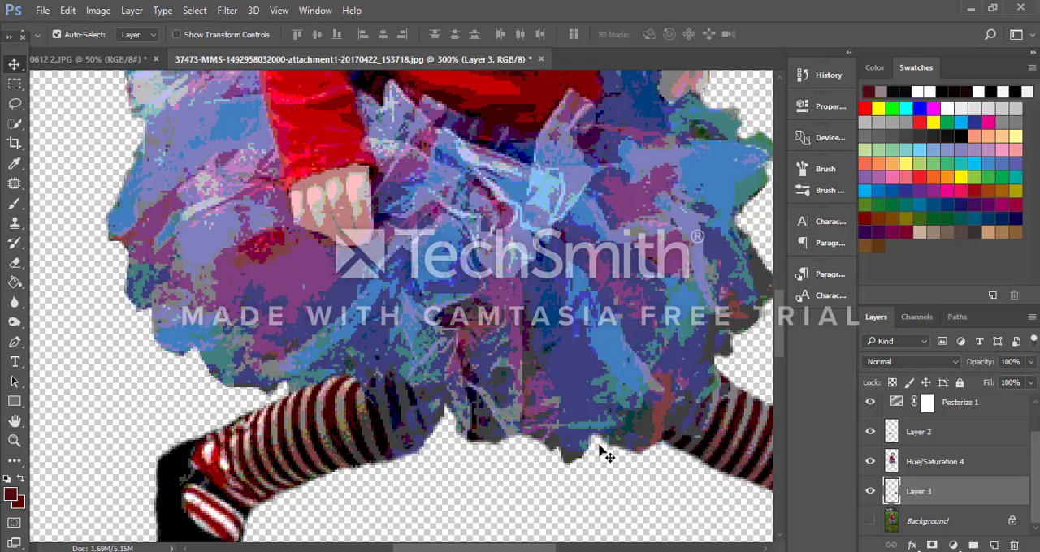
pyautogui.scroll(-2, 605, 455)
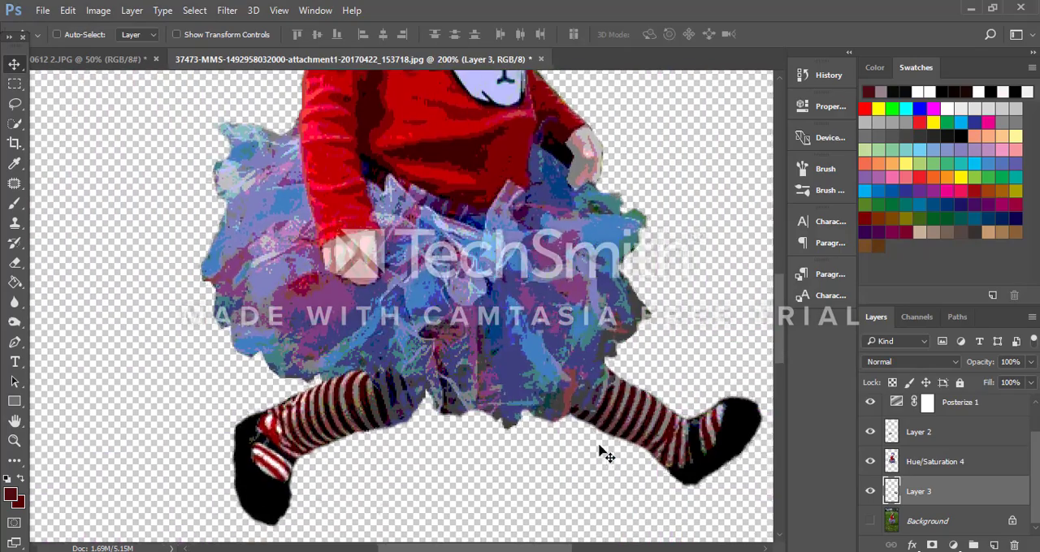
pyautogui.scroll(4, 599, 439)
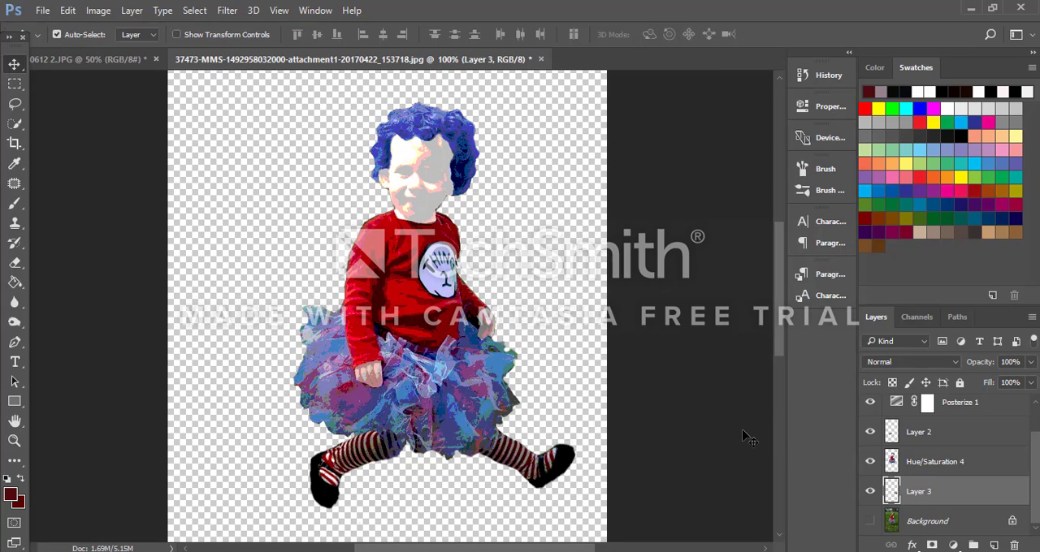
# Step: Merge the visible layers into one while Layer 1 and Background are hidden, and show Layer 1 again
pyautogui.scroll(1, 876, 424)
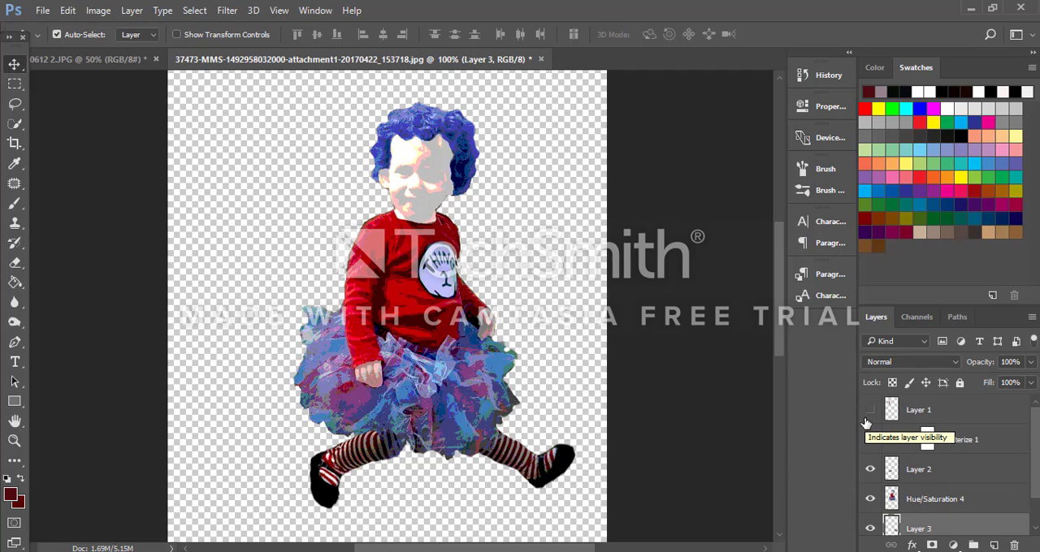
pyautogui.press('ctrl')
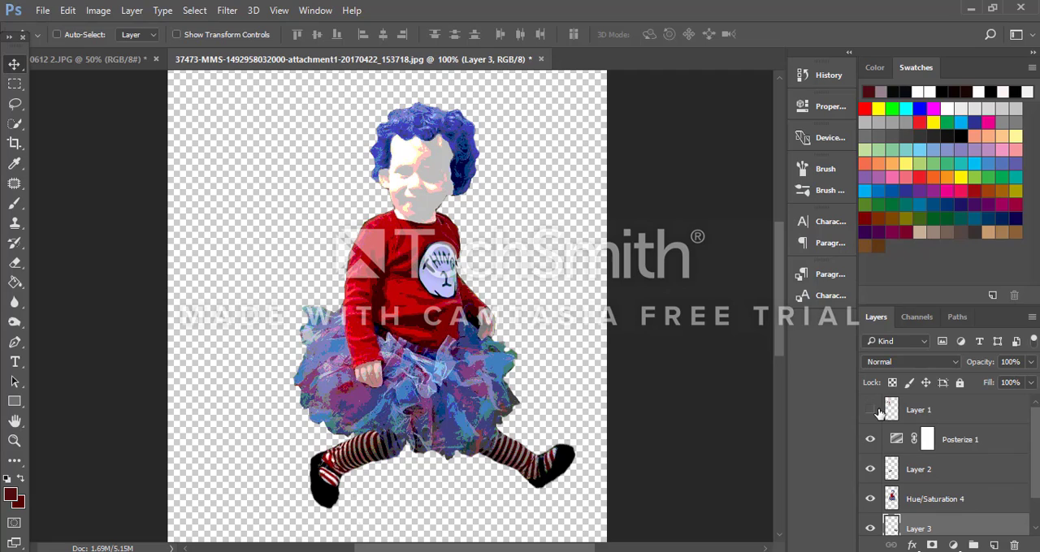
pyautogui.hotkey('ctrl', 'shift', 'e')
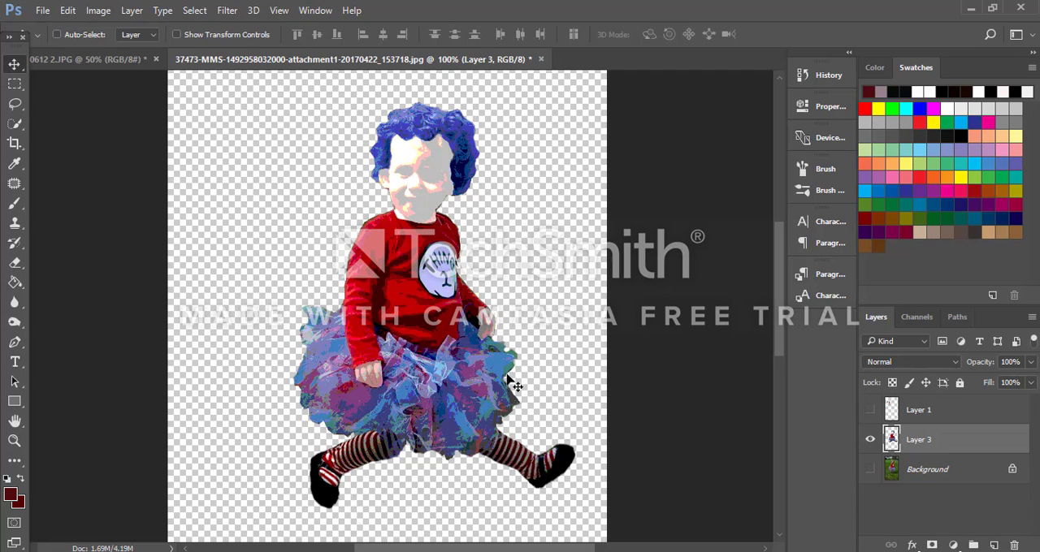
pyautogui.hotkey('ctrl', '+')
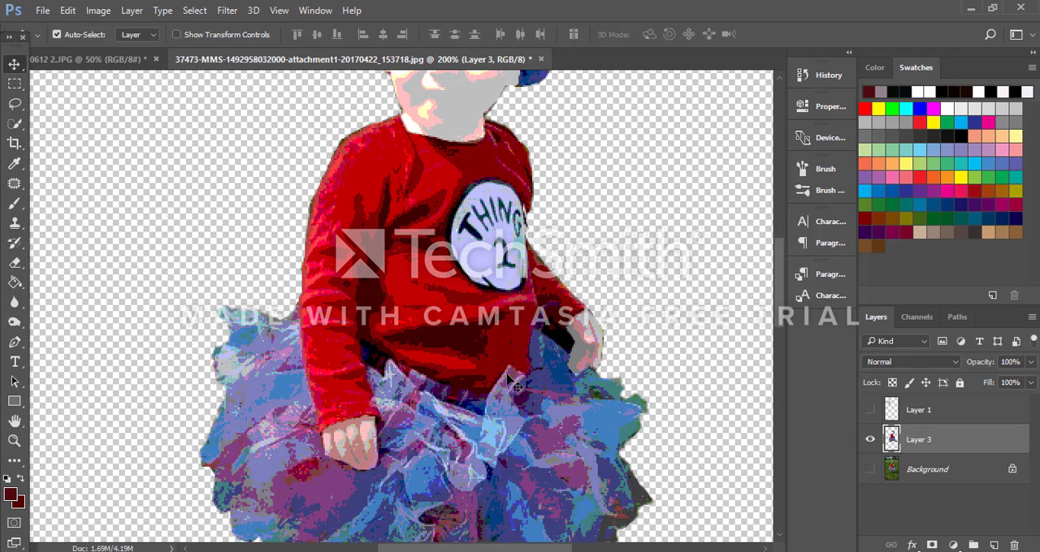
pyautogui.scroll(1, 567, 377)
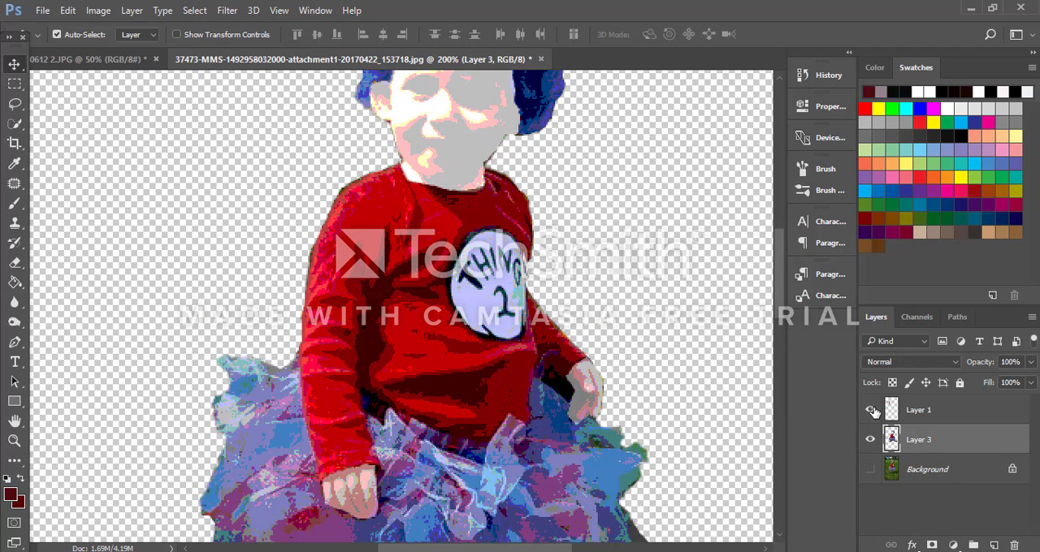
# Step: Lasso the lowered forearm and hand beside the shirt emblem and copy them from Layer 3 to a new layer
pyautogui.click(870, 410)
pyautogui.scroll(3, 314, 228)
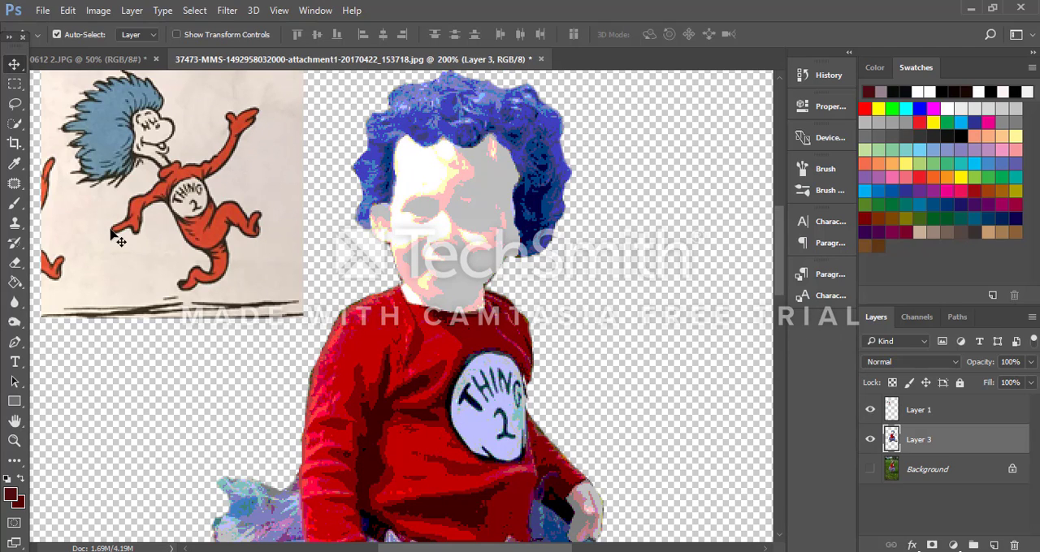
pyautogui.scroll(-2, 523, 376)
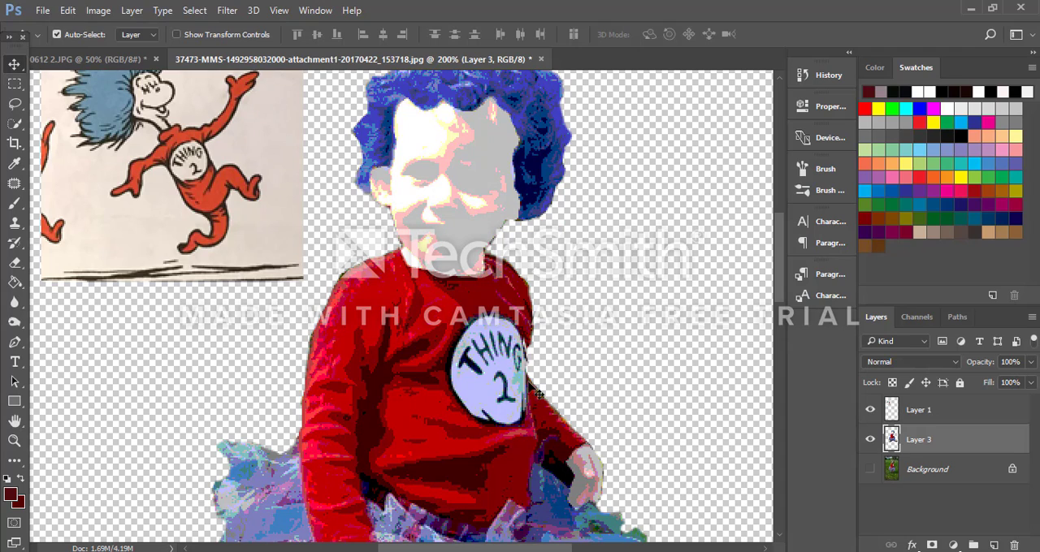
pyautogui.scroll(-2, 586, 431)
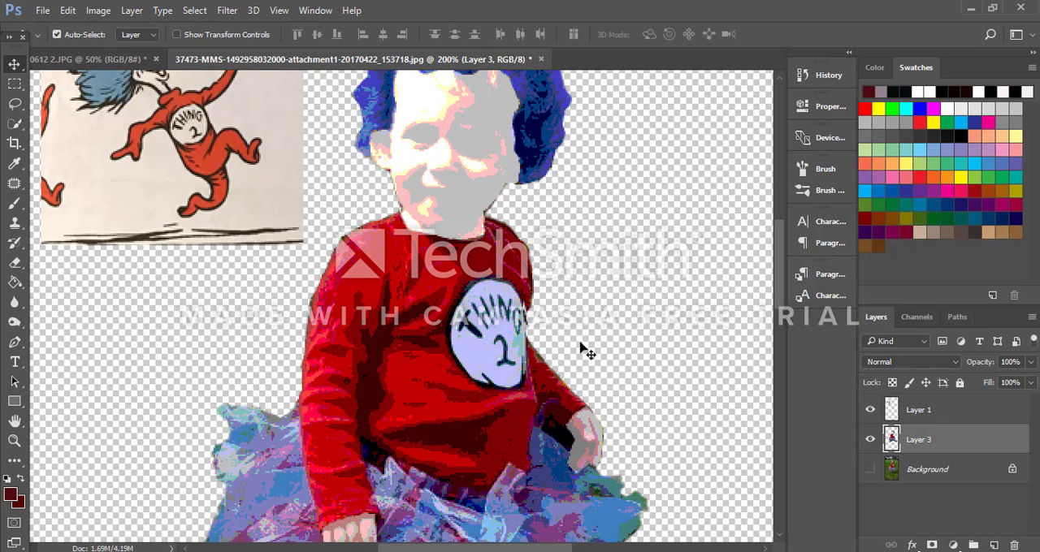
pyautogui.click(14, 104)
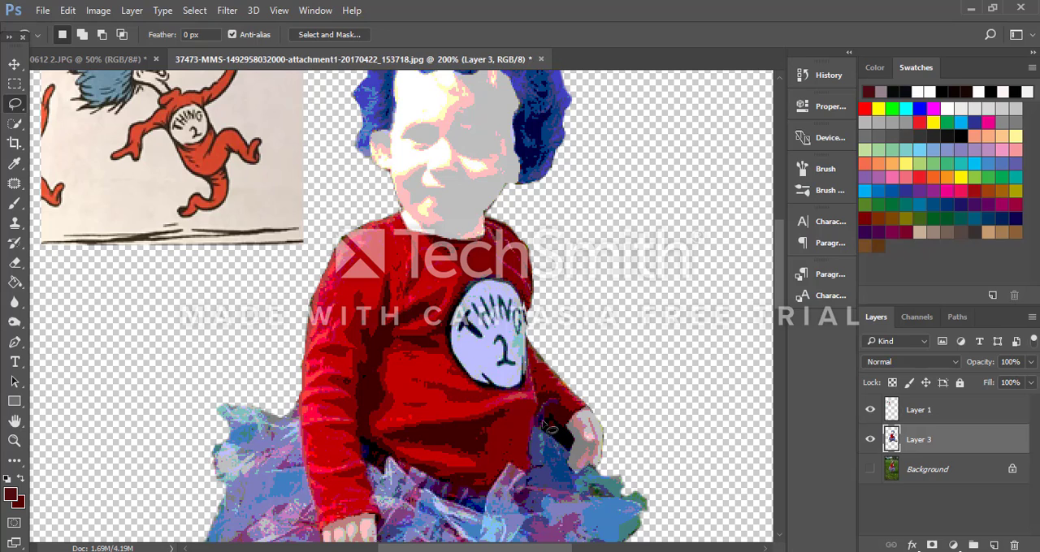
pyautogui.moveTo(536, 382)
pyautogui.mouseDown()
pyautogui.moveTo(529, 342)
pyautogui.moveTo(548, 326)
pyautogui.moveTo(620, 365)
pyautogui.moveTo(637, 419)
pyautogui.moveTo(613, 476)
pyautogui.mouseUp()
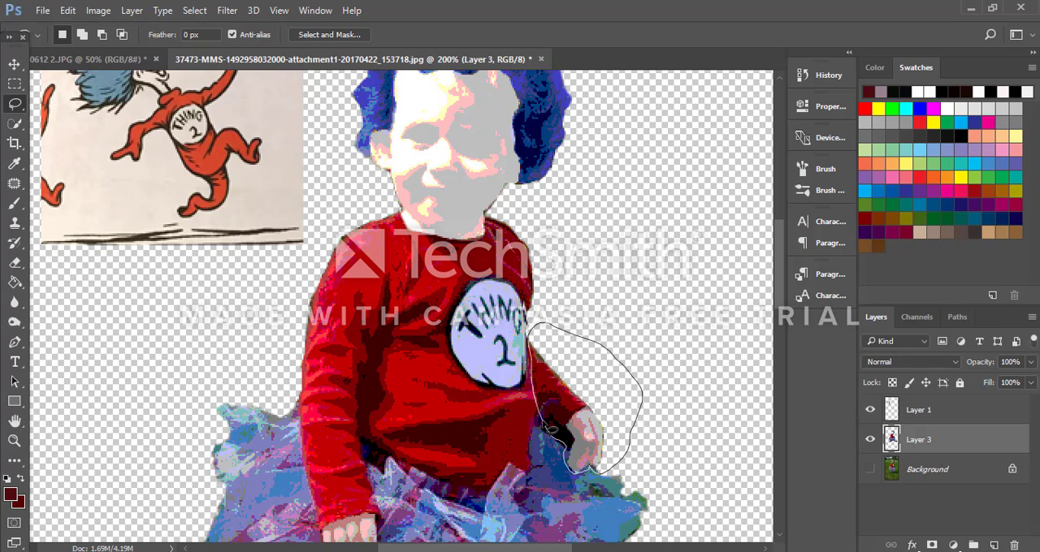
pyautogui.moveTo(549, 426); pyautogui.dragTo(549, 427)
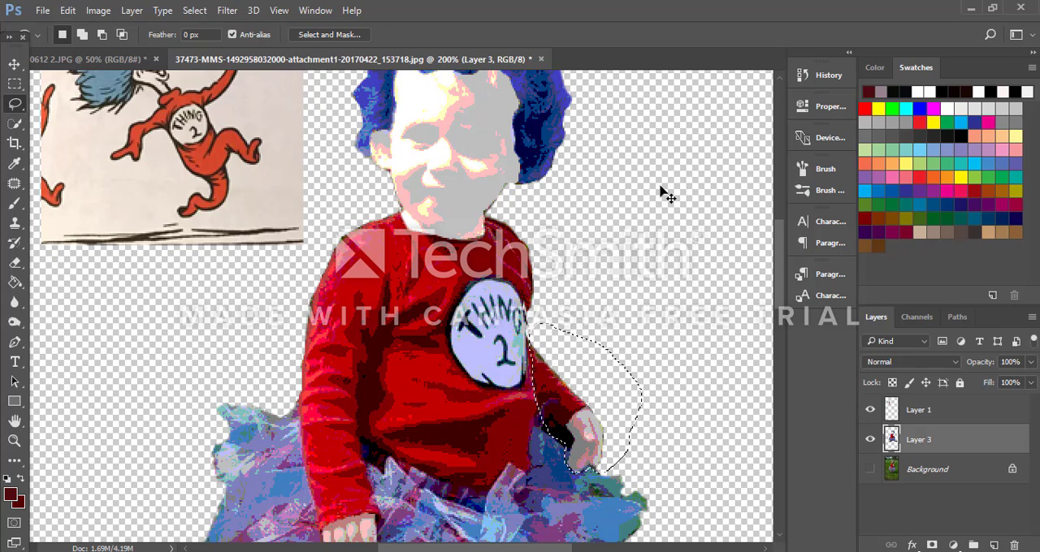
pyautogui.hotkey('ctrl', 'j')
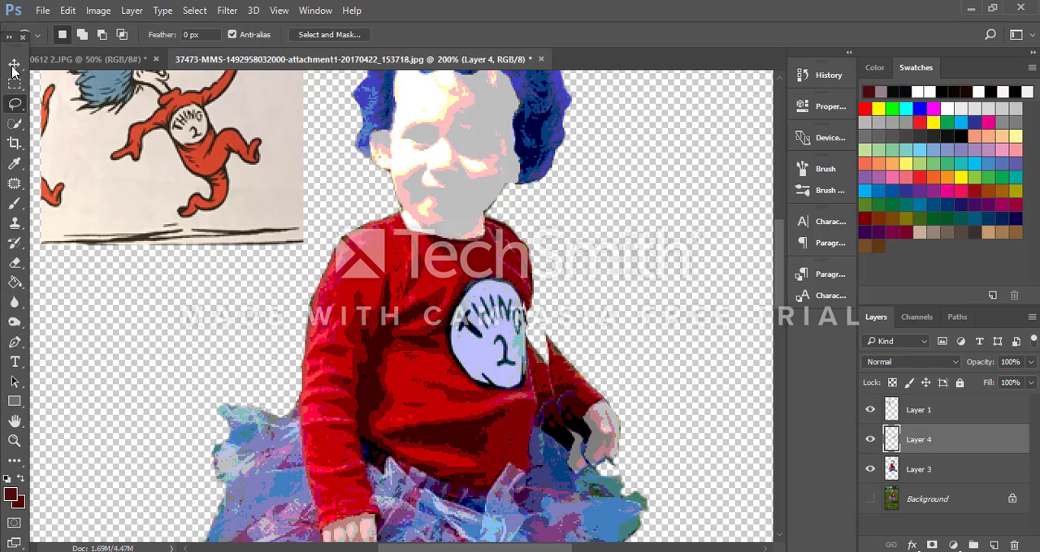
# Step: Rotate the copied arm counterclockwise by about 89° and place it raised outward beside the shirt emblem
pyautogui.click(18, 65)
pyautogui.hotkey('ctrl', 't')
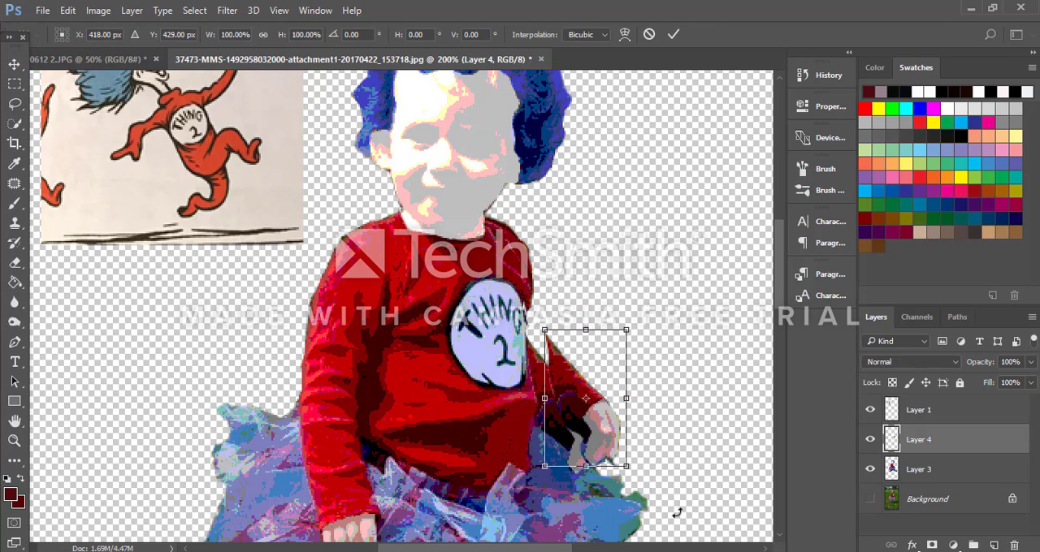
pyautogui.moveTo(674, 485); pyautogui.dragTo(695, 405)
pyautogui.moveTo(616, 424); pyautogui.dragTo(630, 371)
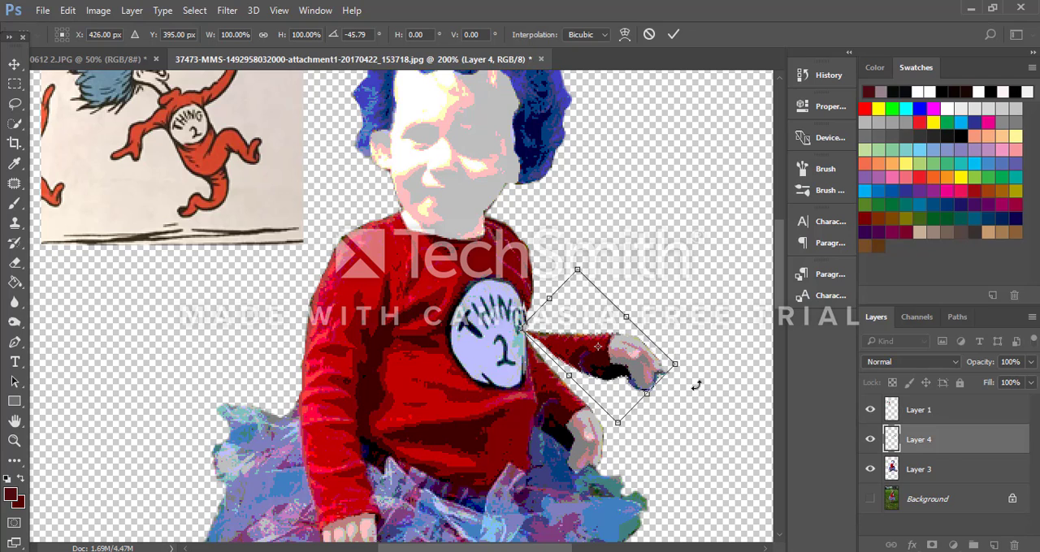
pyautogui.moveTo(697, 380); pyautogui.dragTo(656, 306)
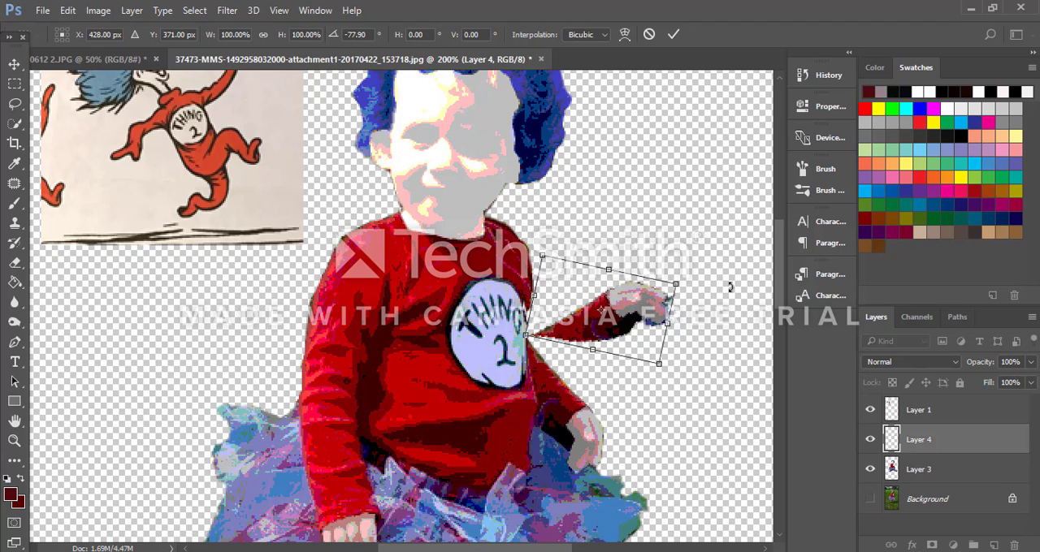
pyautogui.moveTo(689, 375); pyautogui.dragTo(697, 356)
pyautogui.moveTo(639, 313)
pyautogui.mouseDown()
pyautogui.moveTo(630, 297)
pyautogui.moveTo(622, 302)
pyautogui.moveTo(632, 299)
pyautogui.mouseUp()
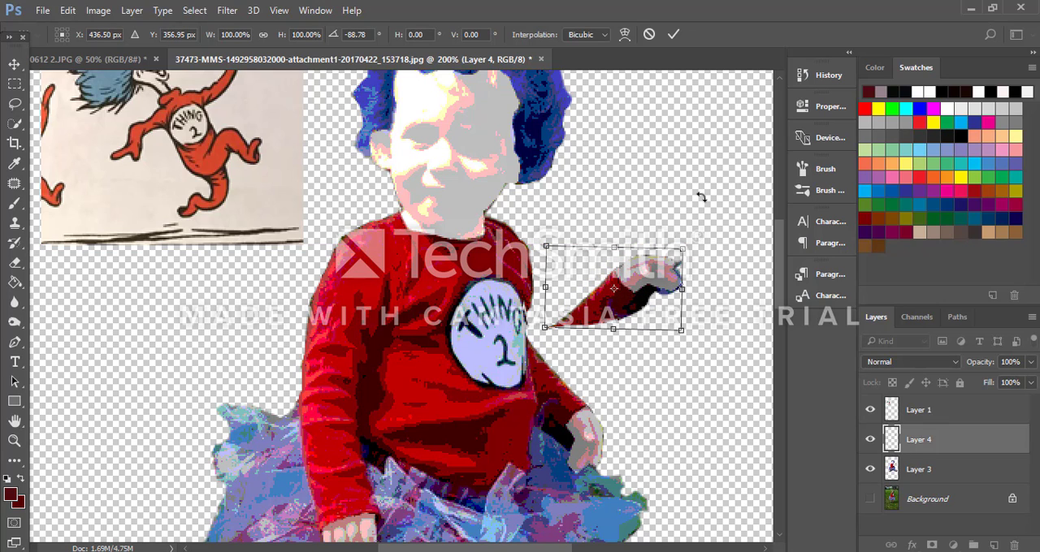
pyautogui.click(671, 35)
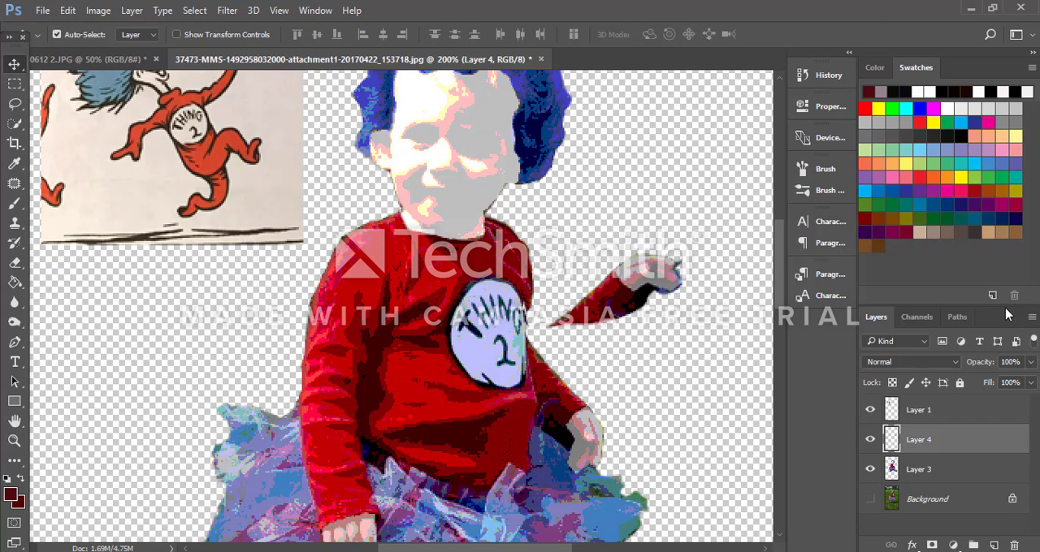
# Step: Lasso the pointed sleeve end of the raised arm on Layer 4 and copy it to a new layer
pyautogui.hotkey('ctrl', '+')
pyautogui.hotkey('ctrl', '+')
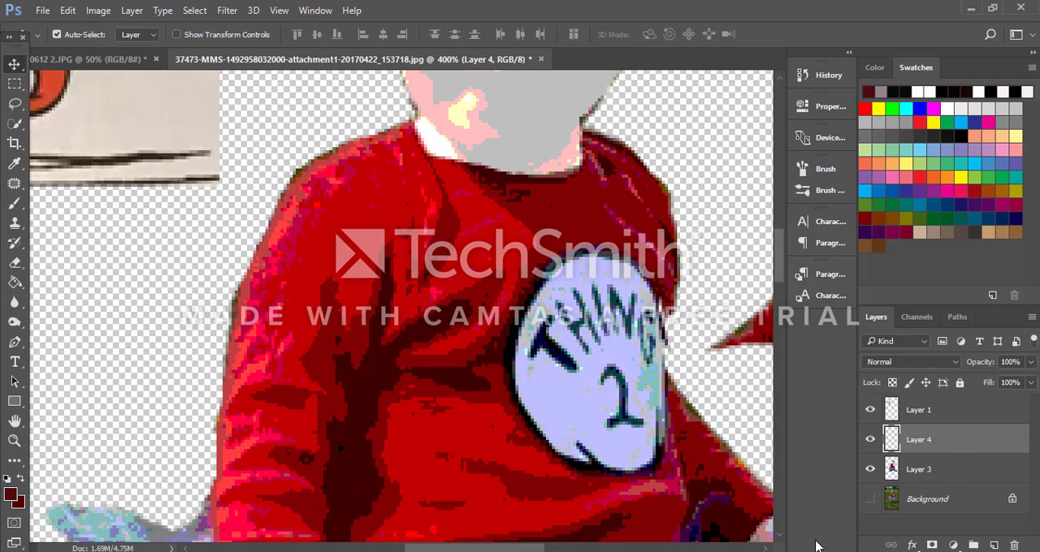
pyautogui.moveTo(416, 549); pyautogui.dragTo(487, 549)
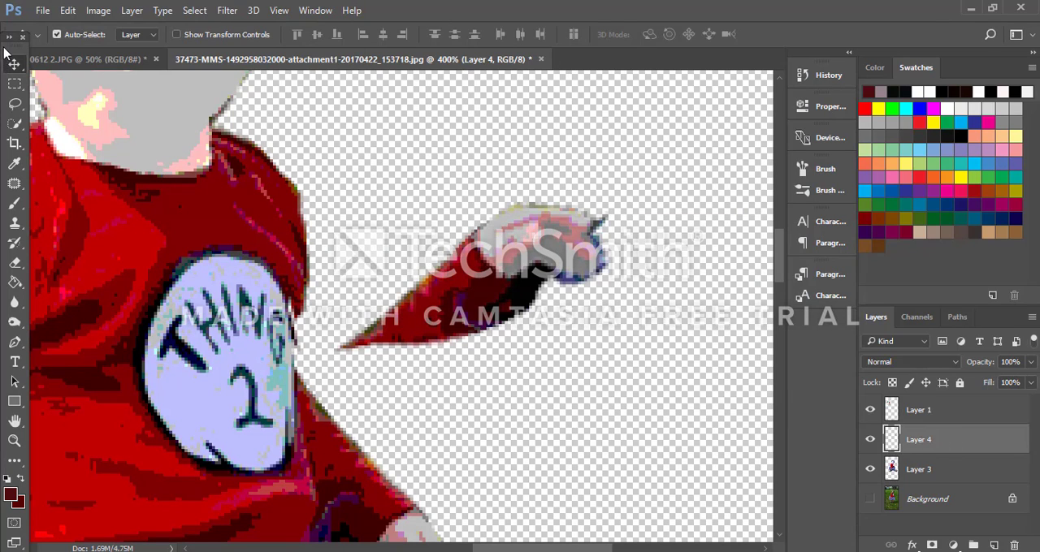
pyautogui.click(14, 103)
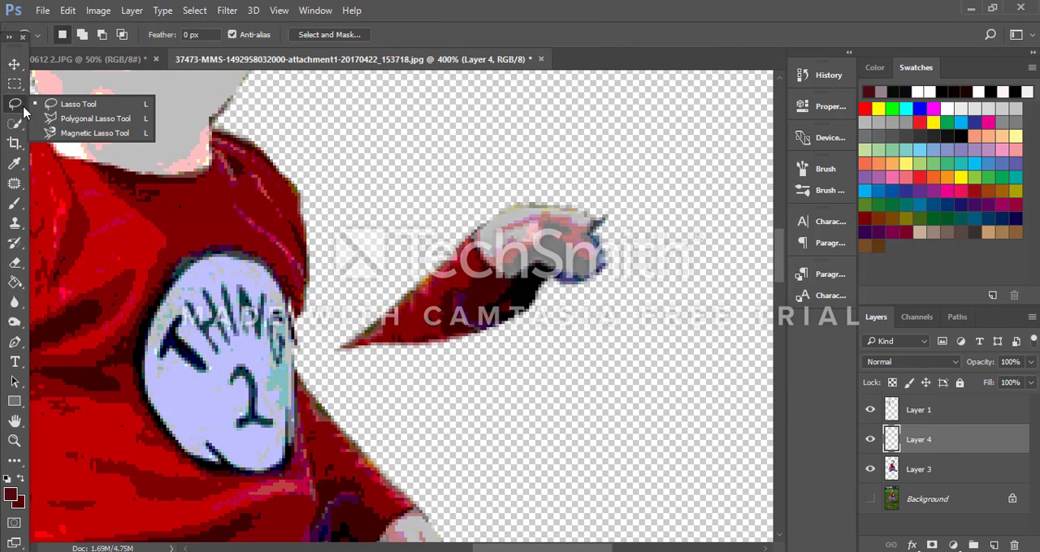
pyautogui.click(72, 104)
pyautogui.moveTo(376, 364)
pyautogui.mouseDown()
pyautogui.moveTo(424, 342)
pyautogui.moveTo(448, 309)
pyautogui.moveTo(462, 277)
pyautogui.moveTo(438, 255)
pyautogui.moveTo(344, 325)
pyautogui.moveTo(326, 352)
pyautogui.moveTo(400, 362)
pyautogui.mouseUp()
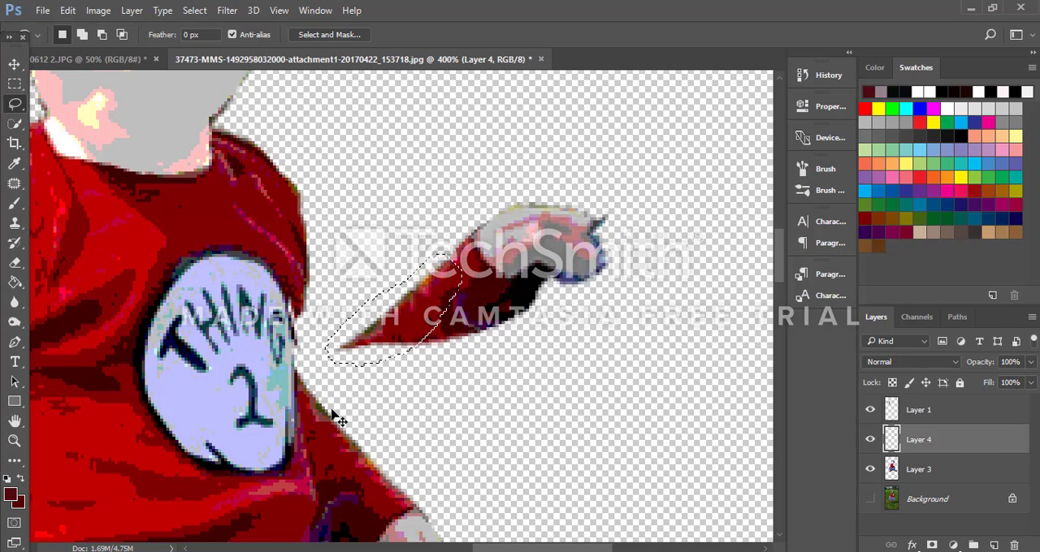
pyautogui.hotkey('ctrl', 'j')
# Step: Rotate the sleeve copy clockwise by about 15° to bridge the raised arm and shirt, and erase its tip over the emblem
pyautogui.click(13, 65)
pyautogui.moveTo(408, 330); pyautogui.dragTo(341, 380)
pyautogui.hotkey('ctrl', 't')
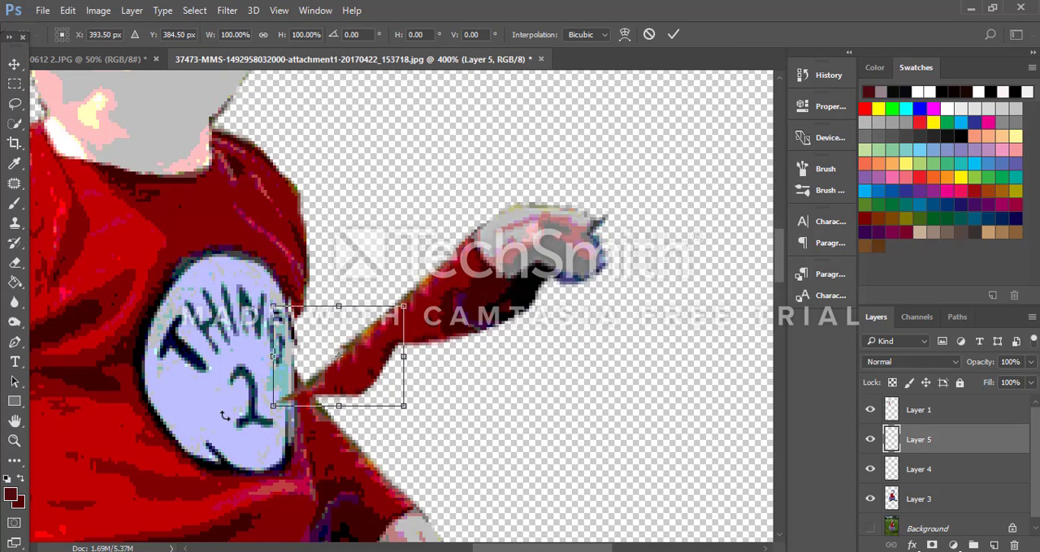
pyautogui.moveTo(257, 416); pyautogui.dragTo(243, 392)
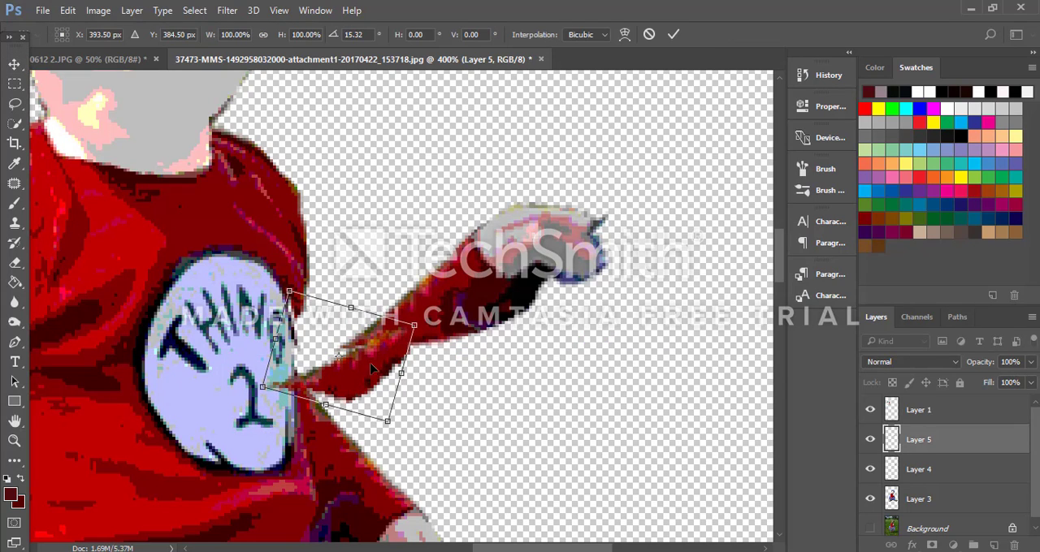
pyautogui.moveTo(377, 371); pyautogui.dragTo(371, 366)
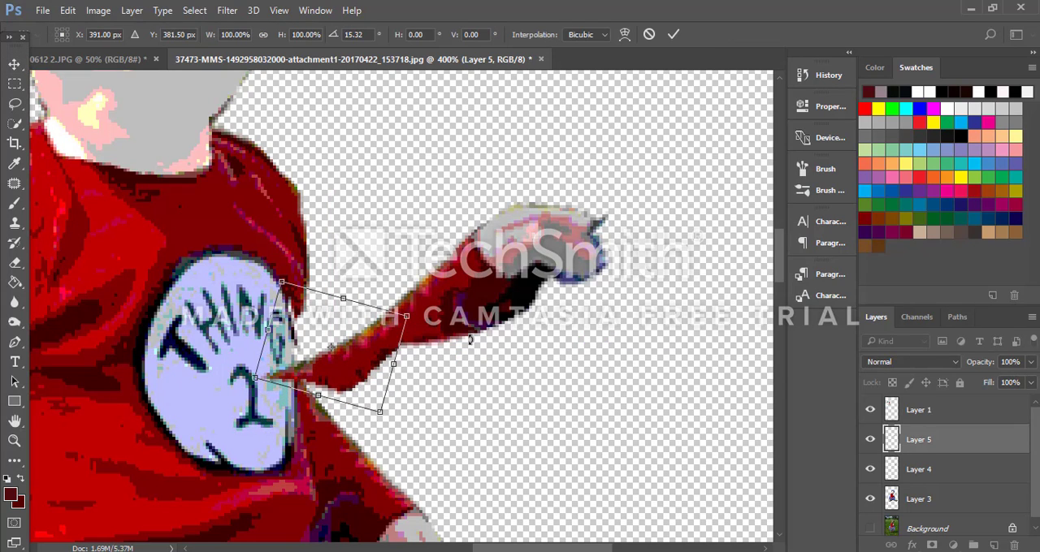
pyautogui.click(674, 35)
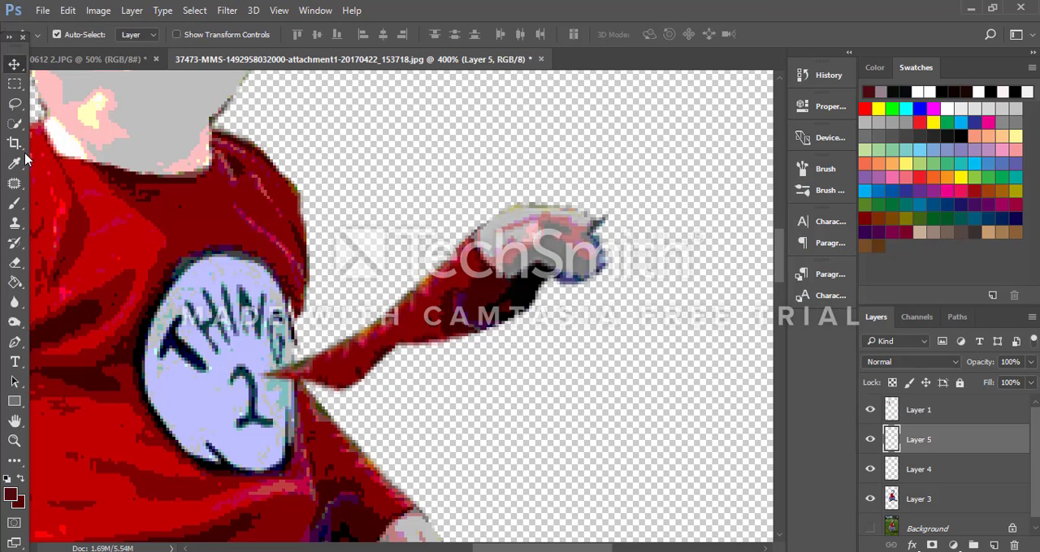
pyautogui.click(15, 263)
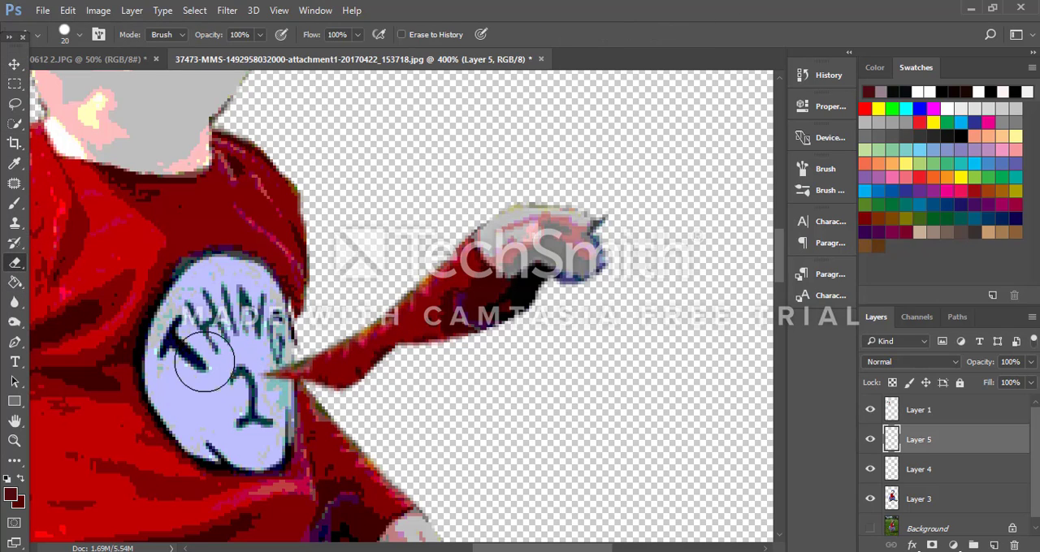
pyautogui.moveTo(256, 367); pyautogui.dragTo(273, 383)
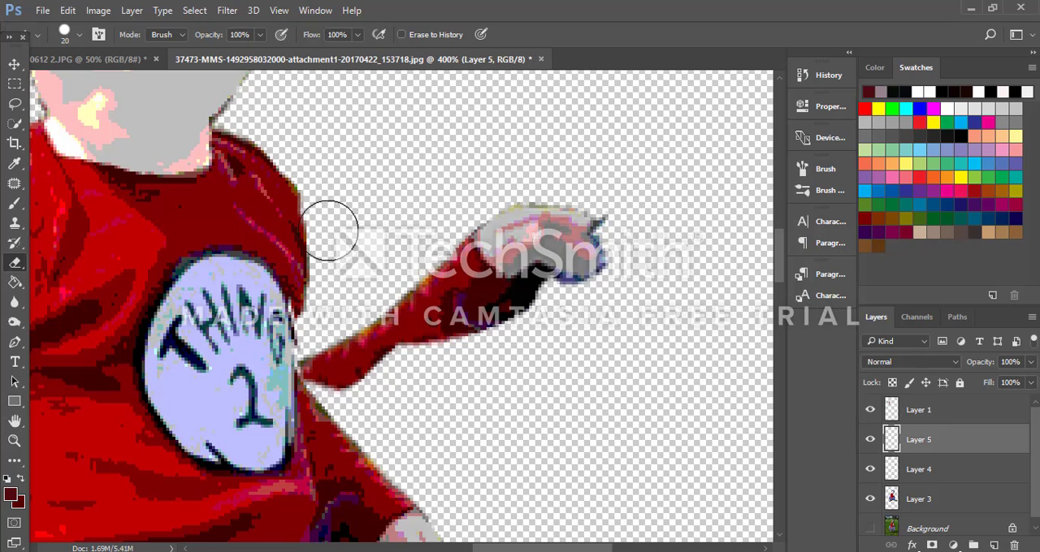
# Step: Lasso the outer sleeve edge of the original lowered arm on Layer 3 and copy it to a new layer
pyautogui.click(15, 103)
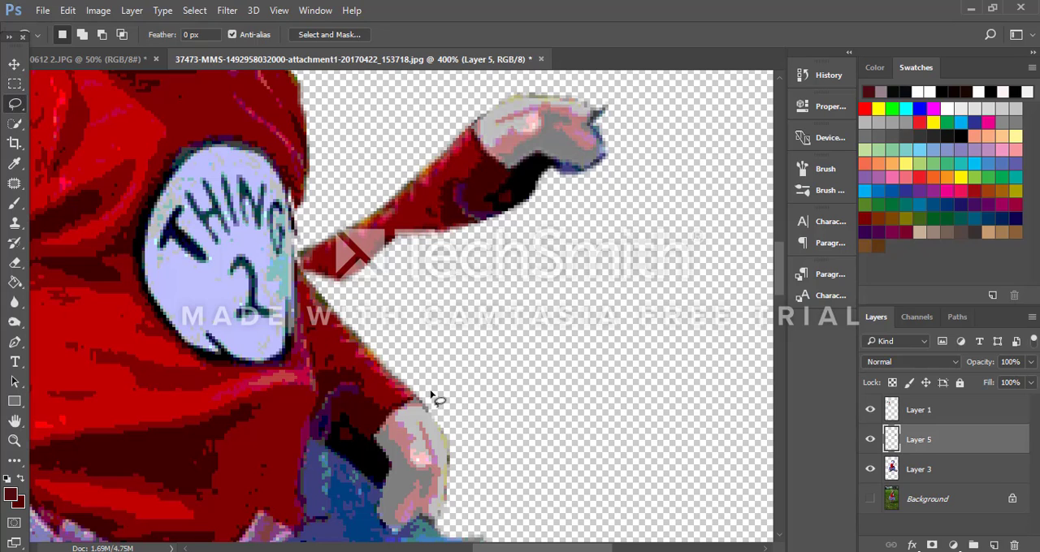
pyautogui.moveTo(429, 392)
pyautogui.mouseDown()
pyautogui.moveTo(386, 408)
pyautogui.moveTo(354, 375)
pyautogui.mouseUp()
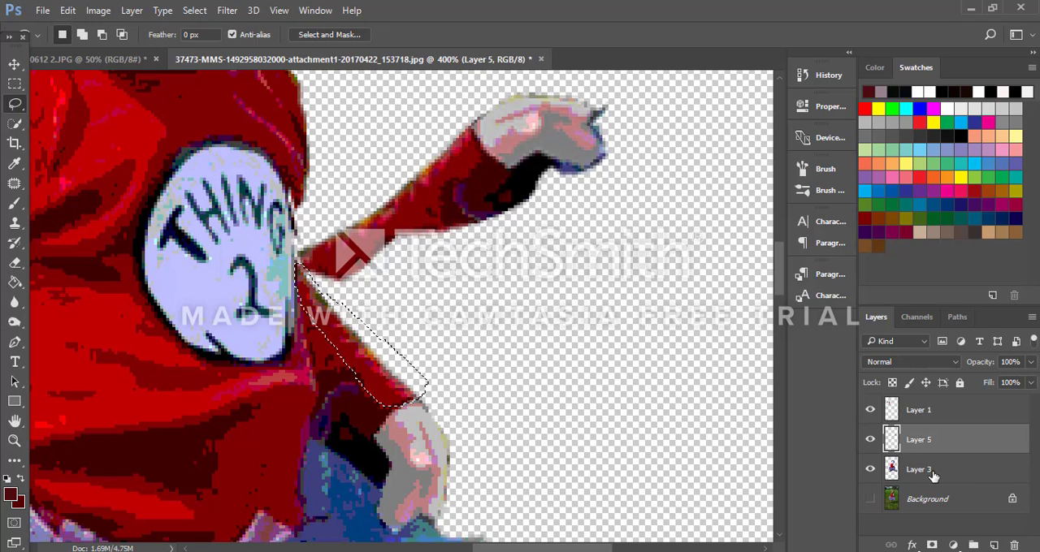
pyautogui.click(932, 477)
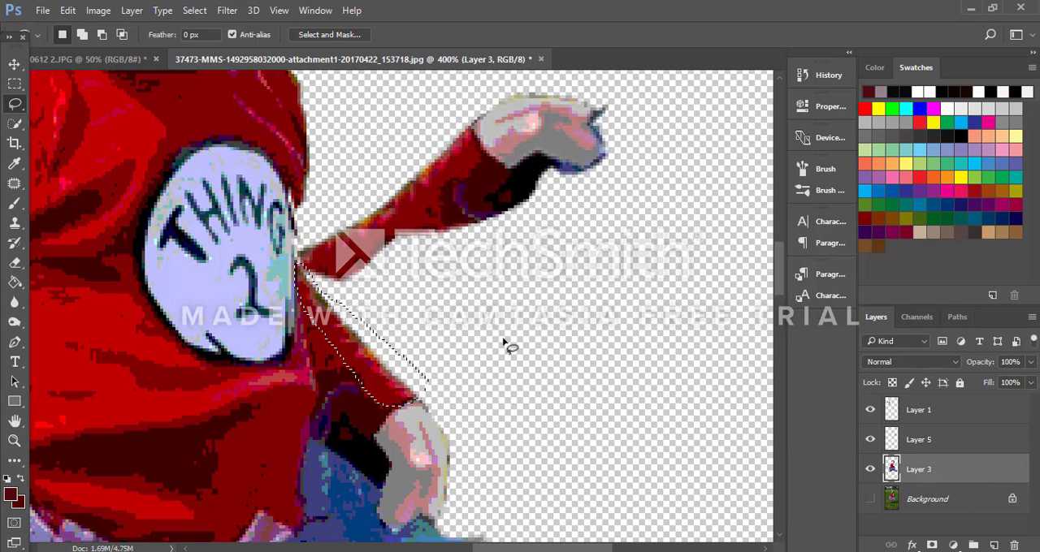
pyautogui.hotkey('ctrl', 'j')
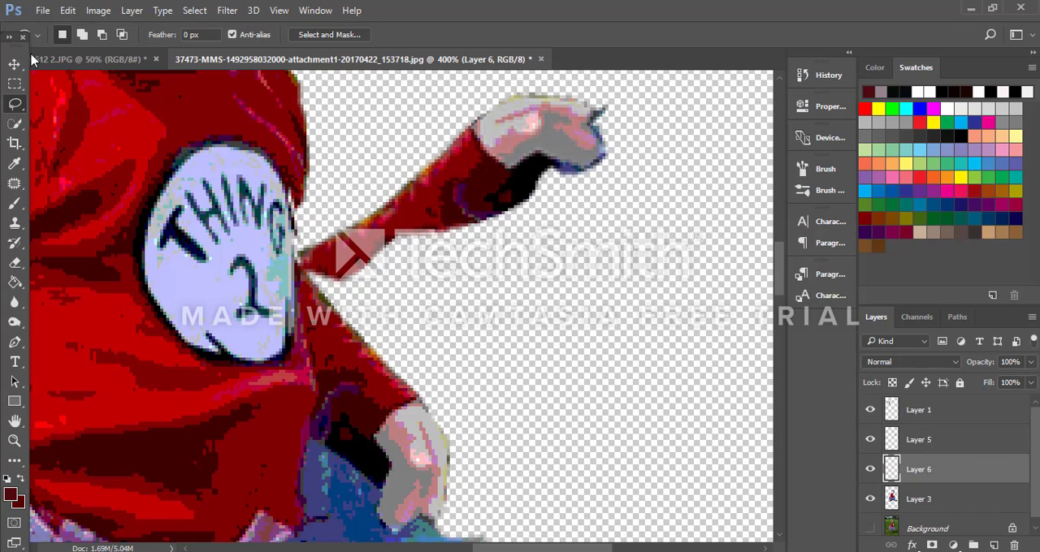
# Step: Move and rotate the copied sleeve strip so it forms the raised arm's lower edge between the forearm and the shirt
pyautogui.click(14, 63)
pyautogui.moveTo(397, 350); pyautogui.dragTo(557, 304)
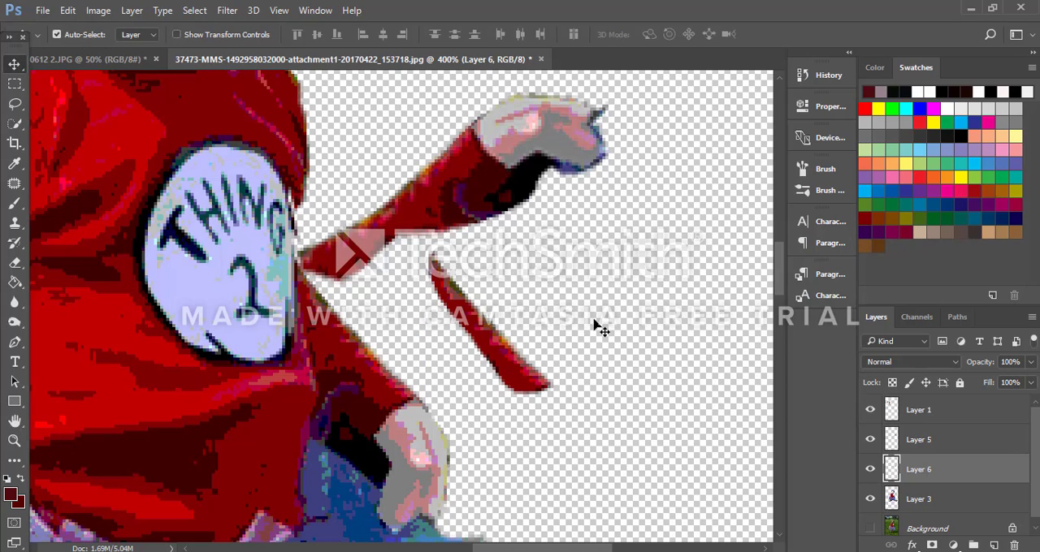
pyautogui.hotkey('ctrl', 't')
pyautogui.moveTo(588, 410); pyautogui.dragTo(396, 405)
pyautogui.moveTo(493, 299); pyautogui.dragTo(409, 259)
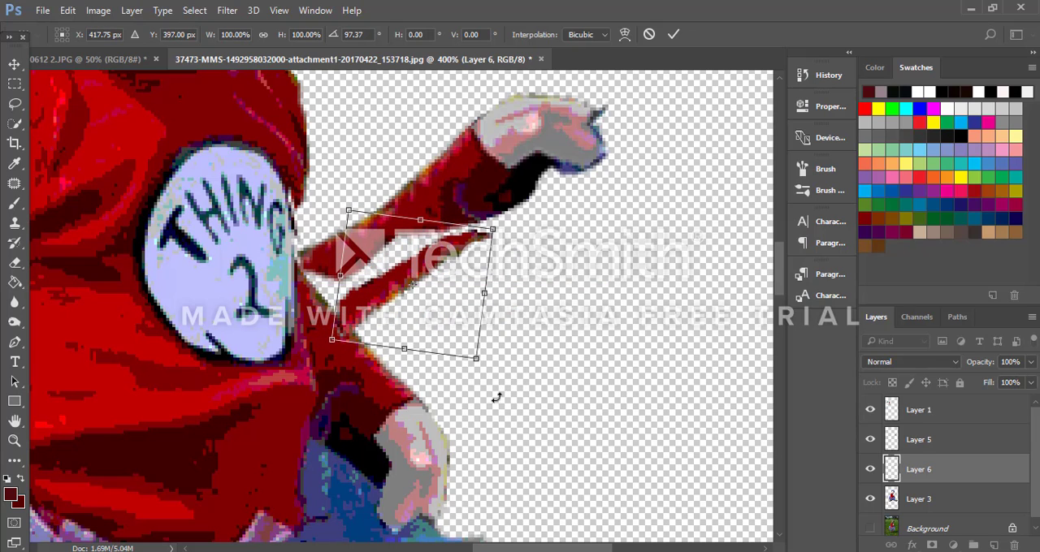
pyautogui.moveTo(495, 398); pyautogui.dragTo(512, 365)
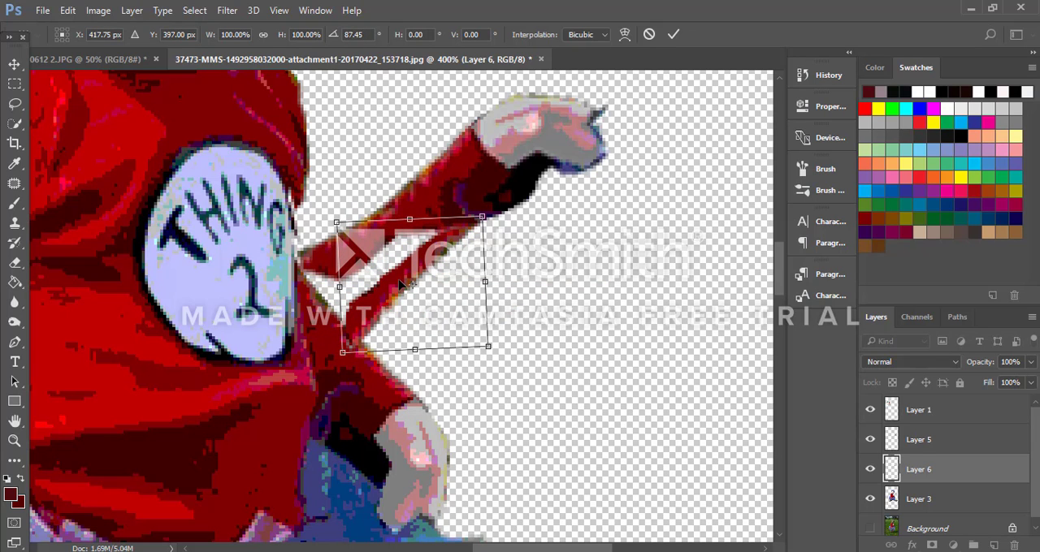
pyautogui.moveTo(508, 357); pyautogui.dragTo(506, 336)
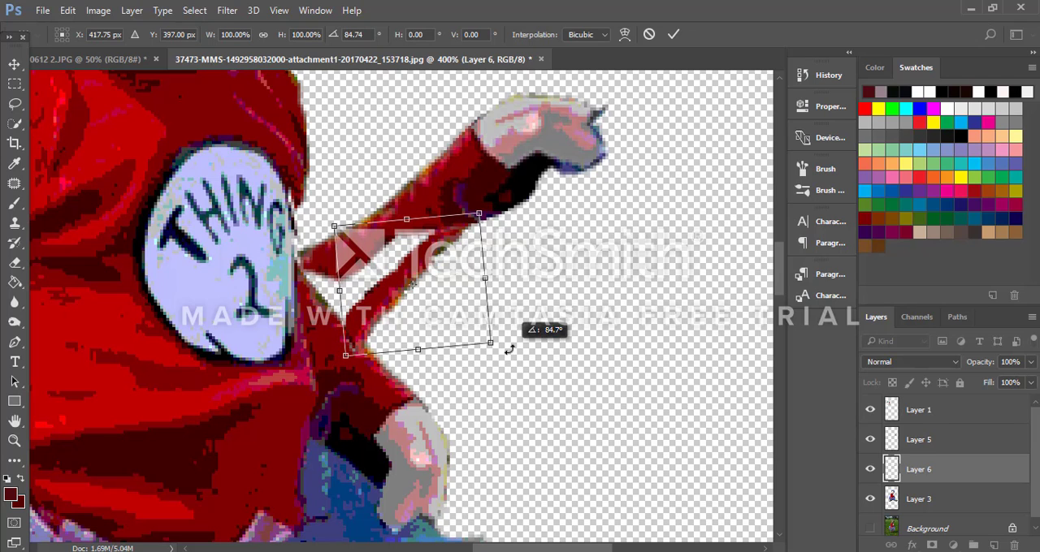
pyautogui.moveTo(385, 327)
pyautogui.mouseDown()
pyautogui.moveTo(388, 317)
pyautogui.moveTo(372, 335)
pyautogui.mouseUp()
pyautogui.moveTo(496, 213); pyautogui.dragTo(500, 219)
pyautogui.moveTo(443, 256); pyautogui.dragTo(447, 245)
pyautogui.click(673, 34)
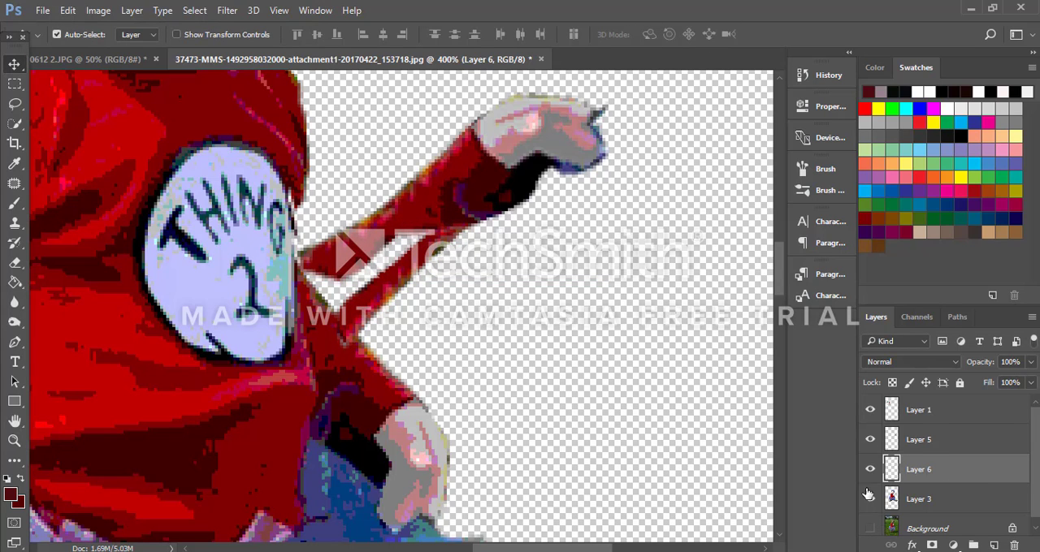
# Step: Merge the raised arm's visible layers into one while Layer 3 and Layer 1 are hidden, and show Layer 3 again
pyautogui.click(869, 500)
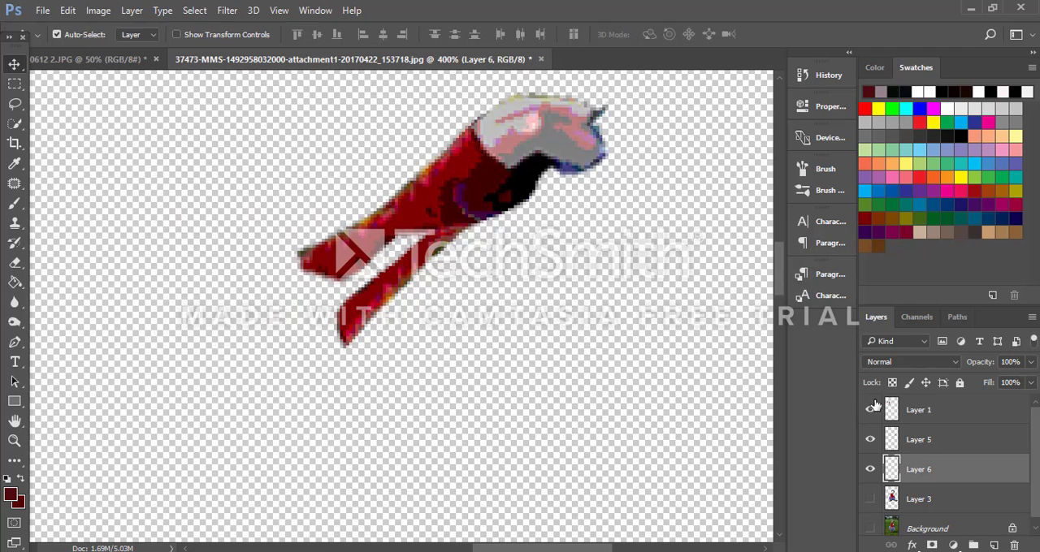
pyautogui.hotkey('ctrl', 'shift', 'e')
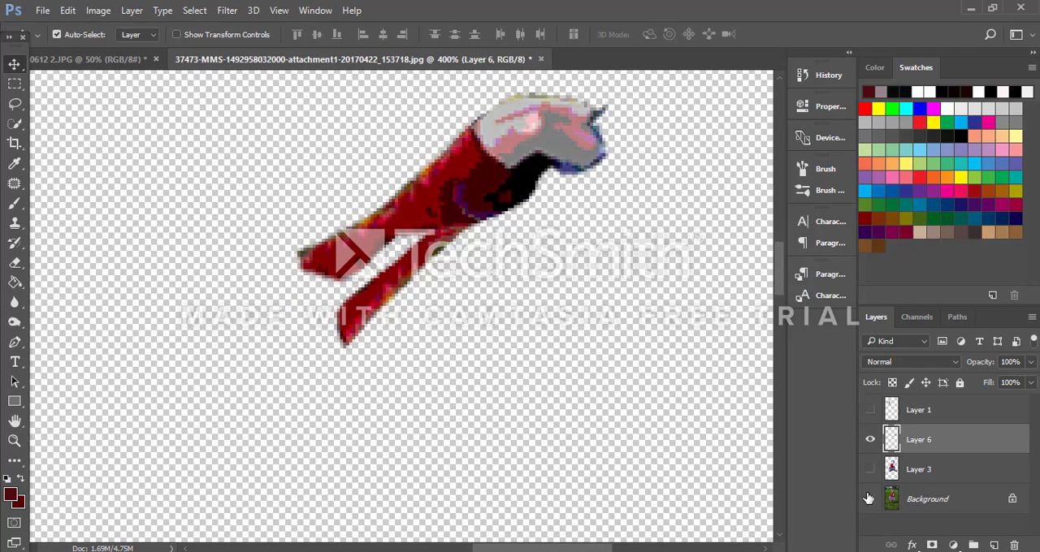
pyautogui.click(870, 470)
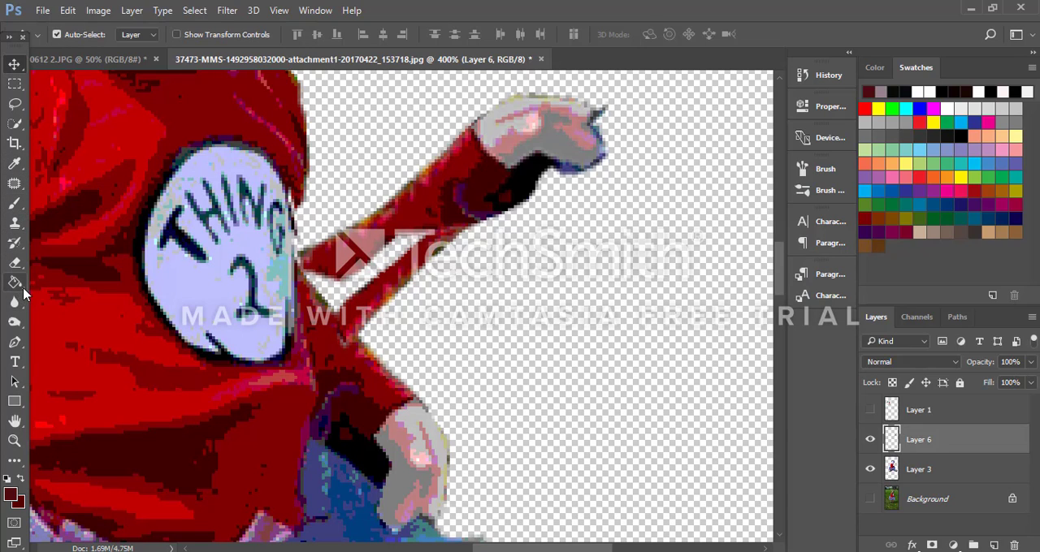
# Step: Fill the gap between the raised arm's sleeve strips on Layer 6 with red sampled from the sleeve, using a 6 px brush
pyautogui.click(13, 207)
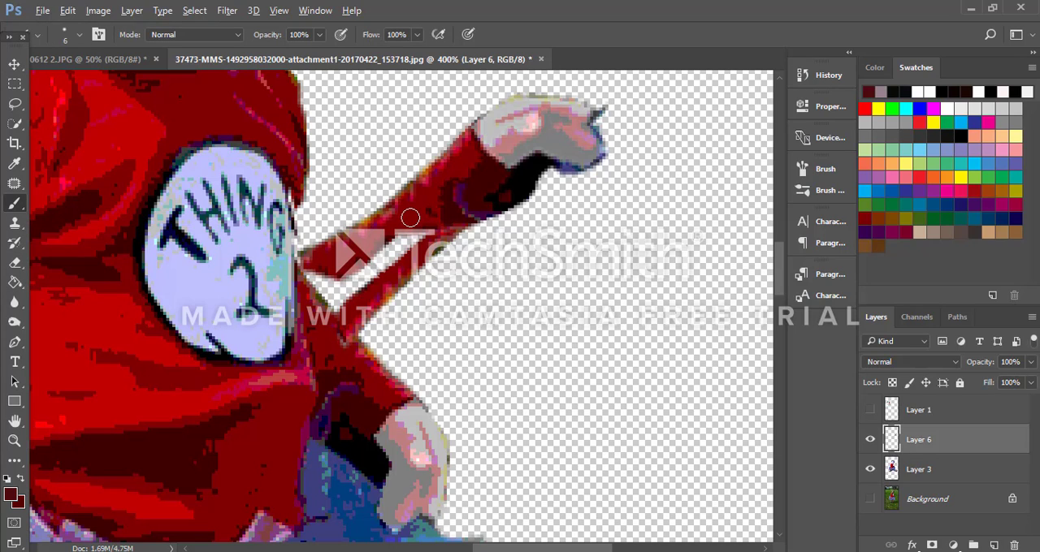
pyautogui.keyDown('alt'); pyautogui.click(410, 218); pyautogui.keyUp('alt')
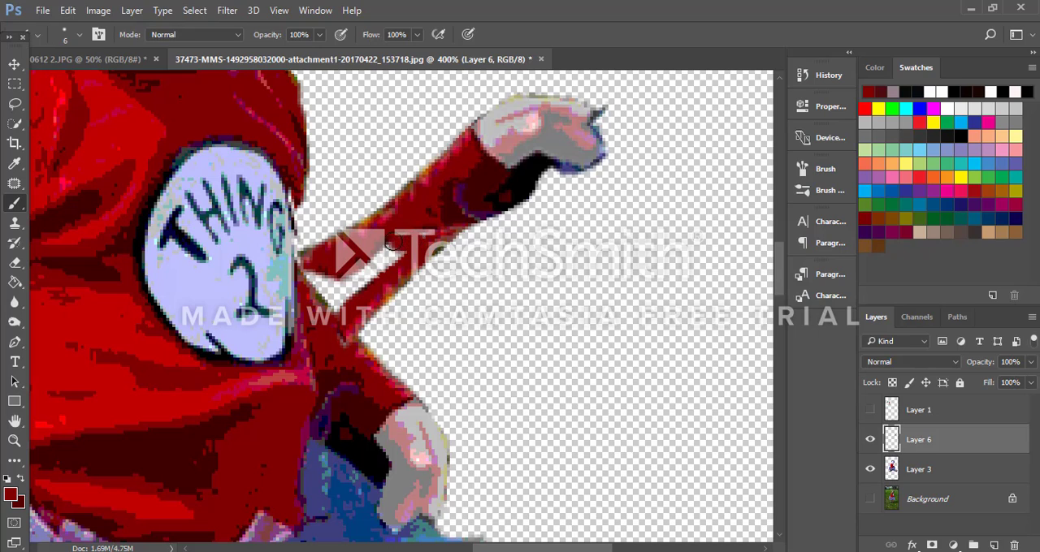
pyautogui.moveTo(392, 261)
pyautogui.mouseDown()
pyautogui.moveTo(339, 303)
pyautogui.moveTo(325, 281)
pyautogui.moveTo(311, 279)
pyautogui.moveTo(324, 296)
pyautogui.moveTo(346, 293)
pyautogui.moveTo(339, 283)
pyautogui.moveTo(386, 248)
pyautogui.mouseUp()
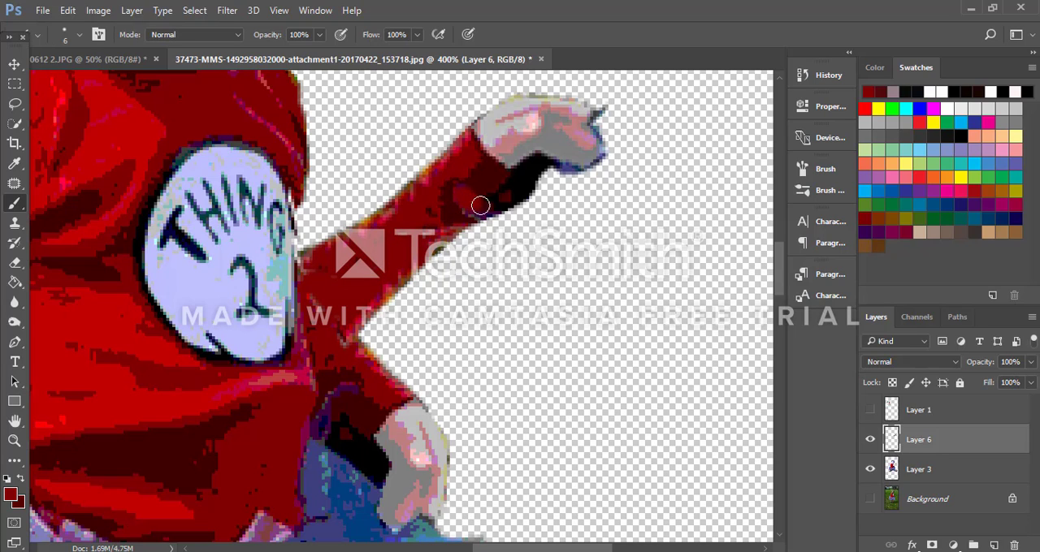
# Step: Paint over the purple line on the raised forearm and shade the arm's lower edge with dark maroon sampled from the sleeve
pyautogui.moveTo(456, 198); pyautogui.dragTo(488, 192)
pyautogui.keyDown('alt'); pyautogui.click(480, 192); pyautogui.keyUp('alt')
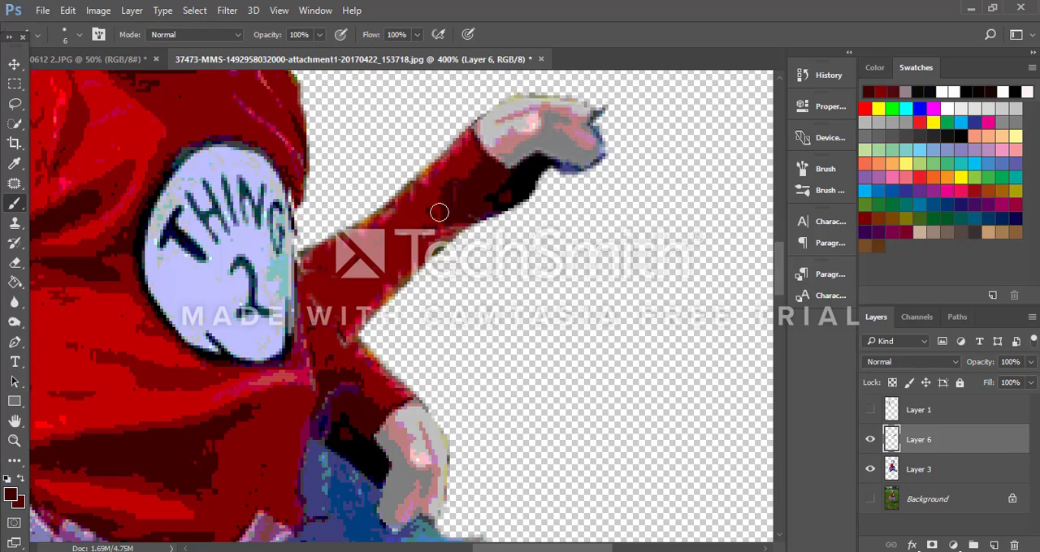
pyautogui.moveTo(348, 329); pyautogui.dragTo(390, 281)
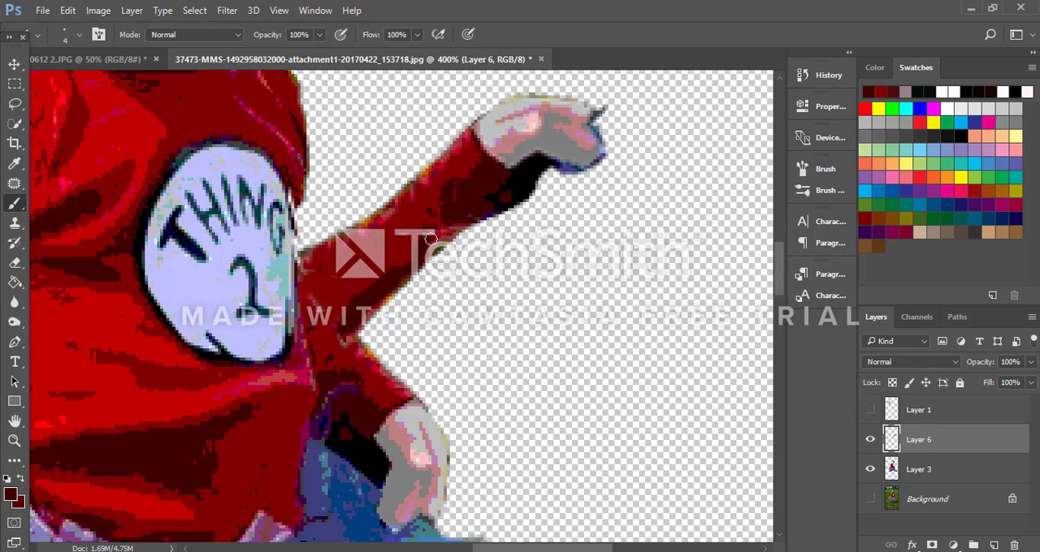
pyautogui.moveTo(458, 228)
pyautogui.mouseDown()
pyautogui.moveTo(431, 244)
pyautogui.moveTo(426, 266)
pyautogui.moveTo(358, 328)
pyautogui.mouseUp()
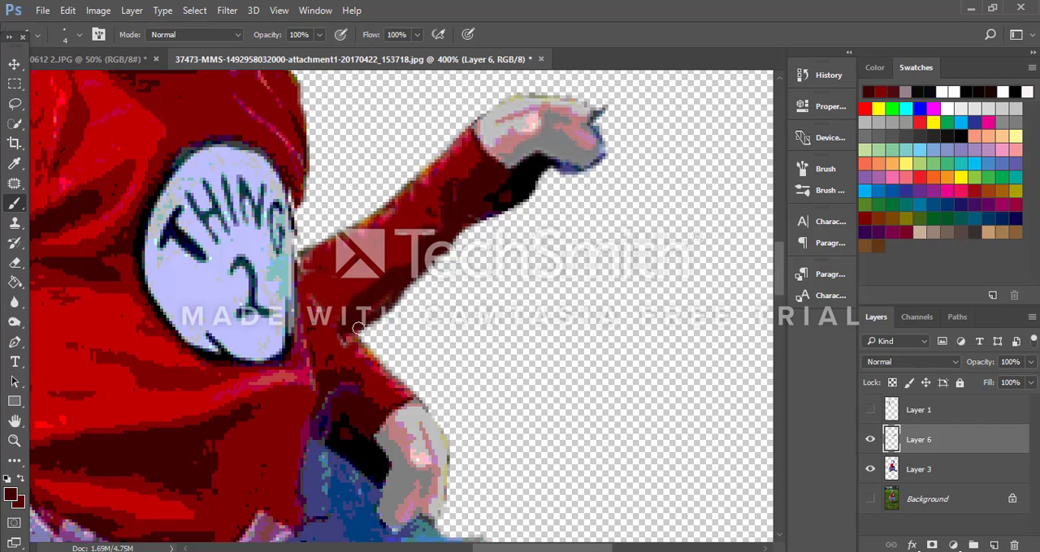
# Step: Erase the black bulge beneath the raised arm's cuff on Layer 6 with a 20 px eraser
pyautogui.scroll(5, 529, 230)
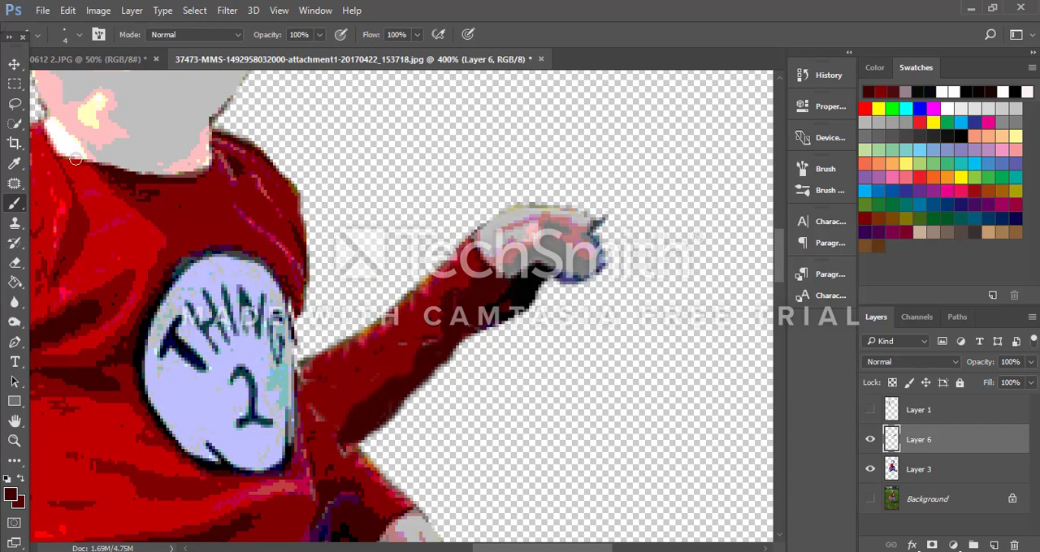
pyautogui.click(14, 263)
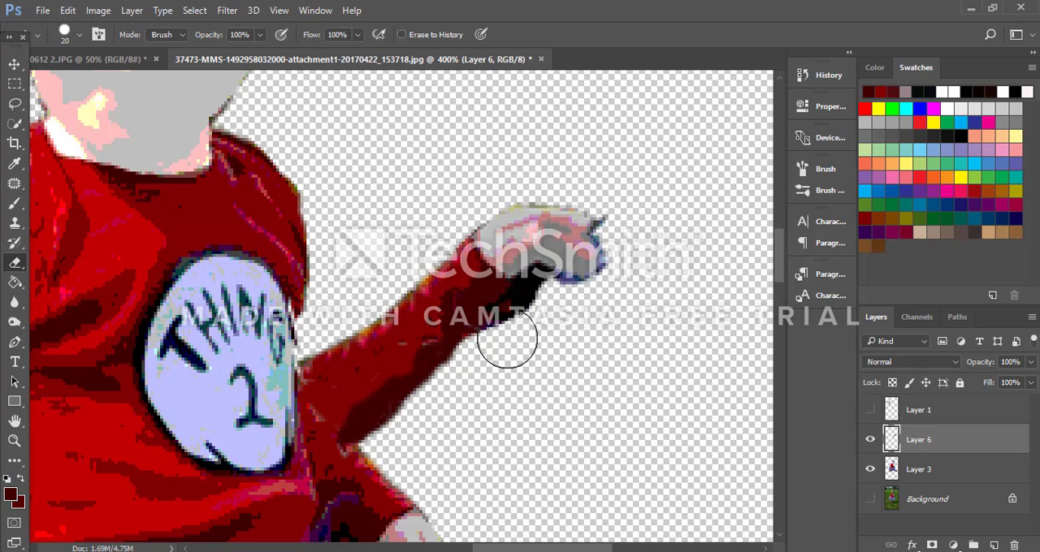
pyautogui.moveTo(507, 338)
pyautogui.mouseDown()
pyautogui.moveTo(531, 339)
pyautogui.moveTo(524, 333)
pyautogui.mouseUp()
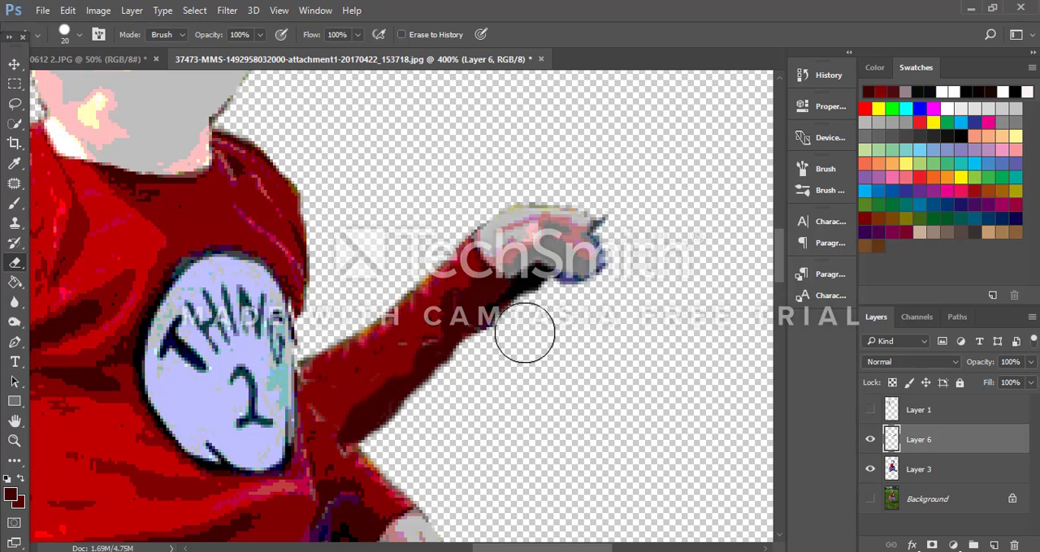
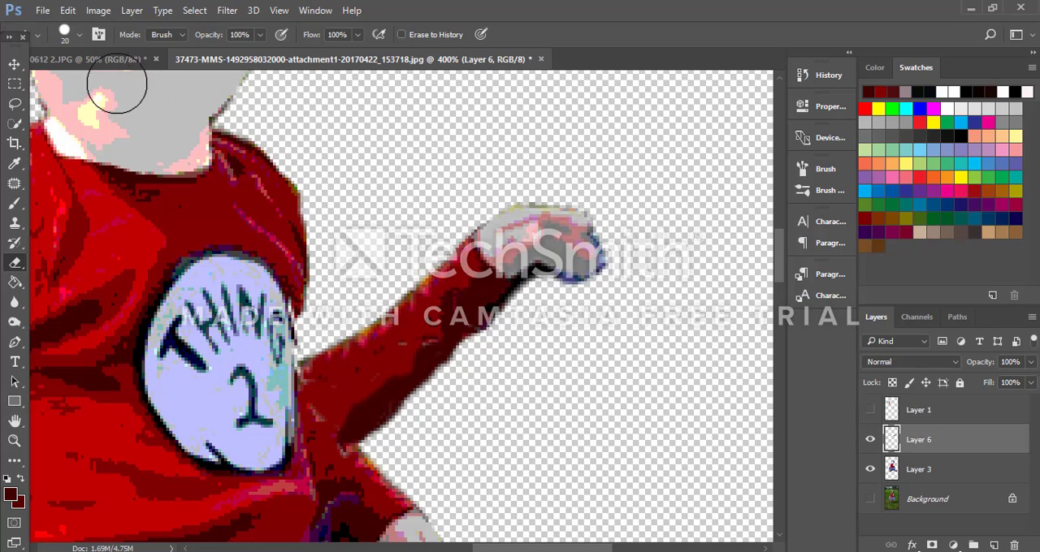
# Step: Lasso the fingertips of the raised hand on Layer 6 and copy them to a new layer
pyautogui.click(15, 103)
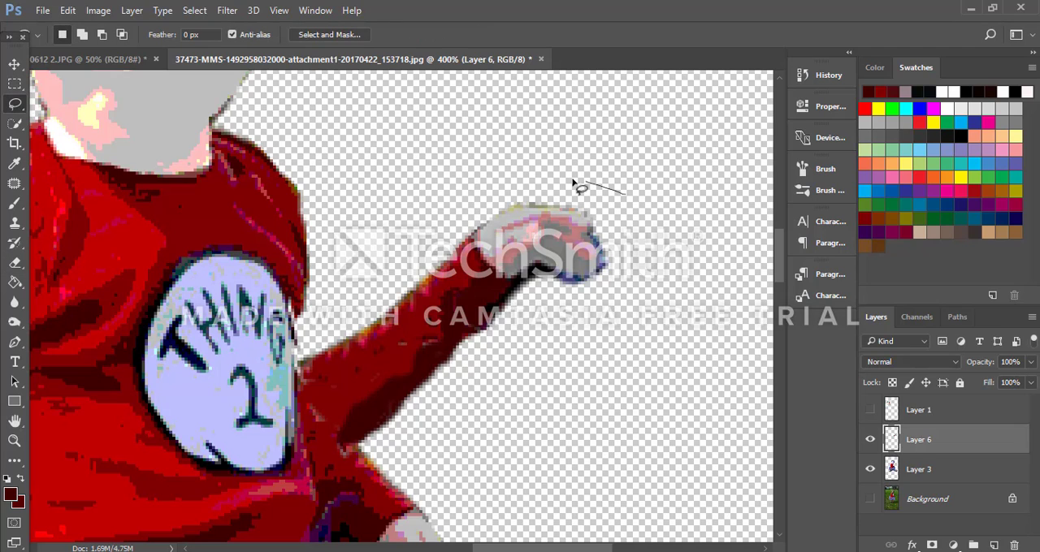
pyautogui.moveTo(537, 281)
pyautogui.mouseDown()
pyautogui.moveTo(565, 309)
pyautogui.moveTo(607, 293)
pyautogui.mouseUp()
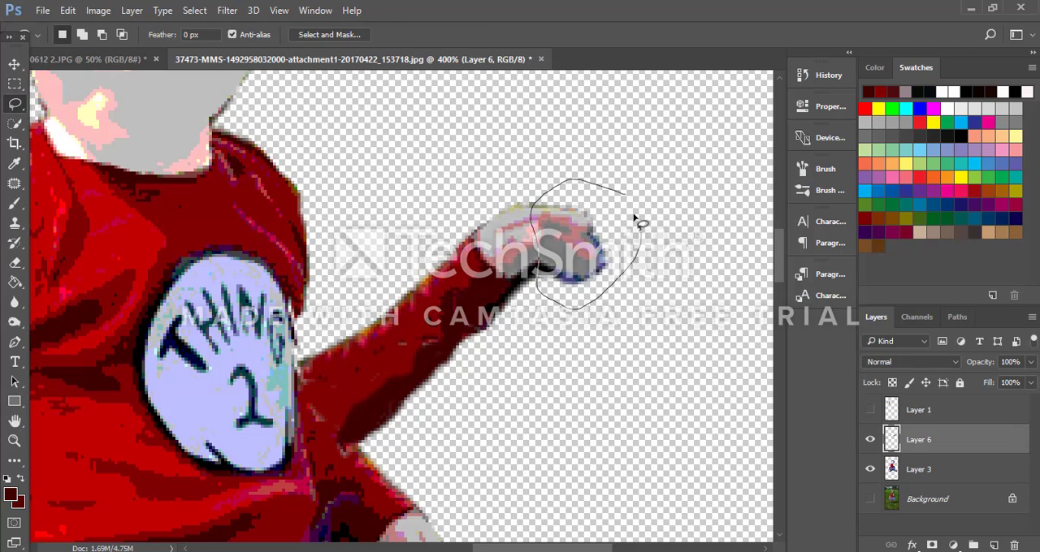
pyautogui.moveTo(621, 203); pyautogui.dragTo(622, 202)
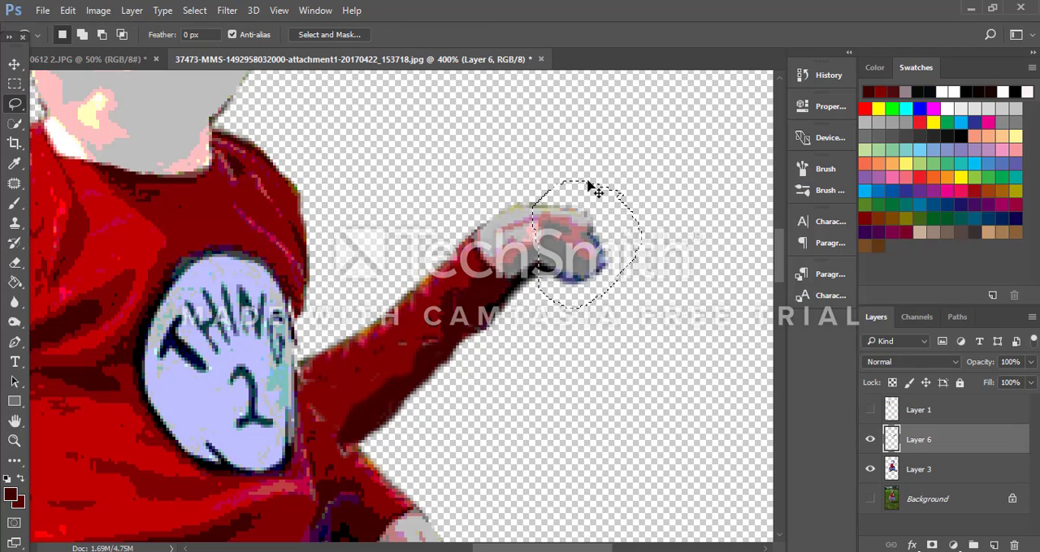
pyautogui.hotkey('ctrl', 'j')
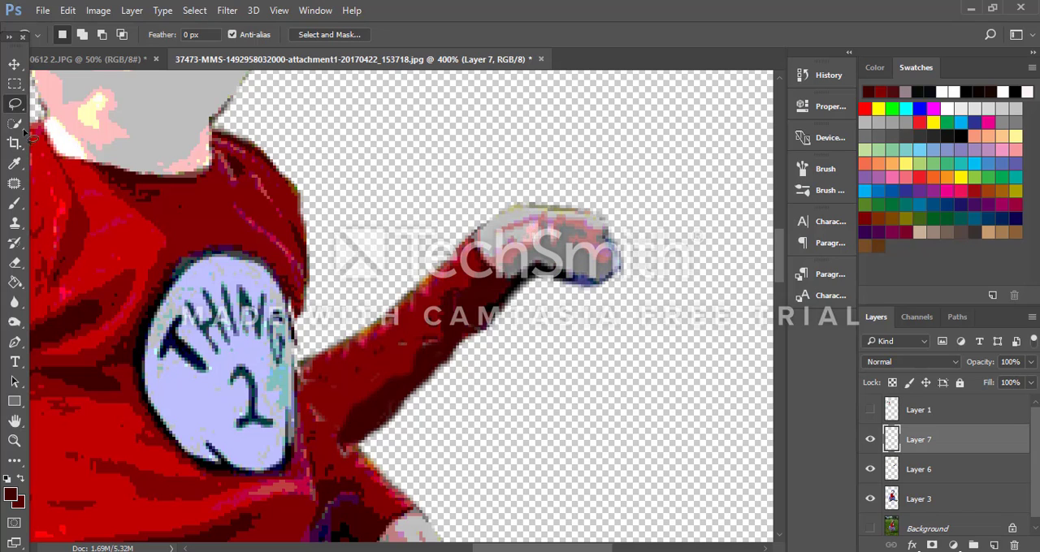
# Step: Rotate the copied fingertips on Layer 7 about 92° and place them over the palm to form a fist
pyautogui.click(15, 64)
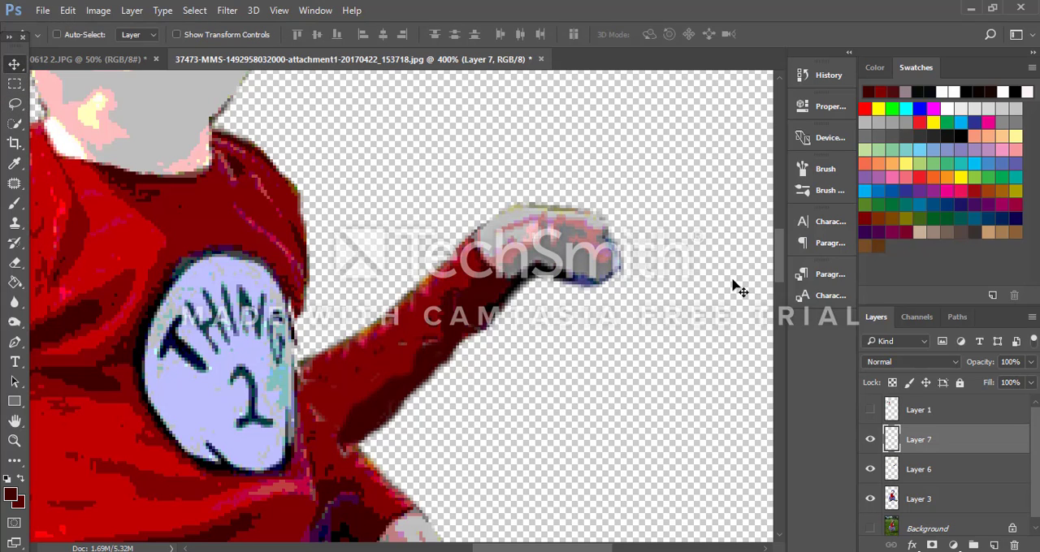
pyautogui.hotkey('ctrl', 't')
pyautogui.moveTo(629, 309); pyautogui.dragTo(593, 340)
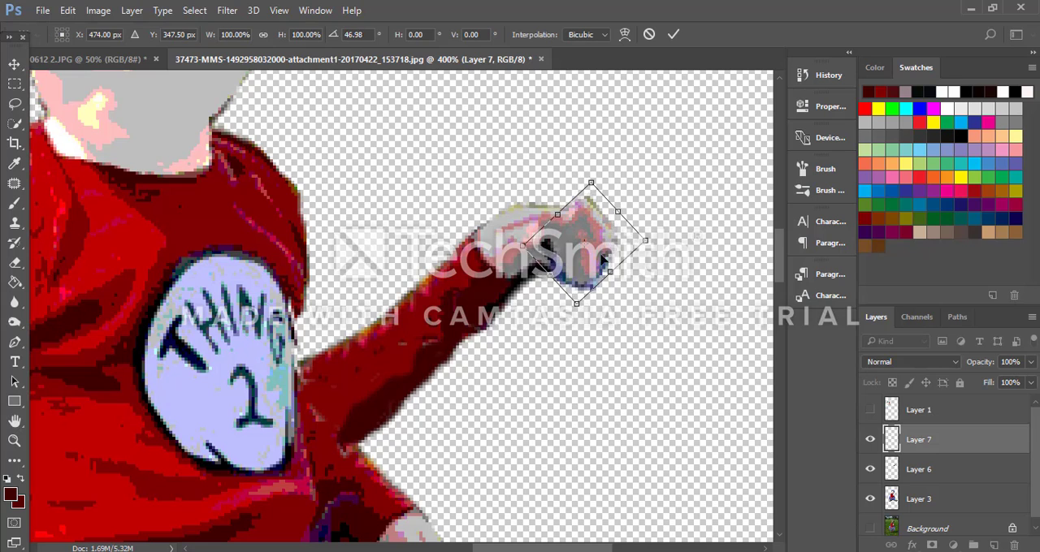
pyautogui.moveTo(603, 259); pyautogui.dragTo(585, 281)
pyautogui.moveTo(654, 264); pyautogui.dragTo(642, 302)
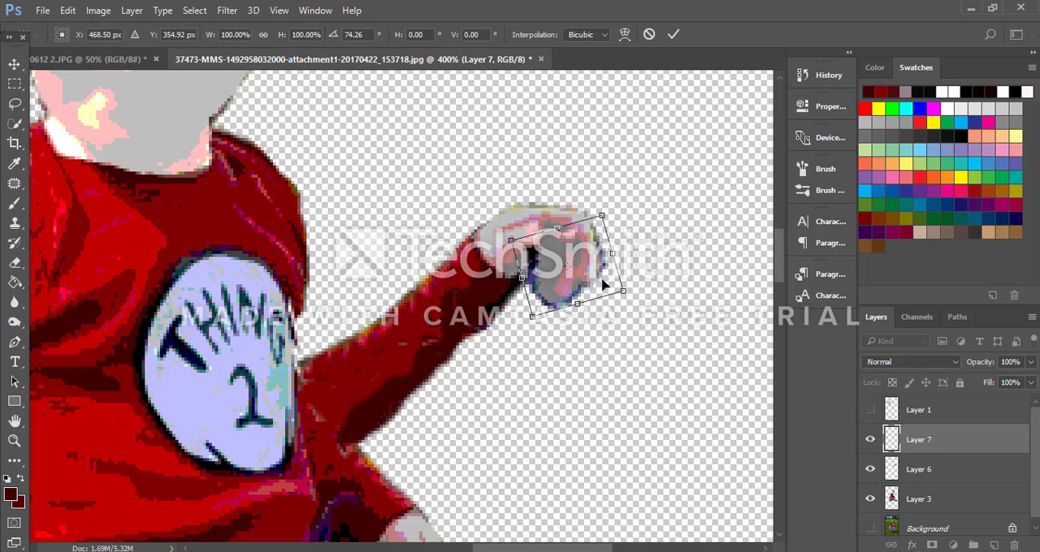
pyautogui.moveTo(578, 255); pyautogui.dragTo(584, 254)
pyautogui.moveTo(661, 302); pyautogui.dragTo(633, 321)
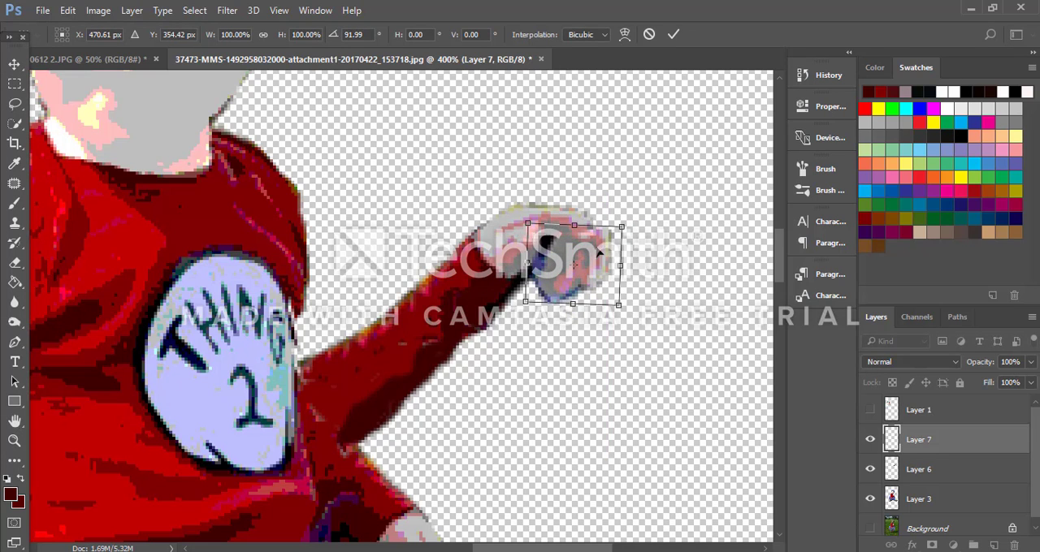
pyautogui.moveTo(599, 254); pyautogui.dragTo(565, 244)
pyautogui.click(674, 34)
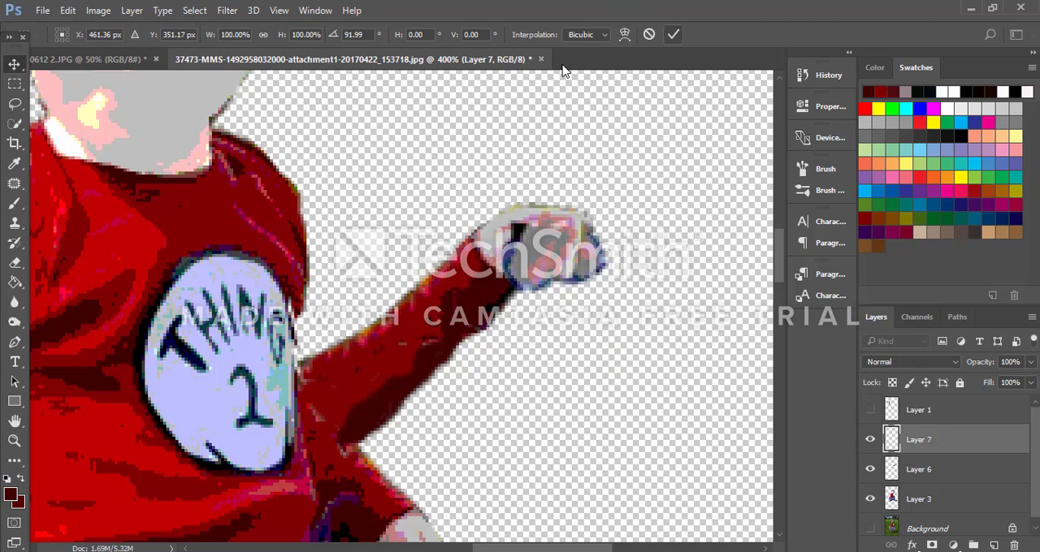
# Step: Erase the old blue fingertips on Layer 6 that stick out beyond the fist, reducing the eraser to 10 px
pyautogui.click(957, 504)
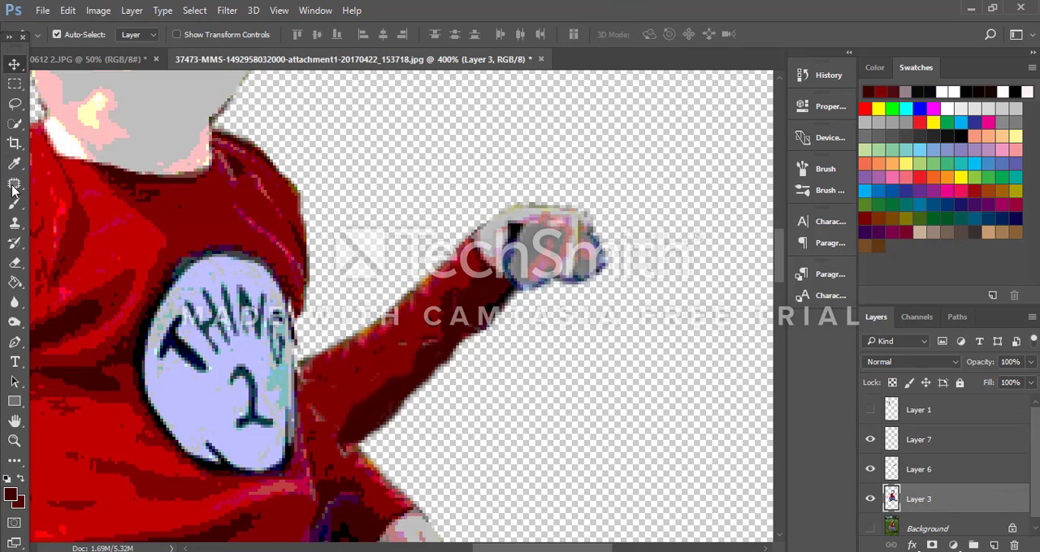
pyautogui.click(13, 269)
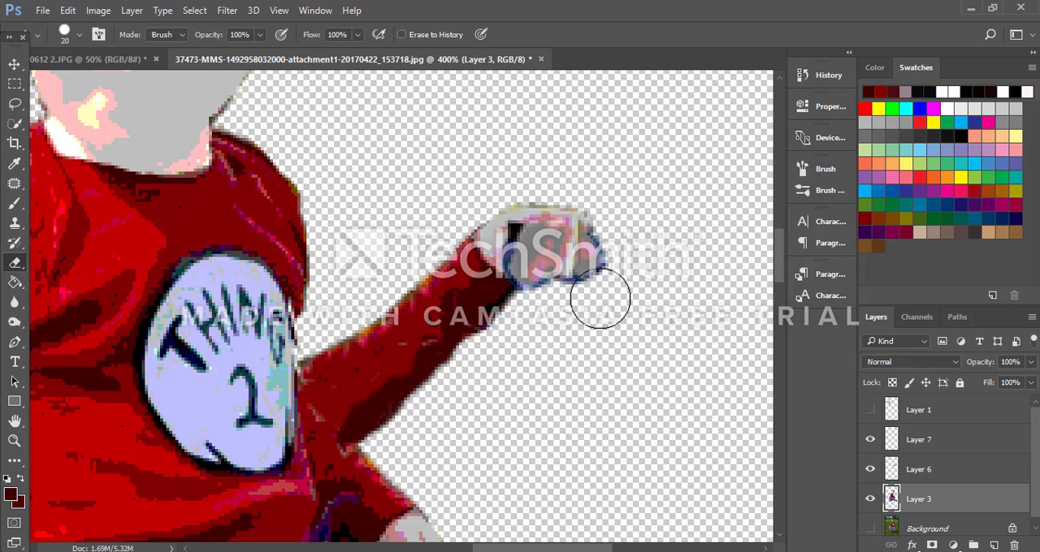
pyautogui.scroll(-1, 949, 495)
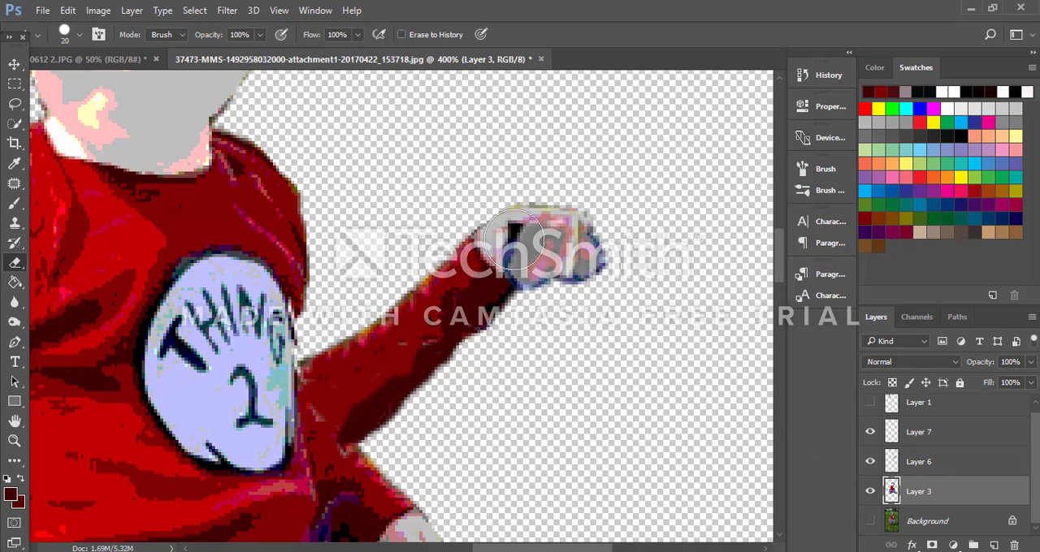
pyautogui.click(929, 463)
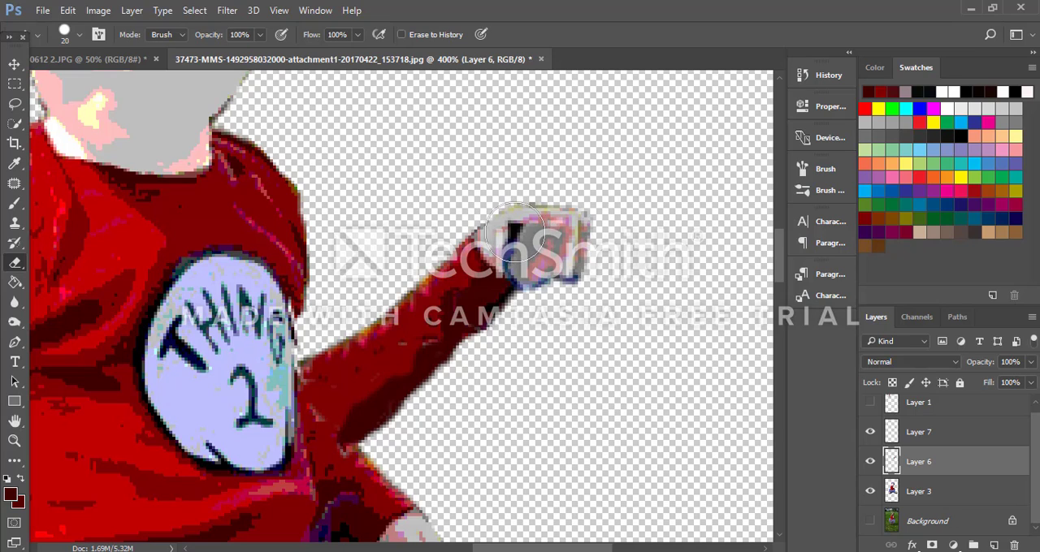
pyautogui.press('[')
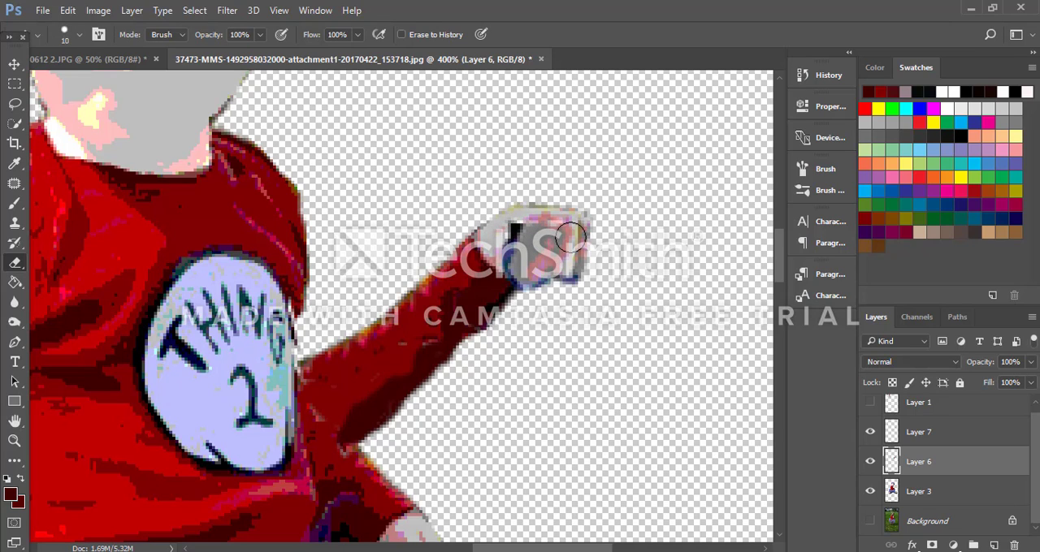
pyautogui.hotkey('ctrl', 'z')
# Step: Erase the black patch from the fist on Layer 7 and the leftover dark finger edge on Layer 6
pyautogui.click(937, 403)
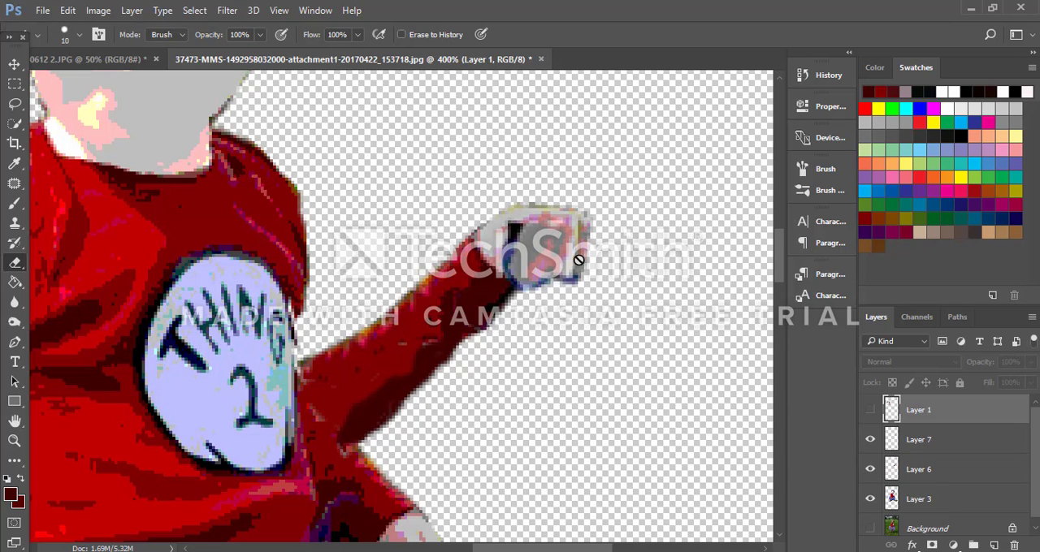
pyautogui.click(921, 440)
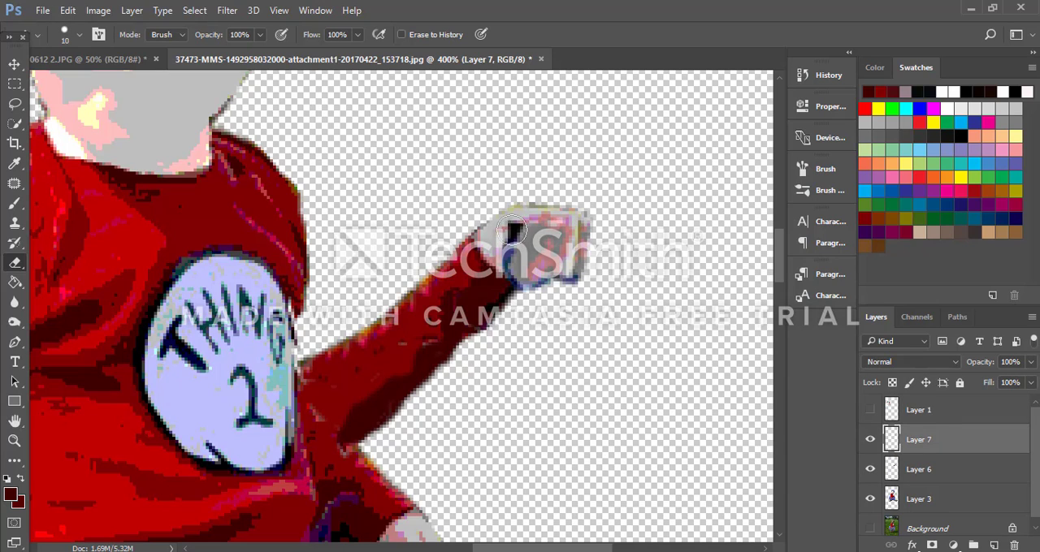
pyautogui.click(513, 231)
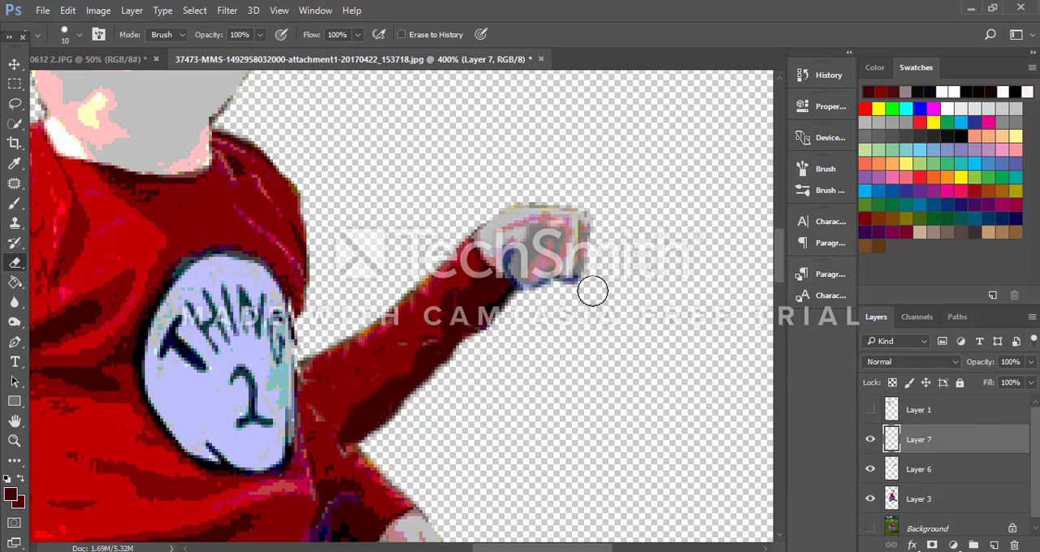
pyautogui.click(909, 471)
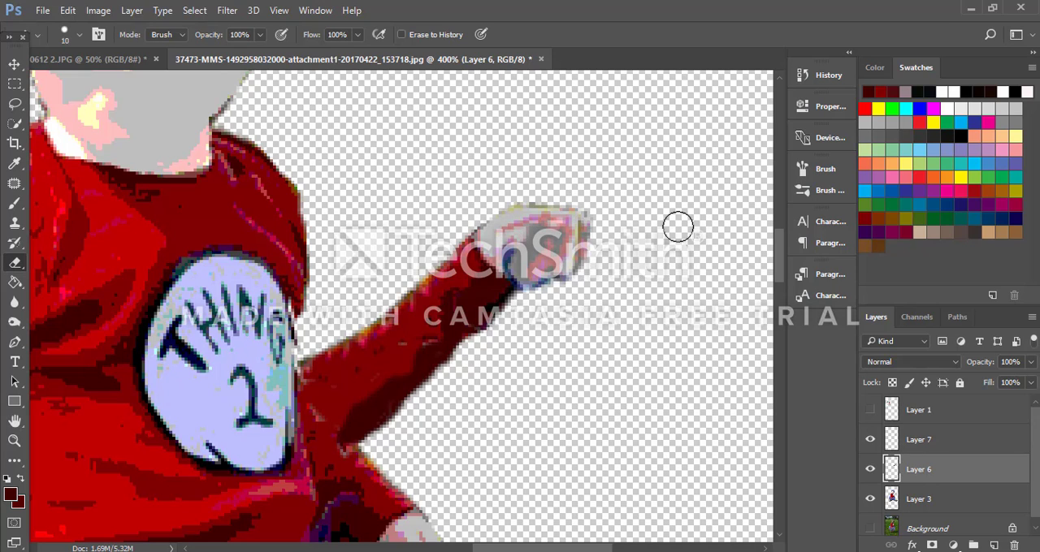
# Step: Erase the original lowered forearm and hand above the tutu on Layer 3 with the 10 px eraser
pyautogui.scroll(-1, 703, 216)
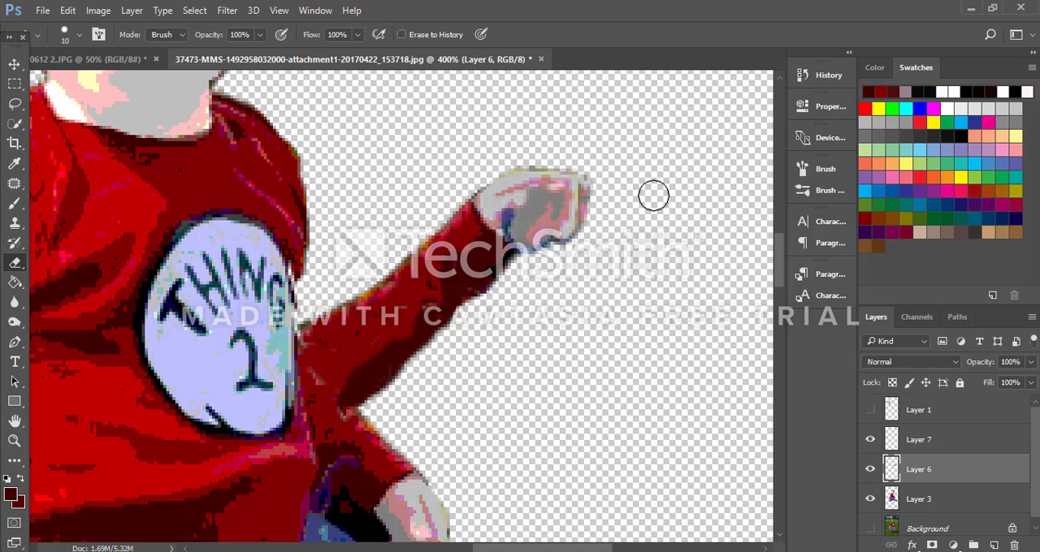
pyautogui.scroll(-4, 648, 177)
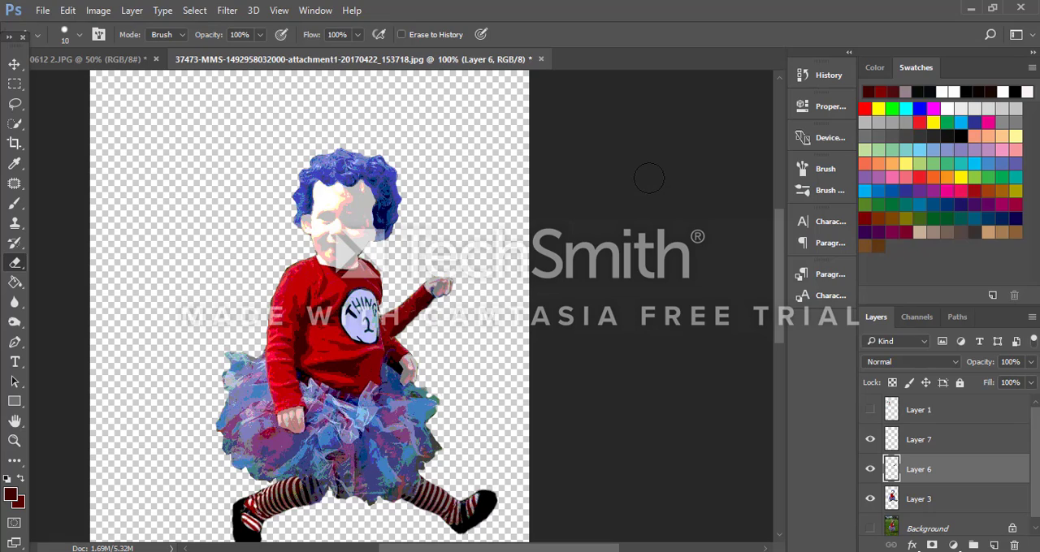
pyautogui.scroll(4, 649, 177)
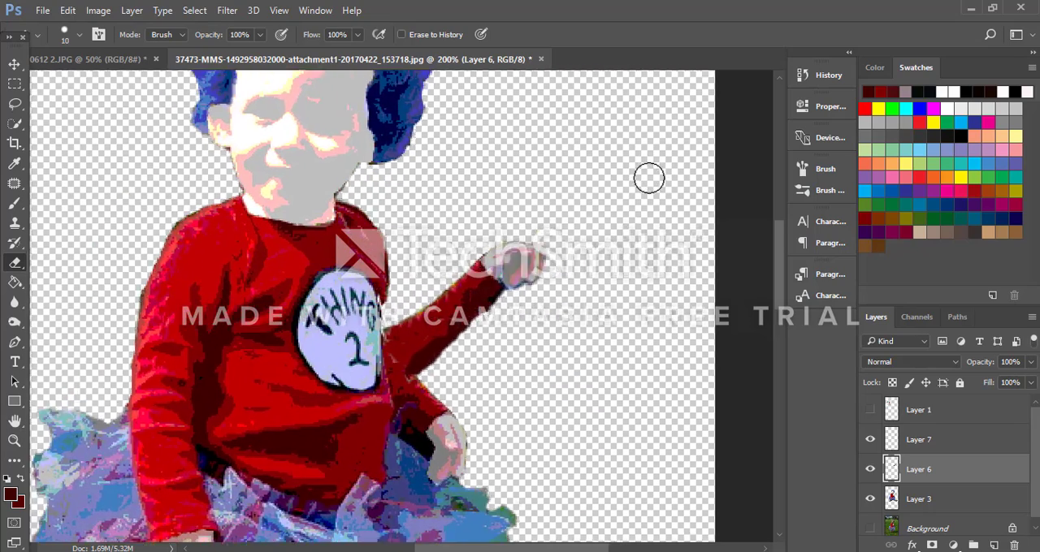
pyautogui.scroll(-5, 512, 186)
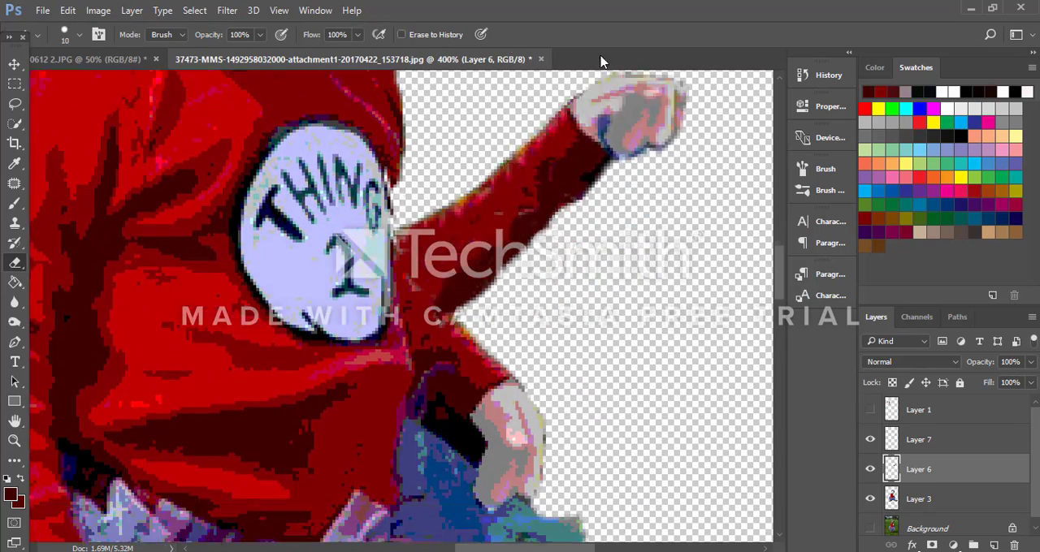
pyautogui.click(921, 501)
pyautogui.moveTo(513, 363)
pyautogui.mouseDown()
pyautogui.moveTo(541, 408)
pyautogui.moveTo(508, 412)
pyautogui.moveTo(540, 433)
pyautogui.moveTo(462, 396)
pyautogui.moveTo(473, 392)
pyautogui.moveTo(457, 381)
pyautogui.moveTo(542, 447)
pyautogui.moveTo(494, 386)
pyautogui.moveTo(464, 368)
pyautogui.moveTo(441, 373)
pyautogui.moveTo(429, 305)
pyautogui.moveTo(465, 282)
pyautogui.moveTo(492, 306)
pyautogui.moveTo(459, 329)
pyautogui.moveTo(533, 371)
pyautogui.moveTo(484, 368)
pyautogui.moveTo(564, 413)
pyautogui.moveTo(501, 353)
pyautogui.mouseUp()
pyautogui.hotkey('ctrl', 'z')
pyautogui.scroll(-3, 501, 354)
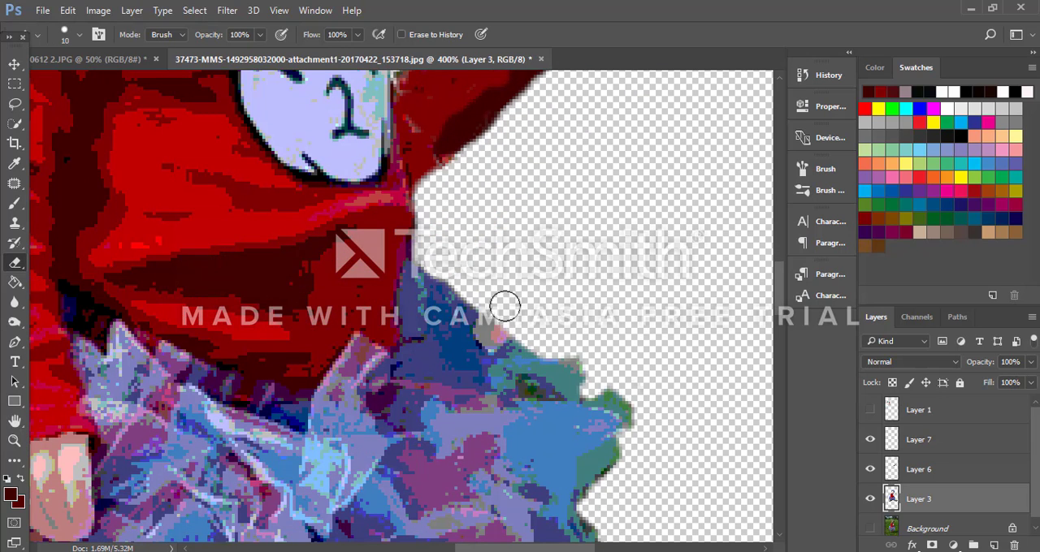
pyautogui.moveTo(478, 286)
pyautogui.mouseDown()
pyautogui.moveTo(494, 329)
pyautogui.moveTo(544, 324)
pyautogui.moveTo(626, 361)
pyautogui.moveTo(609, 377)
pyautogui.moveTo(636, 423)
pyautogui.moveTo(529, 307)
pyautogui.mouseUp()
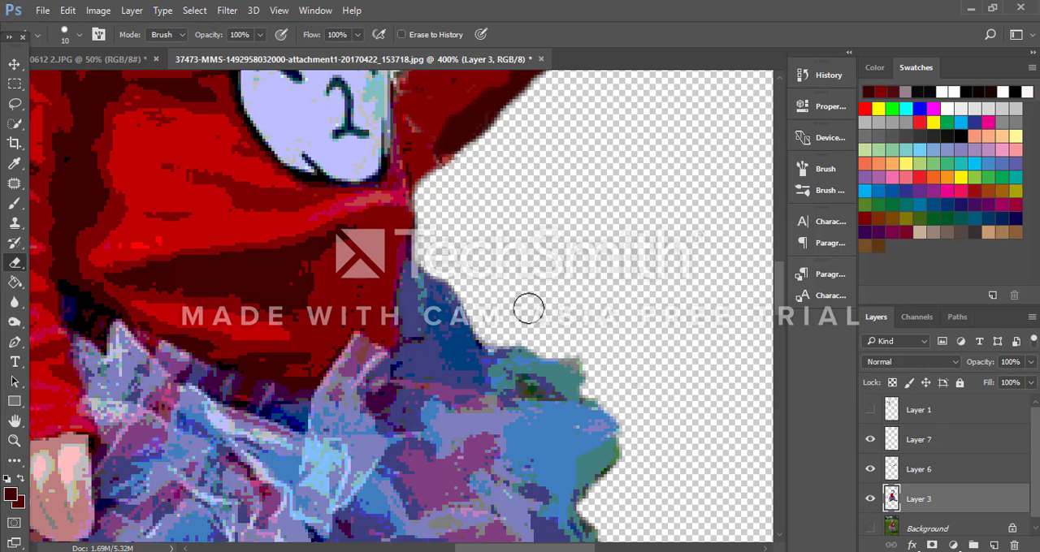
pyautogui.moveTo(459, 275)
pyautogui.mouseDown()
pyautogui.moveTo(433, 257)
pyautogui.moveTo(425, 198)
pyautogui.mouseUp()
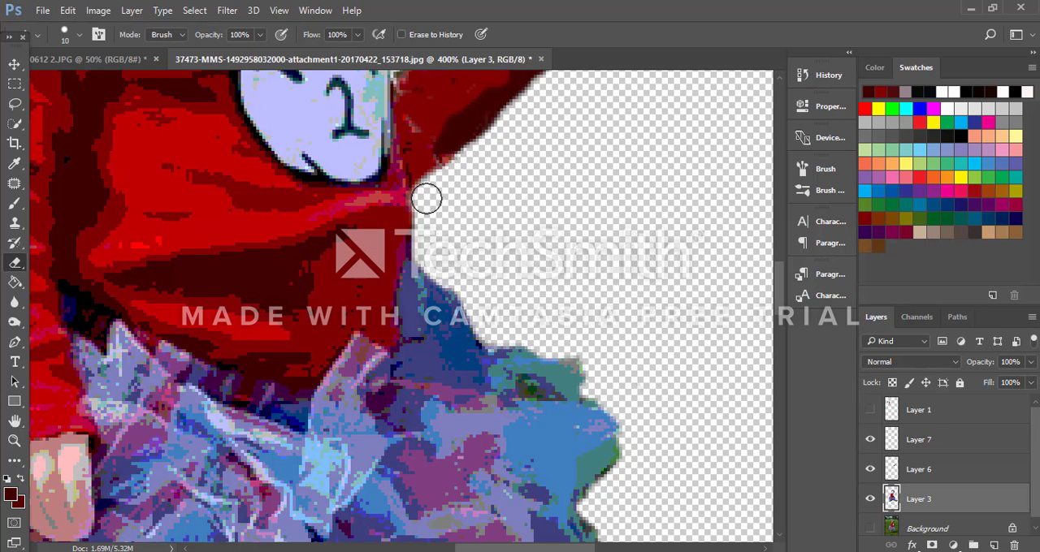
# Step: Thicken the raised arm's underside on Layer 3 with dark maroon sampled from the sleeve, using a 7 px brush
pyautogui.scroll(2, 538, 300)
pyautogui.scroll(4, 538, 300)
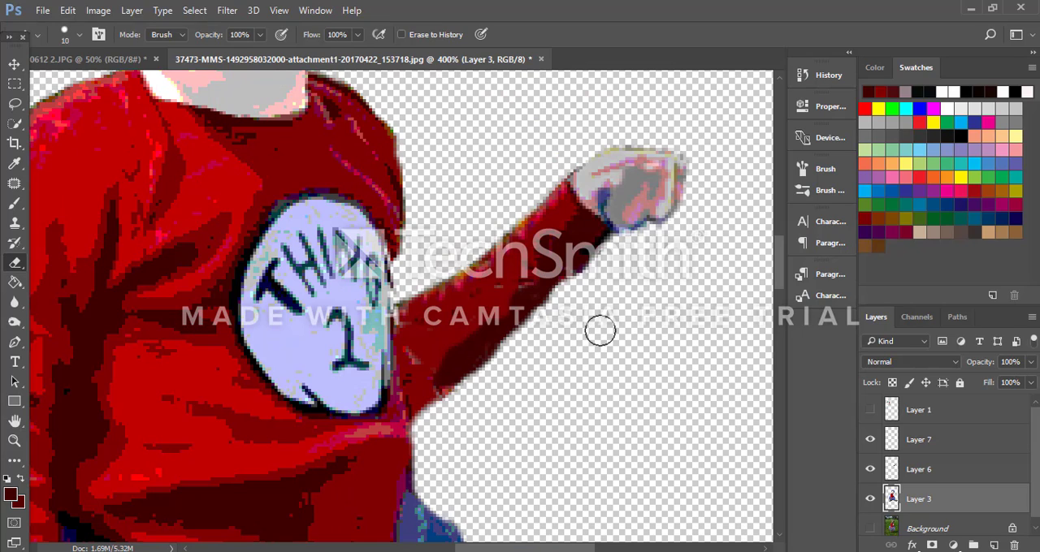
pyautogui.hotkey('ctrl', '-')
pyautogui.hotkey('ctrl', '-')
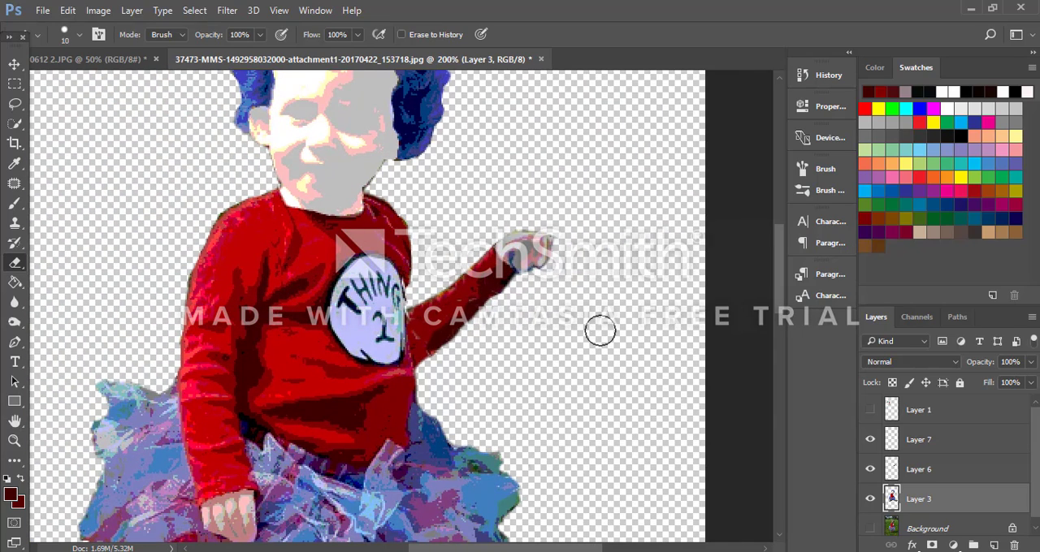
pyautogui.hotkey('ctrl', '+')
pyautogui.hotkey('ctrl', '+')
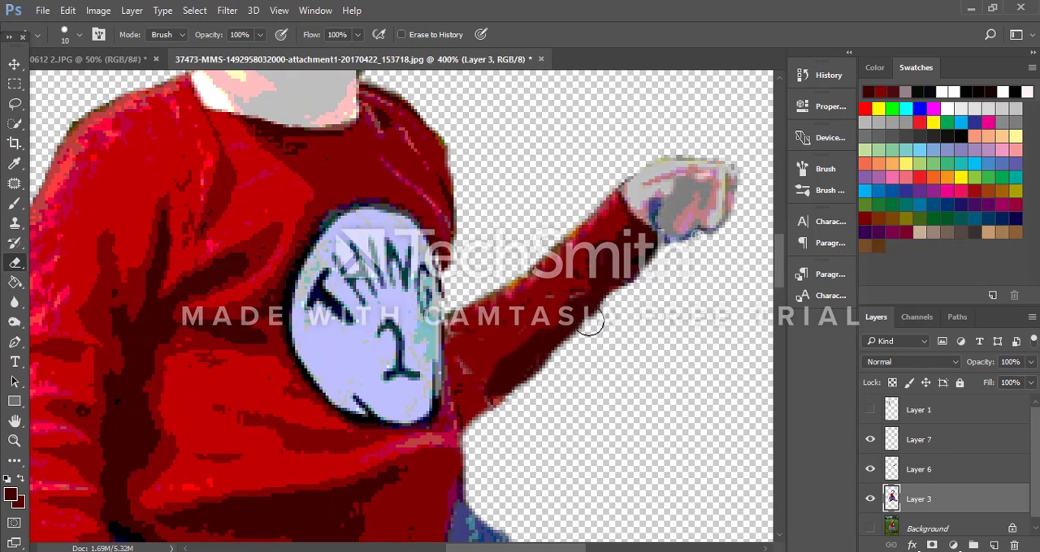
pyautogui.scroll(-2, 325, 268)
pyautogui.click(9, 206)
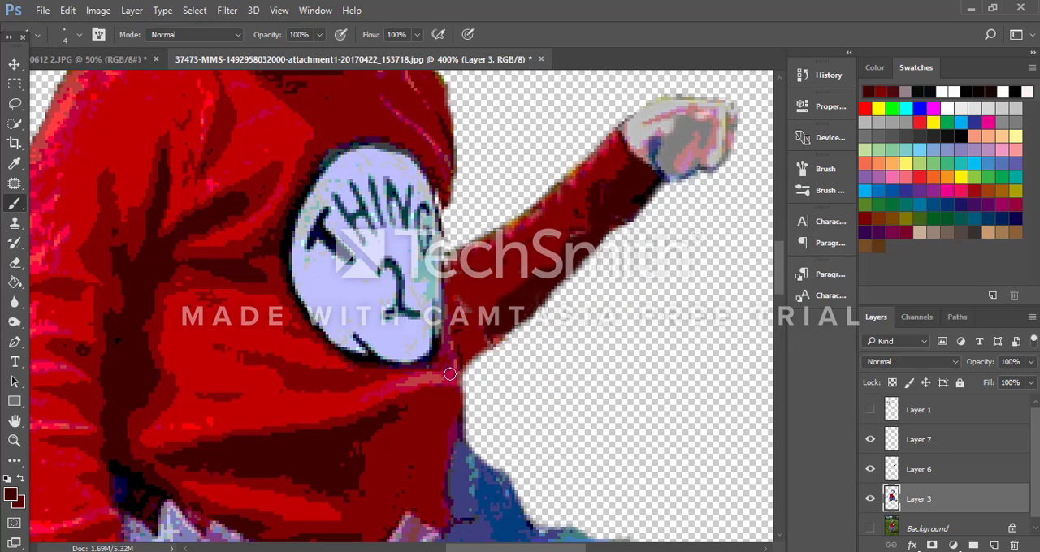
pyautogui.keyDown('alt'); pyautogui.click(541, 295); pyautogui.keyUp('alt')
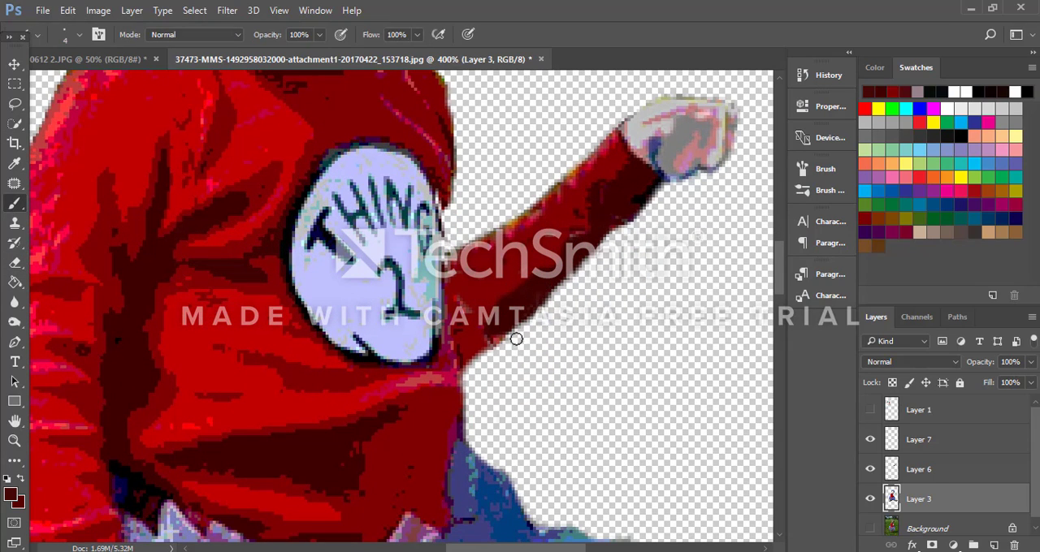
pyautogui.moveTo(644, 203)
pyautogui.mouseDown()
pyautogui.moveTo(558, 307)
pyautogui.moveTo(467, 385)
pyautogui.mouseUp()
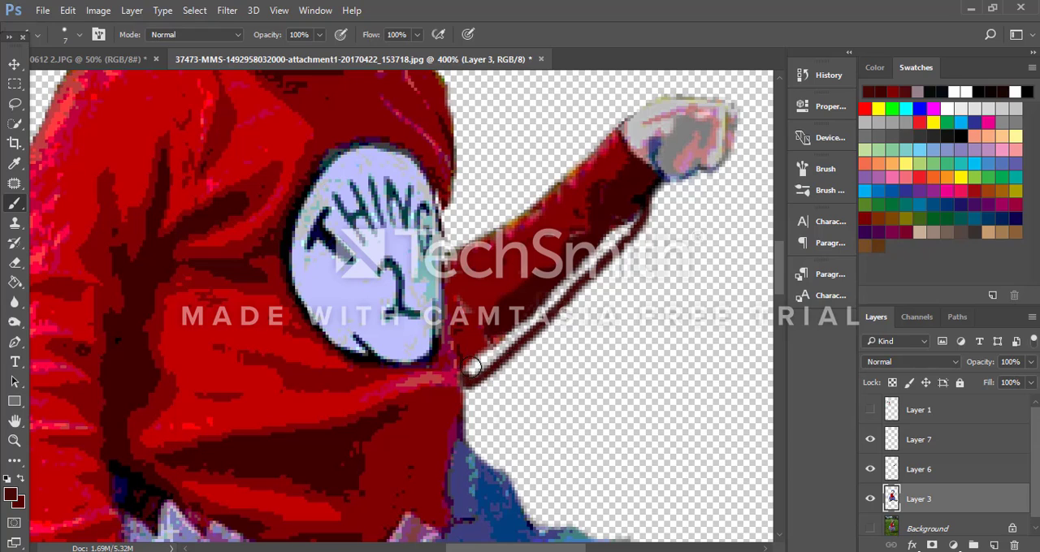
pyautogui.moveTo(481, 368)
pyautogui.mouseDown()
pyautogui.moveTo(515, 335)
pyautogui.moveTo(499, 347)
pyautogui.moveTo(630, 224)
pyautogui.mouseUp()
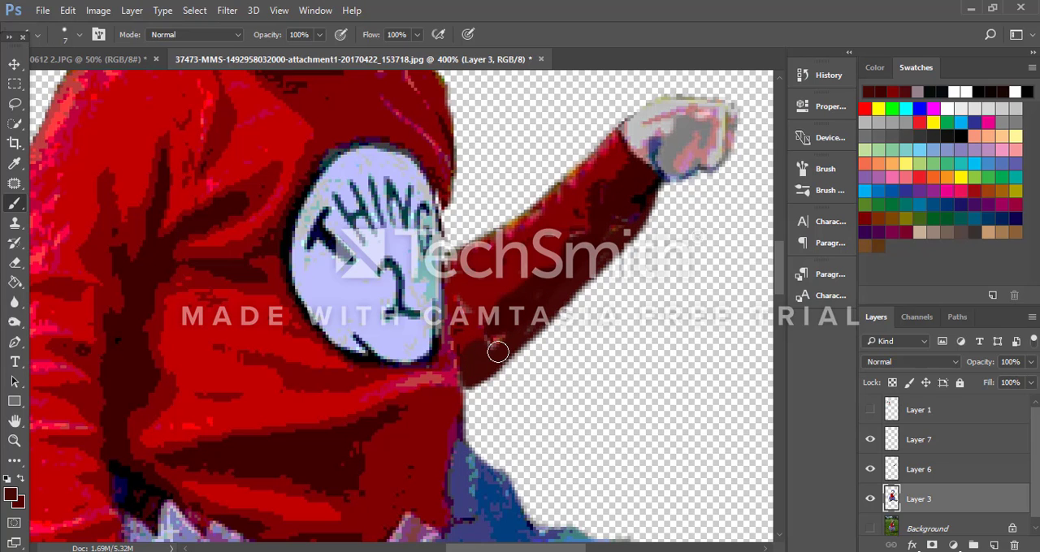
# Step: Merge the visible Layers 3, 6 and 7 into a single character layer and show the Layer 1 reference drawing
pyautogui.scroll(5, 501, 276)
pyautogui.scroll(3, 502, 274)
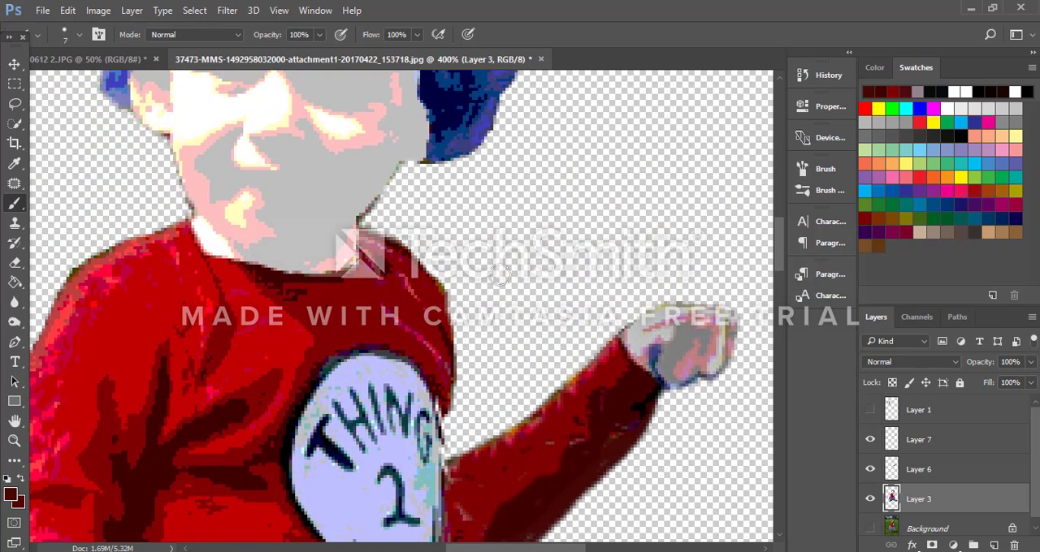
pyautogui.scroll(-6, 500, 273)
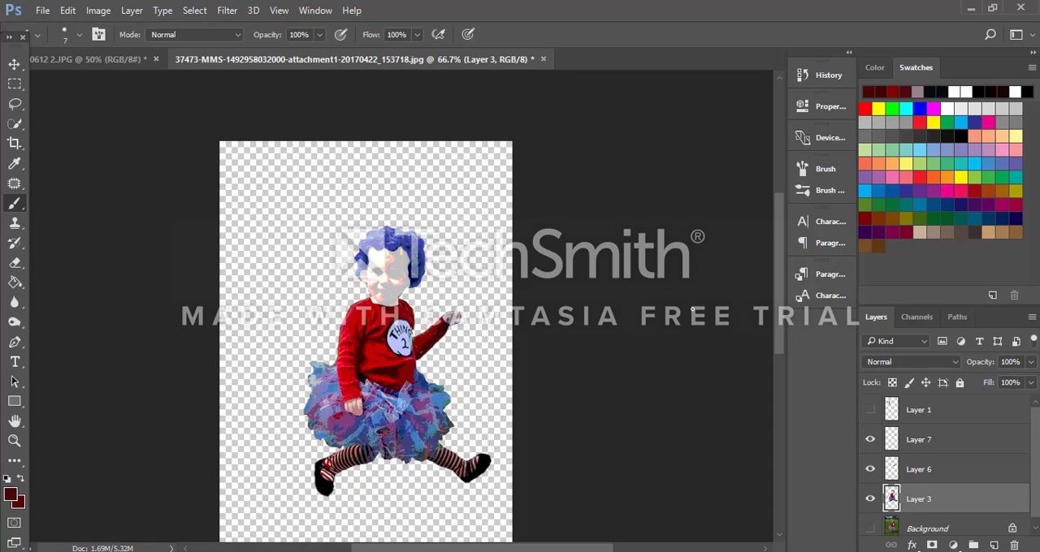
pyautogui.click(888, 472)
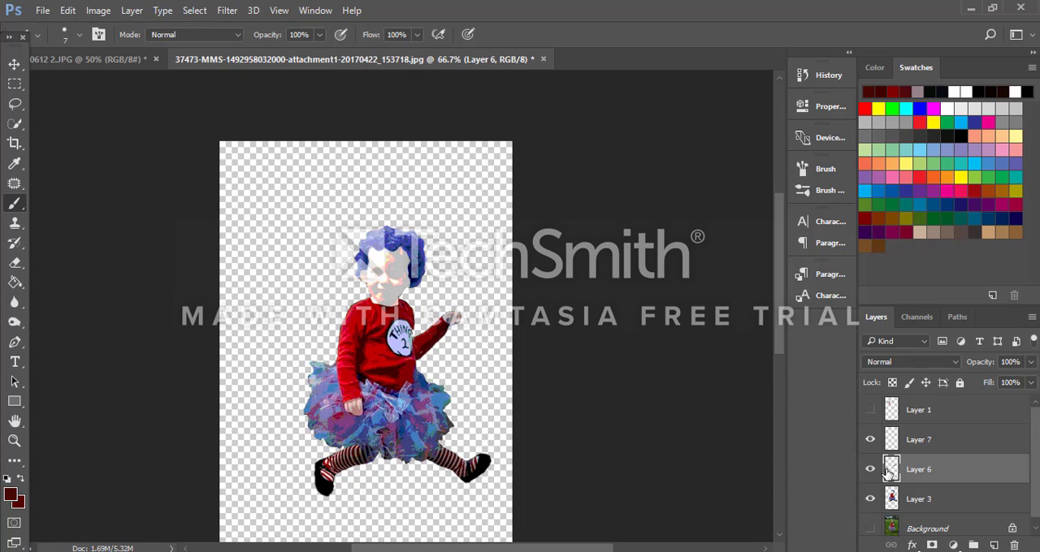
pyautogui.click(870, 472)
pyautogui.hotkey('alt', ']')
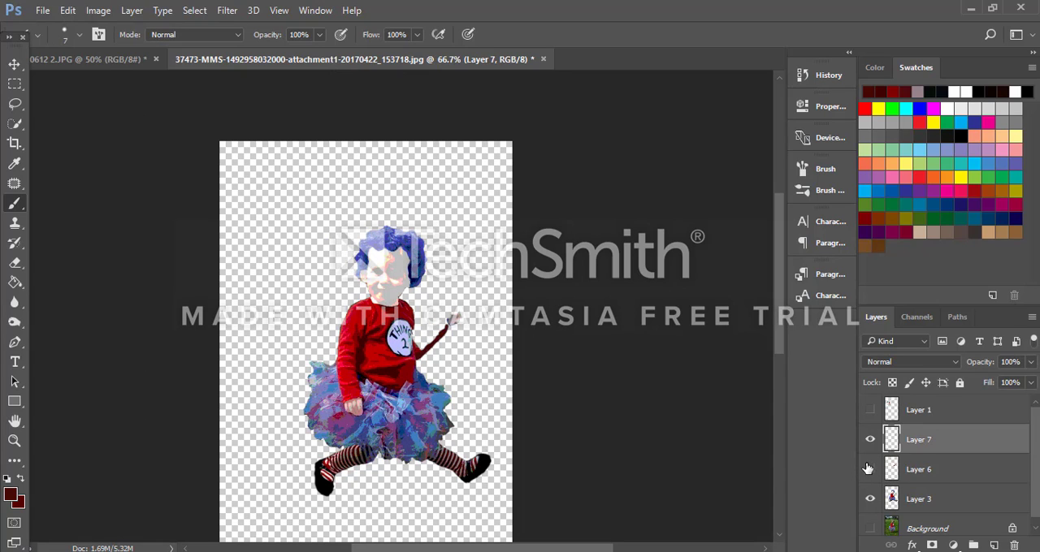
pyautogui.click(870, 470)
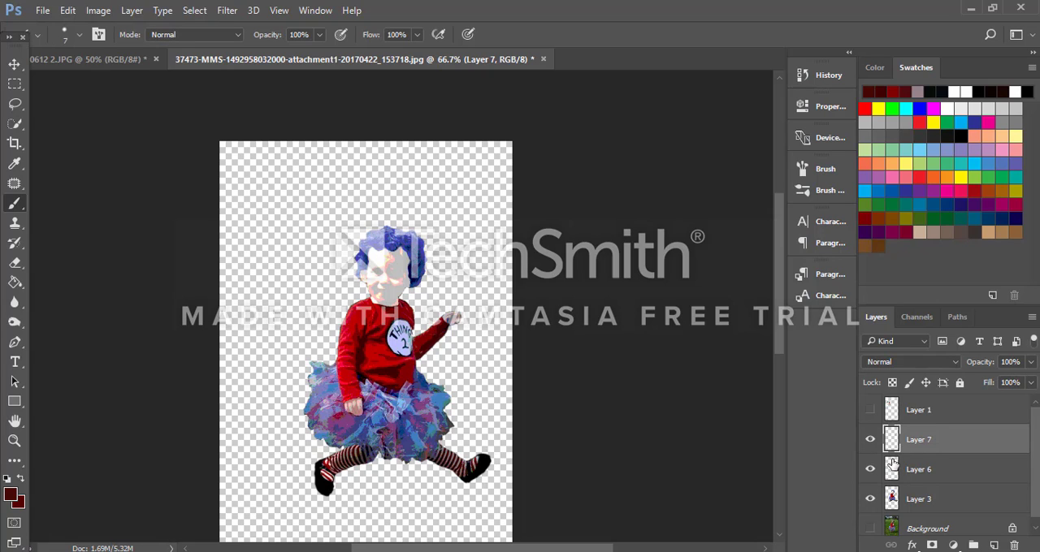
pyautogui.hotkey('ctrl', 'shift', 'e')
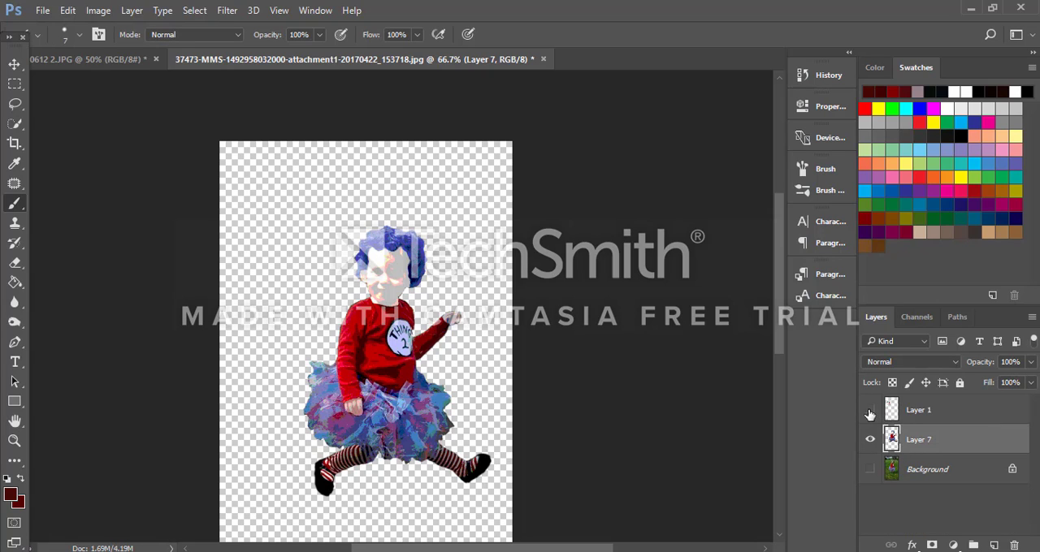
pyautogui.click(869, 411)
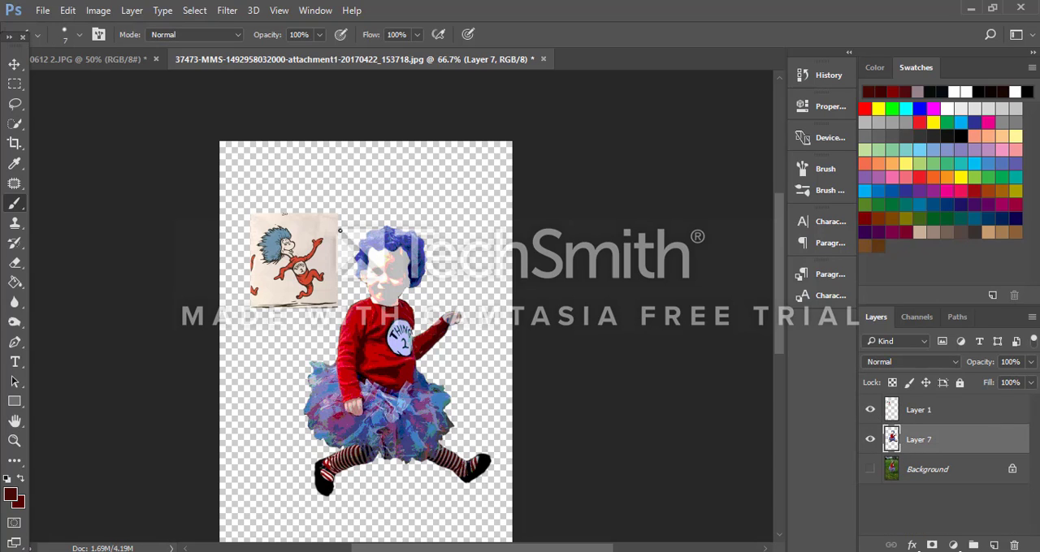
# Step: Outline the raised fist on Layer 7 with the Lasso and copy it to a new layer
pyautogui.hotkey('ctrl', '+')
pyautogui.hotkey('ctrl', '+')
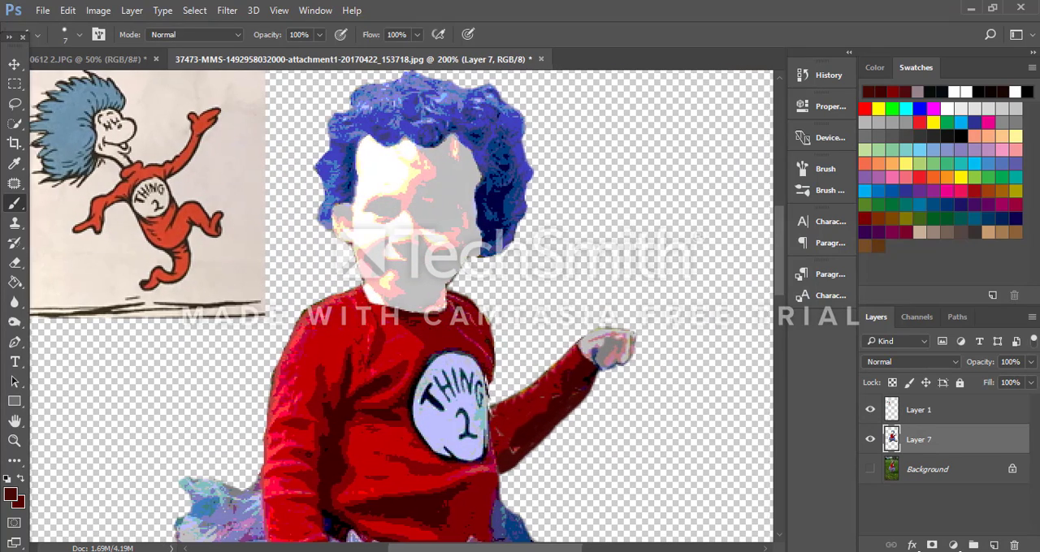
pyautogui.hotkey('ctrl', '+')
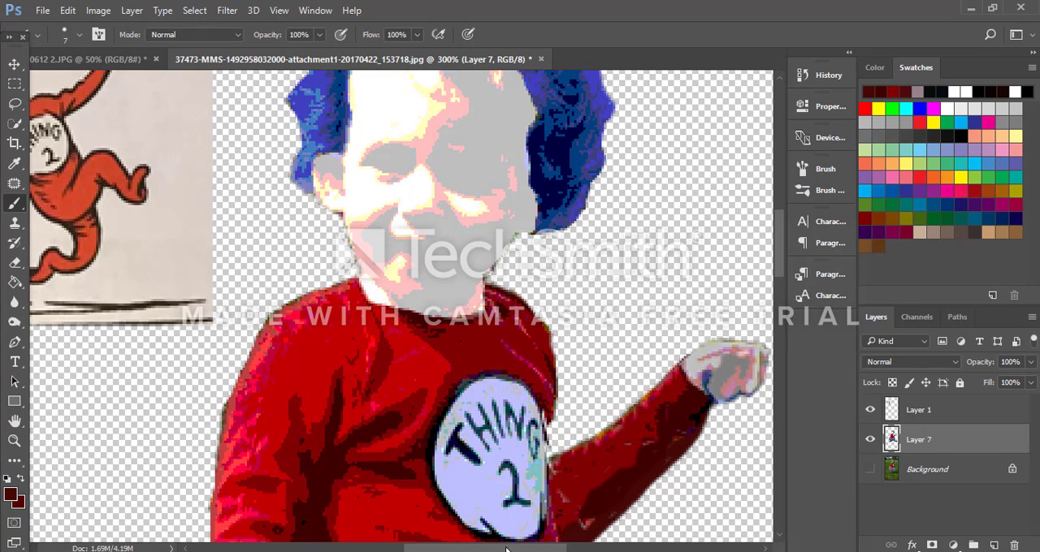
pyautogui.moveTo(505, 549); pyautogui.dragTo(552, 549)
pyautogui.click(14, 103)
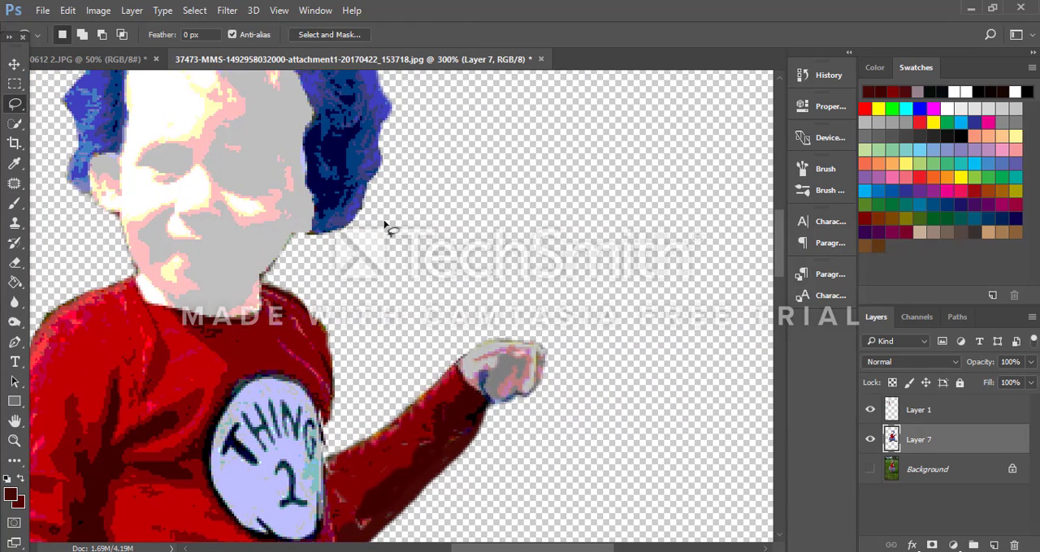
pyautogui.moveTo(488, 324)
pyautogui.mouseDown()
pyautogui.moveTo(458, 352)
pyautogui.moveTo(483, 407)
pyautogui.moveTo(542, 408)
pyautogui.moveTo(561, 346)
pyautogui.moveTo(541, 324)
pyautogui.moveTo(486, 325)
pyautogui.mouseUp()
pyautogui.hotkey('ctrl', 'j')
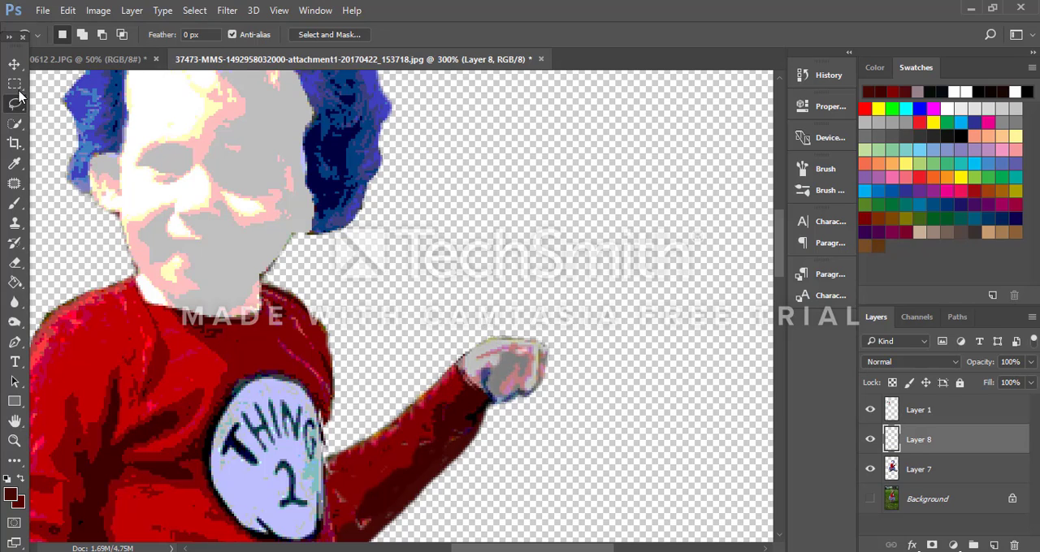
# Step: Rotate the copied fist about -53.4° so it points upward and position it over the end of the raised sleeve
pyautogui.click(13, 63)
pyautogui.hotkey('ctrl', 't')
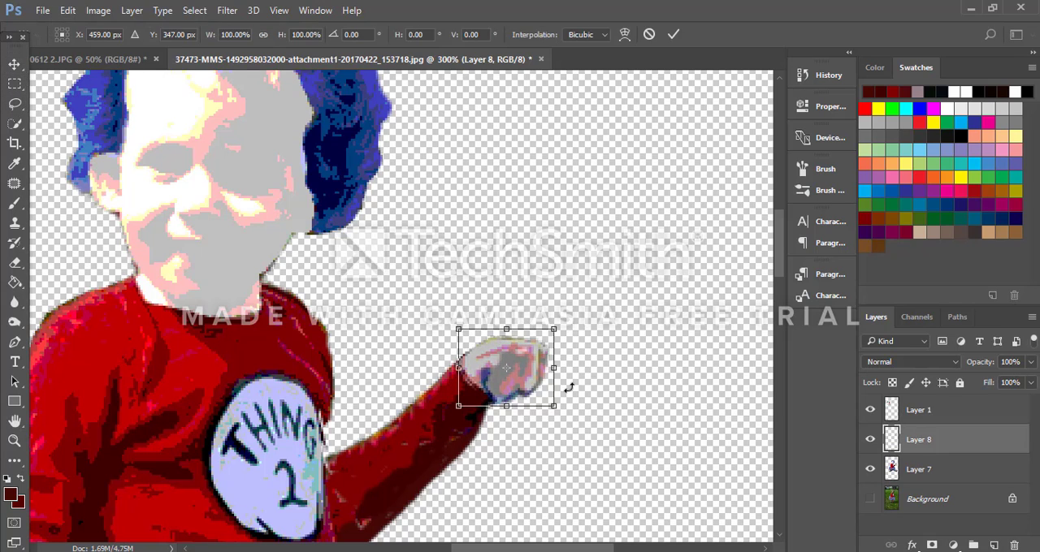
pyautogui.moveTo(576, 429); pyautogui.dragTo(511, 350)
pyautogui.moveTo(574, 369); pyautogui.dragTo(559, 339)
pyautogui.moveTo(493, 325); pyautogui.dragTo(485, 305)
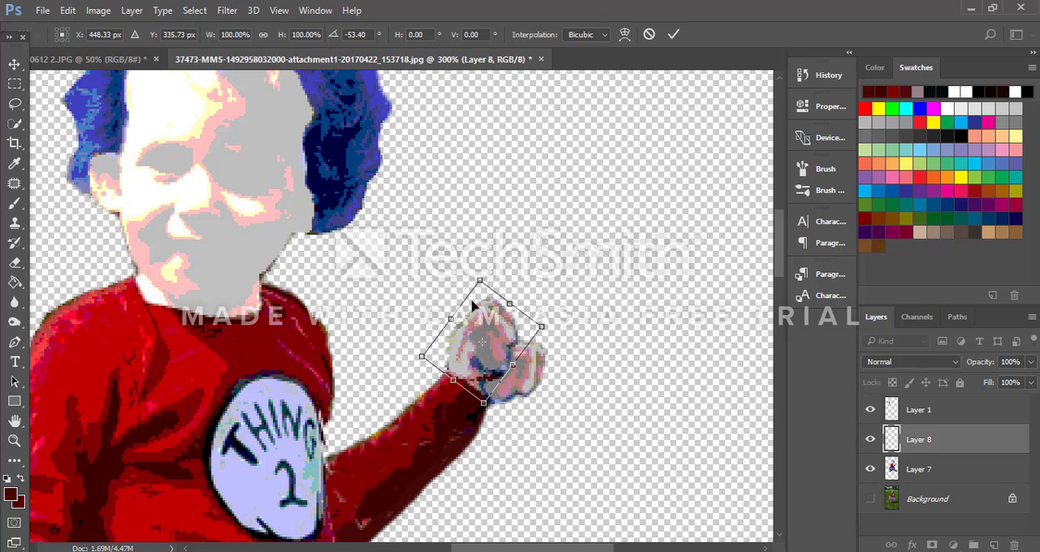
pyautogui.click(673, 34)
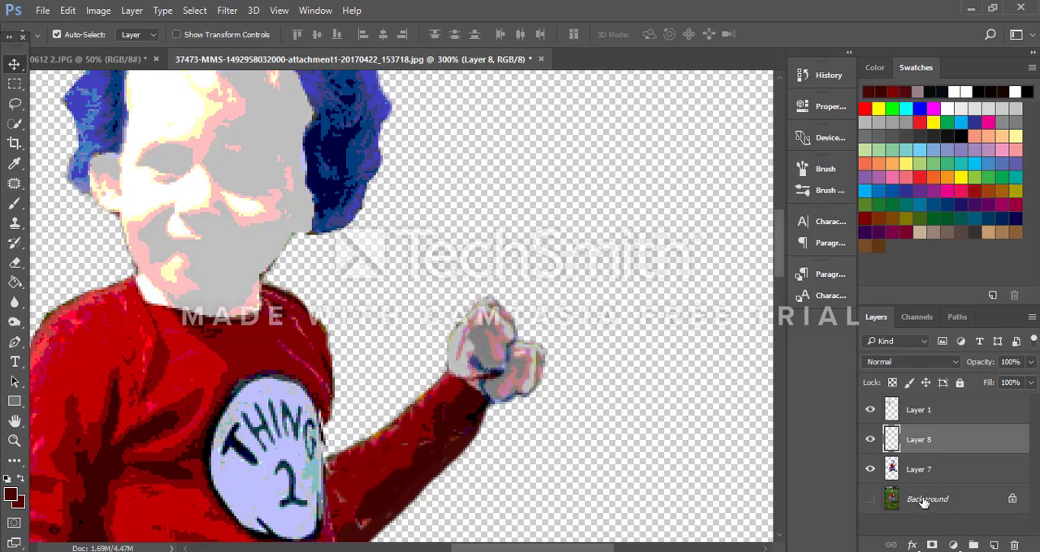
# Step: Erase the old sideways fist on Layer 7 beside the rotated copy, using the 10 px eraser
pyautogui.click(885, 467)
pyautogui.click(14, 262)
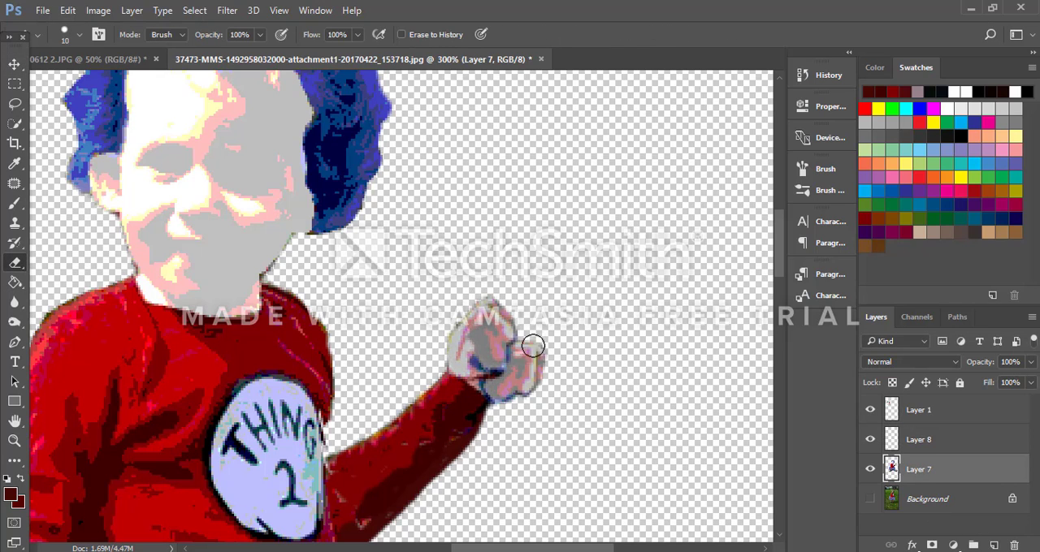
pyautogui.moveTo(533, 347)
pyautogui.mouseDown()
pyautogui.moveTo(498, 402)
pyautogui.moveTo(482, 389)
pyautogui.moveTo(525, 377)
pyautogui.moveTo(569, 395)
pyautogui.mouseUp()
pyautogui.hotkey('ctrl', 'z')
pyautogui.moveTo(555, 360)
pyautogui.mouseDown()
pyautogui.moveTo(517, 405)
pyautogui.moveTo(499, 393)
pyautogui.moveTo(517, 390)
pyautogui.moveTo(528, 355)
pyautogui.mouseUp()
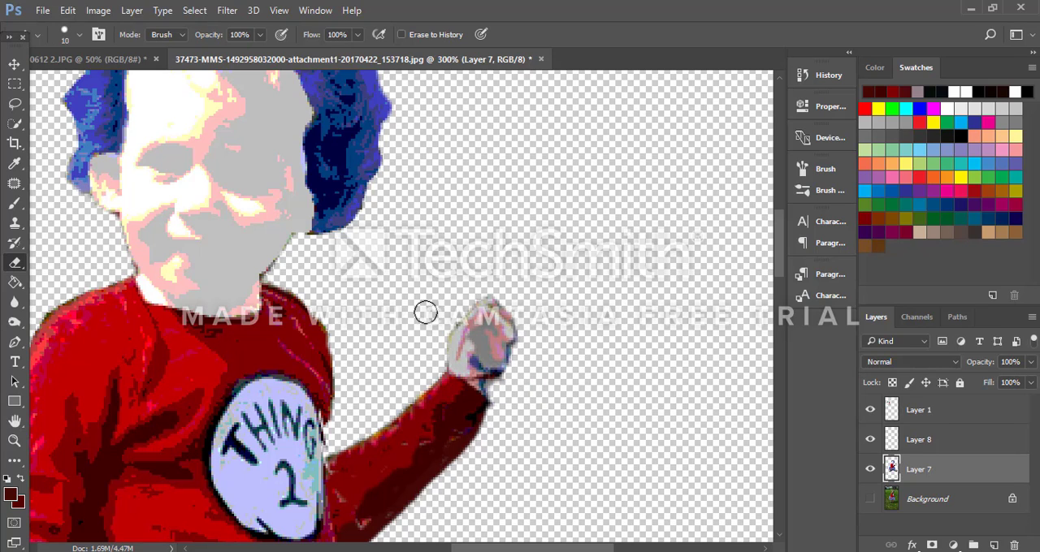
# Step: Paint the raised sleeve's cuff on Layer 7 with the 7 px dark maroon brush to join it to the rotated fist
pyautogui.click(14, 204)
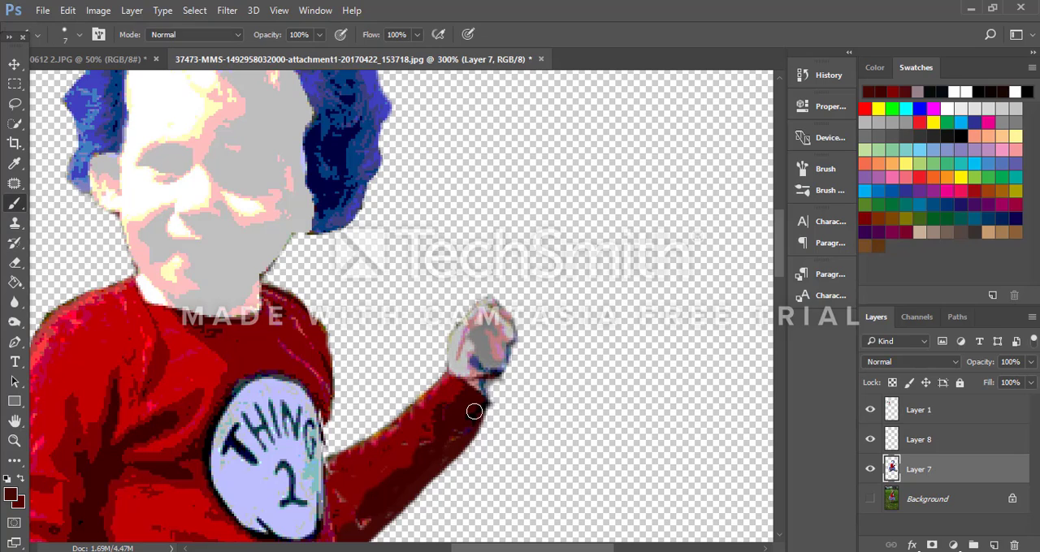
pyautogui.moveTo(475, 394)
pyautogui.mouseDown()
pyautogui.moveTo(492, 389)
pyautogui.moveTo(457, 384)
pyautogui.moveTo(498, 386)
pyautogui.moveTo(482, 399)
pyautogui.moveTo(481, 439)
pyautogui.mouseUp()
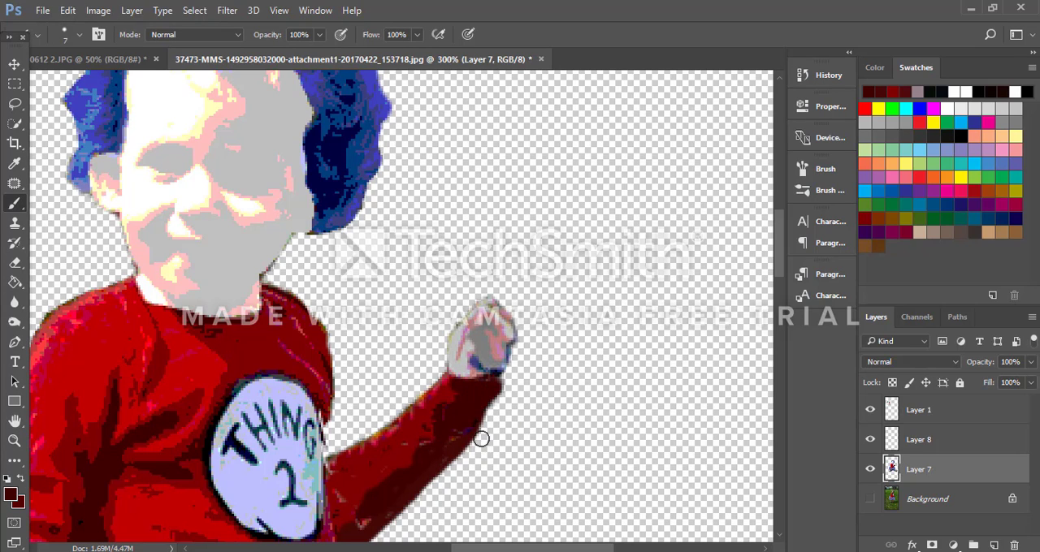
pyautogui.moveTo(487, 394); pyautogui.dragTo(476, 417)
# Step: Outline the lowered forearm and hand over the tutu with the Magnetic Lasso and copy them from Layer 7 to a new layer
pyautogui.hotkey('ctrl', '-')
pyautogui.hotkey('ctrl', '-')
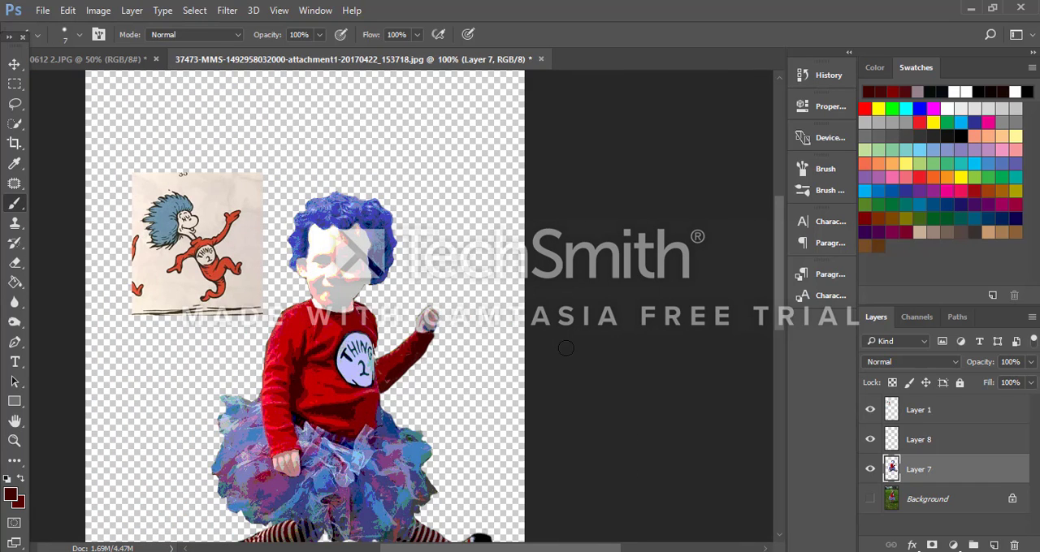
pyautogui.scroll(-2, 442, 363)
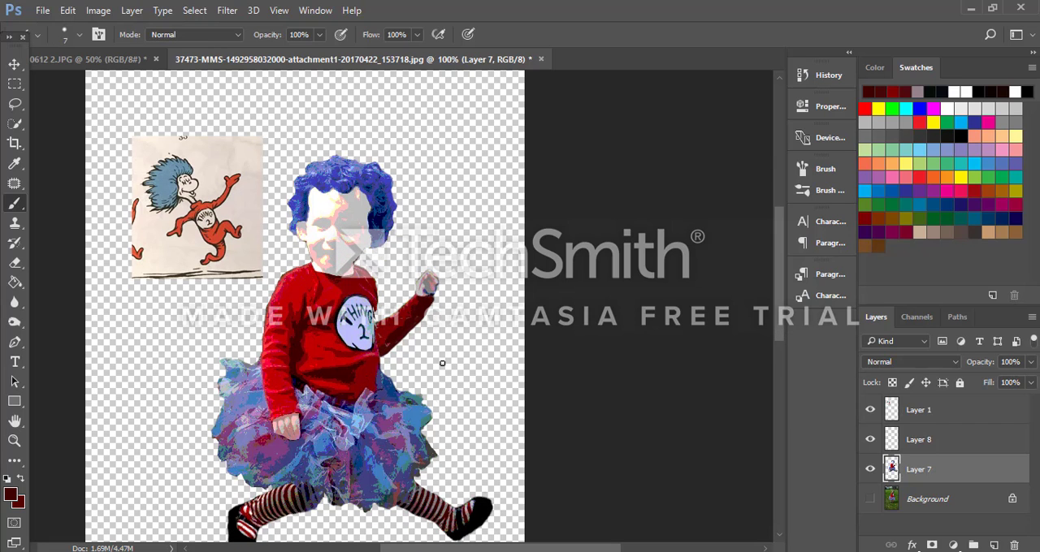
pyautogui.click(14, 124)
pyautogui.click(15, 103)
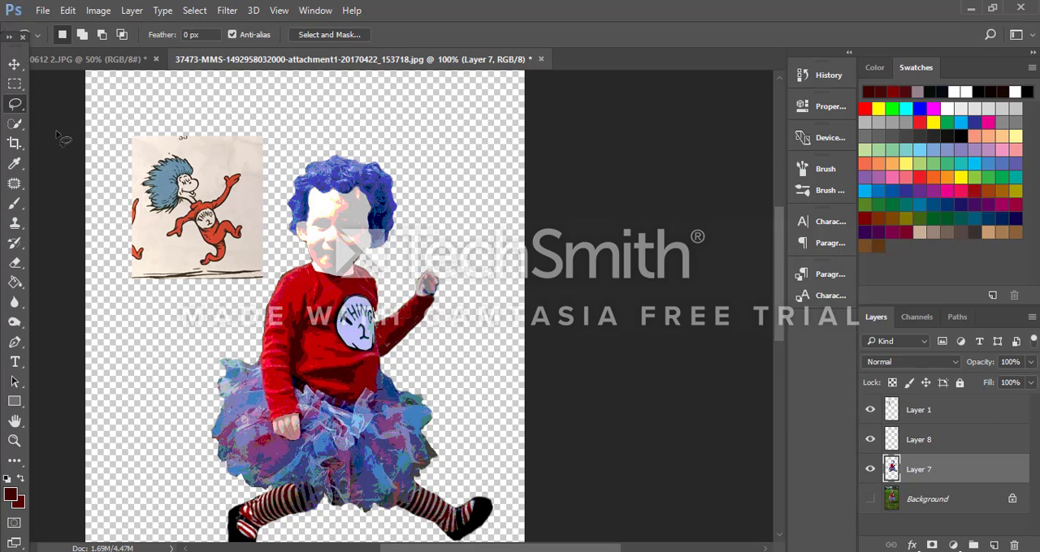
pyautogui.hotkey('ctrl', '+')
pyautogui.scroll(-2, 349, 377)
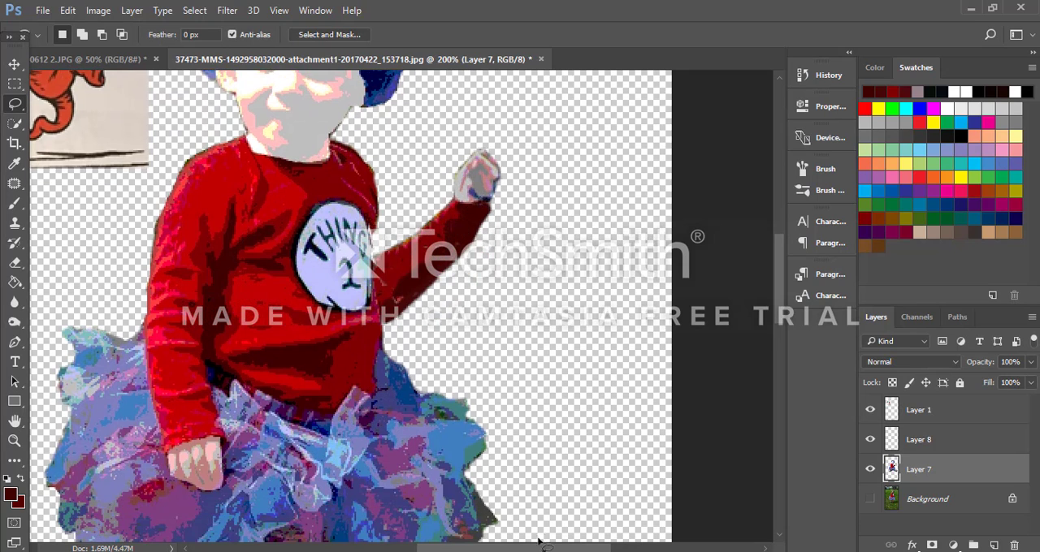
pyautogui.moveTo(550, 550); pyautogui.dragTo(505, 550)
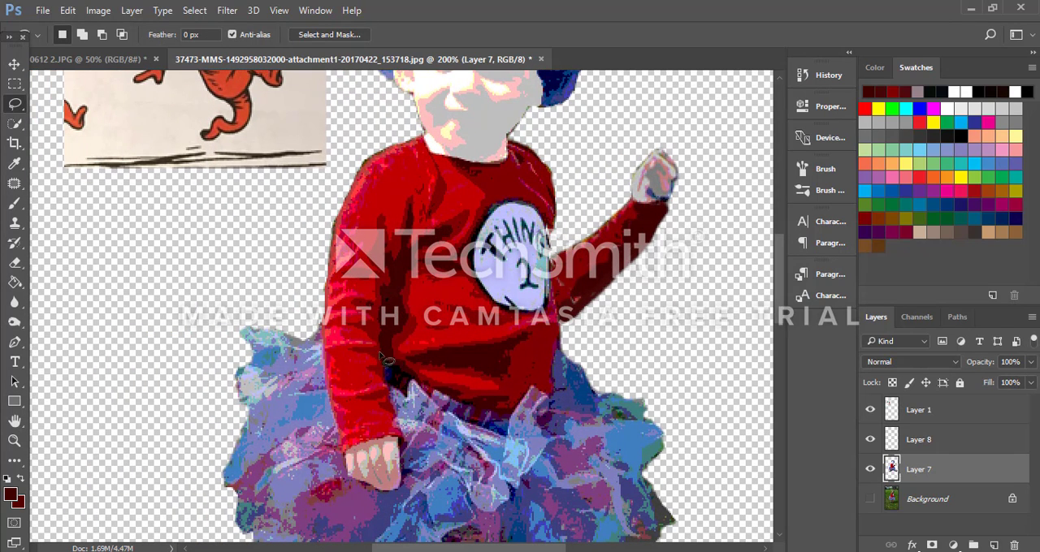
pyautogui.click(14, 106)
pyautogui.click(90, 133)
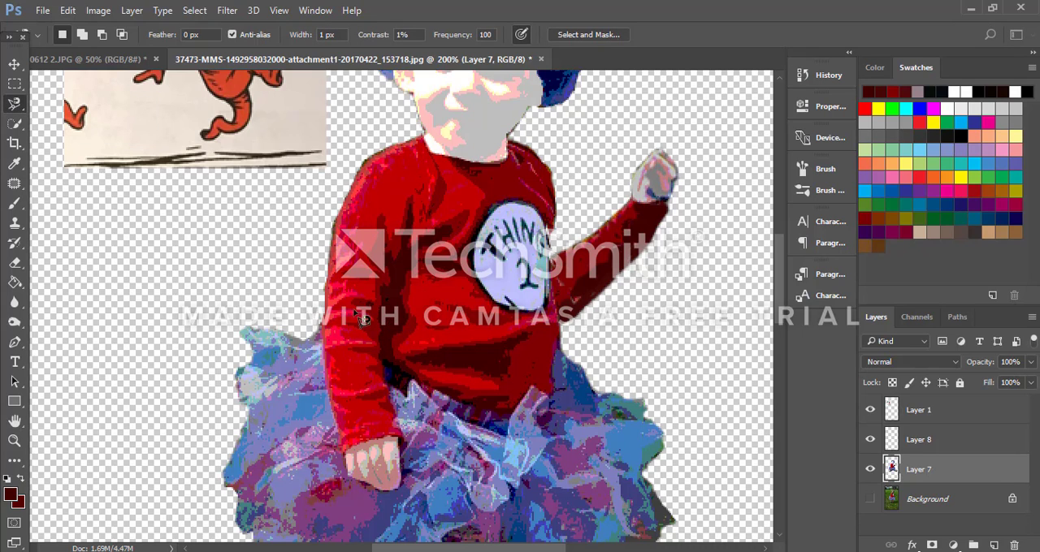
pyautogui.click(335, 327)
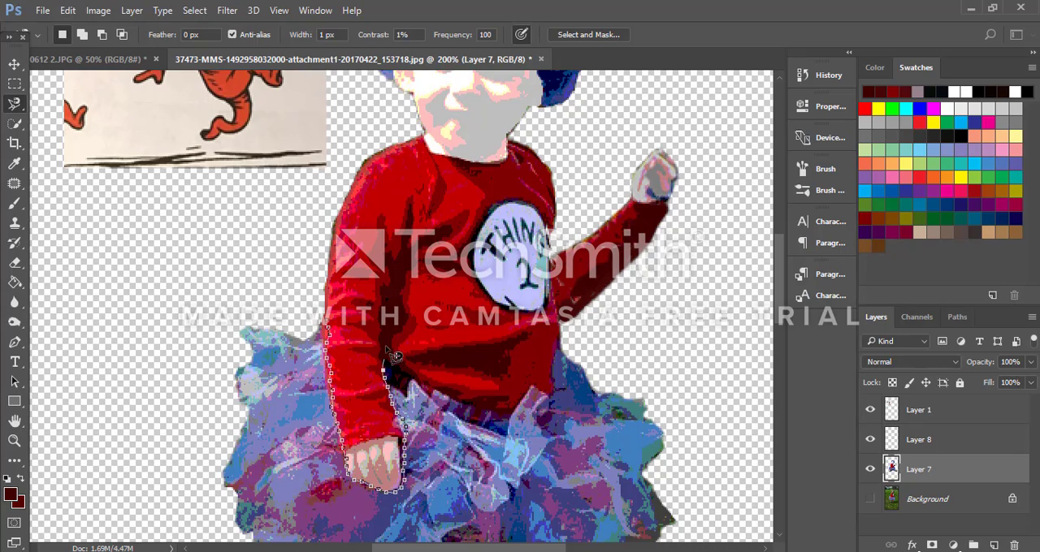
pyautogui.click(333, 326)
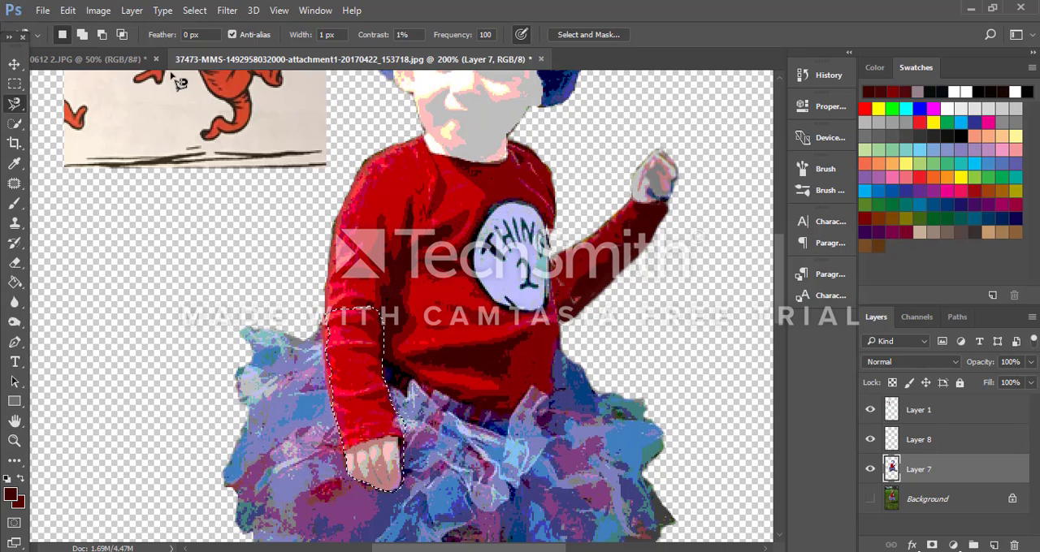
pyautogui.hotkey('ctrl', 'j')
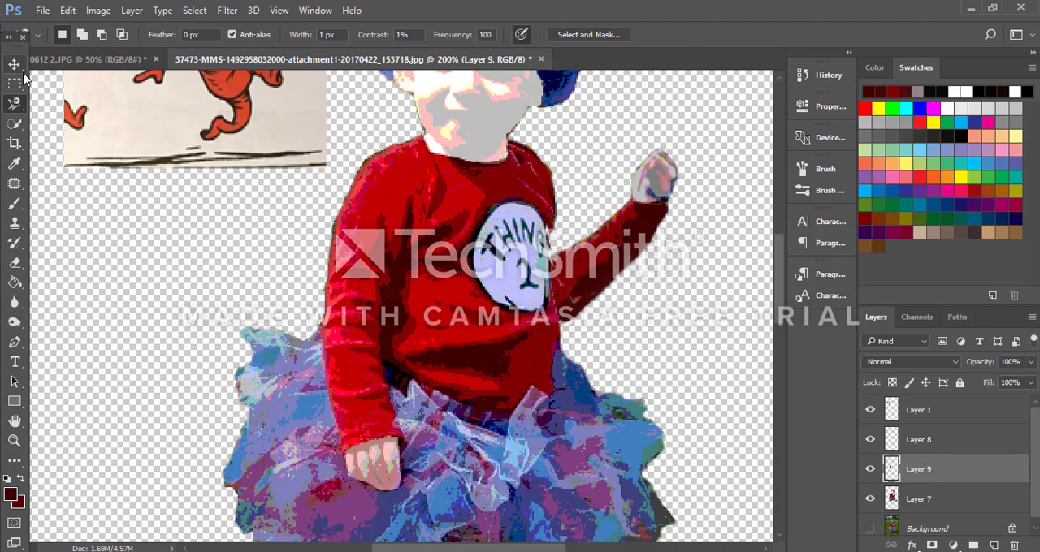
# Step: Transform the Layer 9 forearm to swing outward from the elbow, rotated 56.18° and scaled to 102.18% width and 100.28% height
pyautogui.click(15, 63)
pyautogui.hotkey('ctrl', 't')
pyautogui.moveTo(318, 500); pyautogui.dragTo(192, 399)
pyautogui.moveTo(436, 371); pyautogui.dragTo(329, 285)
pyautogui.moveTo(189, 402); pyautogui.dragTo(166, 398)
pyautogui.moveTo(291, 321)
pyautogui.mouseDown()
pyautogui.moveTo(286, 308)
pyautogui.moveTo(282, 329)
pyautogui.mouseUp()
pyautogui.hotkey('ctrl', '-')
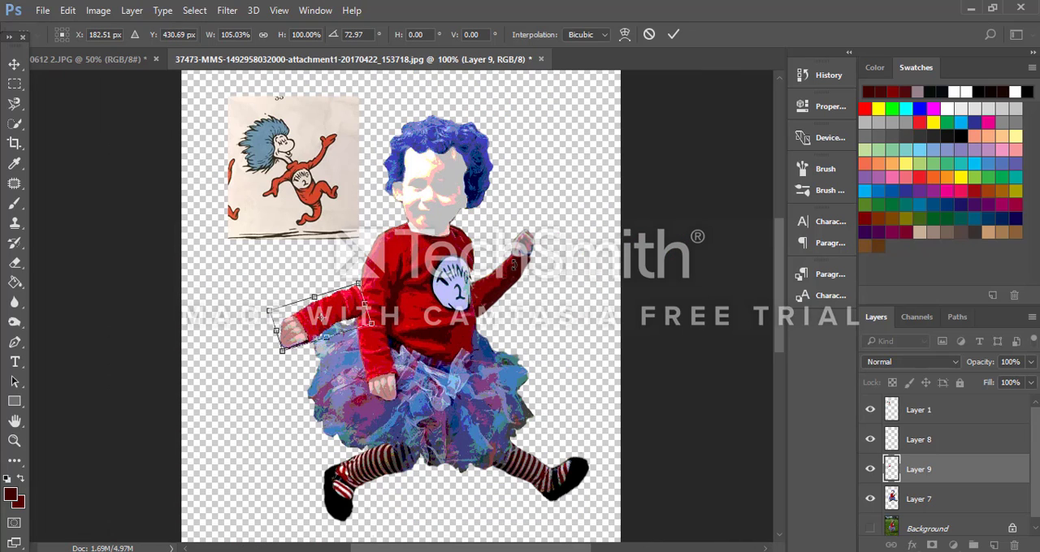
pyautogui.moveTo(368, 279); pyautogui.dragTo(353, 264)
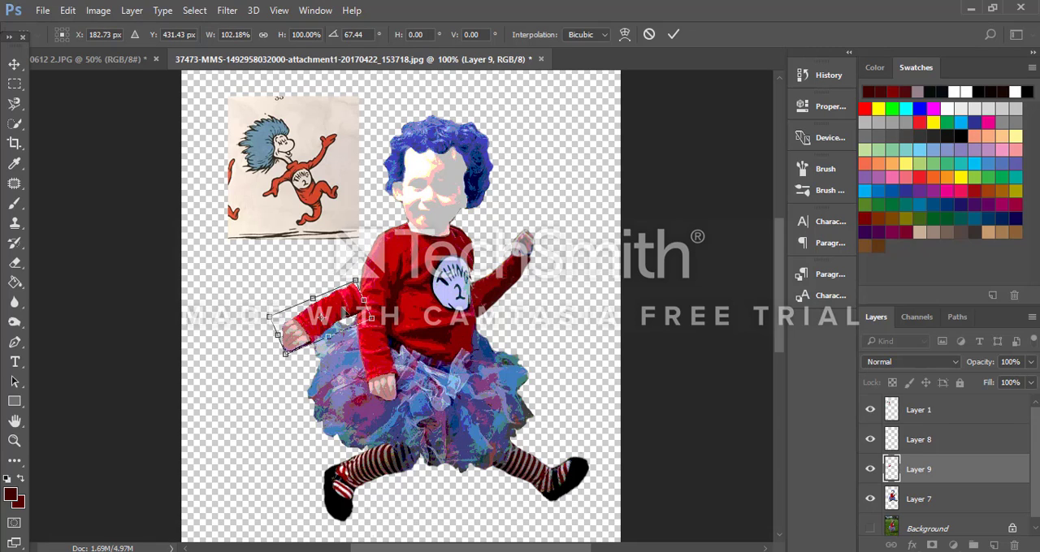
pyautogui.moveTo(349, 324)
pyautogui.mouseDown()
pyautogui.moveTo(350, 312)
pyautogui.moveTo(395, 314)
pyautogui.moveTo(362, 306)
pyautogui.moveTo(377, 305)
pyautogui.moveTo(358, 316)
pyautogui.mouseUp()
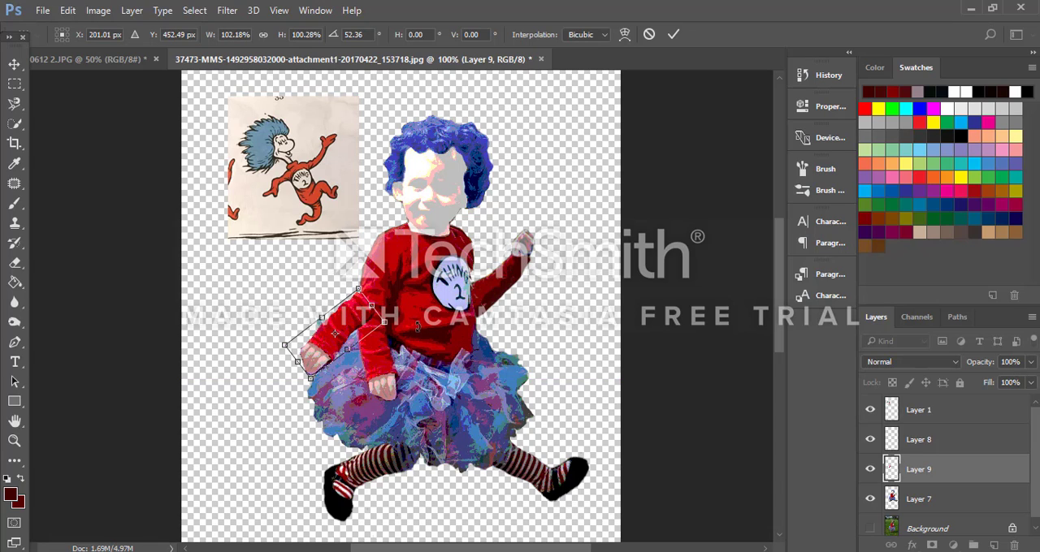
pyautogui.moveTo(416, 333); pyautogui.dragTo(401, 363)
pyautogui.moveTo(364, 319); pyautogui.dragTo(356, 309)
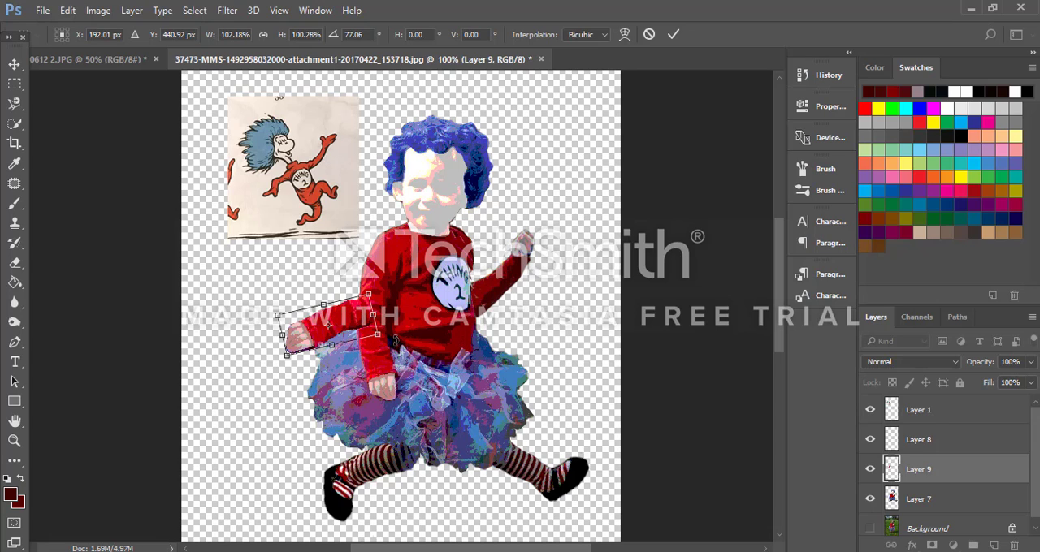
pyautogui.moveTo(395, 343); pyautogui.dragTo(363, 320)
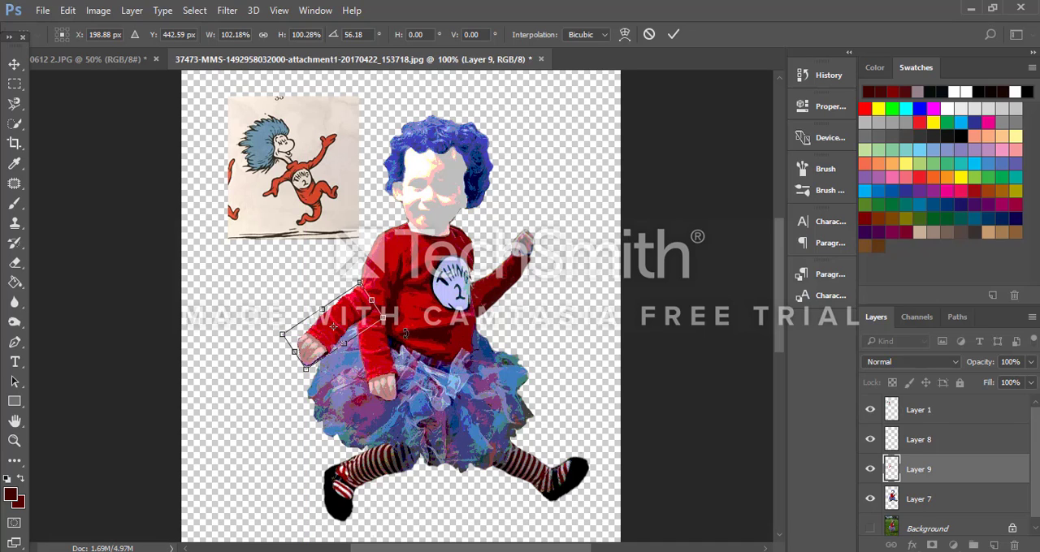
pyautogui.moveTo(367, 322); pyautogui.dragTo(367, 330)
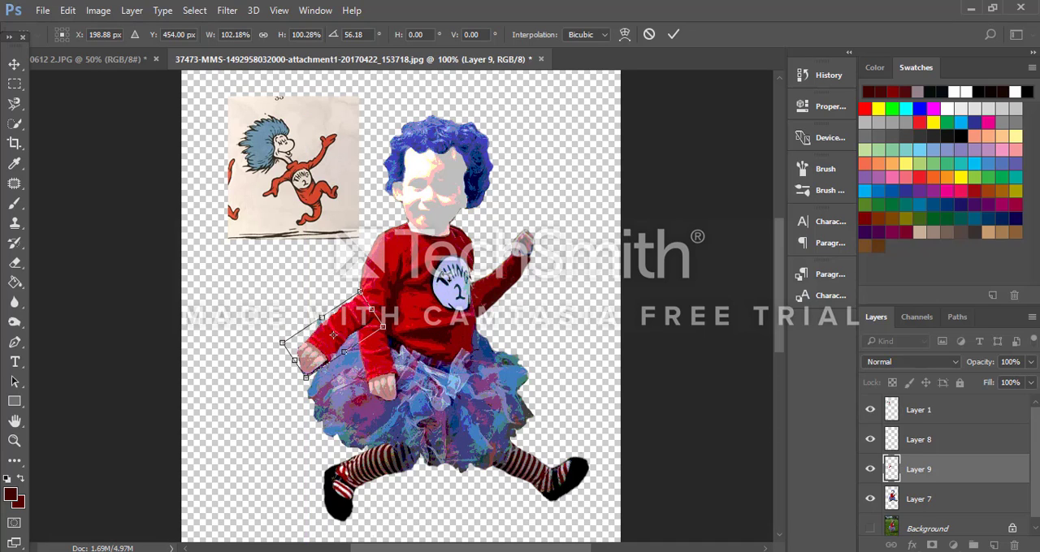
pyautogui.click(673, 34)
# Step: Fill the notch at the outer elbow on Layer 9 with a 7 px brush in bright red sampled from the sleeve
pyautogui.scroll(4, 453, 462)
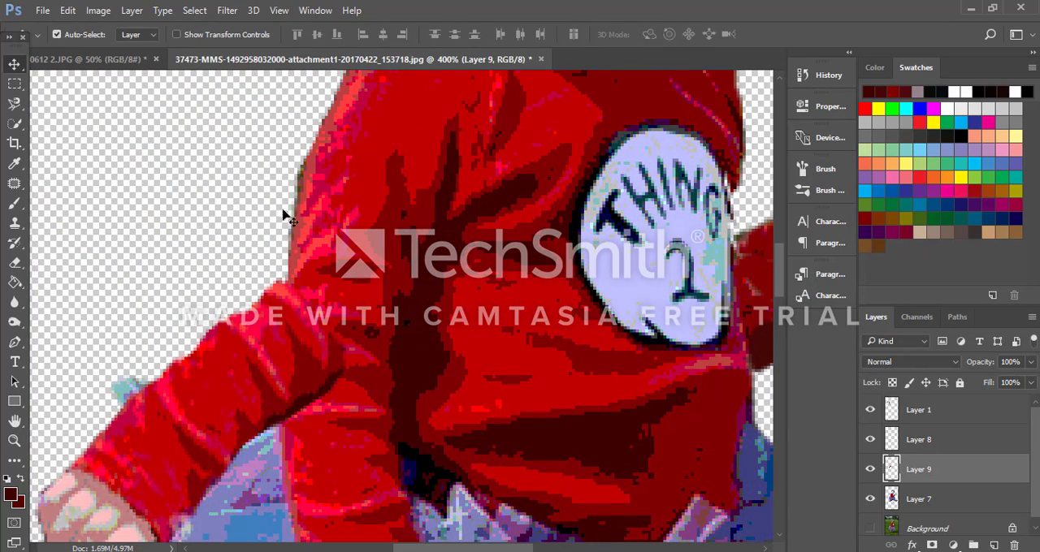
pyautogui.click(15, 203)
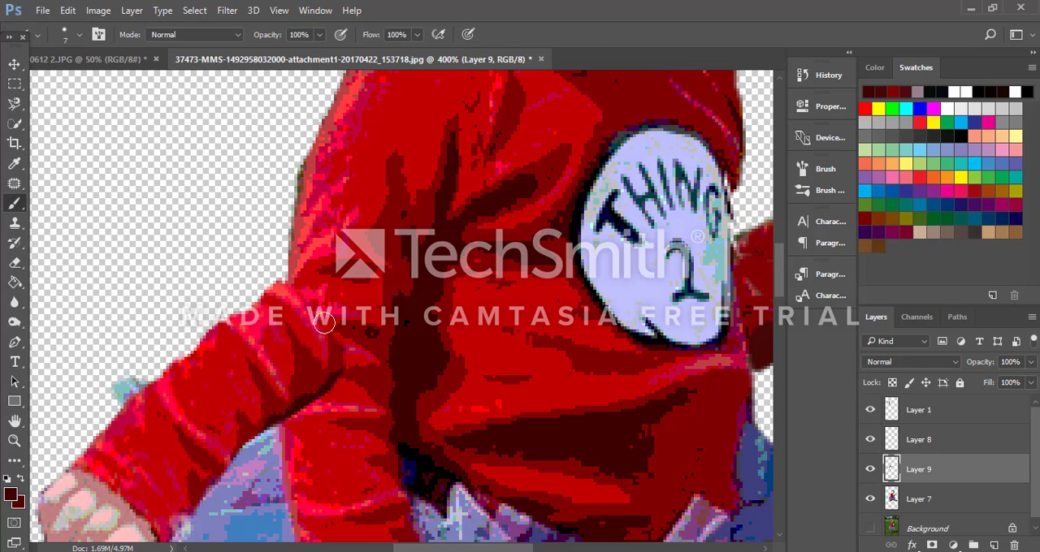
pyautogui.keyDown('alt'); pyautogui.click(277, 280); pyautogui.keyUp('alt')
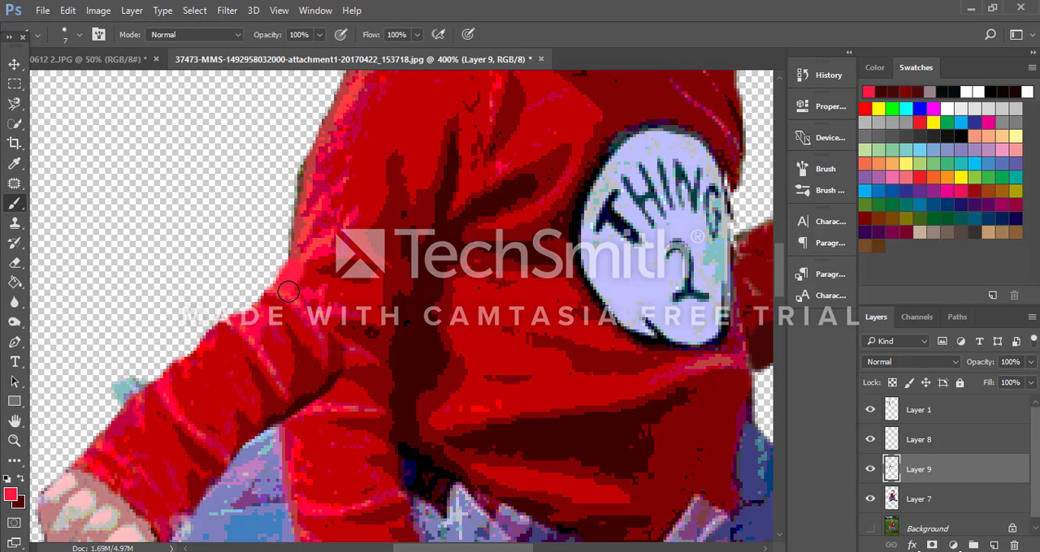
pyautogui.moveTo(288, 291)
pyautogui.mouseDown()
pyautogui.moveTo(280, 292)
pyautogui.moveTo(299, 266)
pyautogui.moveTo(237, 314)
pyautogui.moveTo(294, 270)
pyautogui.mouseUp()
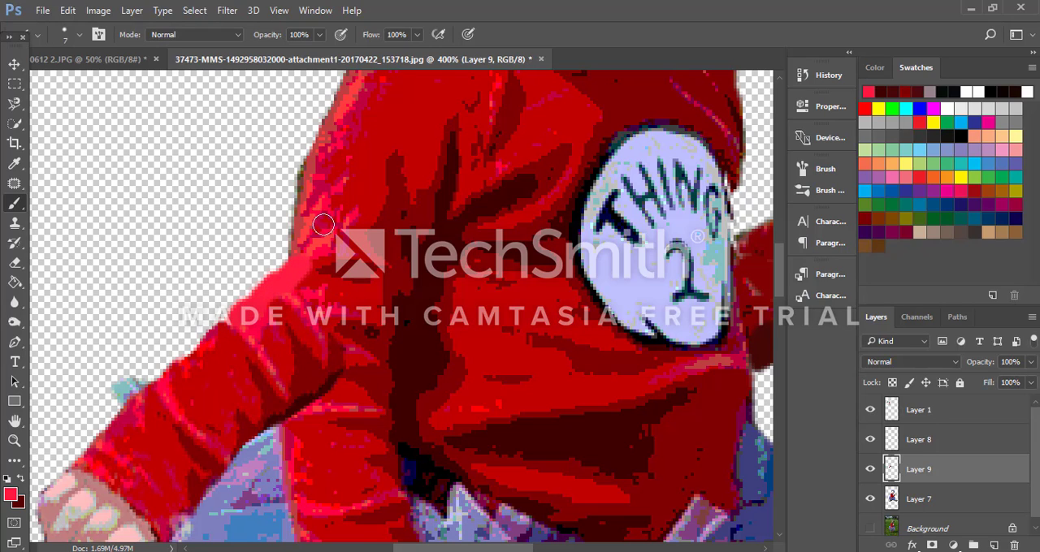
# Step: Shade the outer elbow edge on Layer 9 with a 4 px brush, using sampled dark red and covering it with sampled crimson
pyautogui.keyDown('alt'); pyautogui.click(351, 265); pyautogui.keyUp('alt')
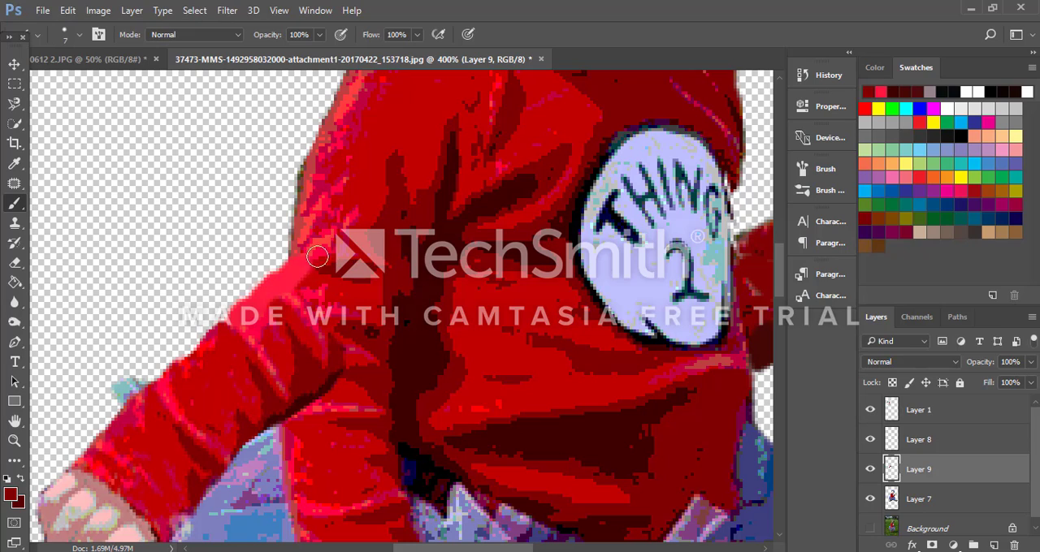
pyautogui.press('[')
pyautogui.press('[')
pyautogui.press('[')
pyautogui.moveTo(277, 271)
pyautogui.mouseDown()
pyautogui.moveTo(305, 219)
pyautogui.moveTo(277, 280)
pyautogui.mouseUp()
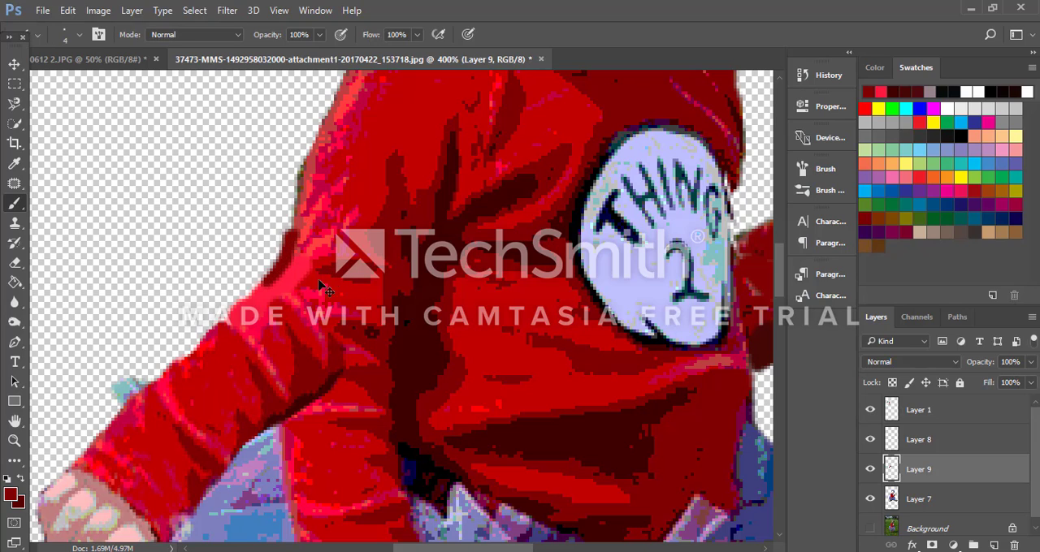
pyautogui.keyDown('alt'); pyautogui.click(311, 323); pyautogui.keyUp('alt')
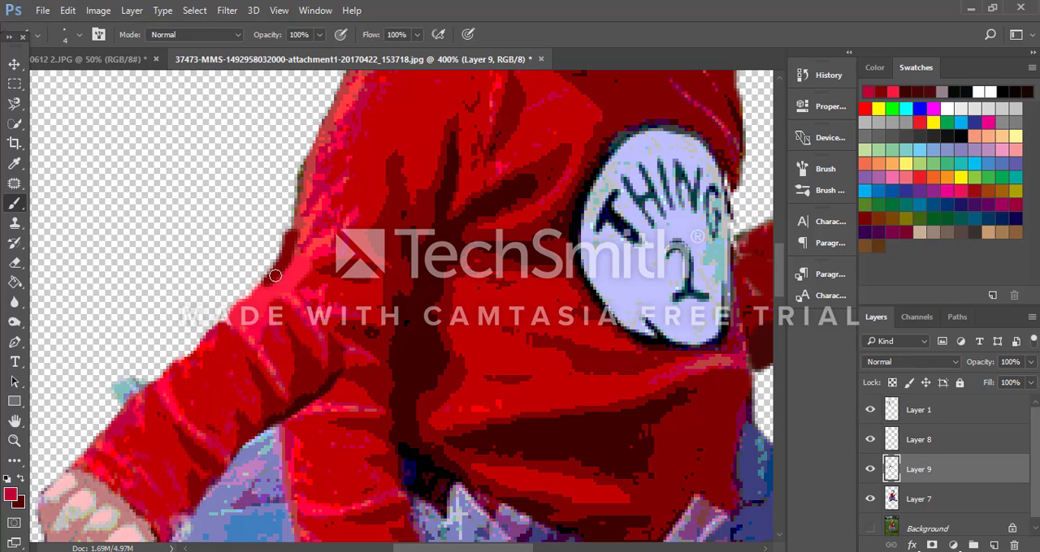
pyautogui.moveTo(285, 264); pyautogui.dragTo(296, 237)
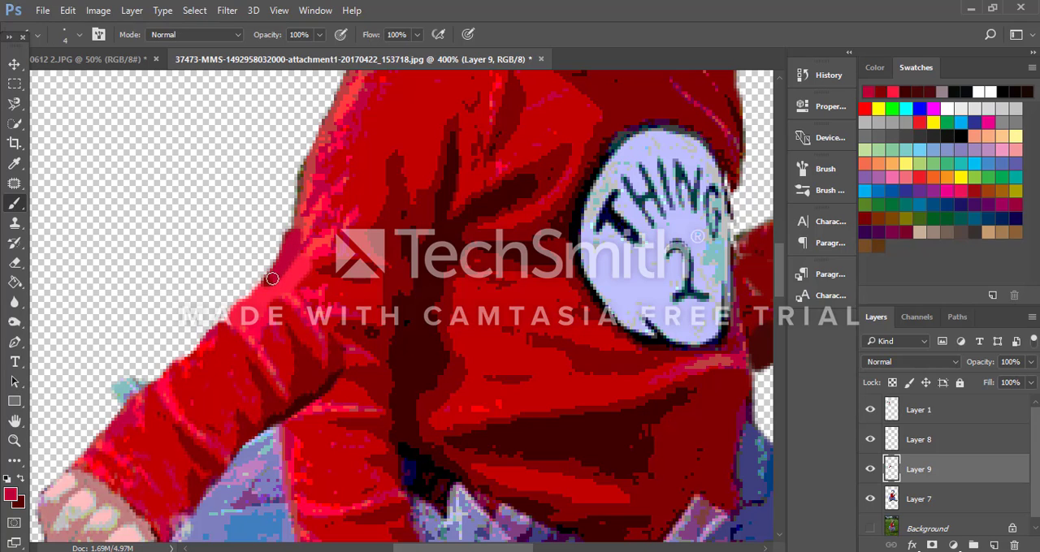
pyautogui.moveTo(266, 276); pyautogui.dragTo(315, 211)
# Step: Outline a blue and purple tutu patch away from the old lowered hand with the Lasso and copy it from Layer 7 to a new layer
pyautogui.scroll(-2, 338, 353)
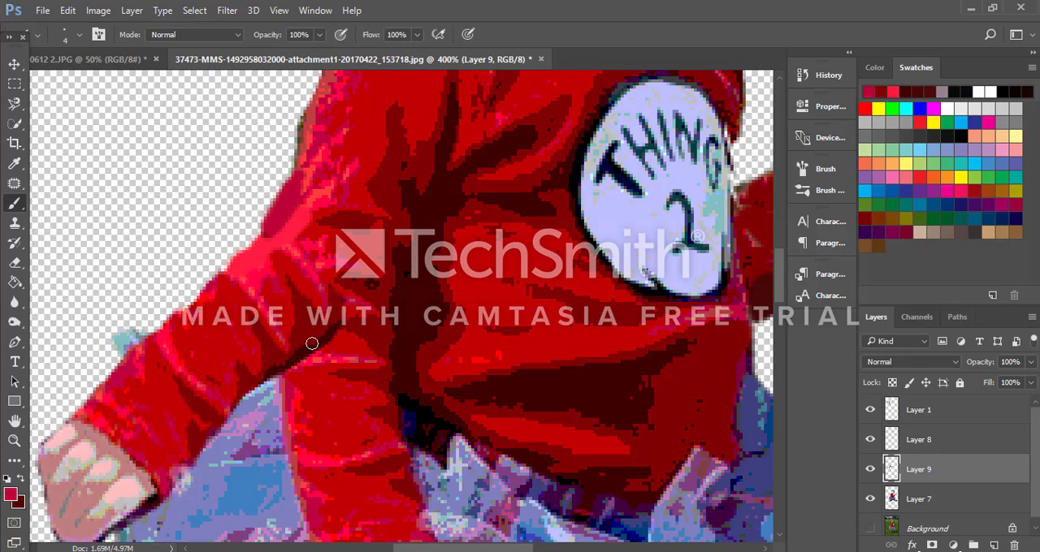
pyautogui.scroll(-2, 311, 344)
pyautogui.scroll(-1, 311, 344)
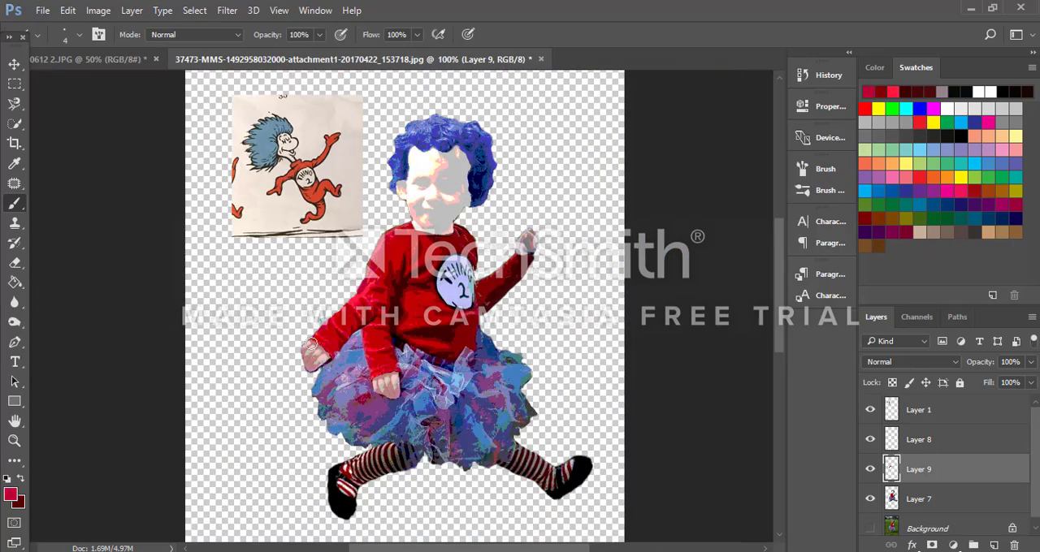
pyautogui.hotkey('ctrl', '+')
pyautogui.hotkey('ctrl', '+')
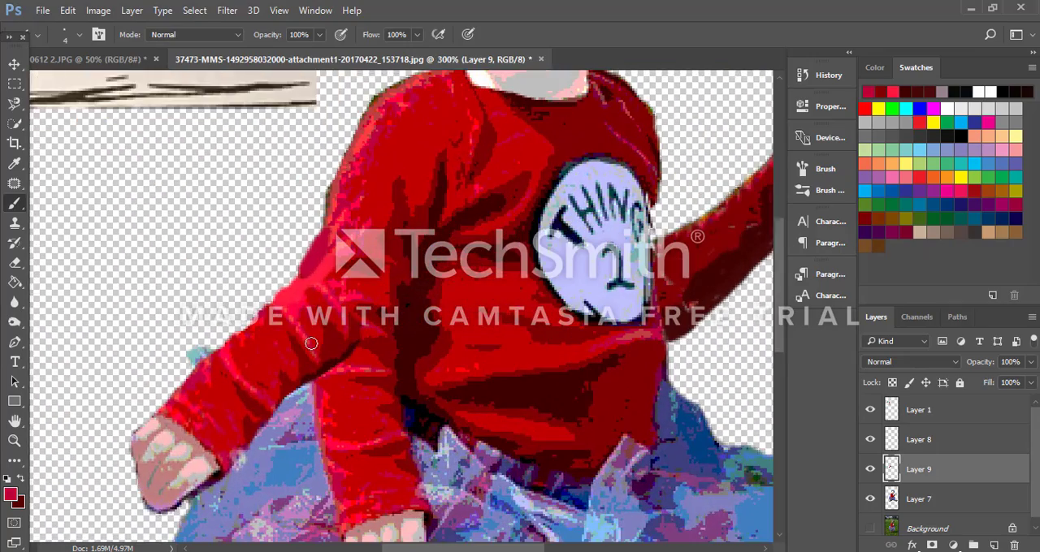
pyautogui.scroll(-2, 536, 350)
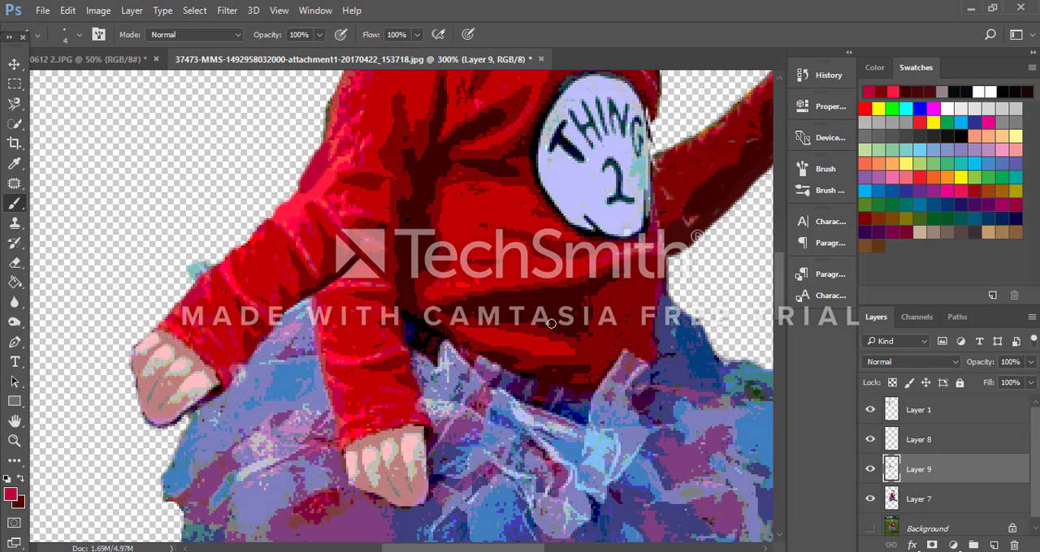
pyautogui.scroll(-1, 233, 345)
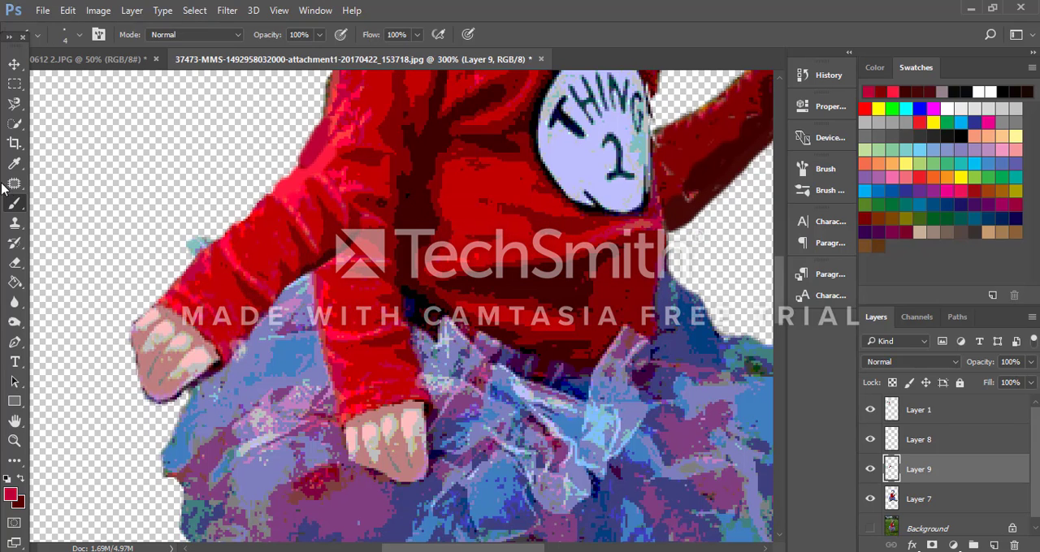
pyautogui.click(14, 103)
pyautogui.click(65, 102)
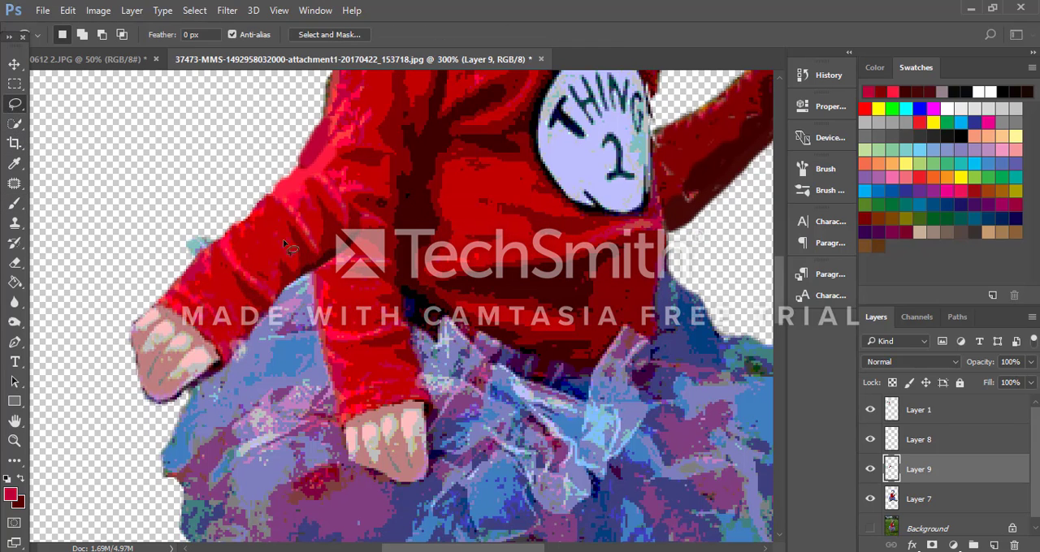
pyautogui.scroll(-4, 445, 362)
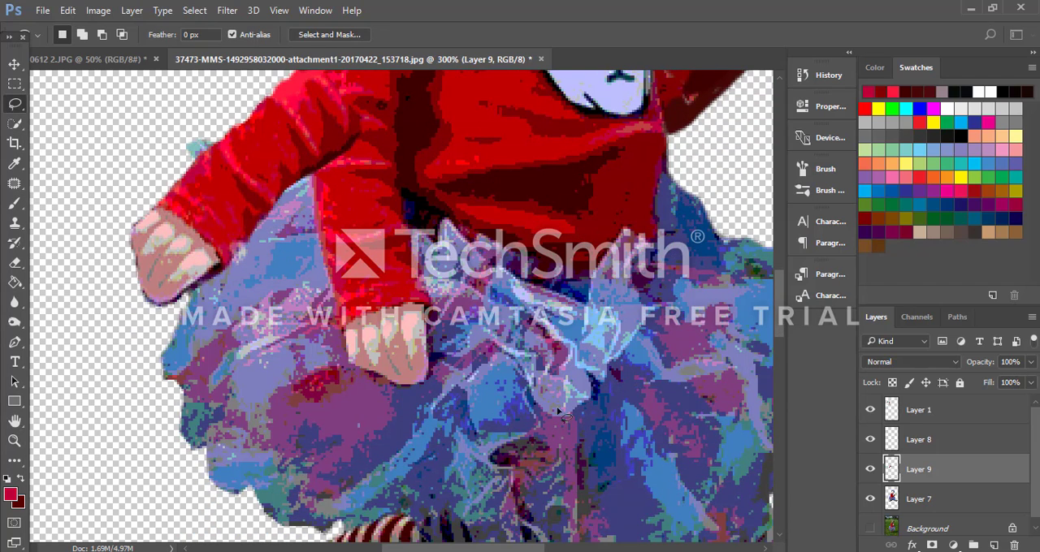
pyautogui.moveTo(719, 383)
pyautogui.mouseDown()
pyautogui.moveTo(633, 374)
pyautogui.moveTo(567, 446)
pyautogui.moveTo(587, 500)
pyautogui.moveTo(621, 509)
pyautogui.moveTo(735, 455)
pyautogui.moveTo(761, 414)
pyautogui.moveTo(718, 368)
pyautogui.mouseUp()
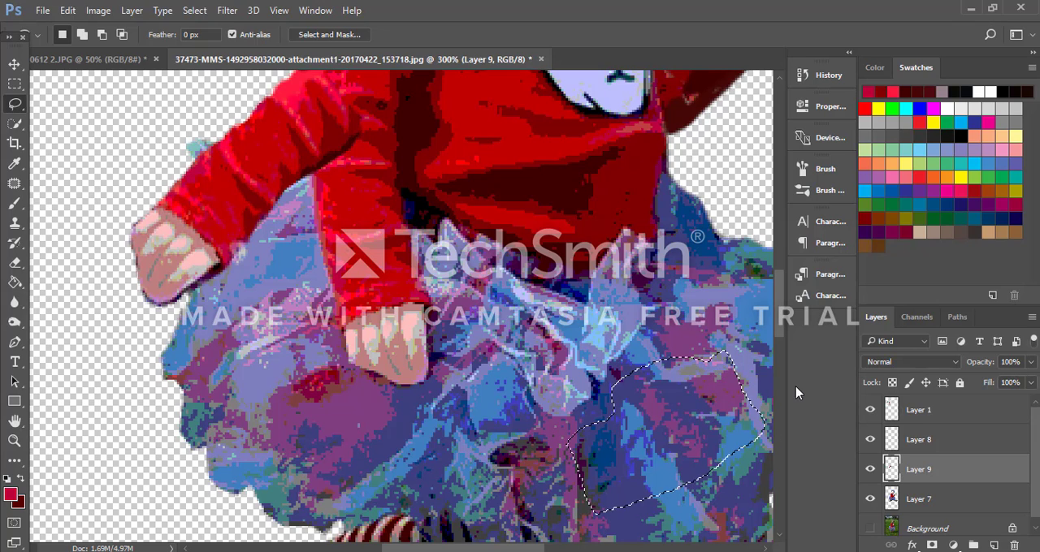
pyautogui.click(968, 507)
pyautogui.hotkey('ctrl', 'j')
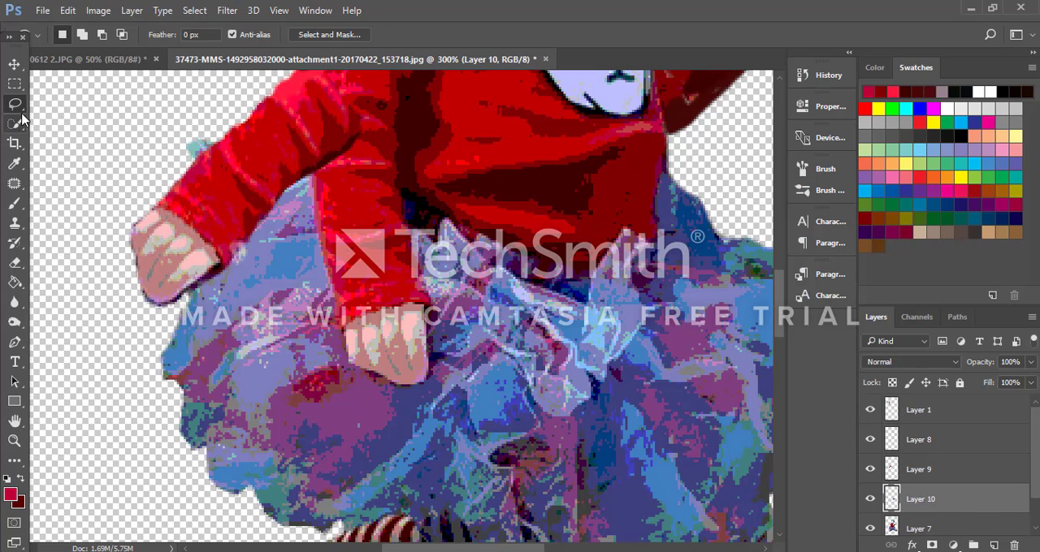
# Step: Move the copied tutu patch on Layer 10 over the old lowered hand and rotate it -17.20°
pyautogui.click(14, 63)
pyautogui.moveTo(699, 432)
pyautogui.mouseDown()
pyautogui.moveTo(436, 385)
pyautogui.moveTo(370, 333)
pyautogui.moveTo(390, 329)
pyautogui.mouseUp()
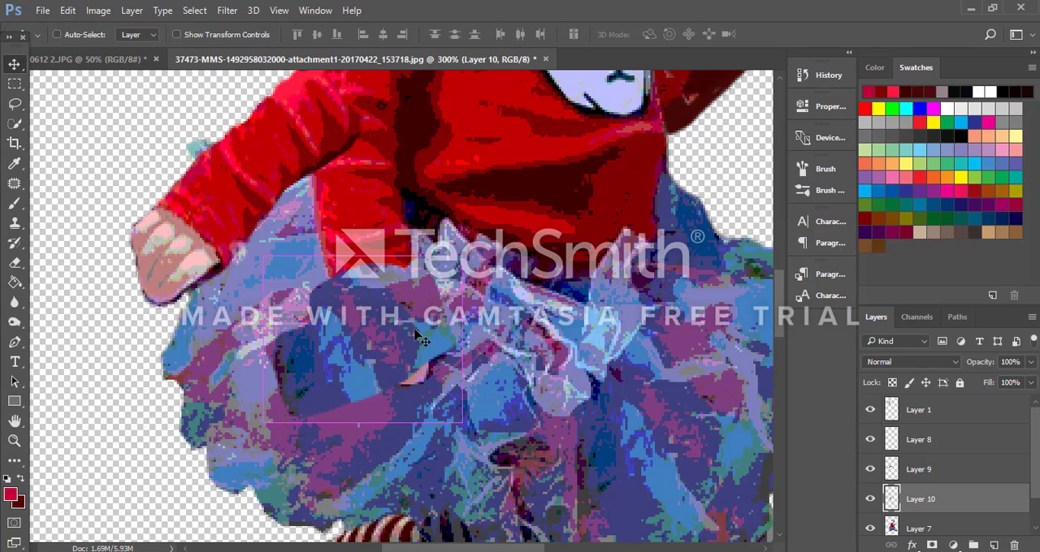
pyautogui.hotkey('ctrl', 't')
pyautogui.moveTo(510, 425); pyautogui.dragTo(516, 405)
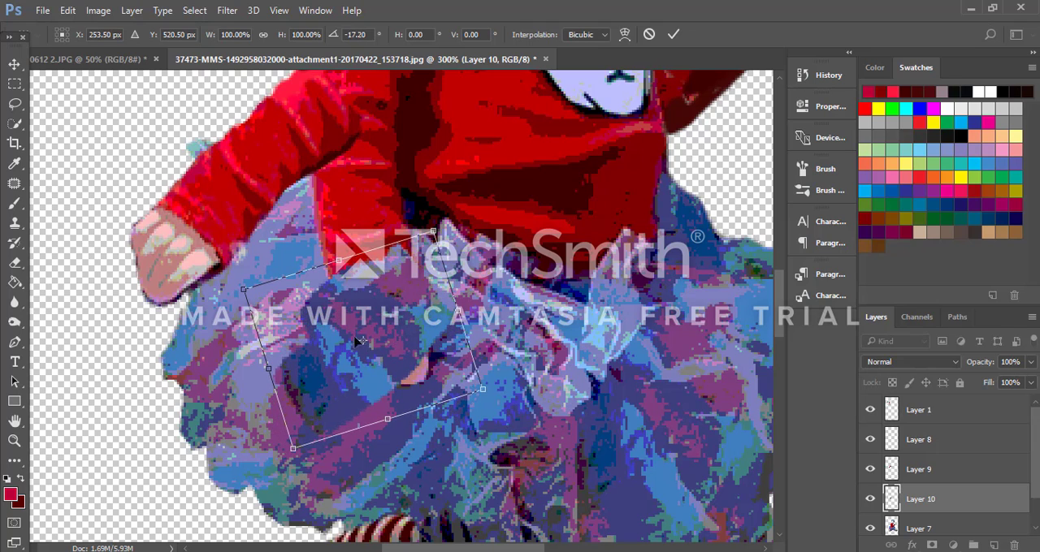
pyautogui.moveTo(366, 340); pyautogui.dragTo(405, 355)
pyautogui.moveTo(416, 305); pyautogui.dragTo(441, 318)
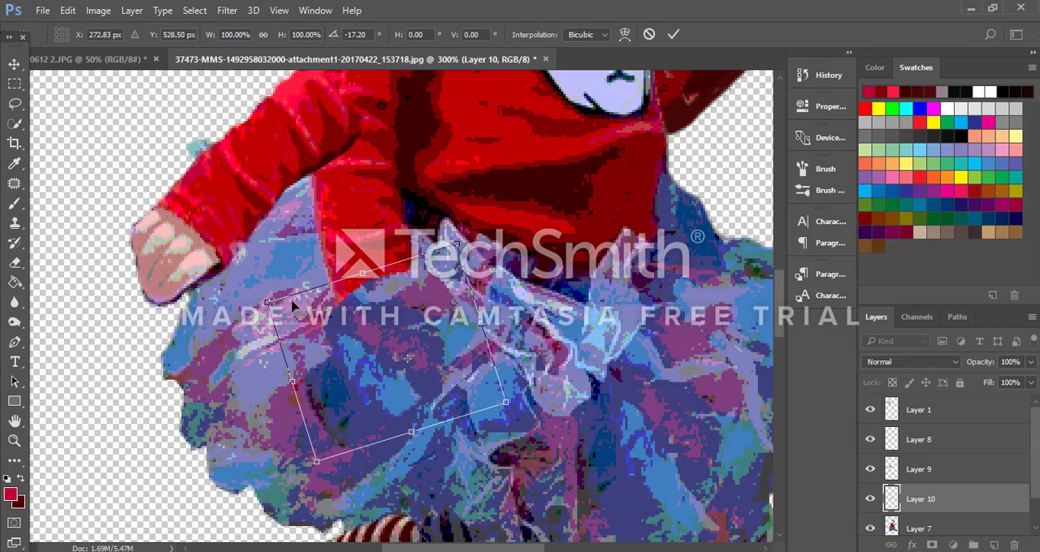
# Step: Scale the Layer 10 patch to 122.35% width and 150.01% height at -17.29°, and erase its dark outer edge with the 10 px eraser
pyautogui.moveTo(255, 299)
pyautogui.mouseDown()
pyautogui.moveTo(208, 273)
pyautogui.moveTo(263, 296)
pyautogui.mouseUp()
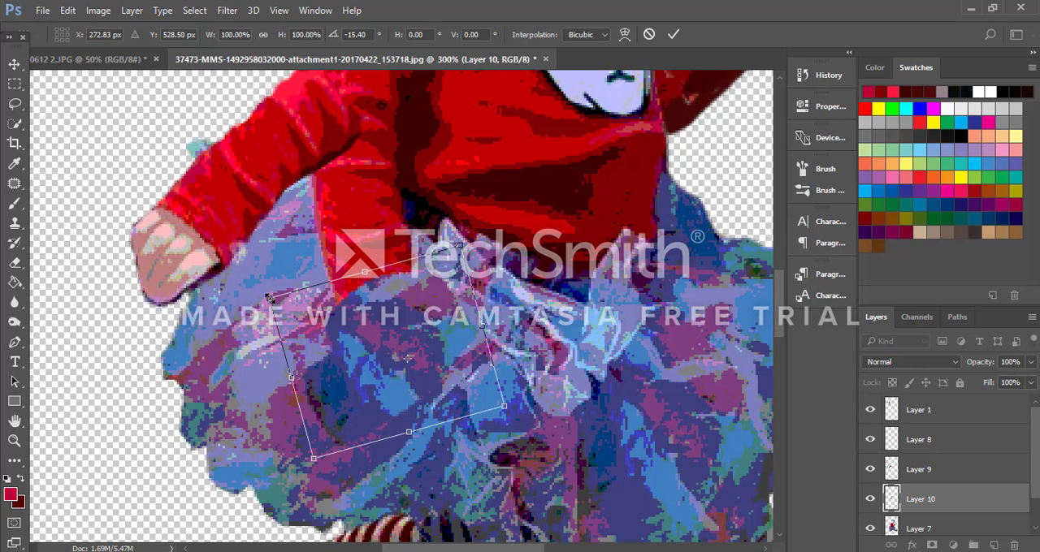
pyautogui.moveTo(480, 243); pyautogui.dragTo(475, 239)
pyautogui.moveTo(262, 294); pyautogui.dragTo(212, 261)
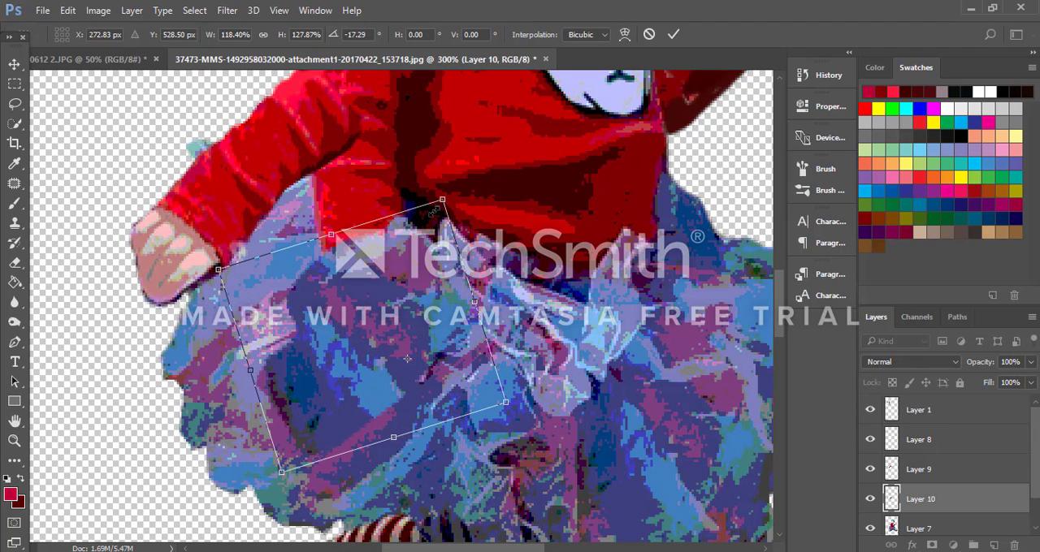
pyautogui.moveTo(434, 209); pyautogui.dragTo(424, 227)
pyautogui.moveTo(325, 245); pyautogui.dragTo(317, 217)
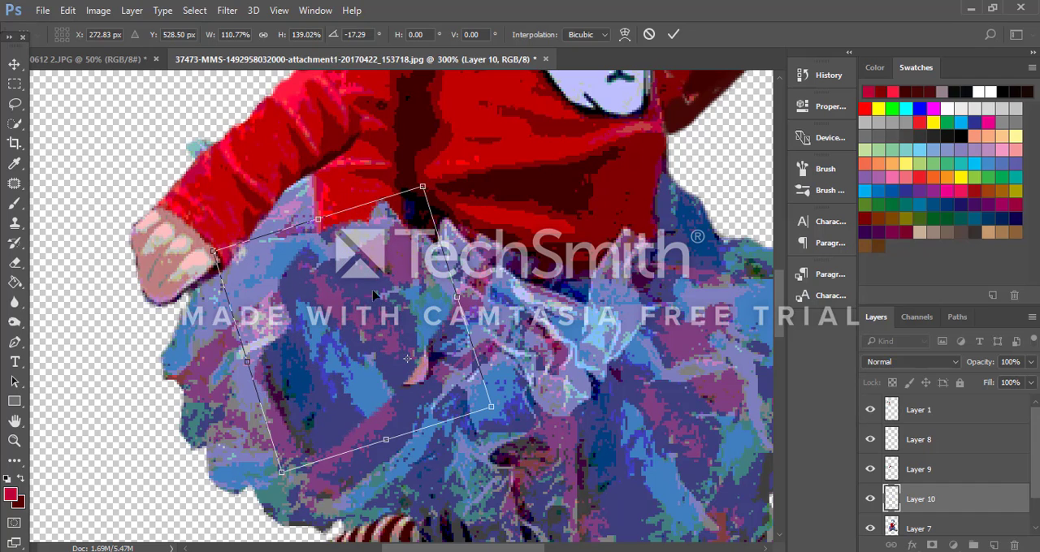
pyautogui.moveTo(501, 411); pyautogui.dragTo(526, 419)
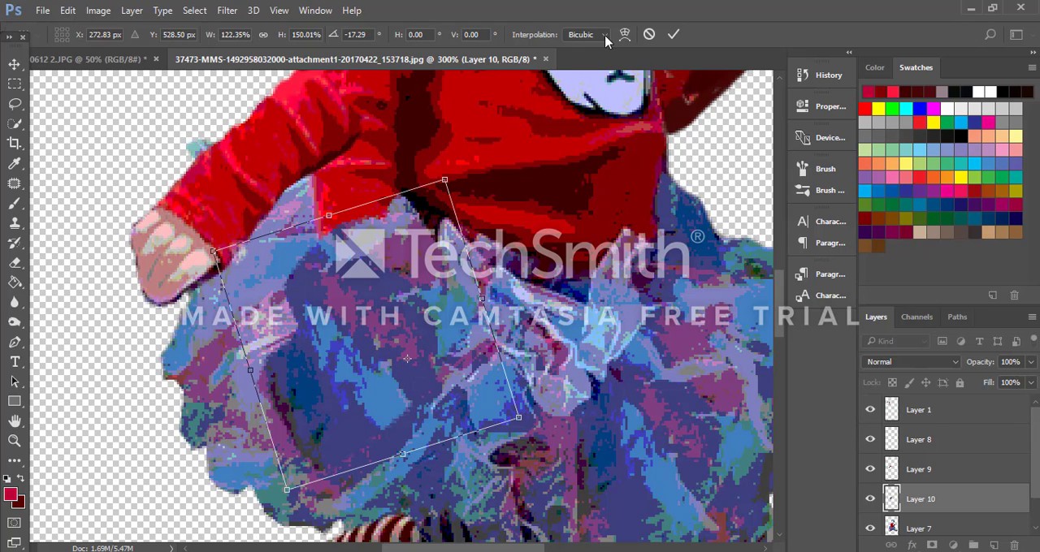
pyautogui.click(673, 34)
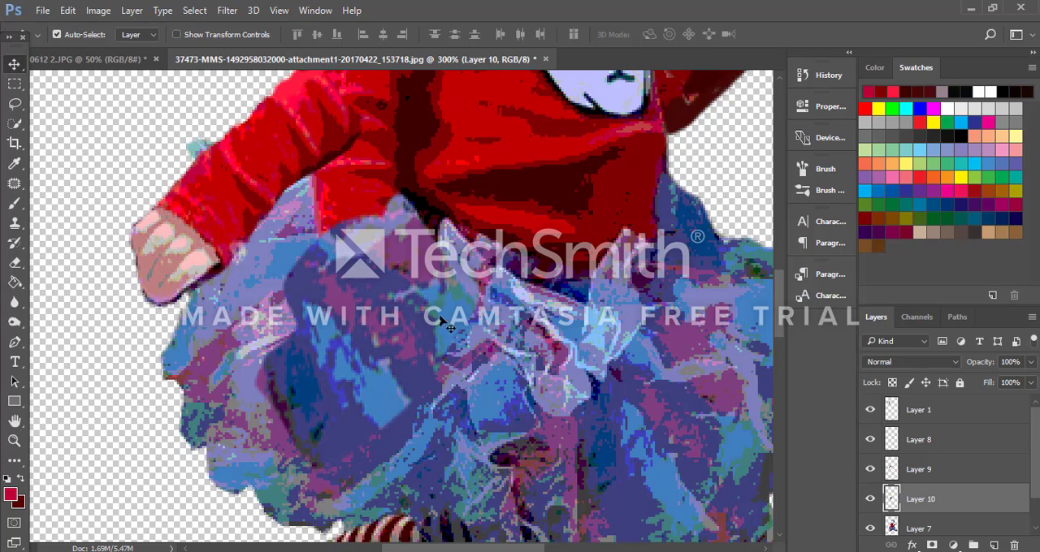
pyautogui.click(14, 262)
pyautogui.moveTo(246, 449)
pyautogui.mouseDown()
pyautogui.moveTo(261, 417)
pyautogui.moveTo(280, 409)
pyautogui.moveTo(277, 417)
pyautogui.moveTo(268, 391)
pyautogui.moveTo(264, 401)
pyautogui.moveTo(290, 407)
pyautogui.moveTo(288, 400)
pyautogui.moveTo(306, 467)
pyautogui.moveTo(321, 433)
pyautogui.moveTo(278, 424)
pyautogui.moveTo(291, 392)
pyautogui.mouseUp()
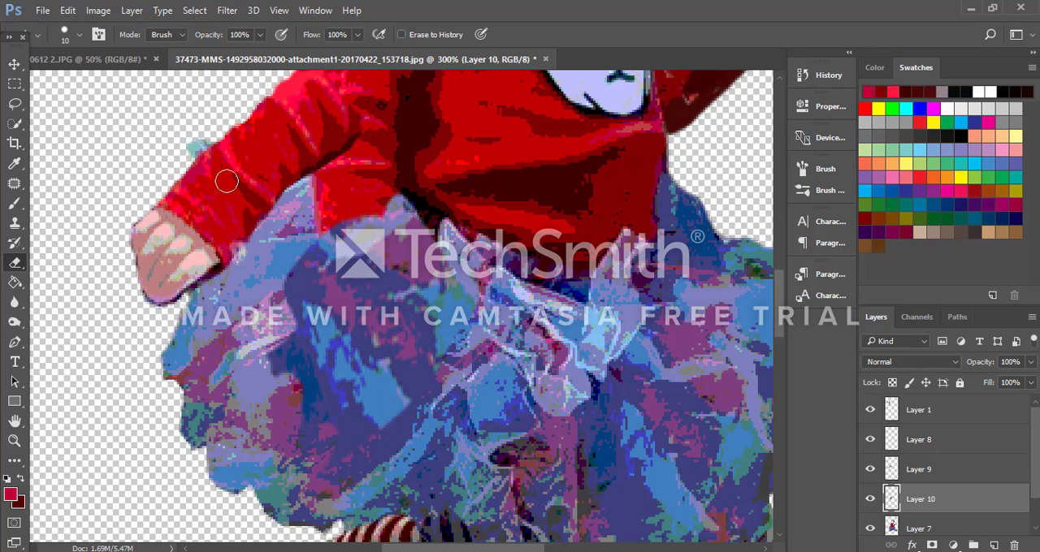
# Step: Outline the light tutu strip beneath the swung-out forearm with the Lasso and copy it from Layer 7 to a new layer
pyautogui.click(14, 103)
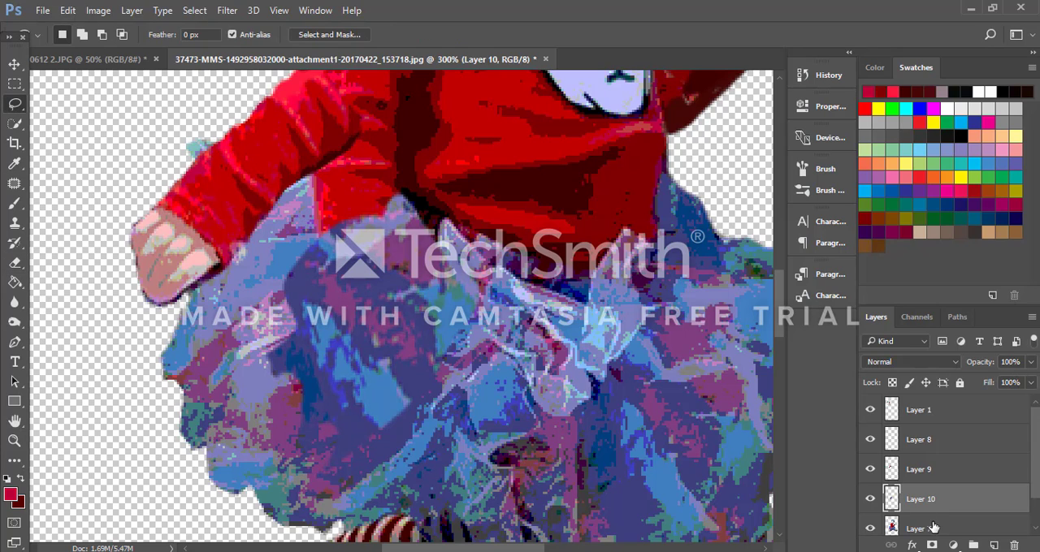
pyautogui.click(932, 528)
pyautogui.moveTo(312, 213)
pyautogui.mouseDown()
pyautogui.moveTo(273, 218)
pyautogui.moveTo(231, 288)
pyautogui.moveTo(295, 266)
pyautogui.mouseUp()
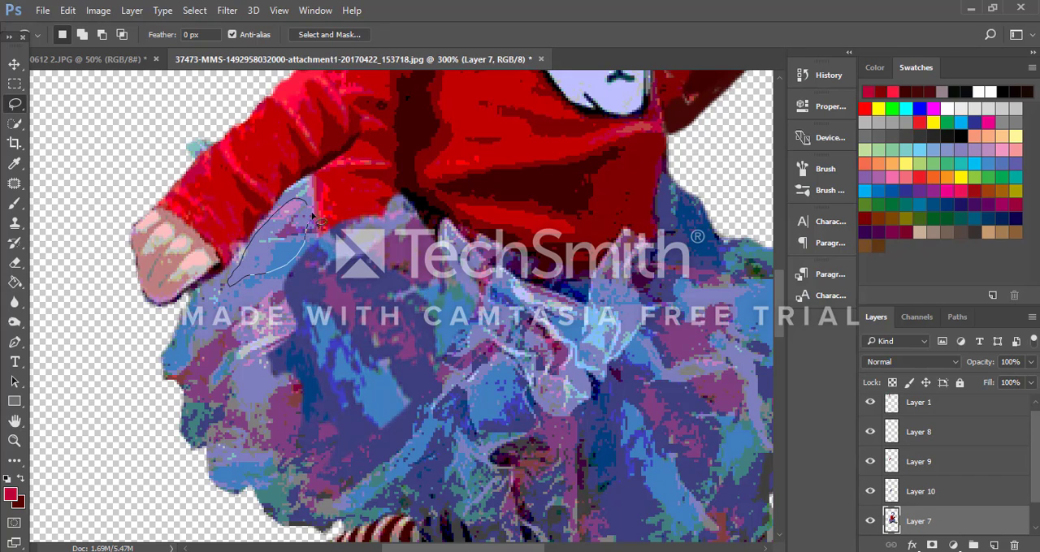
pyautogui.moveTo(307, 200); pyautogui.dragTo(309, 203)
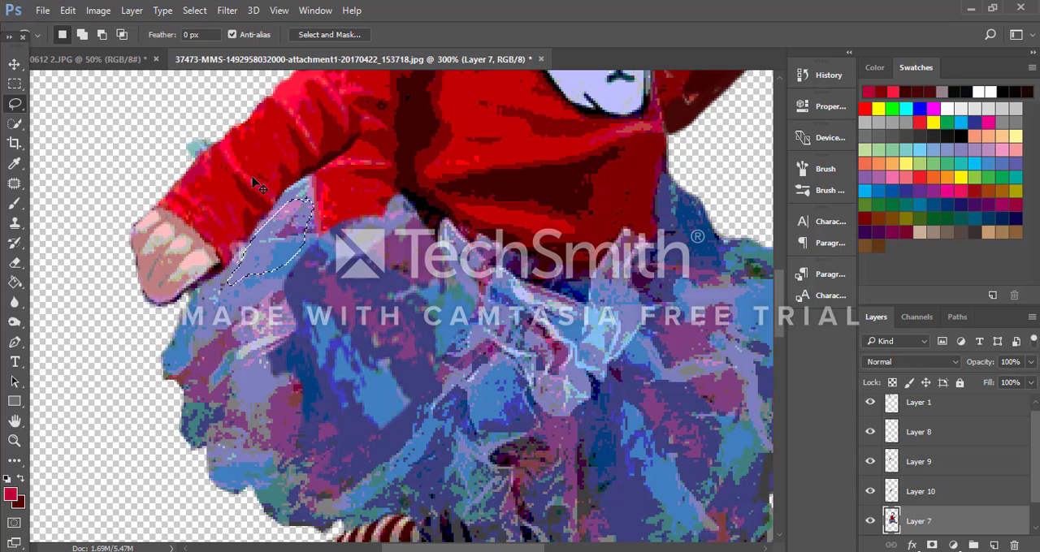
pyautogui.hotkey('ctrl', 'j')
# Step: Transform the Layer 11 strip over the leftover red sleeve below the elbow, rotated 73.83° and scaled to 131.74% width and 154.90% height
pyautogui.click(14, 63)
pyautogui.moveTo(302, 250); pyautogui.dragTo(357, 208)
pyautogui.hotkey('ctrl', 't')
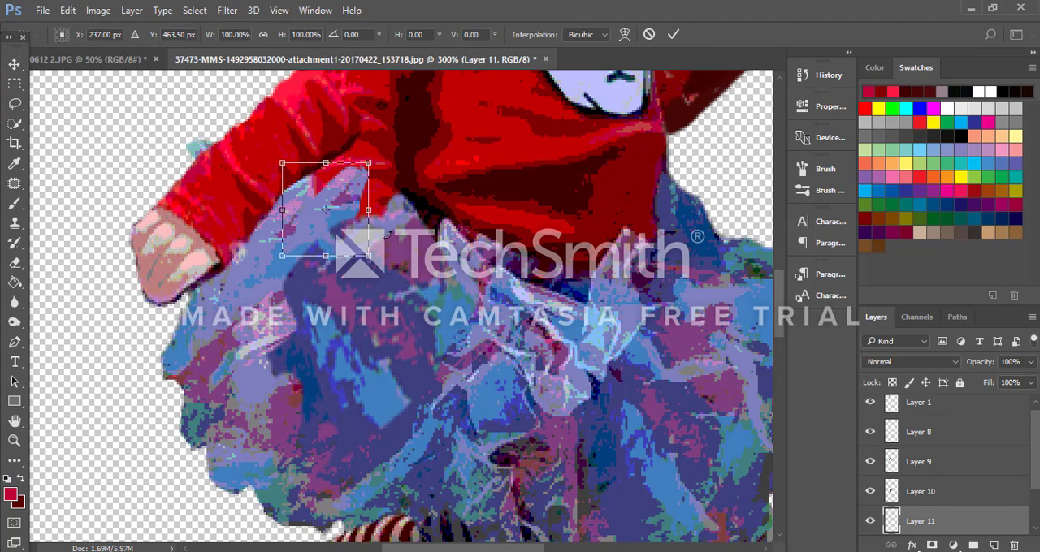
pyautogui.moveTo(367, 287); pyautogui.dragTo(262, 272)
pyautogui.moveTo(350, 211); pyautogui.dragTo(372, 195)
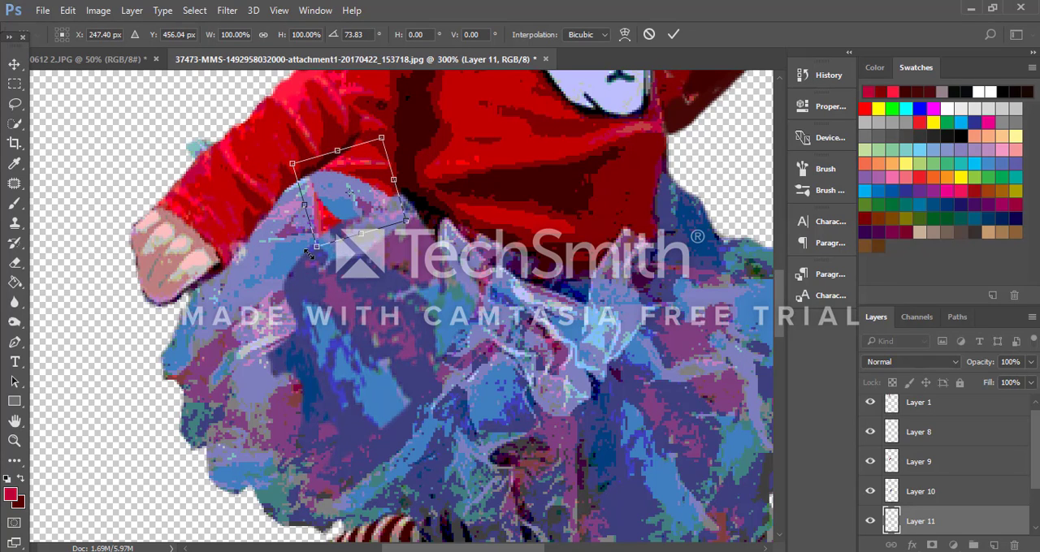
pyautogui.moveTo(318, 246); pyautogui.dragTo(320, 256)
pyautogui.moveTo(289, 221); pyautogui.dragTo(241, 235)
pyautogui.moveTo(315, 155); pyautogui.dragTo(308, 141)
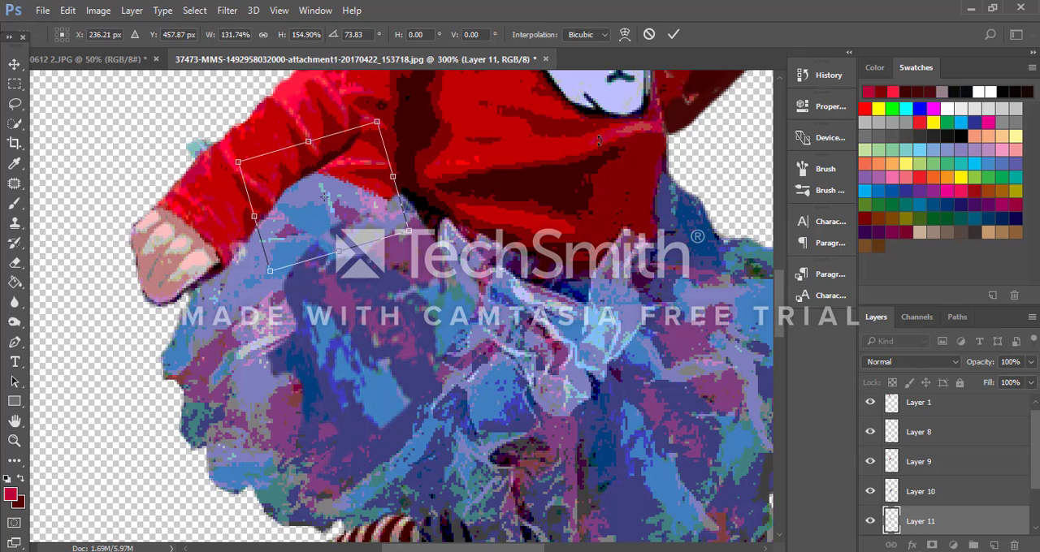
pyautogui.click(673, 34)
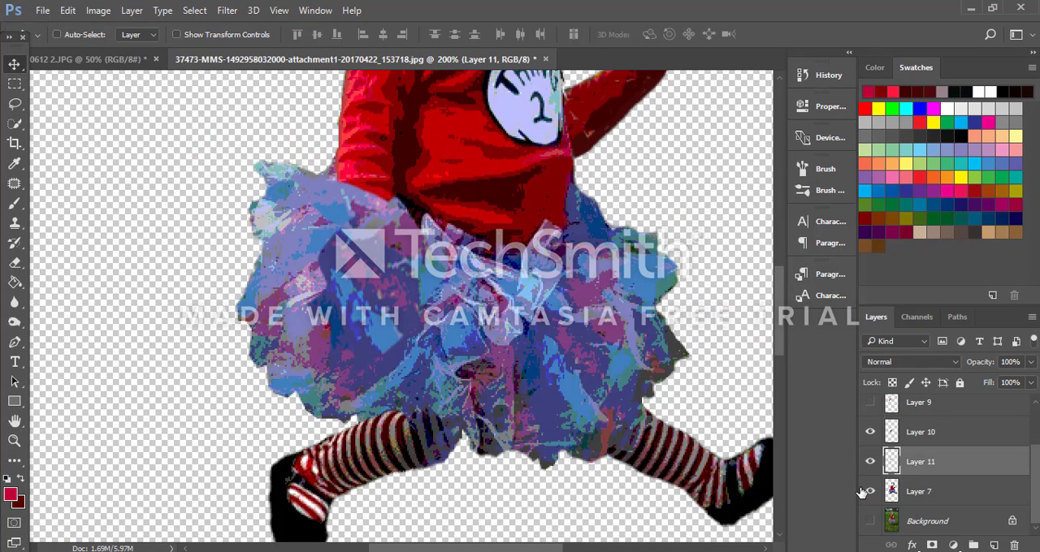
# Step: Merge the tutu patches on Layers 10 and 11 with Layer 7, and show the Layer 9 forearm again
pyautogui.hotkey('ctrl', 'shift', 'e')
pyautogui.click(870, 460)
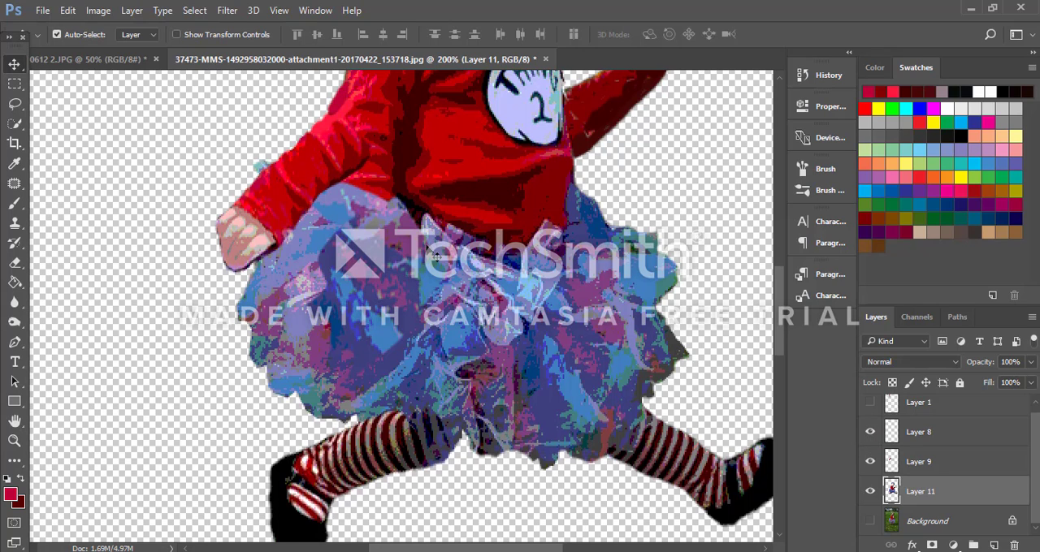
pyautogui.scroll(3, 436, 257)
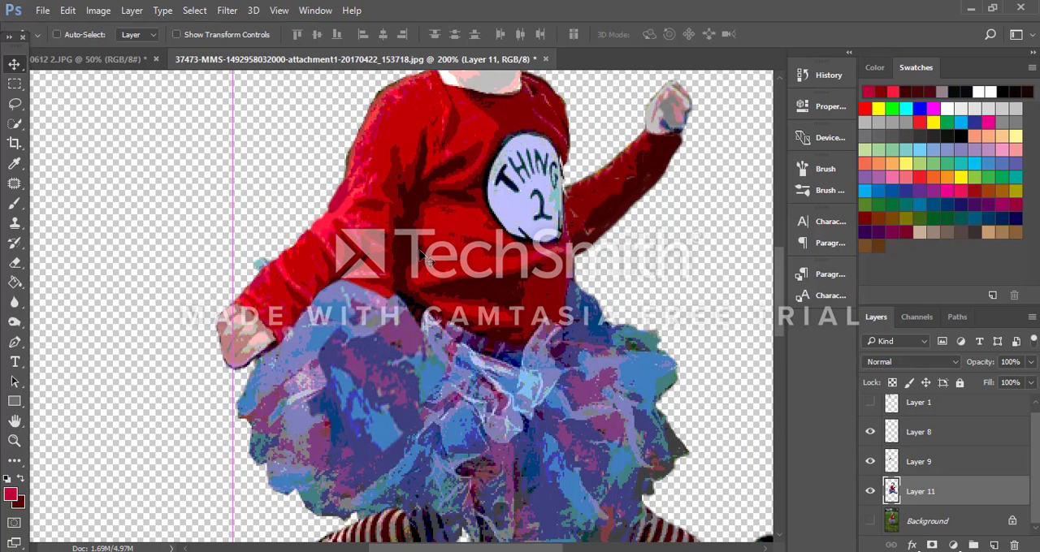
# Step: Add a new empty layer and place it directly beneath Layer 11
pyautogui.click(993, 545)
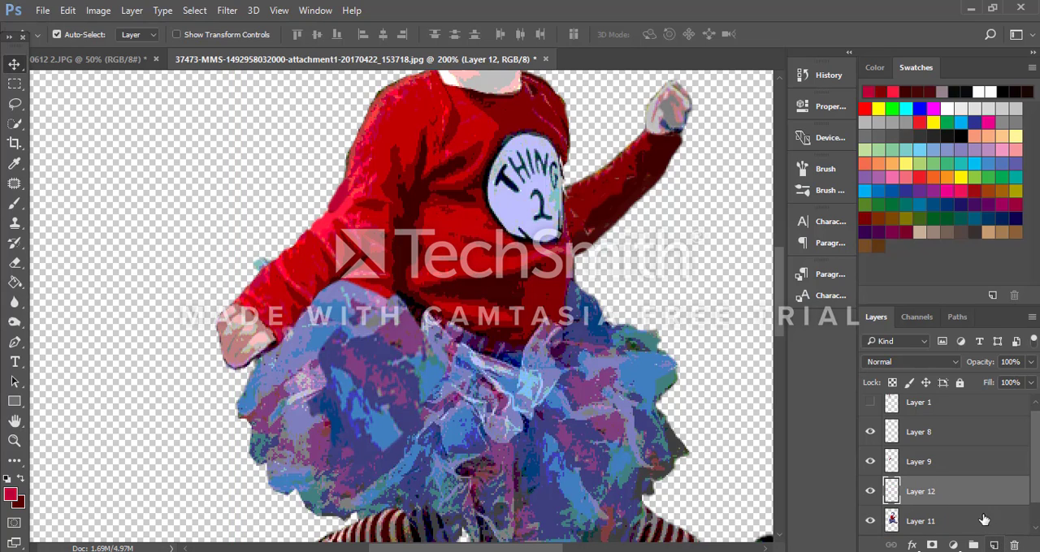
pyautogui.moveTo(953, 492); pyautogui.dragTo(967, 531)
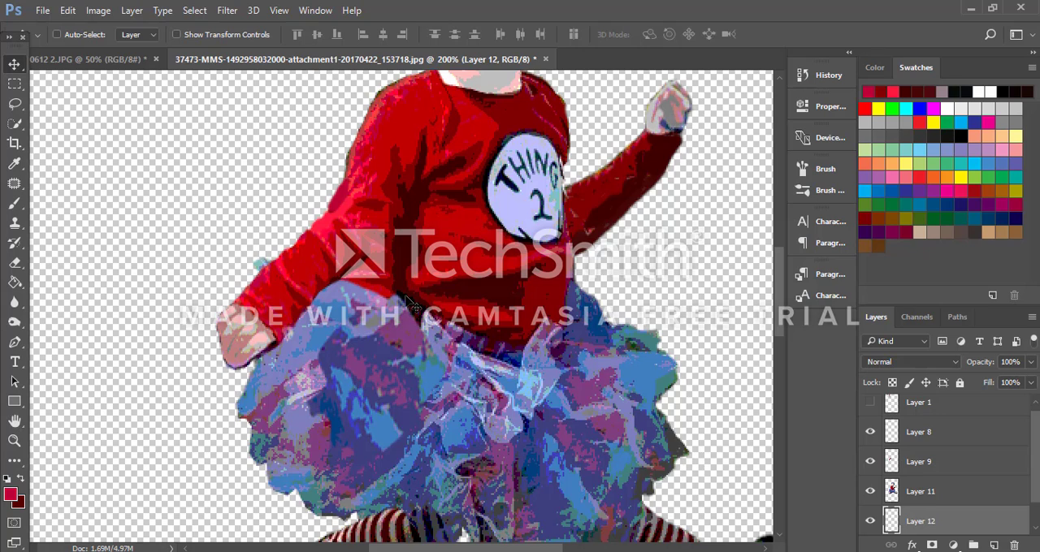
pyautogui.keyDown('ctrl'); pyautogui.click(412, 303); pyautogui.keyUp('ctrl')
# Step: Erase the leftover red sleeve between the lowered arm and the torso on Layer 11, reducing the eraser to 5 px
pyautogui.scroll(2, 333, 238)
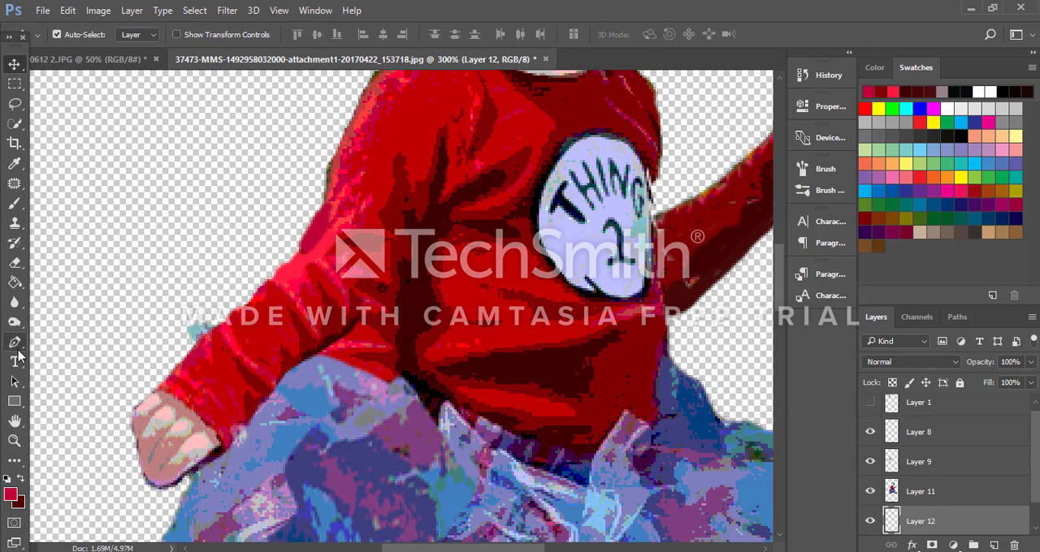
pyautogui.click(14, 262)
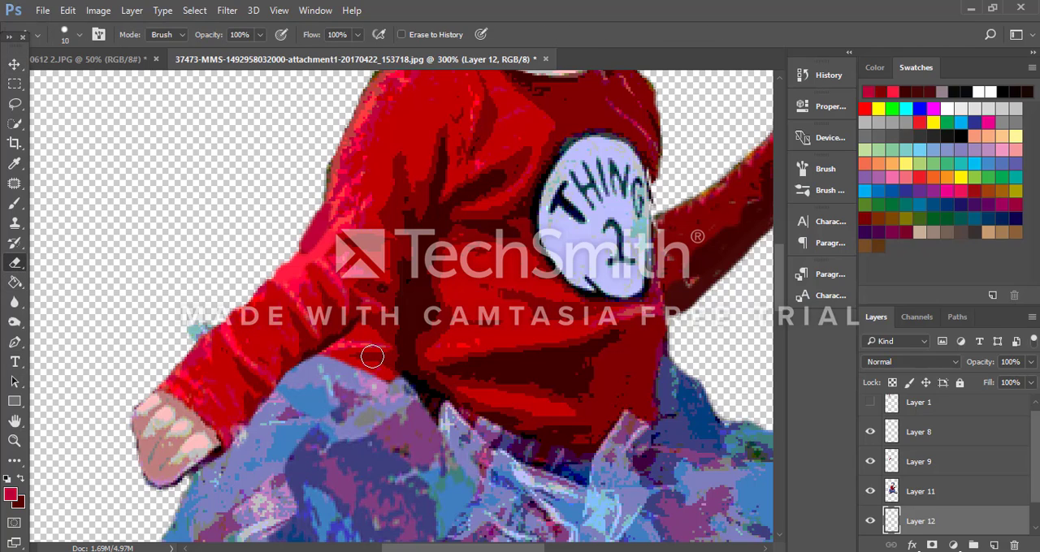
pyautogui.press('[')
pyautogui.click(933, 491)
pyautogui.moveTo(381, 341)
pyautogui.mouseDown()
pyautogui.moveTo(378, 354)
pyautogui.moveTo(377, 321)
pyautogui.moveTo(337, 349)
pyautogui.moveTo(385, 360)
pyautogui.mouseUp()
pyautogui.press('[')
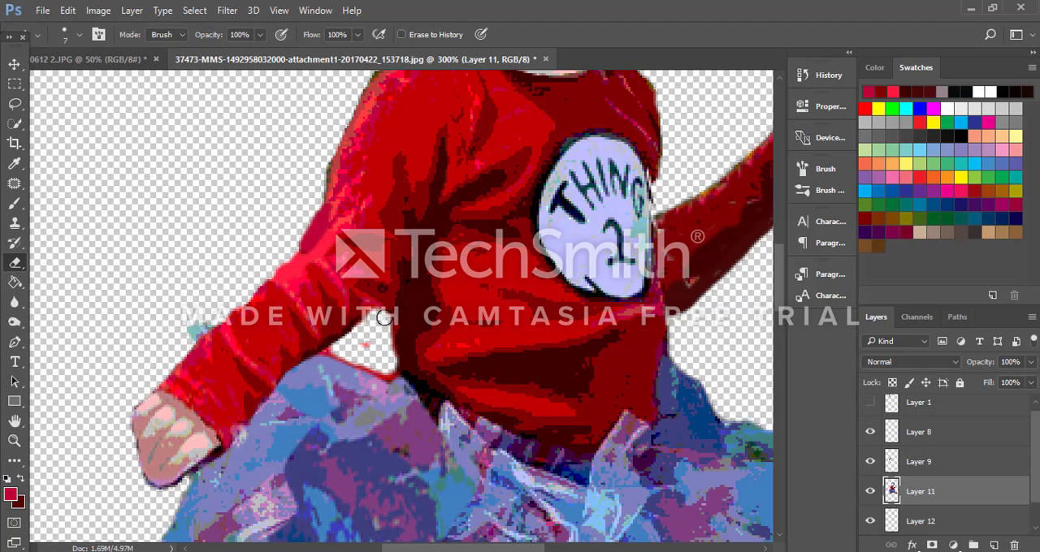
pyautogui.moveTo(381, 312)
pyautogui.mouseDown()
pyautogui.moveTo(390, 303)
pyautogui.moveTo(391, 325)
pyautogui.moveTo(390, 297)
pyautogui.mouseUp()
pyautogui.moveTo(386, 342)
pyautogui.mouseDown()
pyautogui.moveTo(379, 370)
pyautogui.moveTo(361, 347)
pyautogui.moveTo(362, 364)
pyautogui.moveTo(391, 374)
pyautogui.mouseUp()
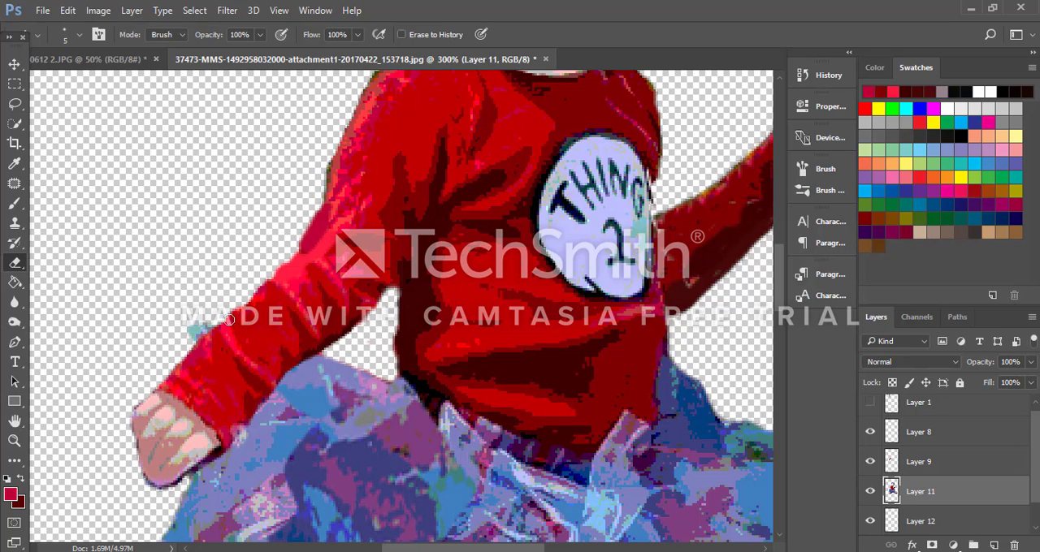
# Step: Show the Thing 2 reference drawing on Layer 1 and compare it with the whole character
pyautogui.click(945, 465)
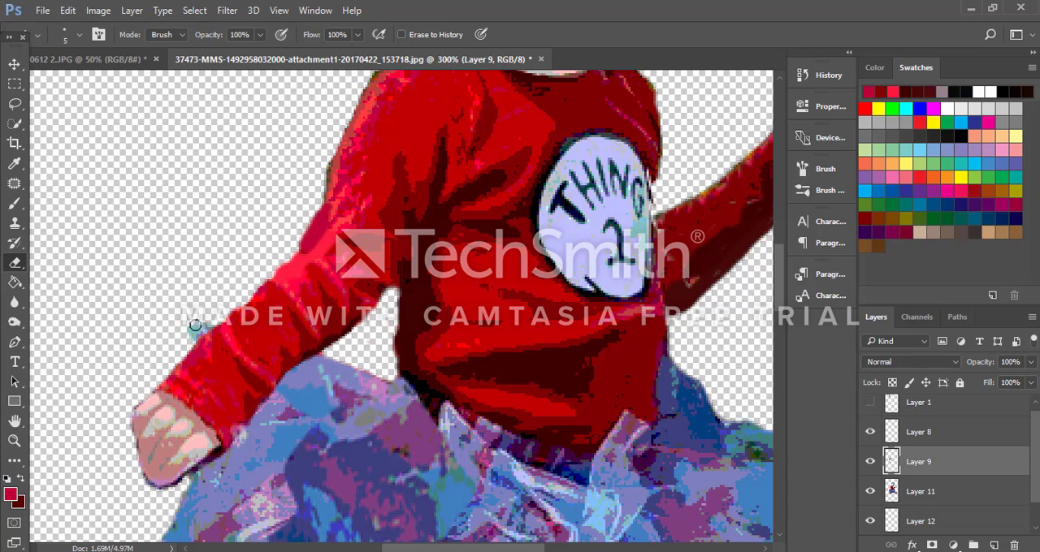
pyautogui.click(935, 433)
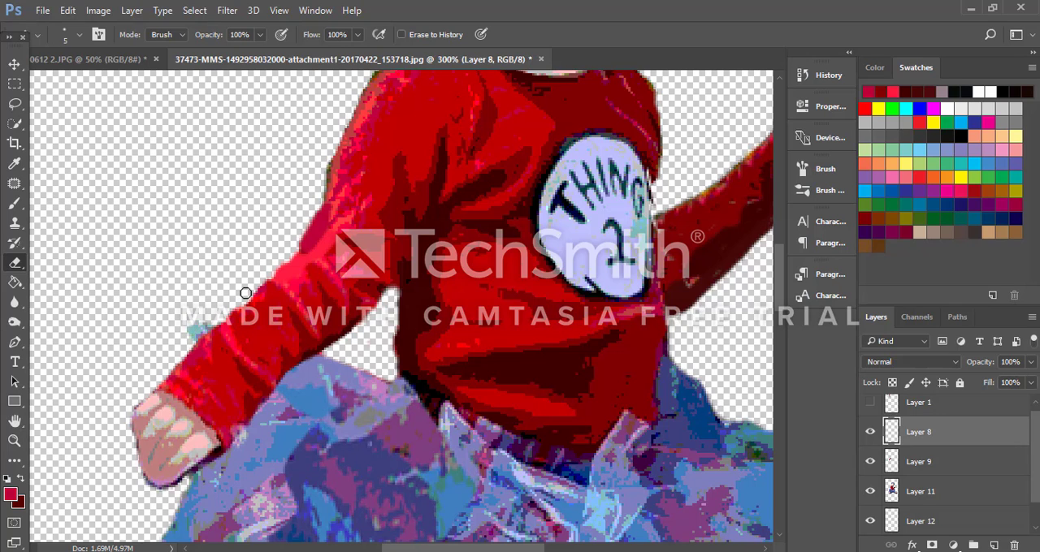
pyautogui.hotkey('ctrl', '1')
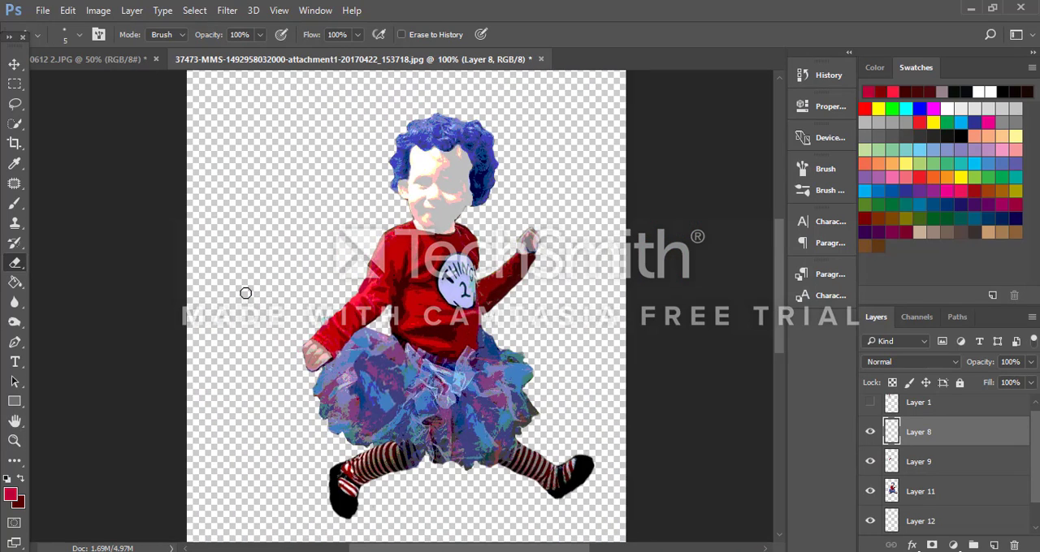
pyautogui.hotkey('ctrl', '-')
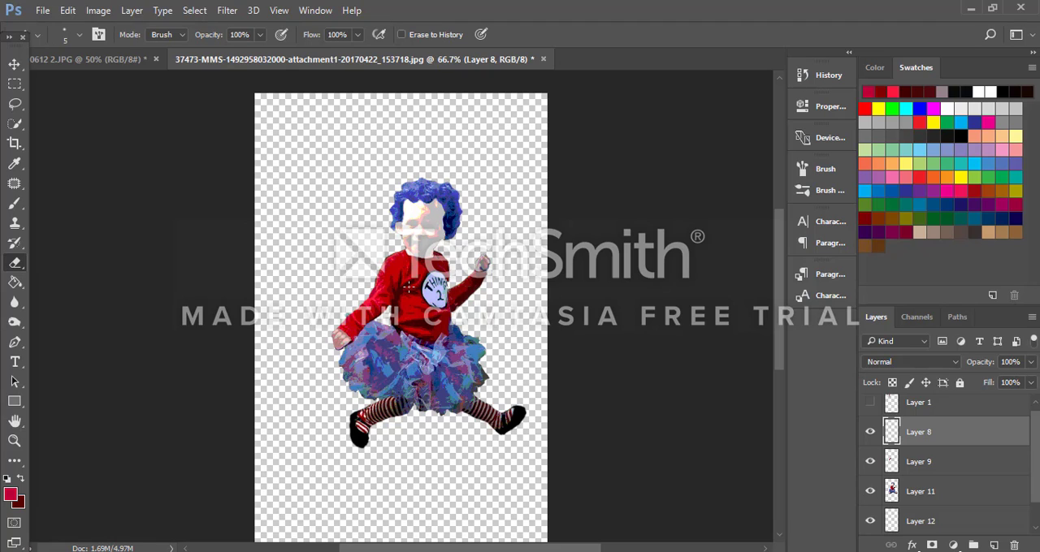
pyautogui.click(871, 404)
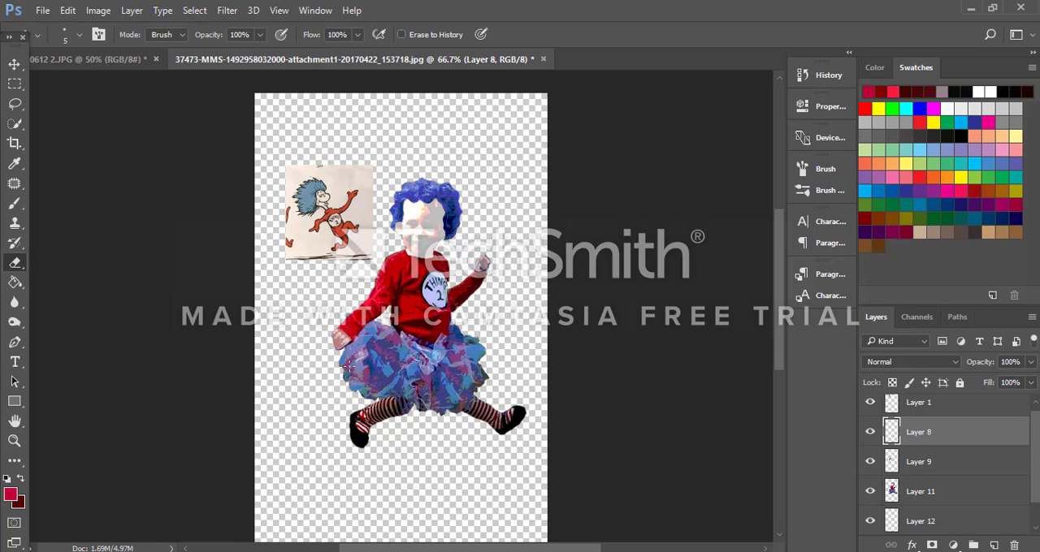
pyautogui.scroll(-1, 348, 367)
pyautogui.scroll(5, 348, 367)
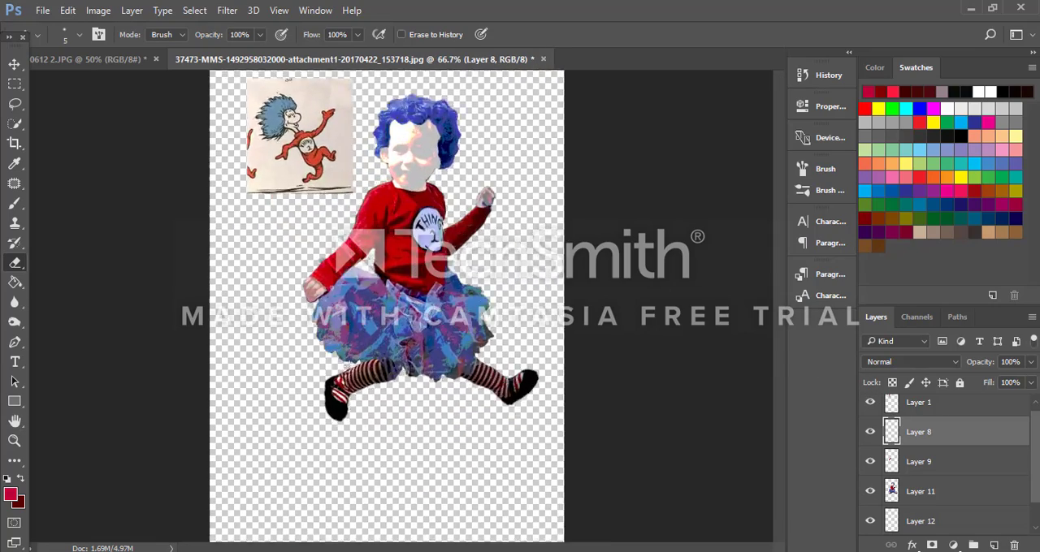
pyautogui.scroll(5, 347, 368)
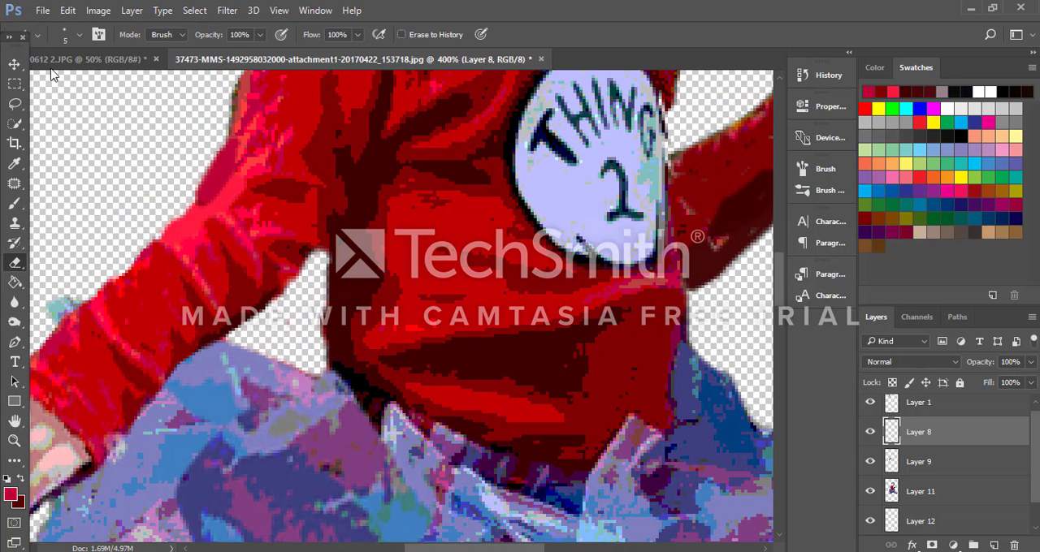
# Step: Merge Layers 8, 9, 11 and 12 into one layer, keeping Layer 1 and the Background separate
pyautogui.click(12, 84)
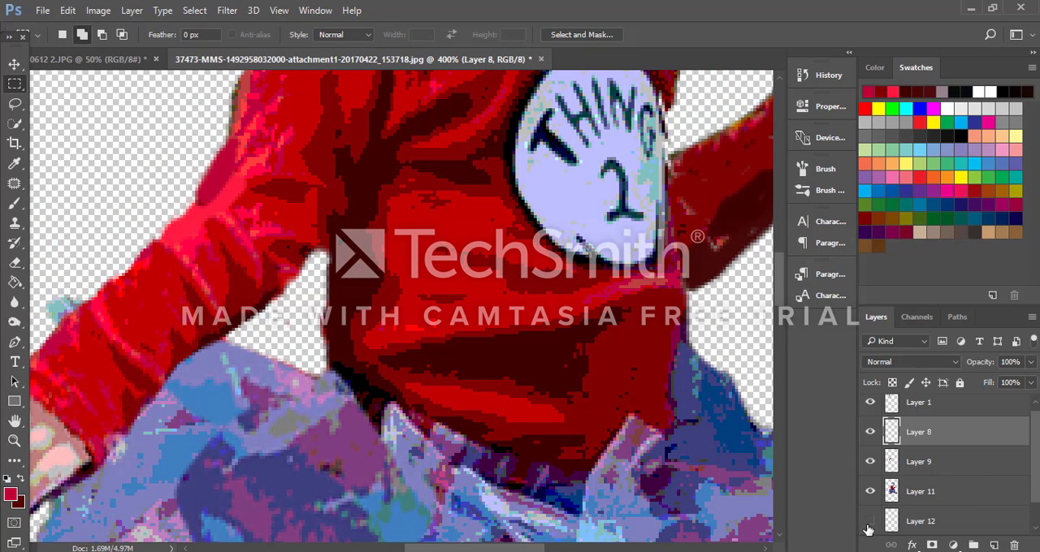
pyautogui.scroll(1, 902, 462)
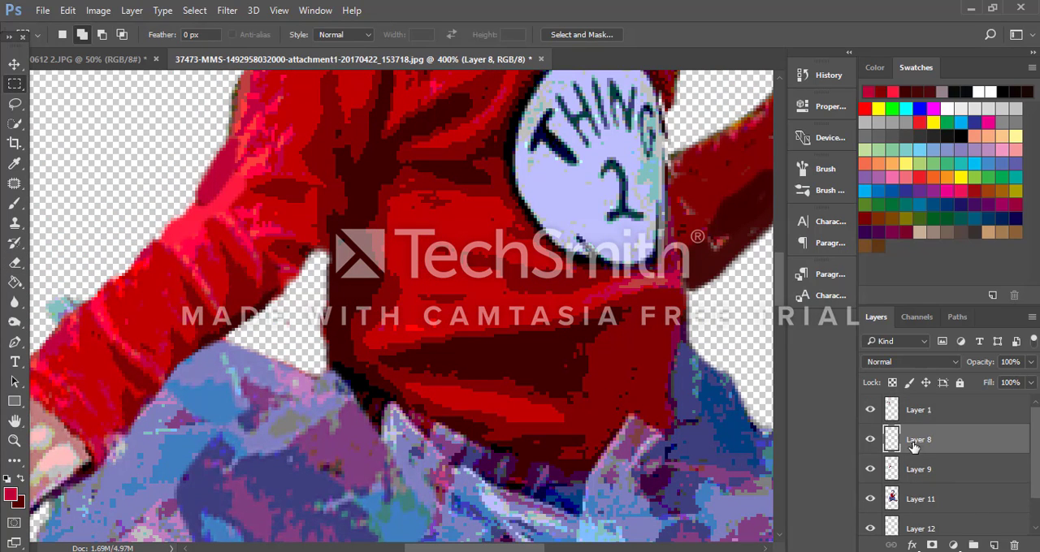
pyautogui.click(871, 410)
pyautogui.hotkey('ctrl', 'shift', 'e')
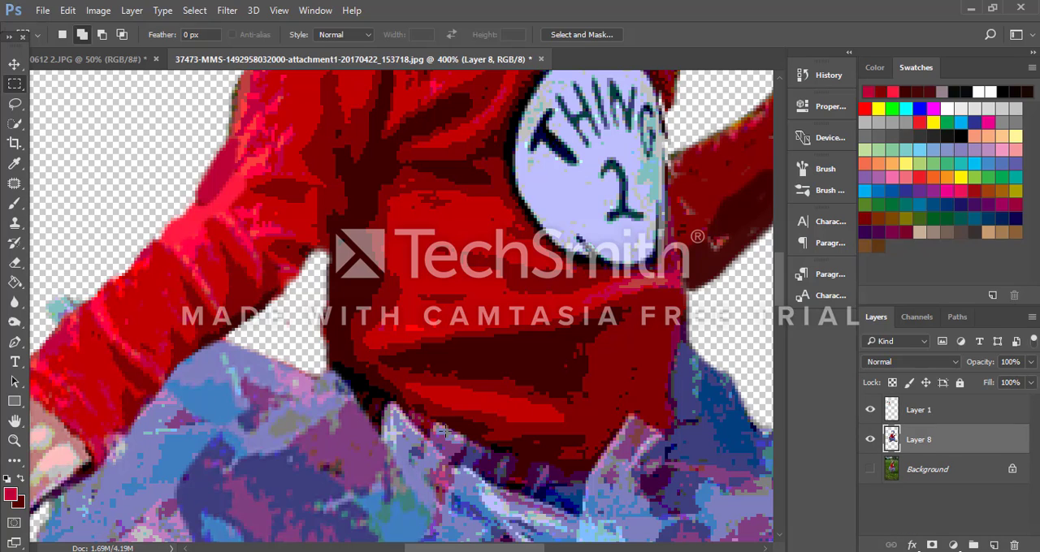
# Step: Outline the elbow area of the lowered sleeve with the Lasso and copy it from Layer 8 to a new layer
pyautogui.click(15, 103)
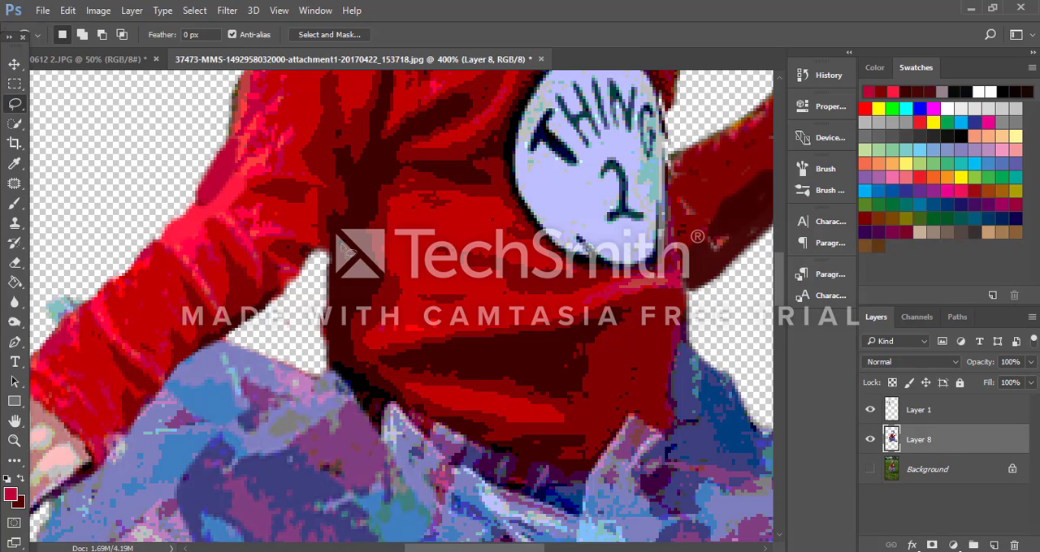
pyautogui.moveTo(345, 249)
pyautogui.mouseDown()
pyautogui.moveTo(325, 218)
pyautogui.moveTo(242, 171)
pyautogui.moveTo(164, 154)
pyautogui.moveTo(151, 246)
pyautogui.moveTo(203, 302)
pyautogui.moveTo(269, 328)
pyautogui.moveTo(315, 315)
pyautogui.moveTo(345, 277)
pyautogui.moveTo(344, 248)
pyautogui.mouseUp()
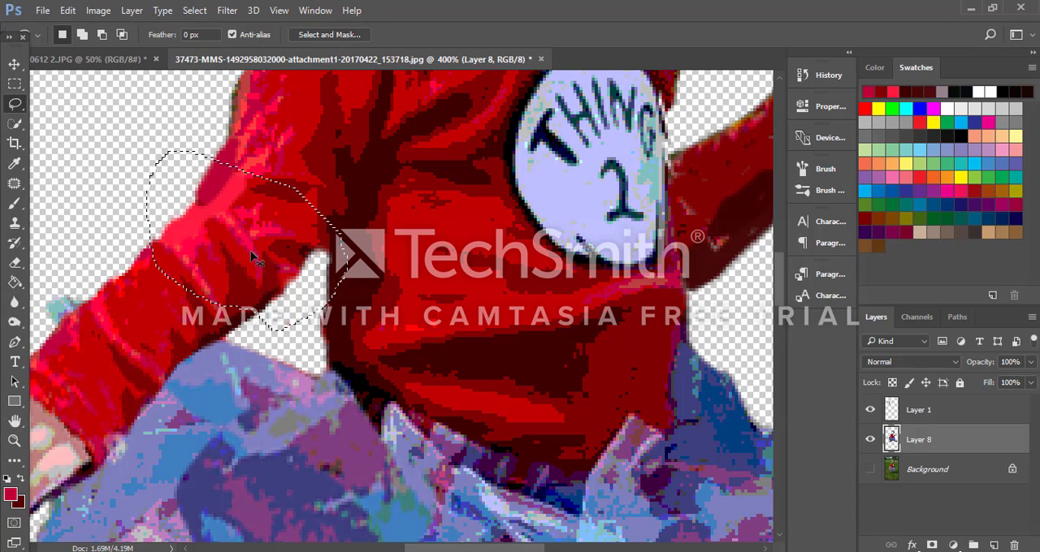
pyautogui.hotkey('ctrl', 'j')
# Step: Rotate the copied elbow patch to -171.65° and move it over the outer bend of the sleeve
pyautogui.click(14, 65)
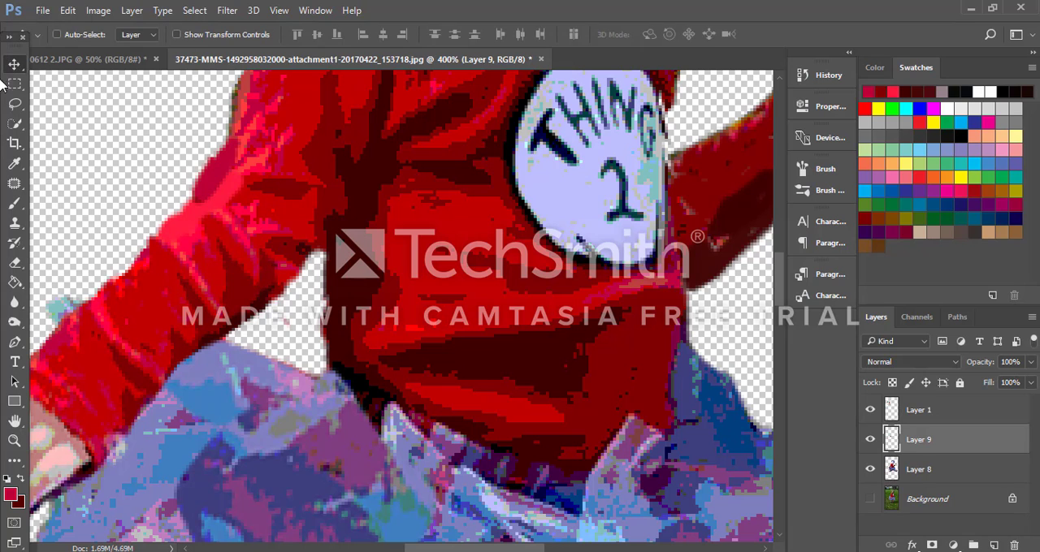
pyautogui.hotkey('ctrl', 't')
pyautogui.moveTo(368, 350); pyautogui.dragTo(142, 120)
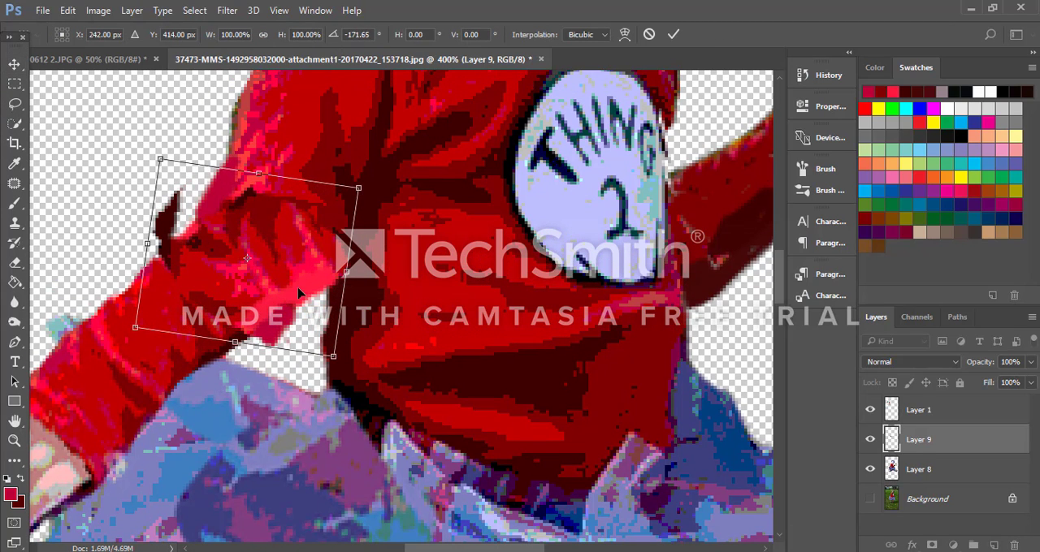
pyautogui.moveTo(299, 291); pyautogui.dragTo(249, 281)
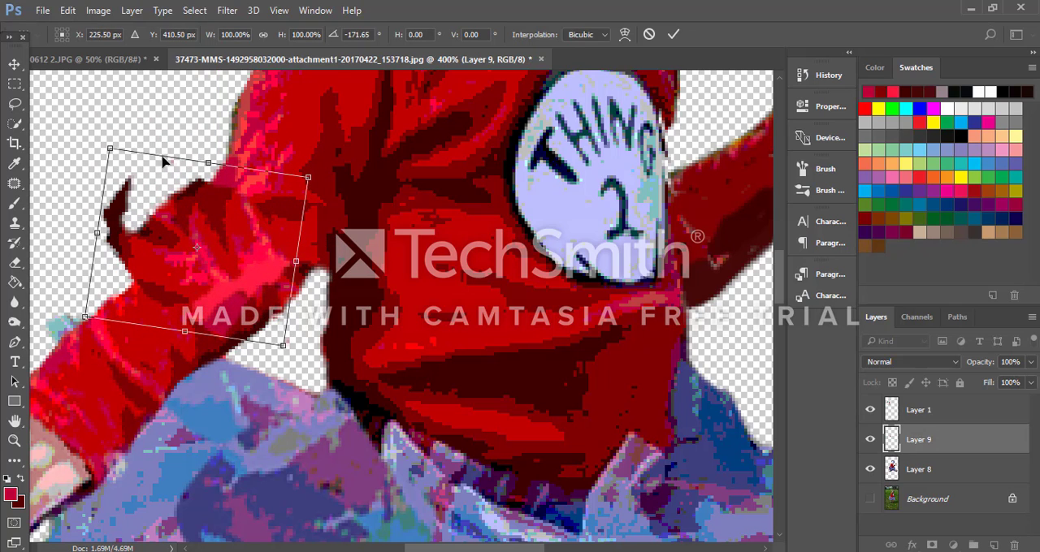
# Step: Warp the elbow patch so its outer edge curves smoothly from the upper sleeve into the forearm
pyautogui.click(68, 10)
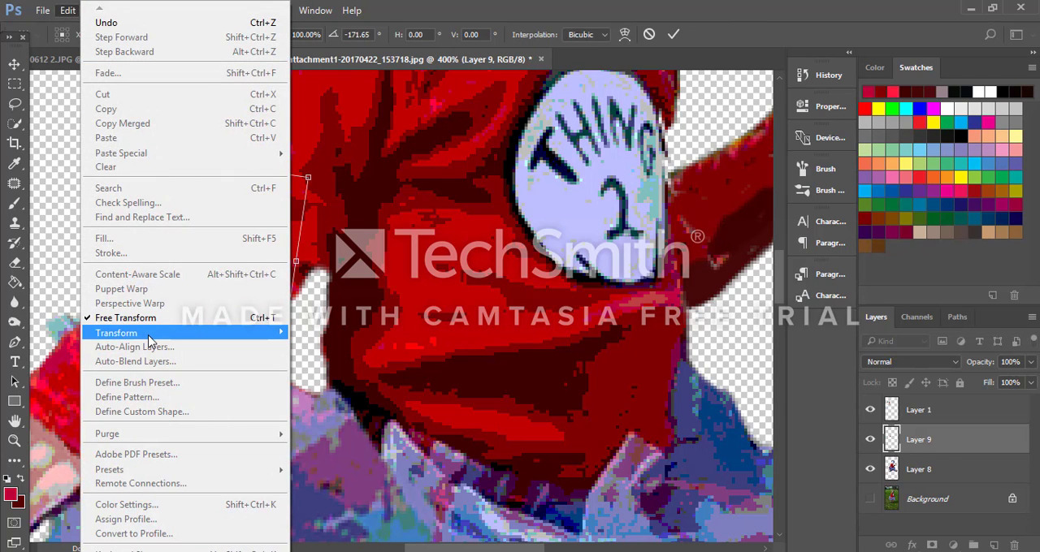
pyautogui.moveTo(150, 337)
pyautogui.click(361, 426)
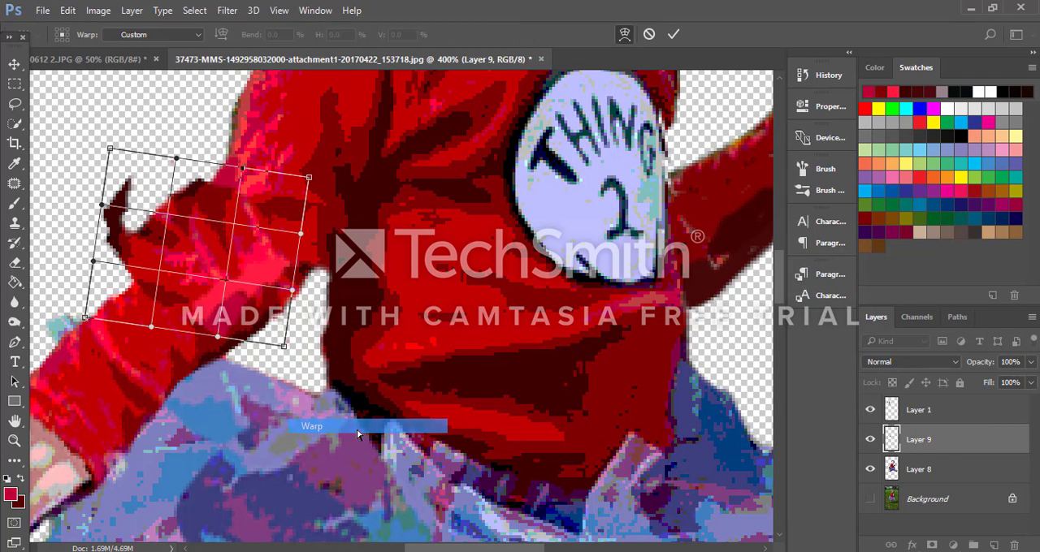
pyautogui.moveTo(85, 317); pyautogui.dragTo(72, 392)
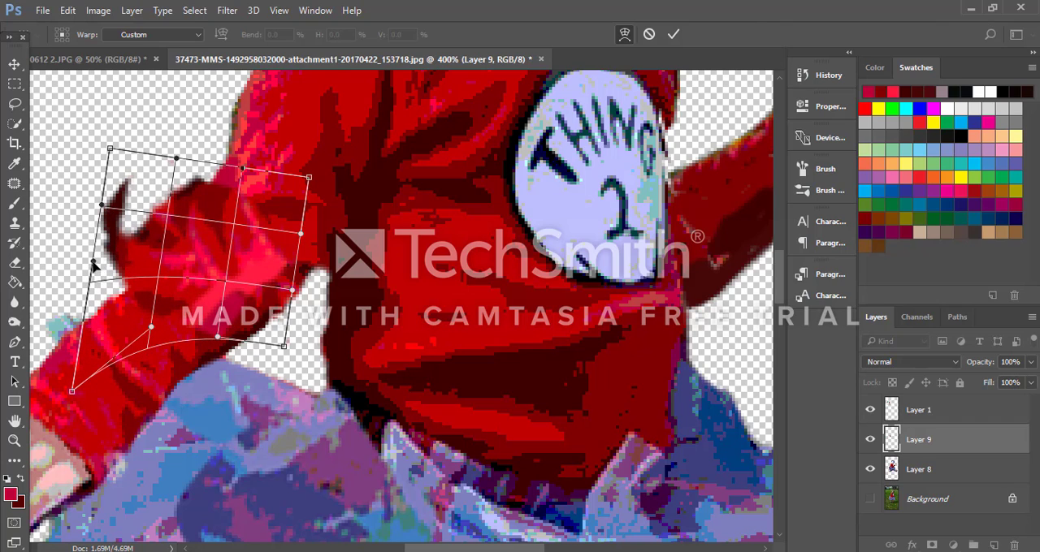
pyautogui.moveTo(93, 264); pyautogui.dragTo(86, 370)
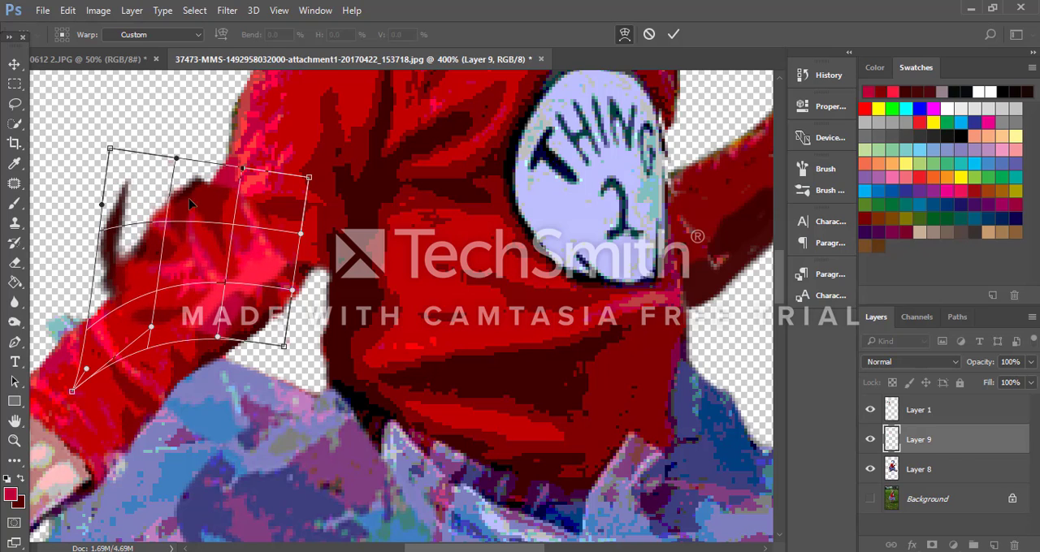
pyautogui.moveTo(233, 167); pyautogui.dragTo(344, 76)
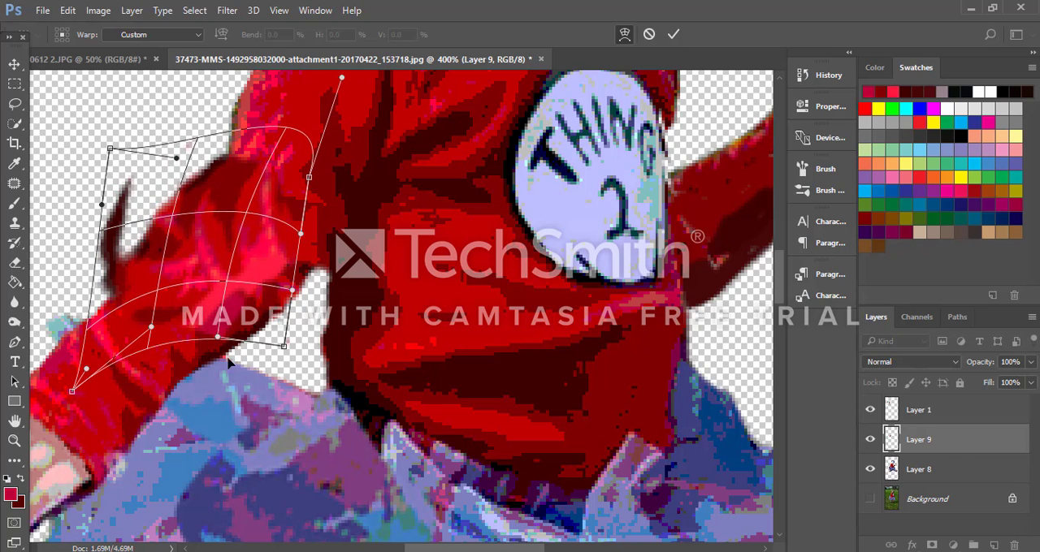
pyautogui.moveTo(285, 345); pyautogui.dragTo(286, 393)
pyautogui.click(673, 34)
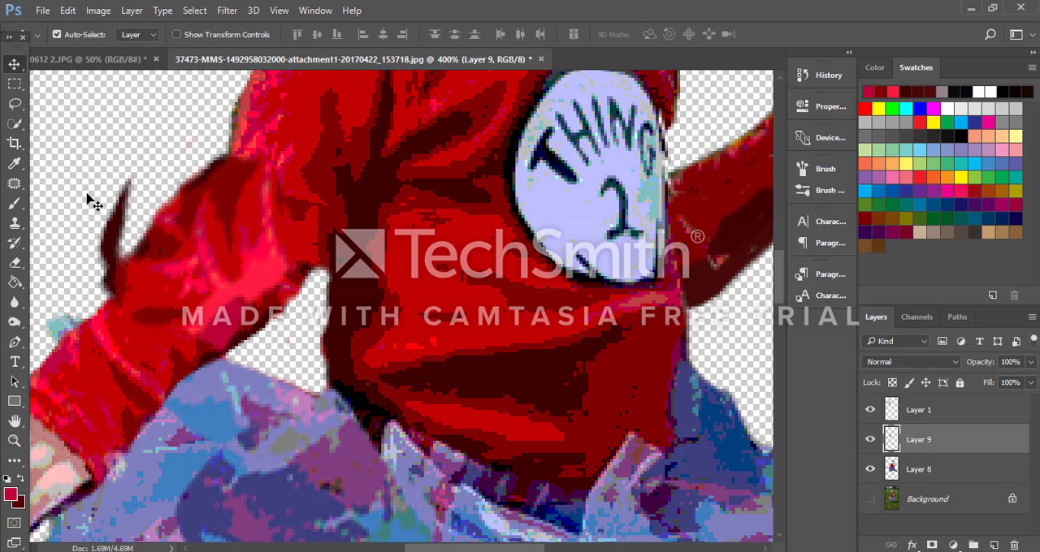
# Step: Erase the sleeve's dark underside below the elbow on Layer 8 and the stray dark spur outside the elbow on Layer 9
pyautogui.click(934, 470)
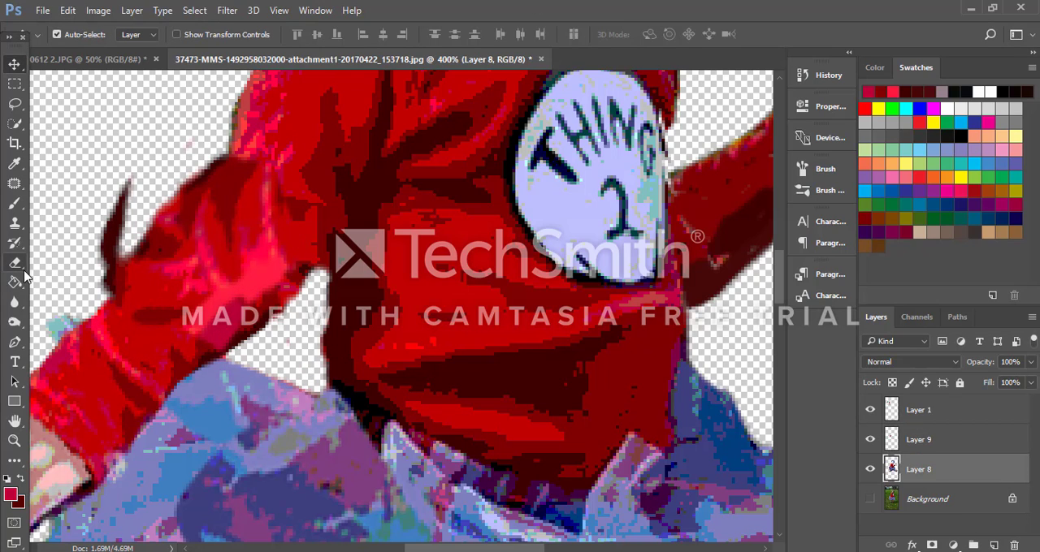
pyautogui.click(15, 262)
pyautogui.moveTo(258, 333)
pyautogui.mouseDown()
pyautogui.moveTo(242, 347)
pyautogui.moveTo(290, 294)
pyautogui.moveTo(282, 297)
pyautogui.mouseUp()
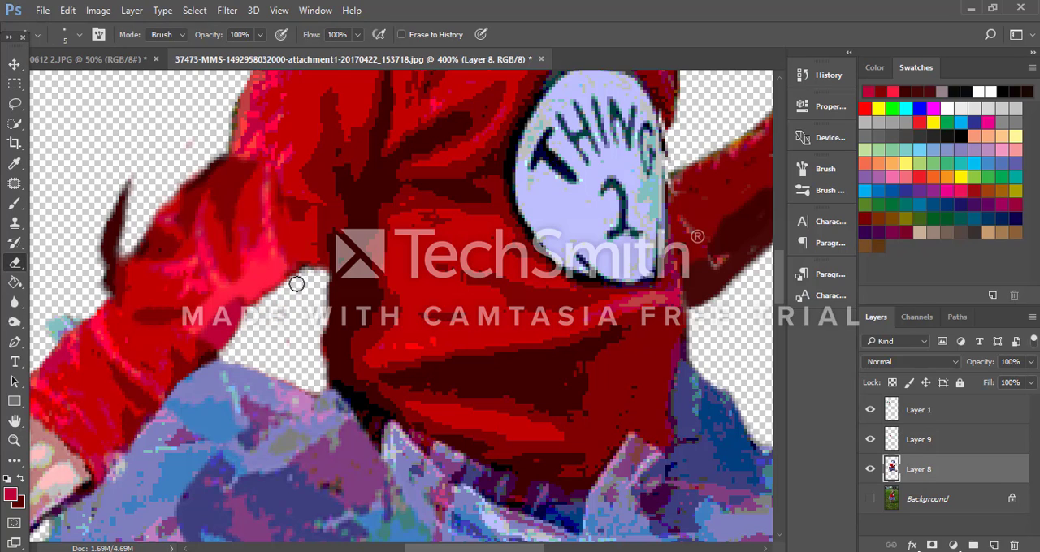
pyautogui.click(934, 437)
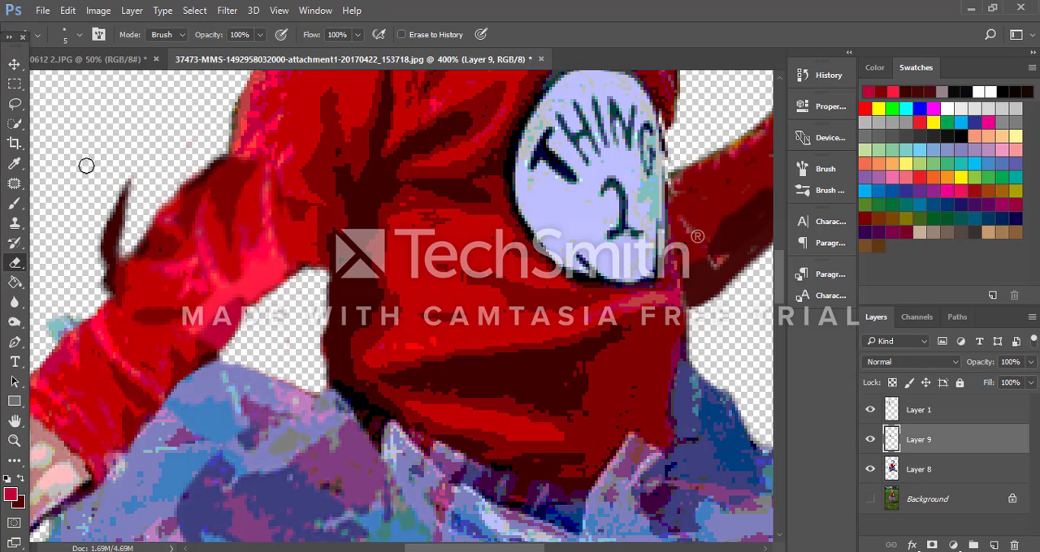
pyautogui.moveTo(112, 183)
pyautogui.mouseDown()
pyautogui.moveTo(84, 262)
pyautogui.moveTo(117, 235)
pyautogui.moveTo(95, 268)
pyautogui.moveTo(111, 257)
pyautogui.moveTo(42, 334)
pyautogui.moveTo(110, 267)
pyautogui.moveTo(124, 209)
pyautogui.mouseUp()
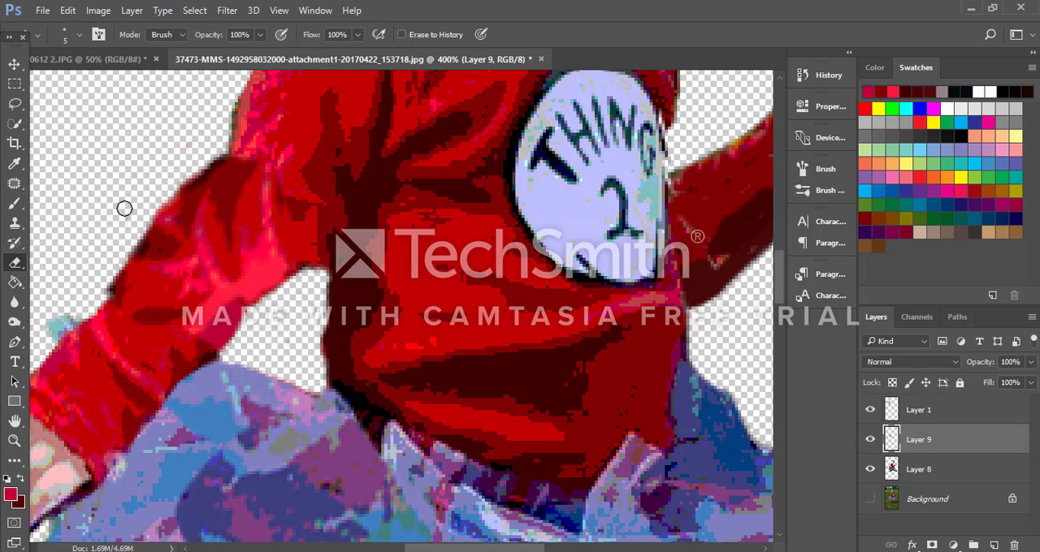
# Step: Paint over the notch on the outer elbow on Layer 9 with light red sampled from the upper sleeve's edge
pyautogui.scroll(4, 219, 136)
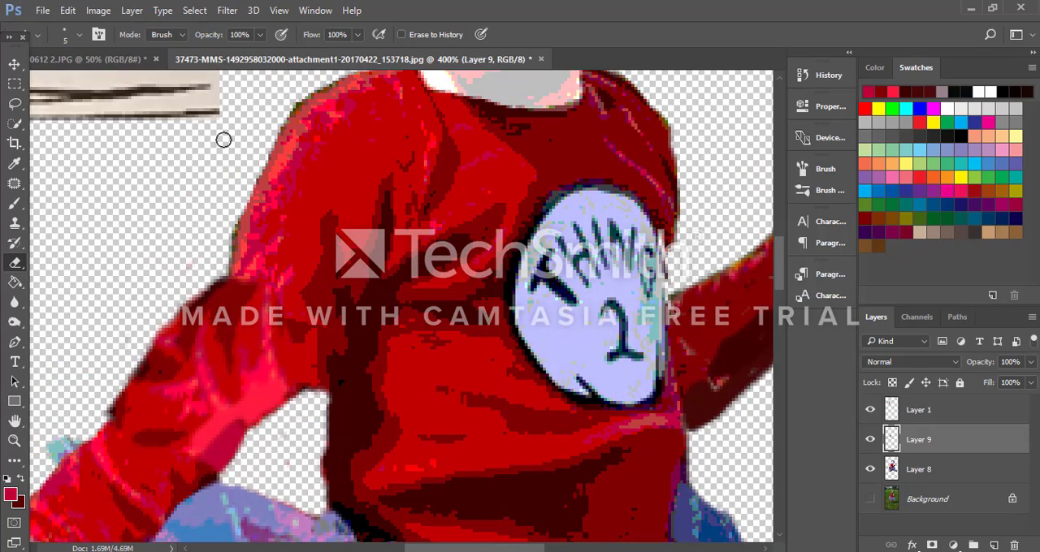
pyautogui.hotkey('ctrl', '-')
pyautogui.hotkey('ctrl', '-')
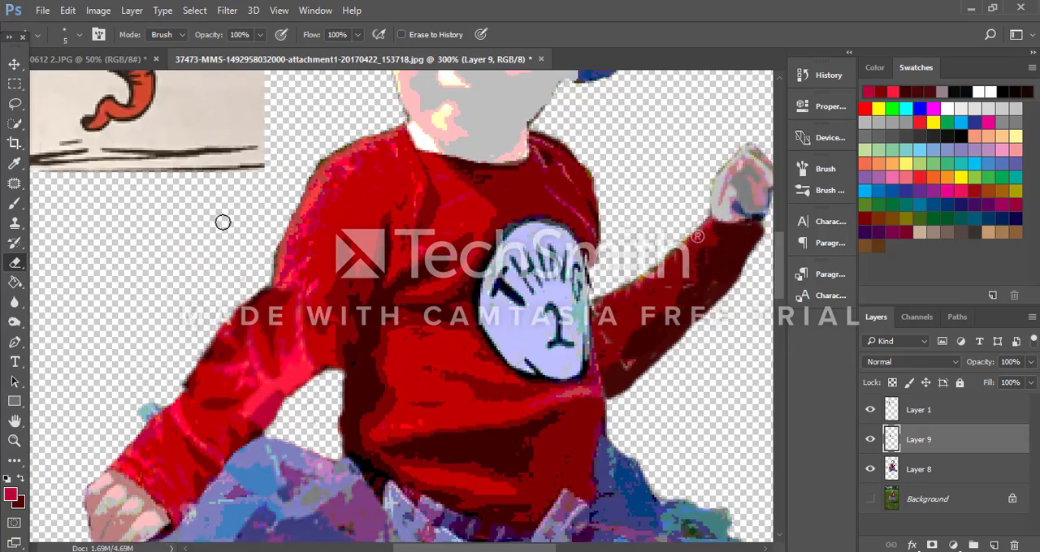
pyautogui.hotkey('ctrl', '+')
pyautogui.hotkey('ctrl', '+')
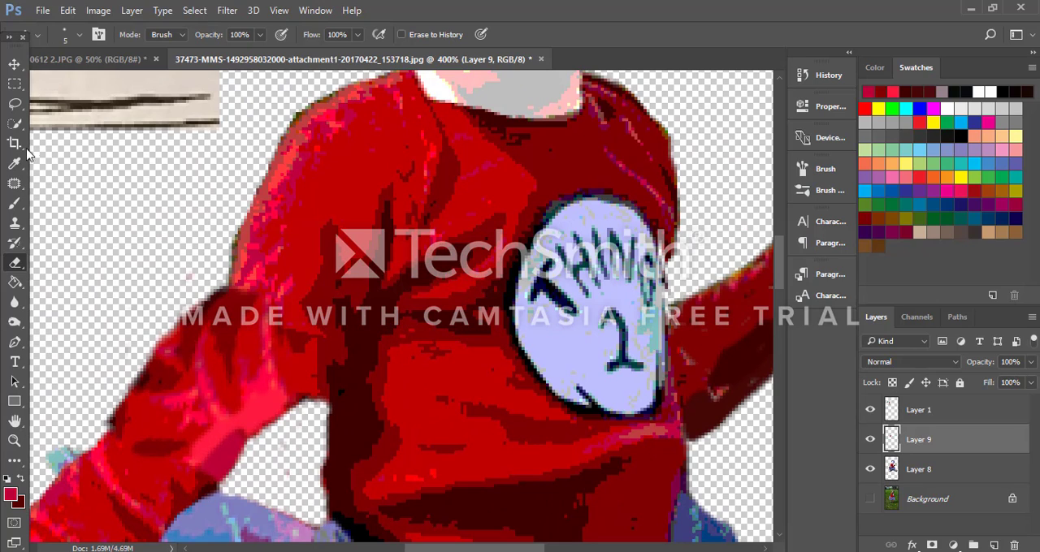
pyautogui.click(14, 203)
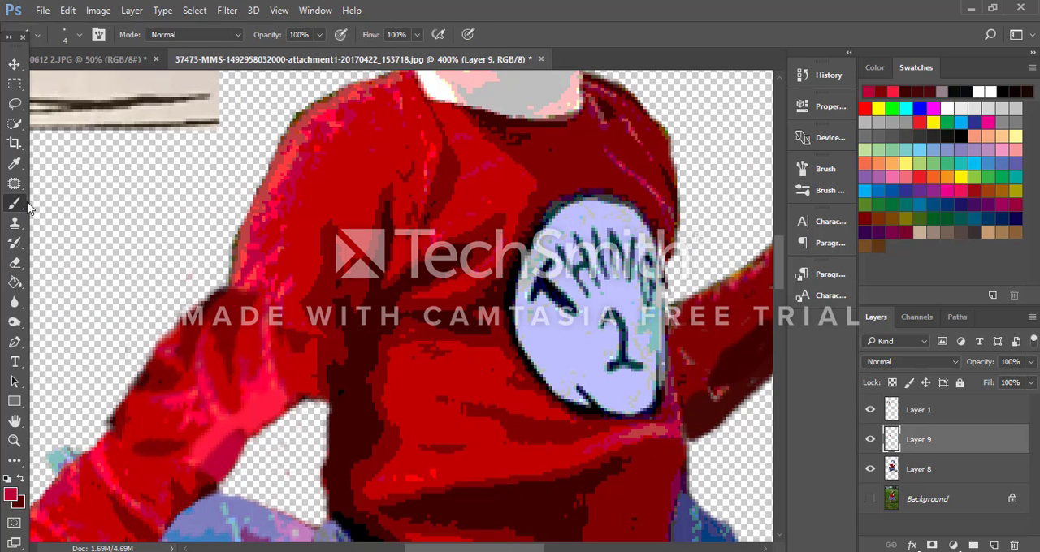
pyautogui.keyDown('alt'); pyautogui.click(242, 257); pyautogui.keyUp('alt')
pyautogui.moveTo(239, 282)
pyautogui.mouseDown()
pyautogui.moveTo(225, 285)
pyautogui.moveTo(235, 256)
pyautogui.moveTo(231, 277)
pyautogui.moveTo(199, 307)
pyautogui.mouseUp()
pyautogui.keyDown('alt'); pyautogui.click(247, 266); pyautogui.keyUp('alt')
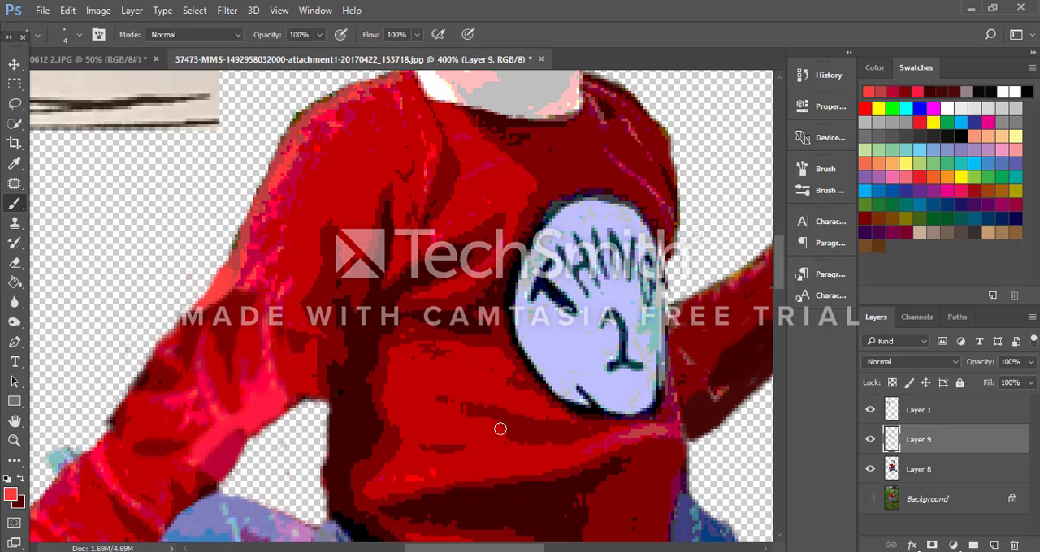
# Step: Erase the sleeve's underside between the elbow and the torso on Layer 8 to raise the armpit gap
pyautogui.click(20, 266)
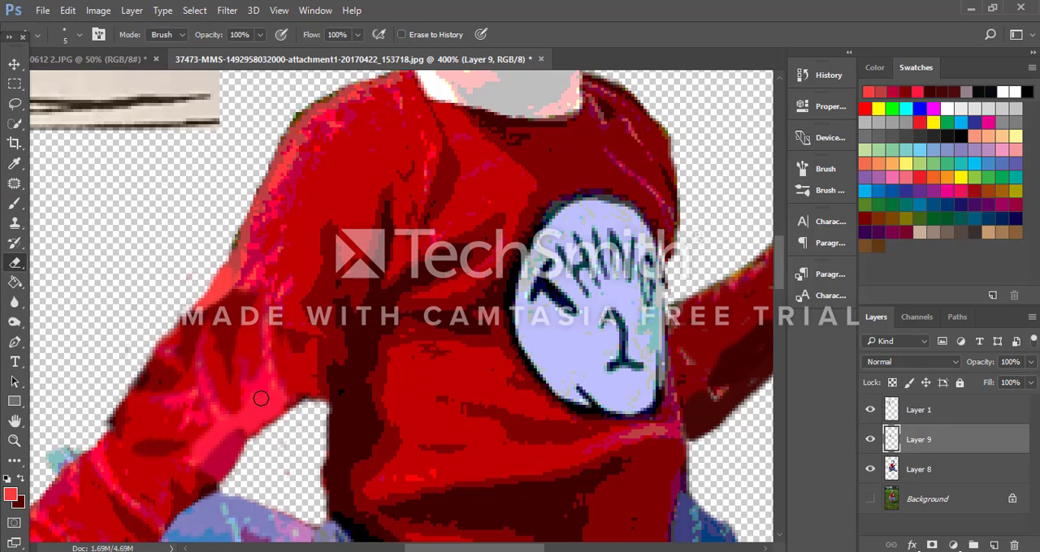
pyautogui.click(893, 470)
pyautogui.moveTo(333, 398)
pyautogui.mouseDown()
pyautogui.moveTo(323, 396)
pyautogui.moveTo(325, 372)
pyautogui.moveTo(259, 432)
pyautogui.mouseUp()
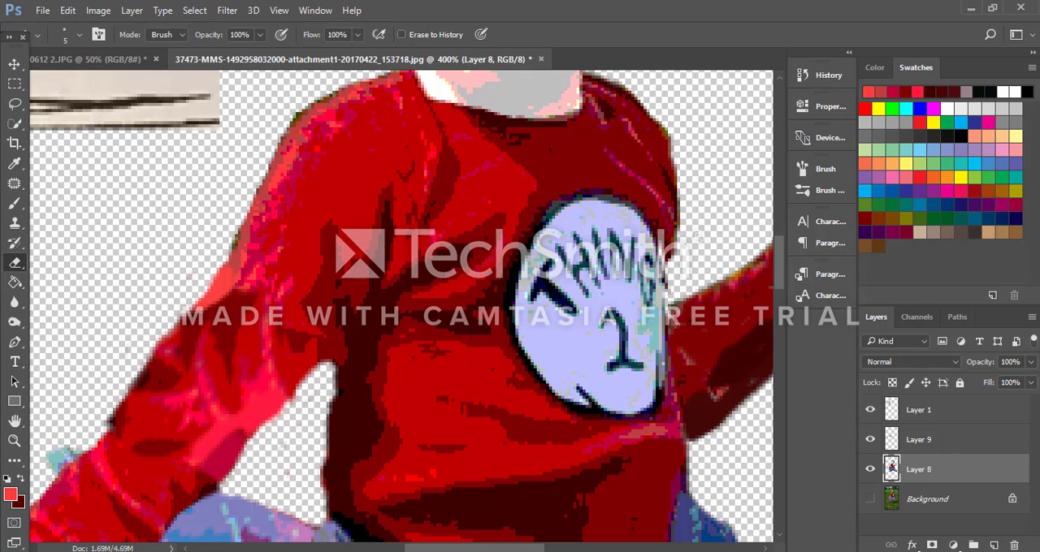
# Step: Hide the reference picture on Layer 1 and merge the visible elbow patch layer with Layer 8
pyautogui.hotkey('ctrl', '-')
pyautogui.hotkey('ctrl', '-')
pyautogui.hotkey('ctrl', '-')
pyautogui.hotkey('ctrl', '-')
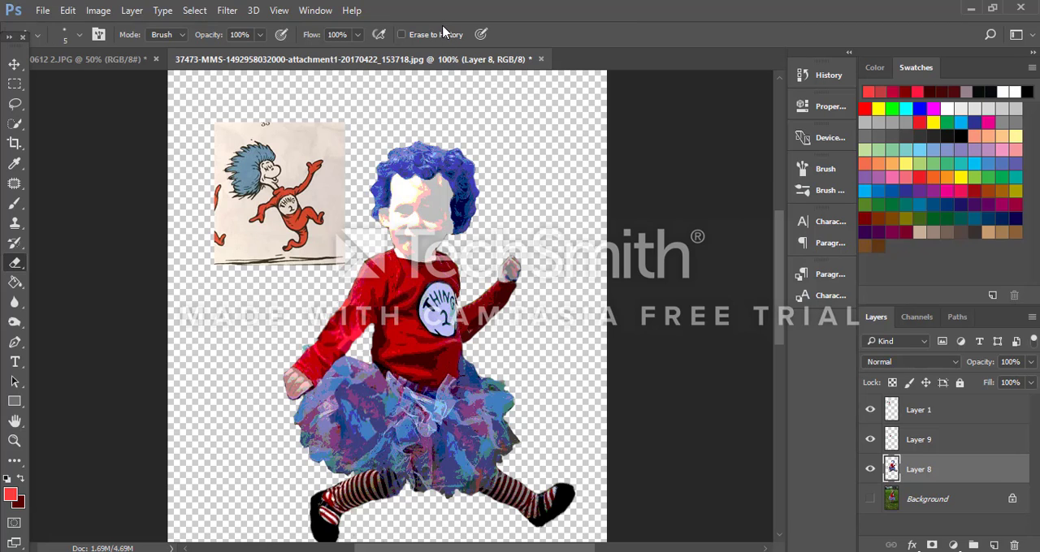
pyautogui.click(870, 468)
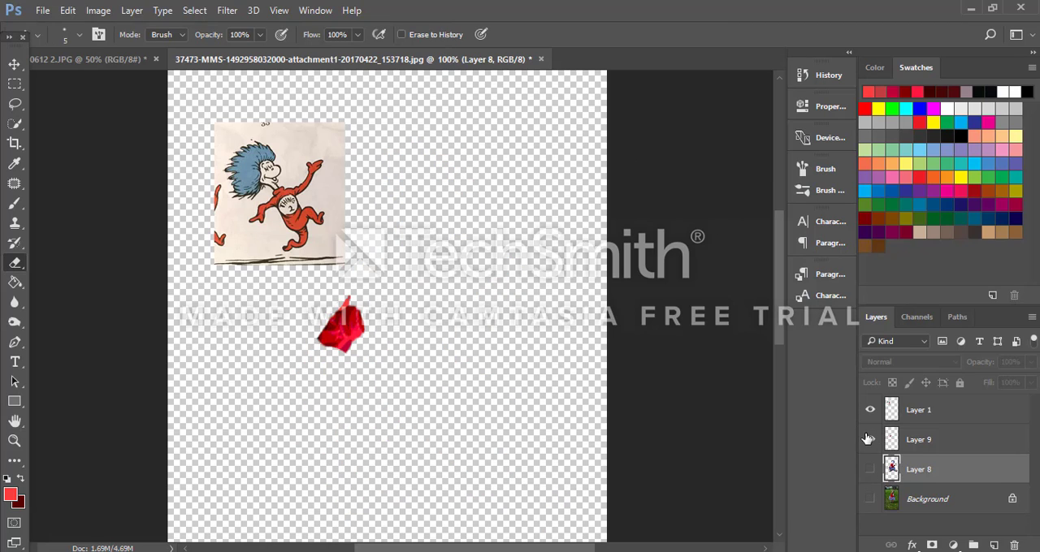
pyautogui.click(870, 469)
pyautogui.click(870, 409)
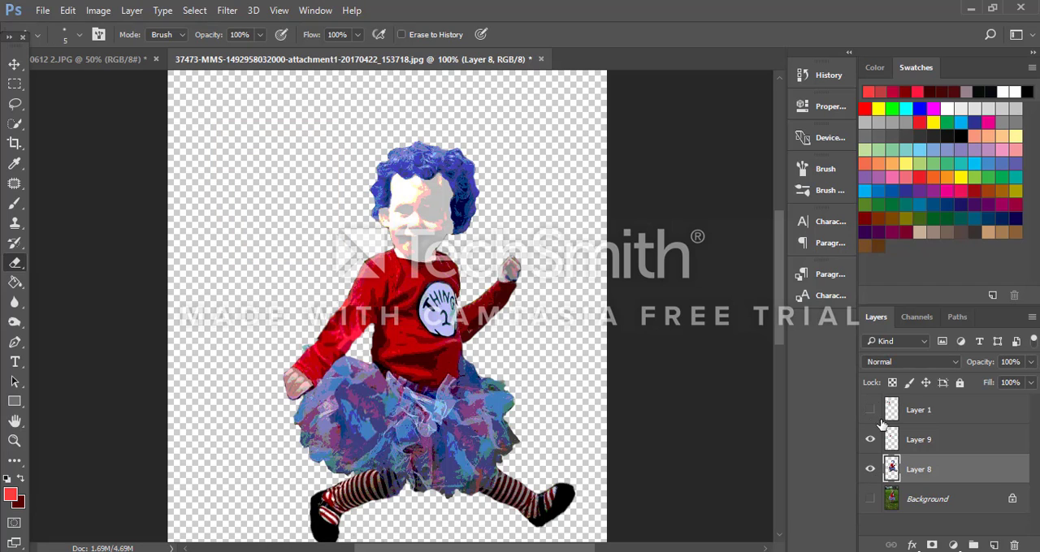
pyautogui.hotkey('ctrl', 'shift', 'e')
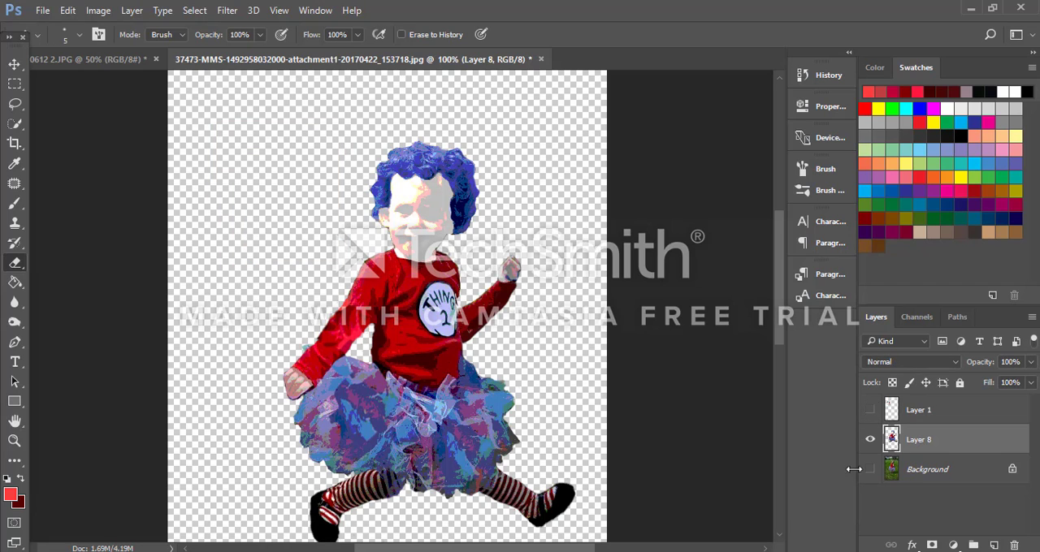
# Step: Compare the merged character with the original photo by toggling the visibility of Layer 8 and the Background
pyautogui.click(870, 440)
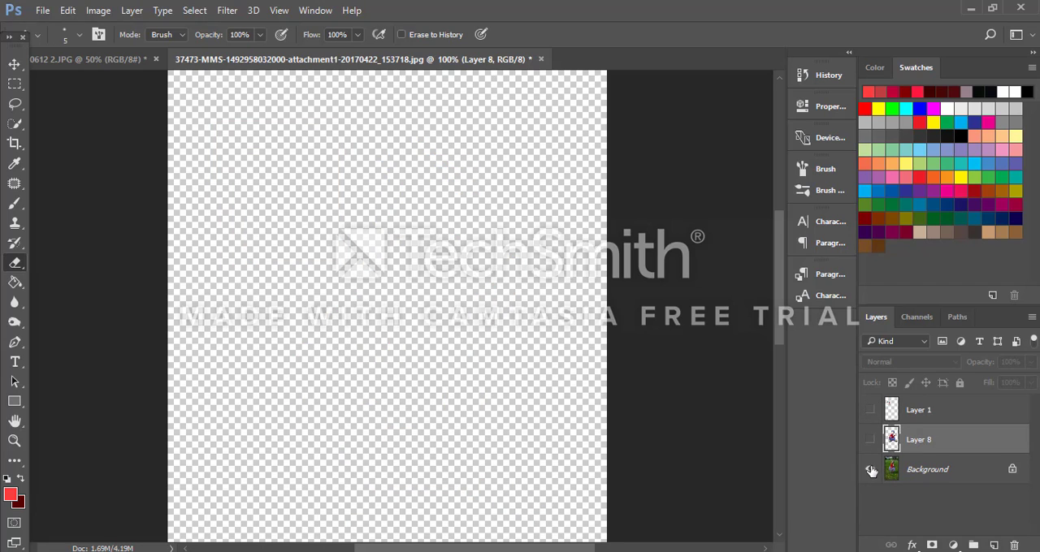
pyautogui.click(870, 469)
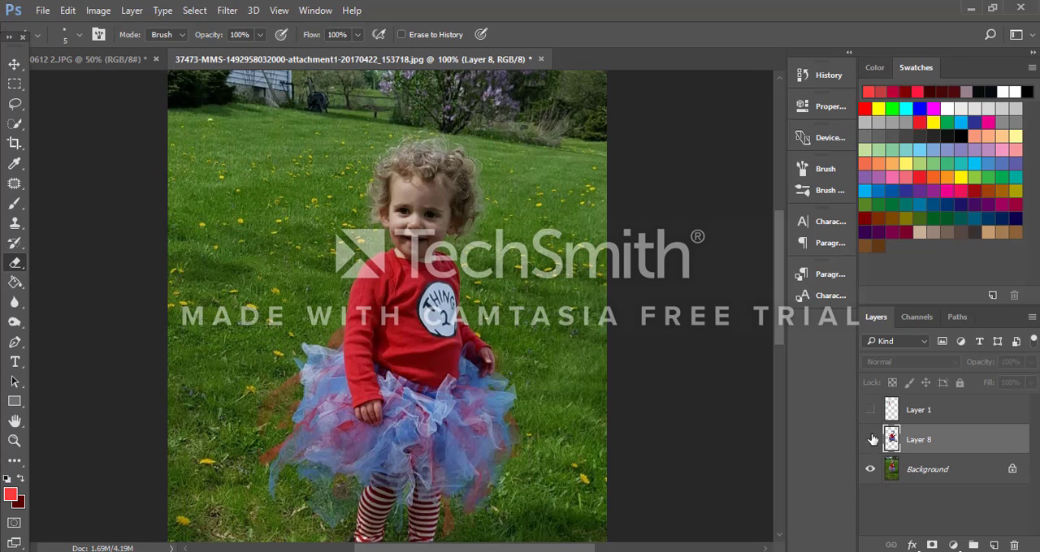
pyautogui.click(870, 439)
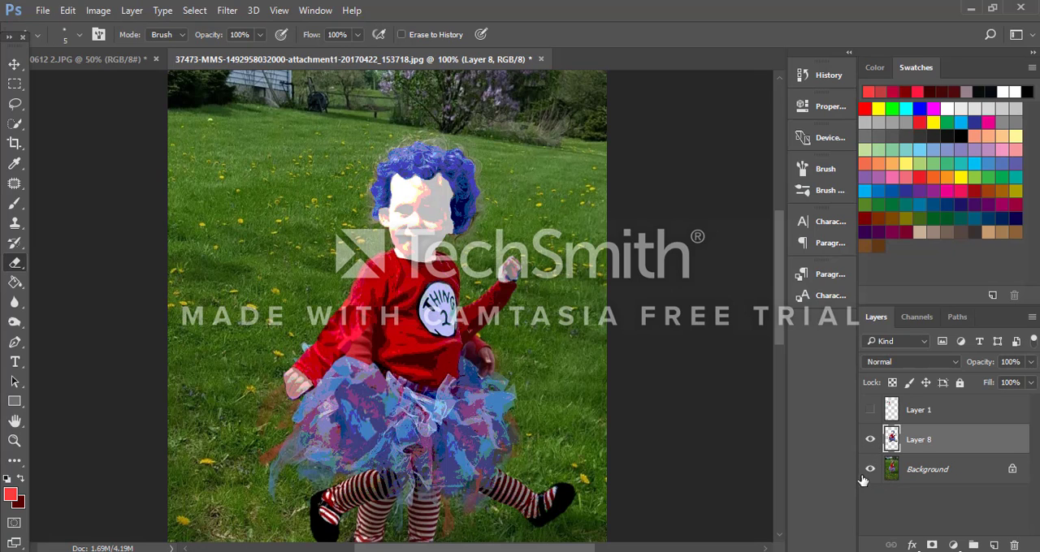
pyautogui.click(863, 470)
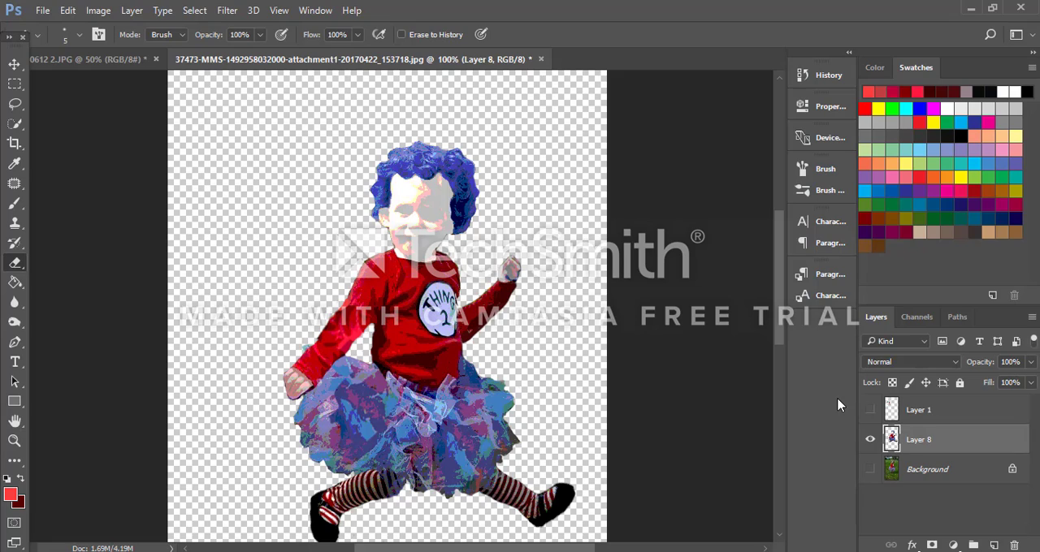
pyautogui.hotkey('ctrl', '+')
pyautogui.hotkey('ctrl', '+')
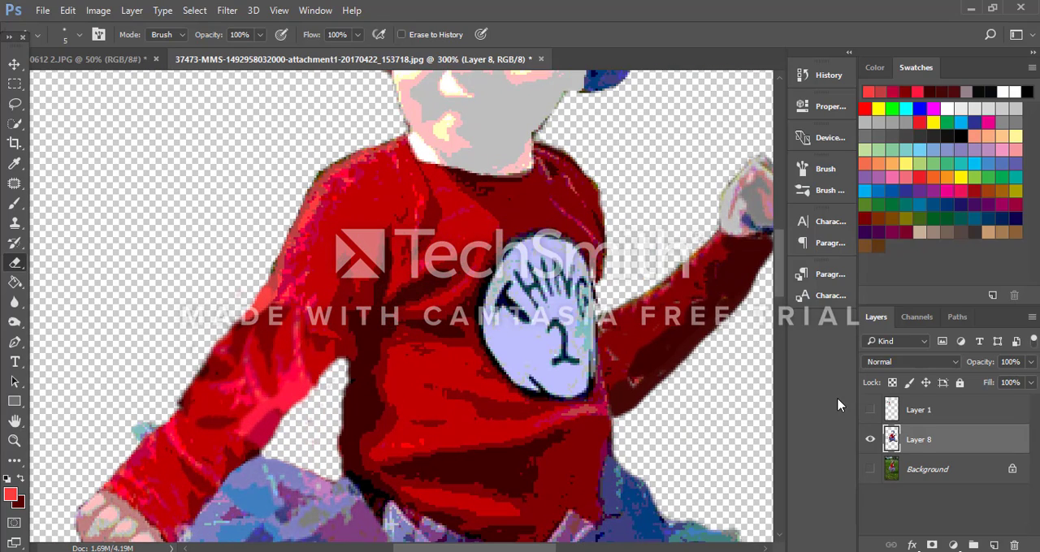
pyautogui.scroll(10, 235, 173)
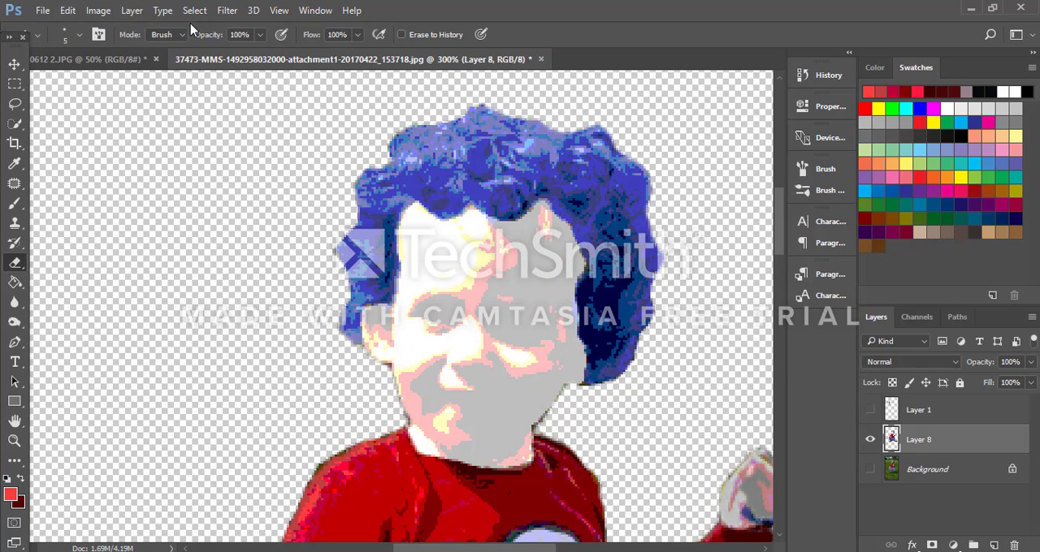
pyautogui.click(97, 10)
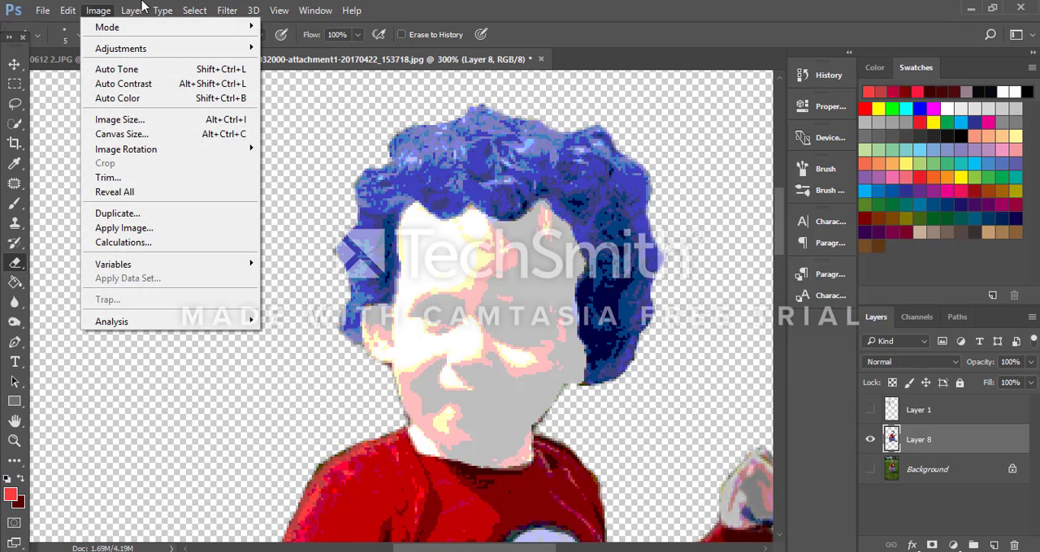
pyautogui.moveTo(134, 11)
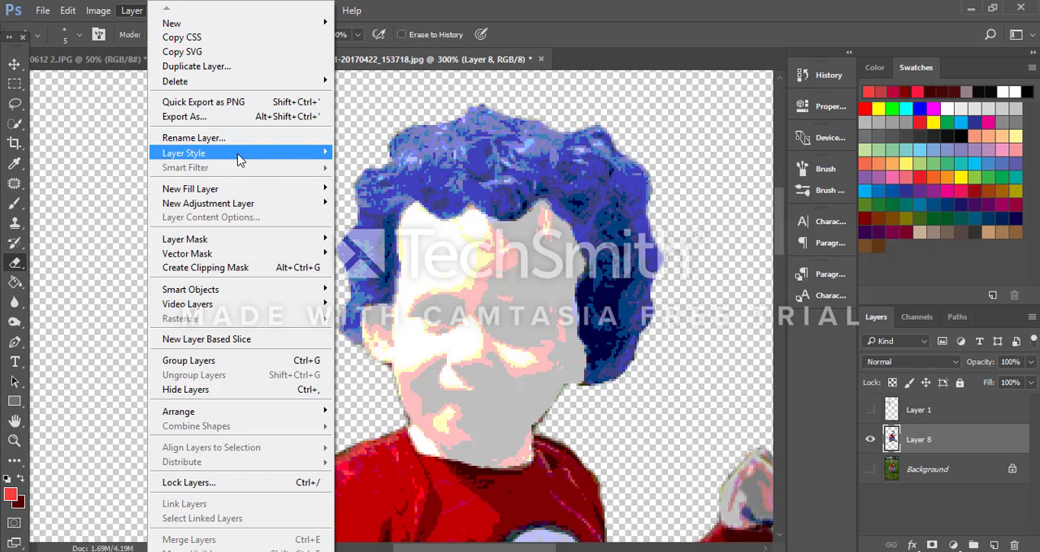
pyautogui.moveTo(259, 157)
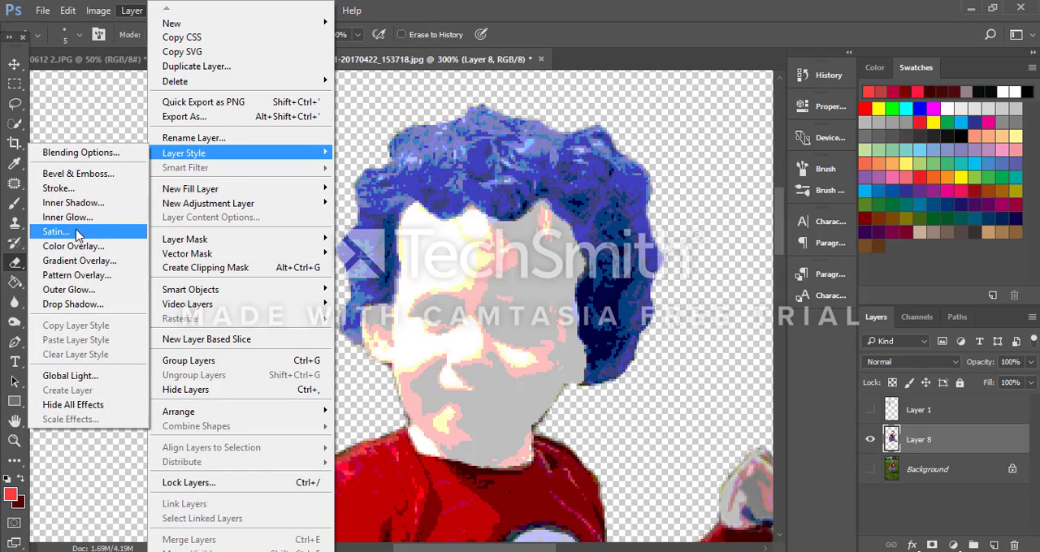
pyautogui.click(104, 189)
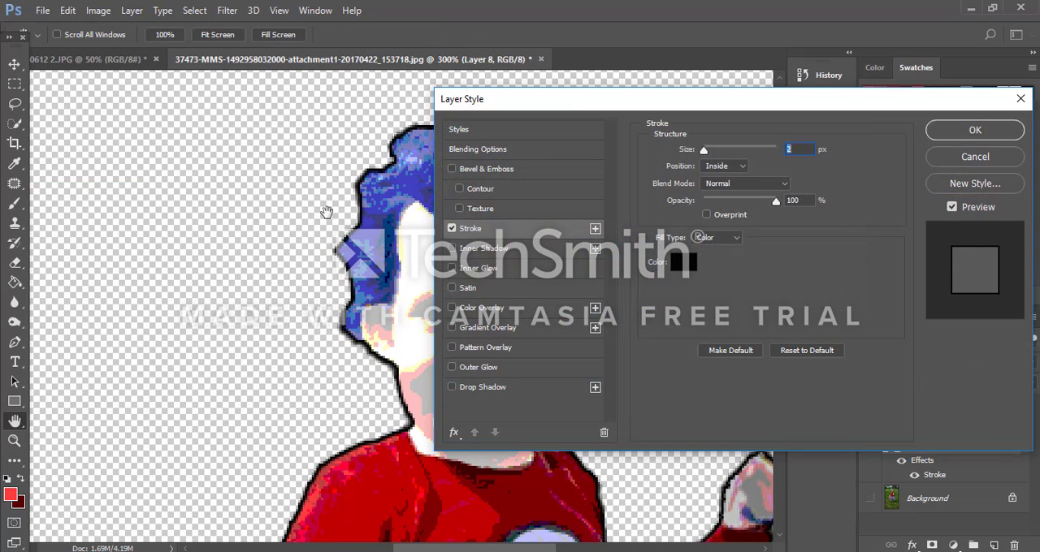
pyautogui.moveTo(572, 114); pyautogui.dragTo(682, 156)
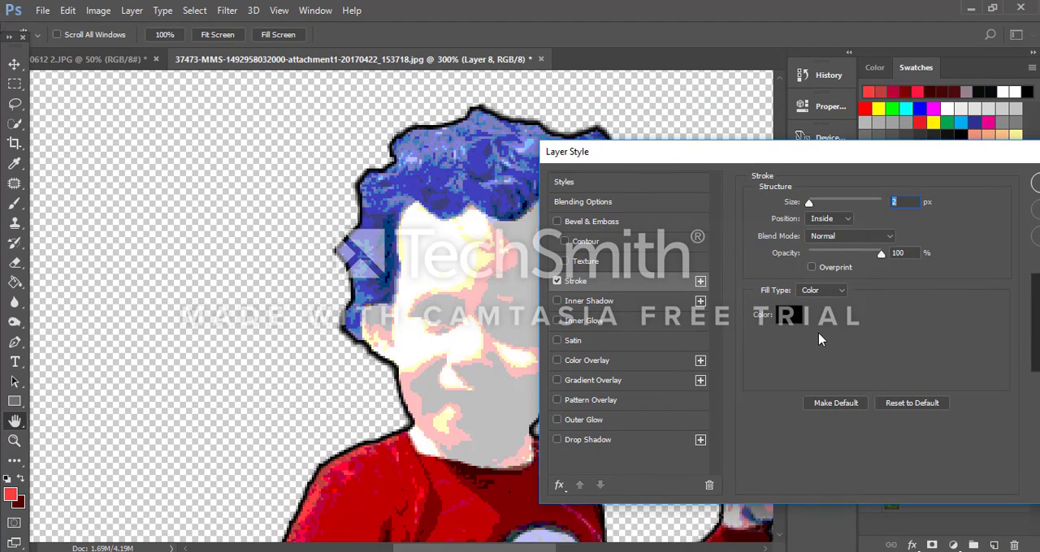
pyautogui.moveTo(782, 156); pyautogui.dragTo(702, 119)
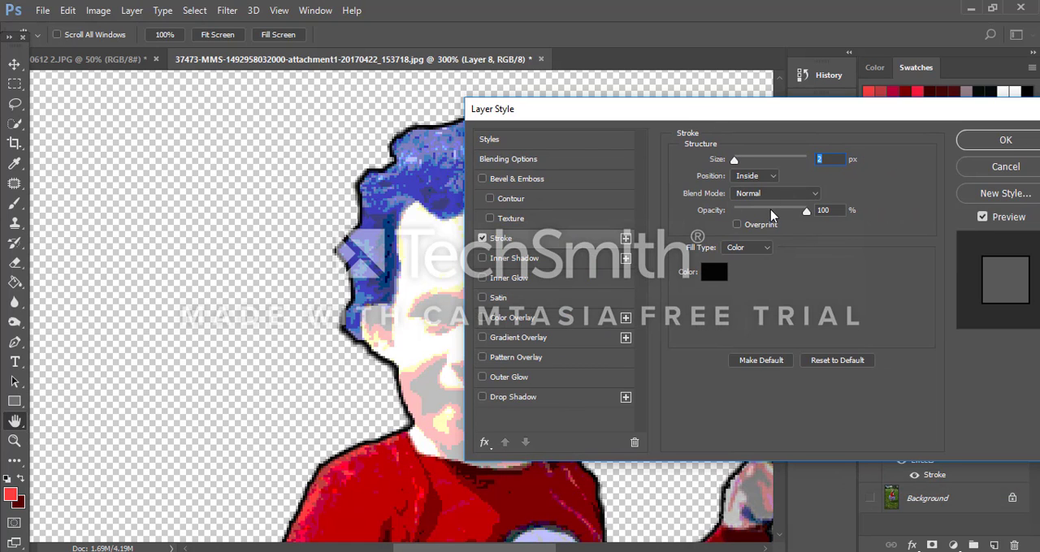
pyautogui.click(998, 170)
# Step: Show the reference picture on Layer 1 again and give Layer 8 a 3 px black inside Stroke at 100% opacity
pyautogui.click(870, 410)
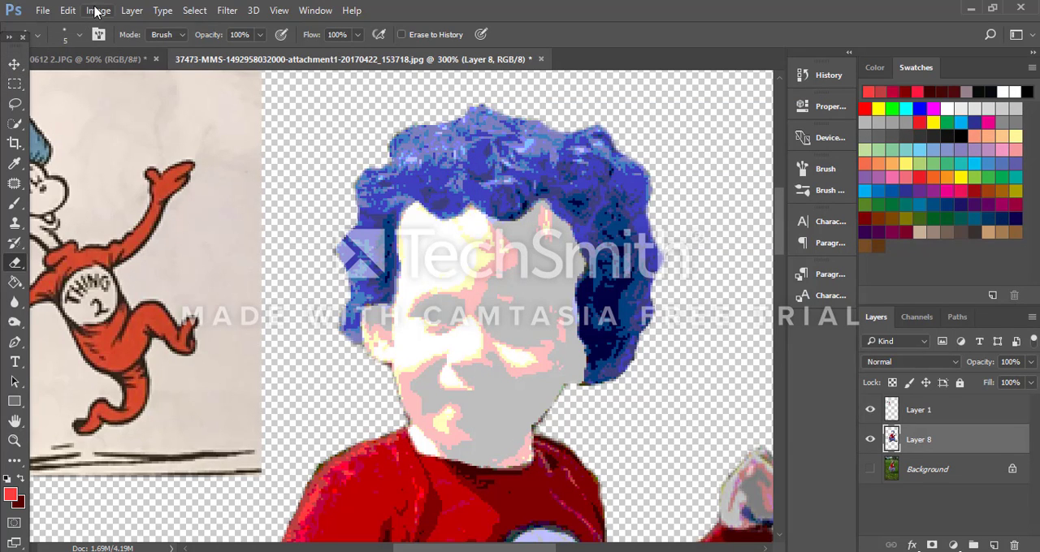
pyautogui.click(132, 11)
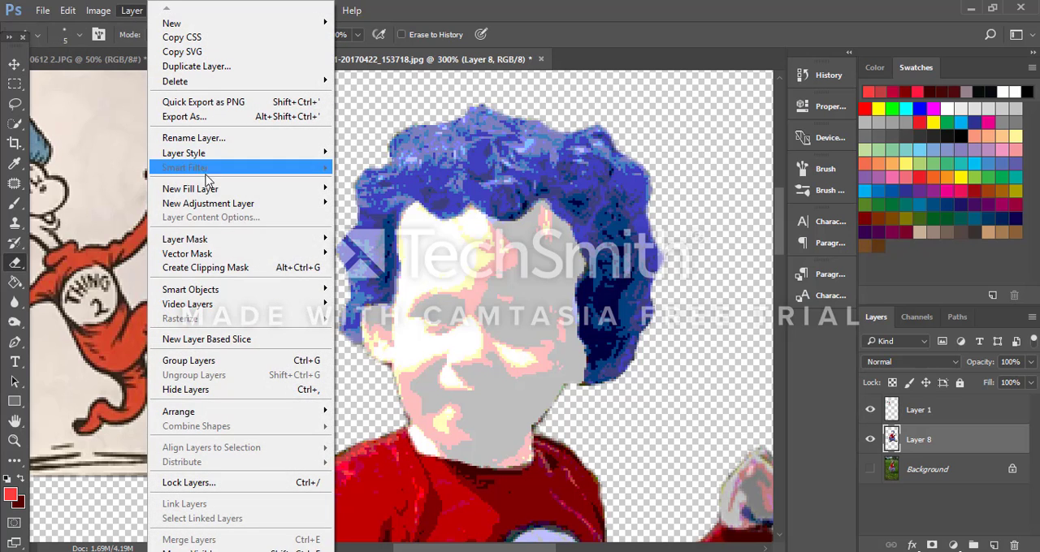
pyautogui.moveTo(244, 154)
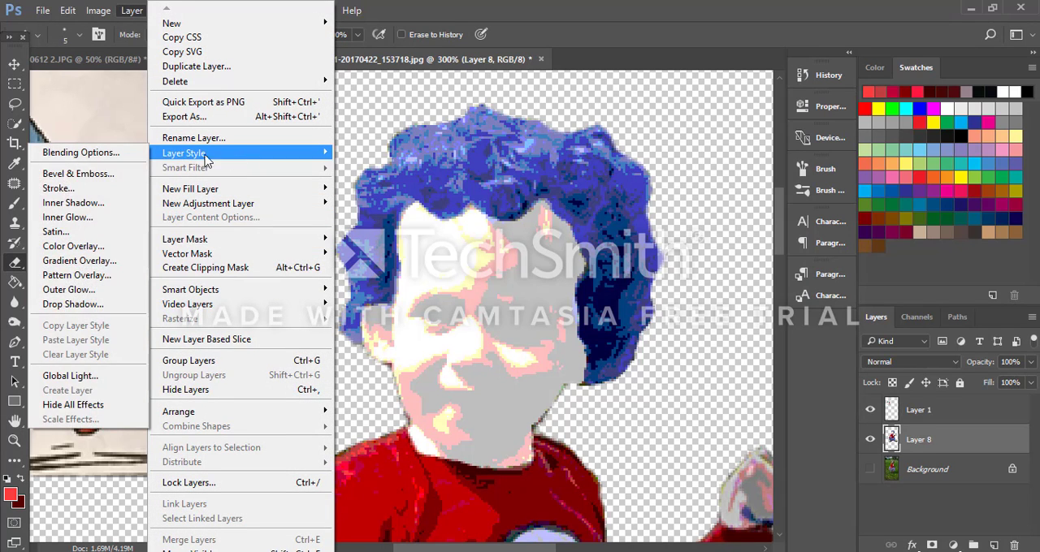
pyautogui.click(118, 188)
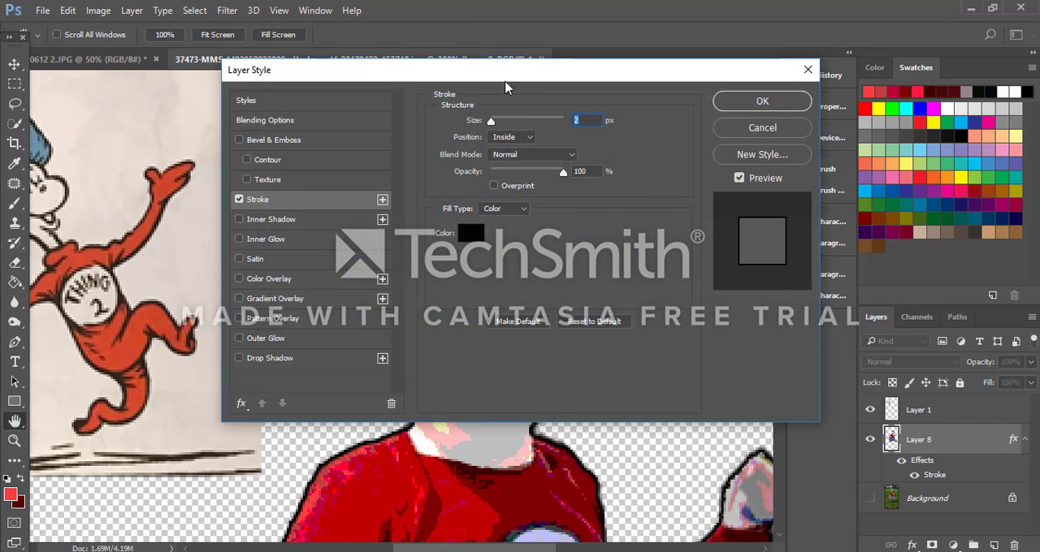
pyautogui.moveTo(508, 77)
pyautogui.mouseDown()
pyautogui.moveTo(803, 140)
pyautogui.moveTo(784, 93)
pyautogui.moveTo(747, 77)
pyautogui.mouseUp()
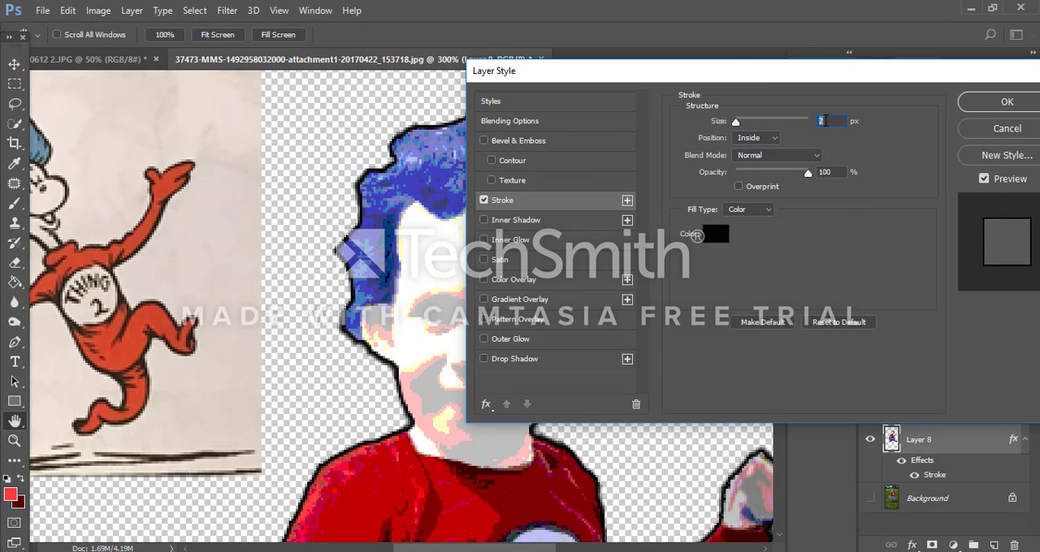
pyautogui.write('4')
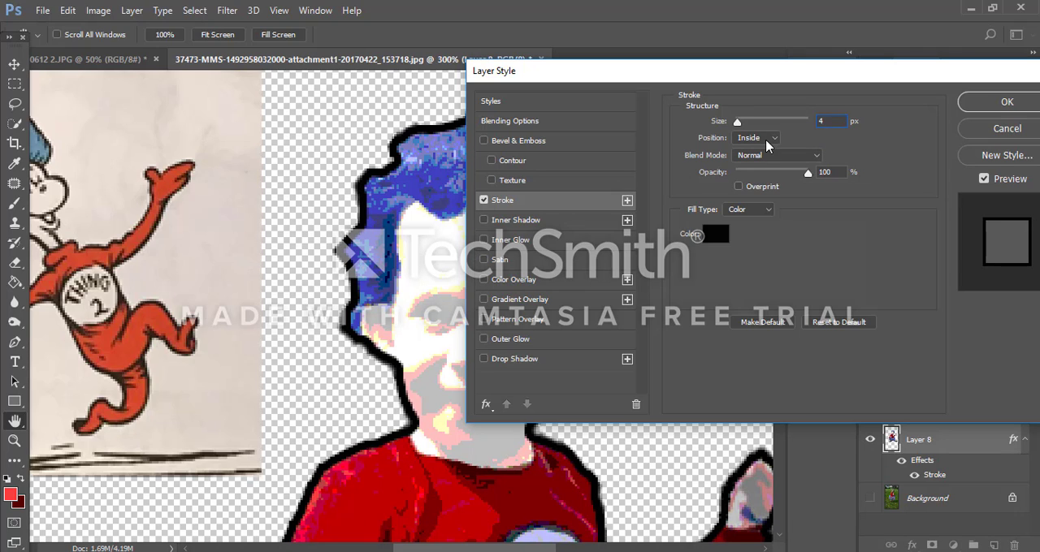
pyautogui.press('BackSpace')
pyautogui.write('3')
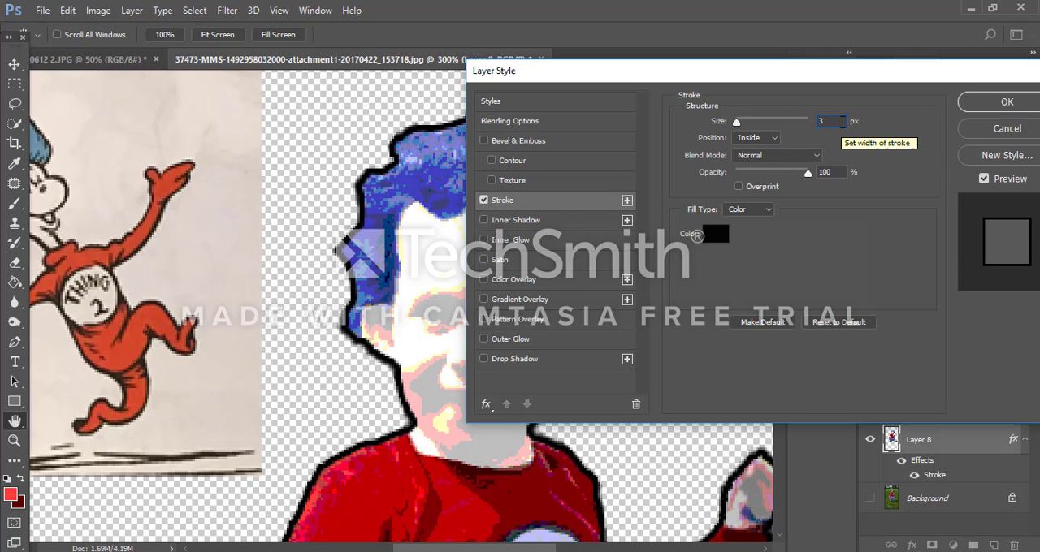
pyautogui.click(1007, 102)
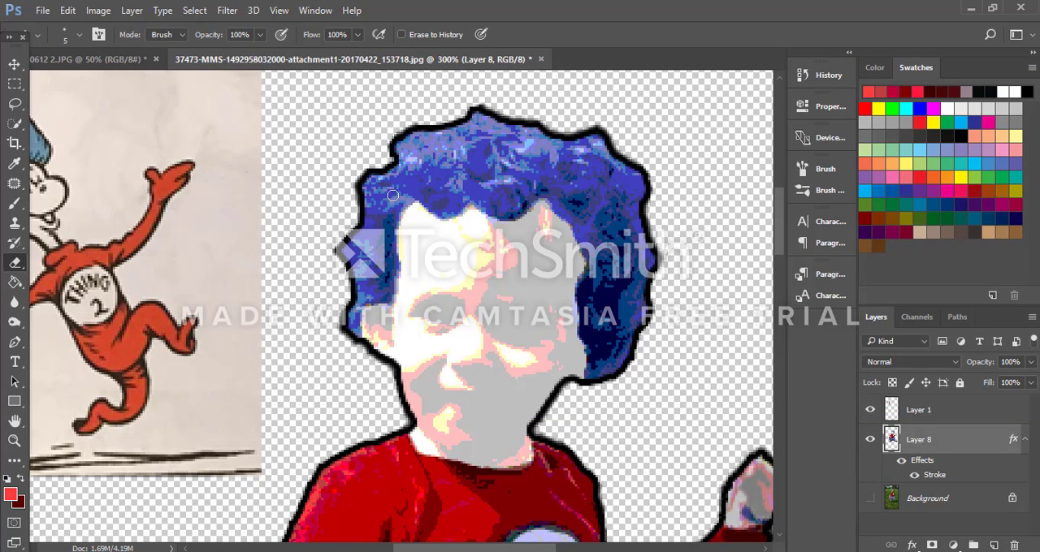
# Step: Draw a black brush outline on Layer 8 along the hairline, from the ear over the forehead and down the far cheek
pyautogui.click(14, 203)
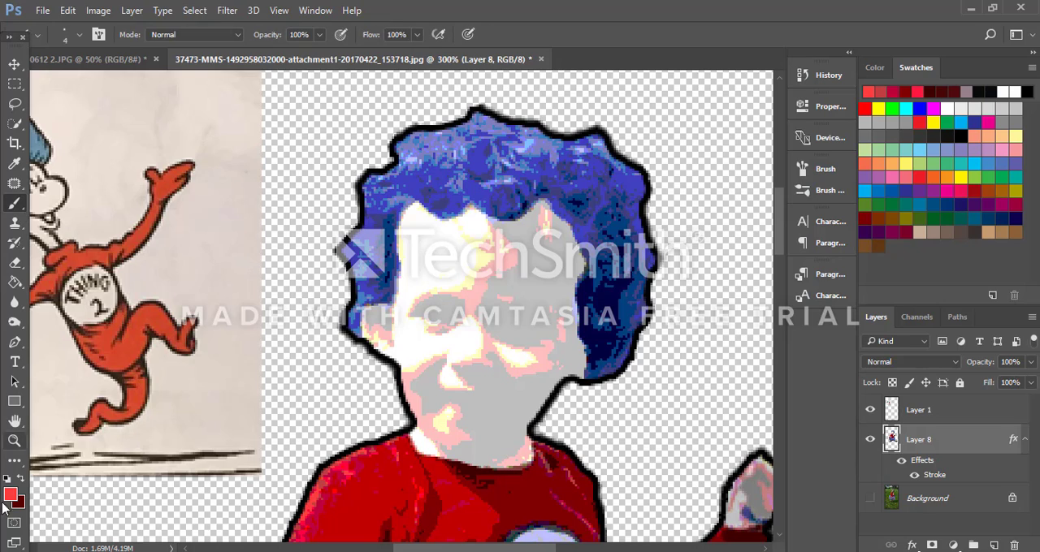
pyautogui.keyDown('alt'); pyautogui.click(399, 355); pyautogui.keyUp('alt')
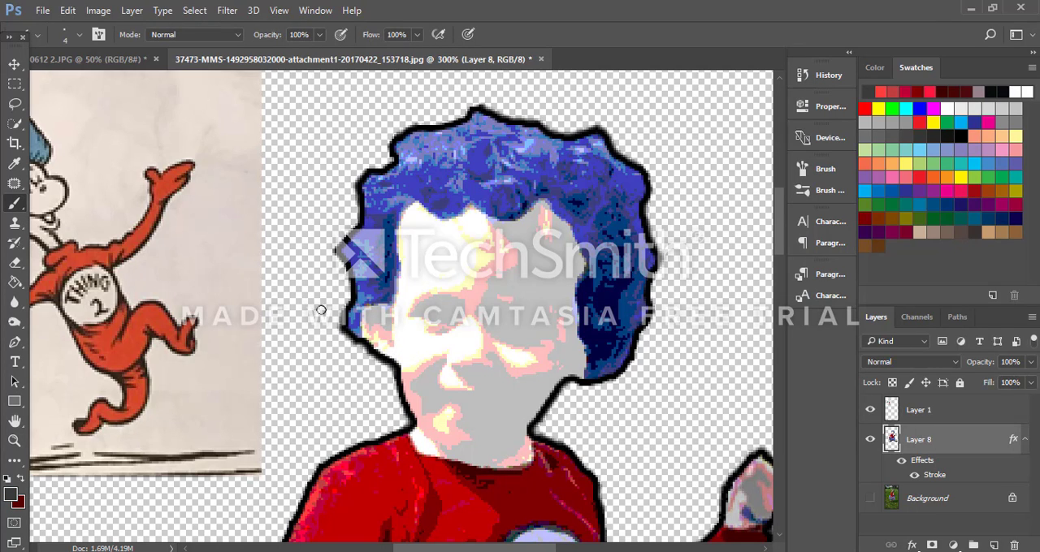
pyautogui.keyDown('alt'); pyautogui.click(403, 367); pyautogui.keyUp('alt')
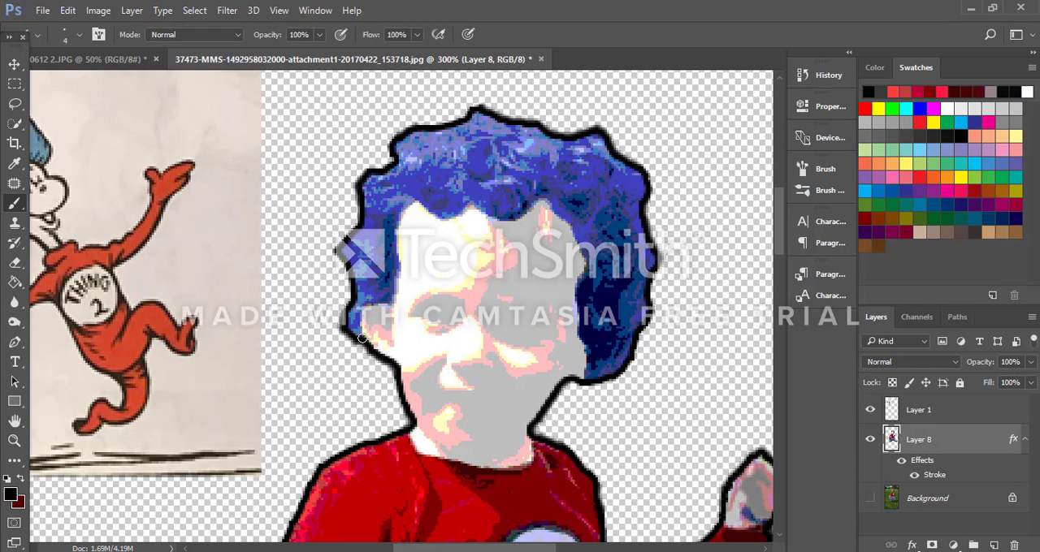
pyautogui.moveTo(365, 316)
pyautogui.mouseDown()
pyautogui.moveTo(397, 295)
pyautogui.moveTo(405, 208)
pyautogui.moveTo(448, 218)
pyautogui.moveTo(477, 202)
pyautogui.moveTo(525, 218)
pyautogui.moveTo(514, 223)
pyautogui.moveTo(543, 206)
pyautogui.moveTo(569, 224)
pyautogui.moveTo(589, 269)
pyautogui.moveTo(577, 291)
pyautogui.moveTo(579, 379)
pyautogui.mouseUp()
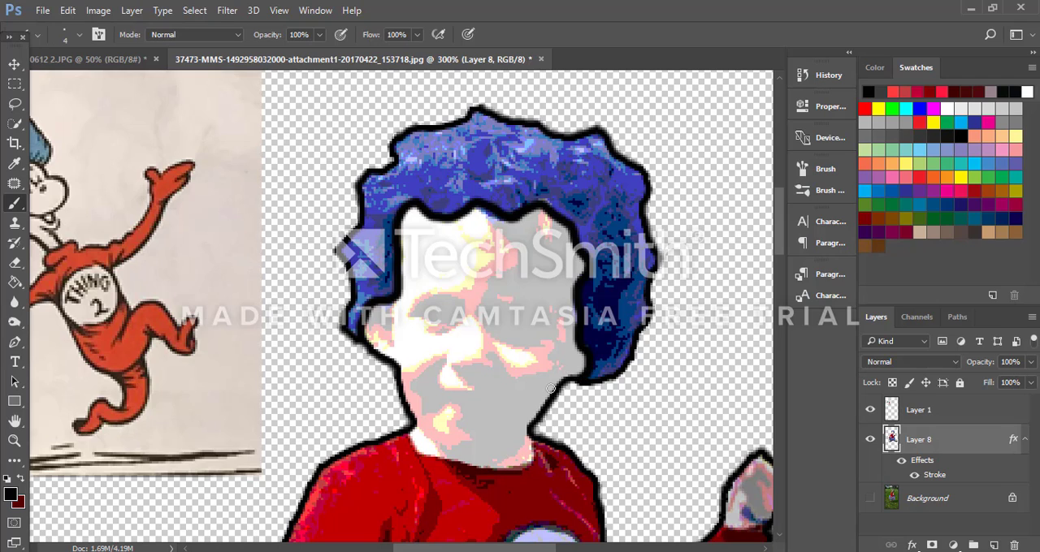
# Step: Draw a black brush line along the jaw and under the chin on Layer 8 to separate the face from the neck
pyautogui.scroll(-2, 464, 355)
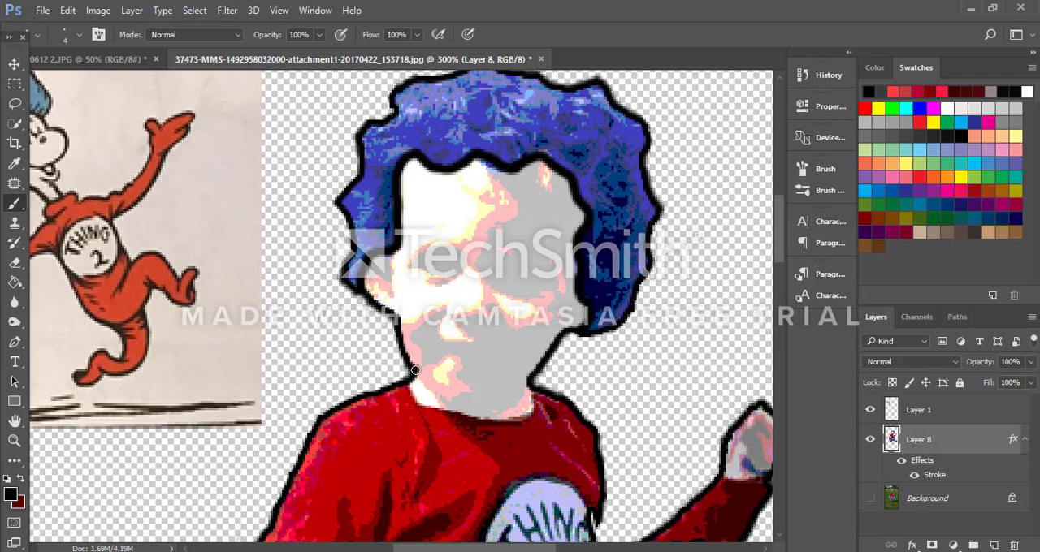
pyautogui.moveTo(415, 370)
pyautogui.mouseDown()
pyautogui.moveTo(484, 409)
pyautogui.moveTo(510, 401)
pyautogui.moveTo(539, 371)
pyautogui.mouseUp()
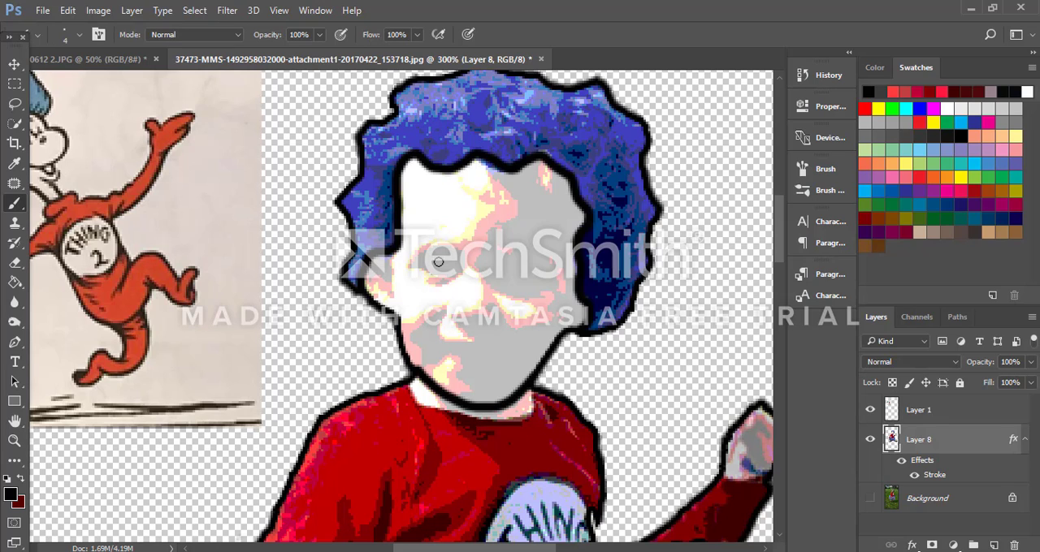
pyautogui.scroll(1, 461, 305)
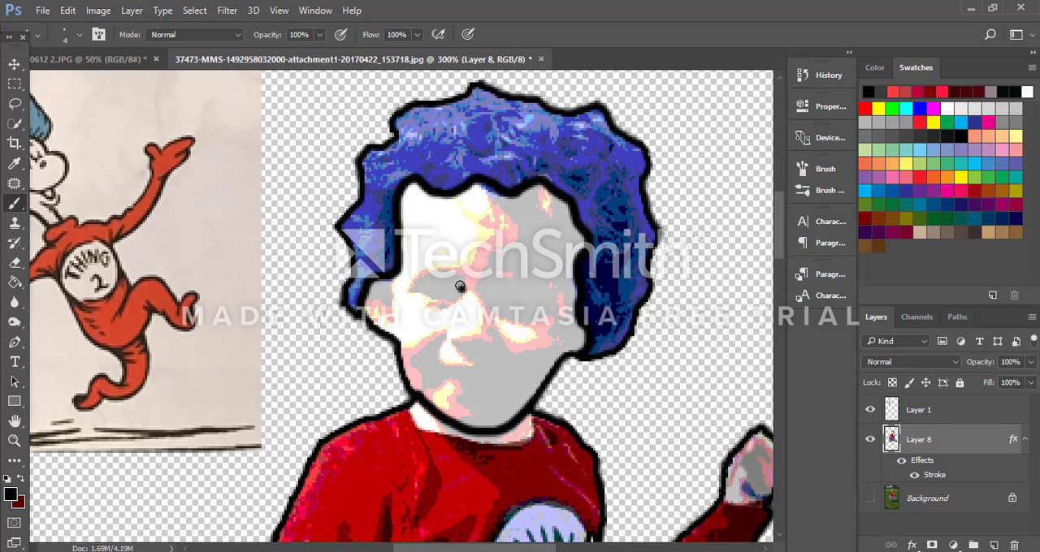
pyautogui.moveTo(460, 286)
pyautogui.mouseDown()
pyautogui.moveTo(428, 275)
pyautogui.moveTo(407, 287)
pyautogui.moveTo(455, 294)
pyautogui.mouseUp()
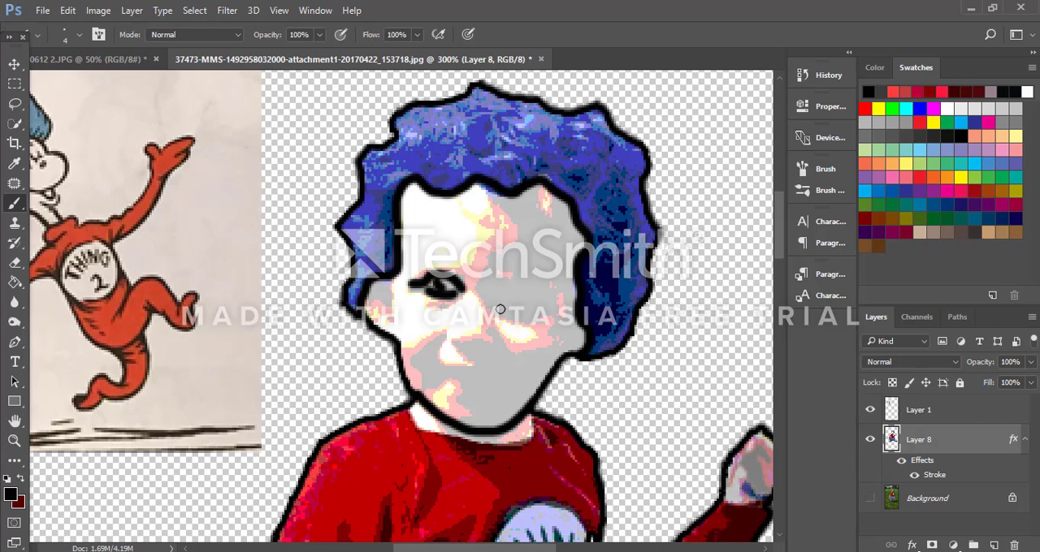
pyautogui.hotkey('ctrl', 'z')
pyautogui.hotkey('ctrl', 'z')
pyautogui.hotkey('ctrl', 'z')
pyautogui.click(68, 10)
pyautogui.click(122, 46)
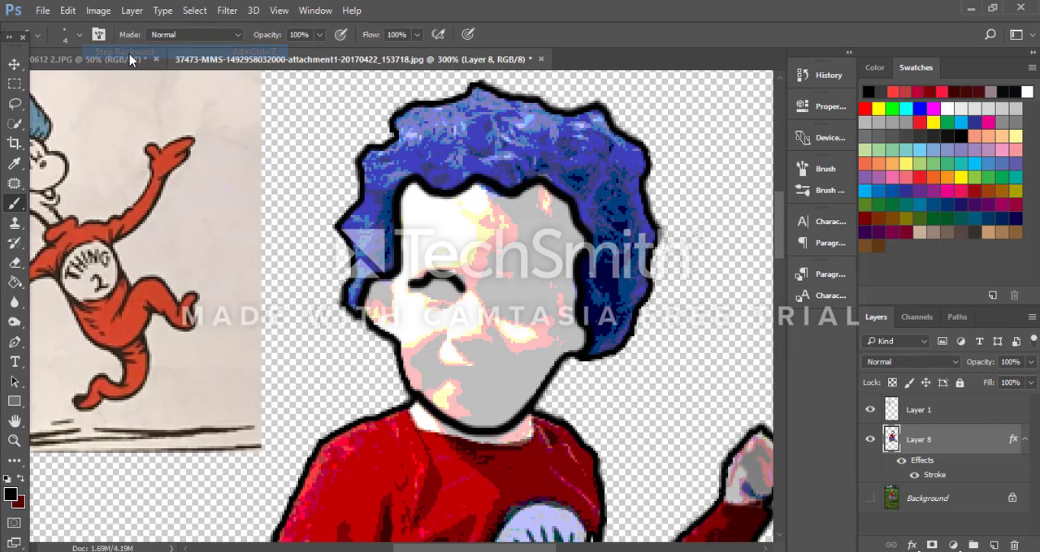
pyautogui.click(69, 10)
pyautogui.click(115, 50)
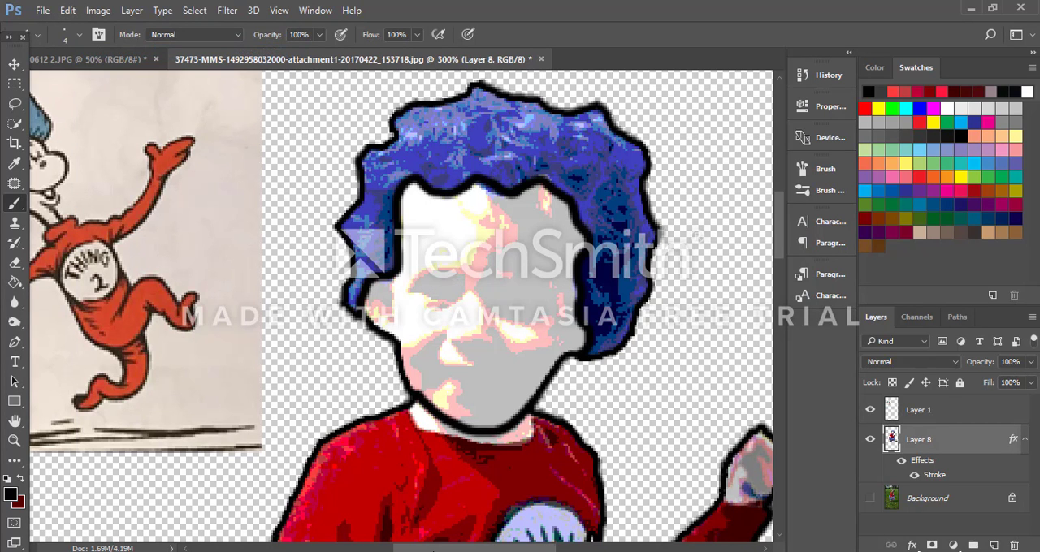
# Step: Draw two curved black eyebrows on the face with the 4 px brush, redoing the first stroke
pyautogui.hscroll(-3, 517, 306)
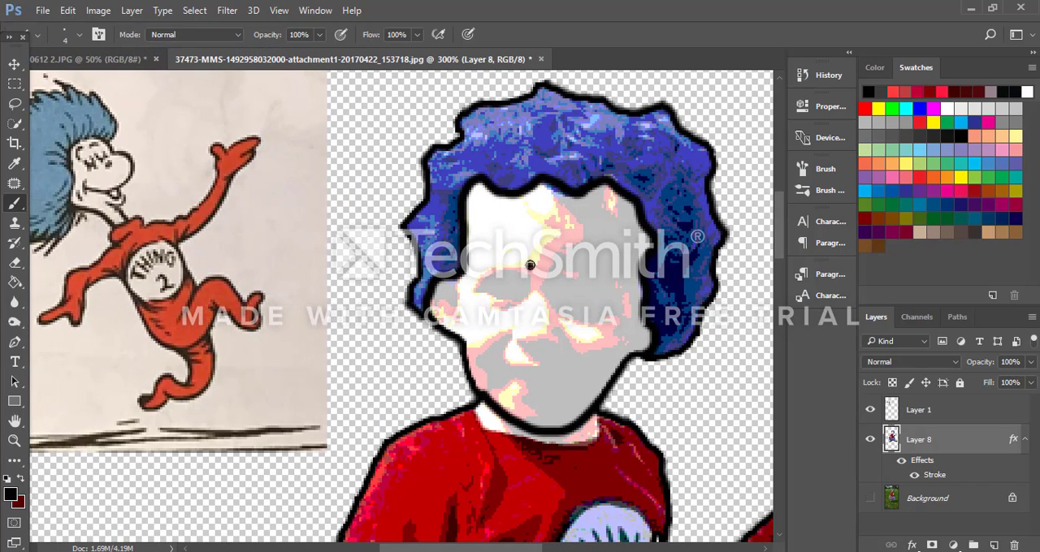
pyautogui.moveTo(530, 264); pyautogui.dragTo(484, 261)
pyautogui.hotkey('ctrl', 'z')
pyautogui.hotkey('ctrl', 'z')
pyautogui.moveTo(480, 266)
pyautogui.mouseDown()
pyautogui.moveTo(510, 257)
pyautogui.moveTo(589, 265)
pyautogui.moveTo(615, 282)
pyautogui.mouseUp()
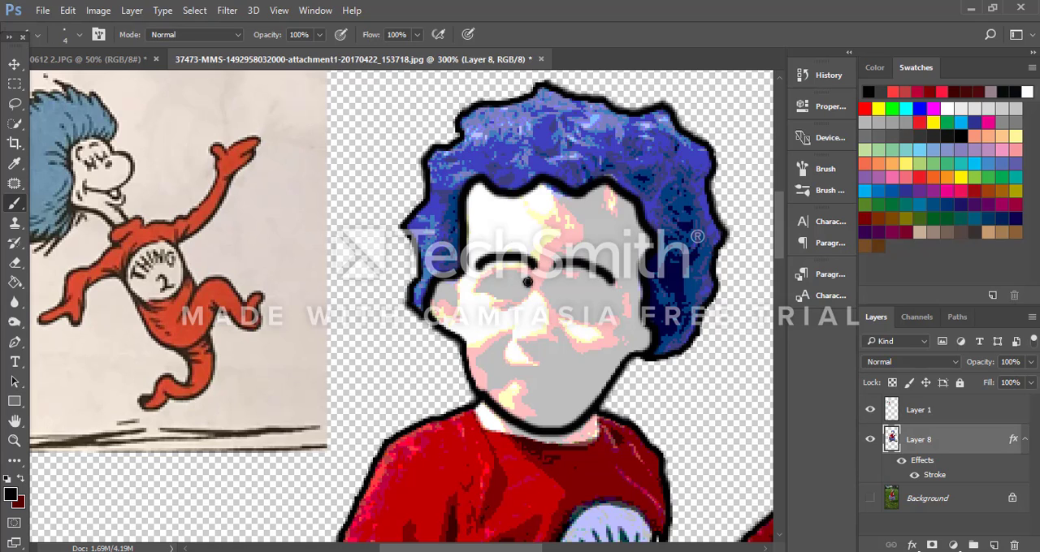
# Step: Draw two closed eyes with black downward-curving lids and short lashes below the eyebrows, replacing the first lid stroke
pyautogui.moveTo(517, 277)
pyautogui.mouseDown()
pyautogui.moveTo(479, 284)
pyautogui.moveTo(488, 291)
pyautogui.mouseUp()
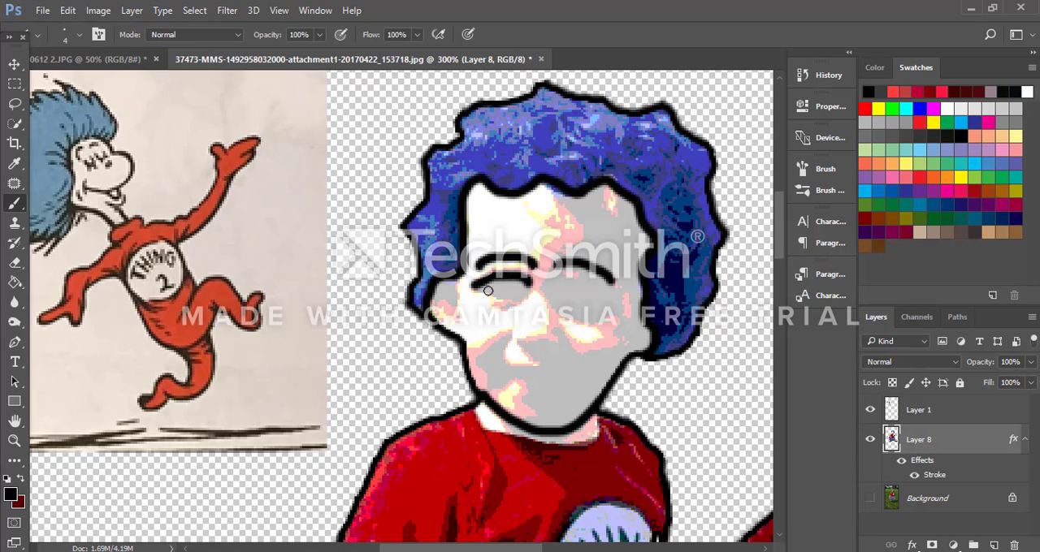
pyautogui.hotkey('ctrl', 'z')
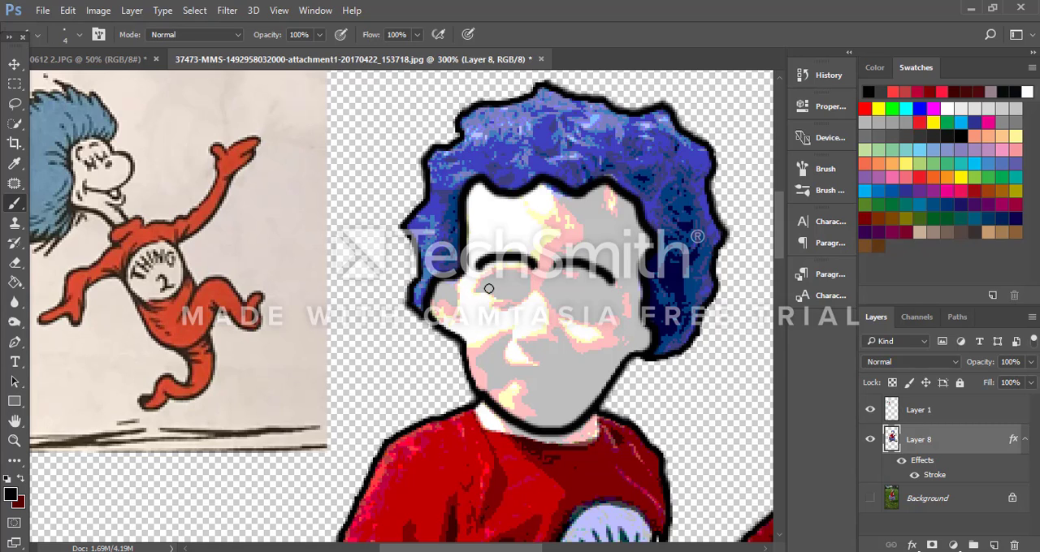
pyautogui.moveTo(481, 279); pyautogui.dragTo(532, 294)
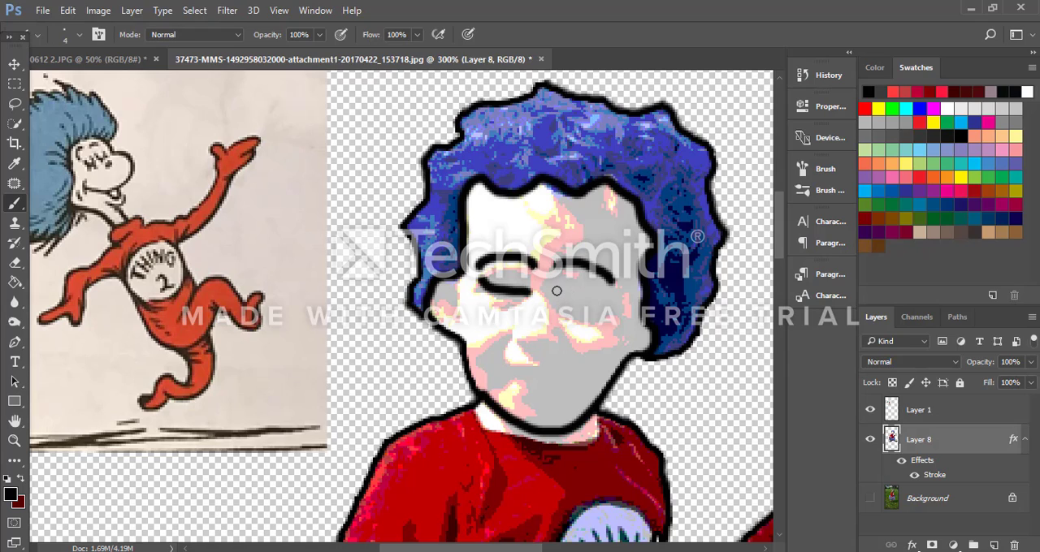
pyautogui.moveTo(557, 293); pyautogui.dragTo(600, 301)
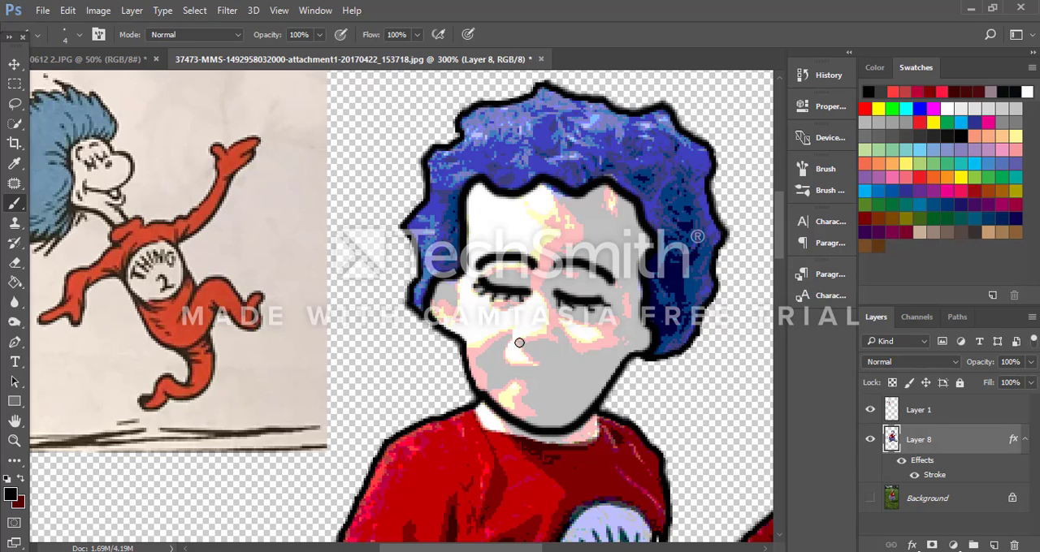
# Step: Draw the underside of the nose and a smiling mouth with a lower lip line in black
pyautogui.moveTo(519, 343); pyautogui.dragTo(562, 345)
pyautogui.moveTo(511, 367)
pyautogui.mouseDown()
pyautogui.moveTo(564, 366)
pyautogui.moveTo(507, 363)
pyautogui.moveTo(579, 367)
pyautogui.mouseUp()
pyautogui.hotkey('ctrl', 'z')
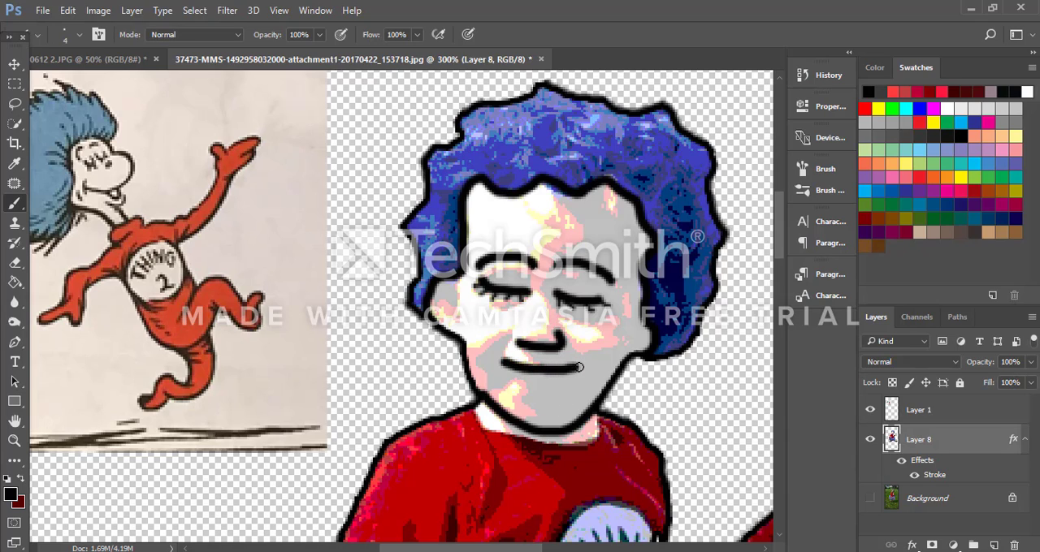
pyautogui.moveTo(530, 384)
pyautogui.mouseDown()
pyautogui.moveTo(565, 387)
pyautogui.moveTo(586, 376)
pyautogui.mouseUp()
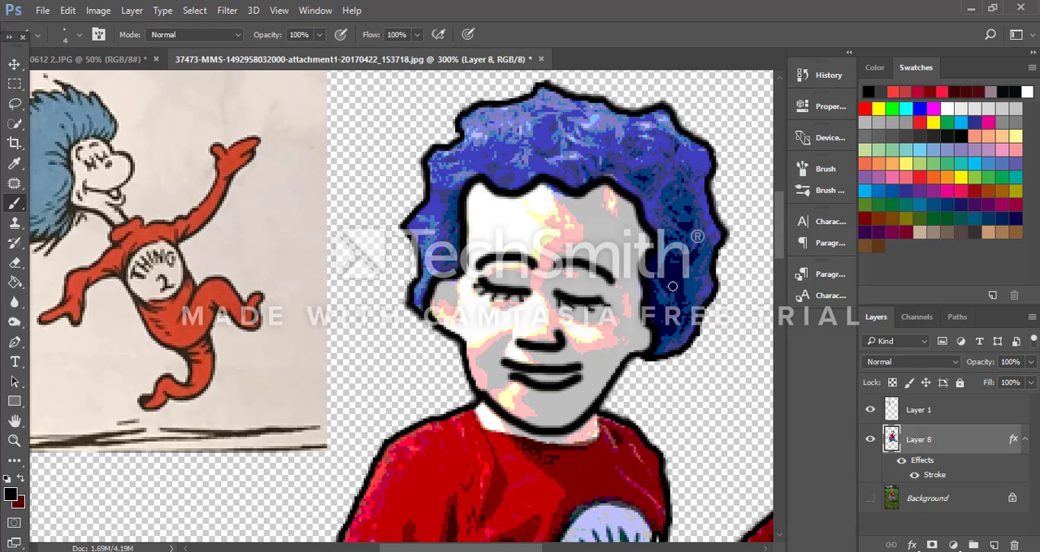
# Step: Draw a black line across the wrist of the raised arm to separate the hand from the sleeve
pyautogui.hotkey('ctrl', '-')
pyautogui.hotkey('ctrl', '-')
pyautogui.hotkey('ctrl', '-')
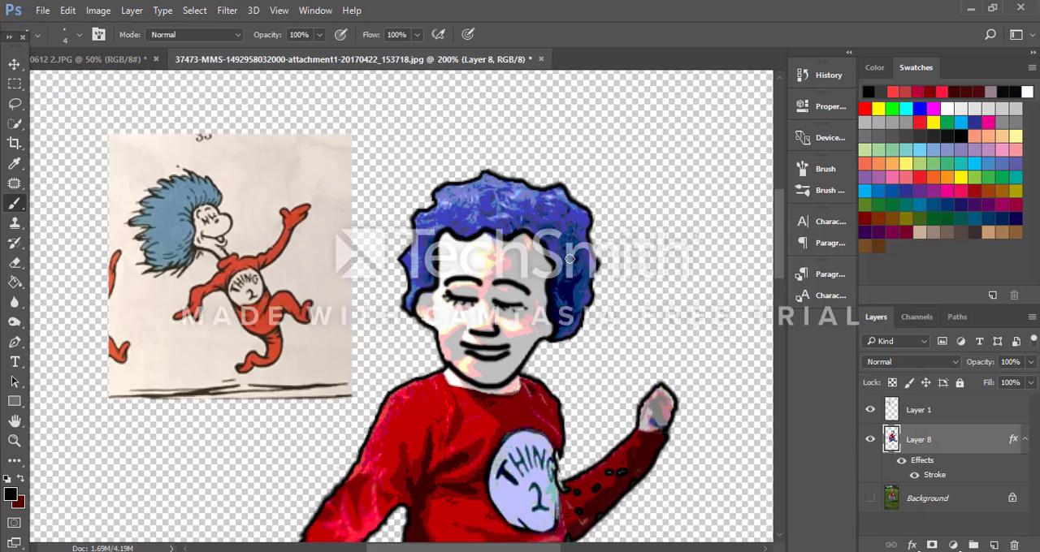
pyautogui.hotkey('ctrl', '-')
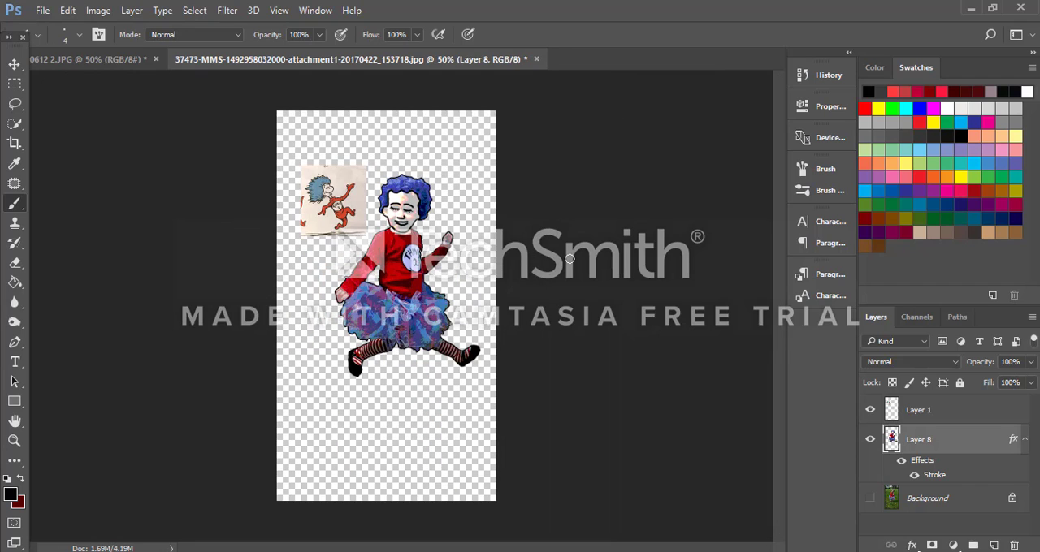
pyautogui.hotkey('ctrl', '+')
pyautogui.hotkey('ctrl', '+')
pyautogui.hotkey('ctrl', '+')
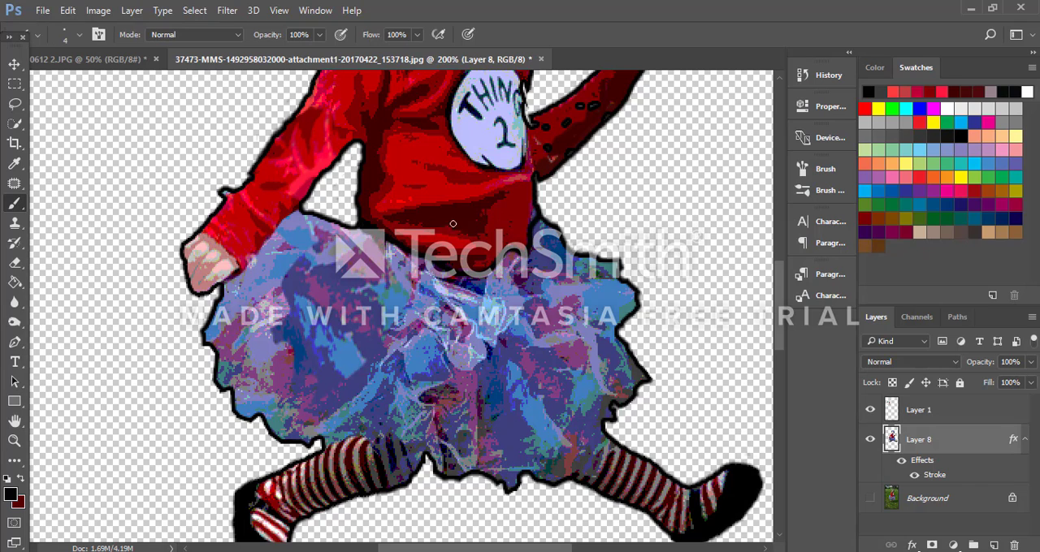
pyautogui.scroll(2, 441, 260)
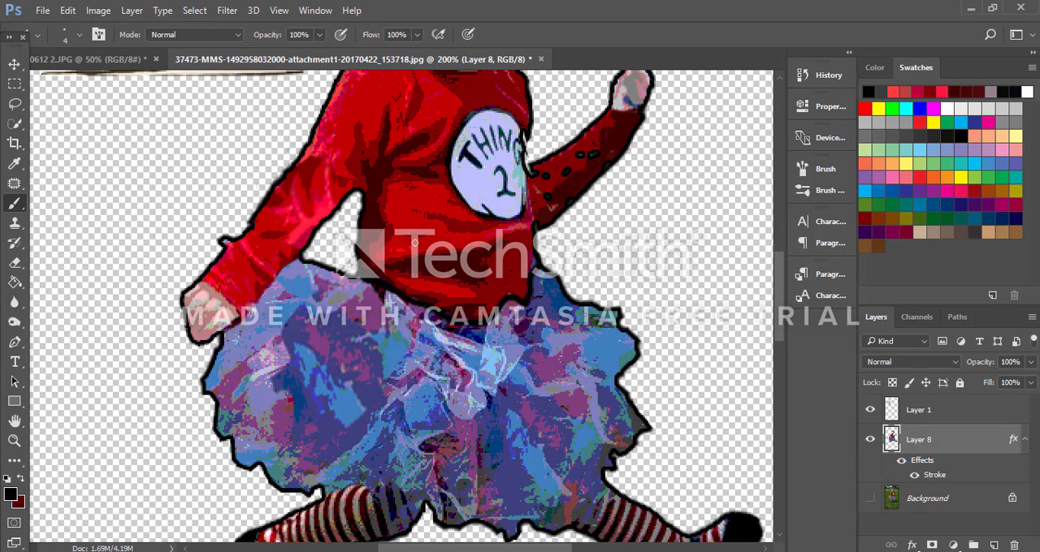
pyautogui.scroll(3, 414, 242)
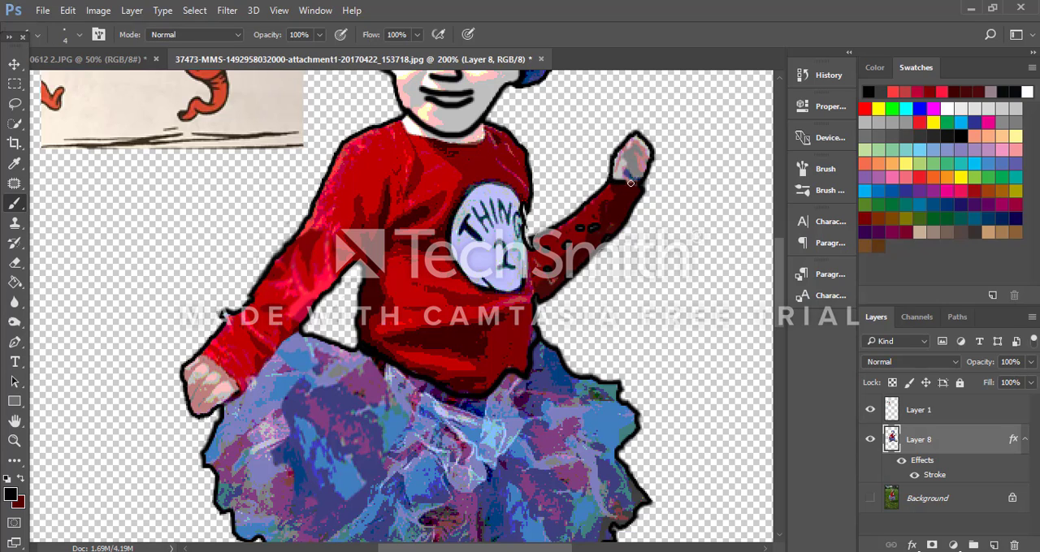
pyautogui.moveTo(631, 183); pyautogui.dragTo(645, 183)
# Step: Draw a black cuff line across the wrist of the lowered arm, undoing the first tries and working at 400% zoom
pyautogui.moveTo(217, 357); pyautogui.dragTo(247, 391)
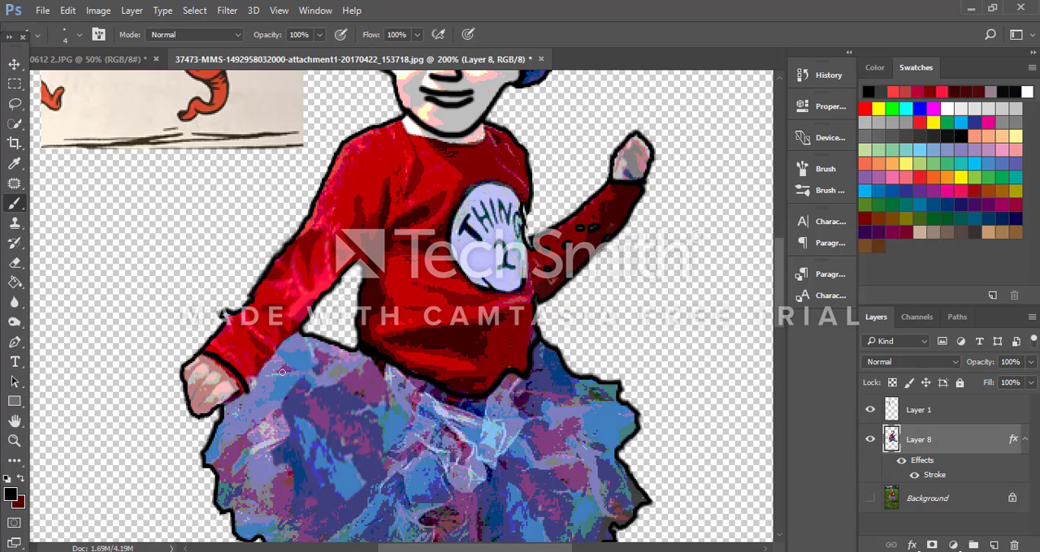
pyautogui.hotkey('ctrl', 'z')
pyautogui.moveTo(209, 362); pyautogui.dragTo(252, 404)
pyautogui.hotkey('ctrl', 'z')
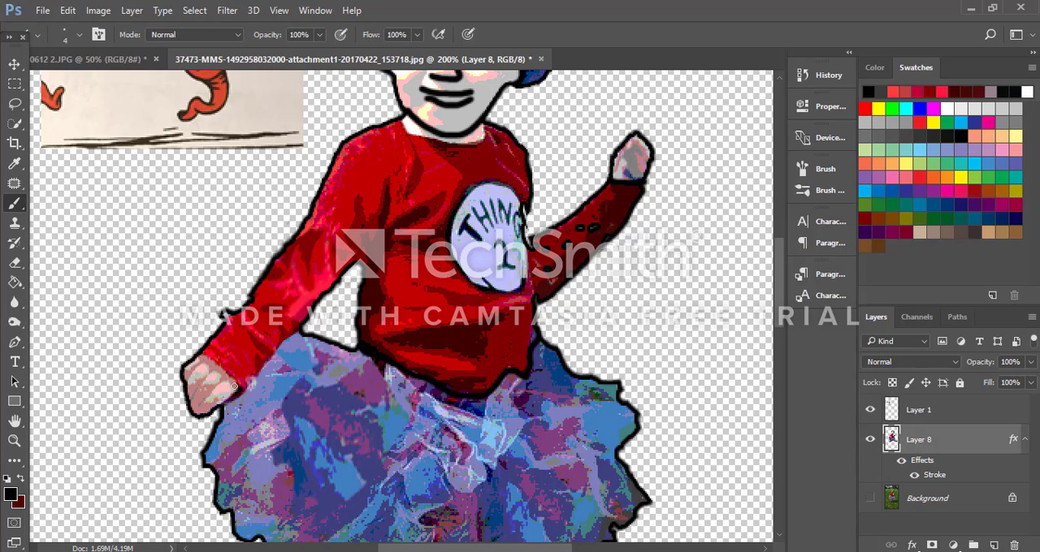
pyautogui.hotkey('ctrl', '+')
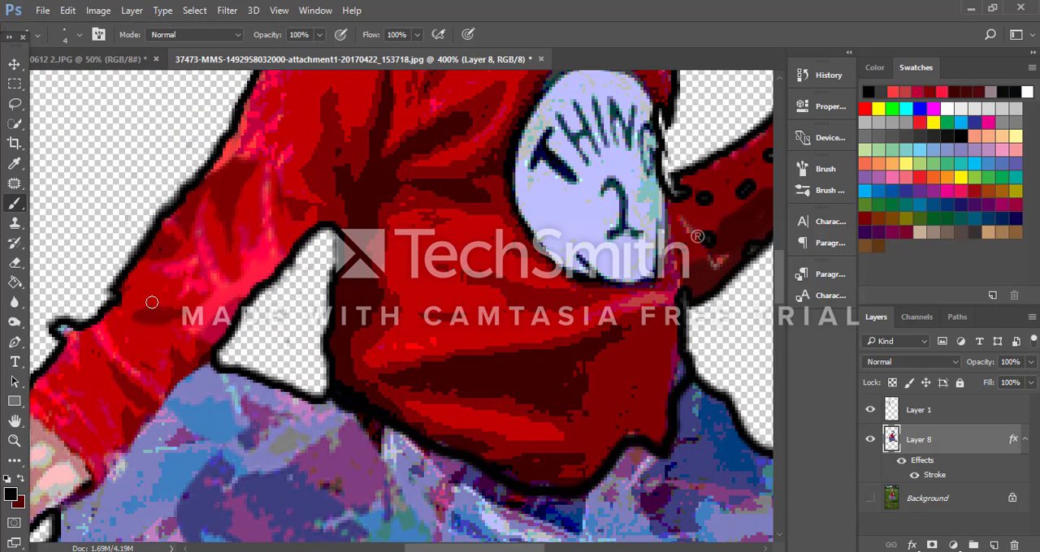
pyautogui.moveTo(460, 548); pyautogui.dragTo(414, 549)
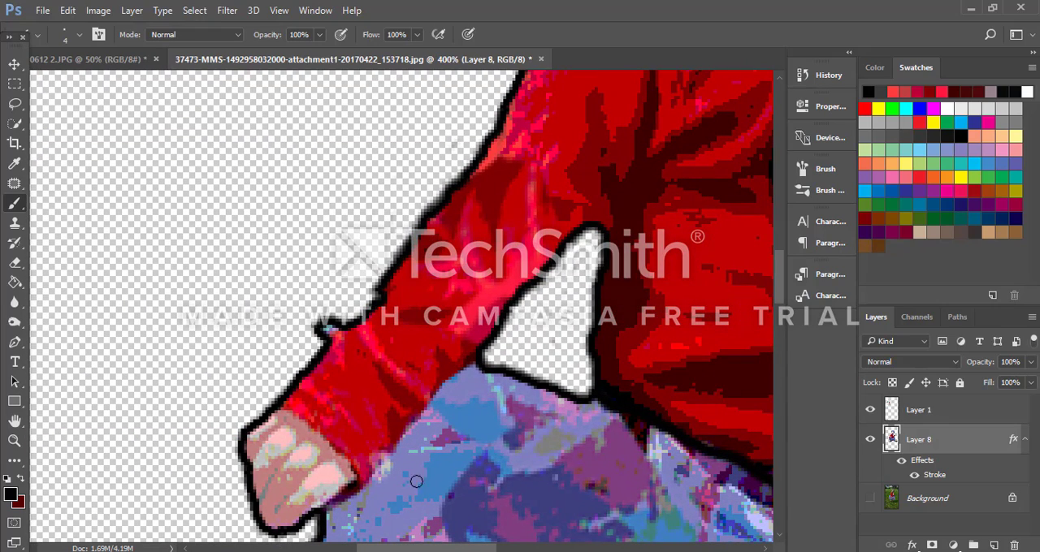
pyautogui.moveTo(331, 346); pyautogui.dragTo(348, 331)
pyautogui.moveTo(288, 410)
pyautogui.mouseDown()
pyautogui.moveTo(345, 453)
pyautogui.moveTo(358, 479)
pyautogui.mouseUp()
pyautogui.moveTo(273, 521); pyautogui.dragTo(314, 478)
# Step: Examine the lowered arm's outline up close and the whole character against the reference drawing
pyautogui.scroll(4, 232, 334)
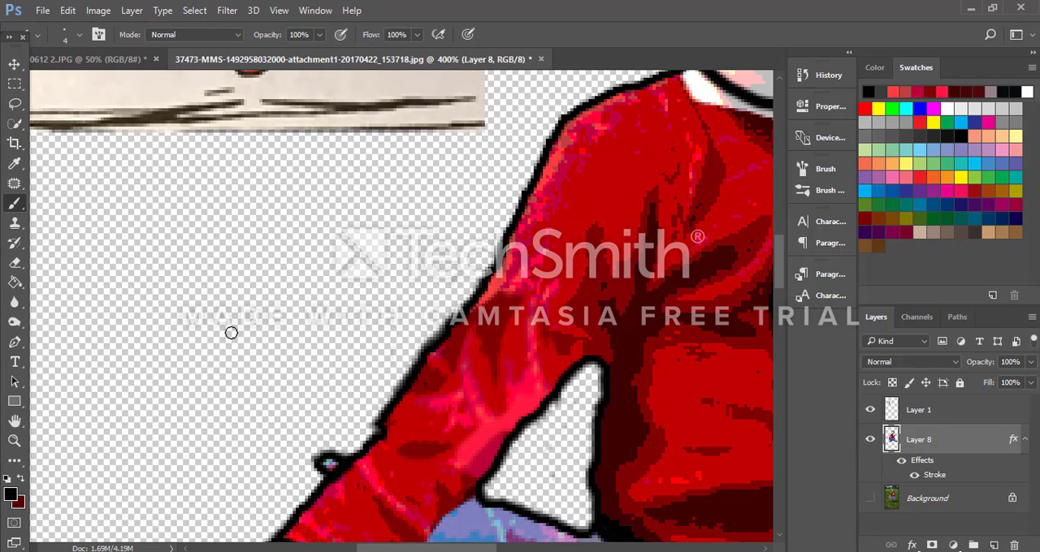
pyautogui.hotkey('ctrl', '-')
pyautogui.scroll(3, 211, 341)
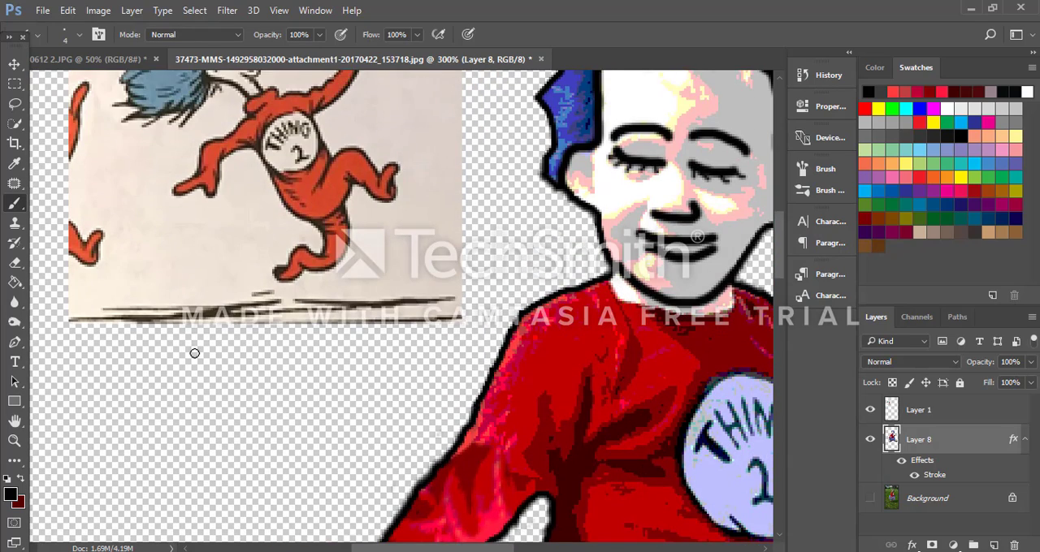
pyautogui.scroll(-3, 194, 350)
pyautogui.scroll(-2, 194, 350)
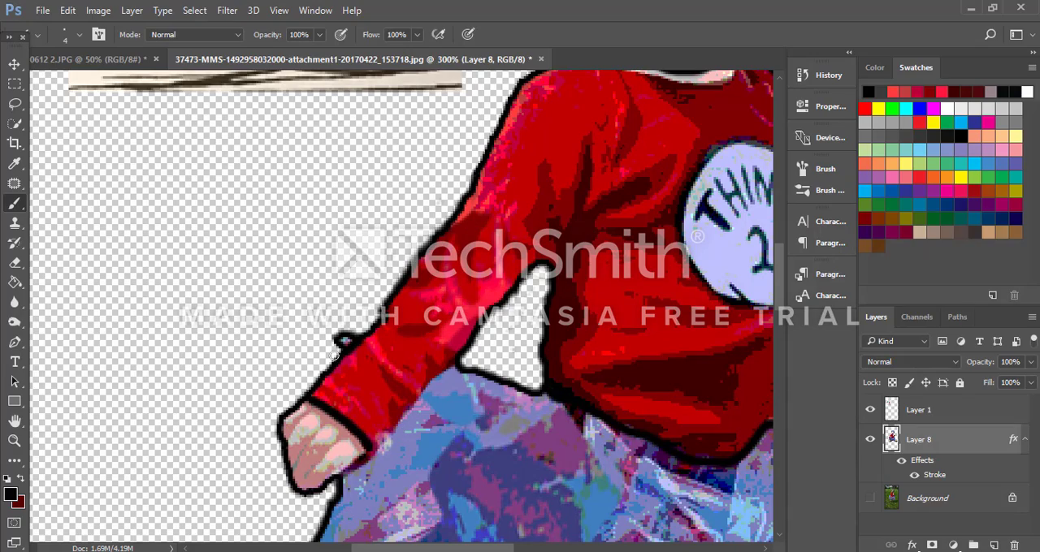
pyautogui.hotkey('ctrl', '-')
pyautogui.hotkey('ctrl', '-')
pyautogui.scroll(4, 333, 355)
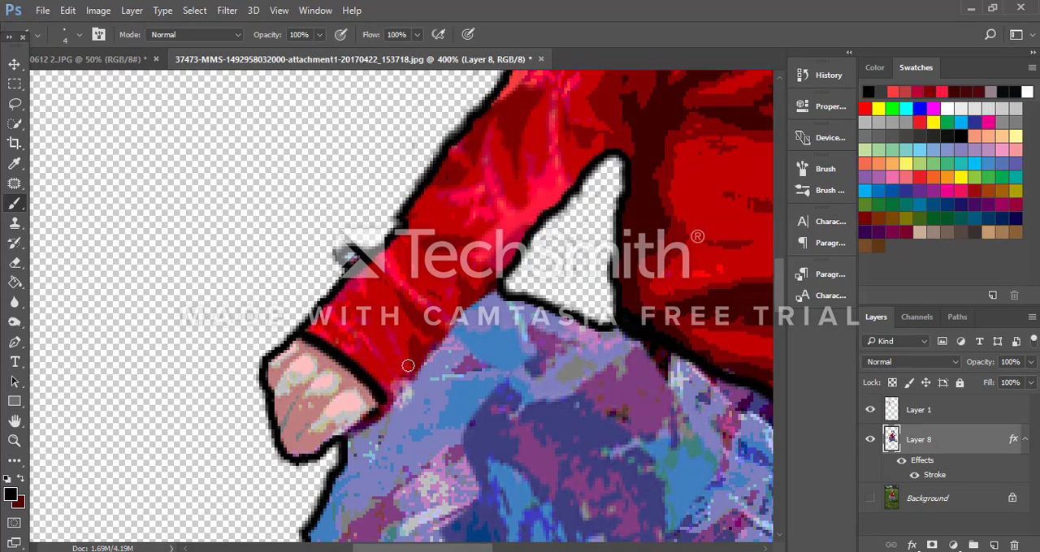
pyautogui.scroll(-5, 408, 366)
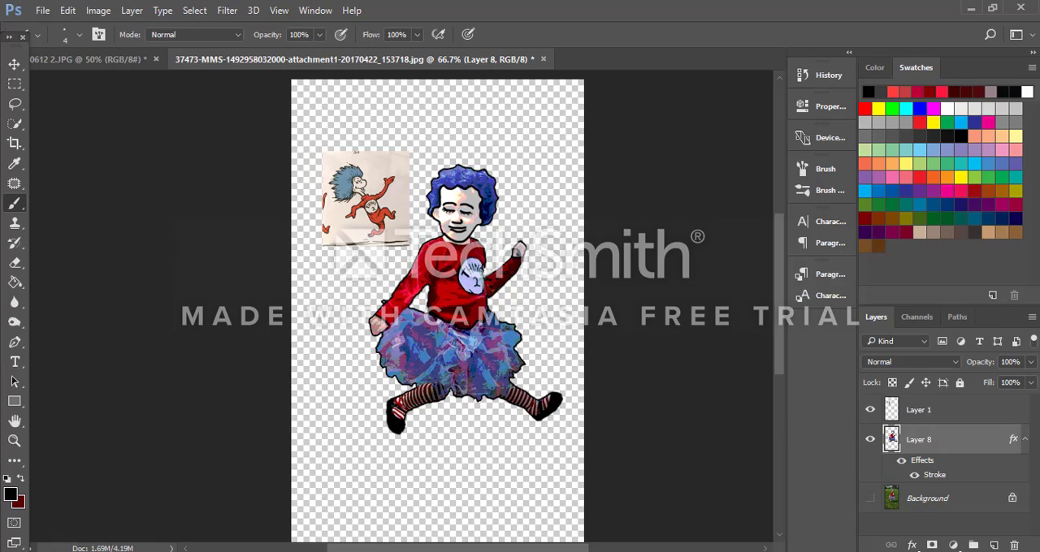
pyautogui.scroll(3, 384, 304)
pyautogui.scroll(1, 536, 350)
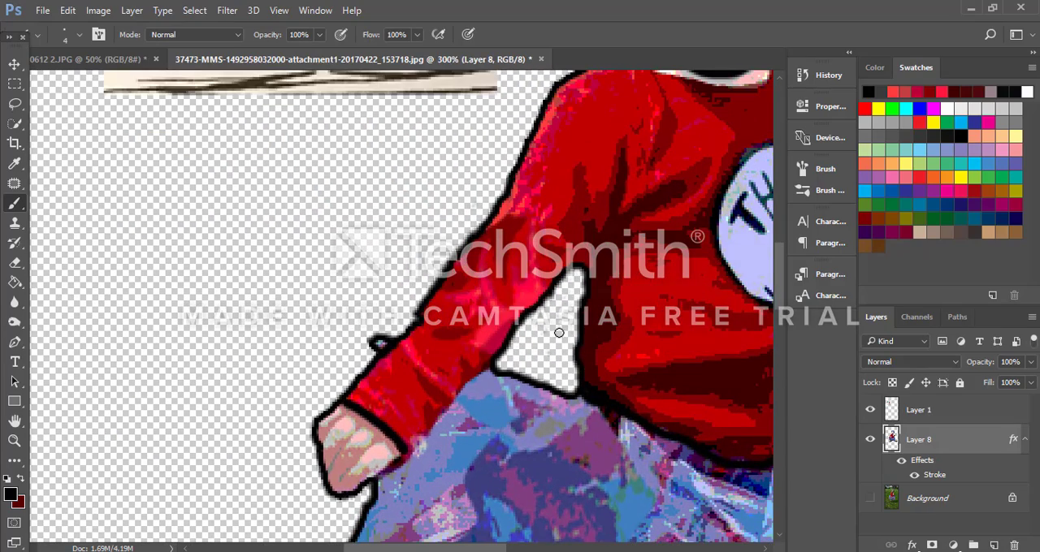
# Step: Draw black lines separating the near ear from the face and the far cheek from the hair
pyautogui.moveTo(476, 549); pyautogui.dragTo(544, 548)
pyautogui.scroll(5, 385, 167)
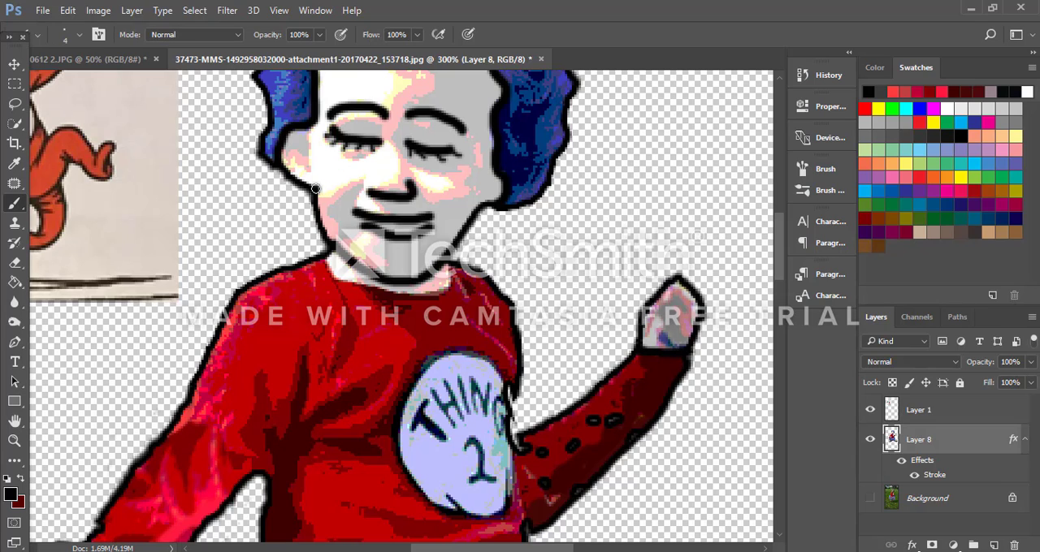
pyautogui.moveTo(315, 188)
pyautogui.mouseDown()
pyautogui.moveTo(310, 138)
pyautogui.moveTo(301, 182)
pyautogui.mouseUp()
pyautogui.hotkey('ctrl', 'z')
pyautogui.hotkey('ctrl', 'z')
pyautogui.moveTo(313, 122); pyautogui.dragTo(307, 190)
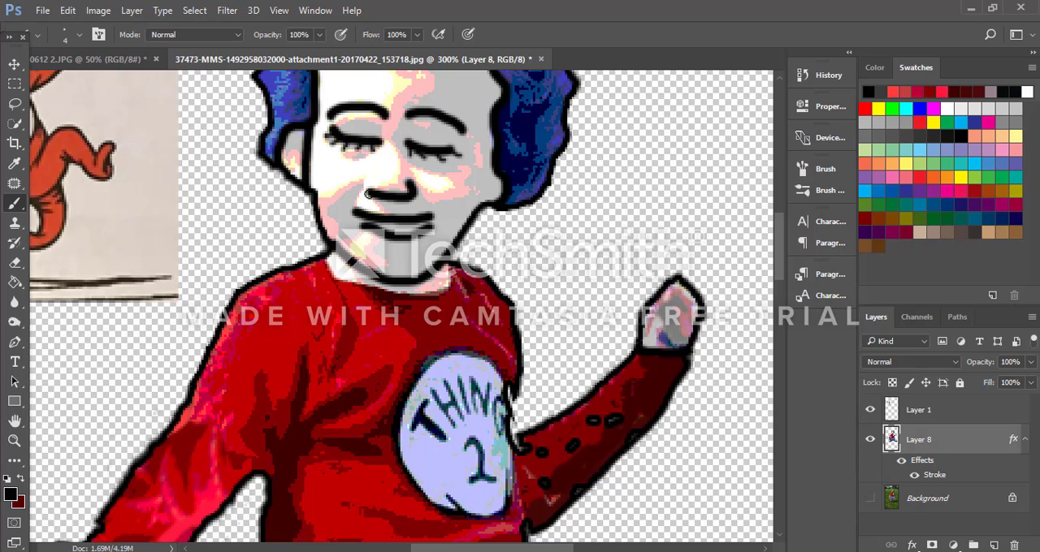
pyautogui.hotkey('ctrl', 'z')
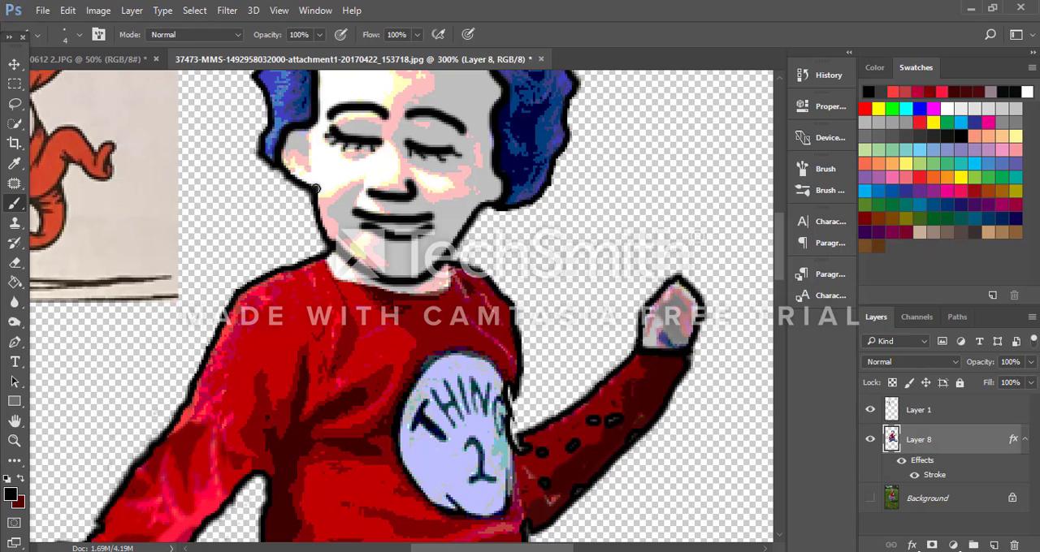
pyautogui.moveTo(317, 188); pyautogui.dragTo(311, 118)
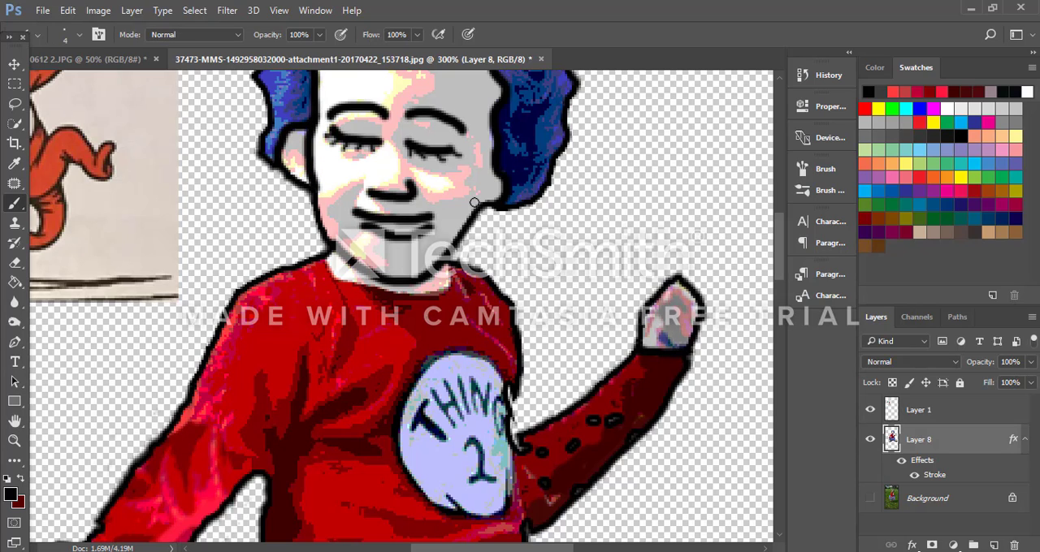
pyautogui.moveTo(479, 206); pyautogui.dragTo(505, 160)
pyautogui.scroll(2, 552, 247)
pyautogui.scroll(-2, 564, 255)
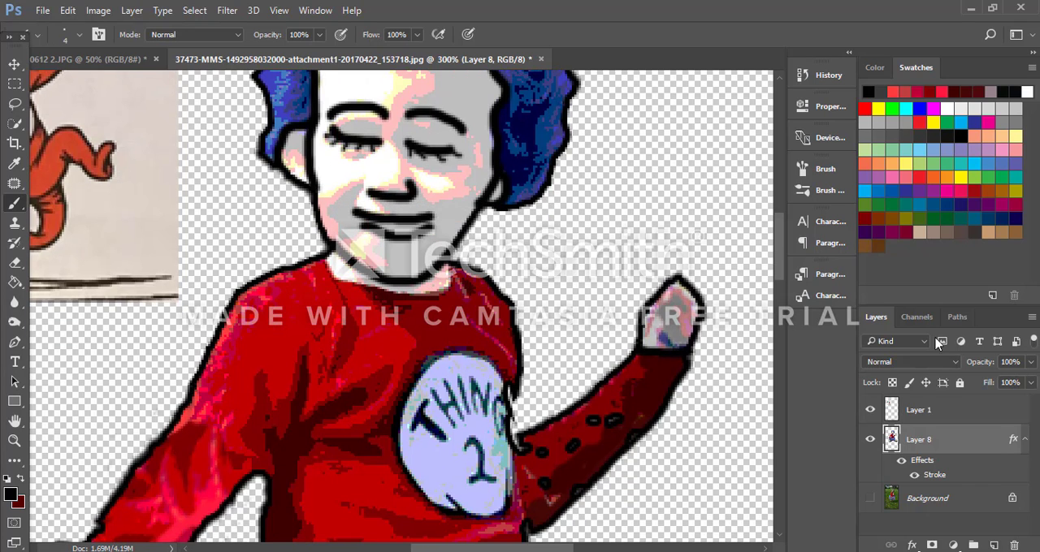
pyautogui.scroll(-3, 699, 338)
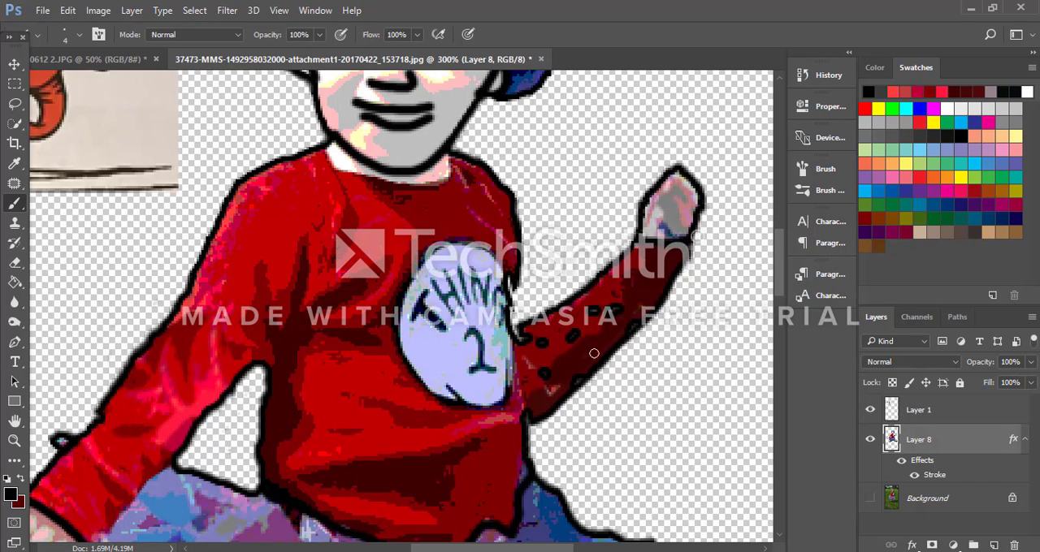
# Step: Draw a black line down the shirt's side to separate the torso from the base of the raised arm
pyautogui.moveTo(515, 336); pyautogui.dragTo(526, 418)
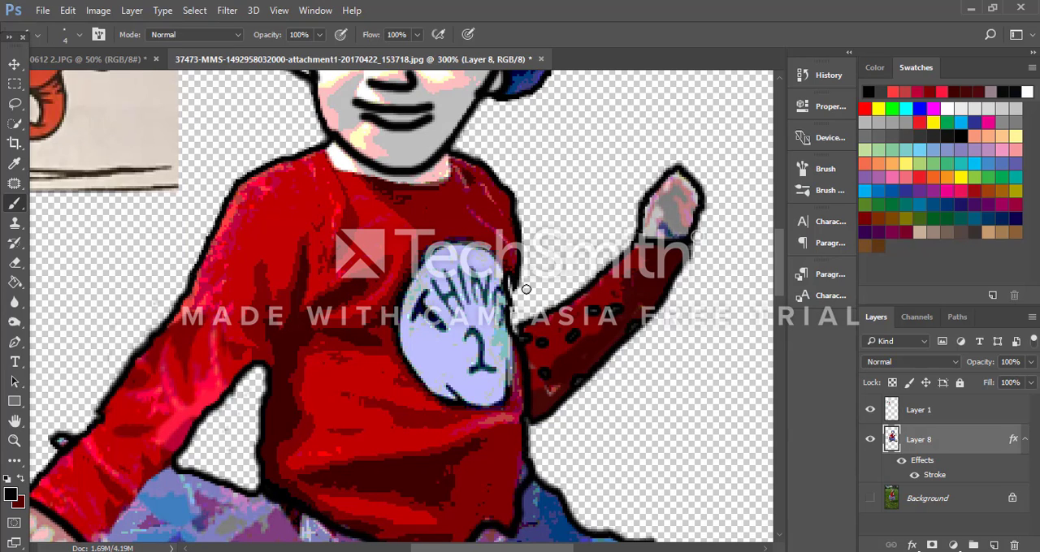
pyautogui.scroll(-2, 541, 313)
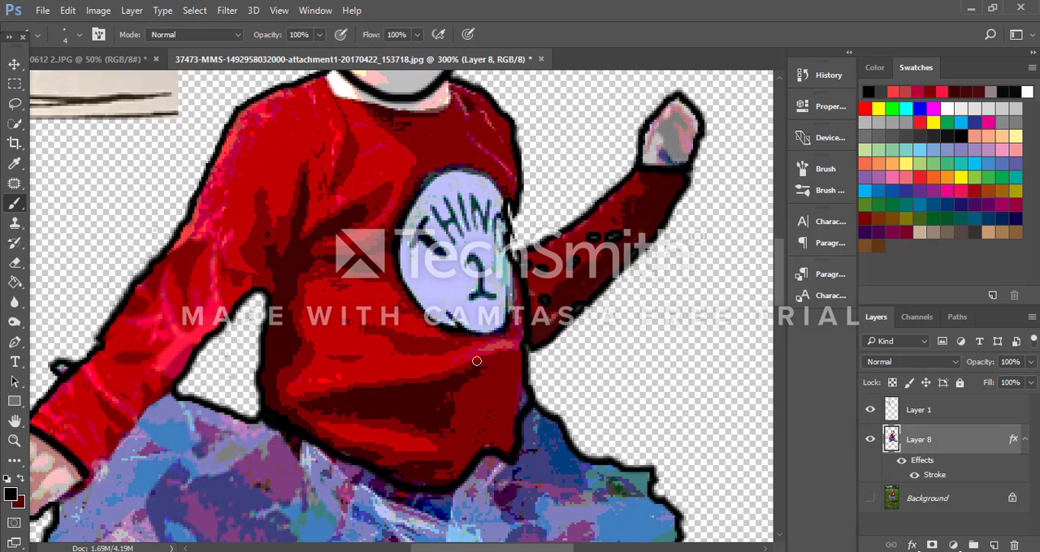
pyautogui.scroll(-3, 417, 397)
pyautogui.scroll(3, 419, 388)
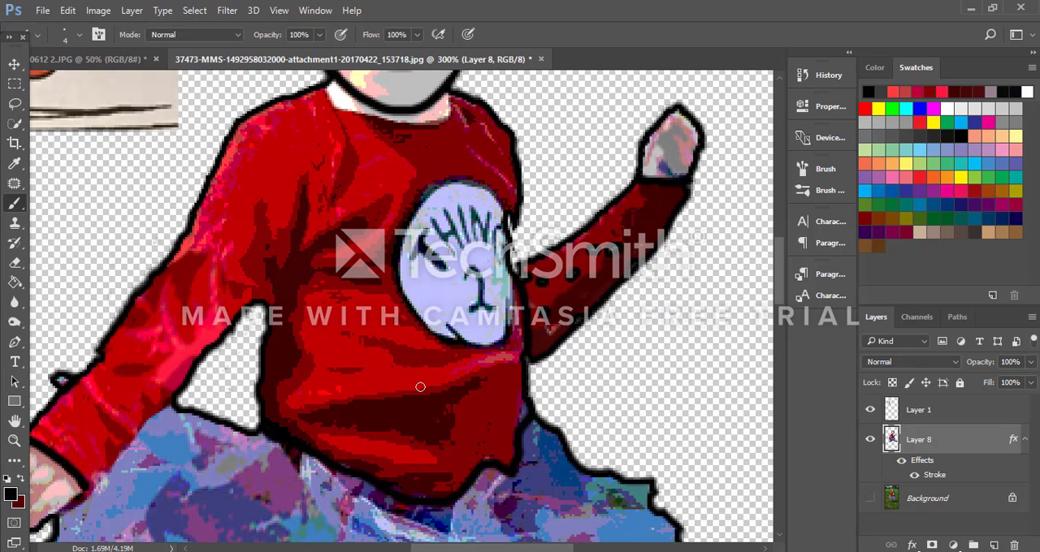
pyautogui.scroll(1, 420, 388)
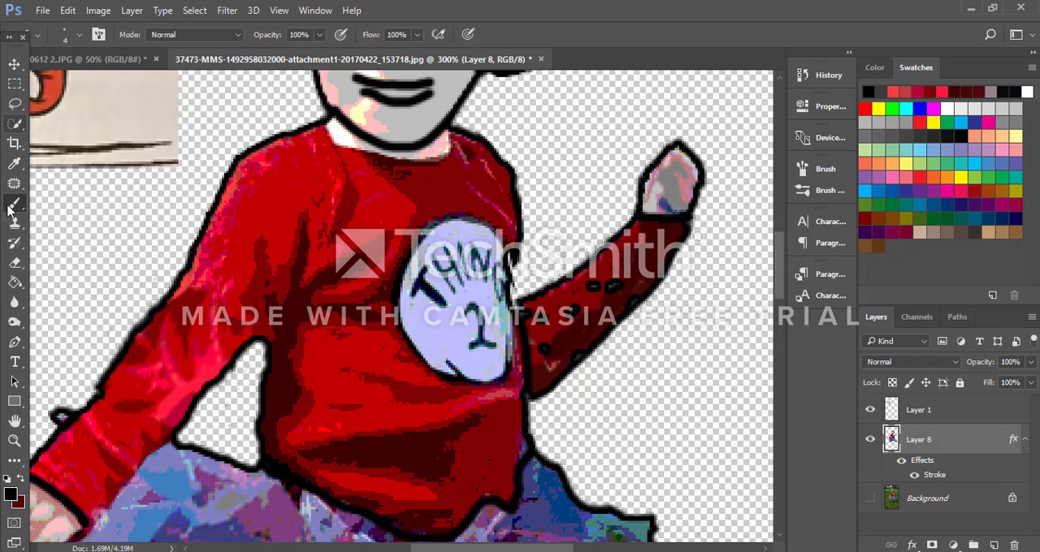
# Step: Paint over the stray black marks on the raised arm's sleeve using reds sampled from the surrounding fabric
pyautogui.keyDown('alt'); pyautogui.click(565, 319); pyautogui.keyUp('alt')
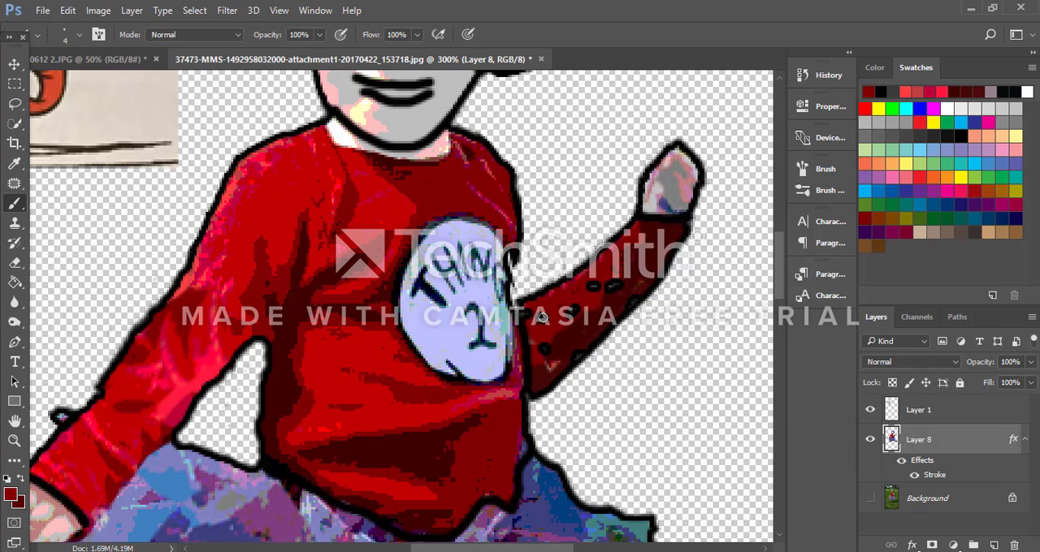
pyautogui.moveTo(568, 312); pyautogui.dragTo(576, 309)
pyautogui.keyDown('alt'); pyautogui.click(639, 271); pyautogui.keyUp('alt')
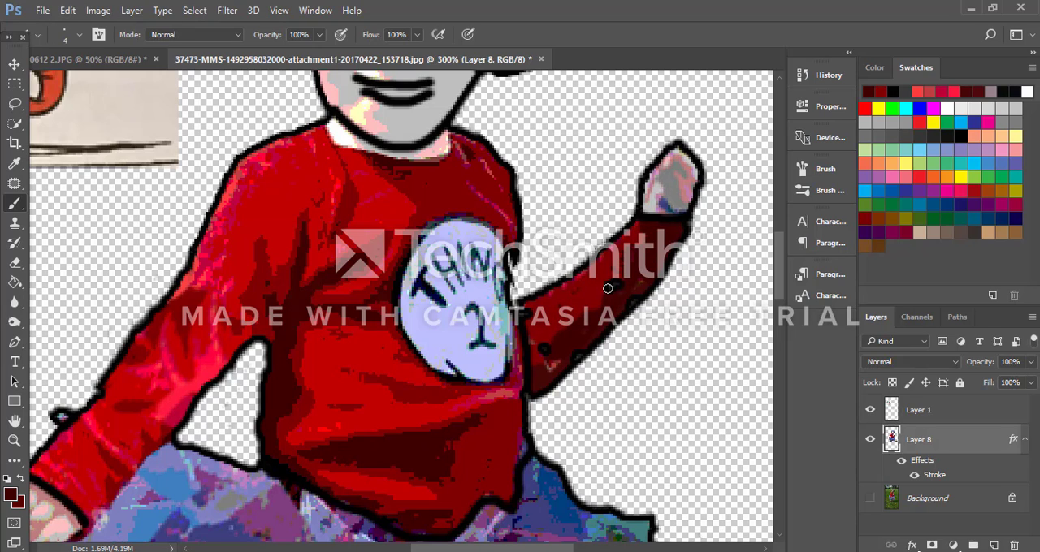
pyautogui.moveTo(607, 286); pyautogui.dragTo(617, 282)
pyautogui.click(553, 348)
# Step: Set the foreground color to black sampled from the outline and draw the armpit line between the lowered arm and torso
pyautogui.scroll(2, 404, 293)
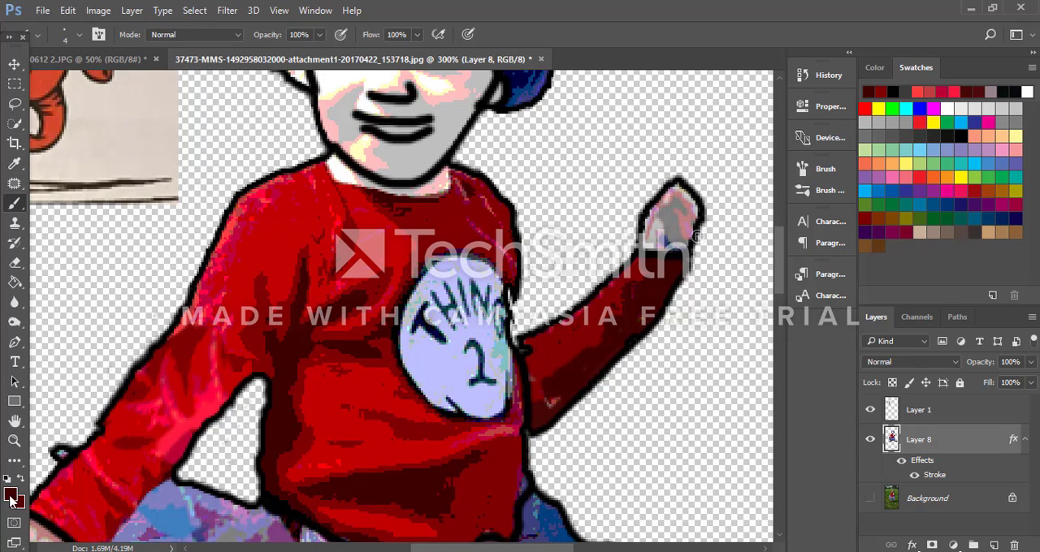
pyautogui.click(11, 495)
pyautogui.moveTo(317, 238); pyautogui.dragTo(331, 310)
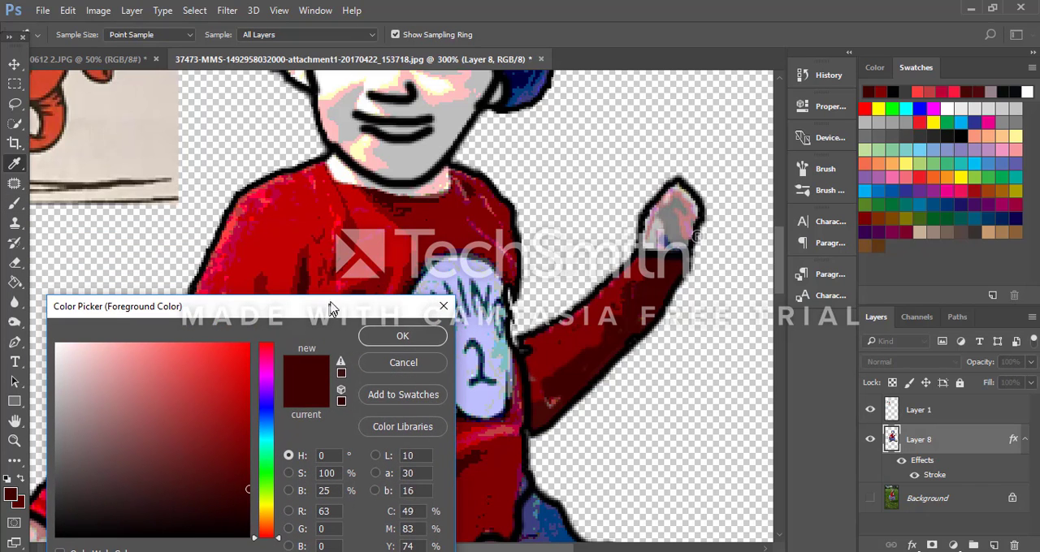
pyautogui.click(225, 229)
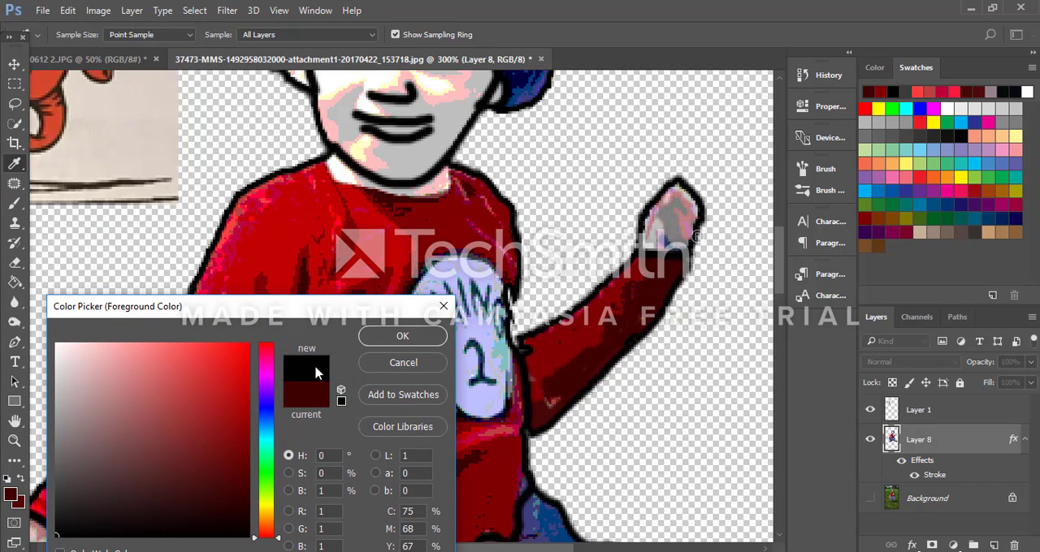
pyautogui.click(401, 336)
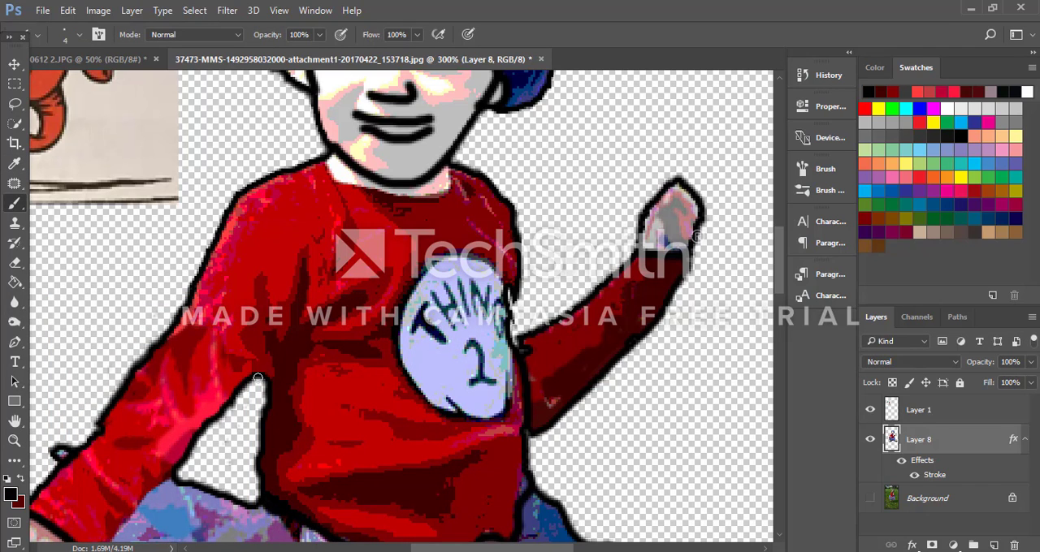
pyautogui.moveTo(258, 379)
pyautogui.mouseDown()
pyautogui.moveTo(286, 338)
pyautogui.moveTo(267, 380)
pyautogui.mouseUp()
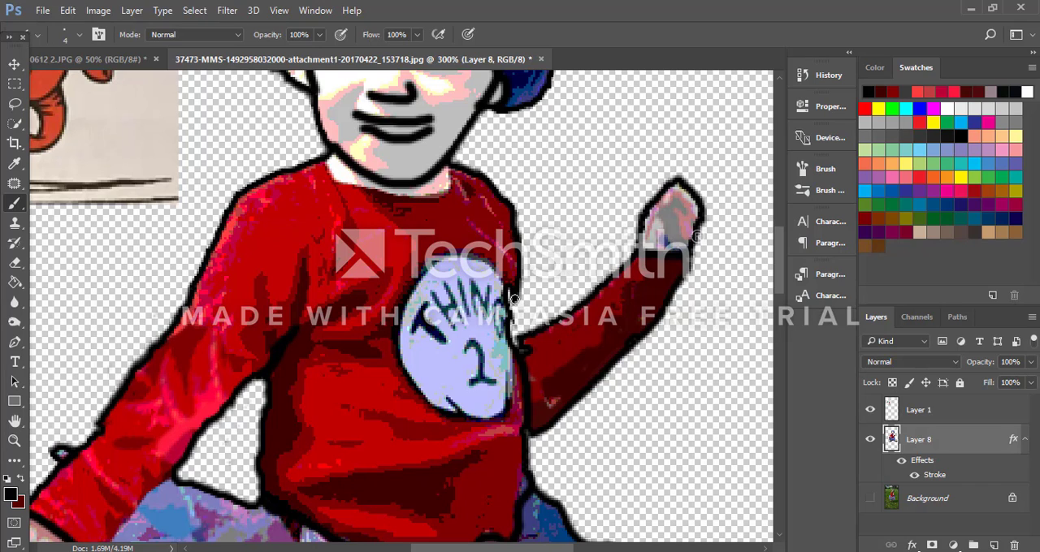
# Step: Draw a black line along the lower edge of the white collar to separate it from the shirt
pyautogui.scroll(2, 471, 317)
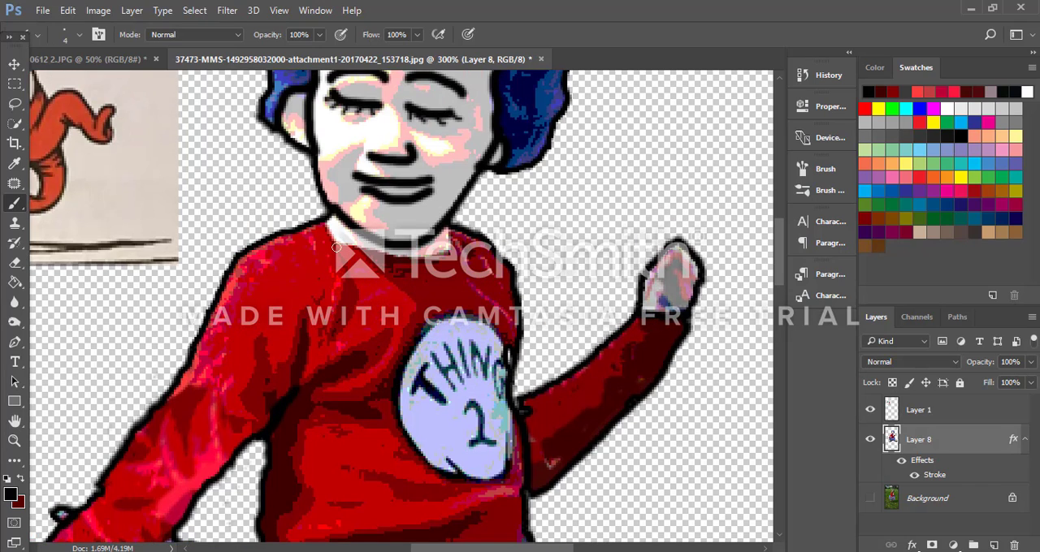
pyautogui.moveTo(325, 226)
pyautogui.mouseDown()
pyautogui.moveTo(338, 241)
pyautogui.moveTo(416, 255)
pyautogui.moveTo(444, 252)
pyautogui.moveTo(460, 232)
pyautogui.mouseUp()
pyautogui.scroll(4, 471, 277)
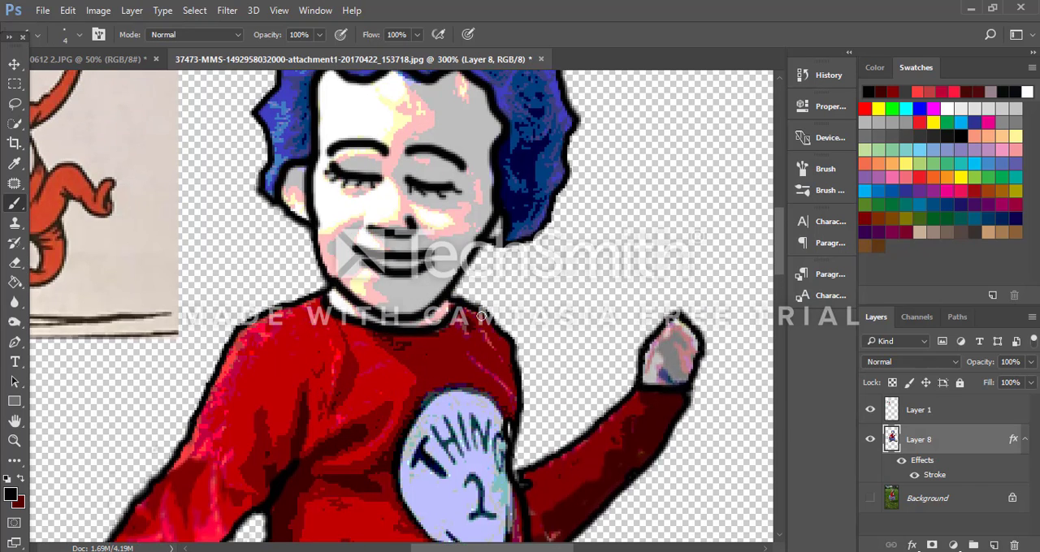
# Step: Draw a black outline from the shirt's side down to the raised arm and start filling the gap behind it with sampled dark red
pyautogui.scroll(-6, 483, 313)
pyautogui.scroll(-2, 481, 320)
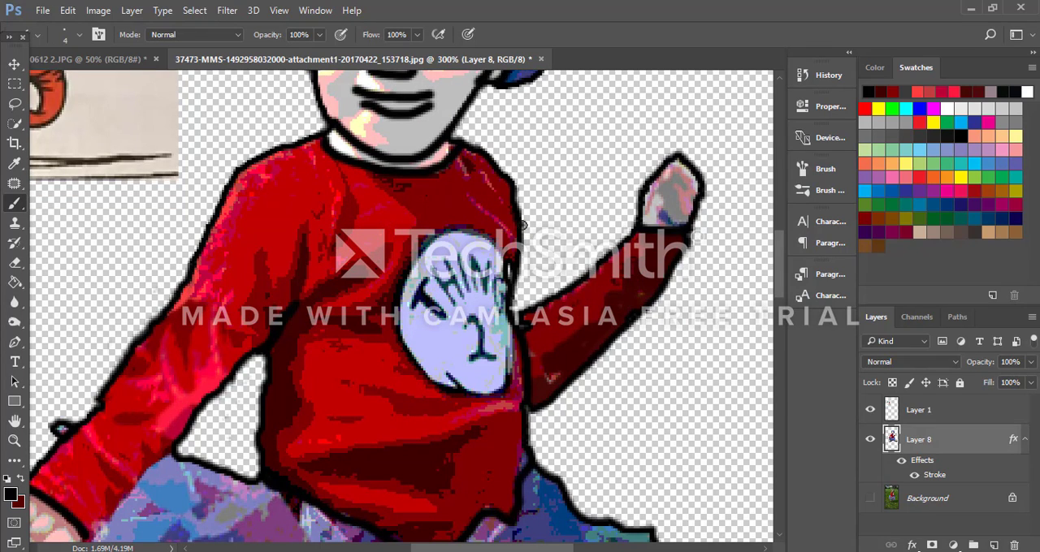
pyautogui.moveTo(523, 225); pyautogui.dragTo(536, 302)
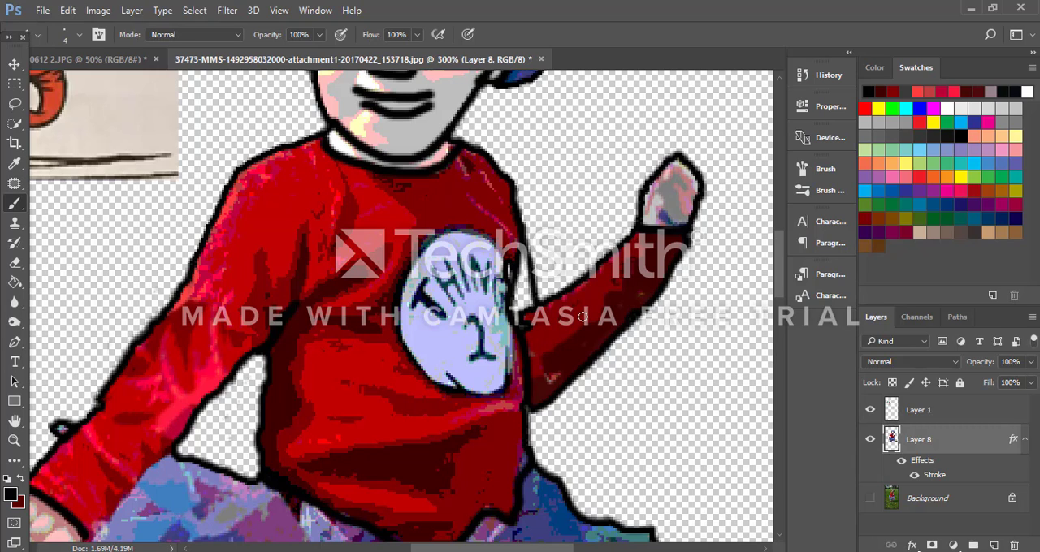
pyautogui.keyDown('alt'); pyautogui.click(543, 313); pyautogui.keyUp('alt')
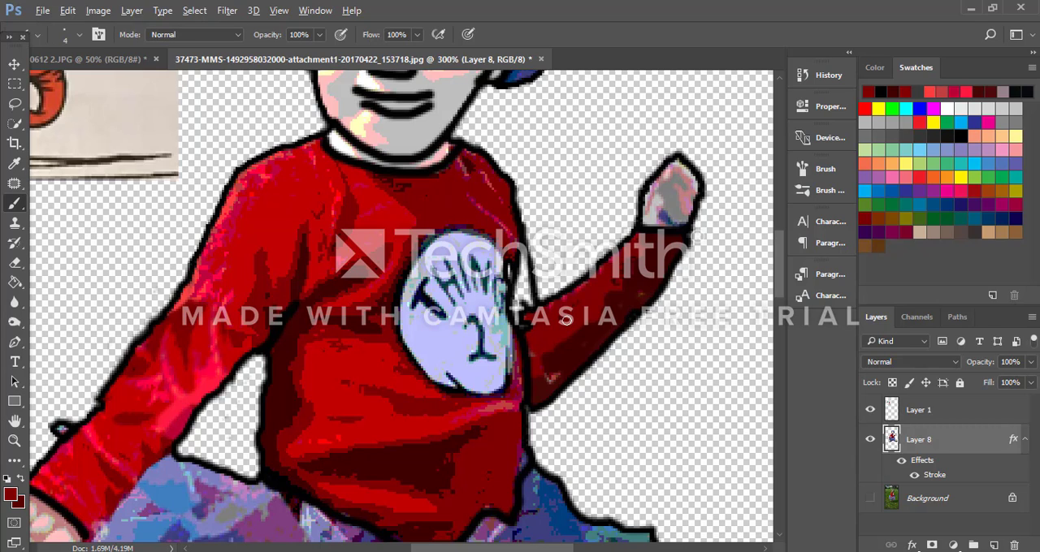
pyautogui.keyDown('alt'); pyautogui.click(568, 321); pyautogui.keyUp('alt')
pyautogui.moveTo(527, 307)
pyautogui.mouseDown()
pyautogui.moveTo(551, 320)
pyautogui.moveTo(529, 305)
pyautogui.mouseUp()
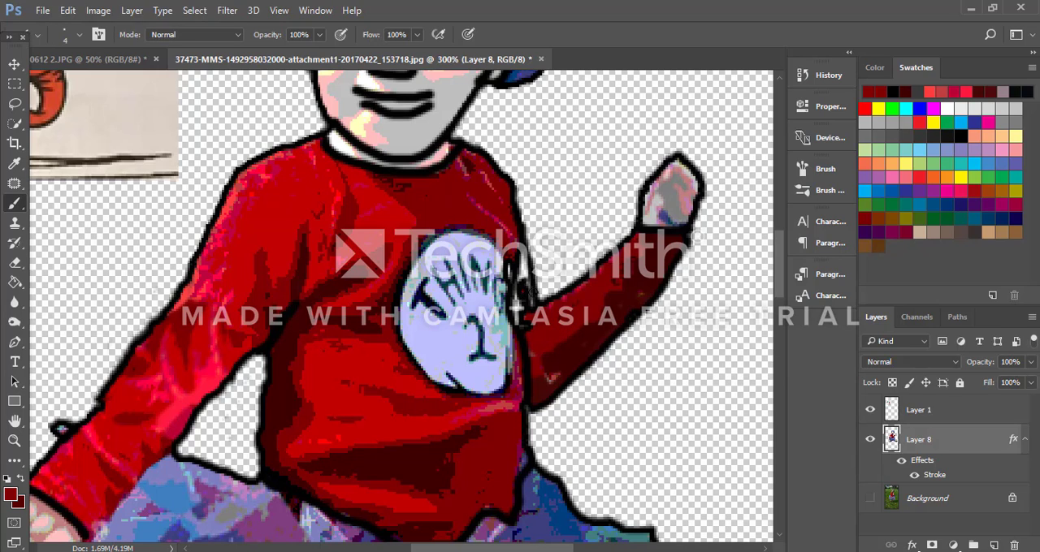
# Step: Keep the dark red 7f0000 as brush color, add a new layer and move it to the top of the layer stack
pyautogui.click(11, 495)
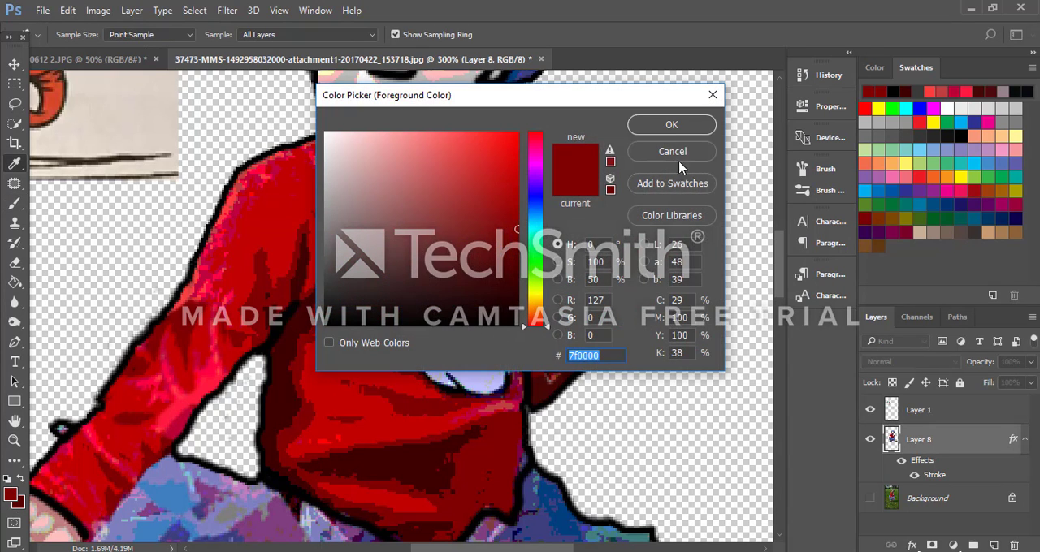
pyautogui.click(671, 126)
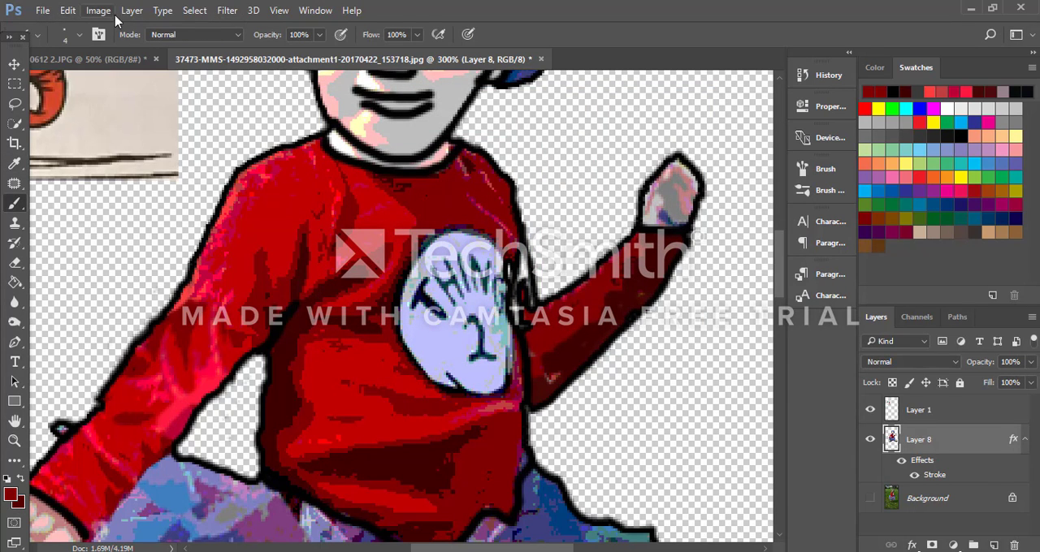
pyautogui.click(15, 143)
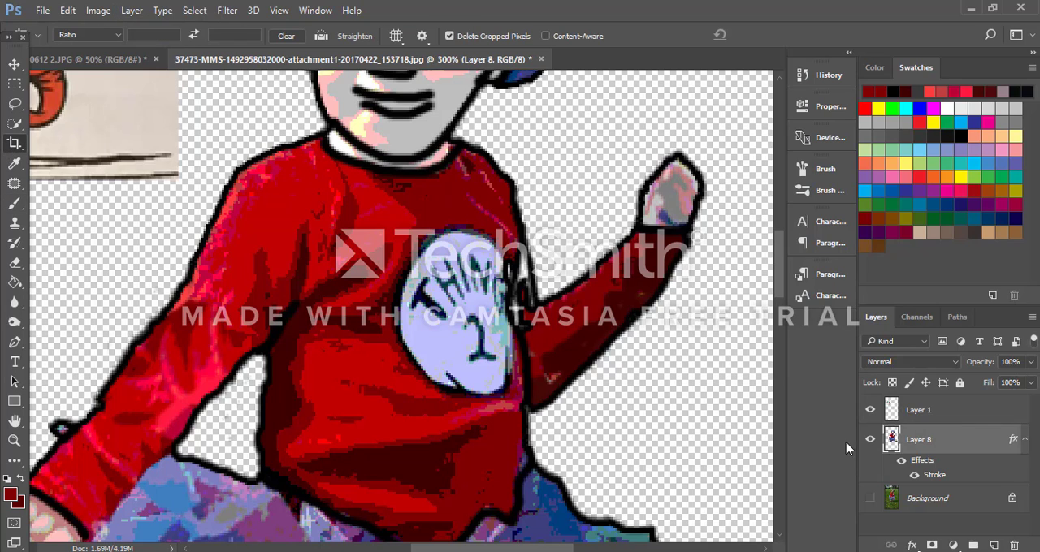
pyautogui.click(992, 545)
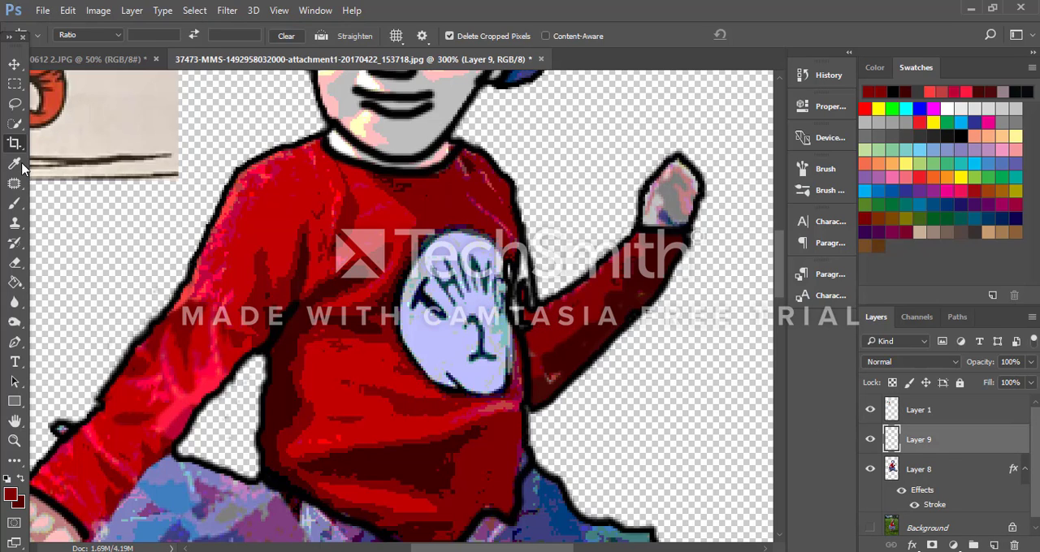
pyautogui.click(15, 204)
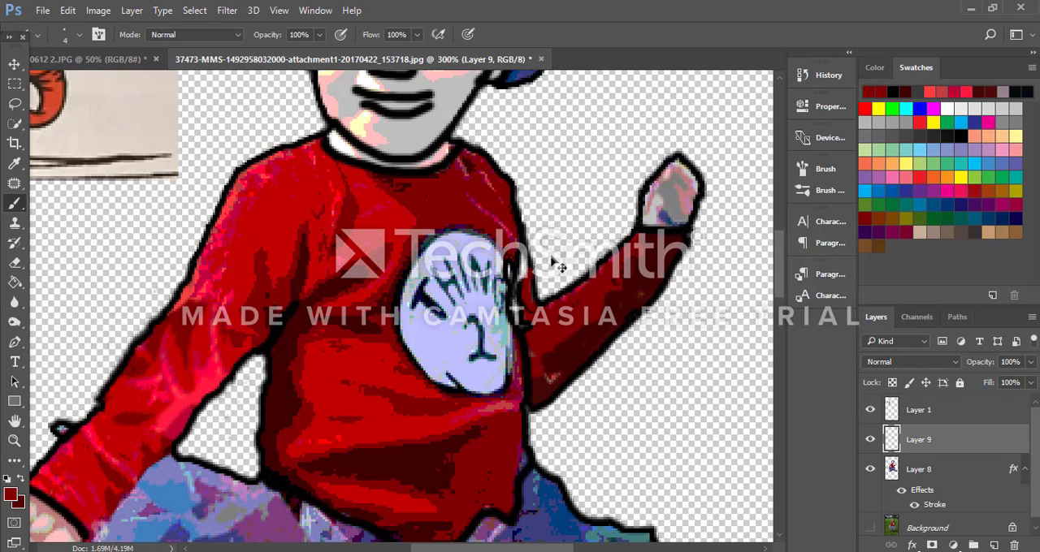
pyautogui.hotkey('ctrl', ']')
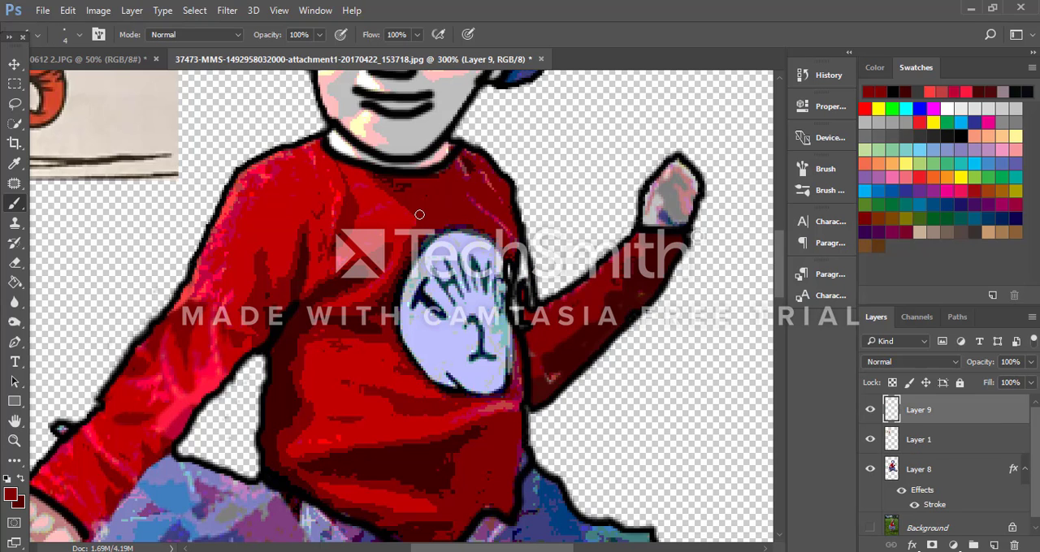
# Step: Fill the gap between the shirt's side and the raised arm's new outline with dark red using a 7-pixel brush at 500% zoom
pyautogui.hotkey('ctrl', '+')
pyautogui.hotkey('ctrl', '+')
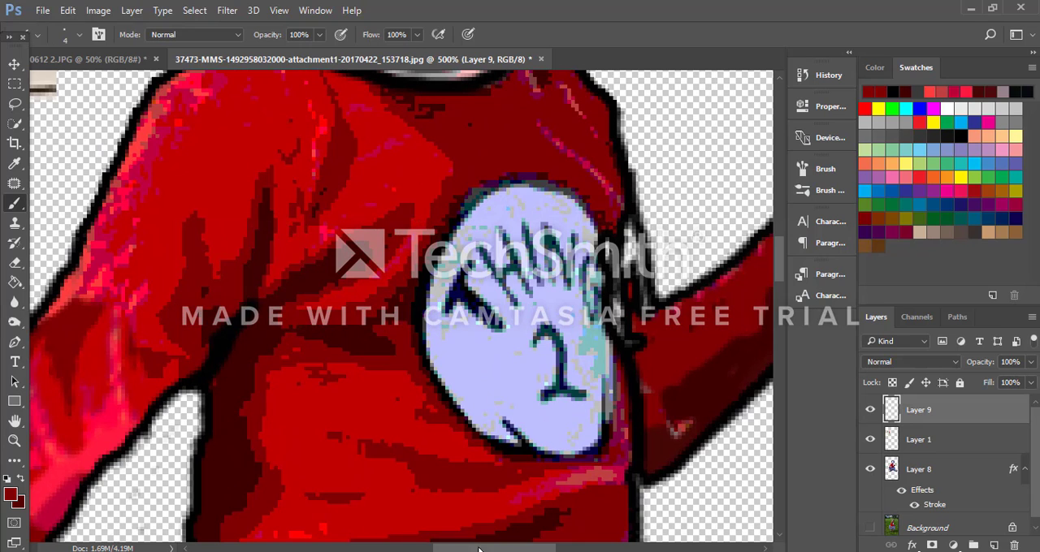
pyautogui.moveTo(479, 550); pyautogui.dragTo(507, 547)
pyautogui.scroll(3, 464, 403)
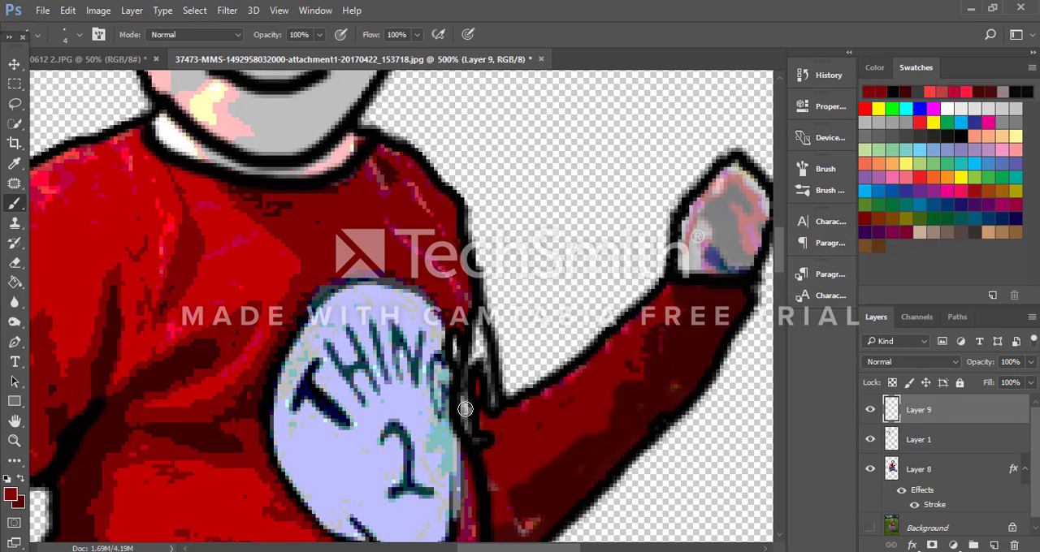
pyautogui.press(']')
pyautogui.press(']')
pyautogui.press(']')
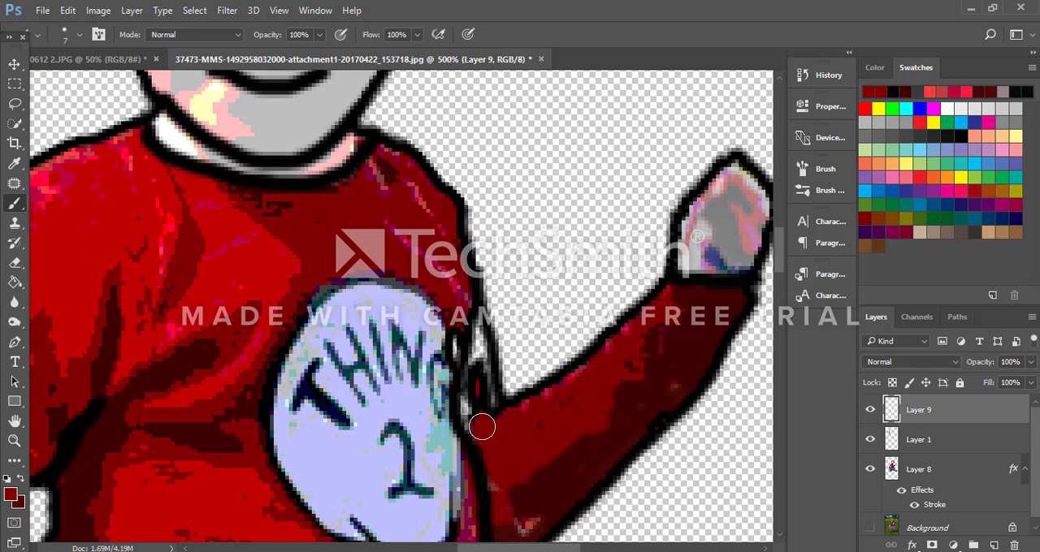
pyautogui.moveTo(482, 428)
pyautogui.mouseDown()
pyautogui.moveTo(472, 402)
pyautogui.moveTo(487, 351)
pyautogui.moveTo(457, 380)
pyautogui.moveTo(480, 372)
pyautogui.moveTo(480, 359)
pyautogui.mouseUp()
# Step: Touch up the base of the raised sleeve with darker red sampled from the arm's shadow, using a 5-pixel brush
pyautogui.press('[')
pyautogui.press('[')
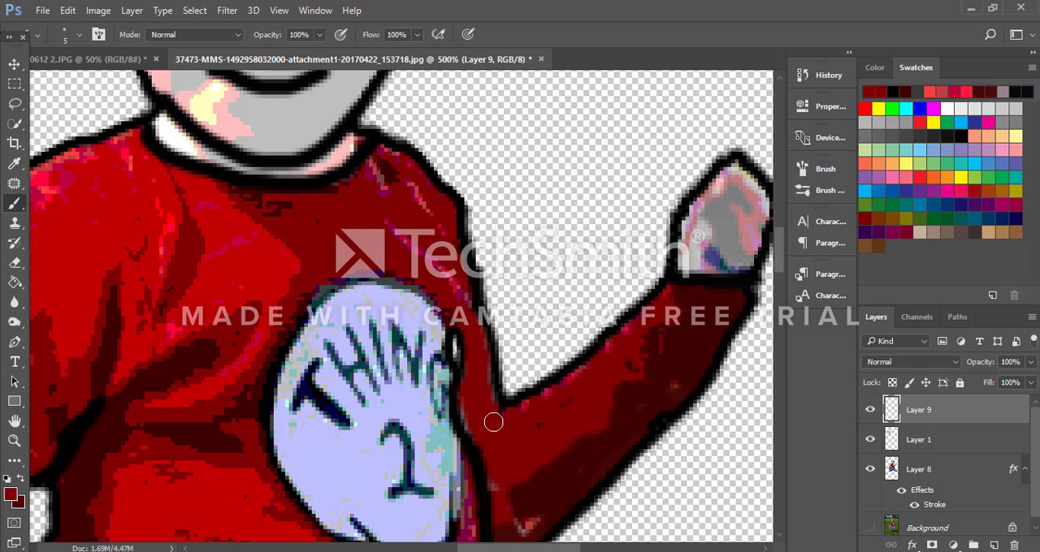
pyautogui.click(583, 466)
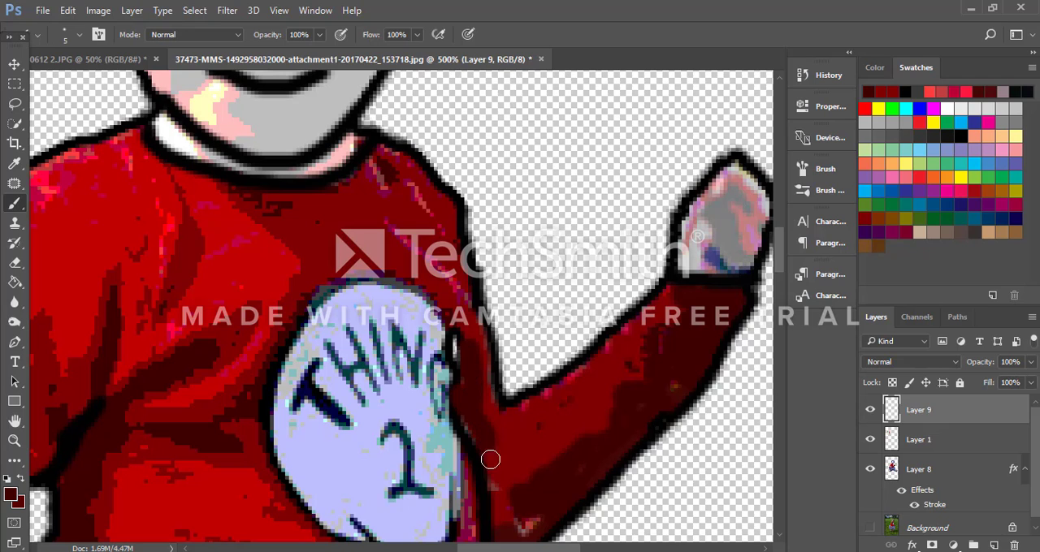
pyautogui.moveTo(490, 460); pyautogui.dragTo(494, 472)
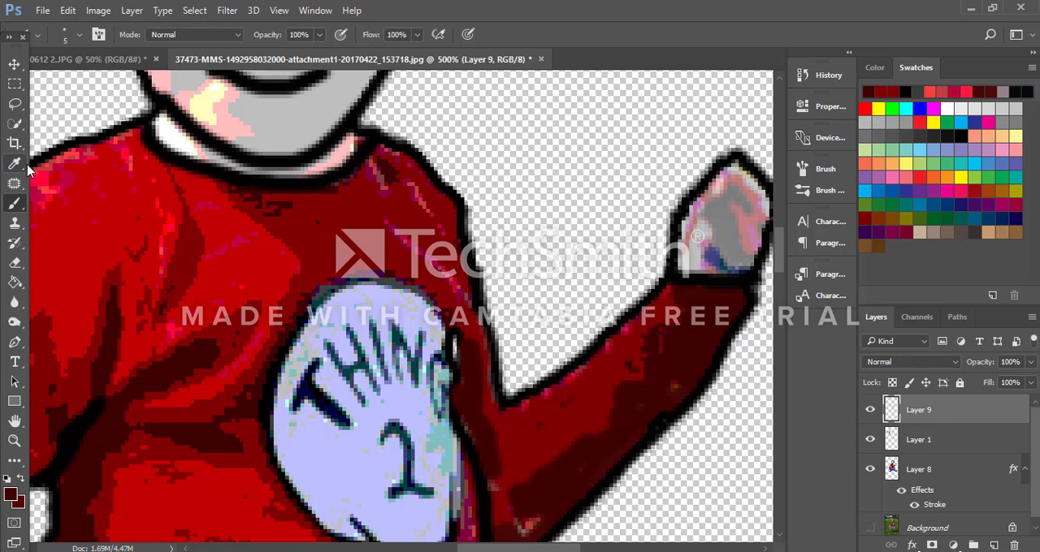
# Step: Set the foreground color back to black for outlining
pyautogui.click(12, 495)
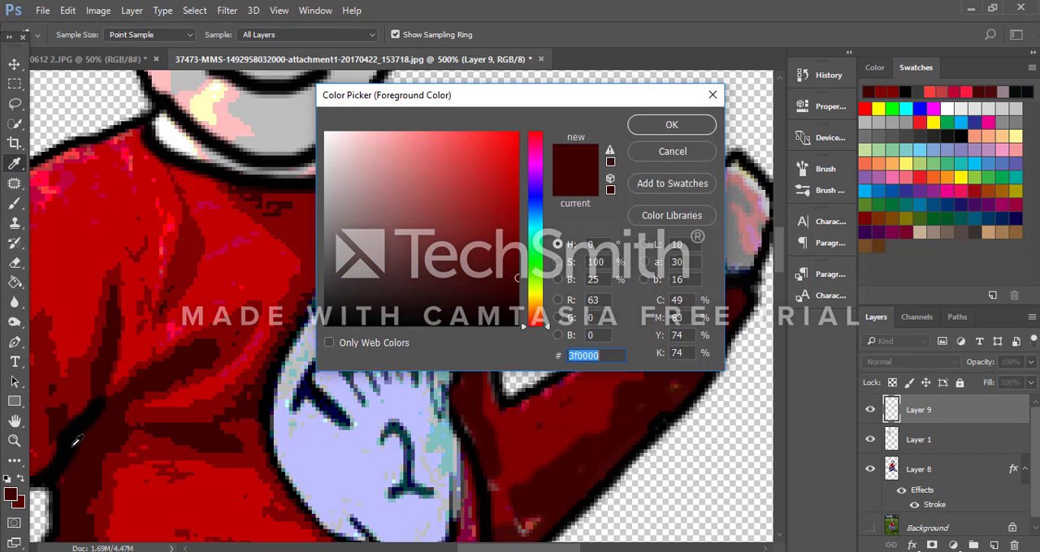
pyautogui.click(947, 140)
pyautogui.click(674, 127)
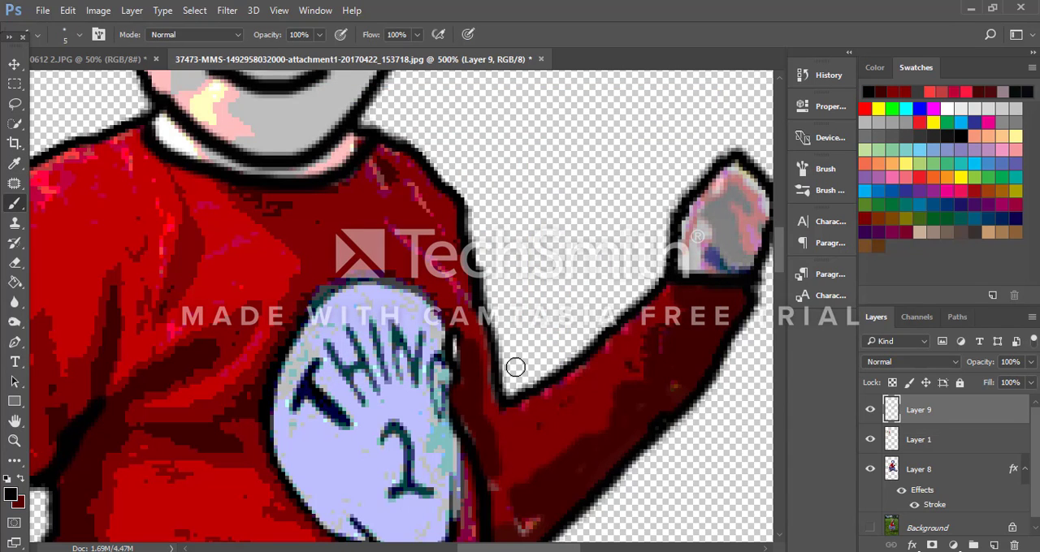
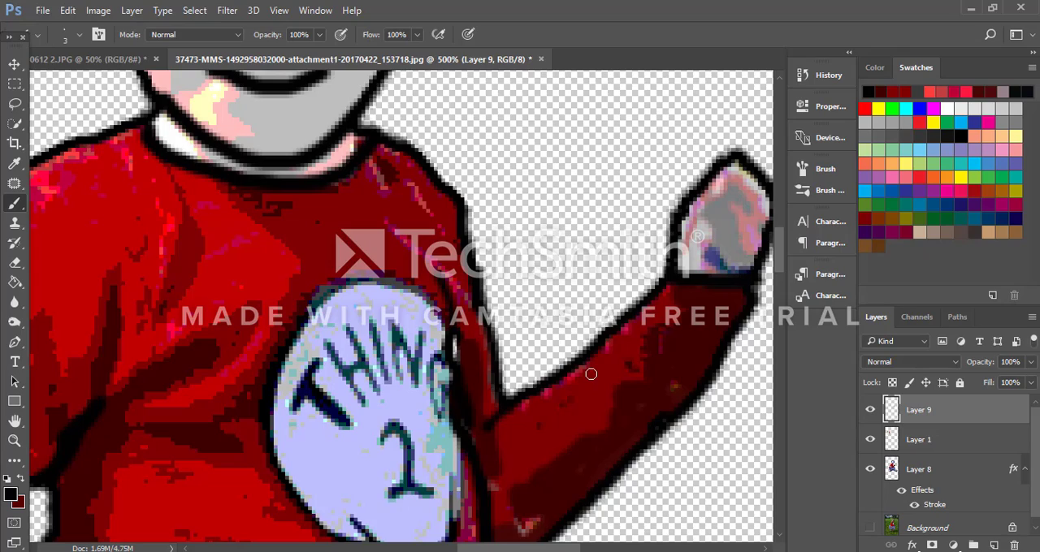
# Step: Hide the reference drawing on Layer 1 and merge the visible figure layers into Layer 9
pyautogui.hotkey('ctrl', '-')
pyautogui.hotkey('ctrl', '-')
pyautogui.hotkey('ctrl', '-')
pyautogui.hotkey('ctrl', '-')
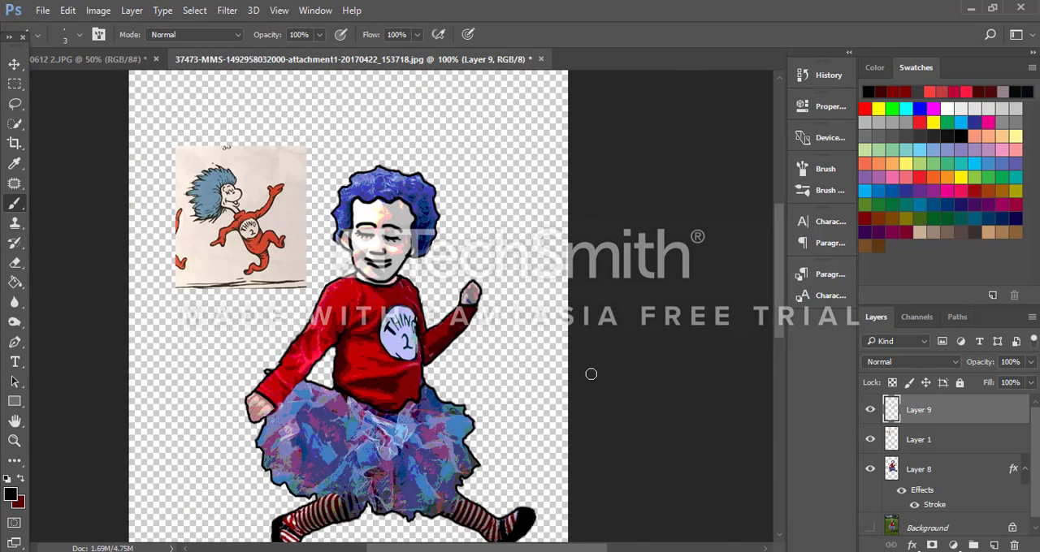
pyautogui.hotkey('ctrl', '-')
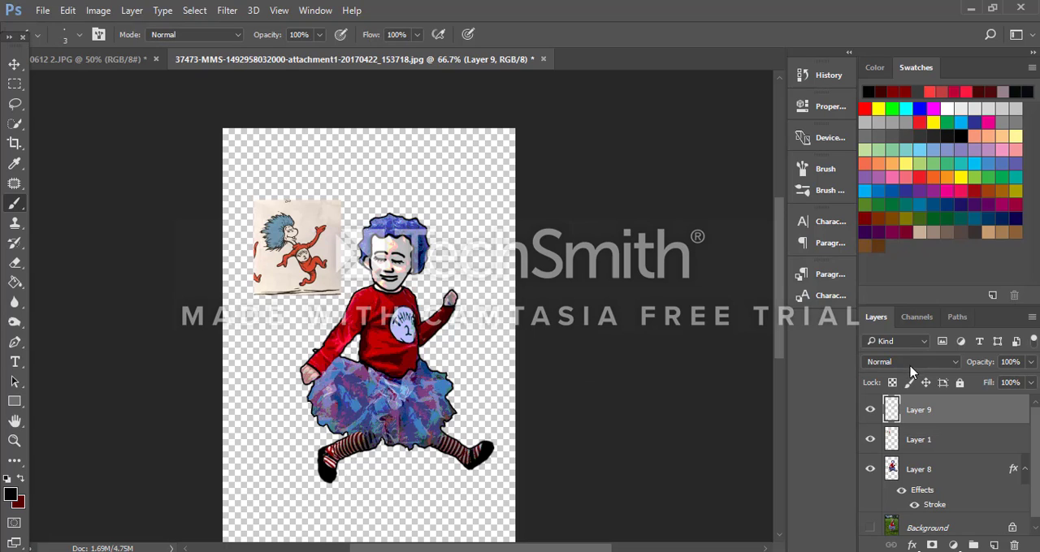
pyautogui.click(870, 411)
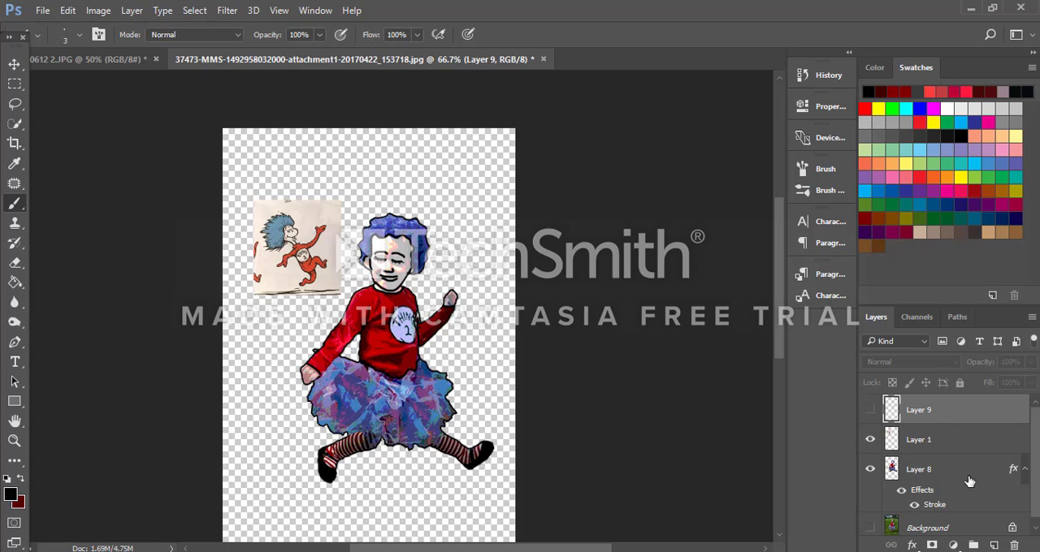
pyautogui.hotkey('ctrl', 'z')
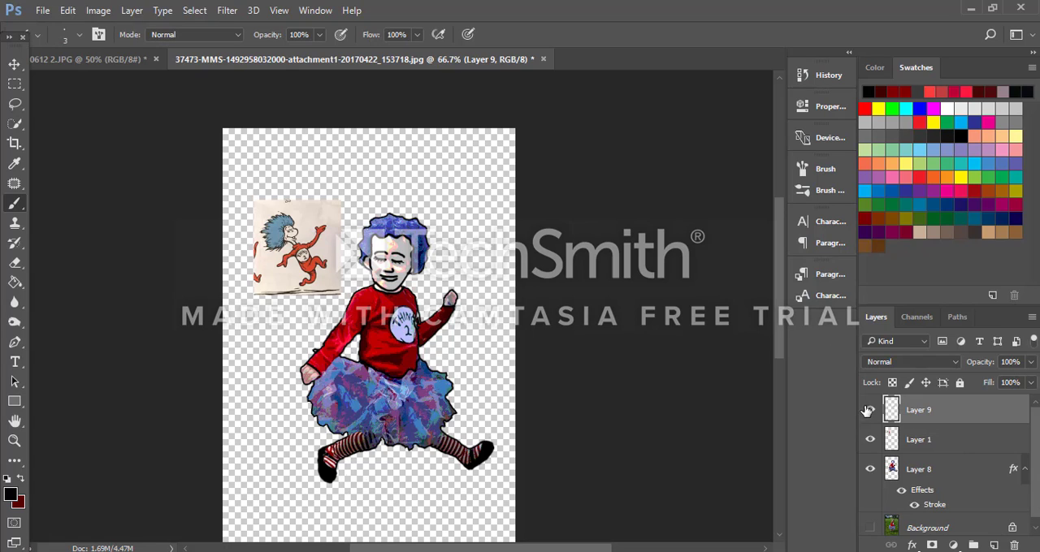
pyautogui.click(871, 439)
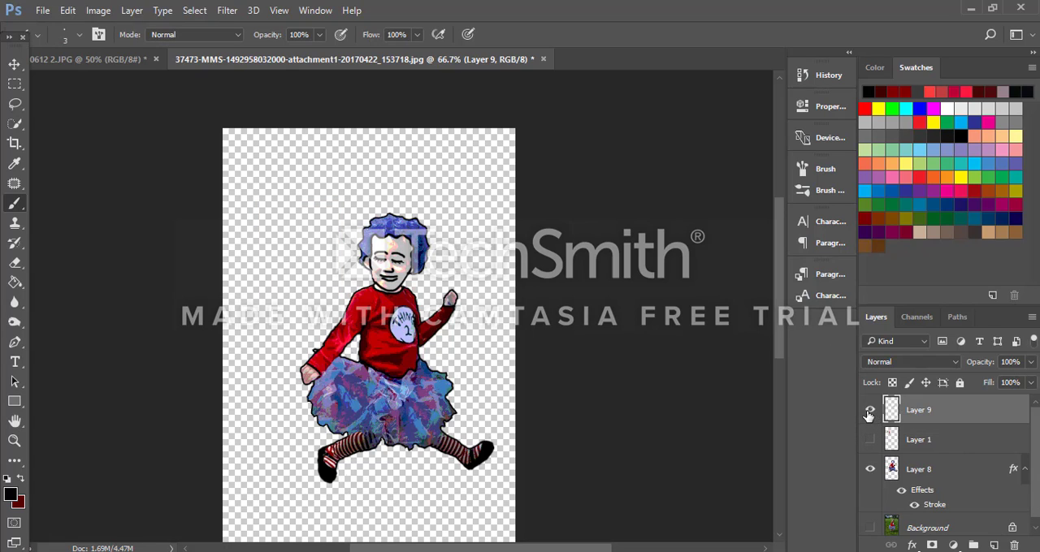
pyautogui.hotkey('ctrl', 'shift', 'e')
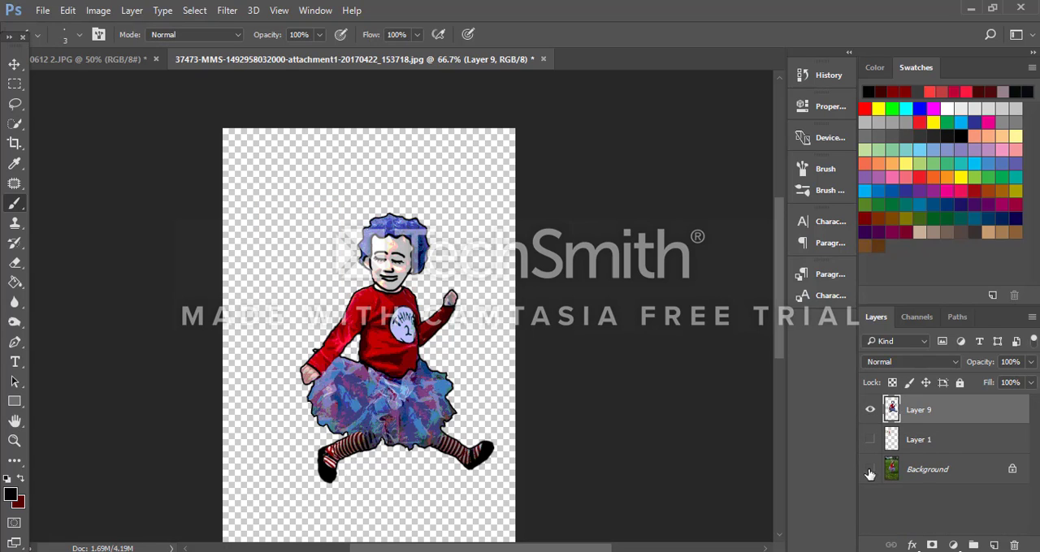
# Step: Move the merged cartoon figure into the open book page document, placing it over the box below the cat's hand
pyautogui.click(15, 64)
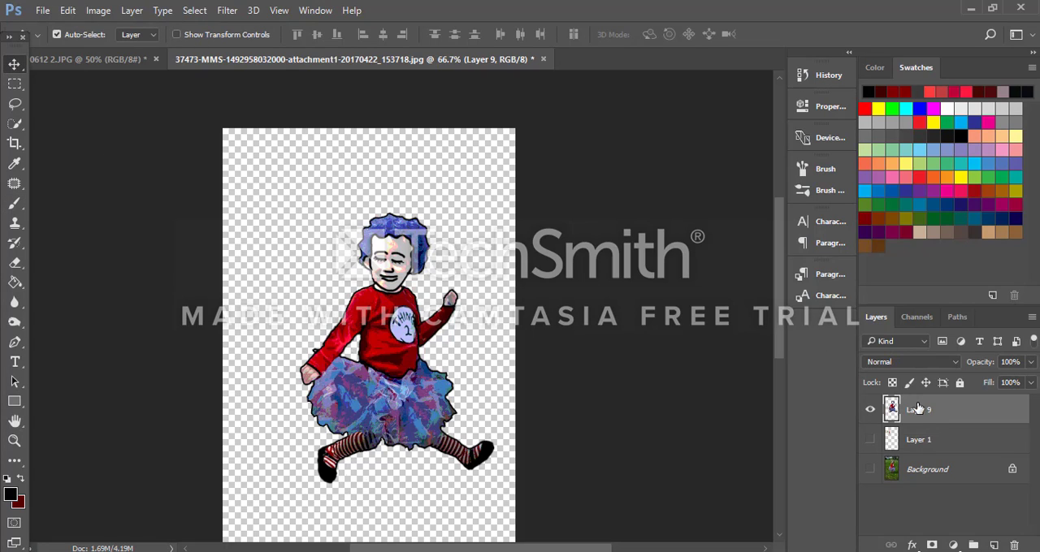
pyautogui.moveTo(894, 404); pyautogui.dragTo(346, 282)
pyautogui.hotkey('ctrl', 'd')
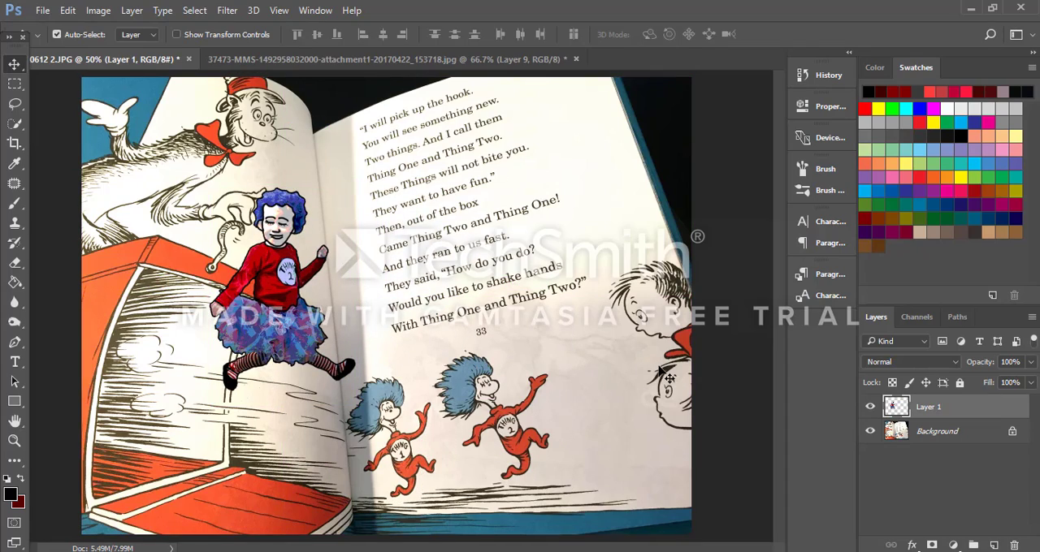
# Step: Paint over the printed Thing 2's kicking leg, lowered arm and chin with sampled page colors, using a 35-pixel brush at 100% zoom
pyautogui.hotkey('ctrl', '+')
pyautogui.hotkey('ctrl', '+')
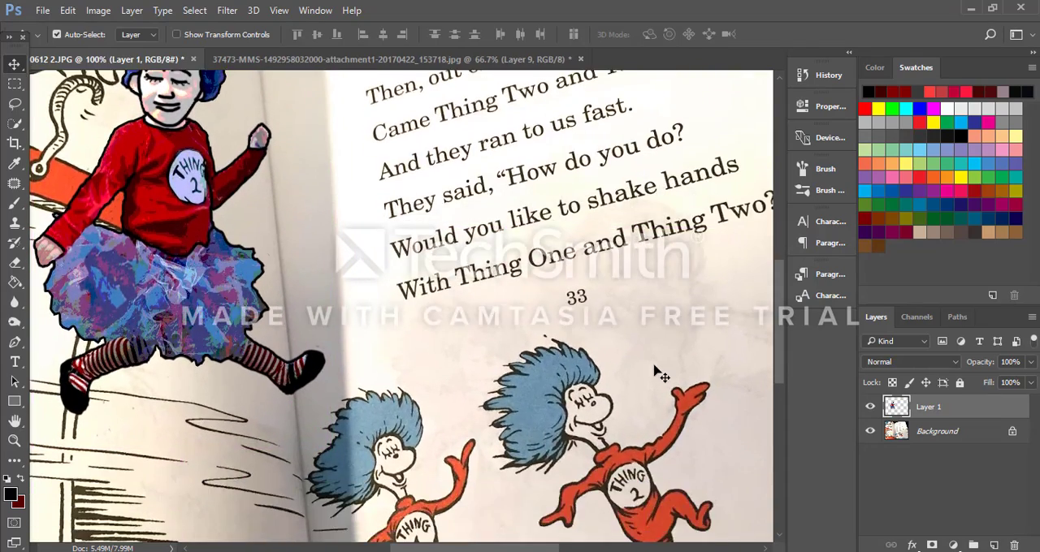
pyautogui.scroll(-5, 659, 376)
pyautogui.moveTo(536, 551); pyautogui.dragTo(582, 546)
pyautogui.scroll(5, 587, 474)
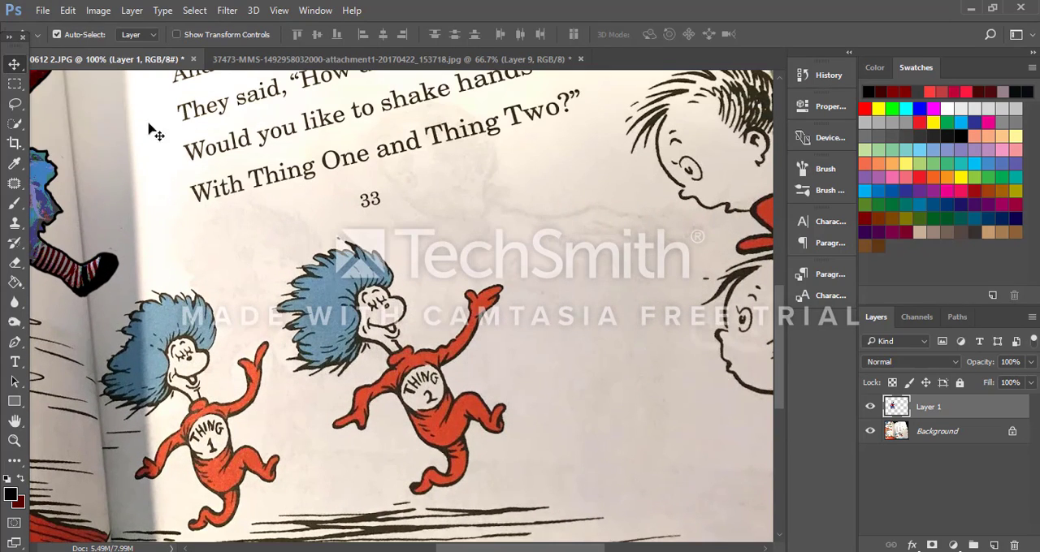
pyautogui.click(14, 204)
pyautogui.keyDown('alt'); pyautogui.click(516, 449); pyautogui.keyUp('alt')
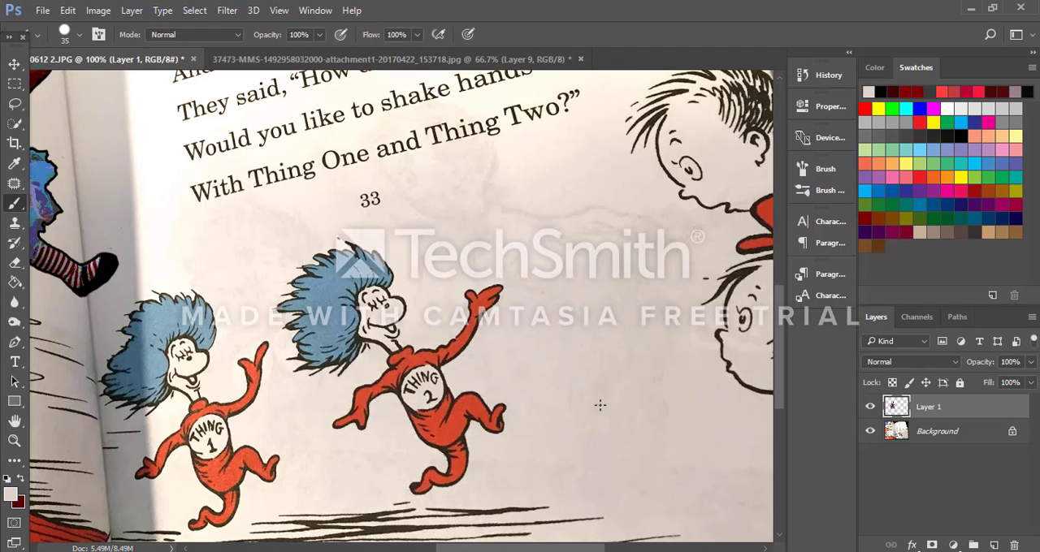
pyautogui.moveTo(488, 410)
pyautogui.mouseDown()
pyautogui.moveTo(453, 393)
pyautogui.moveTo(489, 414)
pyautogui.mouseUp()
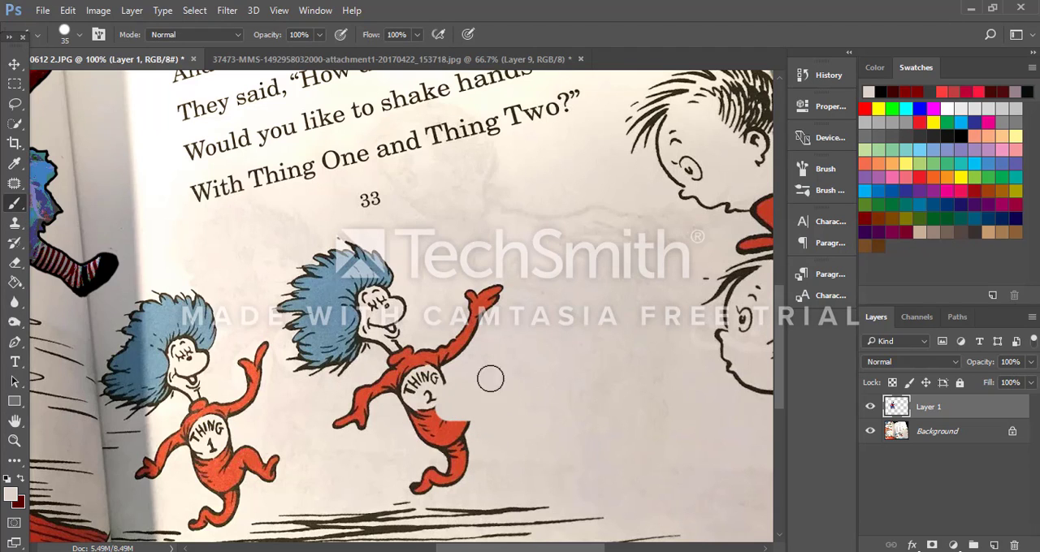
pyautogui.moveTo(447, 320)
pyautogui.mouseDown()
pyautogui.moveTo(384, 348)
pyautogui.moveTo(388, 323)
pyautogui.moveTo(397, 343)
pyautogui.moveTo(339, 429)
pyautogui.moveTo(387, 447)
pyautogui.moveTo(377, 398)
pyautogui.moveTo(345, 433)
pyautogui.moveTo(419, 390)
pyautogui.mouseUp()
pyautogui.keyDown('alt'); pyautogui.click(383, 429); pyautogui.keyUp('alt')
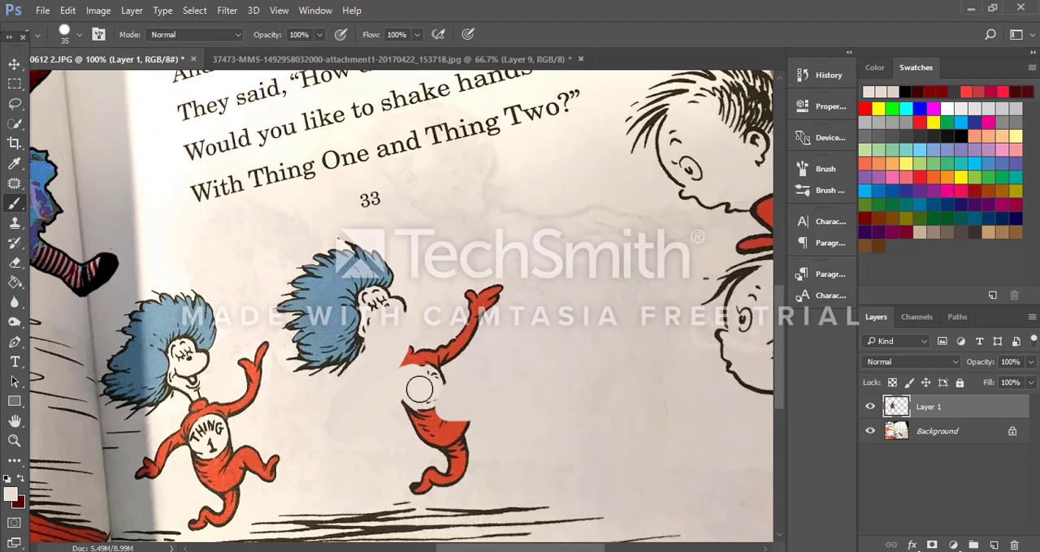
# Step: Cover the outer parts of the printed Thing 2's blue hair with page colors sampled from around the head
pyautogui.moveTo(341, 368)
pyautogui.mouseDown()
pyautogui.moveTo(339, 343)
pyautogui.moveTo(355, 342)
pyautogui.mouseUp()
pyautogui.keyDown('alt'); pyautogui.click(318, 192); pyautogui.keyUp('alt')
pyautogui.moveTo(336, 248)
pyautogui.mouseDown()
pyautogui.moveTo(344, 276)
pyautogui.moveTo(353, 250)
pyautogui.moveTo(341, 244)
pyautogui.moveTo(364, 260)
pyautogui.moveTo(385, 257)
pyautogui.moveTo(398, 280)
pyautogui.mouseUp()
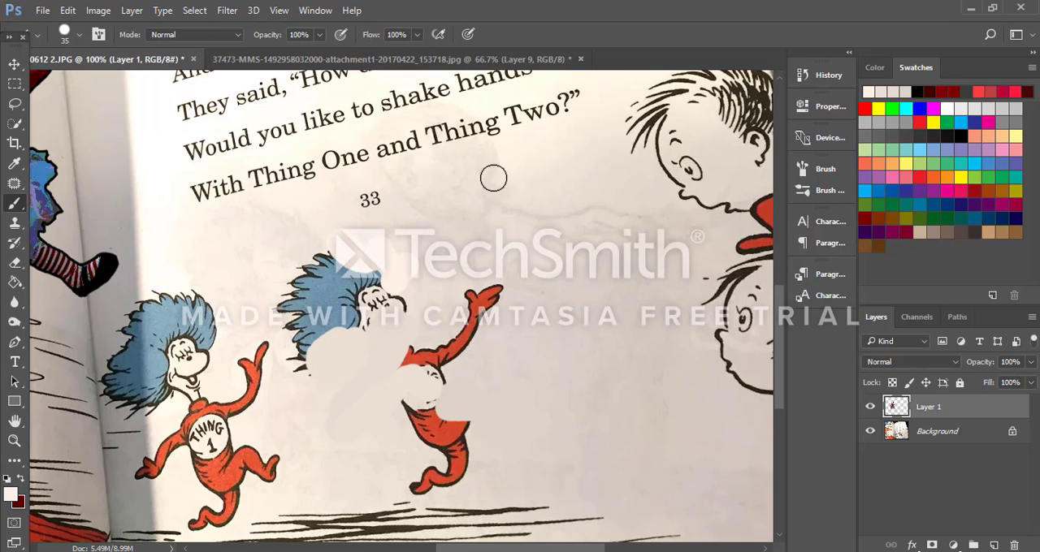
pyautogui.keyDown('alt'); pyautogui.click(417, 233); pyautogui.keyUp('alt')
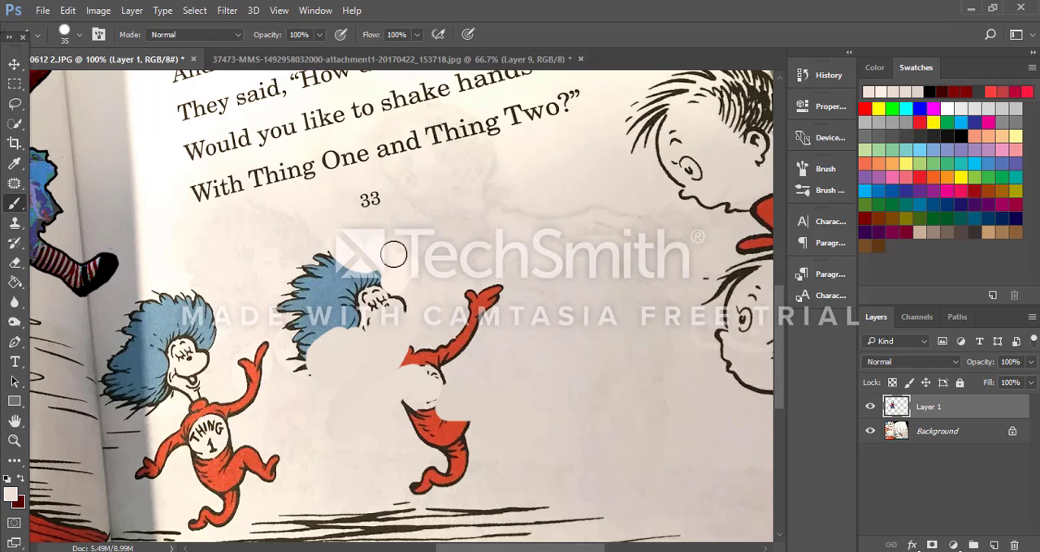
pyautogui.moveTo(340, 251)
pyautogui.mouseDown()
pyautogui.moveTo(367, 265)
pyautogui.moveTo(356, 271)
pyautogui.moveTo(382, 274)
pyautogui.mouseUp()
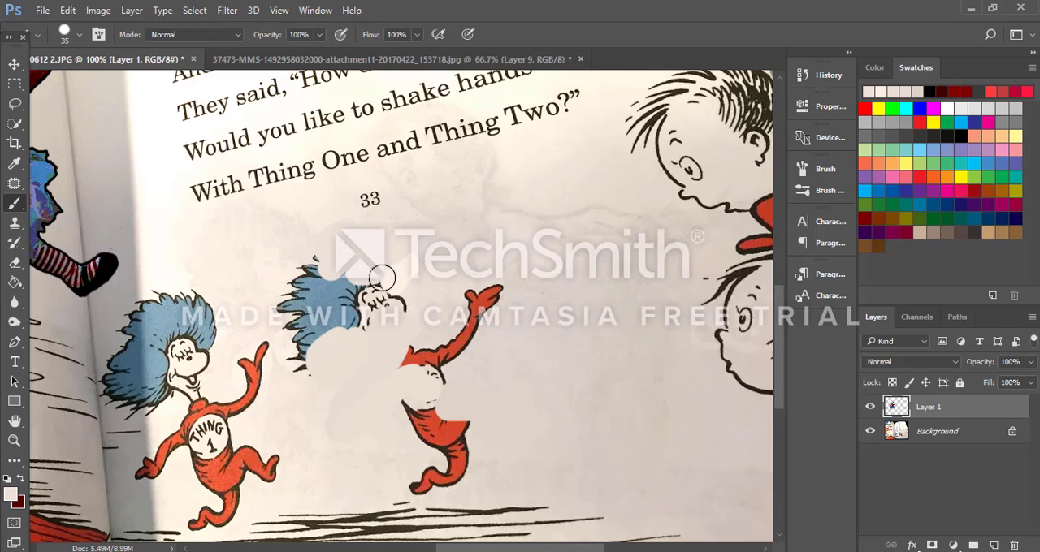
pyautogui.keyDown('alt'); pyautogui.click(285, 403); pyautogui.keyUp('alt')
pyautogui.moveTo(310, 363)
pyautogui.mouseDown()
pyautogui.moveTo(301, 328)
pyautogui.moveTo(290, 307)
pyautogui.moveTo(280, 315)
pyautogui.moveTo(312, 326)
pyautogui.moveTo(316, 294)
pyautogui.moveTo(296, 260)
pyautogui.mouseUp()
# Step: Enlarge the brush to 70 pixels and paint over the printed Thing 2's remaining hair, face, raised arm and upper body
pyautogui.press(']')
pyautogui.press(']')
pyautogui.press(']')
pyautogui.press(']')
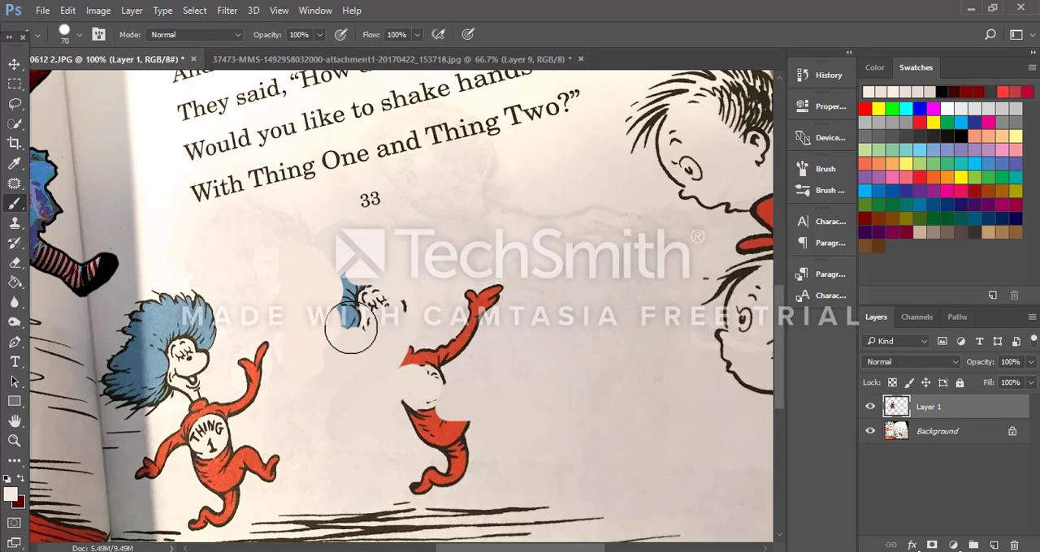
pyautogui.moveTo(353, 337)
pyautogui.mouseDown()
pyautogui.moveTo(349, 287)
pyautogui.moveTo(399, 301)
pyautogui.mouseUp()
pyautogui.keyDown('alt'); pyautogui.click(526, 354); pyautogui.keyUp('alt')
pyautogui.moveTo(496, 329)
pyautogui.mouseDown()
pyautogui.moveTo(468, 319)
pyautogui.moveTo(481, 298)
pyautogui.moveTo(497, 297)
pyautogui.moveTo(479, 340)
pyautogui.moveTo(432, 373)
pyautogui.moveTo(401, 360)
pyautogui.mouseUp()
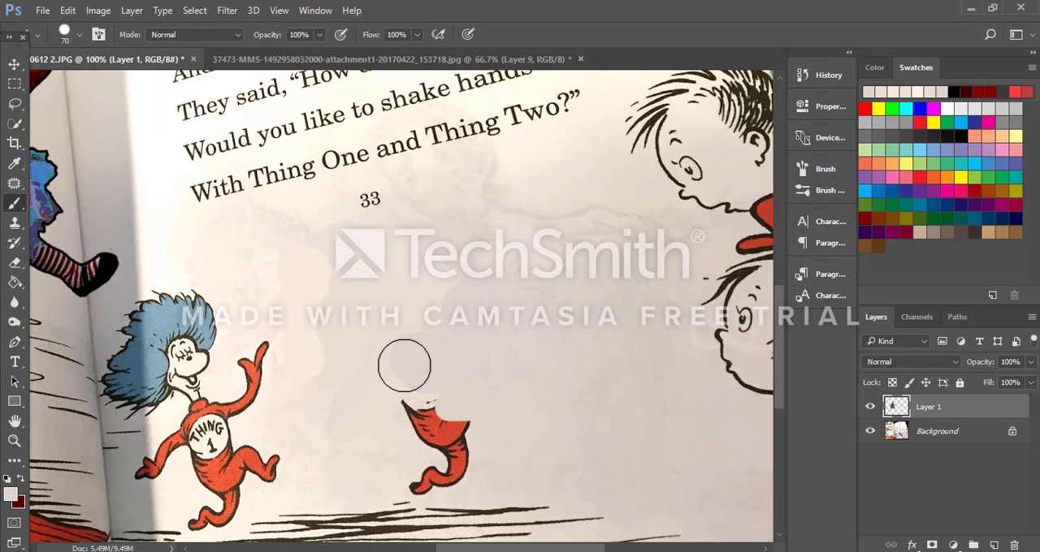
# Step: Paint out the printed Thing 2's lower body and remaining leg with freshly sampled page colors
pyautogui.keyDown('alt'); pyautogui.click(513, 378); pyautogui.keyUp('alt')
pyautogui.moveTo(428, 416)
pyautogui.mouseDown()
pyautogui.moveTo(462, 433)
pyautogui.moveTo(441, 445)
pyautogui.moveTo(444, 469)
pyautogui.moveTo(409, 476)
pyautogui.mouseUp()
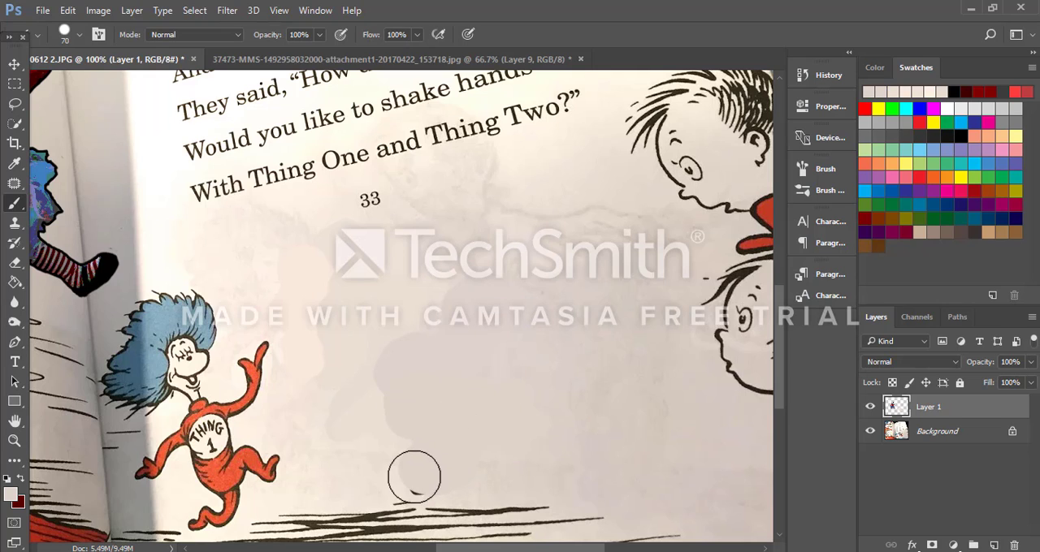
pyautogui.keyDown('alt'); pyautogui.click(350, 446); pyautogui.keyUp('alt')
pyautogui.moveTo(379, 444)
pyautogui.mouseDown()
pyautogui.moveTo(417, 428)
pyautogui.moveTo(381, 431)
pyautogui.moveTo(403, 400)
pyautogui.moveTo(403, 362)
pyautogui.mouseUp()
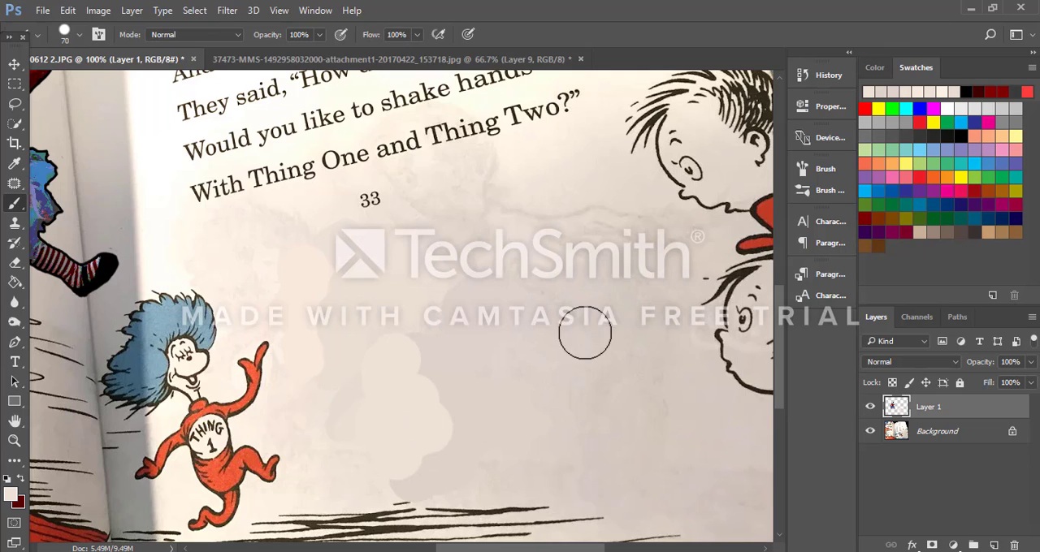
# Step: Try to soften the painted patch edges with the Blur tool, using a 45-pixel brush at 71% and 100% strength
pyautogui.click(13, 324)
pyautogui.click(14, 303)
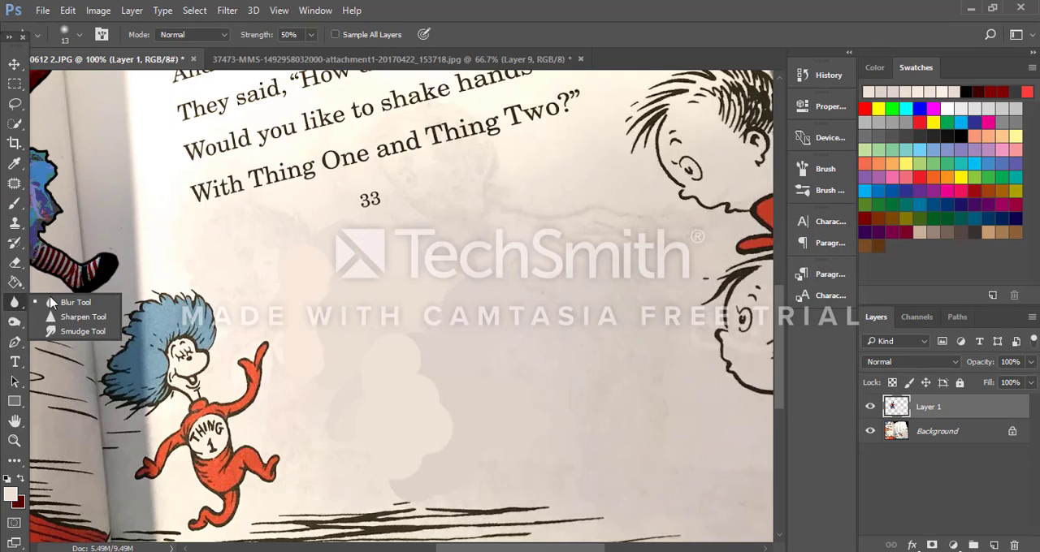
pyautogui.click(73, 302)
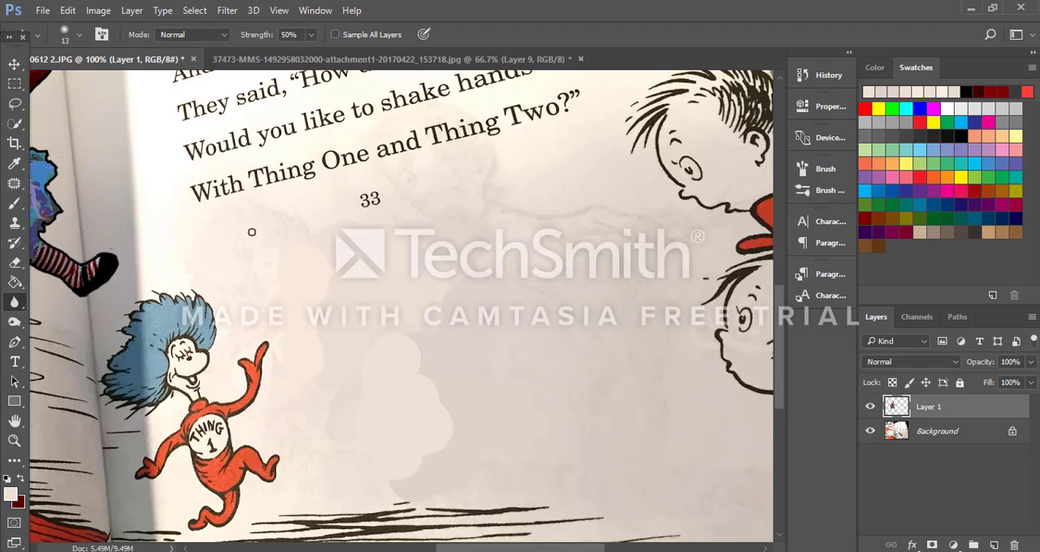
pyautogui.click(18, 306)
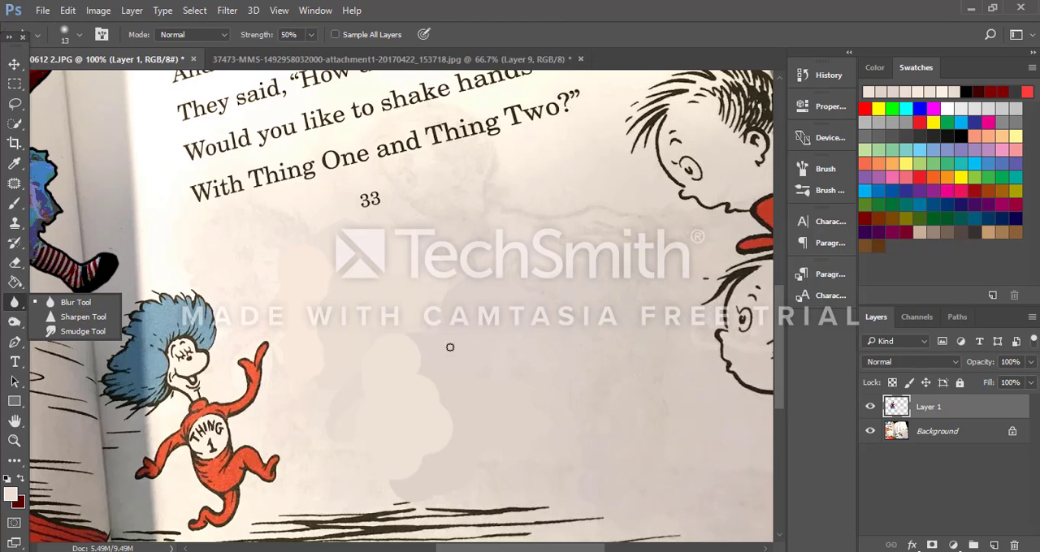
pyautogui.press(']')
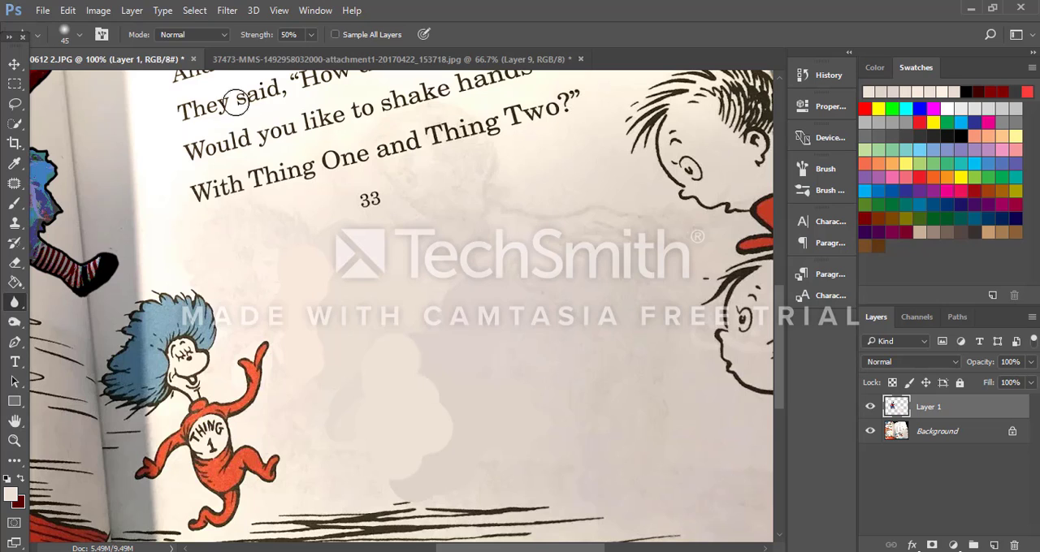
pyautogui.click(311, 36)
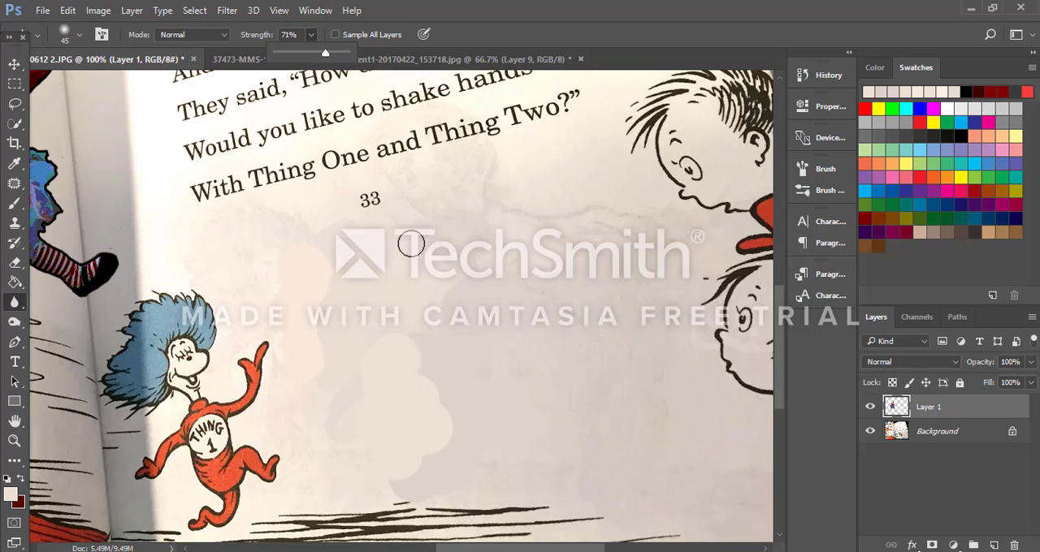
pyautogui.moveTo(430, 340)
pyautogui.mouseDown()
pyautogui.moveTo(421, 362)
pyautogui.moveTo(420, 344)
pyautogui.mouseUp()
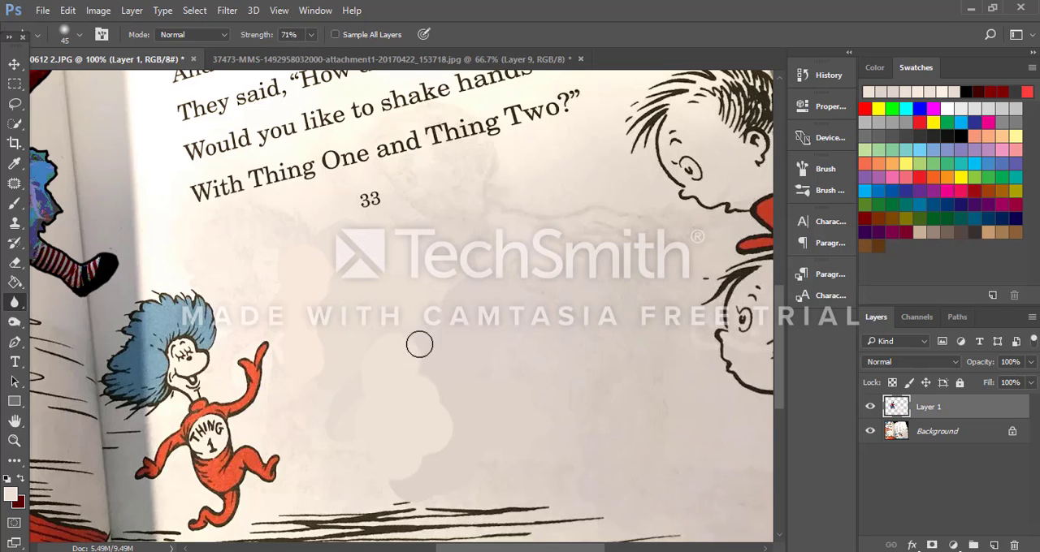
pyautogui.click(311, 35)
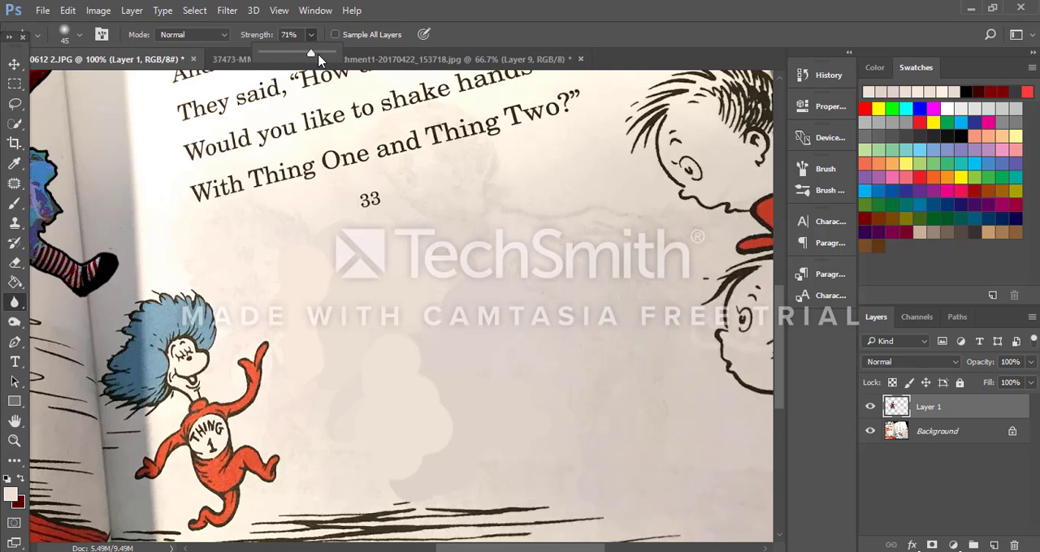
pyautogui.click(453, 428)
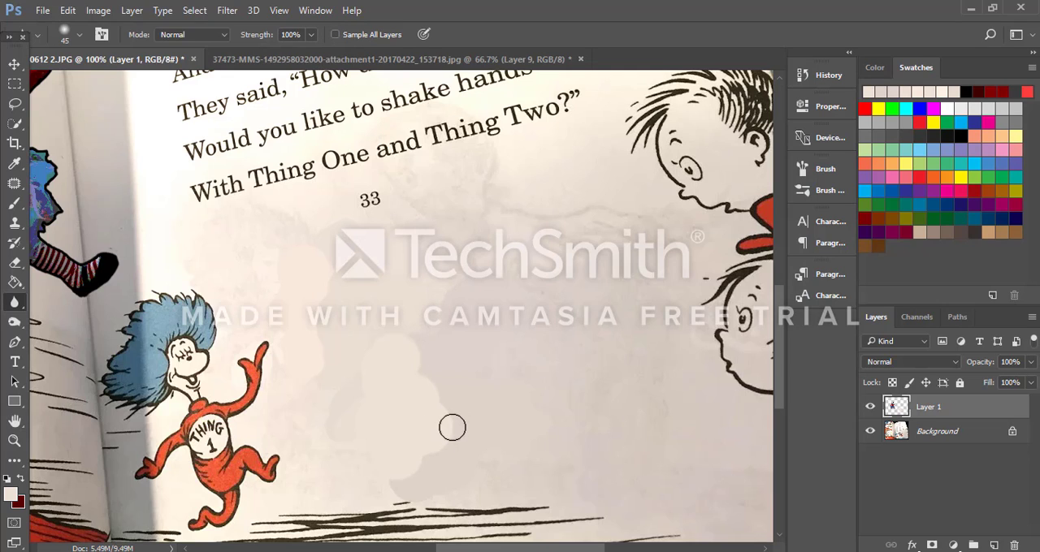
pyautogui.moveTo(464, 407)
pyautogui.mouseDown()
pyautogui.moveTo(444, 409)
pyautogui.moveTo(449, 400)
pyautogui.mouseUp()
pyautogui.press(']')
pyautogui.press(']')
pyautogui.press(']')
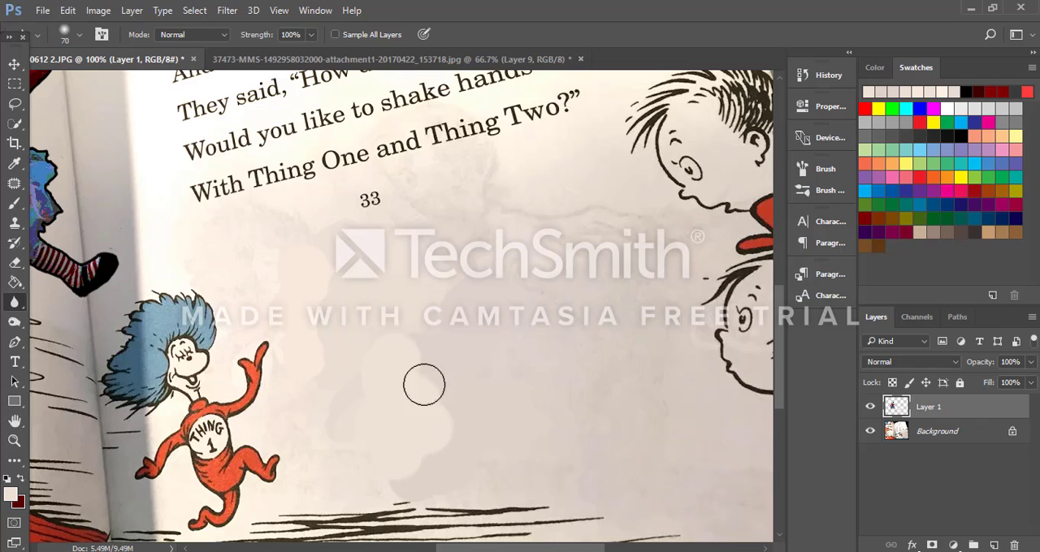
# Step: Blend the painted patches into the page with the Smudge tool, using an 80-pixel brush at 50% strength
pyautogui.rightClick(18, 302)
pyautogui.click(61, 335)
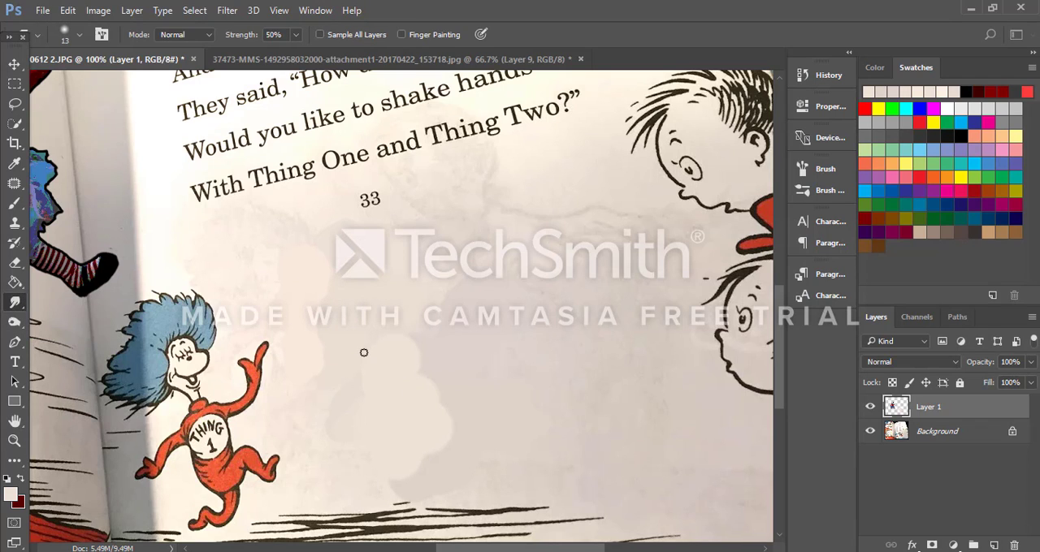
pyautogui.press(']')
pyautogui.press(']')
pyautogui.press(']')
pyautogui.press(']')
pyautogui.press(']')
pyautogui.press(']')
pyautogui.press(']')
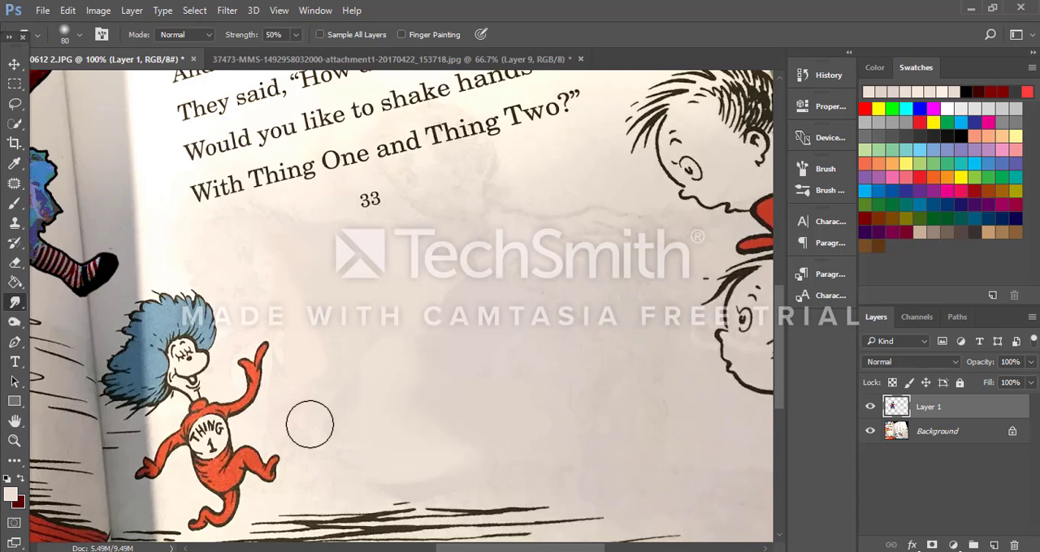
pyautogui.moveTo(381, 412)
pyautogui.mouseDown()
pyautogui.moveTo(574, 365)
pyautogui.moveTo(502, 315)
pyautogui.moveTo(531, 320)
pyautogui.moveTo(480, 327)
pyautogui.moveTo(521, 305)
pyautogui.moveTo(529, 341)
pyautogui.moveTo(448, 281)
pyautogui.moveTo(504, 258)
pyautogui.moveTo(573, 261)
pyautogui.moveTo(477, 240)
pyautogui.mouseUp()
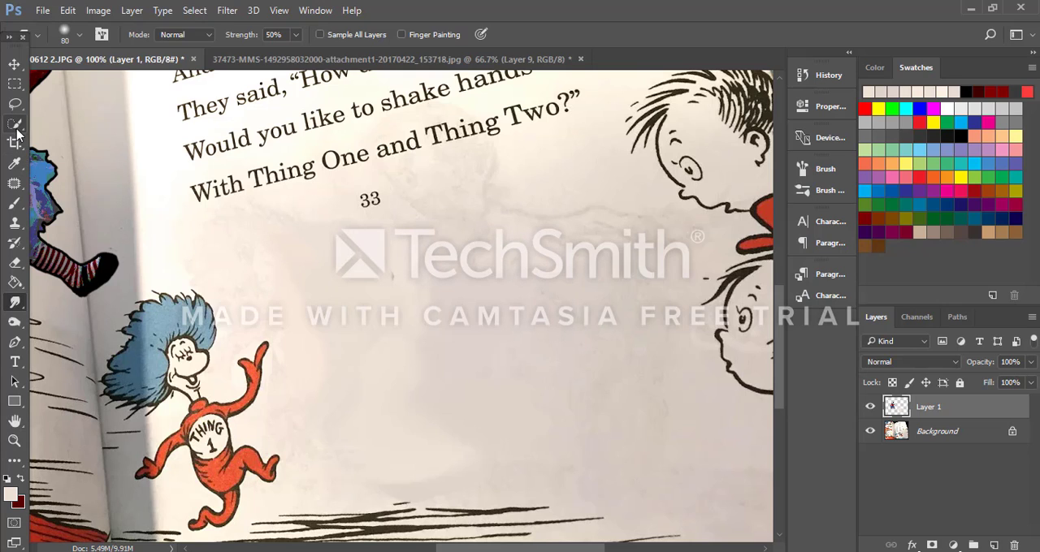
pyautogui.click(15, 184)
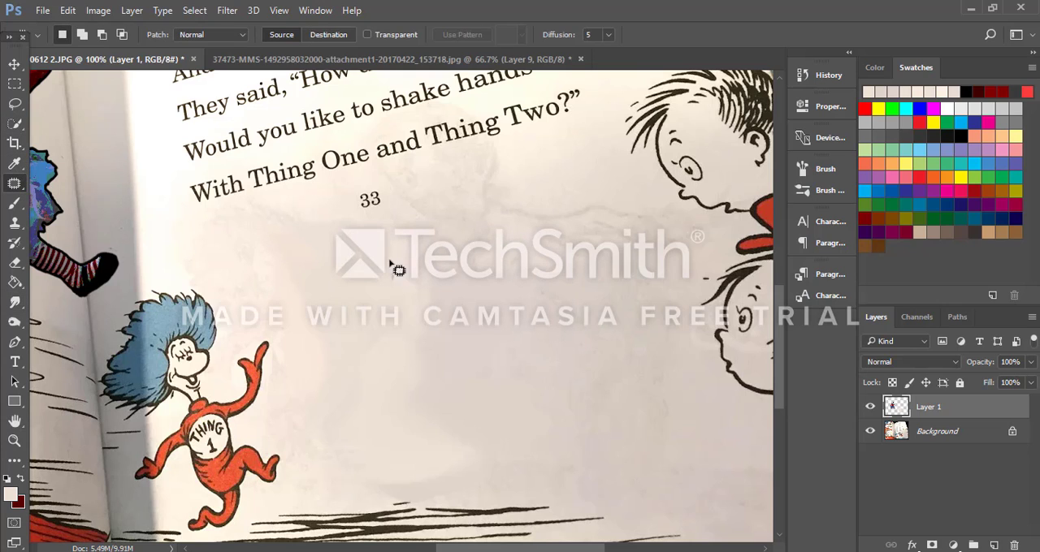
pyautogui.moveTo(411, 298); pyautogui.dragTo(399, 284)
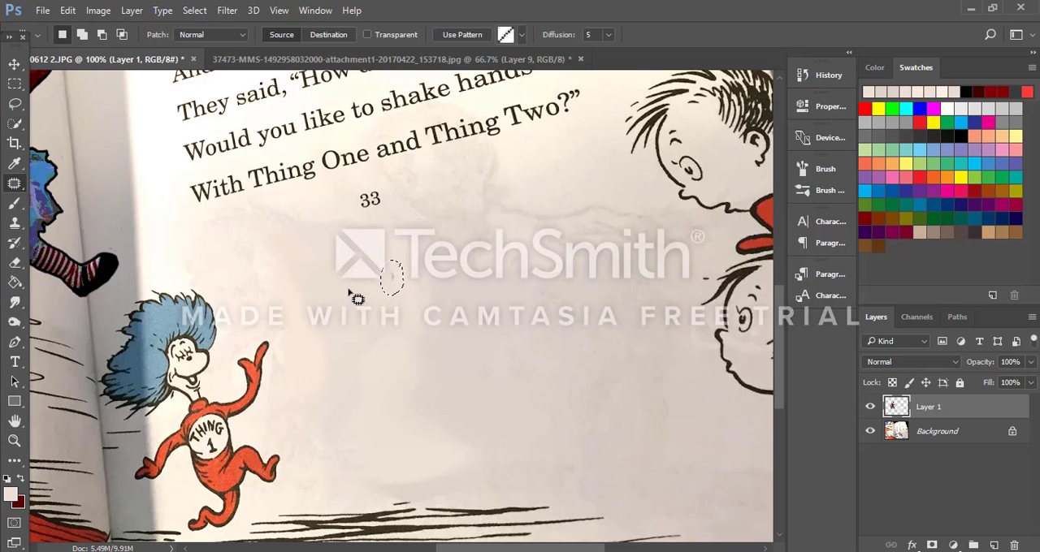
pyautogui.click(192, 303)
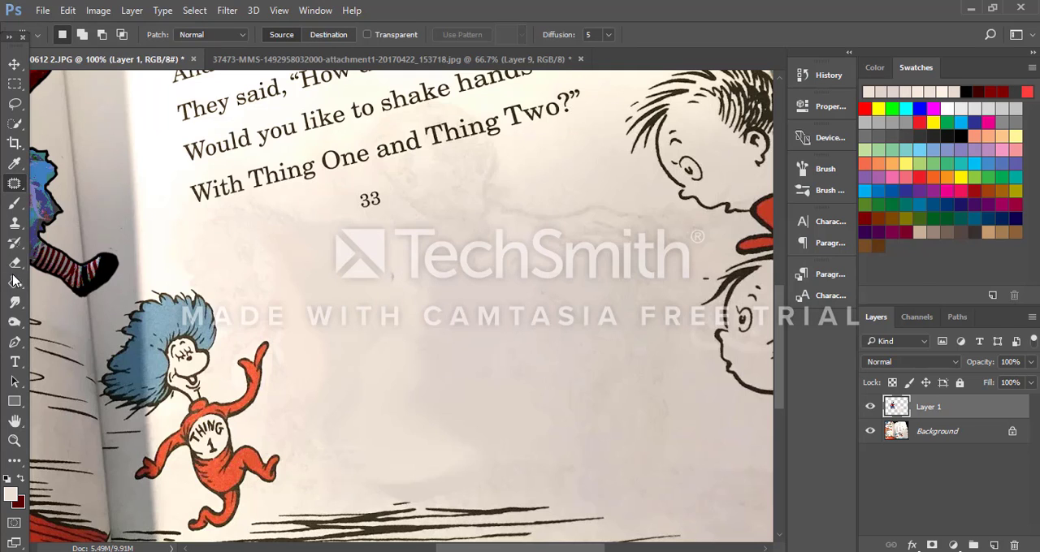
# Step: Select the whole child cartoon on Layer 1 with a rectangular marquee around the figure
pyautogui.click(15, 203)
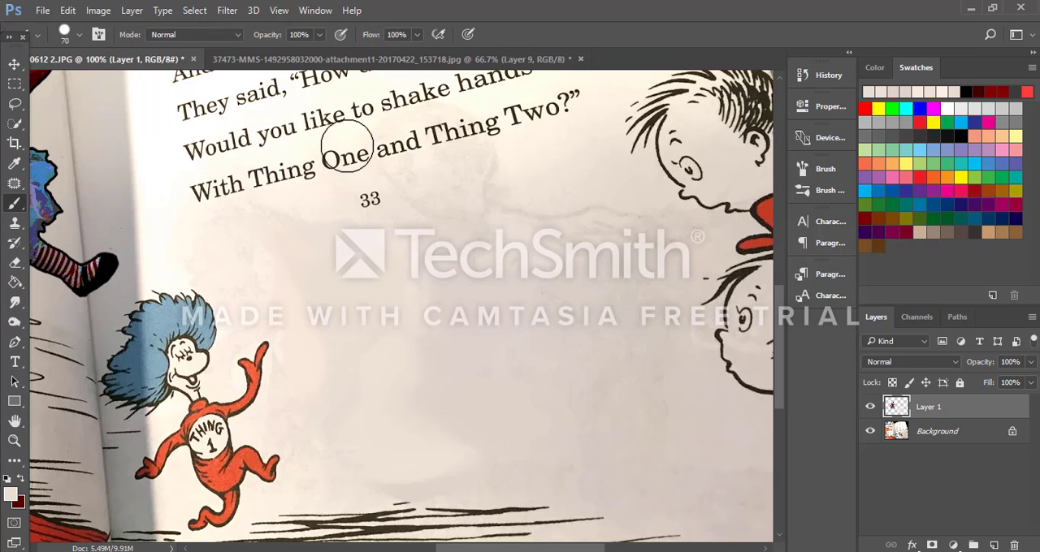
pyautogui.hotkey('ctrl', '-')
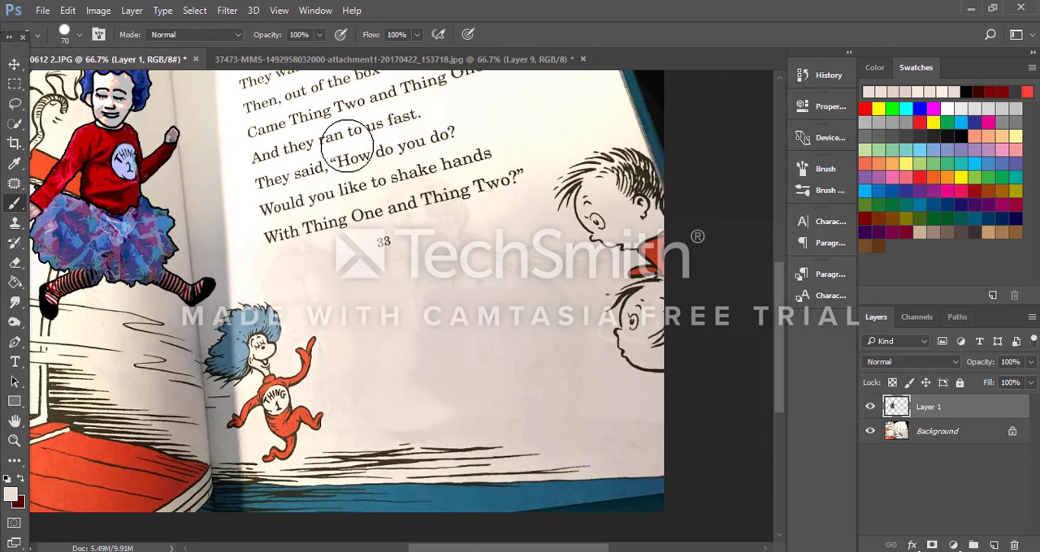
pyautogui.click(14, 63)
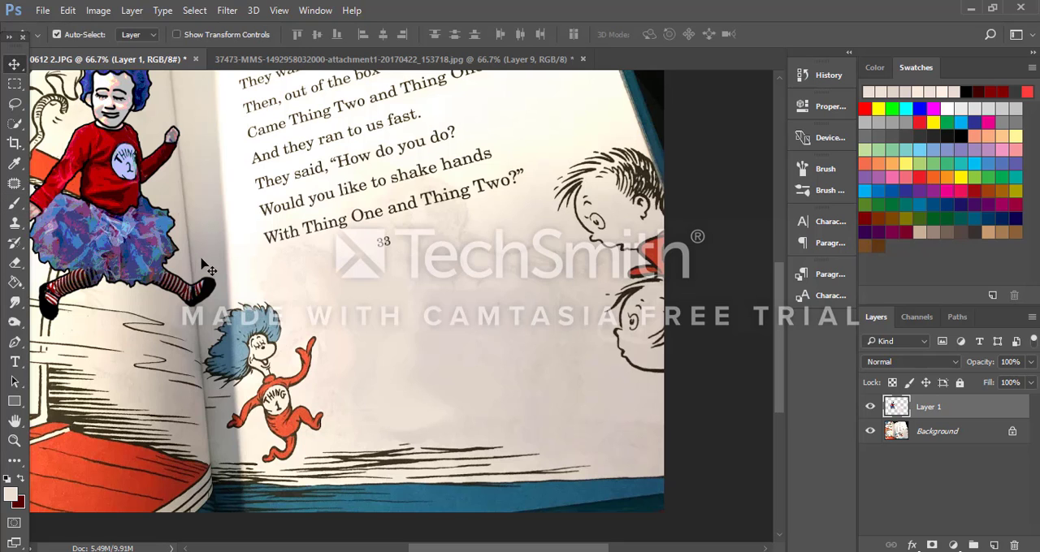
pyautogui.moveTo(133, 218)
pyautogui.mouseDown()
pyautogui.moveTo(386, 315)
pyautogui.moveTo(241, 288)
pyautogui.moveTo(167, 259)
pyautogui.moveTo(113, 201)
pyautogui.moveTo(154, 213)
pyautogui.moveTo(145, 223)
pyautogui.moveTo(130, 216)
pyautogui.mouseUp()
pyautogui.moveTo(537, 551); pyautogui.dragTo(494, 551)
pyautogui.scroll(5, 297, 387)
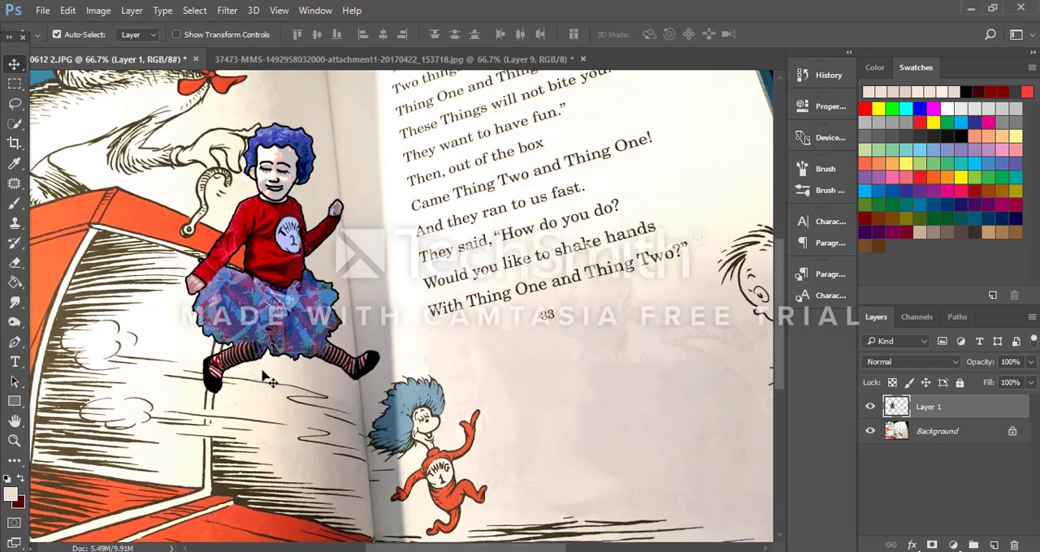
pyautogui.press('m')
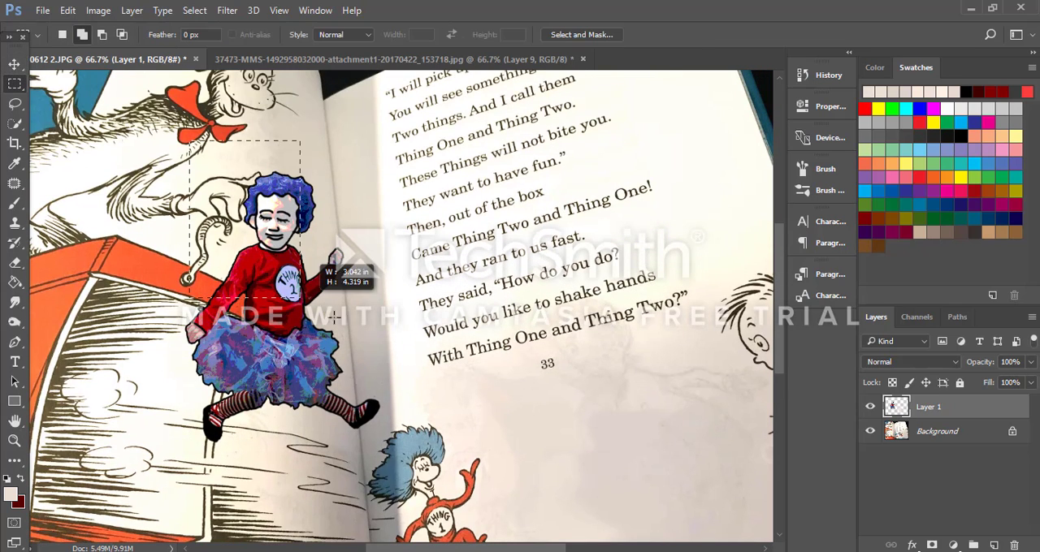
pyautogui.moveTo(333, 318); pyautogui.dragTo(408, 469)
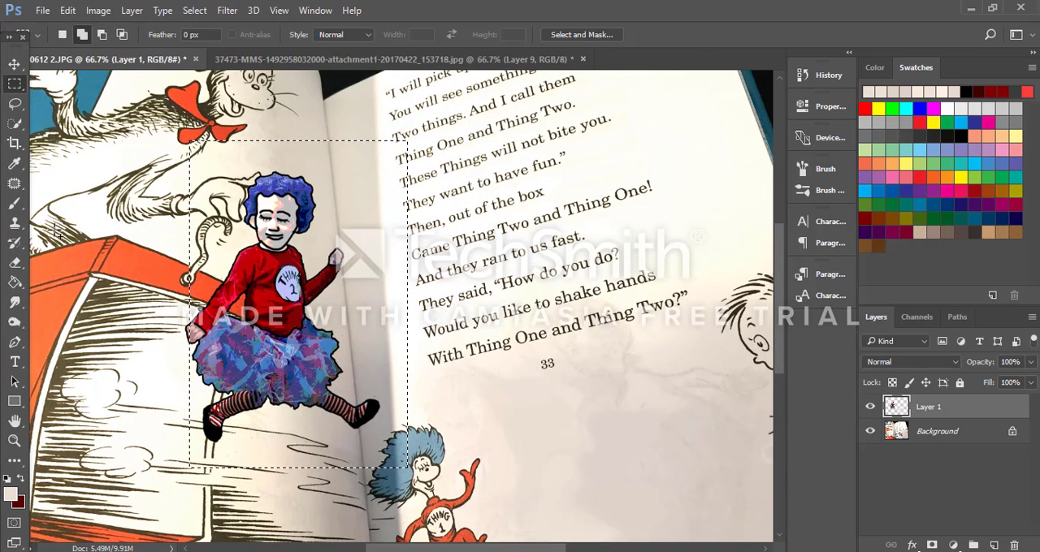
pyautogui.click(130, 147)
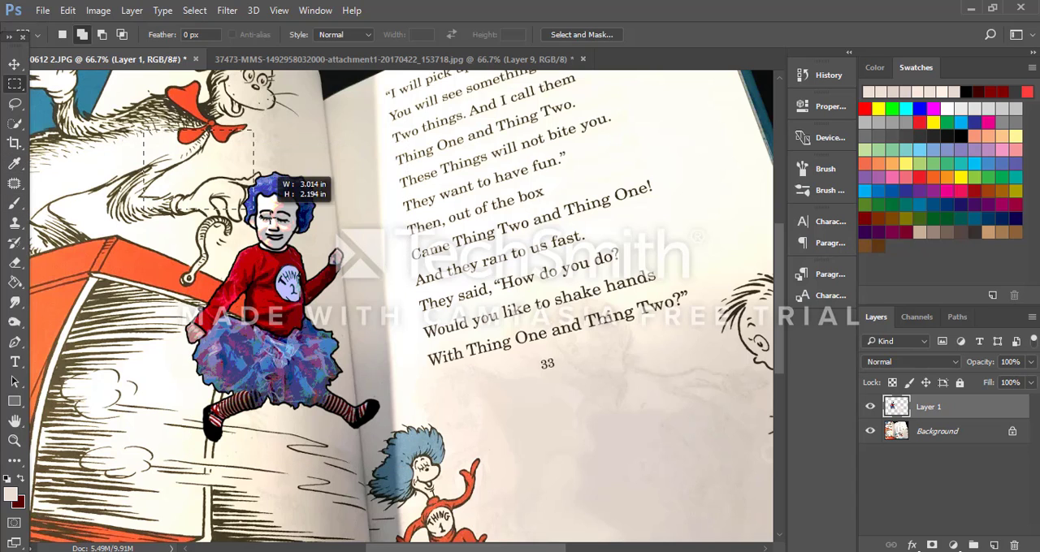
pyautogui.moveTo(258, 189); pyautogui.dragTo(422, 463)
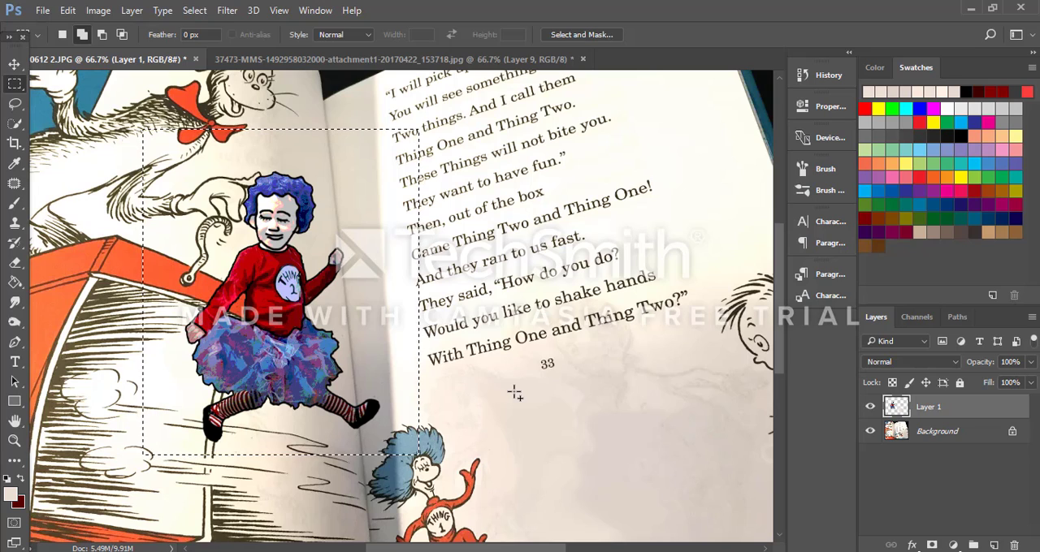
pyautogui.hotkey('ctrl', 'v')
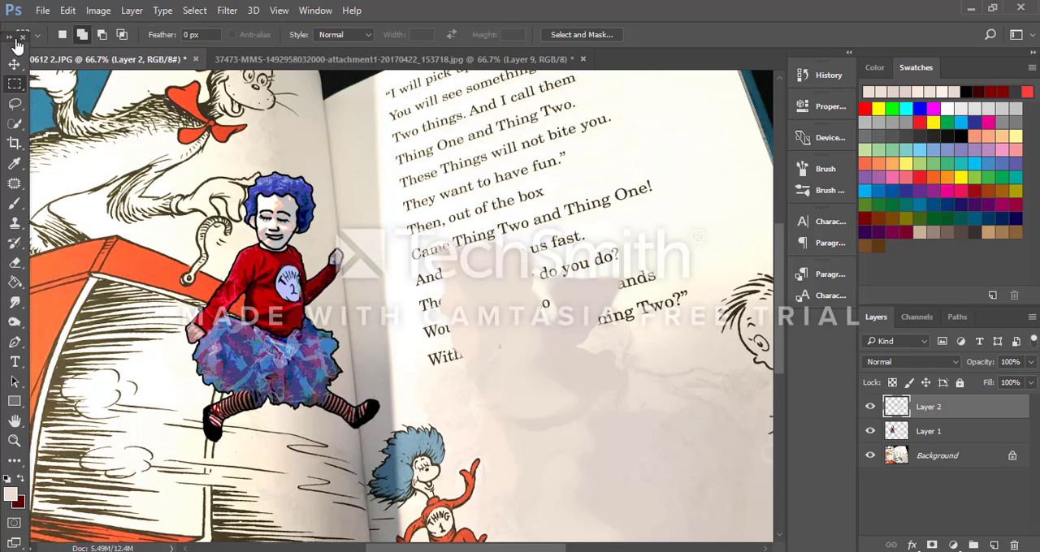
pyautogui.hotkey('ctrl', 'e')
pyautogui.hotkey('ctrl', 'alt', 'z')
pyautogui.hotkey('ctrl', 'alt', 'z')
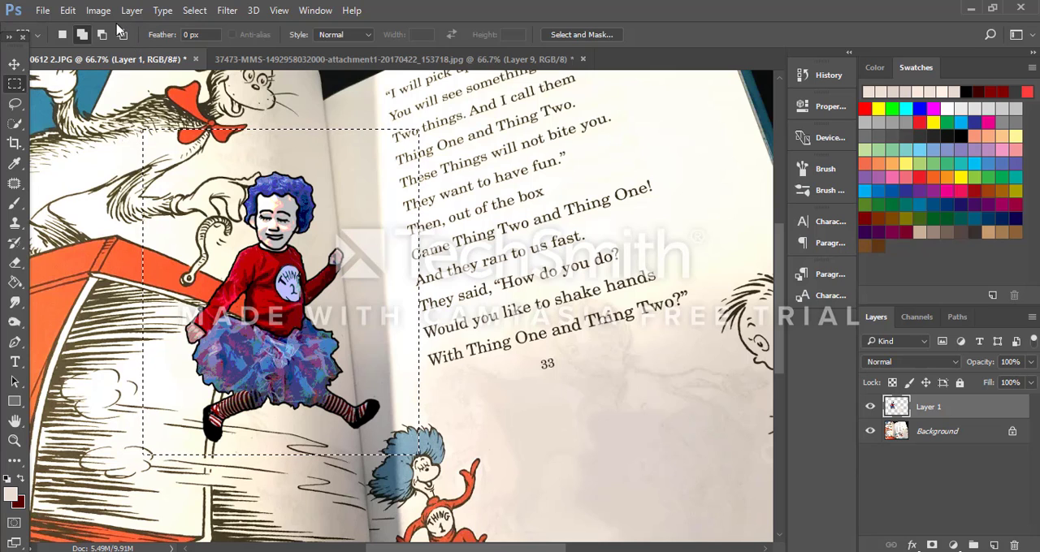
pyautogui.hotkey('ctrl', 'v')
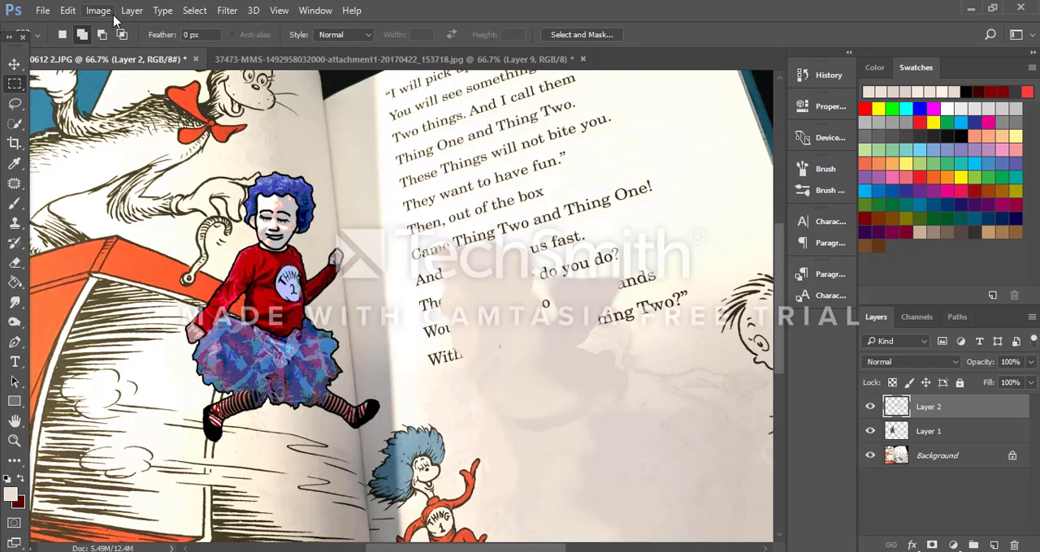
pyautogui.hotkey('ctrl', 'z')
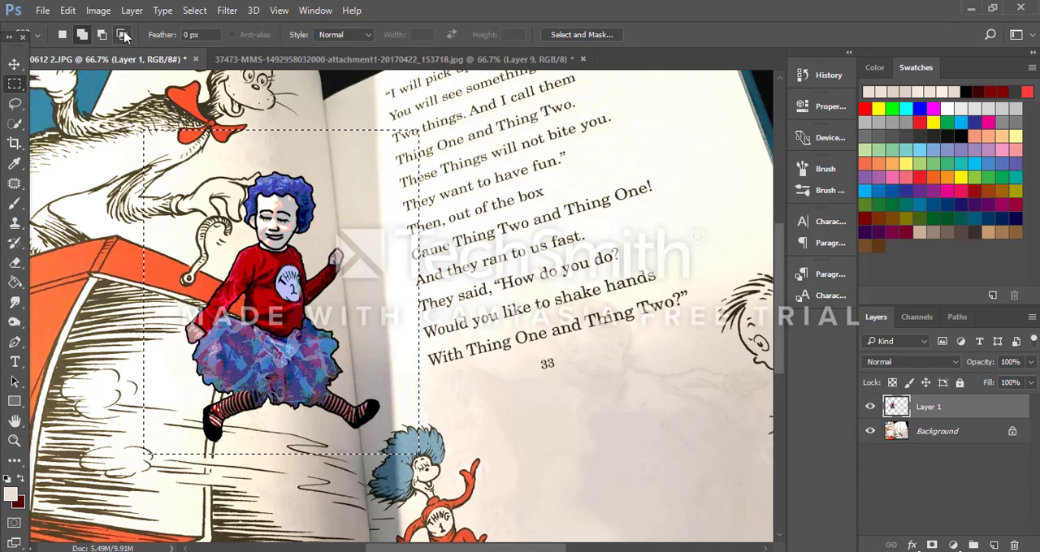
# Step: Copy the selected child cartoon onto its own layer and move the copy over the text page
pyautogui.hotkey('ctrl', 'c')
pyautogui.hotkey('ctrl', 'v')
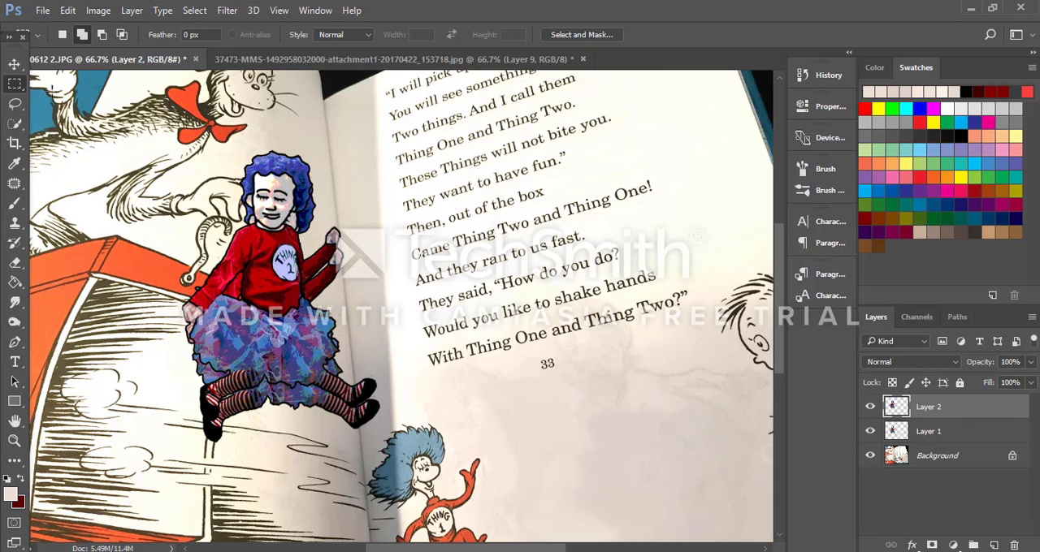
pyautogui.click(15, 63)
pyautogui.moveTo(290, 250); pyautogui.dragTo(619, 234)
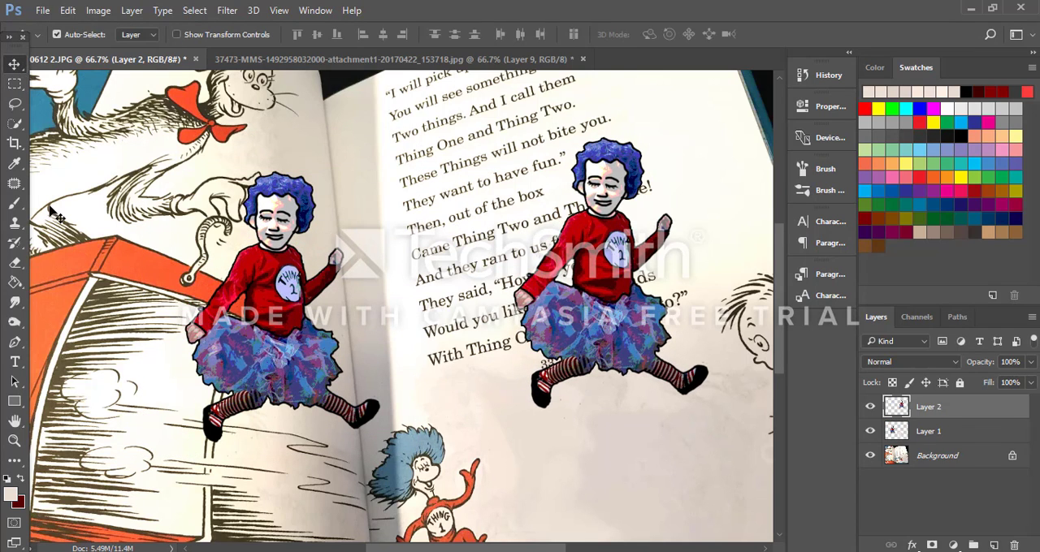
# Step: Erase the original child cartoon from Layer 1 with a 400-pixel eraser
pyautogui.click(15, 262)
pyautogui.press(']')
pyautogui.press(']')
pyautogui.press(']')
pyautogui.press(']')
pyautogui.press(']')
pyautogui.press(']')
pyautogui.press(']')
pyautogui.press(']')
pyautogui.press(']')
pyautogui.press(']')
pyautogui.press(']')
pyautogui.press(']')
pyautogui.press(']')
pyautogui.press(']')
pyautogui.press(']')
pyautogui.press(']')
pyautogui.press(']')
pyautogui.press(']')
pyautogui.press(']')
pyautogui.press(']')
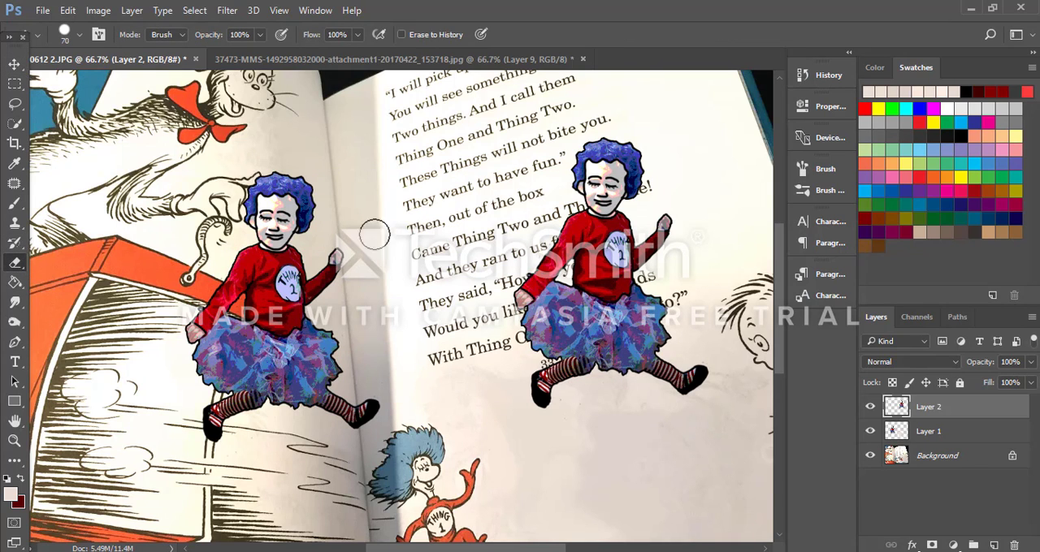
pyautogui.click(928, 432)
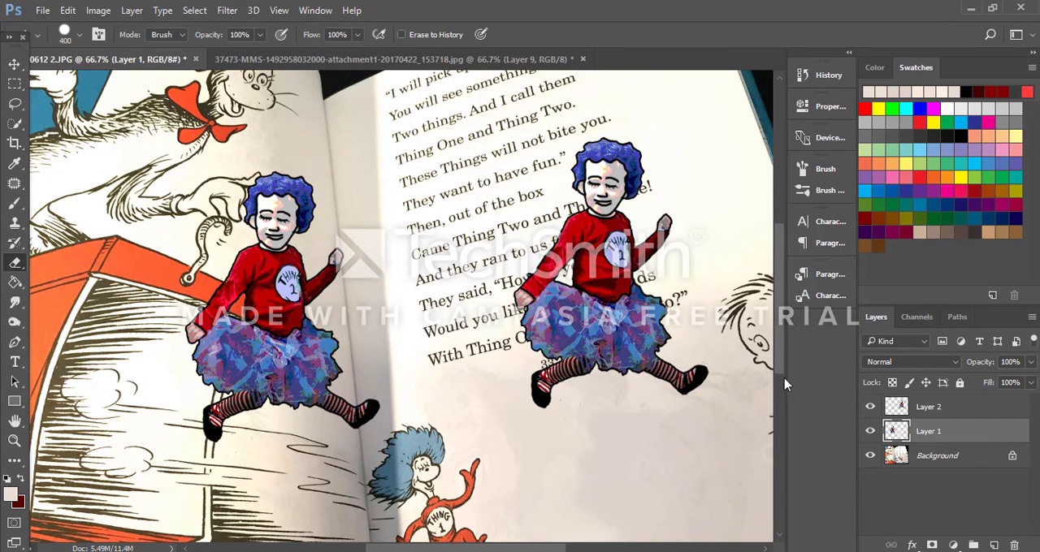
pyautogui.moveTo(325, 190)
pyautogui.mouseDown()
pyautogui.moveTo(244, 348)
pyautogui.moveTo(273, 355)
pyautogui.moveTo(303, 325)
pyautogui.mouseUp()
# Step: Merge Layer 1 with its painted patches into the Background, hiding the copied cartoon's layer meanwhile and showing it again
pyautogui.click(15, 65)
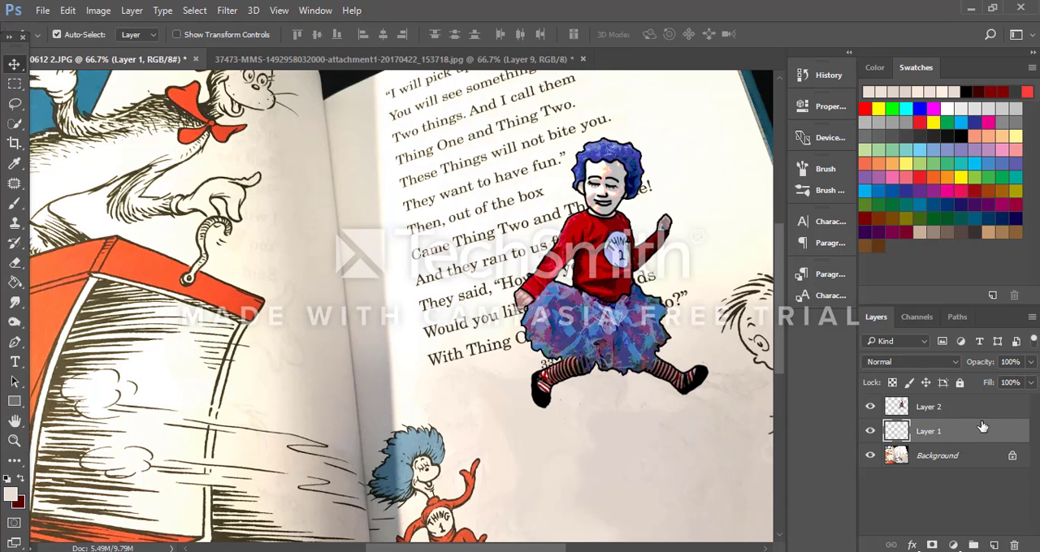
pyautogui.scroll(-5, 657, 501)
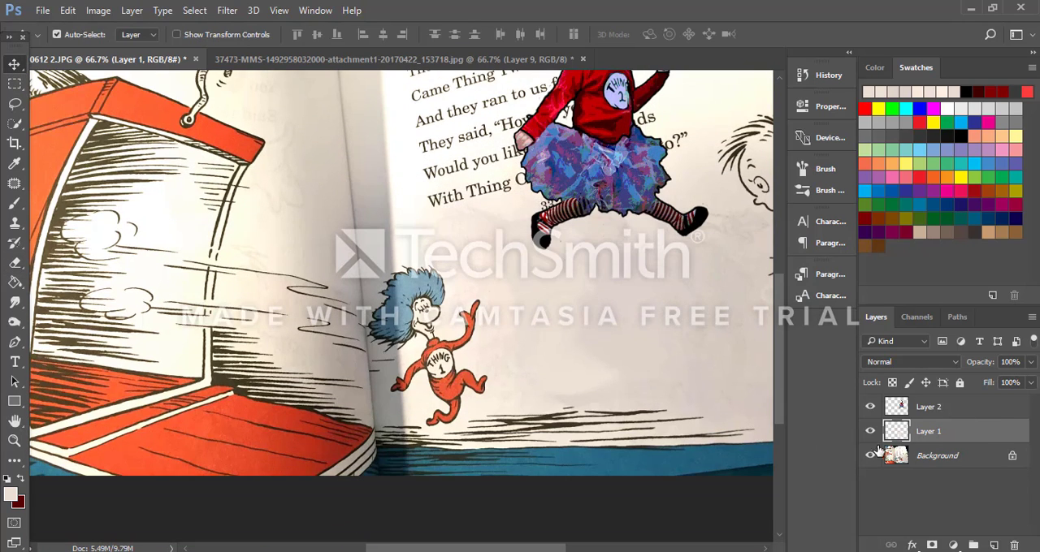
pyautogui.click(870, 407)
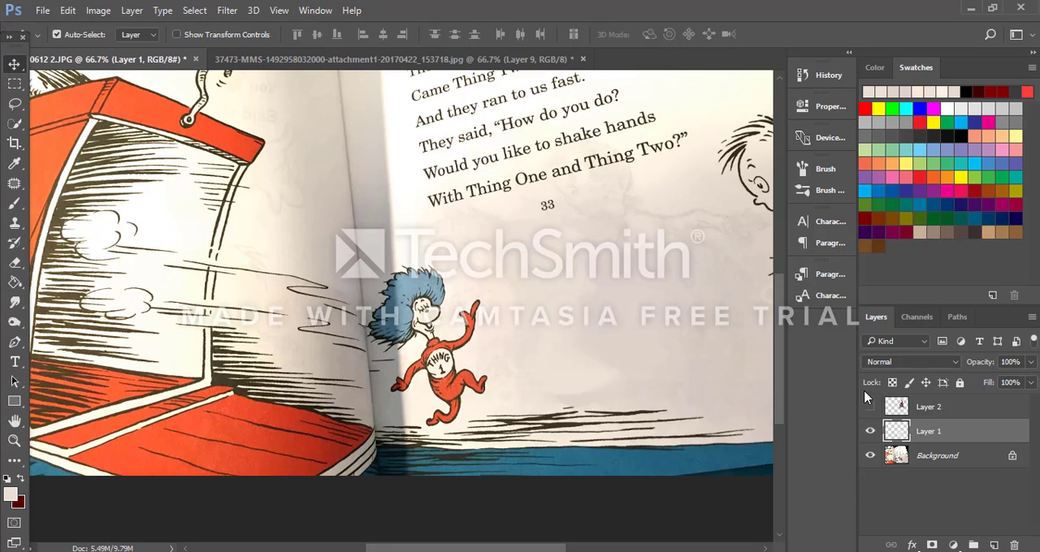
pyautogui.press('Delete')
pyautogui.press('ctrl')
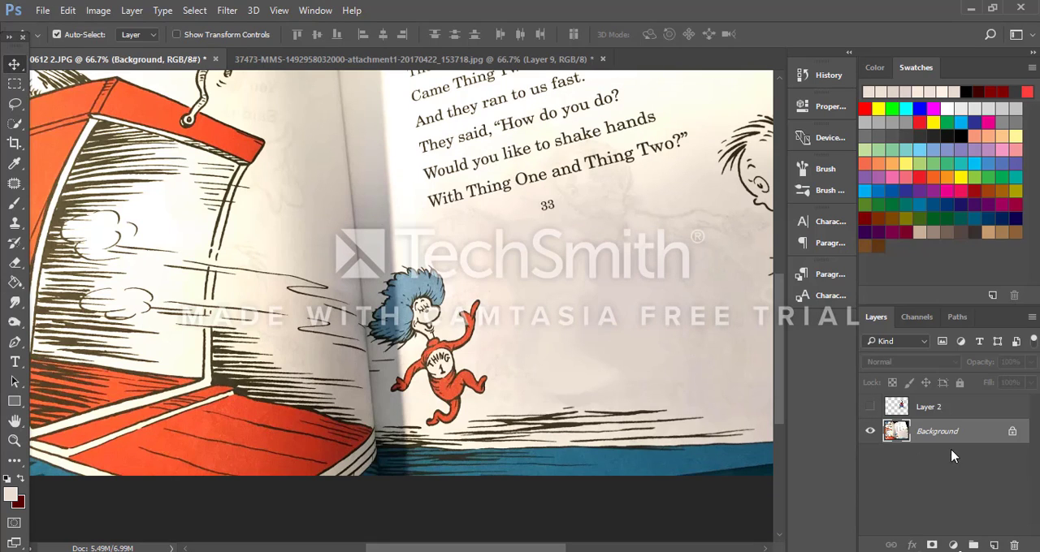
pyautogui.click(870, 407)
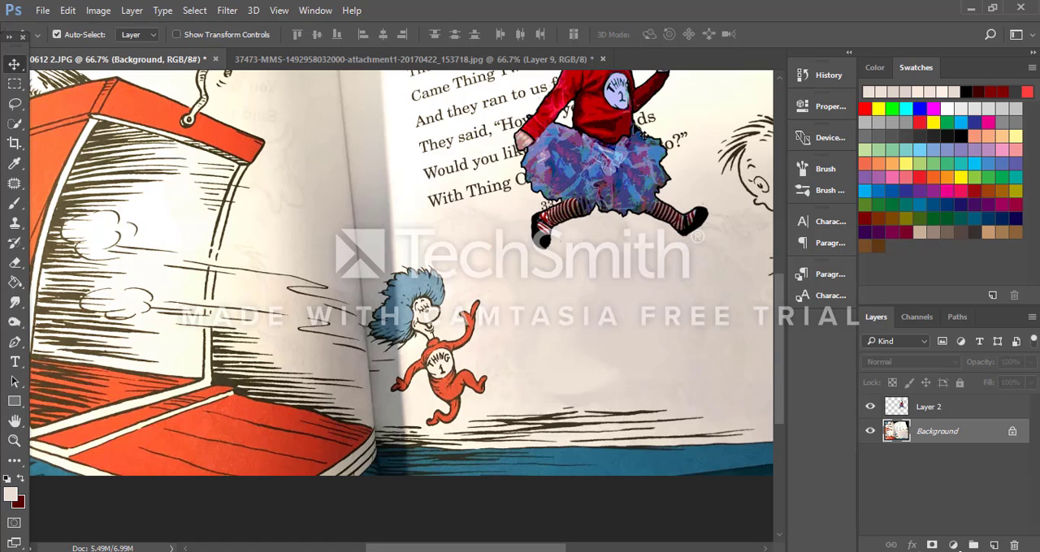
# Step: Move the child cartoon beside the printed Thing 1 and scale it down proportionally to 69.82%
pyautogui.moveTo(619, 125); pyautogui.dragTo(615, 299)
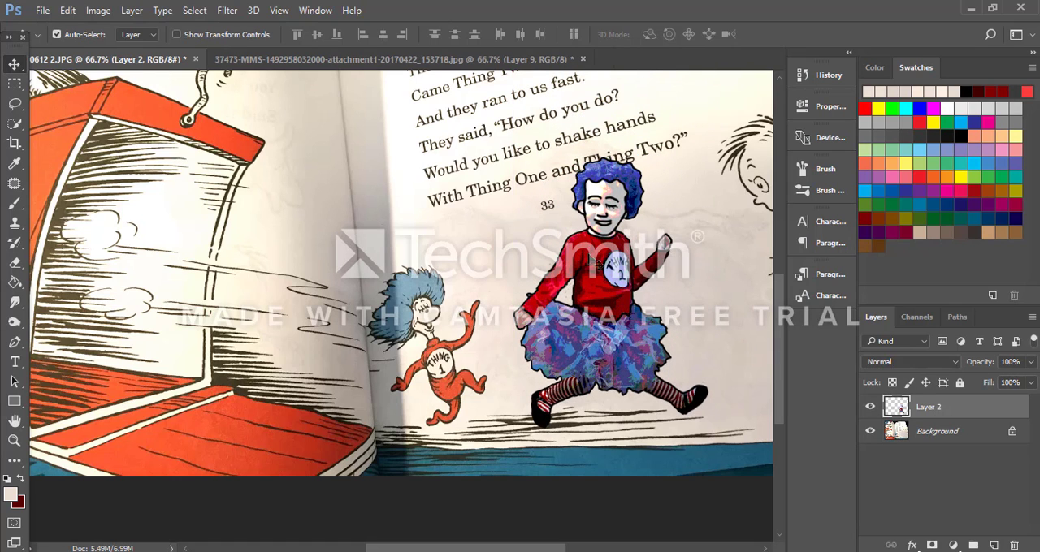
pyautogui.hotkey('ctrl', 't')
pyautogui.moveTo(711, 161); pyautogui.dragTo(651, 238)
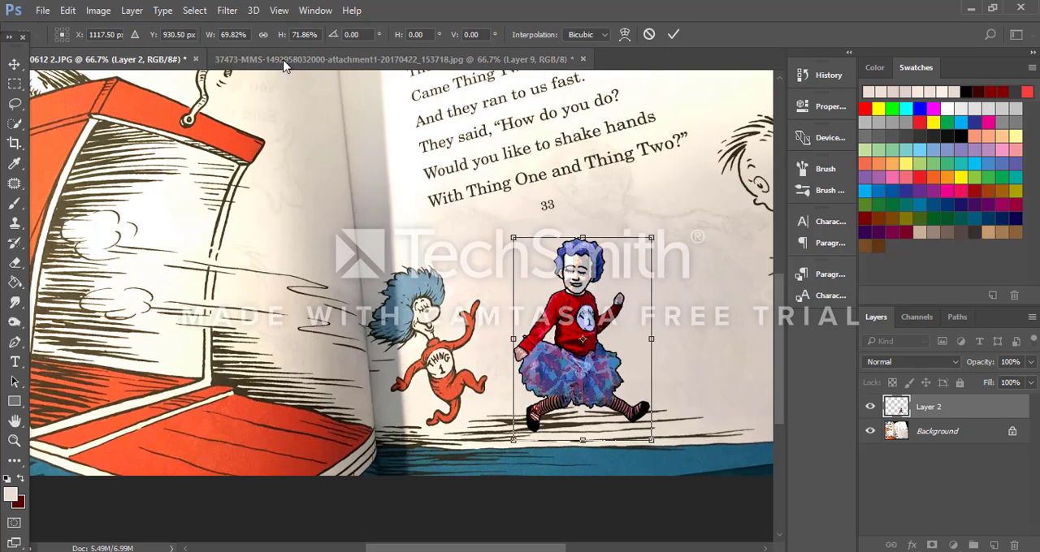
pyautogui.click(264, 34)
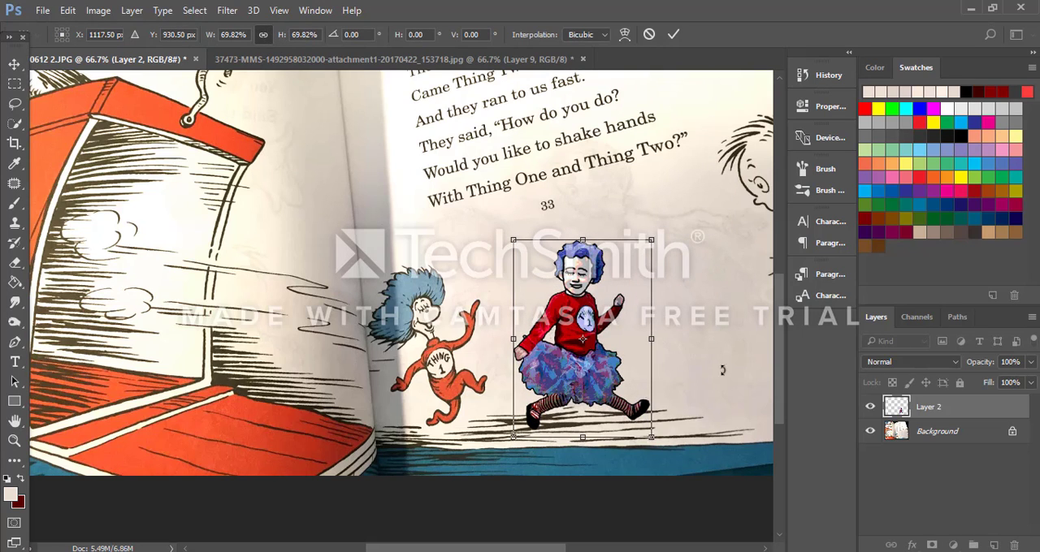
# Step: Rotate the cartoon to -23.35°, reduce it to 62.44%, and place its lower foot on the ground lines beside Thing 1
pyautogui.moveTo(673, 448); pyautogui.dragTo(674, 364)
pyautogui.moveTo(582, 339); pyautogui.dragTo(572, 325)
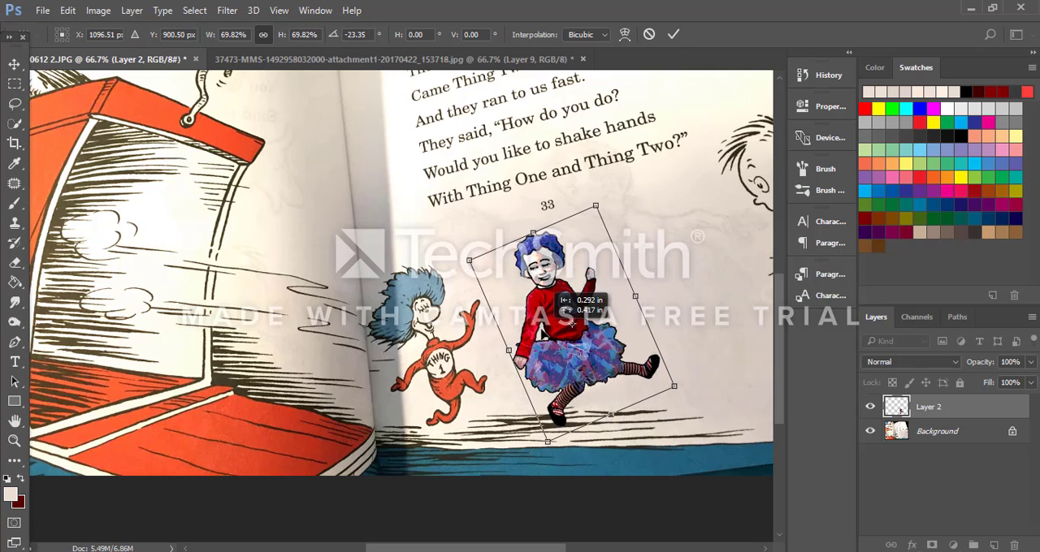
pyautogui.moveTo(597, 205); pyautogui.dragTo(602, 219)
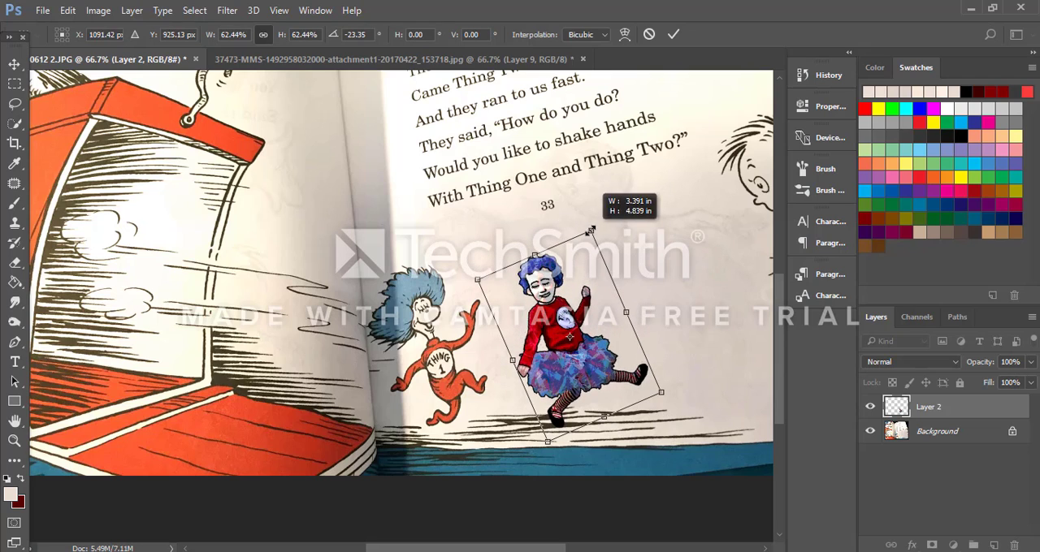
pyautogui.moveTo(579, 271); pyautogui.dragTo(589, 277)
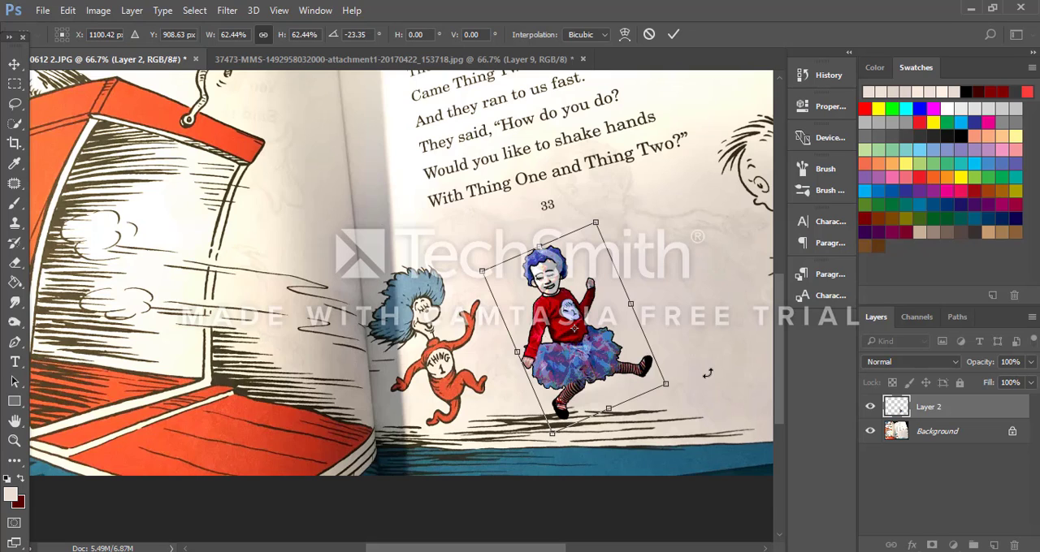
pyautogui.click(675, 34)
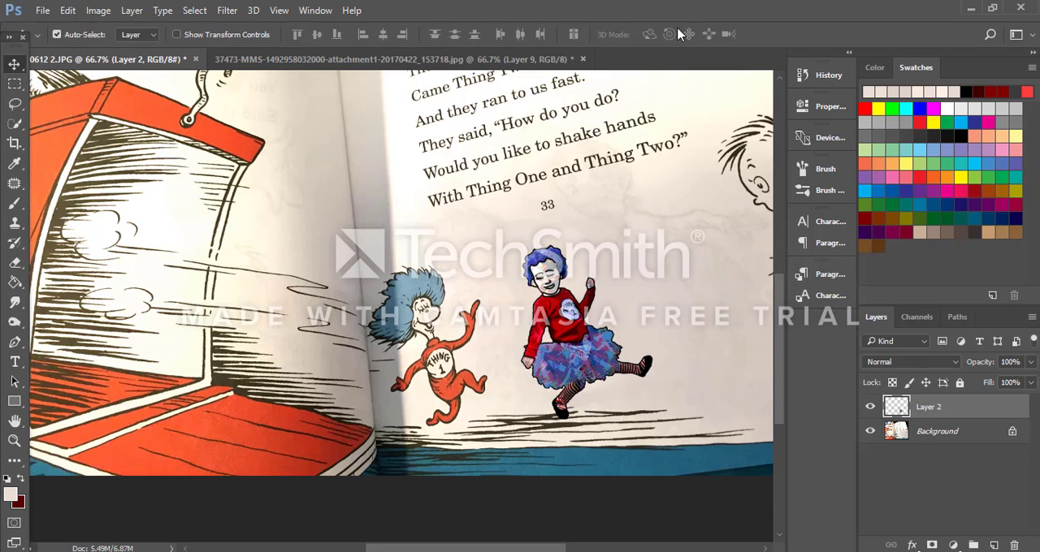
# Step: Set the foreground color to black (000000) and shrink the brush to 3 pixels for detailing the cartoon
pyautogui.hotkey('ctrl', '+')
pyautogui.hotkey('ctrl', '+')
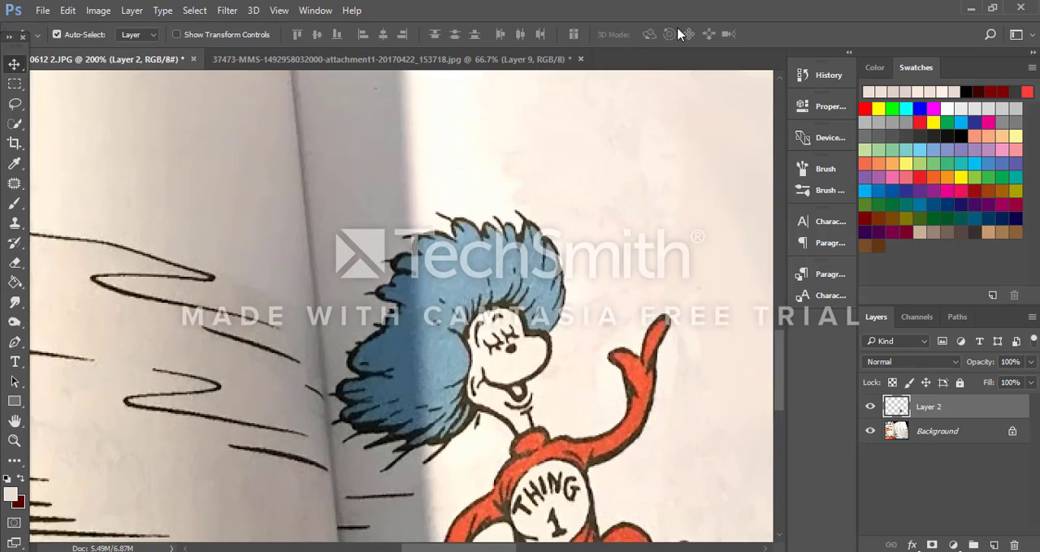
pyautogui.scroll(-3, 607, 203)
pyautogui.moveTo(460, 547); pyautogui.dragTo(516, 547)
pyautogui.scroll(-2, 546, 425)
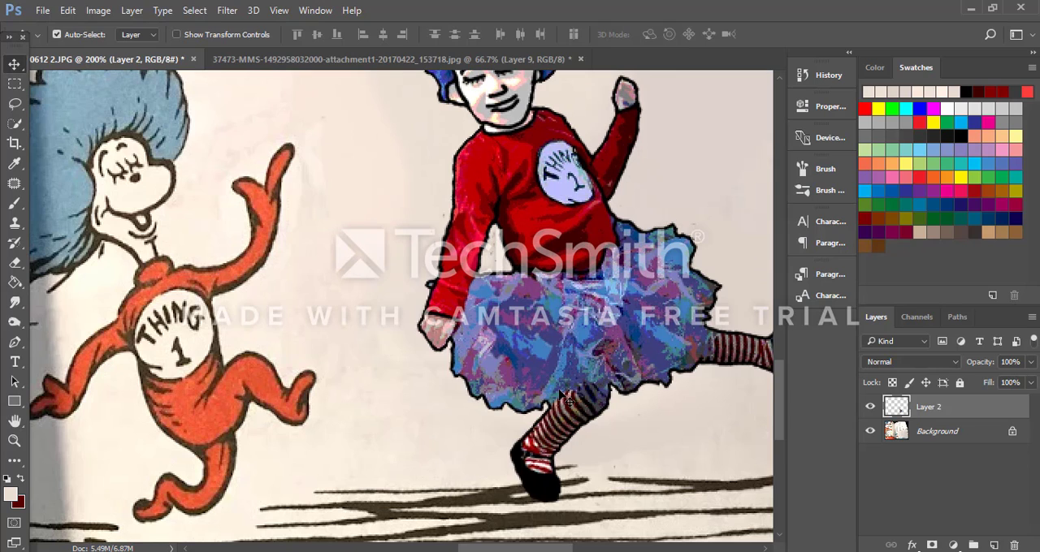
pyautogui.click(14, 204)
pyautogui.click(10, 498)
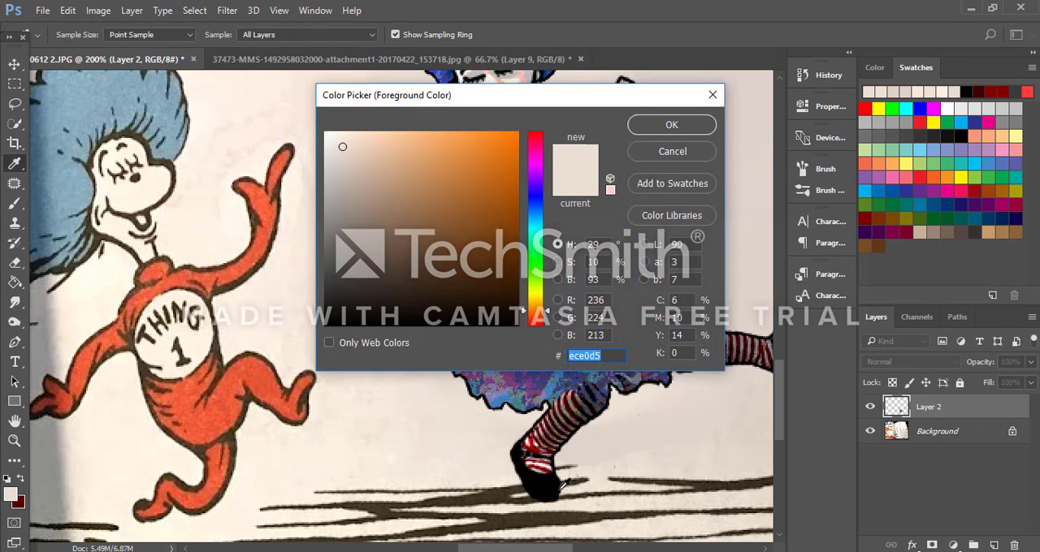
pyautogui.write('000000')
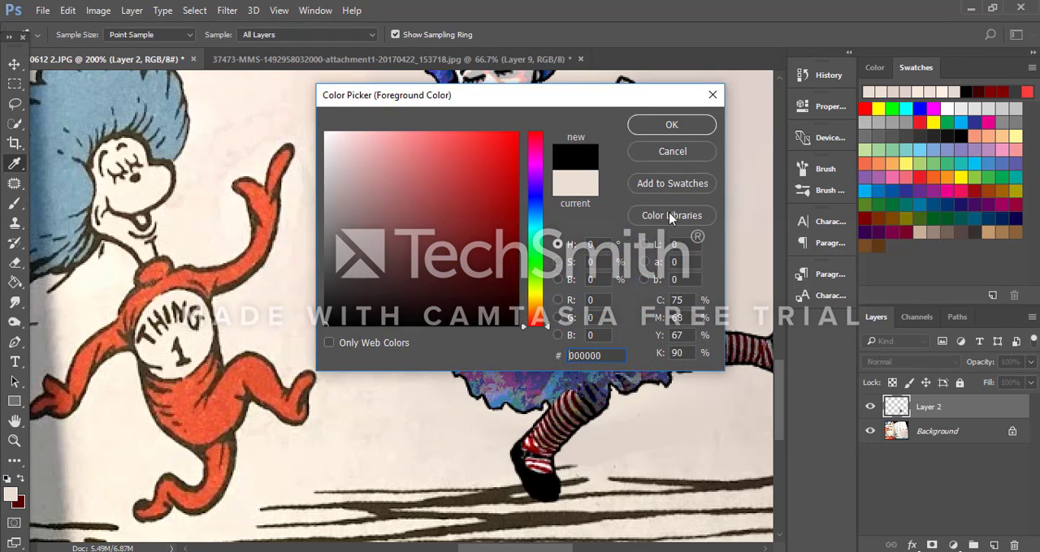
pyautogui.click(667, 122)
pyautogui.press('[')
pyautogui.press('[')
pyautogui.press('[')
pyautogui.press('[')
pyautogui.press('[')
pyautogui.press('[')
pyautogui.press('[')
pyautogui.press('[')
pyautogui.press('[')
pyautogui.press('[')
pyautogui.press('[')
pyautogui.press('[')
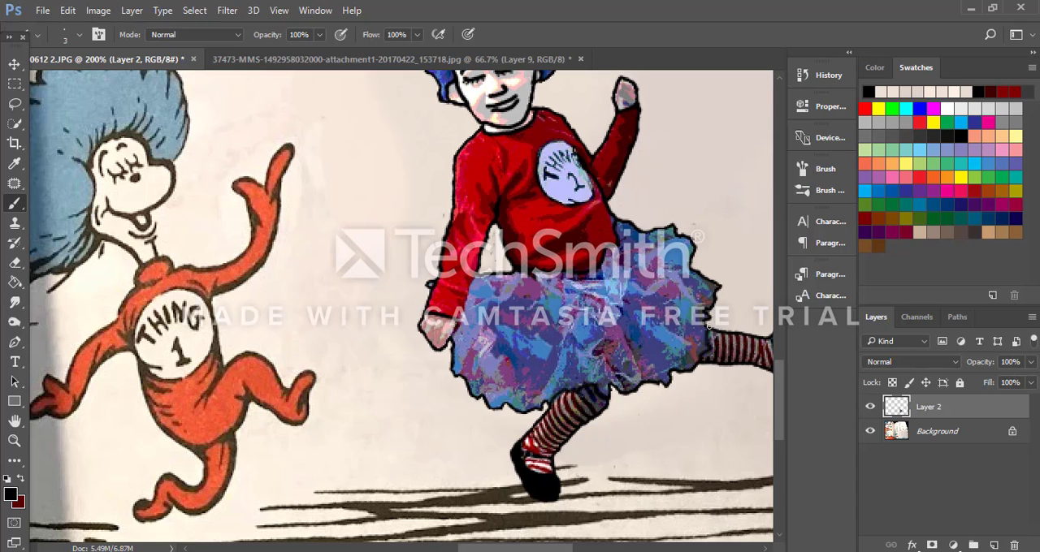
# Step: Draw black zigzag fold lines on the tutu below the lowered arm with the 3-pixel brush
pyautogui.scroll(-1, 666, 292)
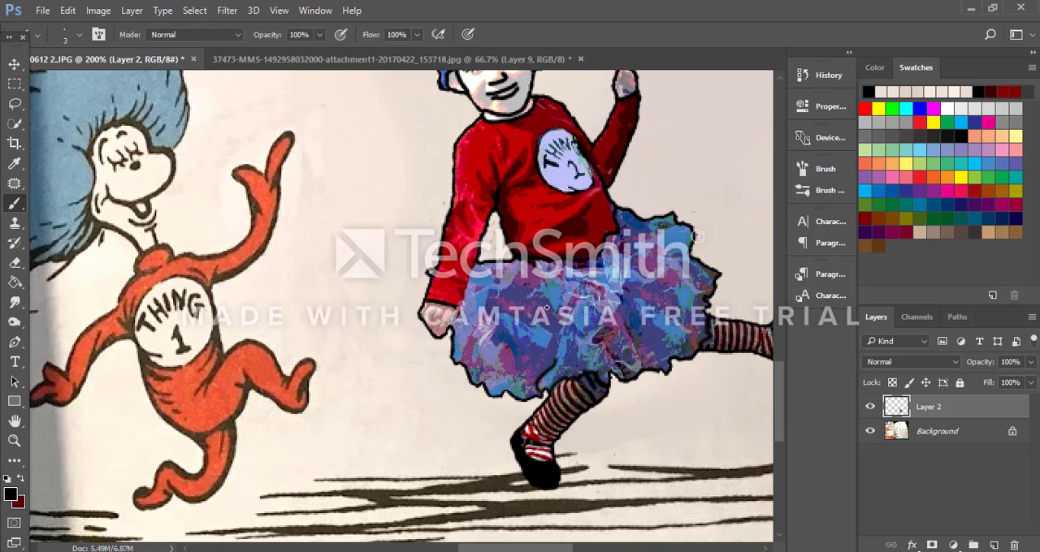
pyautogui.moveTo(548, 304)
pyautogui.mouseDown()
pyautogui.moveTo(506, 300)
pyautogui.moveTo(484, 330)
pyautogui.moveTo(549, 322)
pyautogui.moveTo(521, 357)
pyautogui.mouseUp()
pyautogui.hotkey('ctrl', 'z')
pyautogui.moveTo(536, 296)
pyautogui.mouseDown()
pyautogui.moveTo(484, 308)
pyautogui.moveTo(520, 326)
pyautogui.moveTo(530, 385)
pyautogui.moveTo(580, 319)
pyautogui.mouseUp()
pyautogui.hotkey('ctrl', 'z')
pyautogui.moveTo(528, 295)
pyautogui.mouseDown()
pyautogui.moveTo(511, 334)
pyautogui.moveTo(528, 342)
pyautogui.moveTo(571, 325)
pyautogui.mouseUp()
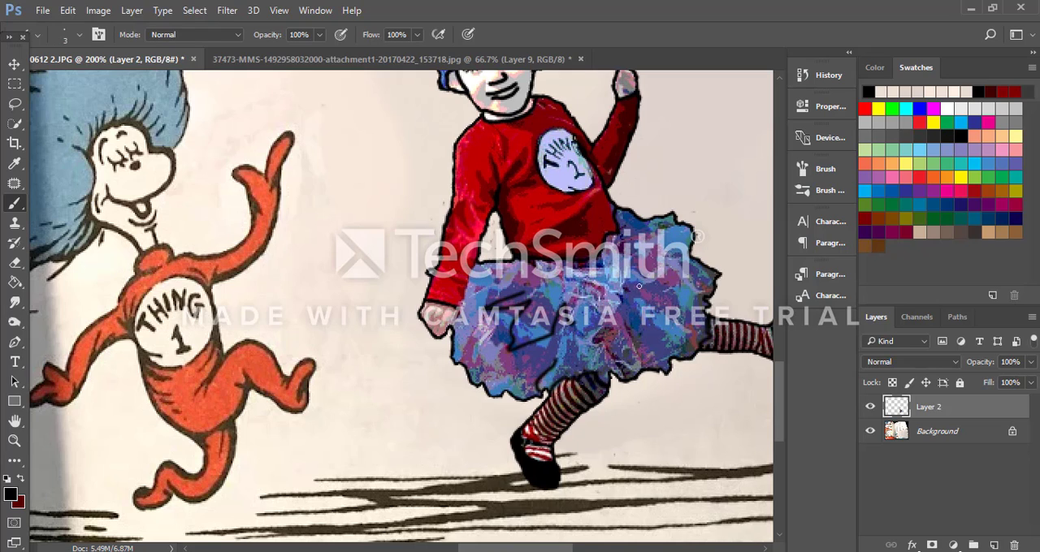
# Step: Add more black ruffle lines across the middle, far side and lower edge of the tutu
pyautogui.moveTo(626, 289)
pyautogui.mouseDown()
pyautogui.moveTo(652, 269)
pyautogui.moveTo(621, 224)
pyautogui.mouseUp()
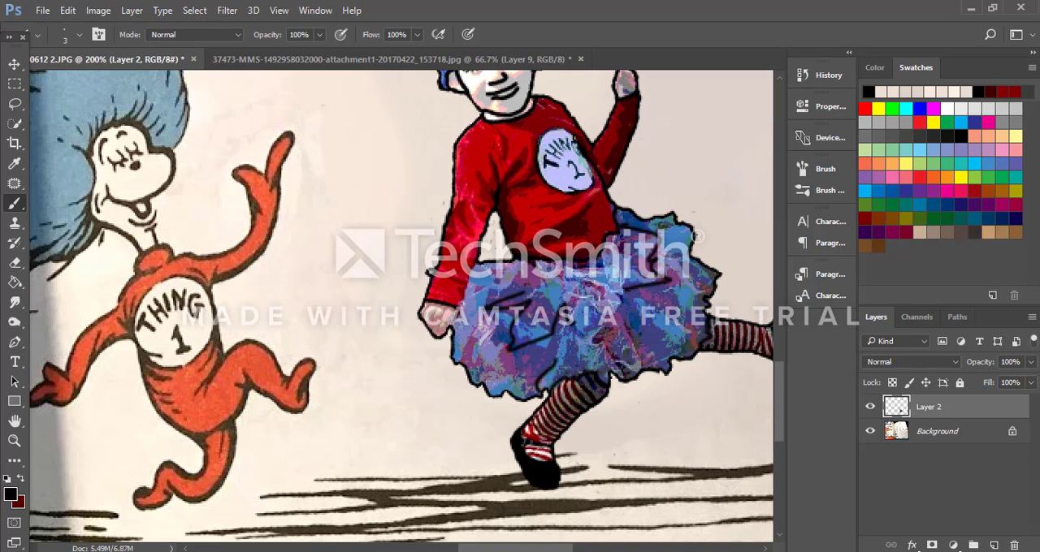
pyautogui.moveTo(580, 286)
pyautogui.mouseDown()
pyautogui.moveTo(610, 294)
pyautogui.moveTo(609, 257)
pyautogui.mouseUp()
pyautogui.moveTo(660, 348); pyautogui.dragTo(675, 294)
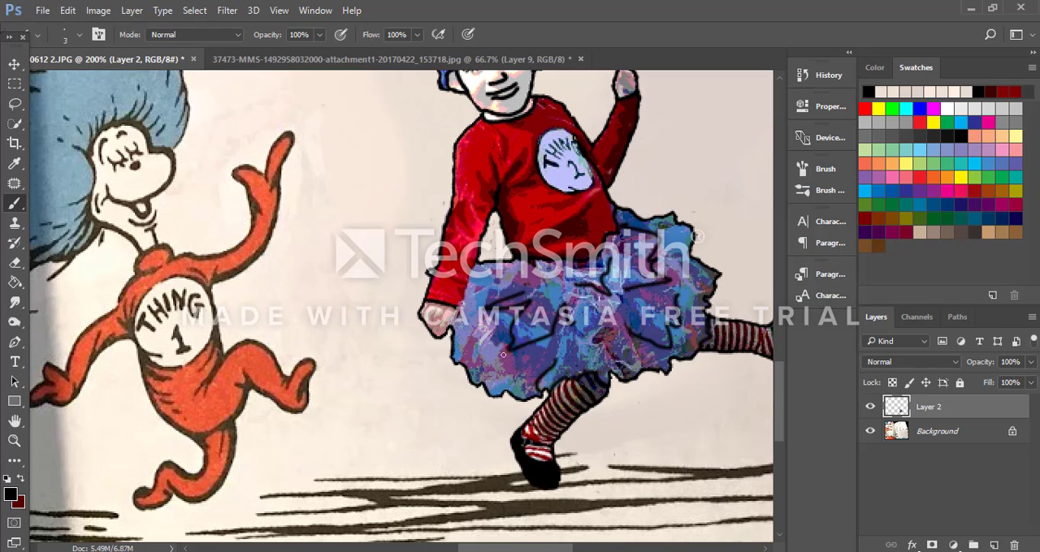
pyautogui.moveTo(471, 342); pyautogui.dragTo(483, 353)
pyautogui.moveTo(583, 333); pyautogui.dragTo(605, 332)
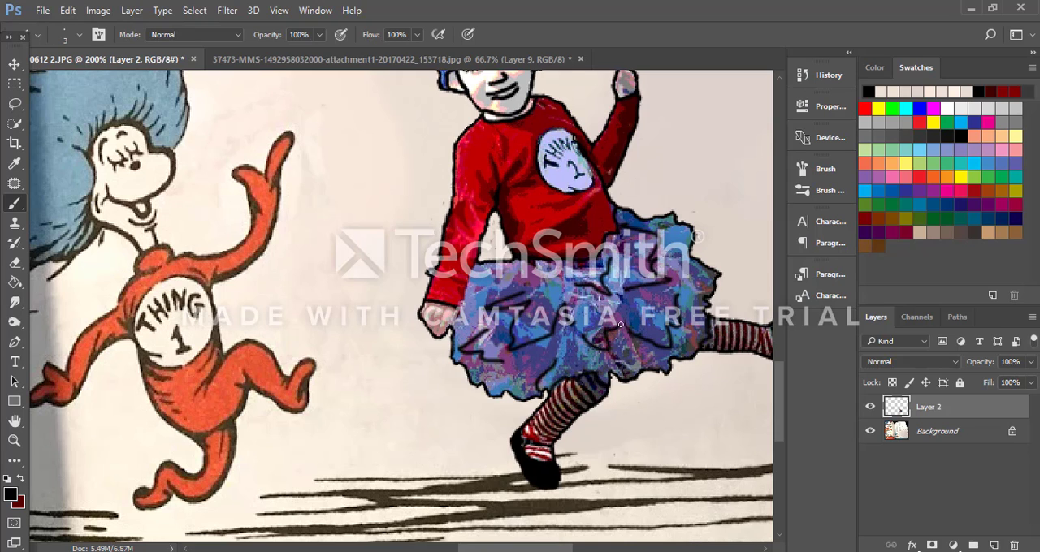
# Step: Sample the lowered sleeve's red as the foreground color and paint over the cuff line with a 7-pixel brush
pyautogui.scroll(5, 751, 219)
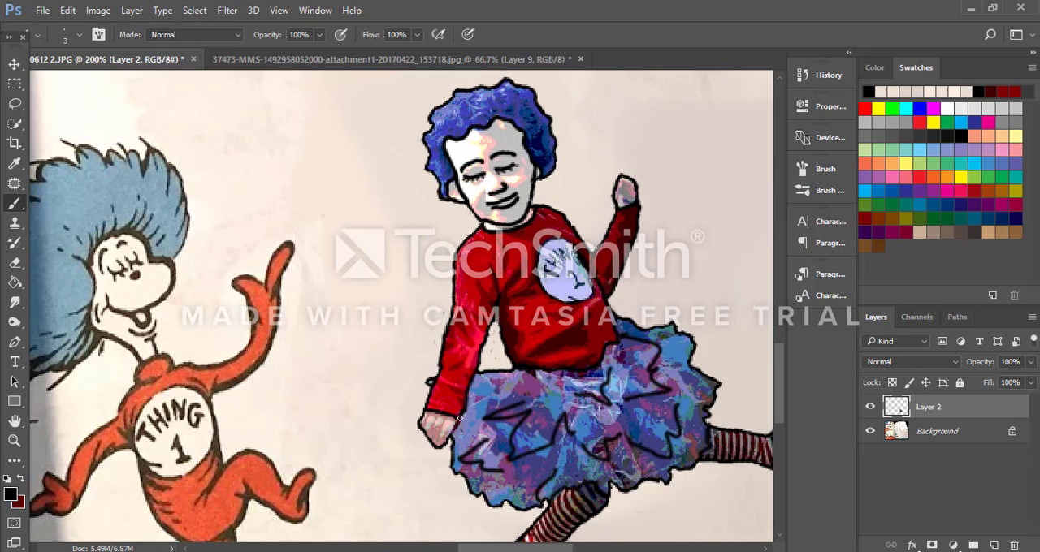
pyautogui.scroll(1, 555, 394)
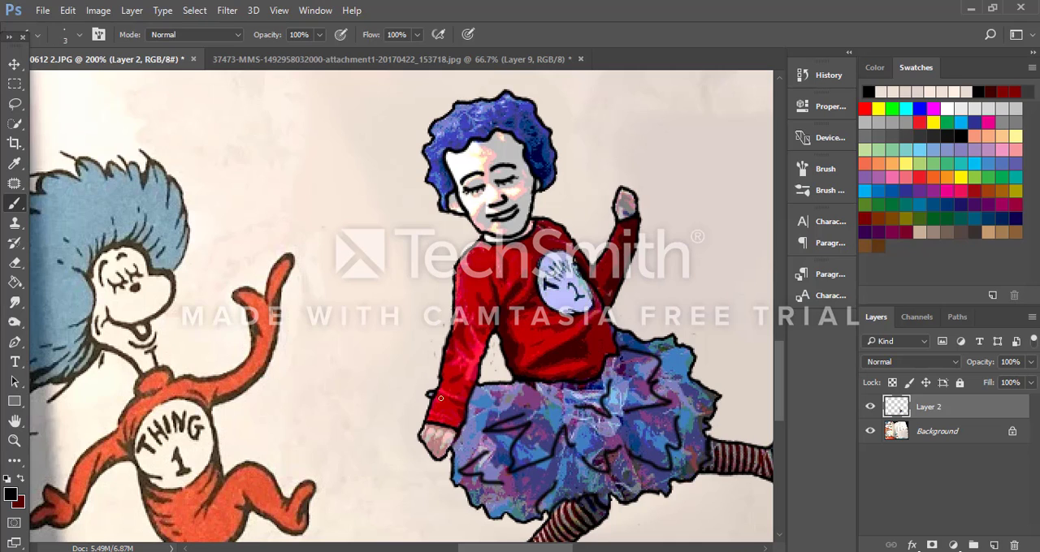
pyautogui.hotkey('ctrl', '+')
pyautogui.hotkey('ctrl', '+')
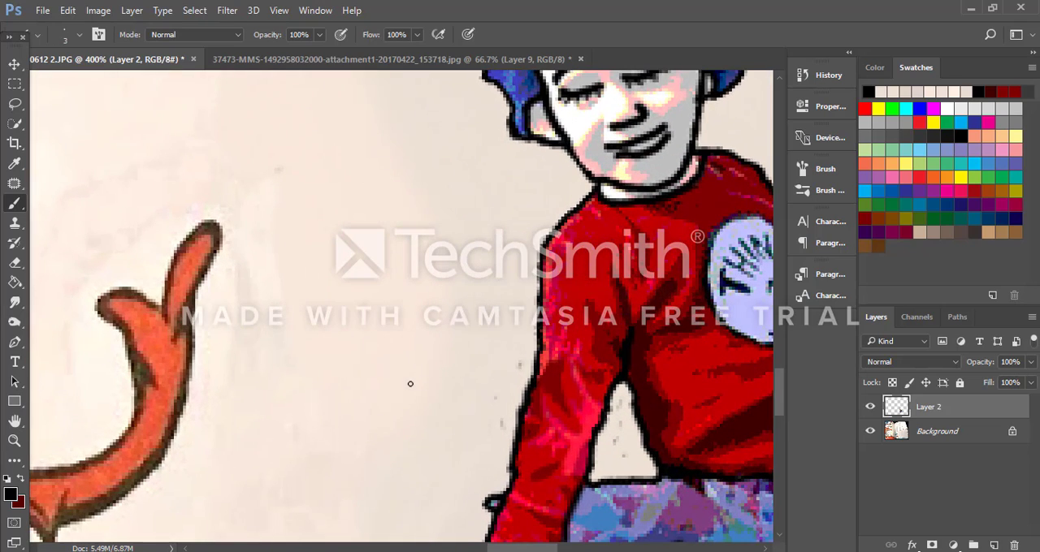
pyautogui.scroll(-7, 388, 379)
pyautogui.scroll(-3, 609, 403)
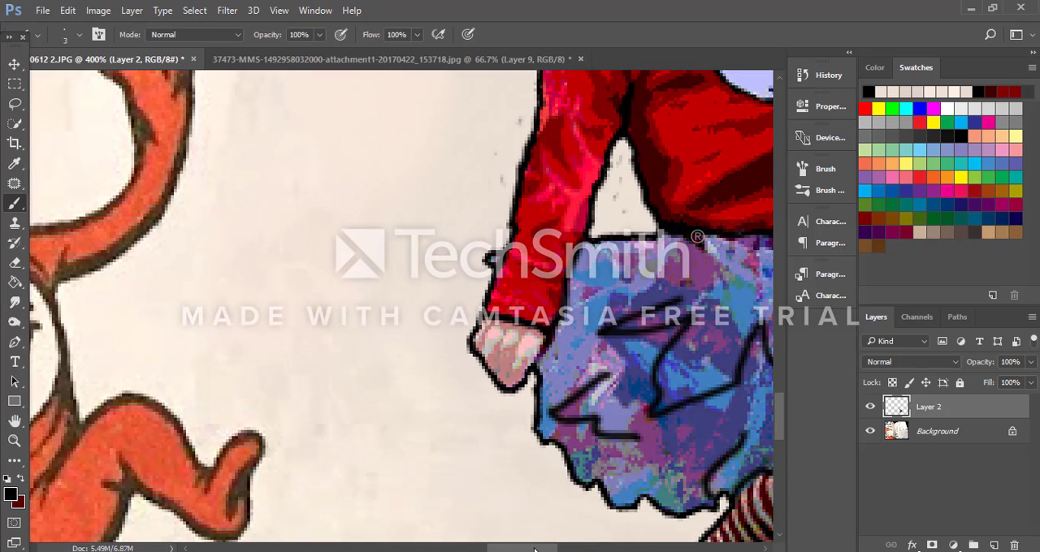
pyautogui.moveTo(533, 550); pyautogui.dragTo(560, 550)
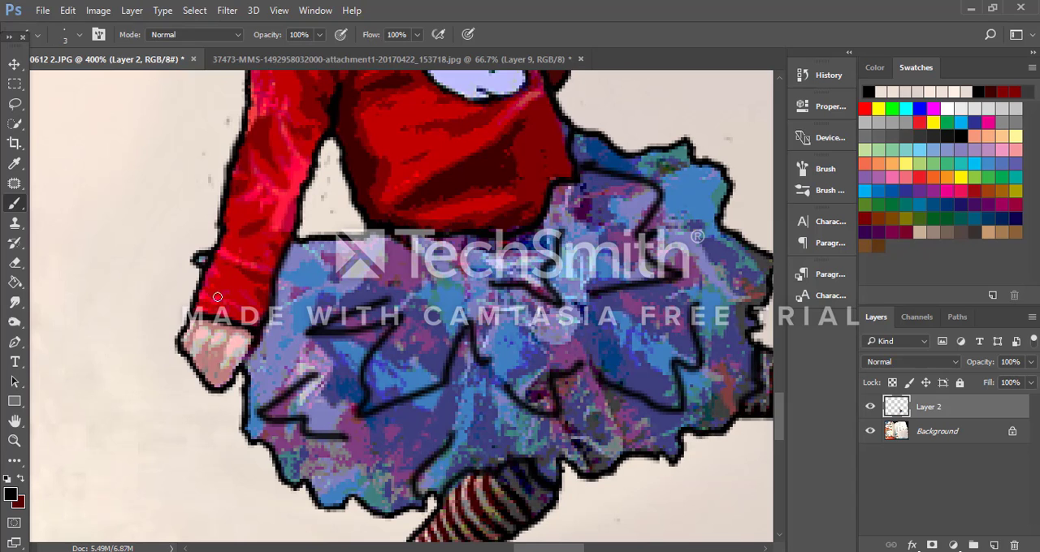
pyautogui.click(13, 496)
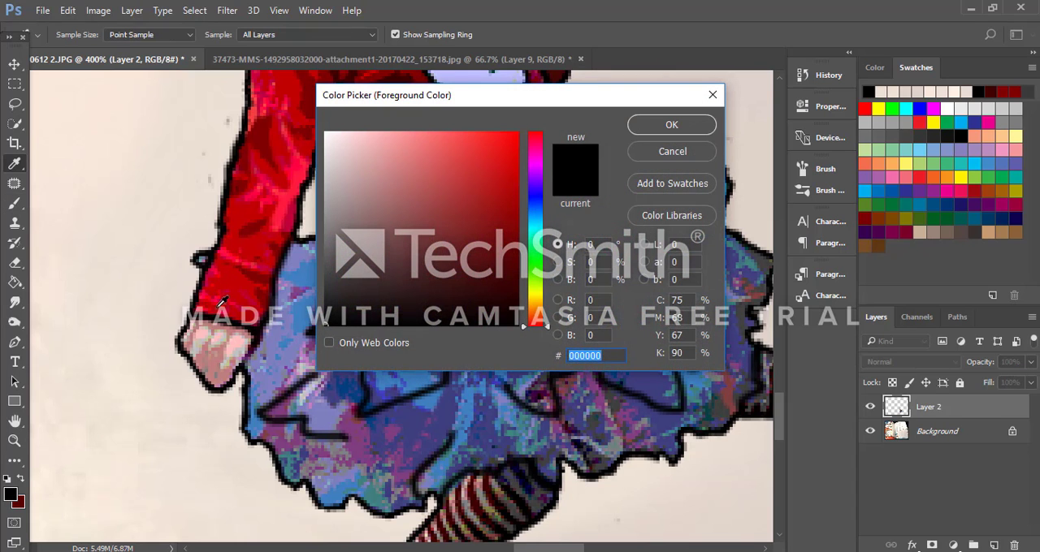
pyautogui.click(222, 299)
pyautogui.click(704, 127)
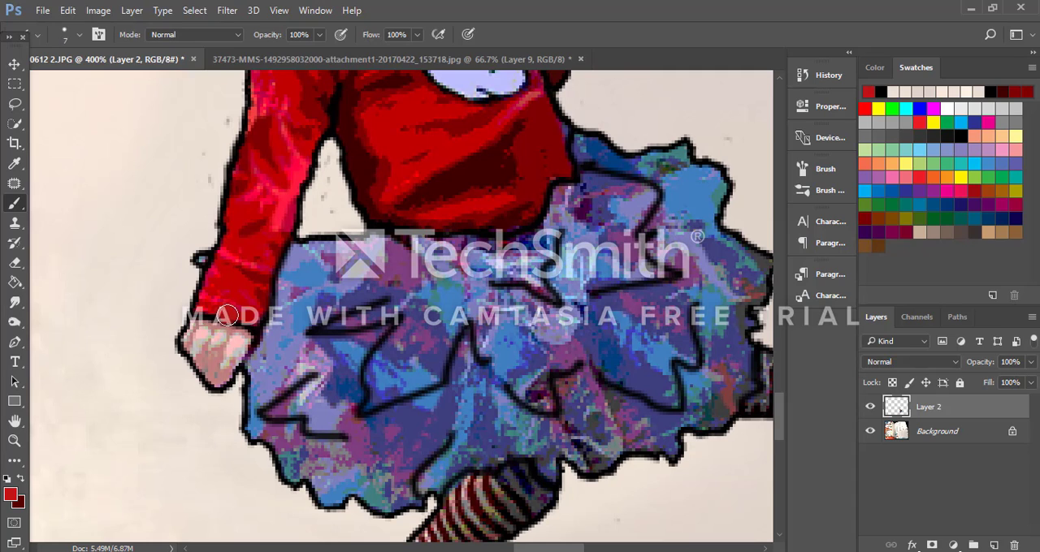
pyautogui.press(']')
pyautogui.press(']')
pyautogui.press(']')
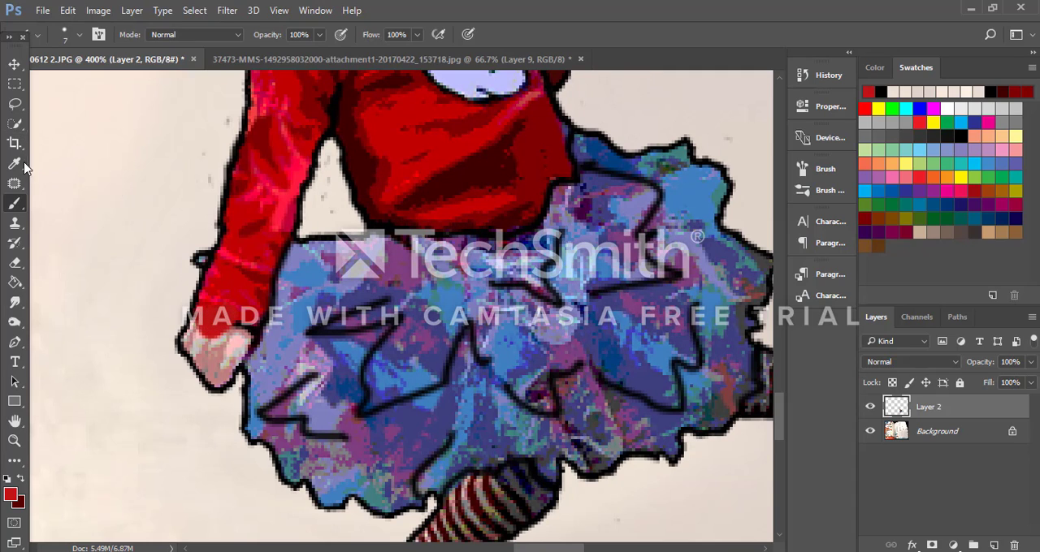
# Step: Cover the lowered and raised hands with red cloned from the sleeves, using an 8-pixel Clone Stamp
pyautogui.click(15, 223)
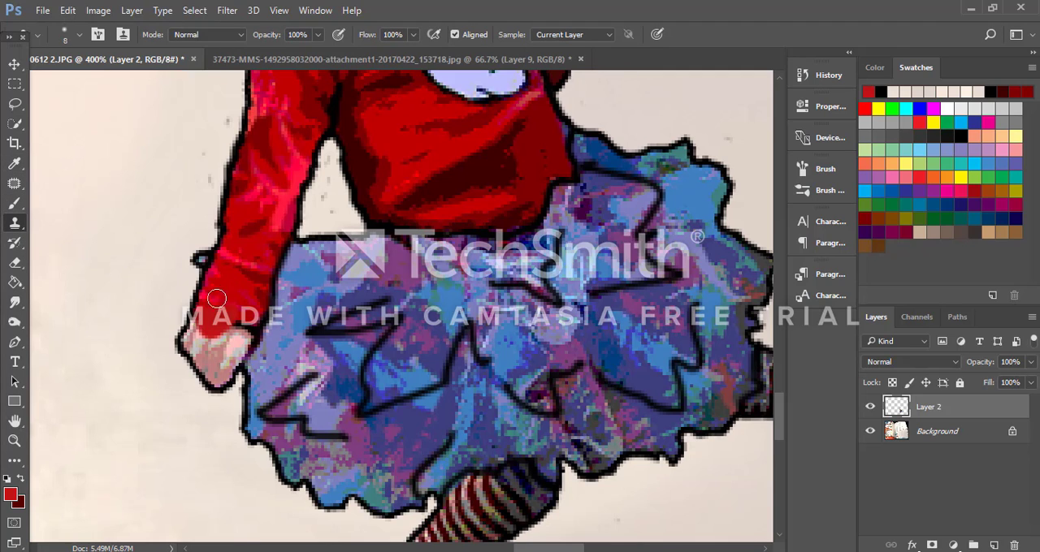
pyautogui.moveTo(239, 334)
pyautogui.mouseDown()
pyautogui.moveTo(238, 319)
pyautogui.moveTo(217, 338)
pyautogui.moveTo(214, 316)
pyautogui.mouseUp()
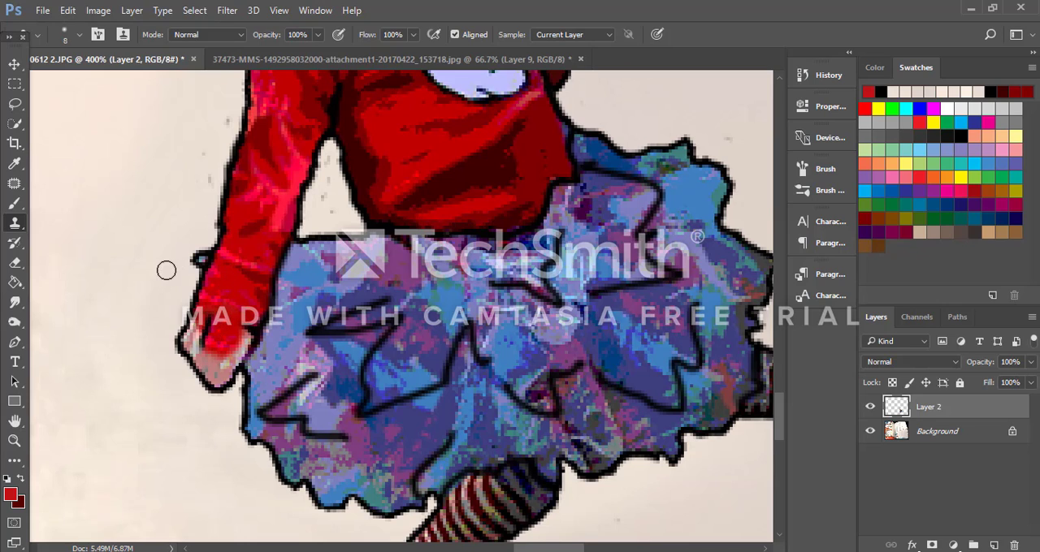
pyautogui.hotkey('ctrl', 'z')
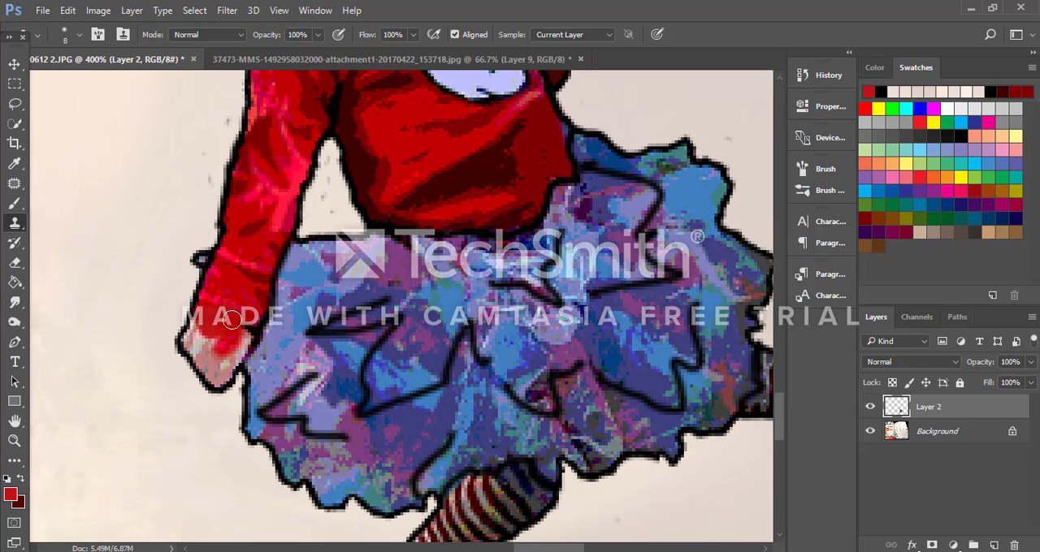
pyautogui.moveTo(232, 319)
pyautogui.mouseDown()
pyautogui.moveTo(221, 341)
pyautogui.moveTo(203, 341)
pyautogui.moveTo(222, 322)
pyautogui.moveTo(193, 337)
pyautogui.moveTo(222, 324)
pyautogui.moveTo(234, 289)
pyautogui.moveTo(189, 341)
pyautogui.moveTo(208, 363)
pyautogui.moveTo(222, 349)
pyautogui.moveTo(216, 377)
pyautogui.moveTo(229, 340)
pyautogui.moveTo(242, 338)
pyautogui.moveTo(218, 380)
pyautogui.moveTo(230, 338)
pyautogui.mouseUp()
pyautogui.keyDown('alt'); pyautogui.click(218, 326); pyautogui.keyUp('alt')
pyautogui.keyDown('alt'); pyautogui.click(234, 290); pyautogui.keyUp('alt')
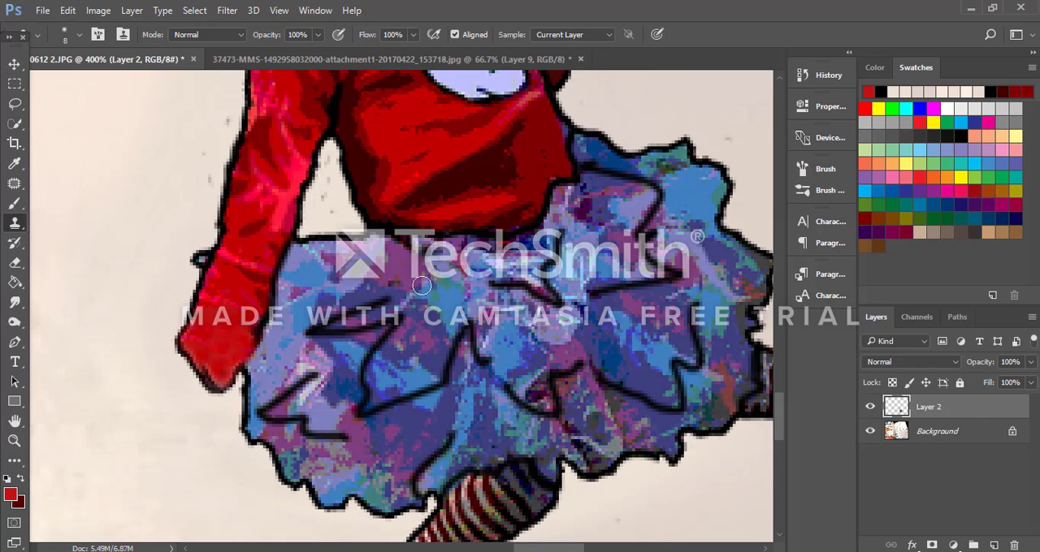
pyautogui.scroll(8, 566, 172)
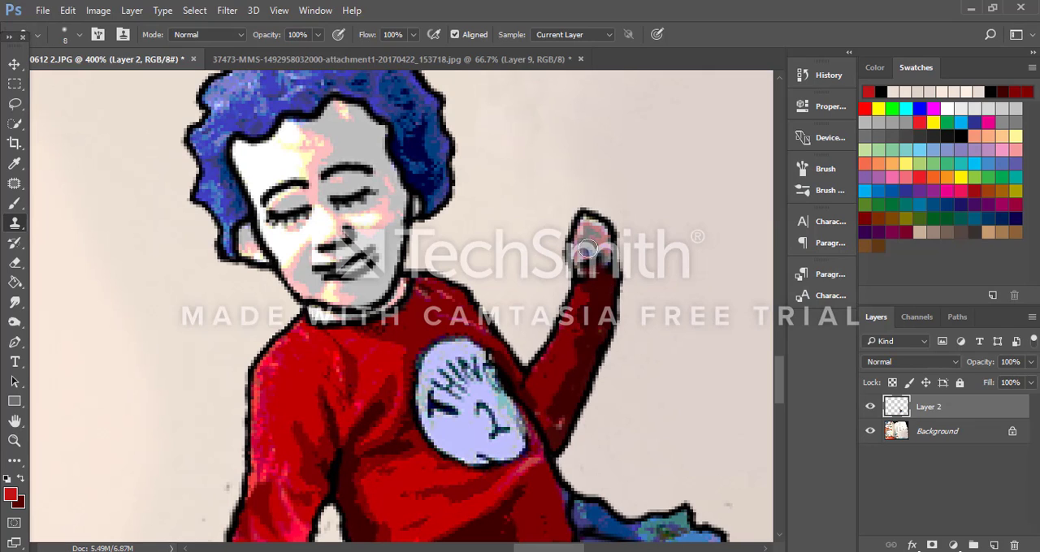
pyautogui.moveTo(601, 229)
pyautogui.mouseDown()
pyautogui.moveTo(610, 257)
pyautogui.moveTo(594, 227)
pyautogui.moveTo(590, 275)
pyautogui.moveTo(573, 240)
pyautogui.moveTo(584, 218)
pyautogui.moveTo(607, 284)
pyautogui.moveTo(591, 221)
pyautogui.moveTo(606, 240)
pyautogui.moveTo(587, 272)
pyautogui.mouseUp()
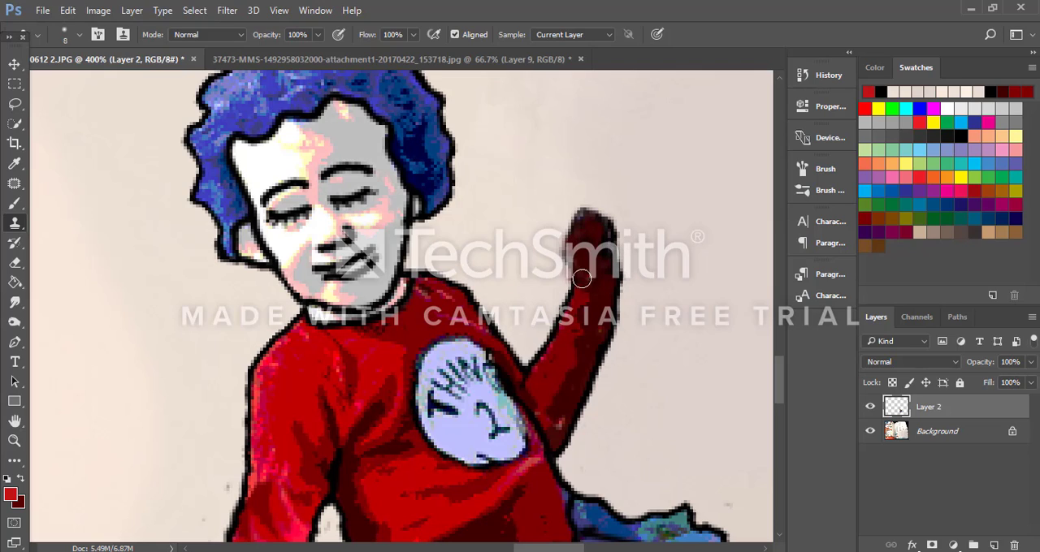
pyautogui.click(10, 495)
pyautogui.write('000000')
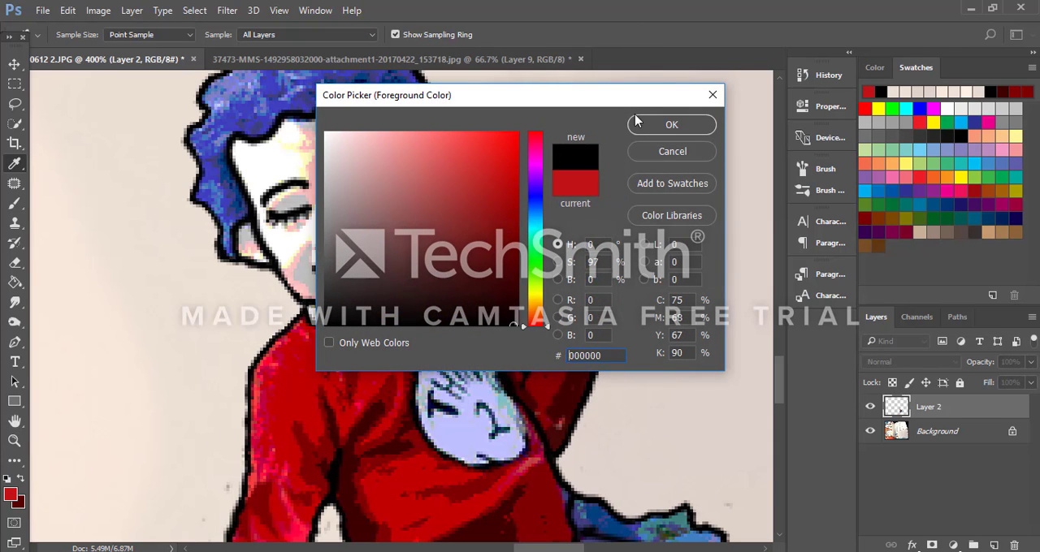
pyautogui.click(640, 122)
pyautogui.press('[')
pyautogui.press('[')
pyautogui.press('[')
pyautogui.press('[')
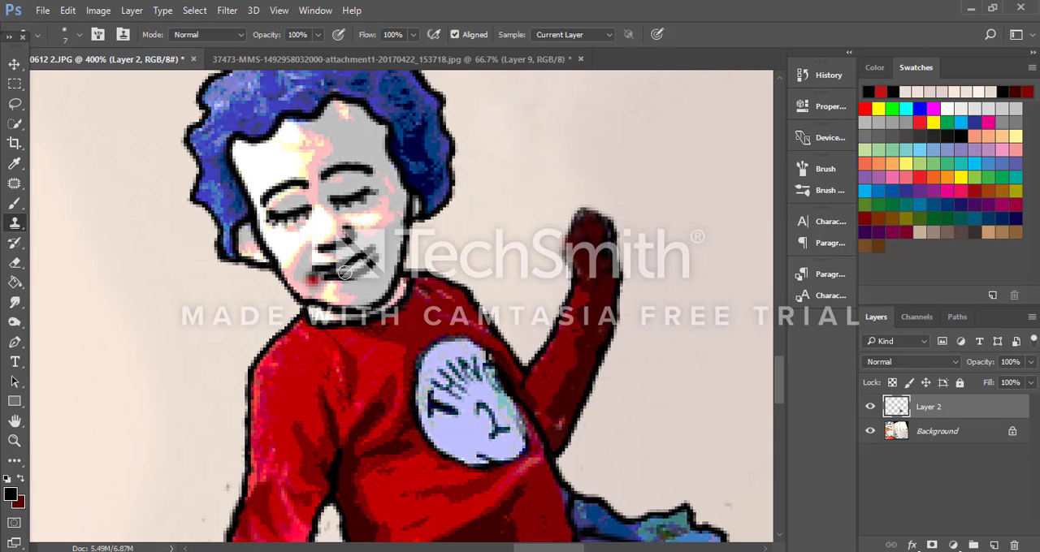
pyautogui.moveTo(573, 268)
pyautogui.mouseDown()
pyautogui.moveTo(564, 241)
pyautogui.moveTo(582, 233)
pyautogui.mouseUp()
pyautogui.hotkey('ctrl', 'z')
# Step: Set the foreground color to near-black (060000) and outline a rounded mitten shape on the raised hand with a 2-pixel brush
pyautogui.click(10, 497)
pyautogui.click(507, 321)
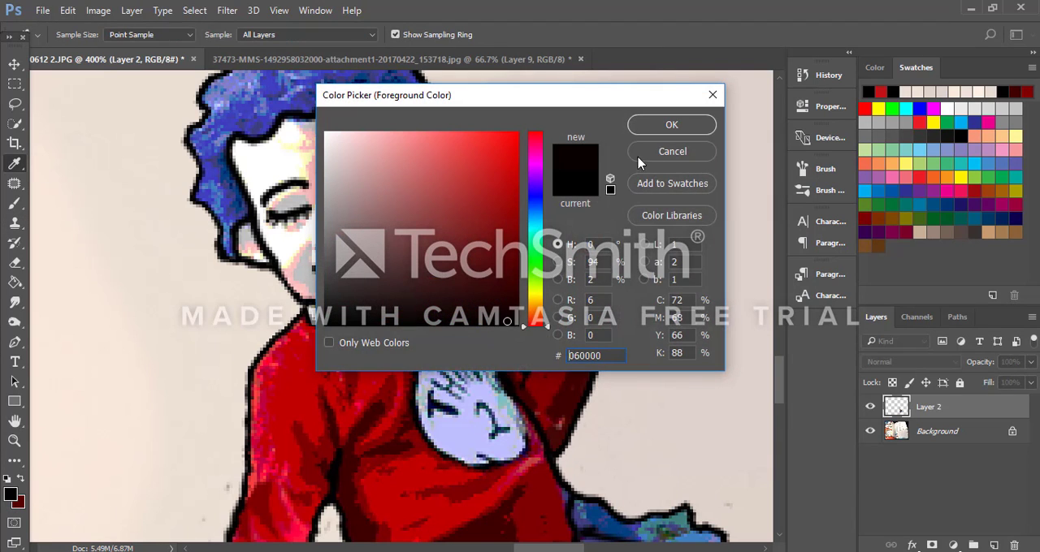
pyautogui.click(665, 124)
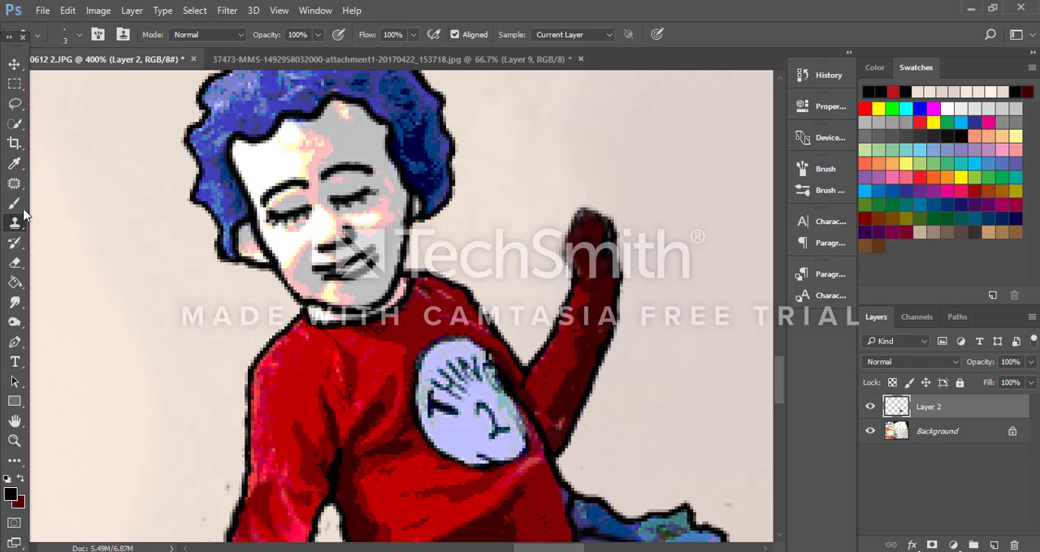
pyautogui.click(14, 203)
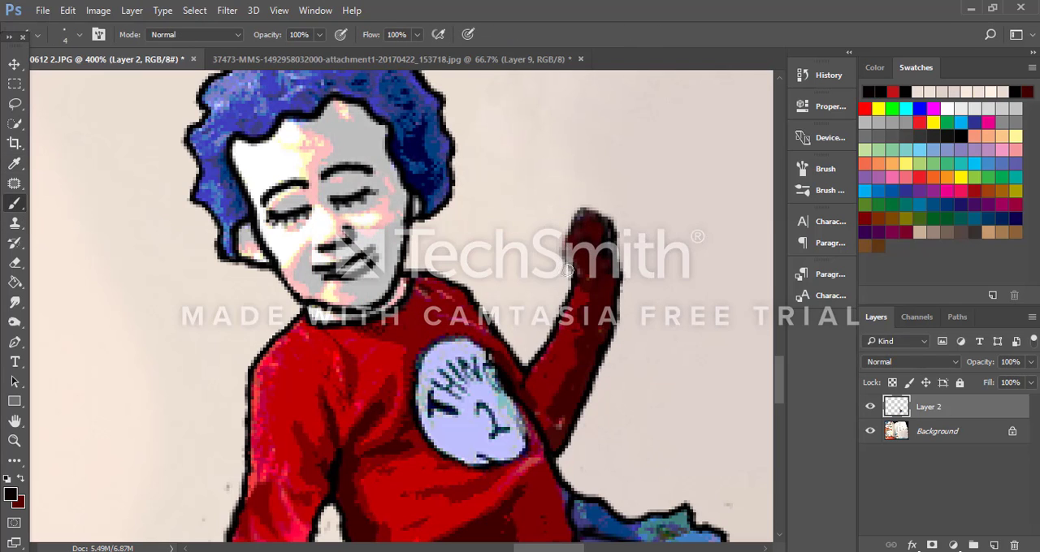
pyautogui.moveTo(564, 264); pyautogui.dragTo(571, 230)
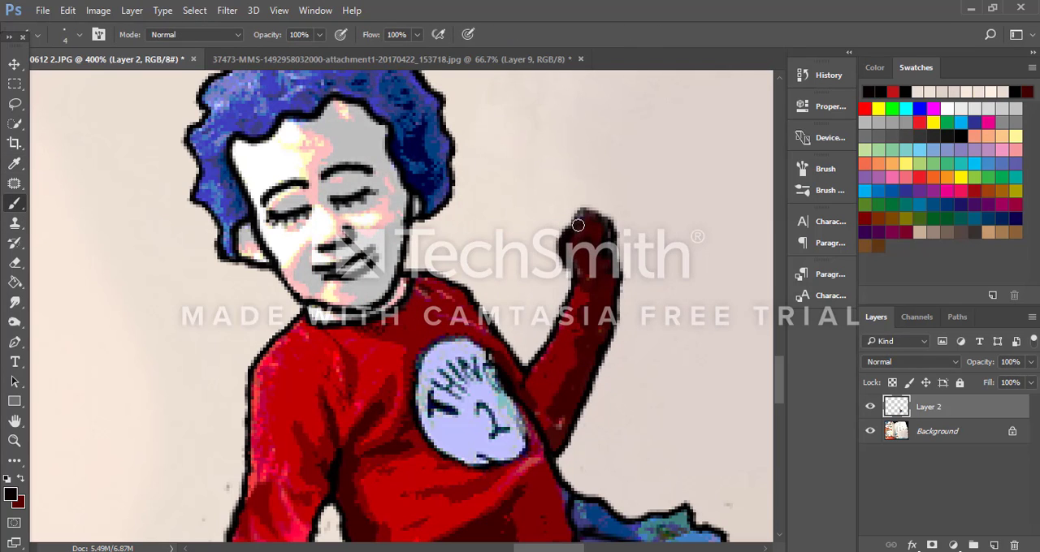
pyautogui.hotkey('ctrl', 'z')
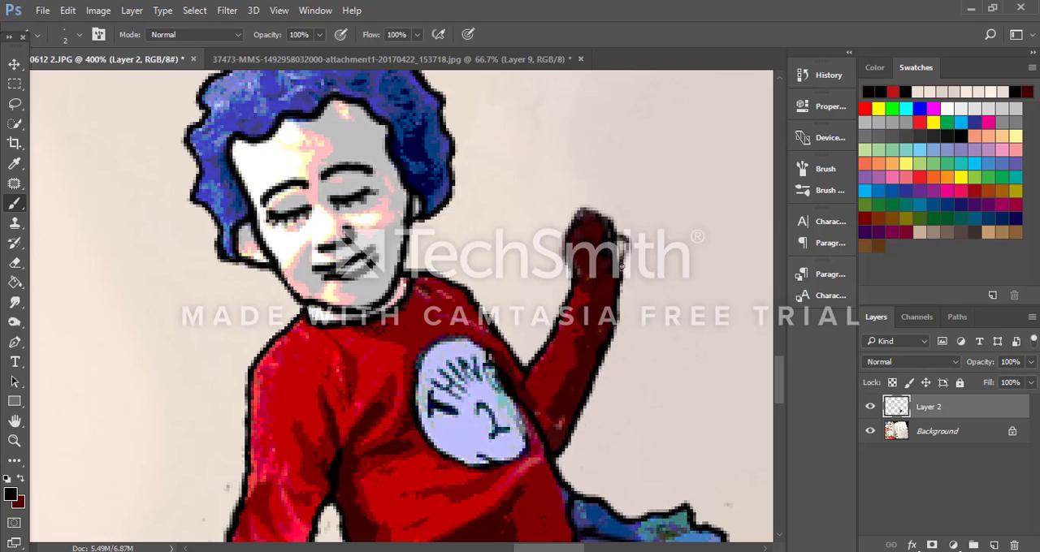
pyautogui.moveTo(621, 221)
pyautogui.mouseDown()
pyautogui.moveTo(611, 203)
pyautogui.moveTo(581, 210)
pyautogui.moveTo(611, 192)
pyautogui.moveTo(628, 221)
pyautogui.moveTo(618, 235)
pyautogui.mouseUp()
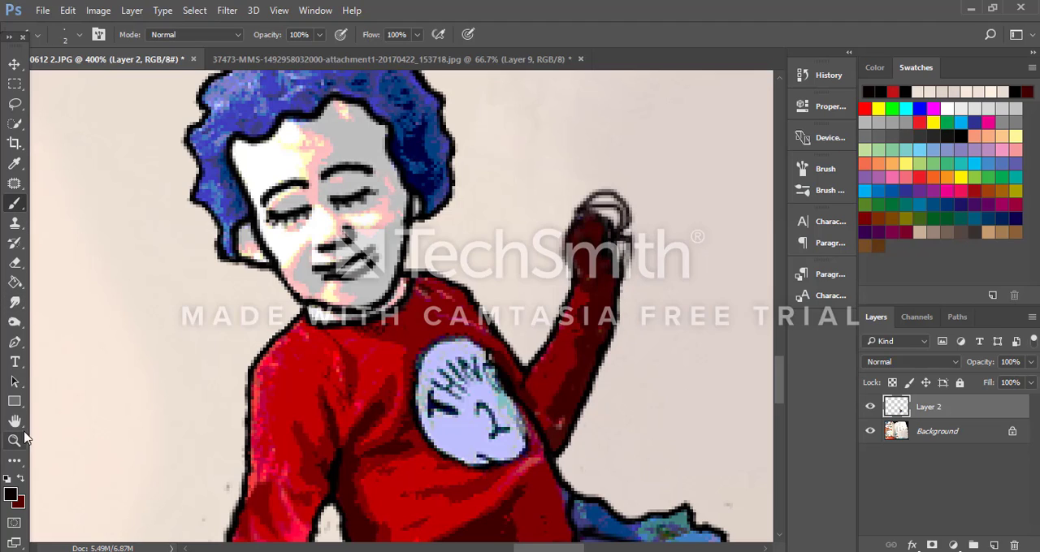
# Step: Fill the raised mitten with dark red sampled from the hand and brighten it with the sleeve's red, using a 5-pixel brush
pyautogui.click(10, 495)
pyautogui.moveTo(606, 98); pyautogui.dragTo(234, 160)
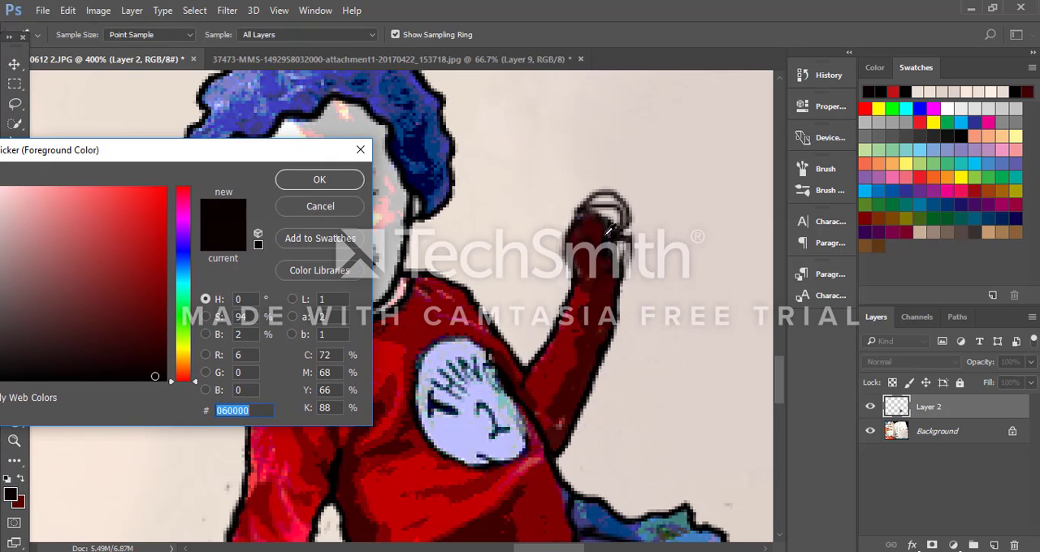
pyautogui.click(586, 231)
pyautogui.click(319, 179)
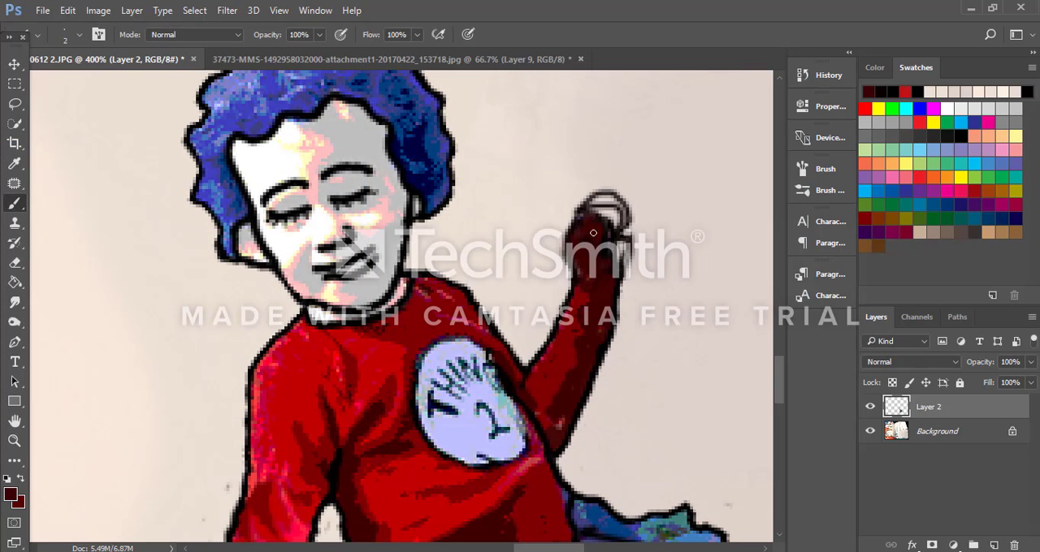
pyautogui.moveTo(612, 218)
pyautogui.mouseDown()
pyautogui.moveTo(599, 204)
pyautogui.moveTo(587, 217)
pyautogui.moveTo(602, 205)
pyautogui.moveTo(617, 216)
pyautogui.moveTo(601, 230)
pyautogui.moveTo(614, 257)
pyautogui.mouseUp()
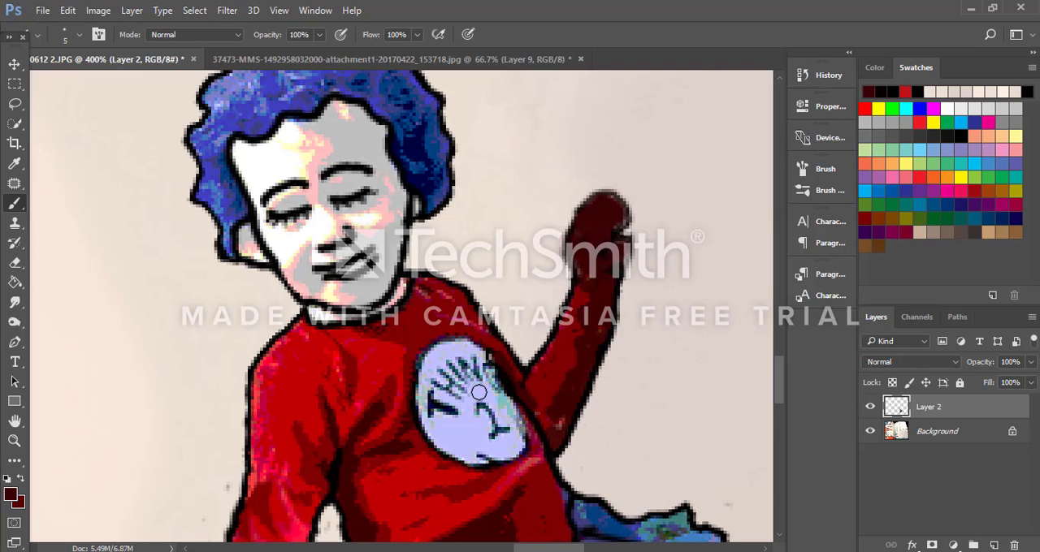
pyautogui.keyDown('alt'); pyautogui.click(569, 362); pyautogui.keyUp('alt')
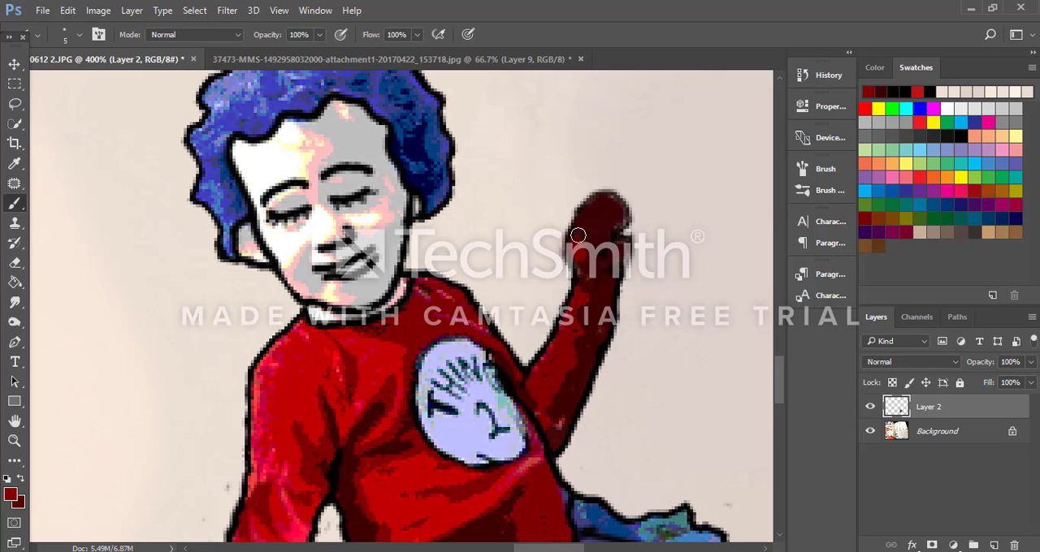
pyautogui.moveTo(578, 236)
pyautogui.mouseDown()
pyautogui.moveTo(598, 202)
pyautogui.moveTo(578, 246)
pyautogui.moveTo(585, 278)
pyautogui.mouseUp()
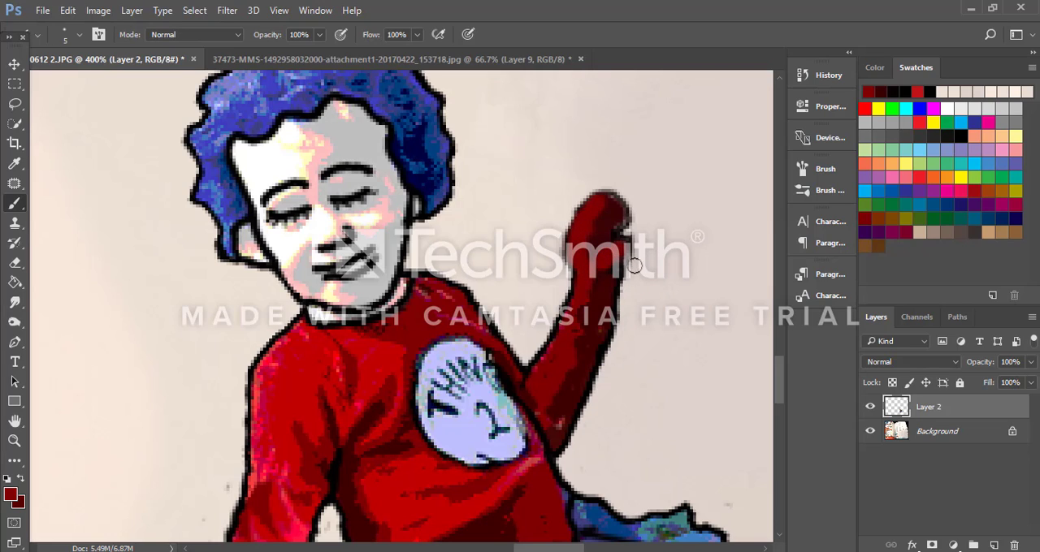
# Step: Set the foreground color to black (000000) and outline a thumb and a longer, rounded fingertip on the lowered hand with a 2-pixel brush
pyautogui.scroll(-2, 575, 258)
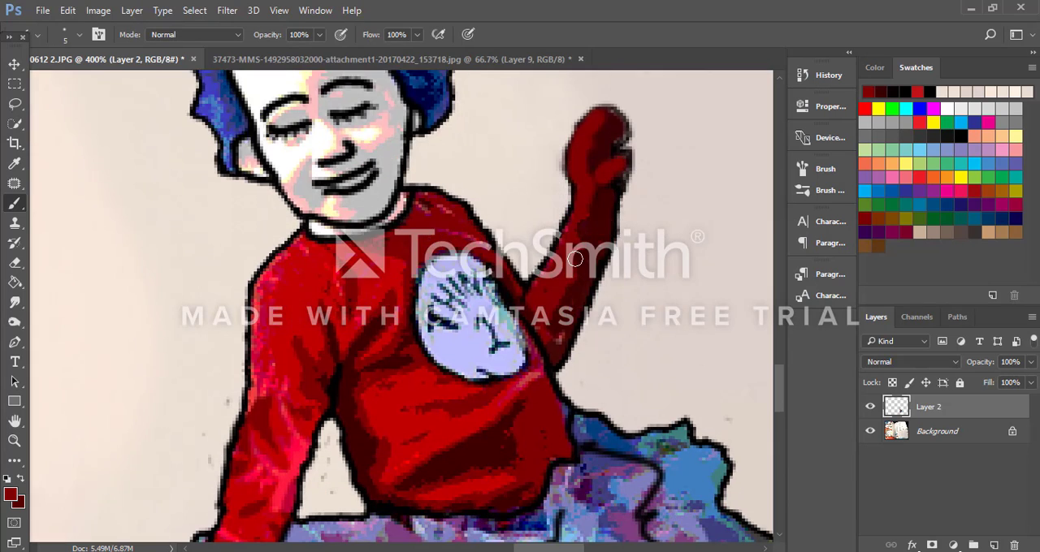
pyautogui.scroll(-6, 575, 258)
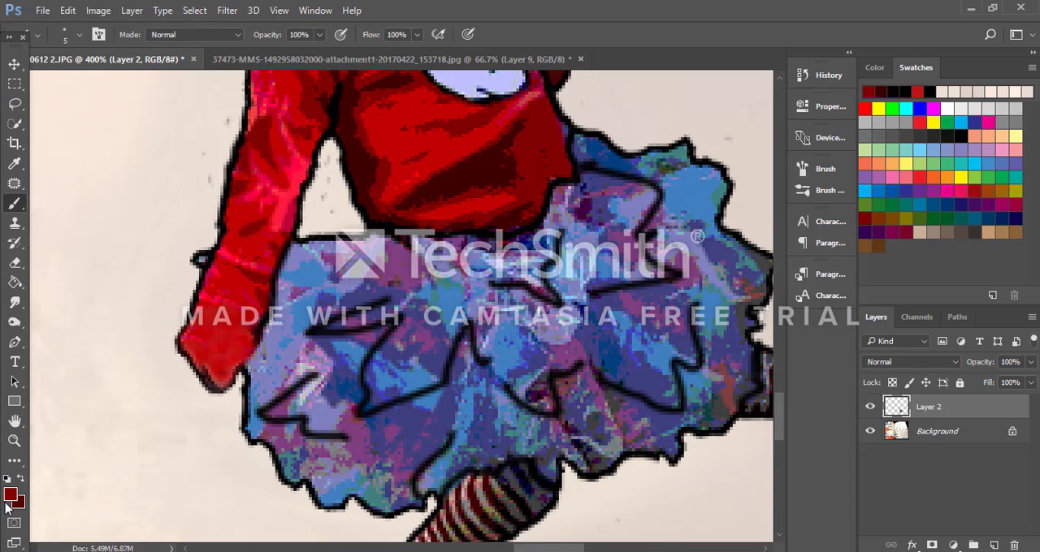
pyautogui.click(10, 495)
pyautogui.click(491, 325)
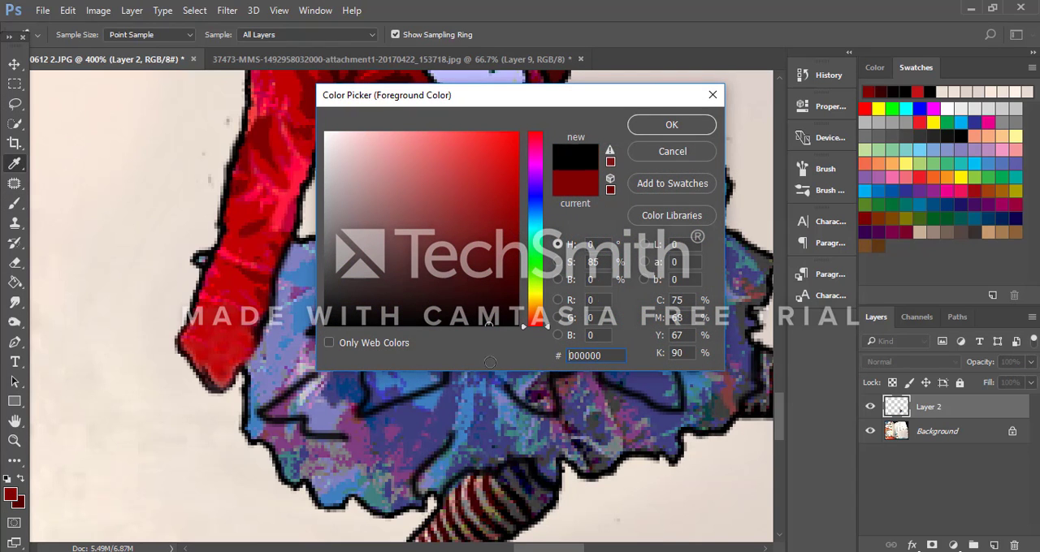
pyautogui.click(639, 130)
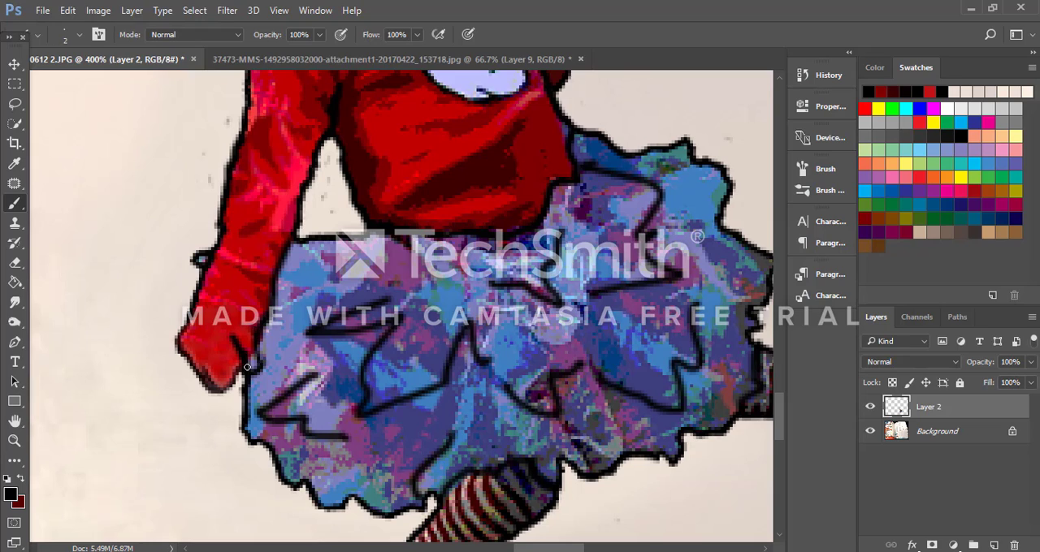
pyautogui.moveTo(236, 386); pyautogui.dragTo(217, 406)
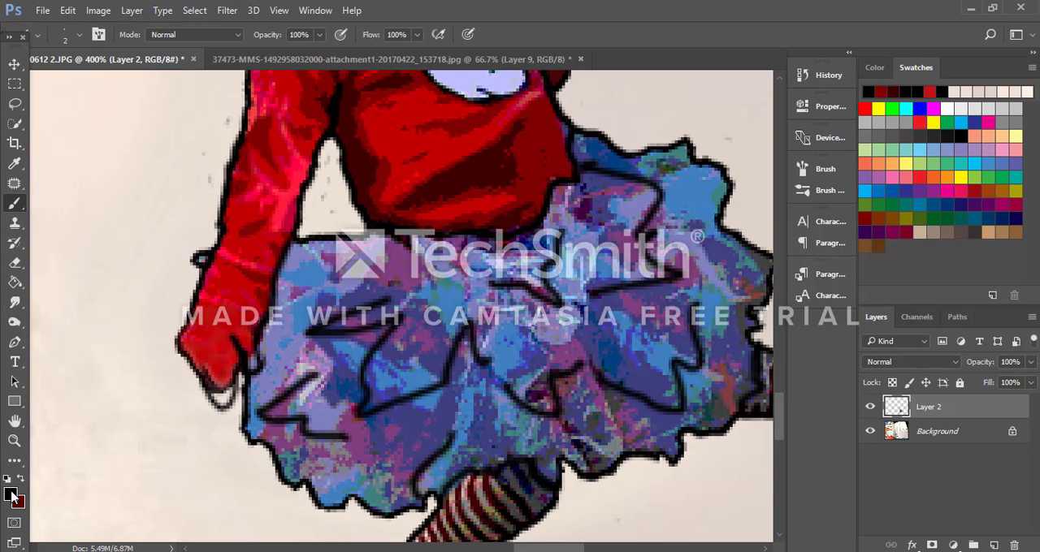
# Step: Sample the lowered hand's red as the foreground color and fill the new mitten outline with a 3-pixel brush
pyautogui.click(12, 497)
pyautogui.click(209, 349)
pyautogui.click(682, 126)
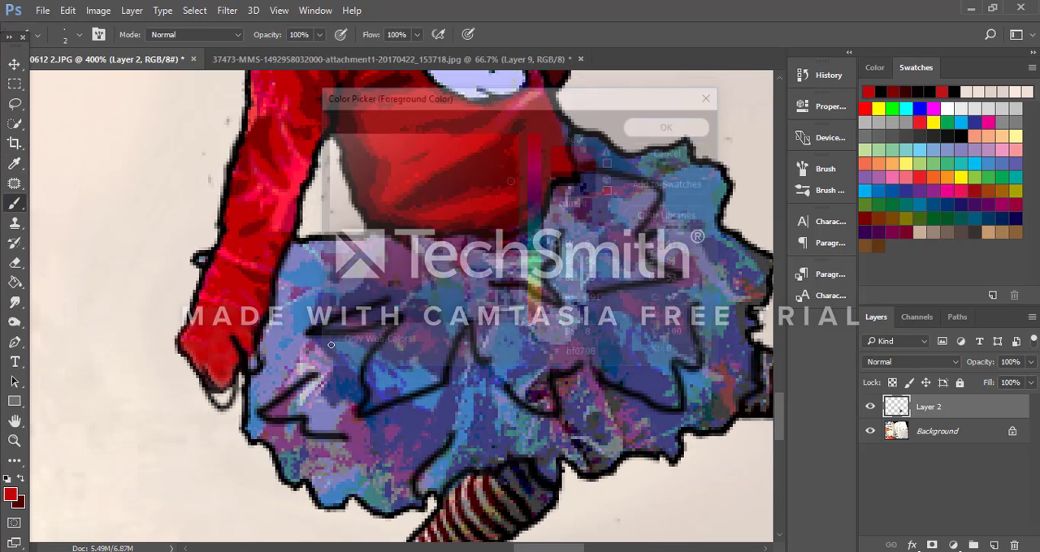
pyautogui.press(']')
pyautogui.press(']')
pyautogui.moveTo(219, 389)
pyautogui.mouseDown()
pyautogui.moveTo(223, 398)
pyautogui.moveTo(204, 368)
pyautogui.moveTo(239, 345)
pyautogui.mouseUp()
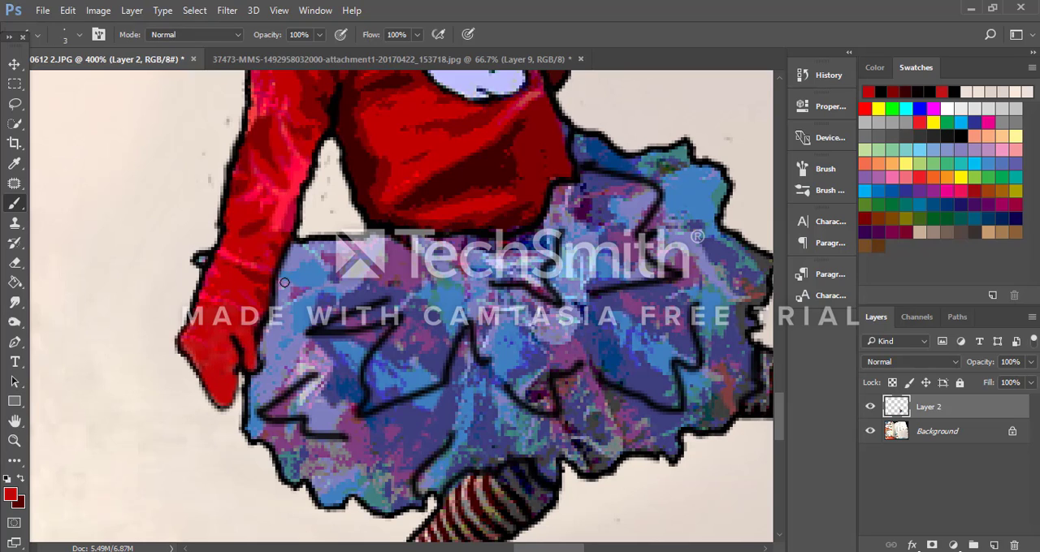
# Step: Compare the child's figure with Thing 1 on the page, from the overall view and close up on the sleeves
pyautogui.hotkey('ctrl', '-')
pyautogui.hotkey('ctrl', '-')
pyautogui.hotkey('ctrl', '-')
pyautogui.hotkey('ctrl', '-')
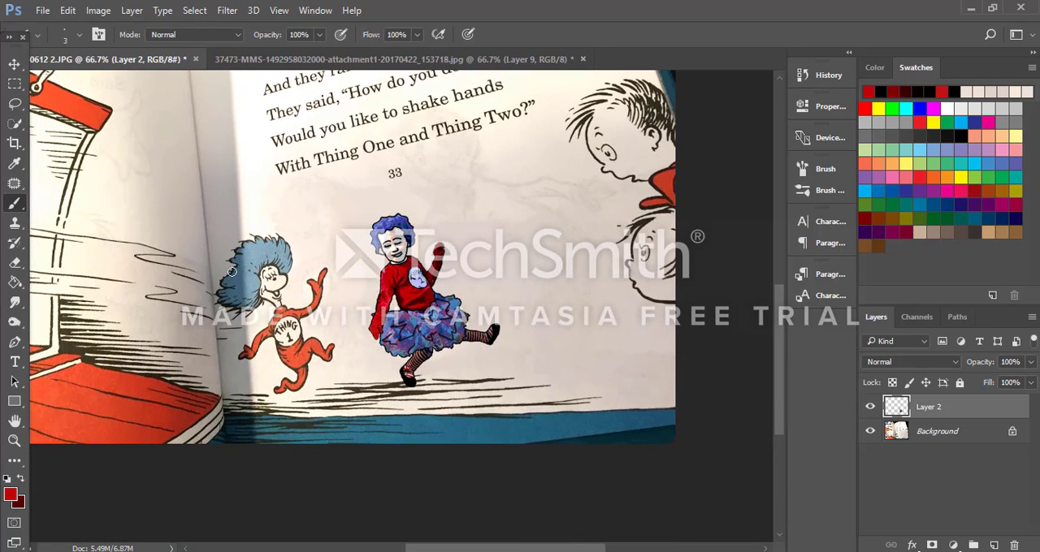
pyautogui.hotkey('ctrl', '+')
pyautogui.hotkey('ctrl', '+')
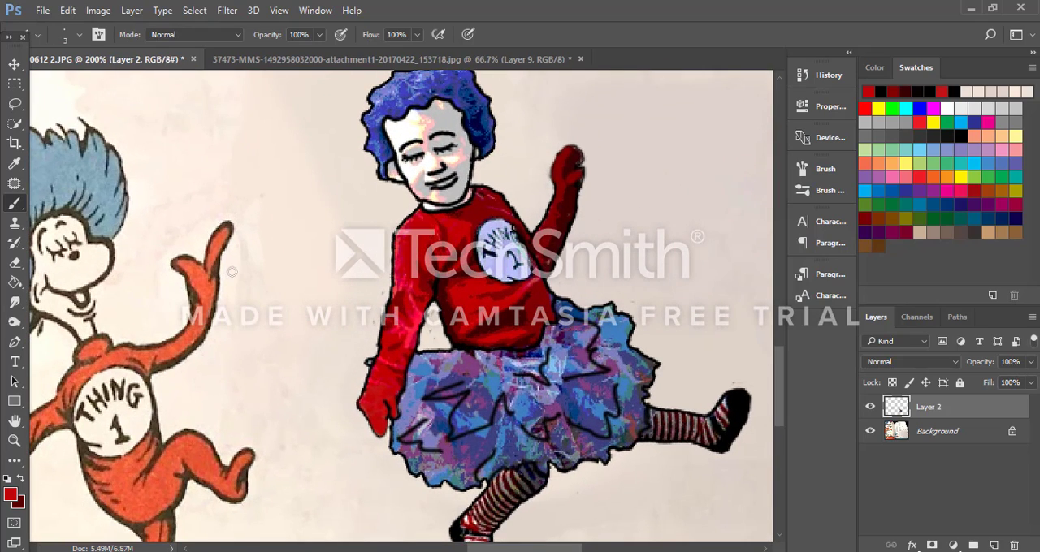
pyautogui.hotkey('ctrl', '+')
pyautogui.hotkey('ctrl', '+')
pyautogui.hotkey('ctrl', '+')
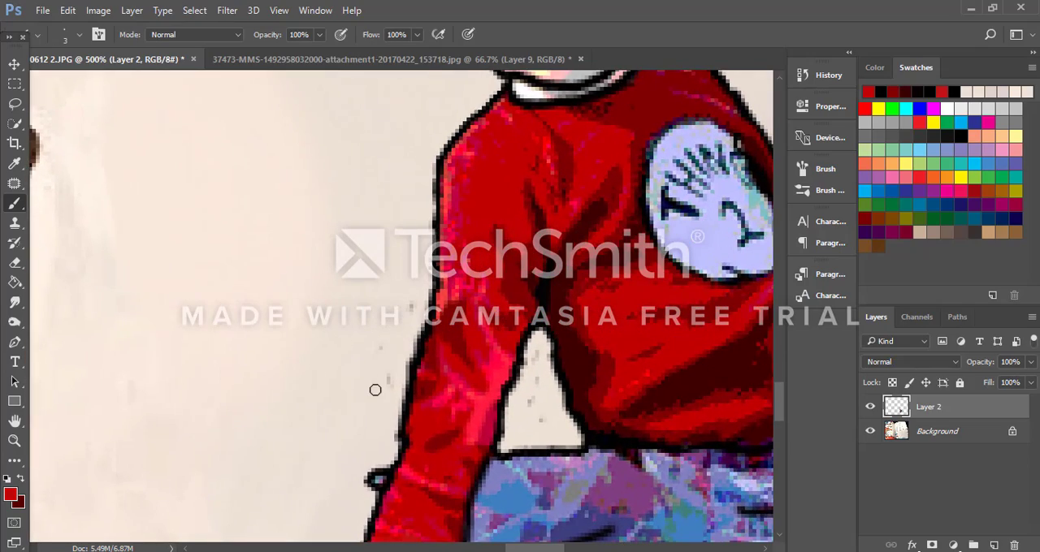
pyautogui.hotkey('ctrl', '-')
pyautogui.hotkey('ctrl', '-')
pyautogui.hotkey('ctrl', '-')
pyautogui.hotkey('ctrl', '-')
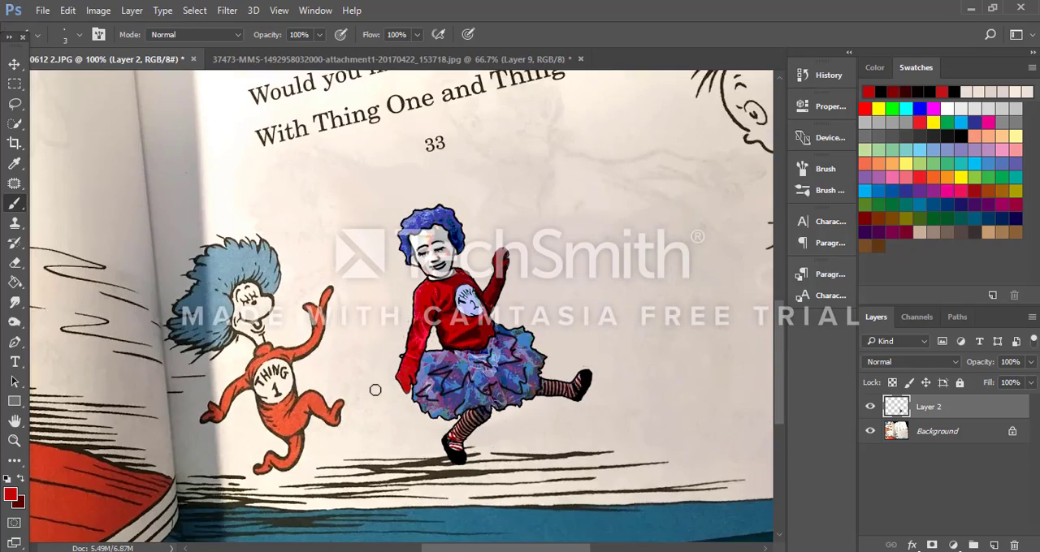
pyautogui.hotkey('ctrl', '+')
pyautogui.hotkey('ctrl', '+')
pyautogui.hotkey('ctrl', '+')
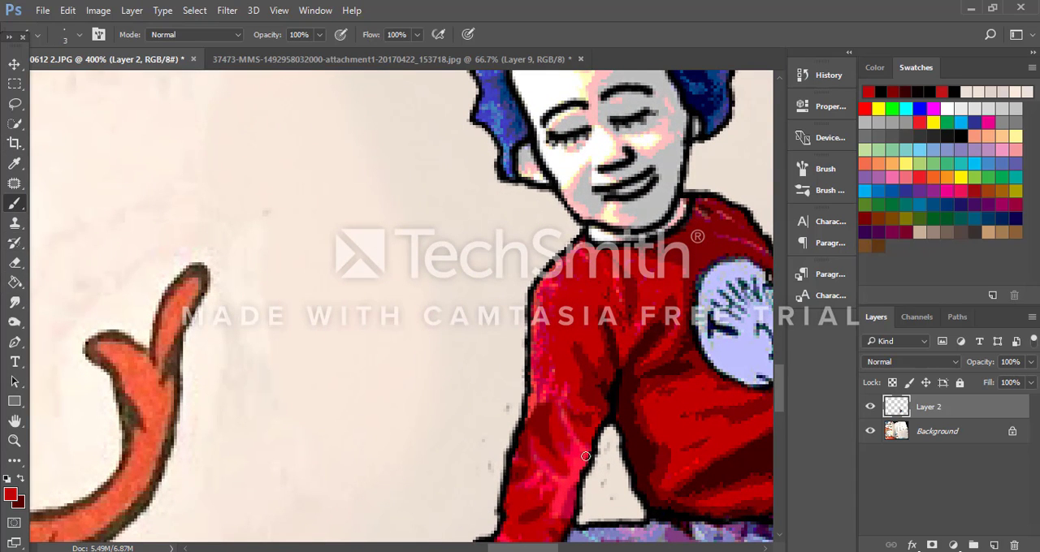
# Step: Sample the red of the lowered arm's upper sleeve and paint over its pink patches with a 9-pixel brush
pyautogui.click(557, 328)
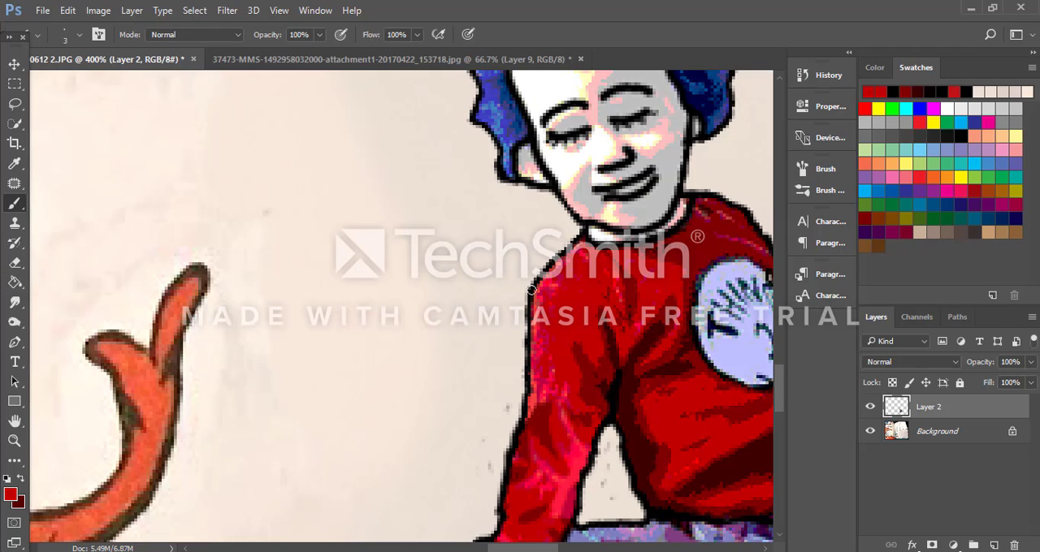
pyautogui.press(']')
pyautogui.press(']')
pyautogui.press(']')
pyautogui.press(']')
pyautogui.press(']')
pyautogui.press(']')
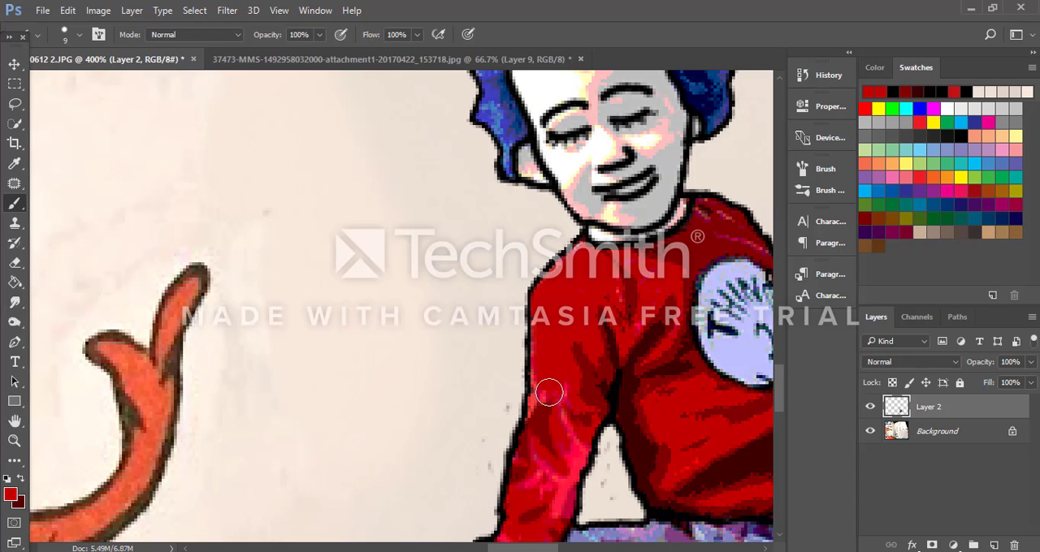
# Step: Sample a darker red from the shirt and shade the inner edge of the lowered arm's forearm with the 9-pixel brush
pyautogui.scroll(-4, 564, 441)
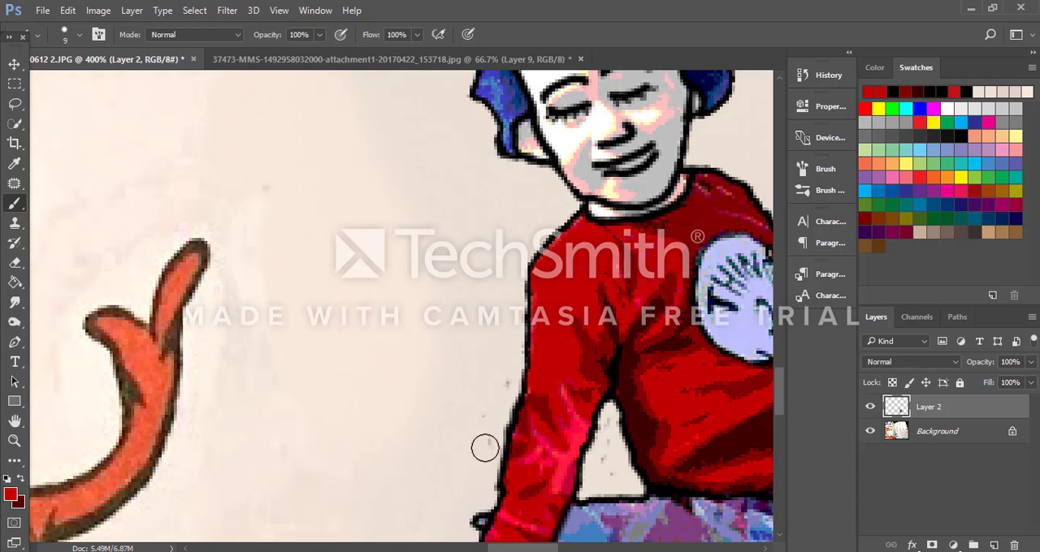
pyautogui.scroll(-1, 537, 411)
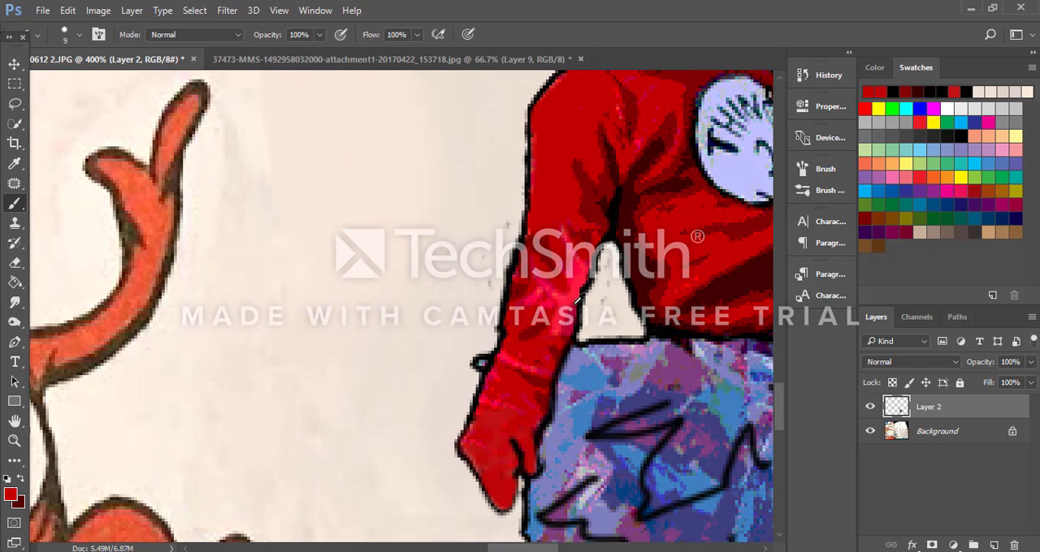
pyautogui.keyDown('alt'); pyautogui.click(664, 275); pyautogui.keyUp('alt')
pyautogui.moveTo(566, 247)
pyautogui.mouseDown()
pyautogui.moveTo(572, 270)
pyautogui.moveTo(555, 331)
pyautogui.mouseUp()
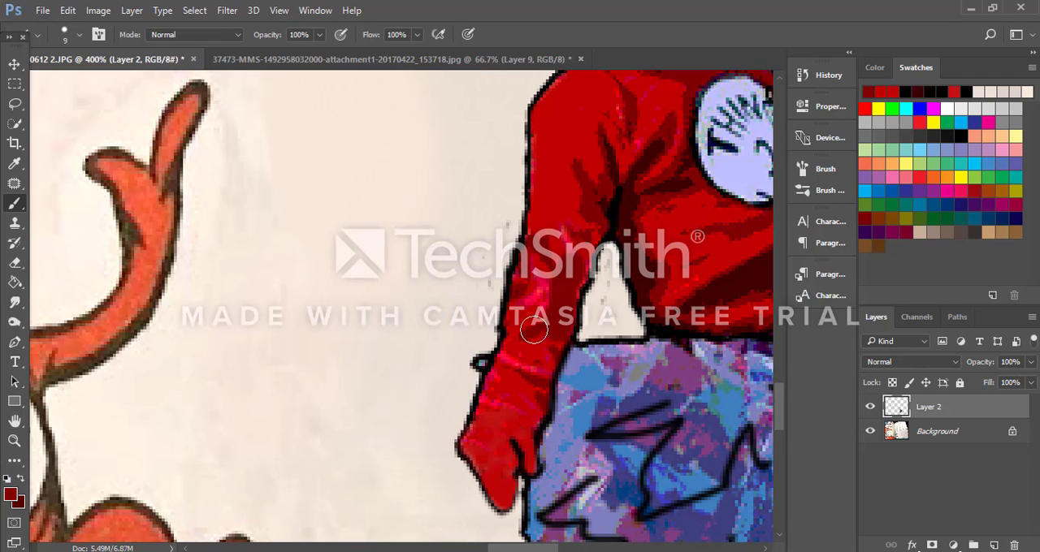
# Step: Sample the sleeve's bright red and cover the remaining pink streaks on the forearm, wrist and hand, reducing the brush to 6 pixels
pyautogui.keyDown('alt'); pyautogui.click(534, 305); pyautogui.keyUp('alt')
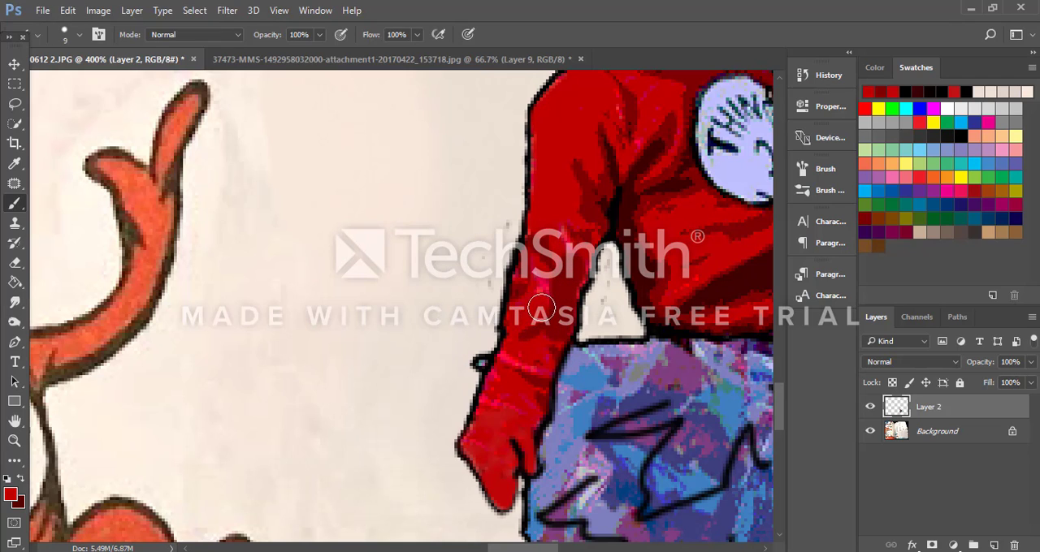
pyautogui.press('[')
pyautogui.press('[')
pyautogui.press('[')
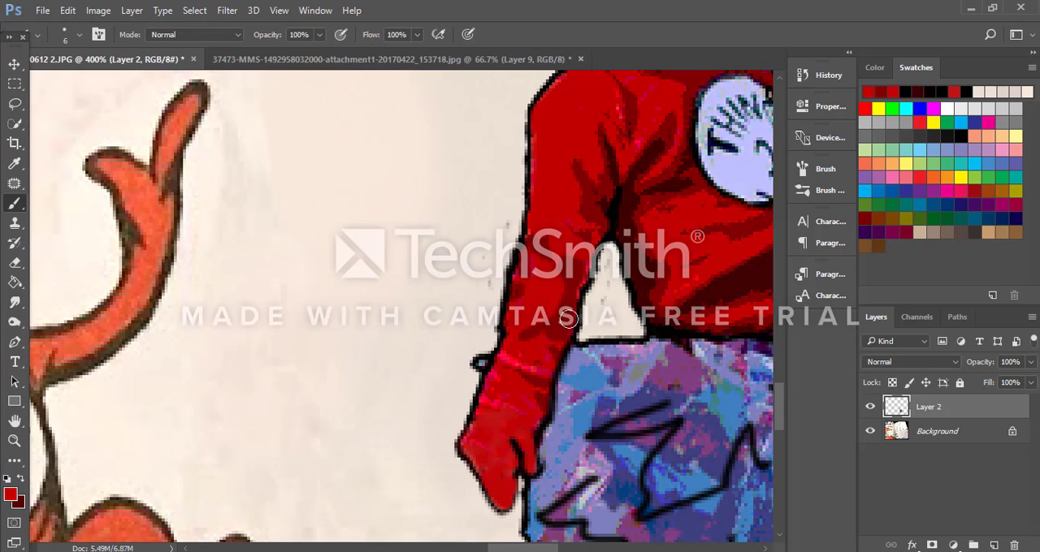
pyautogui.keyDown('alt'); pyautogui.click(527, 354); pyautogui.keyUp('alt')
pyautogui.moveTo(519, 355)
pyautogui.mouseDown()
pyautogui.moveTo(495, 396)
pyautogui.moveTo(491, 416)
pyautogui.moveTo(510, 421)
pyautogui.moveTo(515, 411)
pyautogui.moveTo(478, 432)
pyautogui.mouseUp()
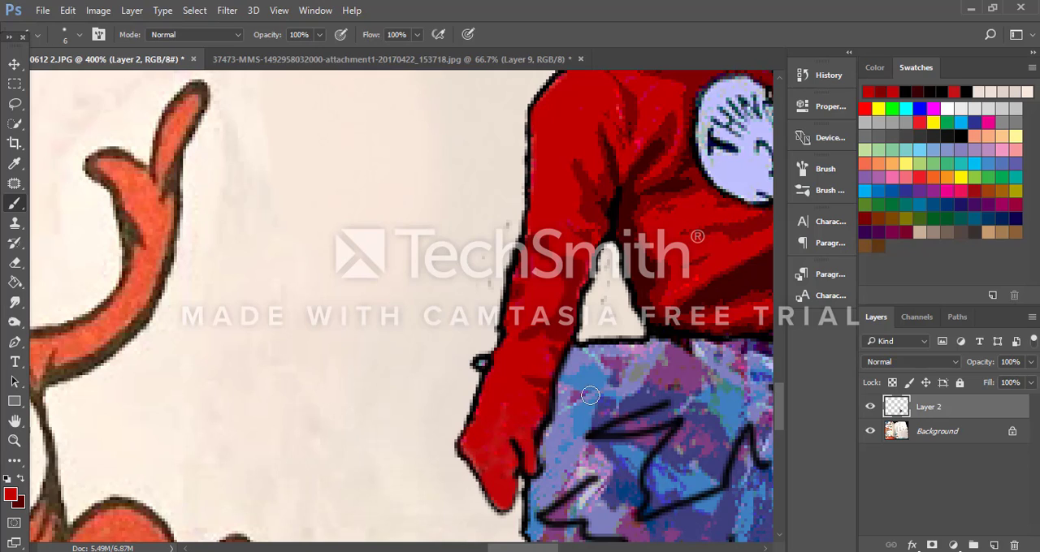
# Step: Sample lavender from the tutu and paint over the old outline between the lowered wrist and the tutu with the 6-pixel brush
pyautogui.keyDown('alt'); pyautogui.click(561, 429); pyautogui.keyUp('alt')
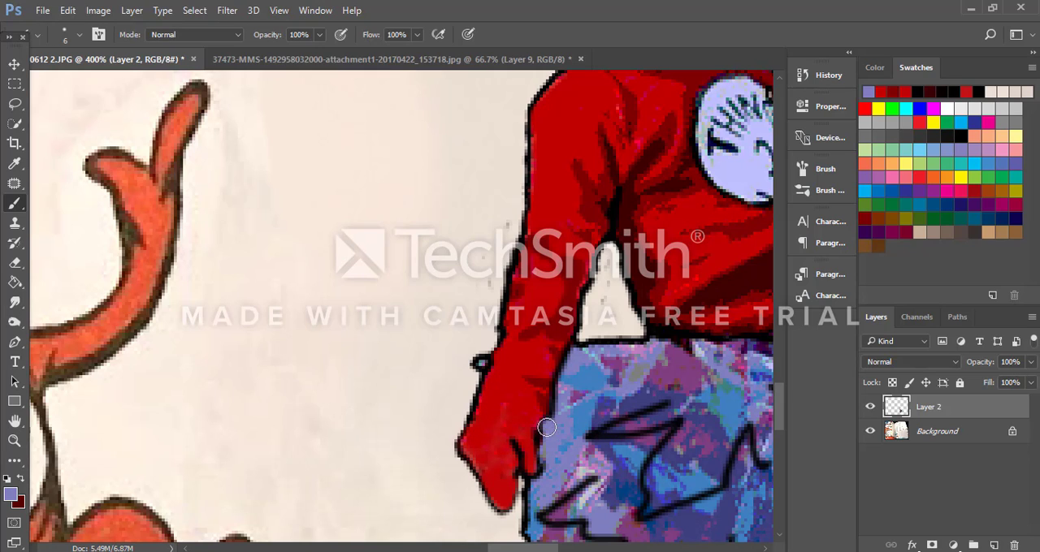
pyautogui.moveTo(542, 407)
pyautogui.mouseDown()
pyautogui.moveTo(563, 386)
pyautogui.moveTo(548, 434)
pyautogui.mouseUp()
pyautogui.moveTo(554, 395); pyautogui.dragTo(579, 356)
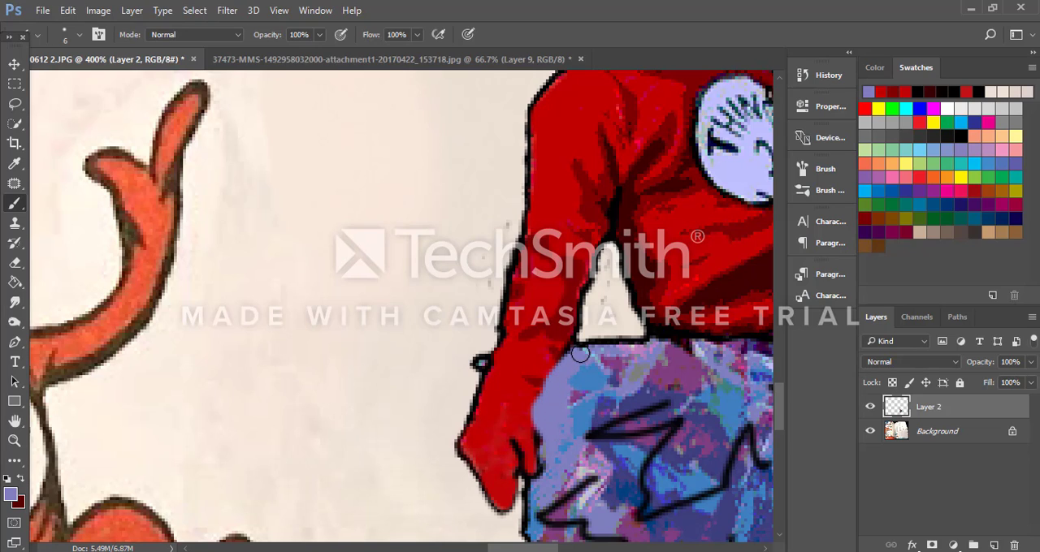
# Step: Set the foreground color to near-black (060101) and redraw the lowered hand's outline along the tutu with a 2-pixel brush
pyautogui.click(11, 494)
pyautogui.write('000000')
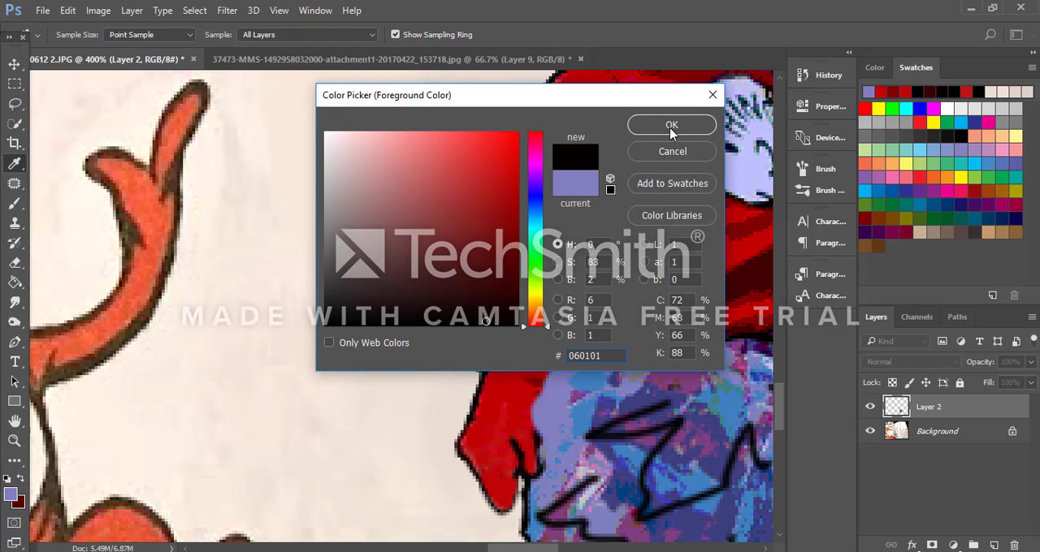
pyautogui.click(671, 125)
pyautogui.press('[')
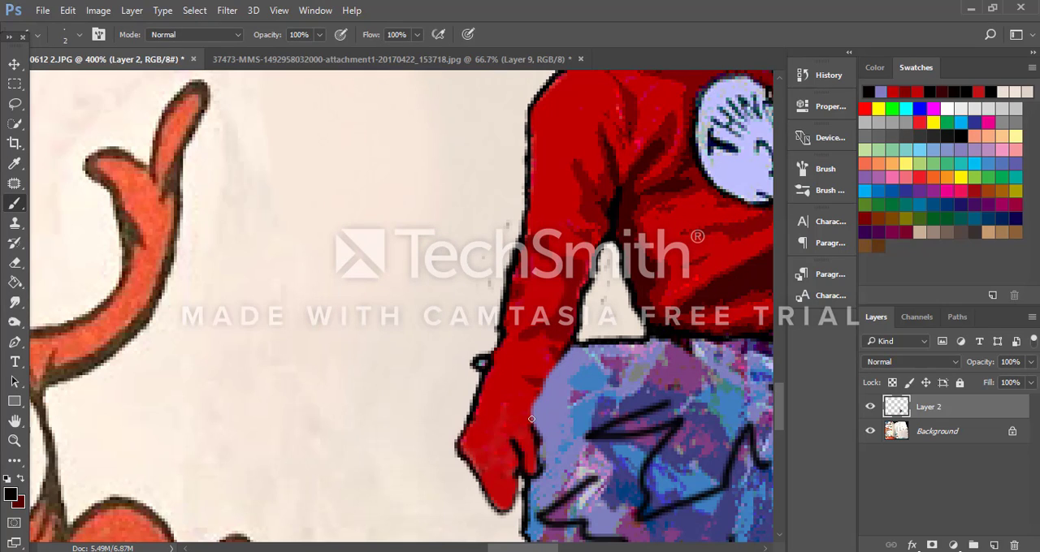
pyautogui.moveTo(544, 388)
pyautogui.mouseDown()
pyautogui.moveTo(565, 357)
pyautogui.moveTo(533, 408)
pyautogui.mouseUp()
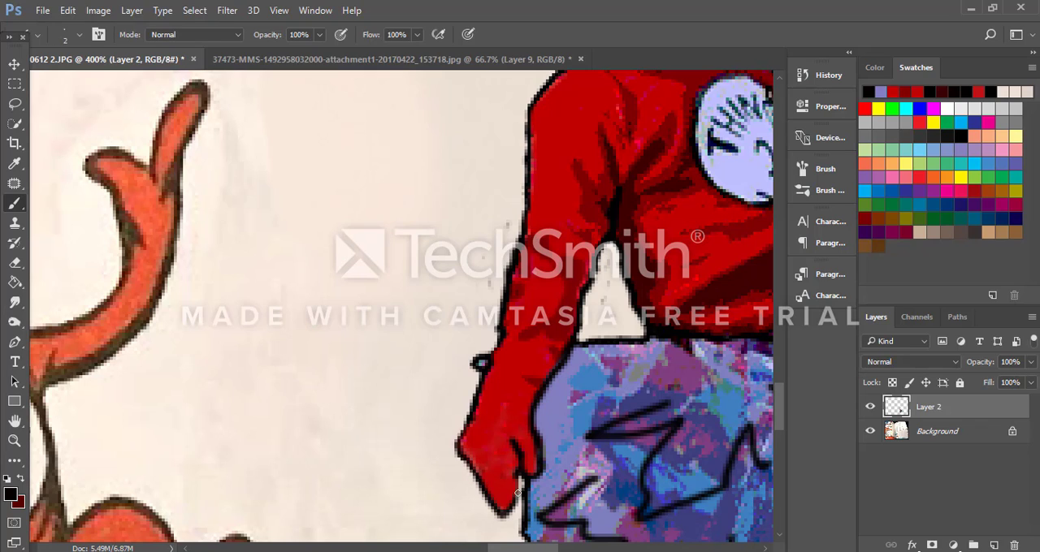
# Step: Examine the repainted figure's hands, face, shirt and tutu close up and against the whole book page
pyautogui.scroll(2, 539, 471)
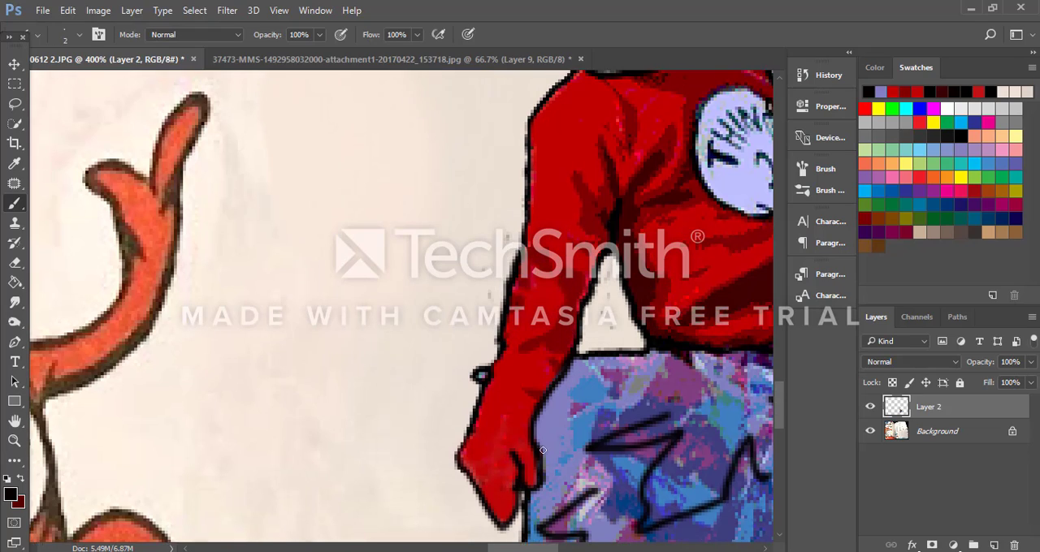
pyautogui.scroll(-2, 490, 445)
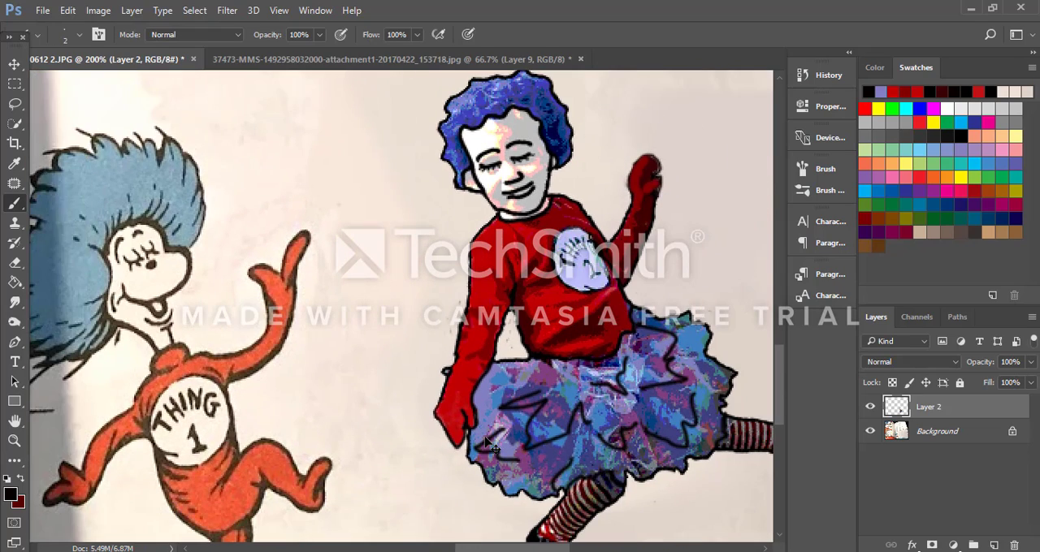
pyautogui.scroll(-2, 489, 446)
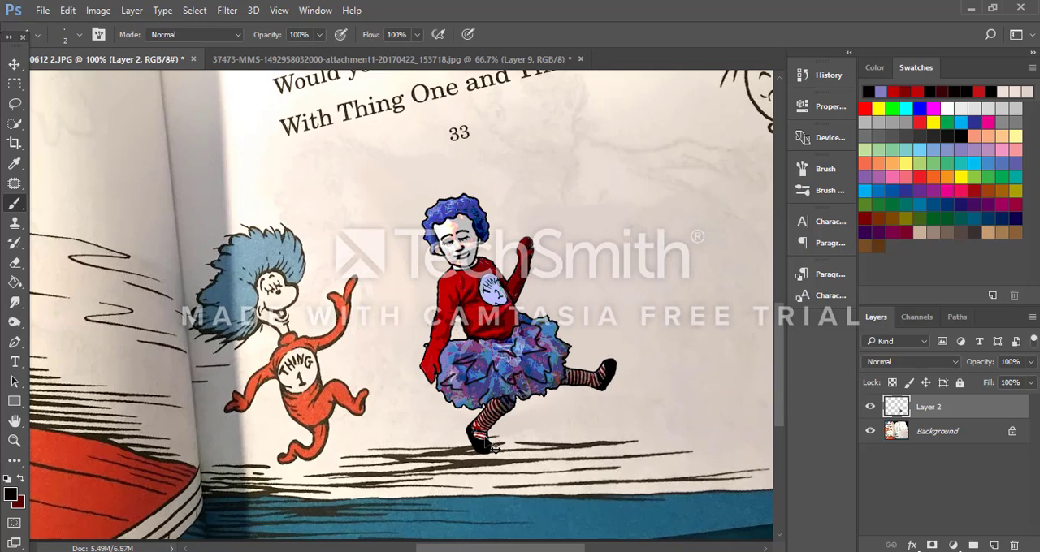
pyautogui.hotkey('ctrl', '+')
pyautogui.hotkey('ctrl', '+')
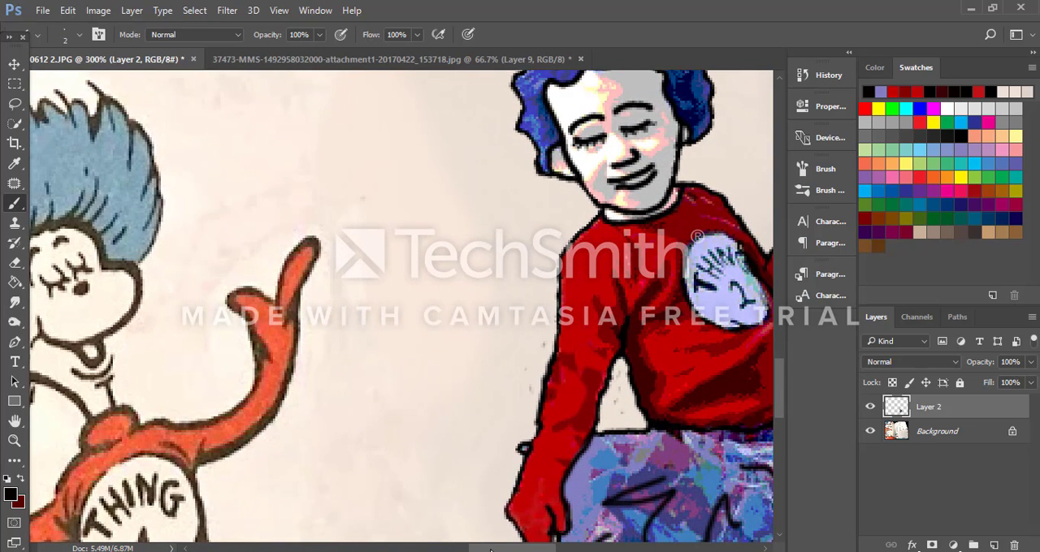
pyautogui.moveTo(491, 551); pyautogui.dragTo(513, 551)
pyautogui.scroll(4, 370, 478)
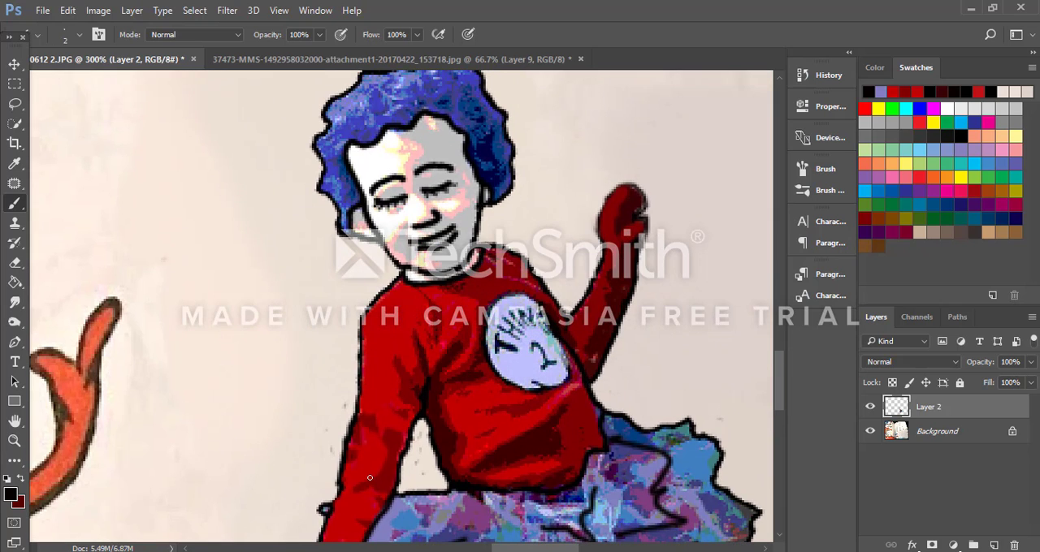
pyautogui.hotkey('ctrl', '+')
pyautogui.hotkey('ctrl', '+')
pyautogui.scroll(5, 381, 410)
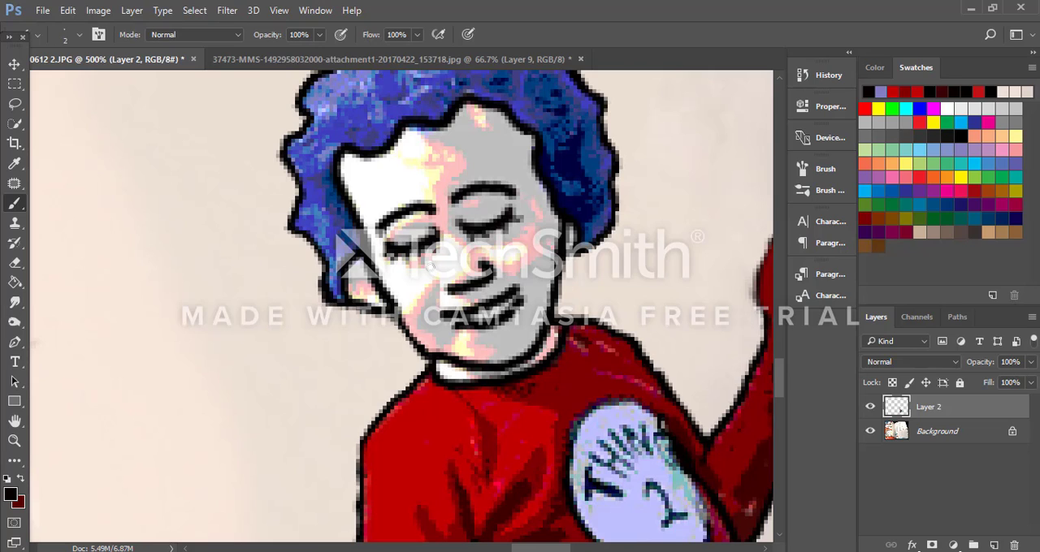
pyautogui.scroll(2, 431, 268)
pyautogui.scroll(-6, 429, 268)
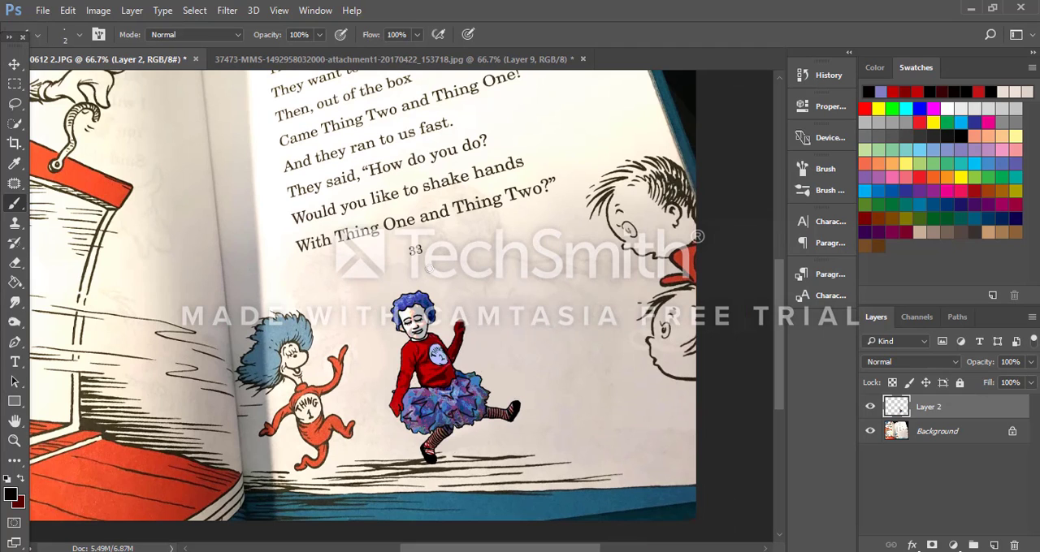
pyautogui.scroll(3, 431, 268)
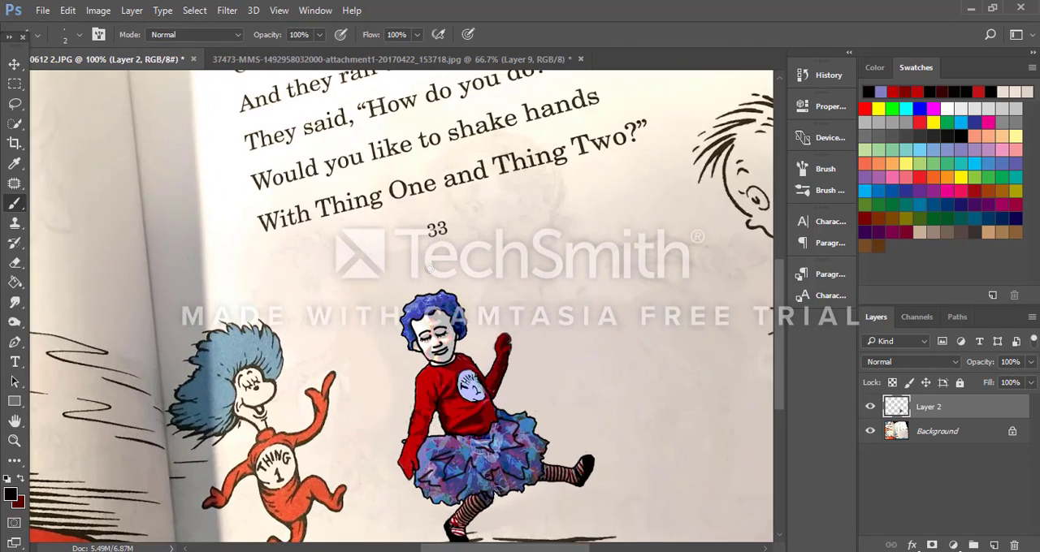
pyautogui.scroll(2, 429, 269)
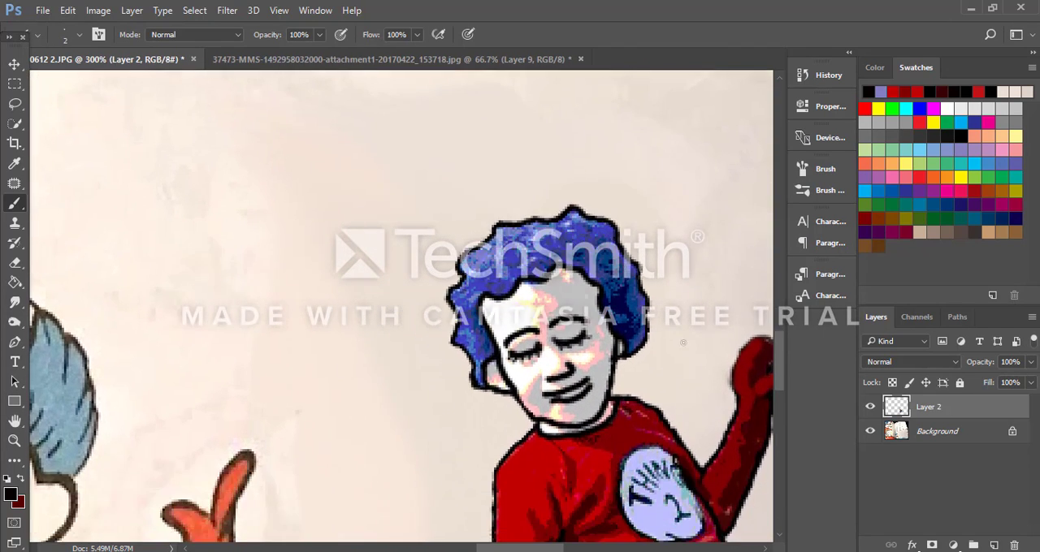
pyautogui.scroll(-2, 233, 419)
pyautogui.scroll(-5, 233, 419)
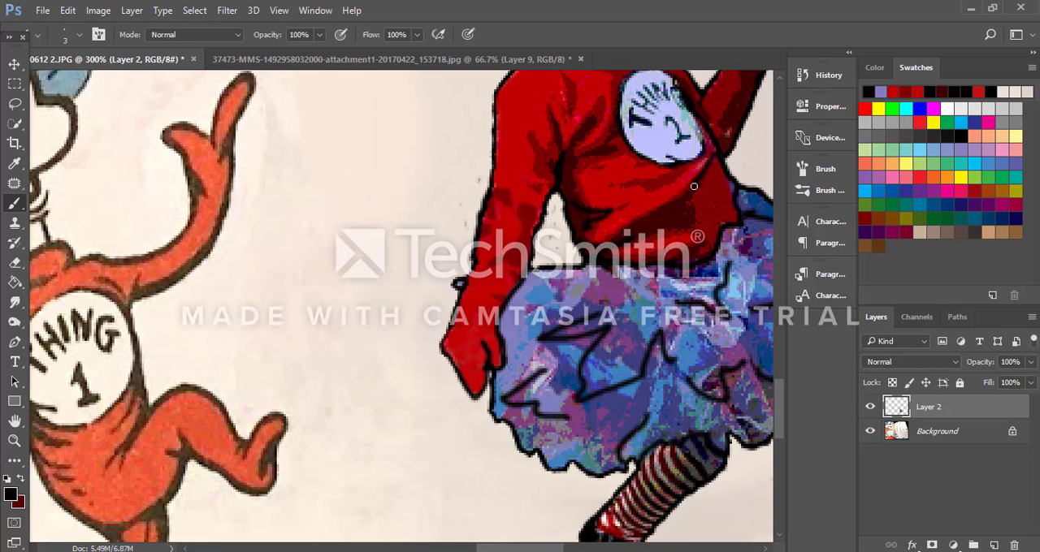
# Step: Examine the repainted lowered arm, shirt and face close up for remaining flaws in the fill and outlines
pyautogui.scroll(3, 714, 215)
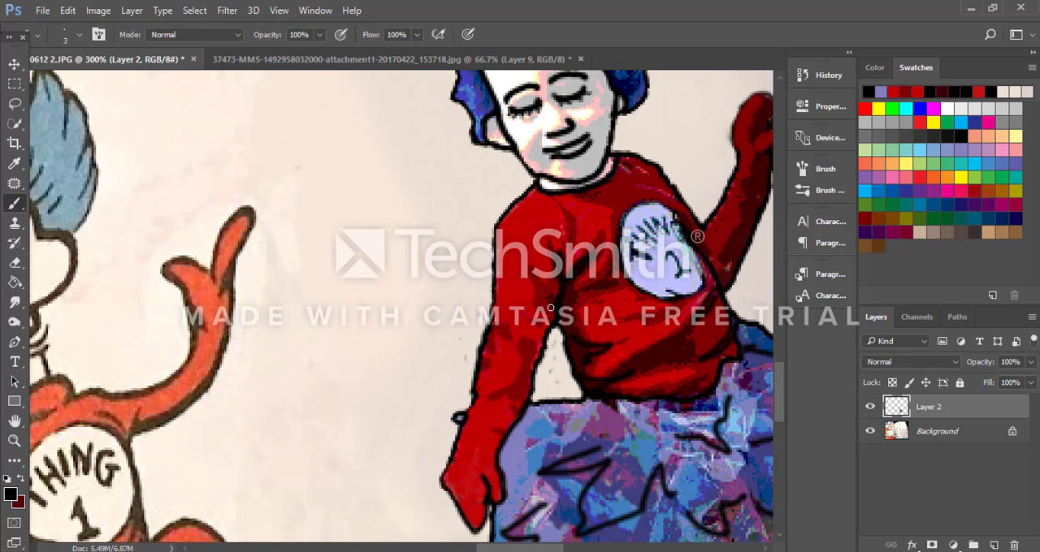
pyautogui.moveTo(551, 307); pyautogui.dragTo(542, 287)
pyautogui.scroll(1, 626, 321)
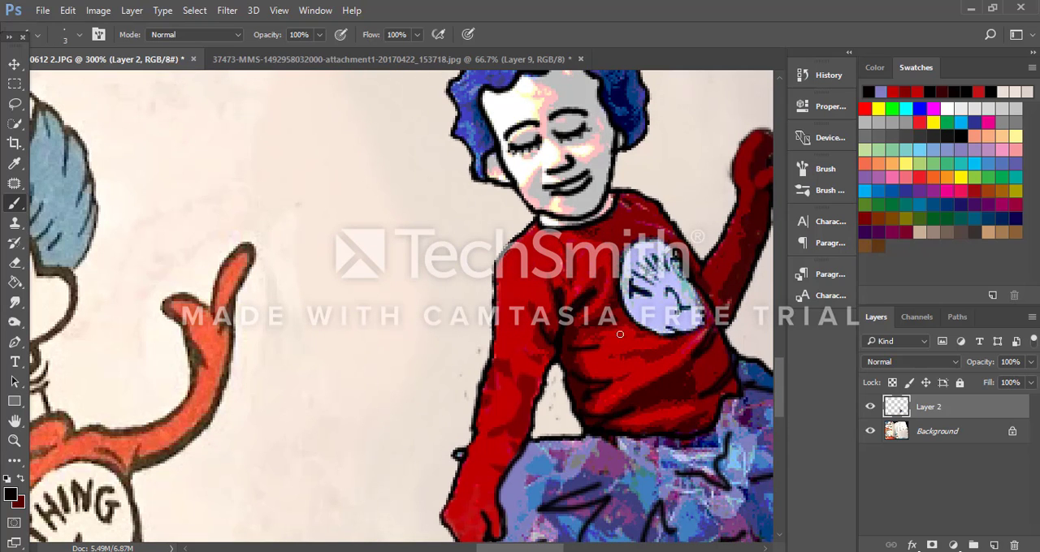
pyautogui.scroll(1, 691, 328)
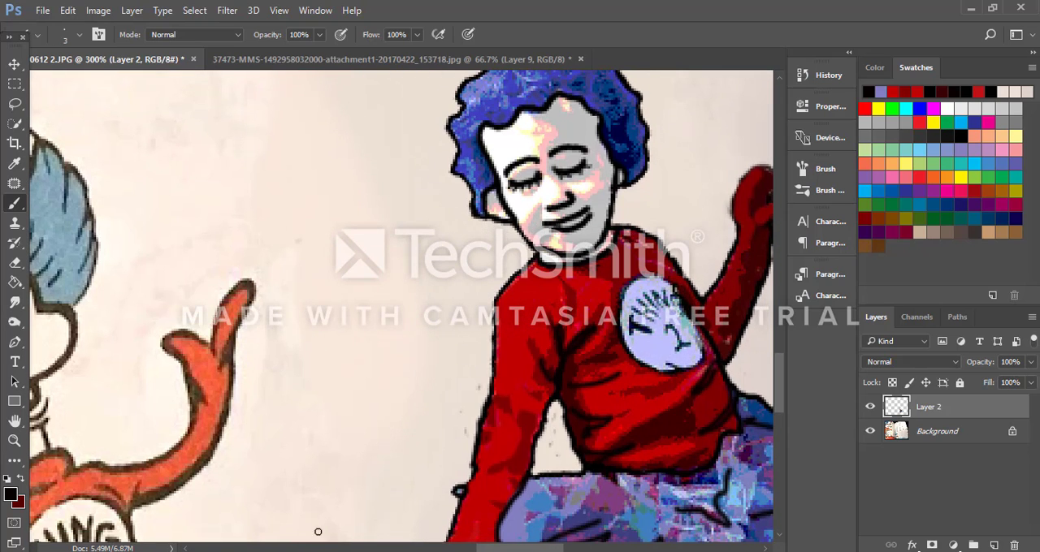
pyautogui.moveTo(502, 548)
pyautogui.mouseDown()
pyautogui.moveTo(485, 548)
pyautogui.moveTo(510, 548)
pyautogui.mouseUp()
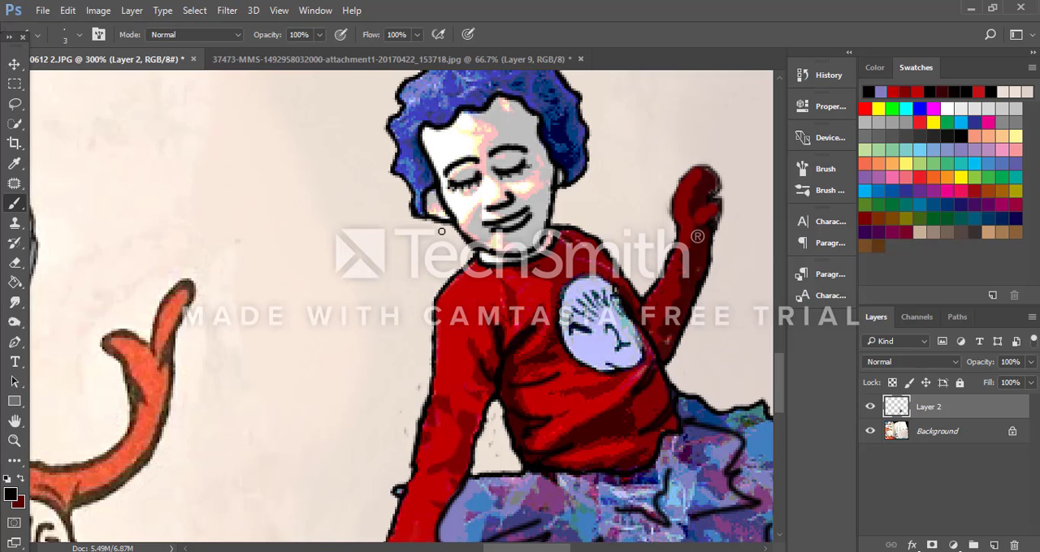
pyautogui.hotkey('ctrl', '+')
pyautogui.hotkey('ctrl', '+')
pyautogui.scroll(-2, 480, 232)
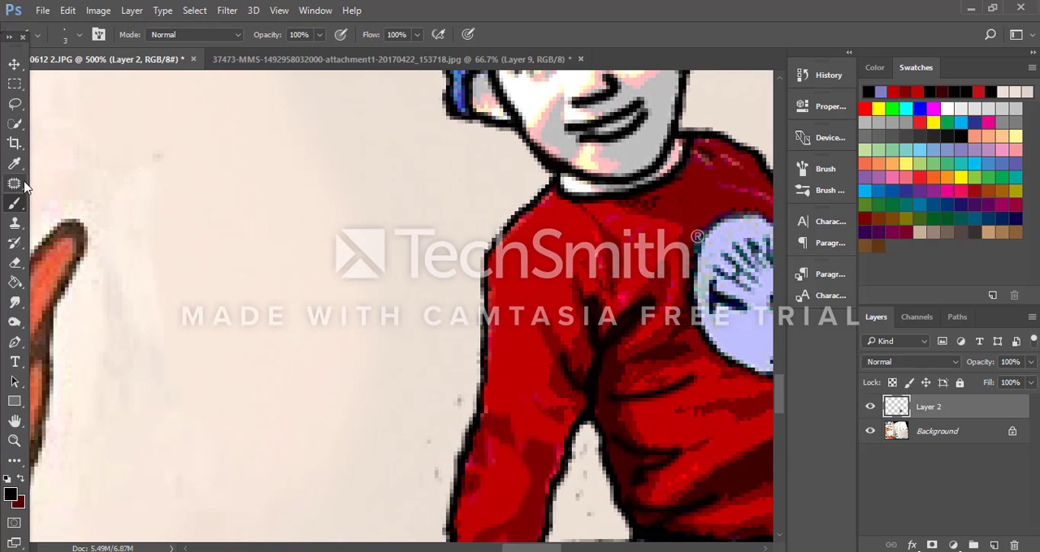
# Step: Switch to the Eraser and reduce its size to 8 pixels
pyautogui.click(15, 262)
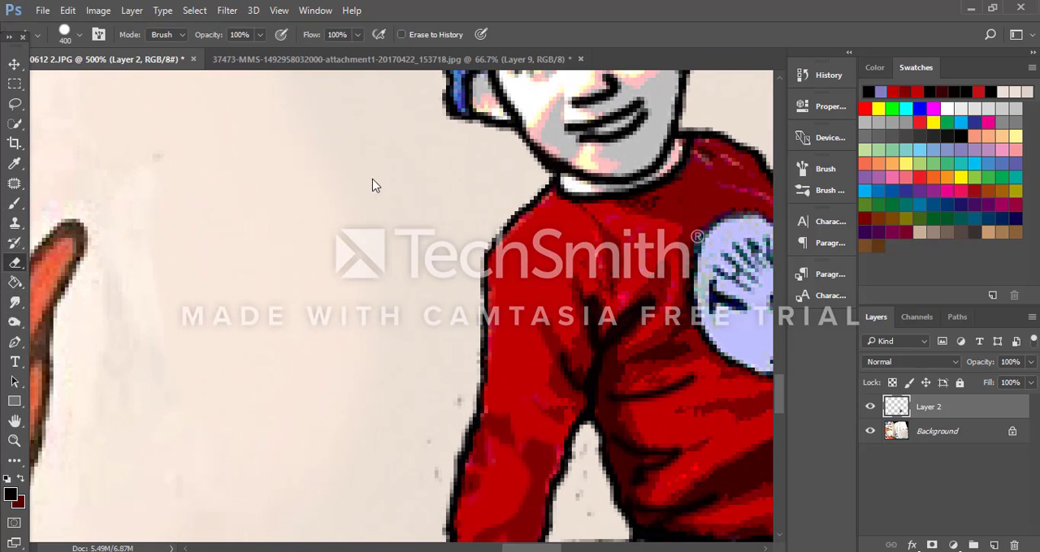
pyautogui.press('[')
pyautogui.press('[')
pyautogui.press('[')
pyautogui.press('[')
pyautogui.press('[')
pyautogui.press('[')
pyautogui.press('[')
pyautogui.press('[')
pyautogui.press('[')
pyautogui.press('[')
pyautogui.press('[')
pyautogui.press('[')
pyautogui.press('[')
pyautogui.press('[')
pyautogui.press('[')
pyautogui.press('[')
pyautogui.press('[')
pyautogui.press('[')
pyautogui.press('[')
pyautogui.press('[')
pyautogui.press('[')
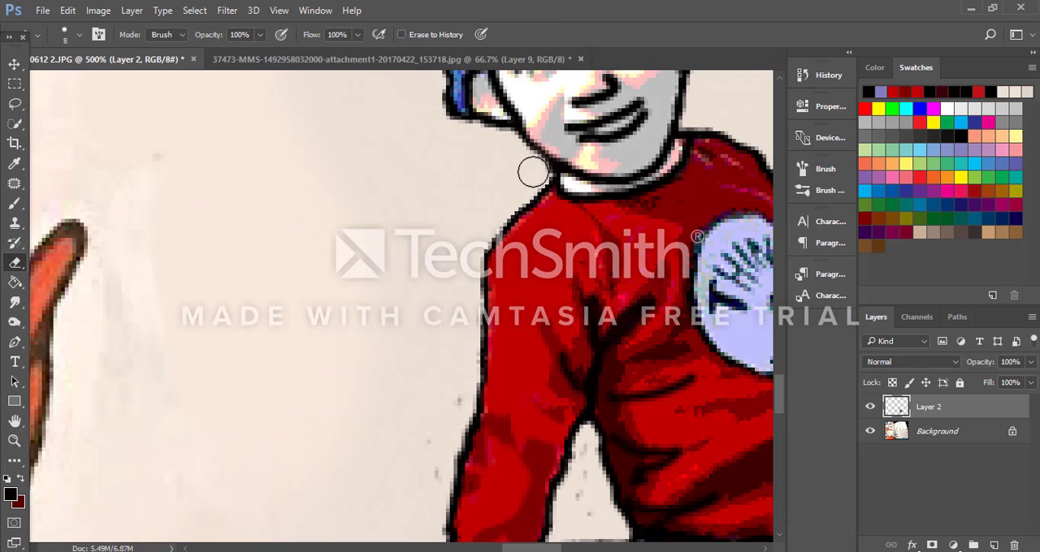
# Step: Examine the figure's face, hair, collar and raised arm at different magnifications
pyautogui.scroll(5, 443, 155)
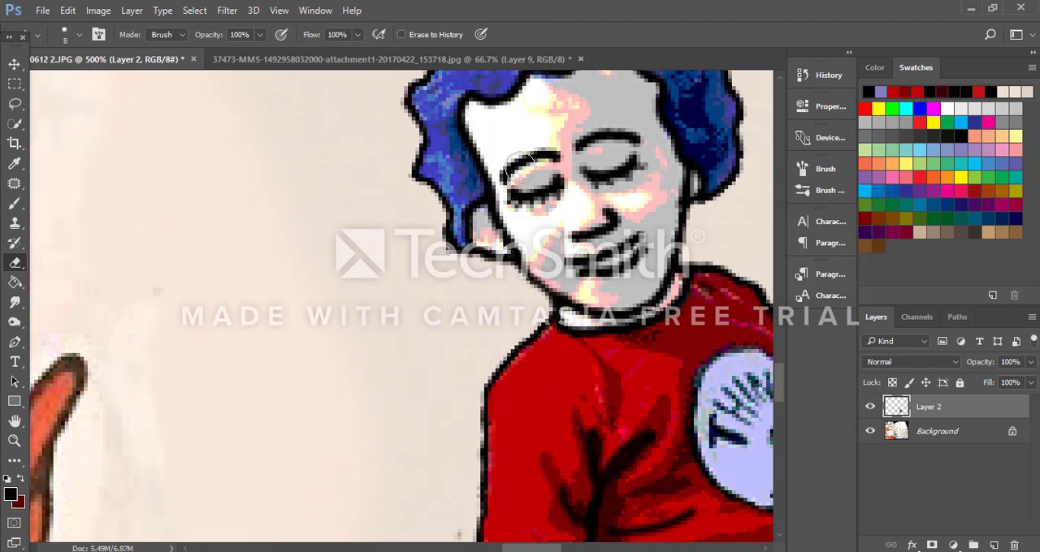
pyautogui.hotkey('ctrl', '-')
pyautogui.hotkey('ctrl', '-')
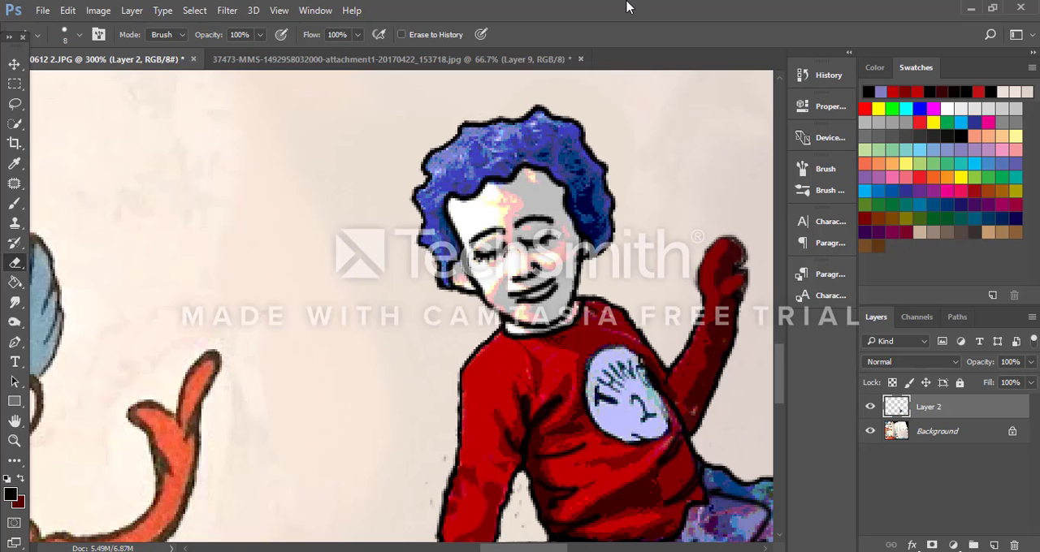
pyautogui.hotkey('ctrl', '+')
pyautogui.hotkey('ctrl', '+')
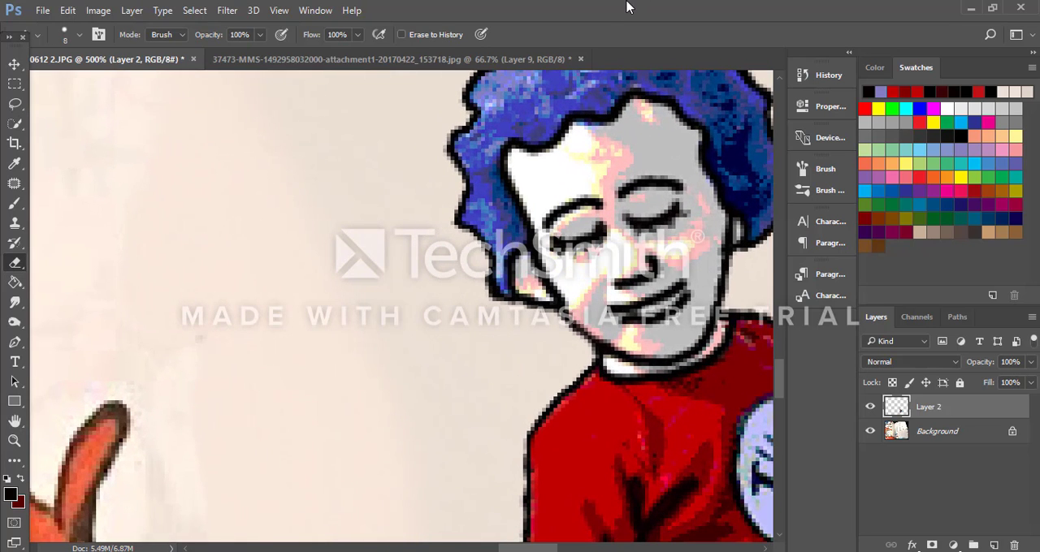
pyautogui.moveTo(507, 548); pyautogui.dragTo(560, 548)
pyautogui.hotkey('ctrl', '+')
pyautogui.hotkey('ctrl', '-')
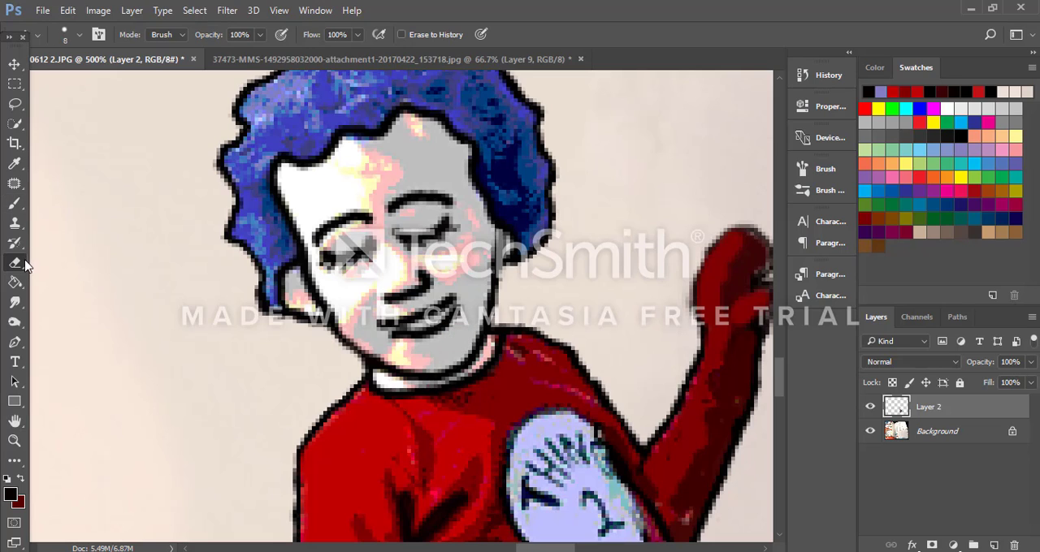
# Step: Return to the Brush, sample the light gray of the face as foreground color and reduce the brush to 2 pixels
pyautogui.click(14, 203)
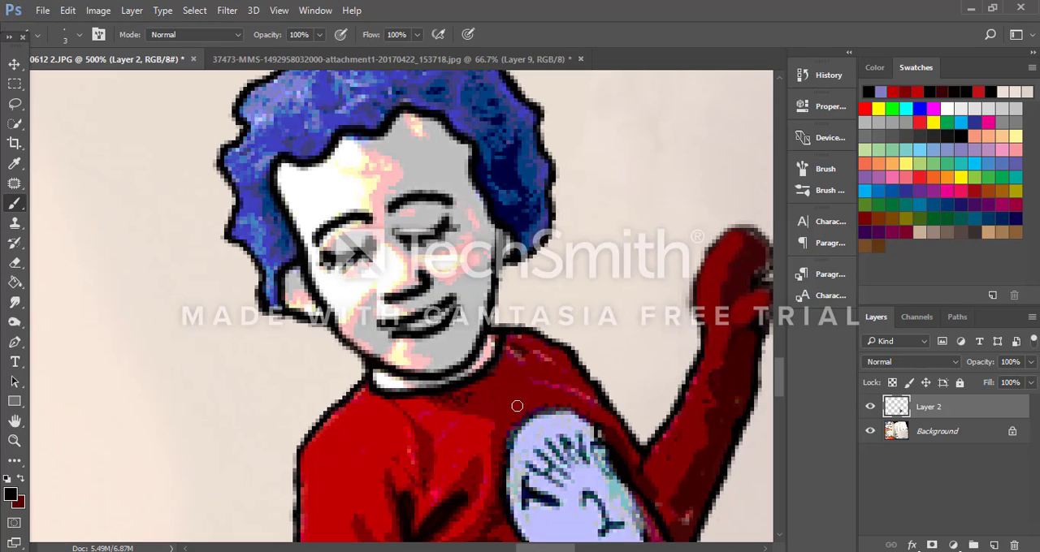
pyautogui.keyDown('alt'); pyautogui.click(460, 333); pyautogui.keyUp('alt')
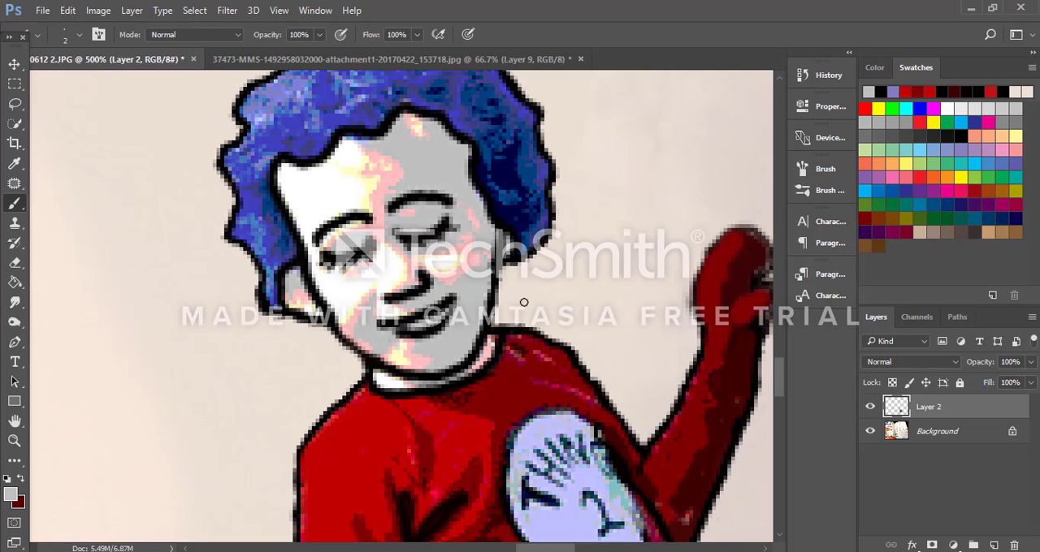
pyautogui.hotkey('ctrl', '-')
pyautogui.hotkey('ctrl', '-')
pyautogui.hotkey('ctrl', '-')
pyautogui.hotkey('ctrl', '-')
pyautogui.hotkey('ctrl', '-')
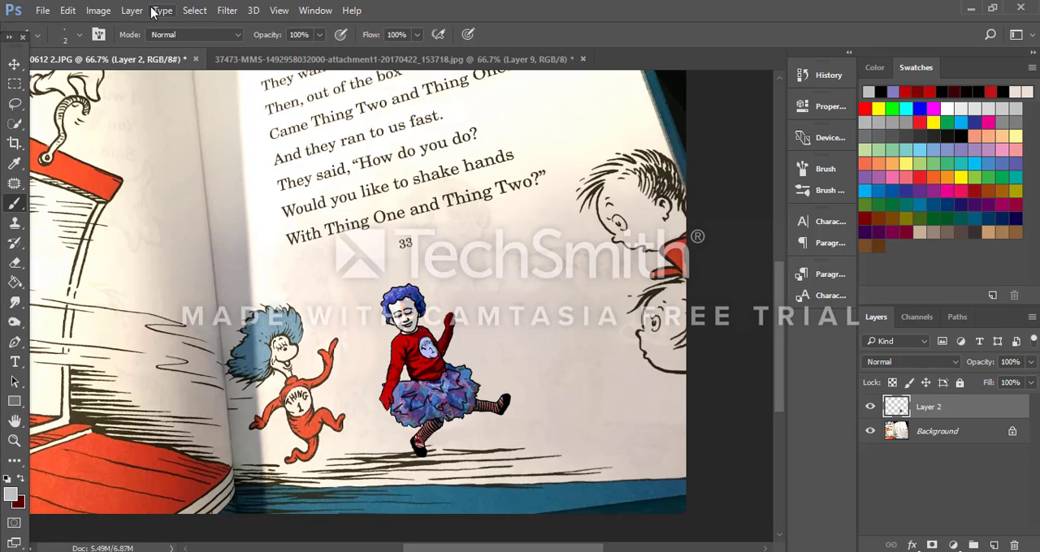
# Step: Add a Hue/Saturation adjustment layer above Layer 2 with the default name, Normal mode and 100% opacity
pyautogui.click(112, 13)
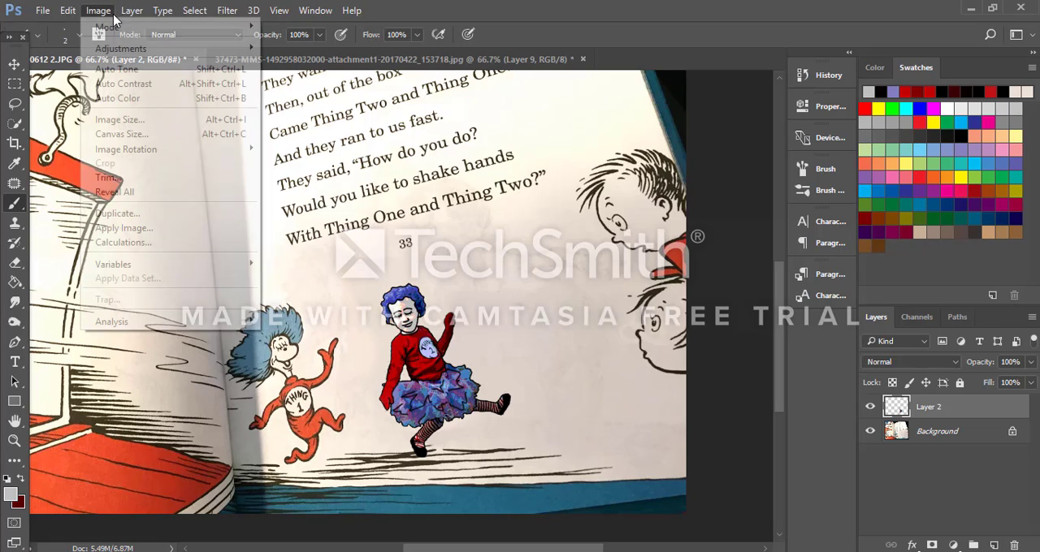
pyautogui.moveTo(126, 12)
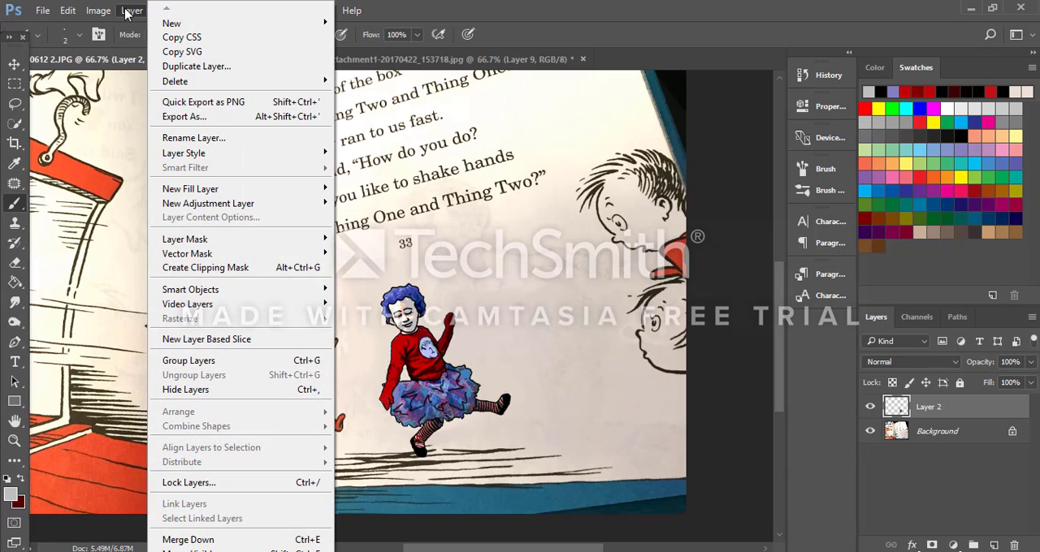
pyautogui.moveTo(242, 209)
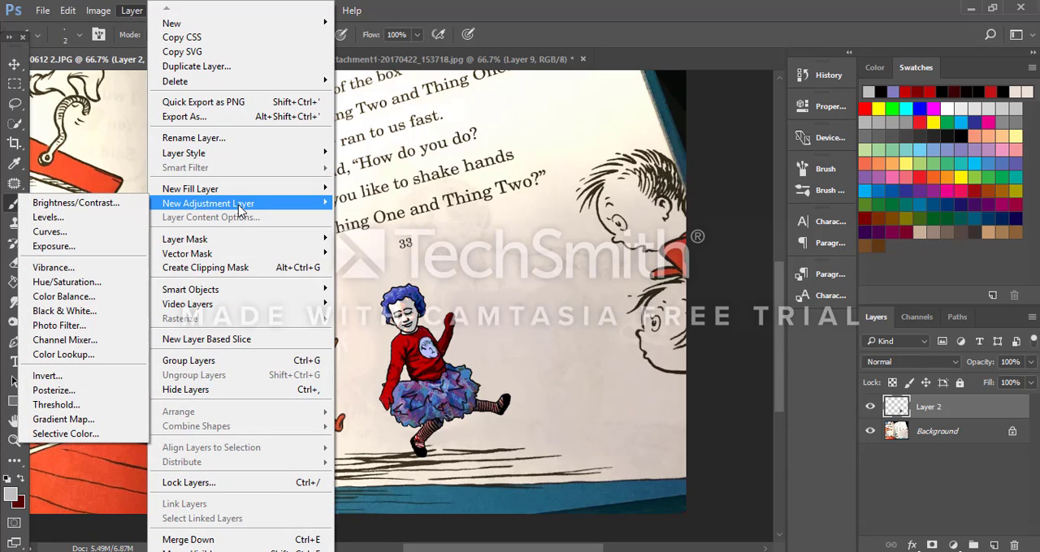
pyautogui.click(66, 281)
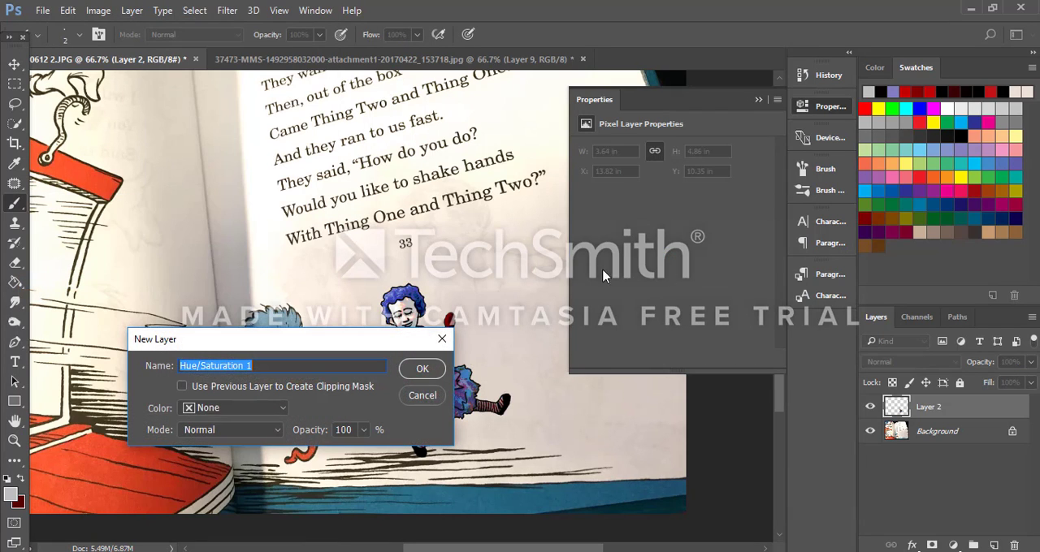
pyautogui.moveTo(306, 341); pyautogui.dragTo(245, 147)
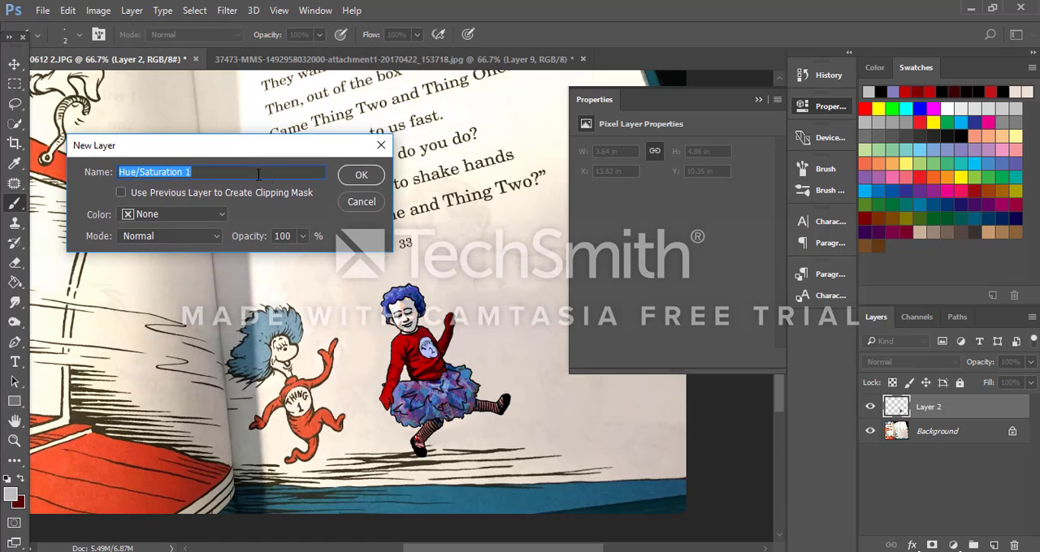
pyautogui.click(361, 175)
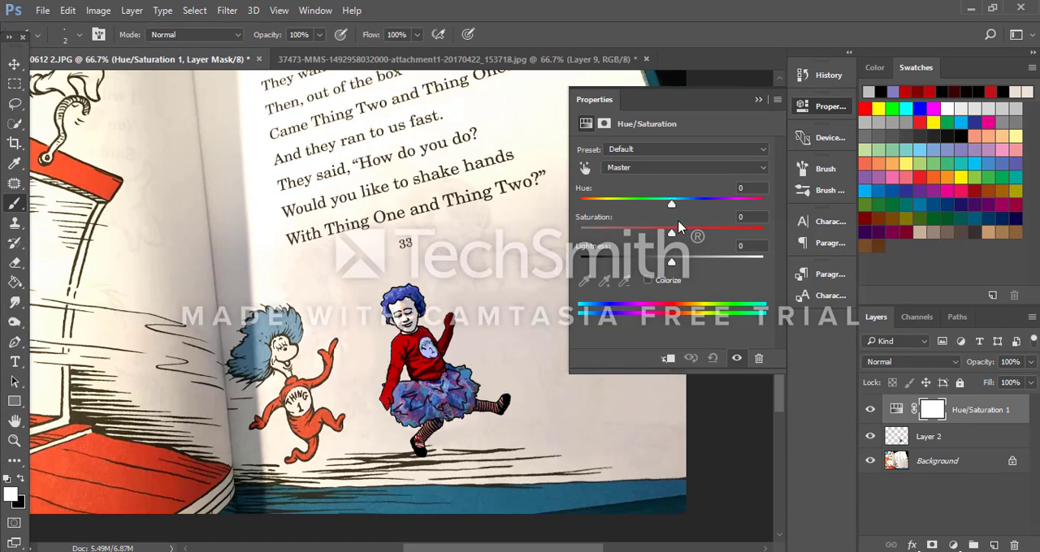
# Step: Try lightness +5 and hue +30 on the Hue/Saturation adjustment, and delete that adjustment layer
pyautogui.moveTo(673, 262); pyautogui.dragTo(677, 265)
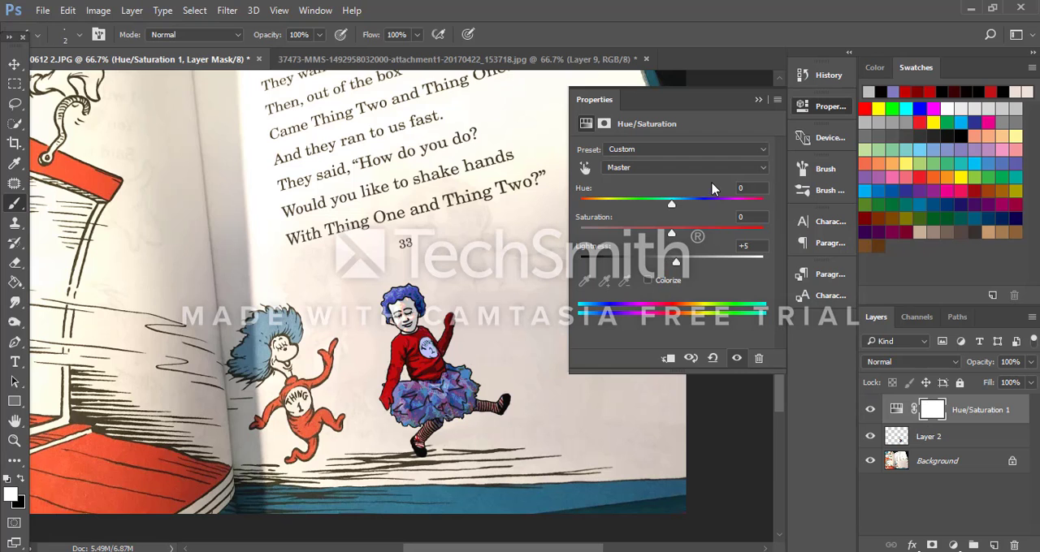
pyautogui.moveTo(671, 203); pyautogui.dragTo(699, 203)
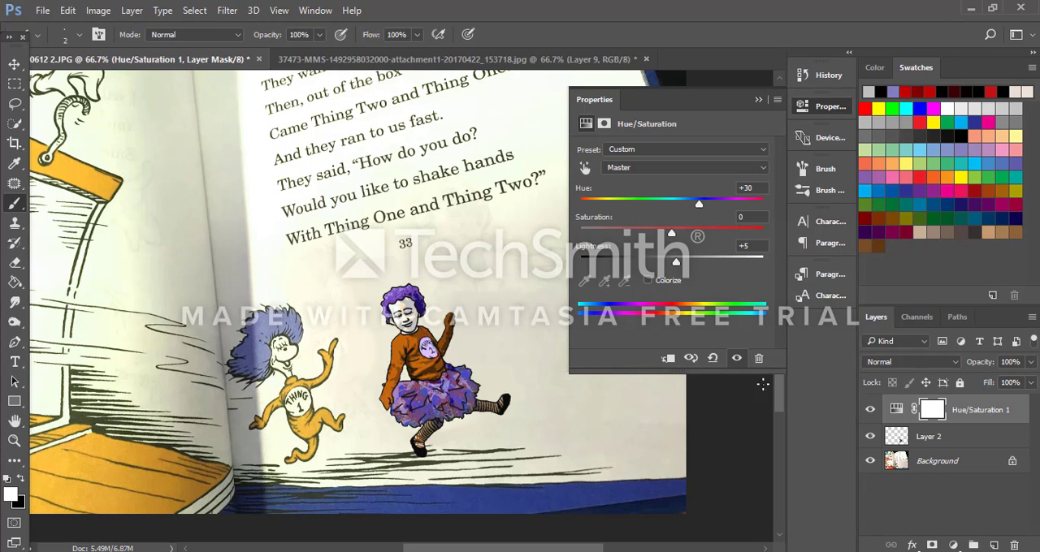
pyautogui.click(758, 358)
pyautogui.click(471, 230)
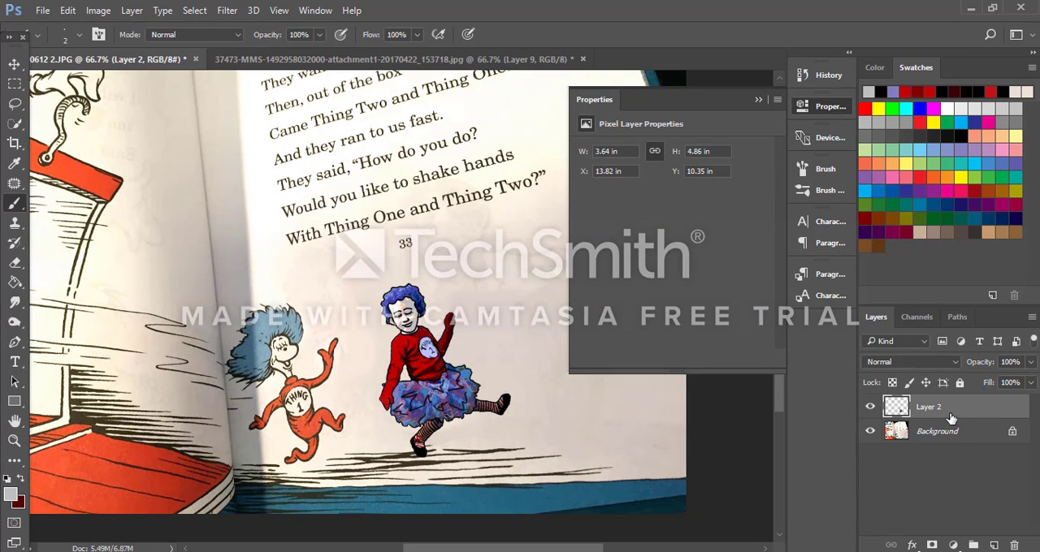
# Step: Try a Color Balance adjustment layer above Layer 2 with the midtones shifted toward yellow, and delete the layer
pyautogui.click(130, 13)
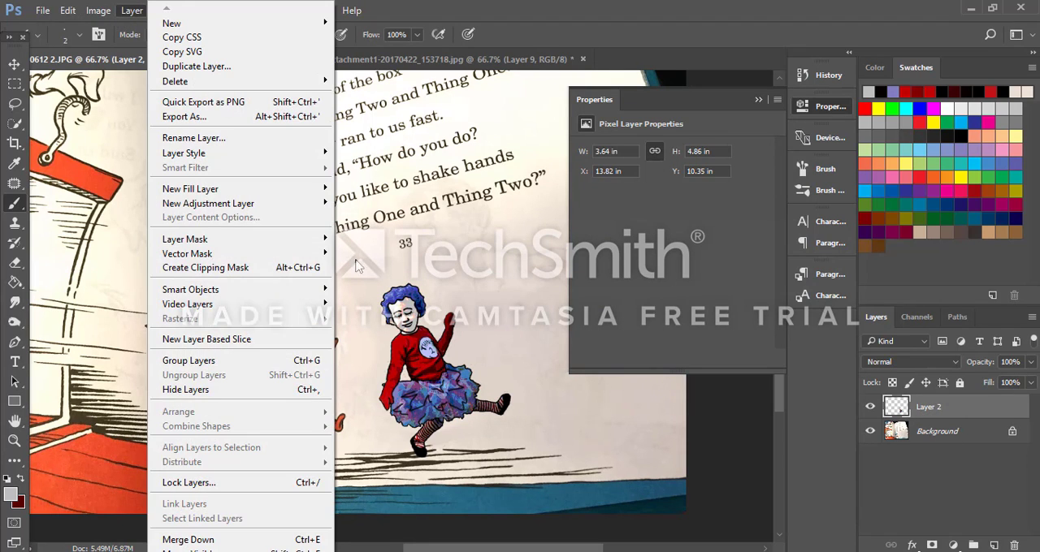
pyautogui.moveTo(260, 204)
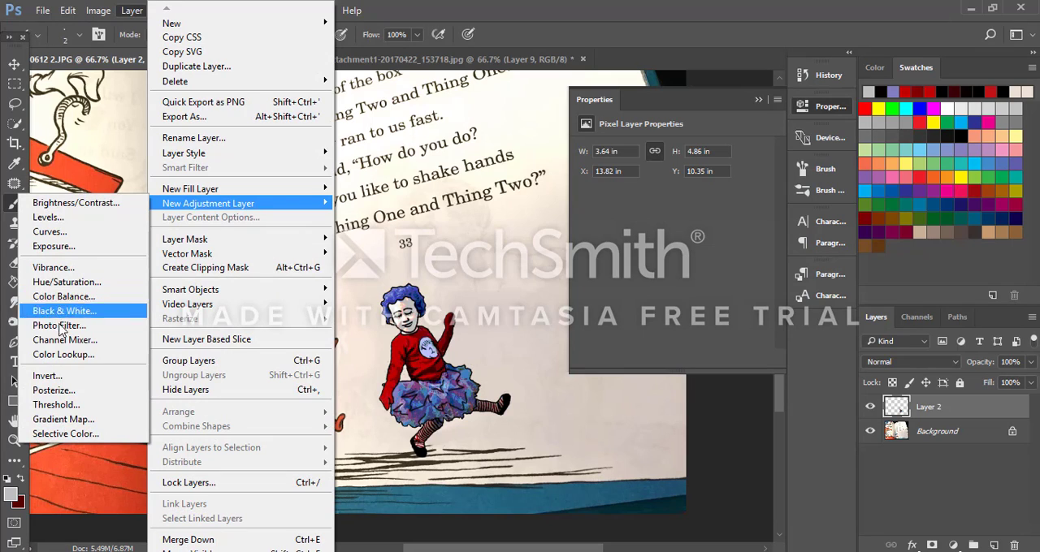
pyautogui.click(97, 297)
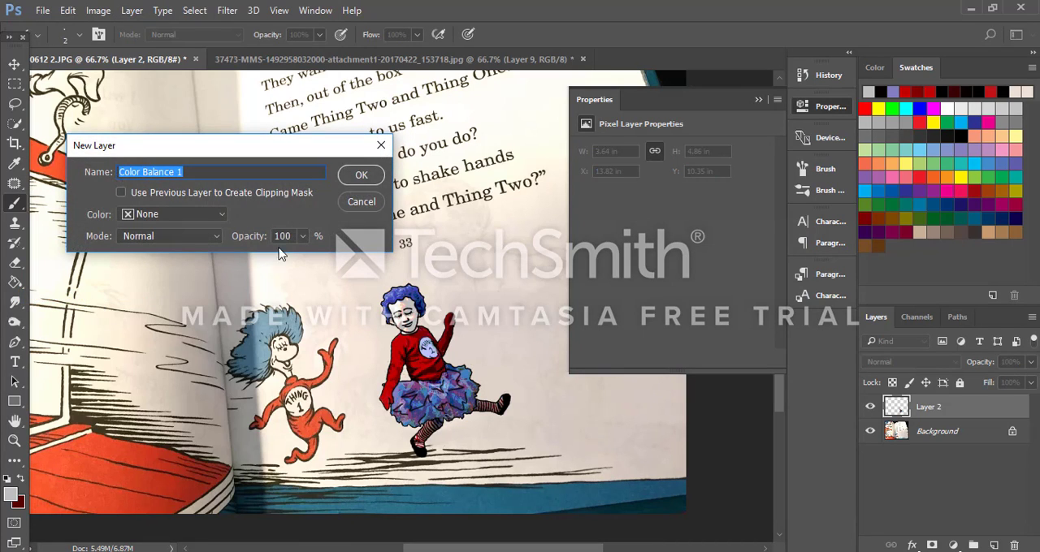
pyautogui.click(358, 175)
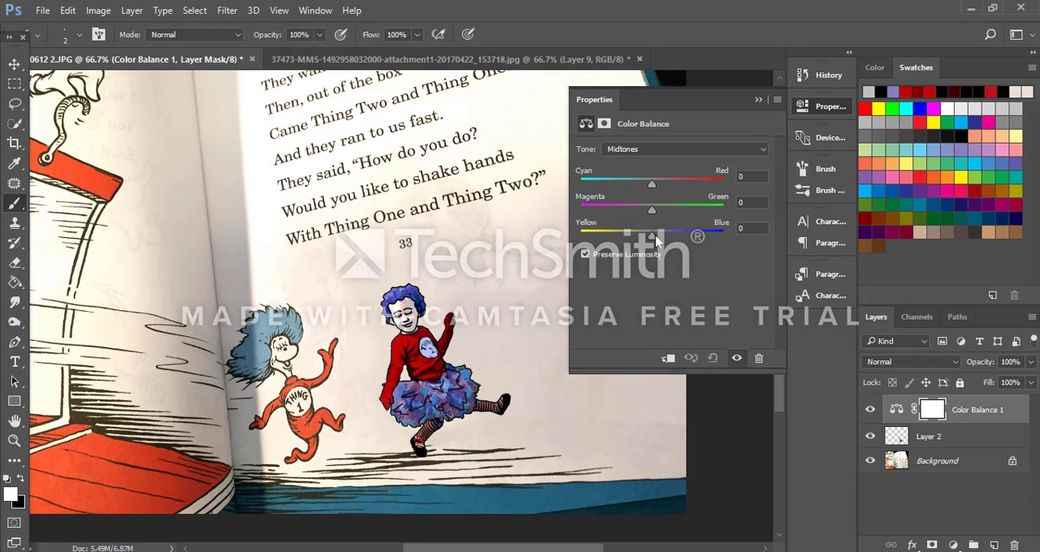
pyautogui.moveTo(654, 239)
pyautogui.mouseDown()
pyautogui.moveTo(613, 239)
pyautogui.moveTo(640, 239)
pyautogui.mouseUp()
pyautogui.moveTo(987, 410); pyautogui.dragTo(1012, 544)
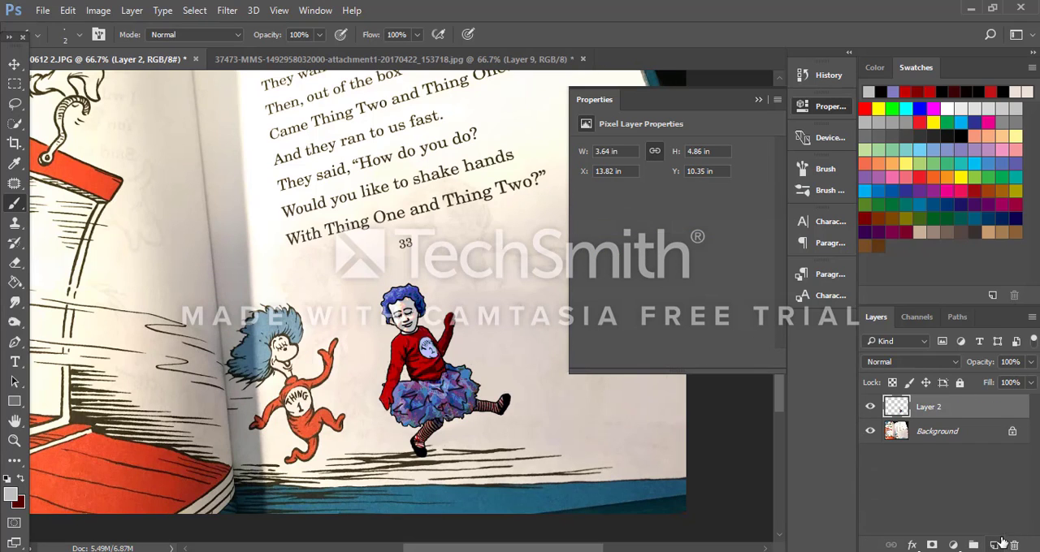
# Step: Open Layer 2 in Select and Mask and brush a quick selection over the figure's head, shirt, tutu and leg
pyautogui.click(782, 99)
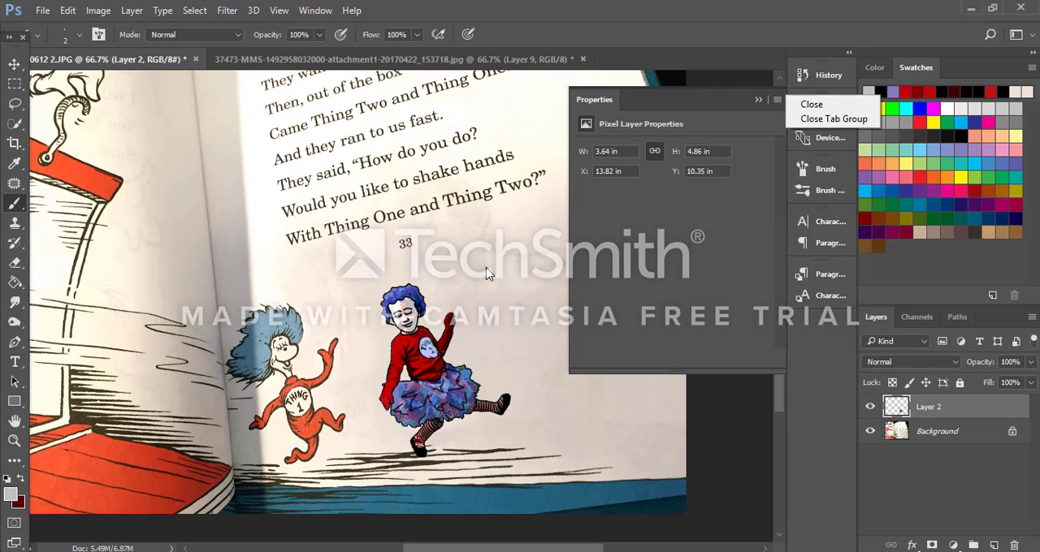
pyautogui.click(195, 9)
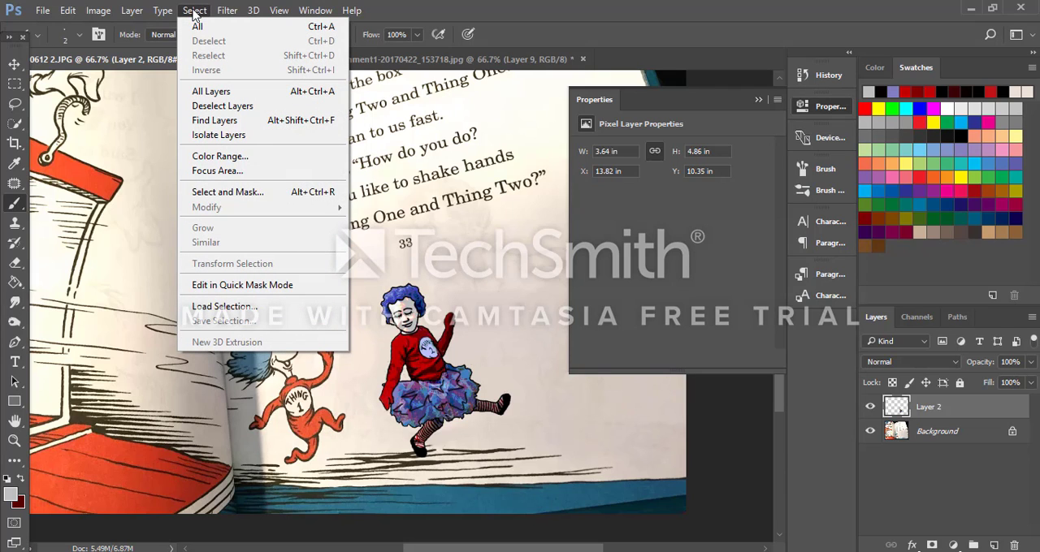
pyautogui.click(273, 194)
pyautogui.click(442, 334)
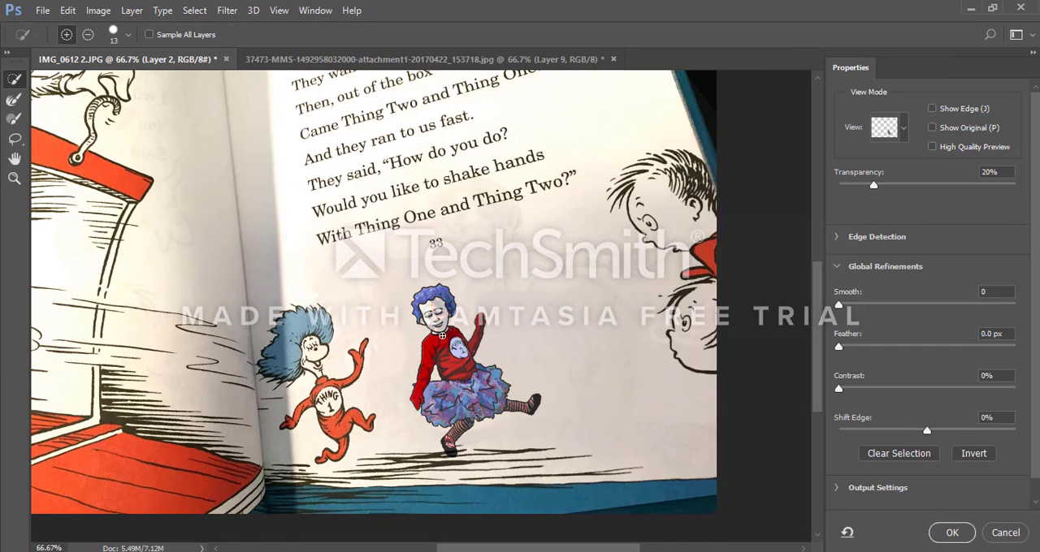
pyautogui.moveTo(458, 358)
pyautogui.mouseDown()
pyautogui.moveTo(475, 399)
pyautogui.moveTo(452, 405)
pyautogui.moveTo(456, 433)
pyautogui.moveTo(445, 448)
pyautogui.moveTo(457, 431)
pyautogui.mouseUp()
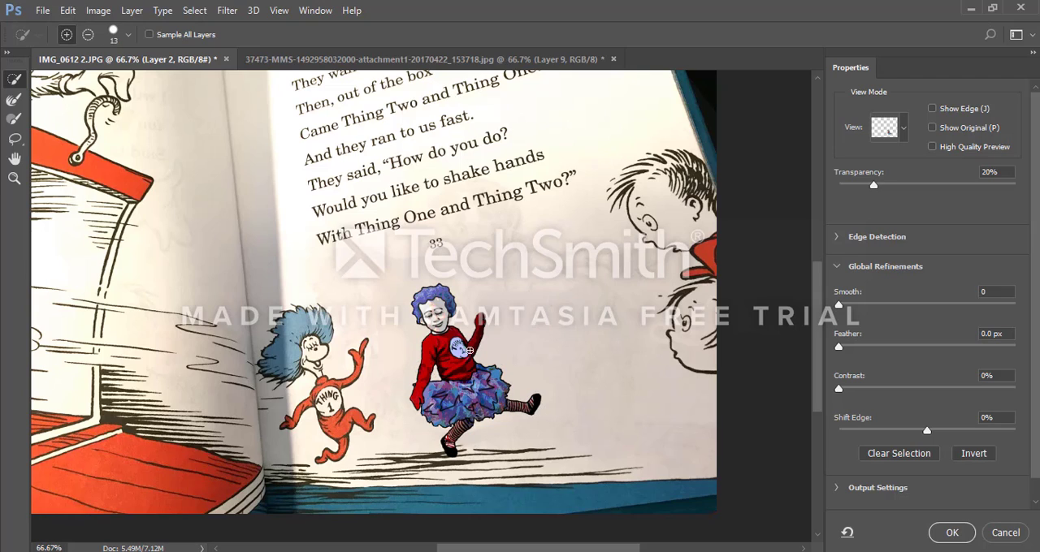
pyautogui.moveTo(469, 336); pyautogui.dragTo(433, 293)
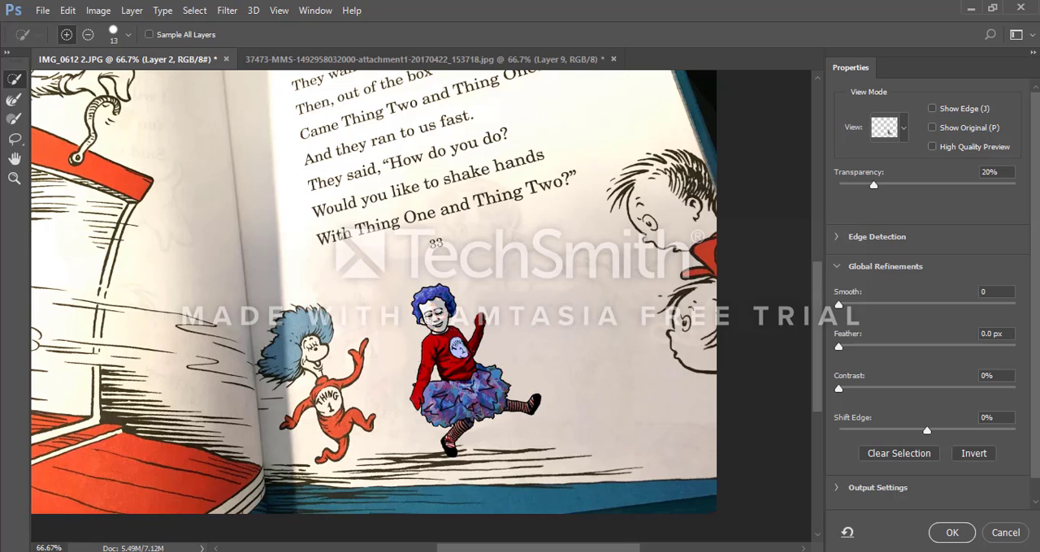
pyautogui.click(98, 11)
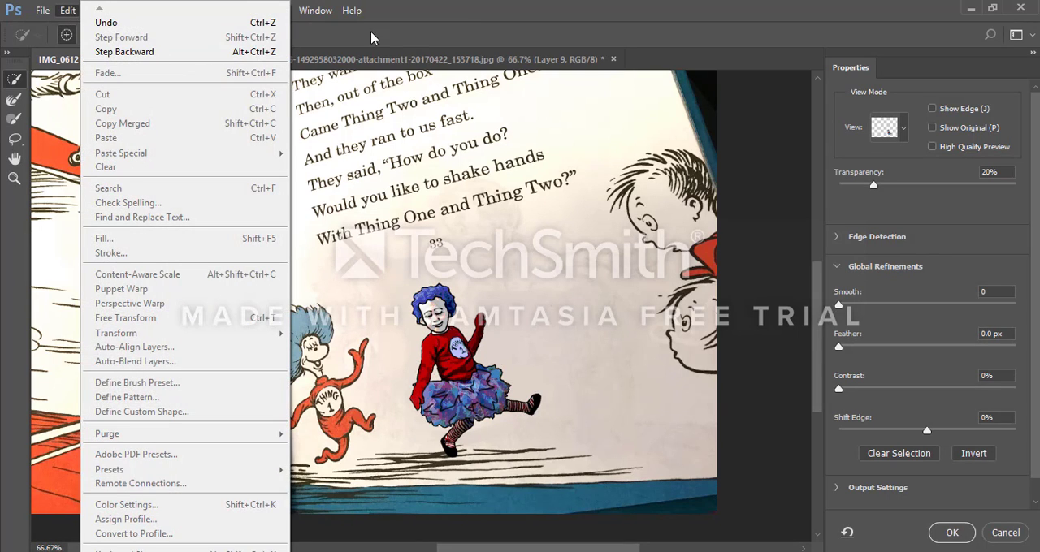
pyautogui.click(400, 18)
pyautogui.click(134, 11)
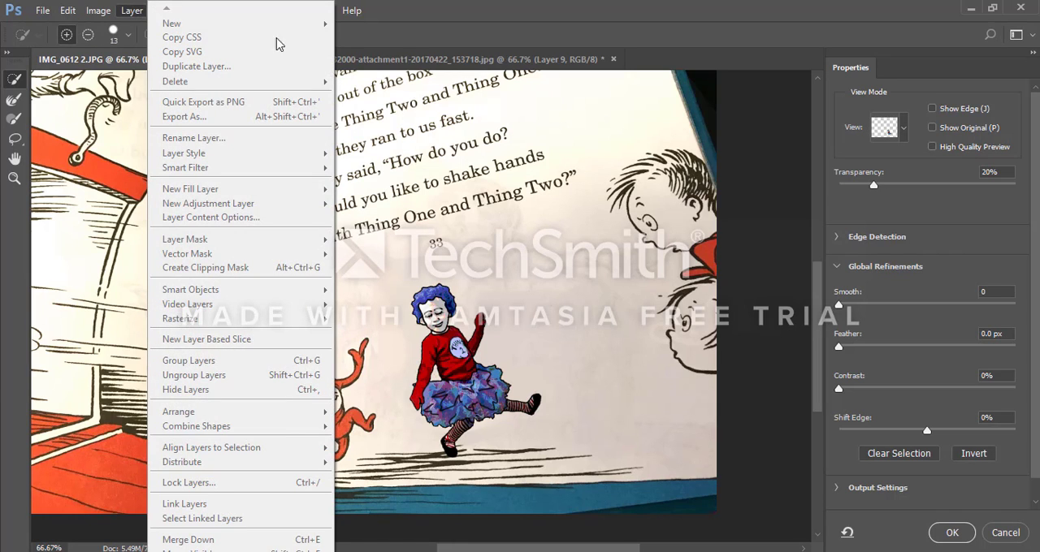
# Step: Cancel the Select and Mask refinement on Layer 2 and collapse the layer properties
pyautogui.click(397, 24)
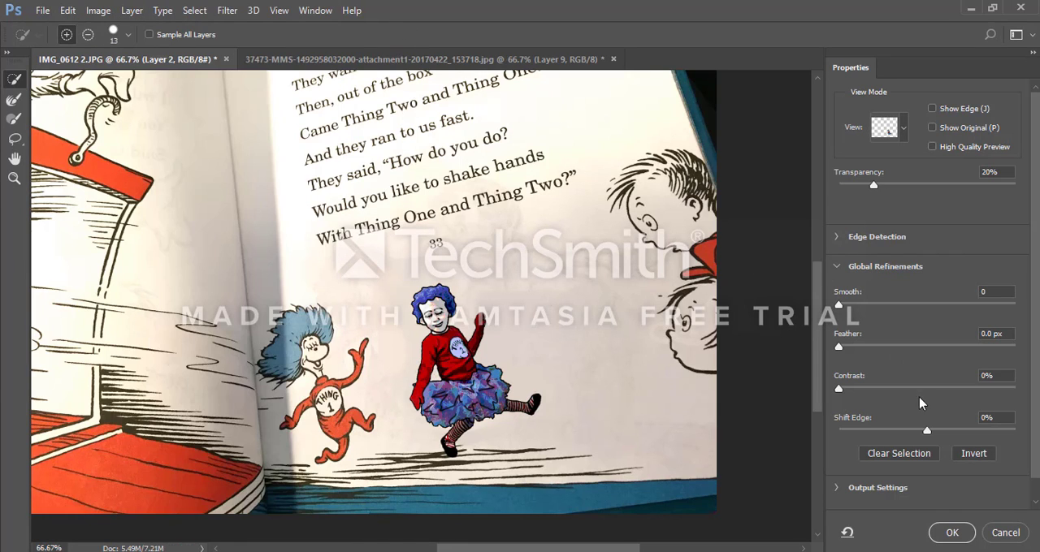
pyautogui.click(1006, 532)
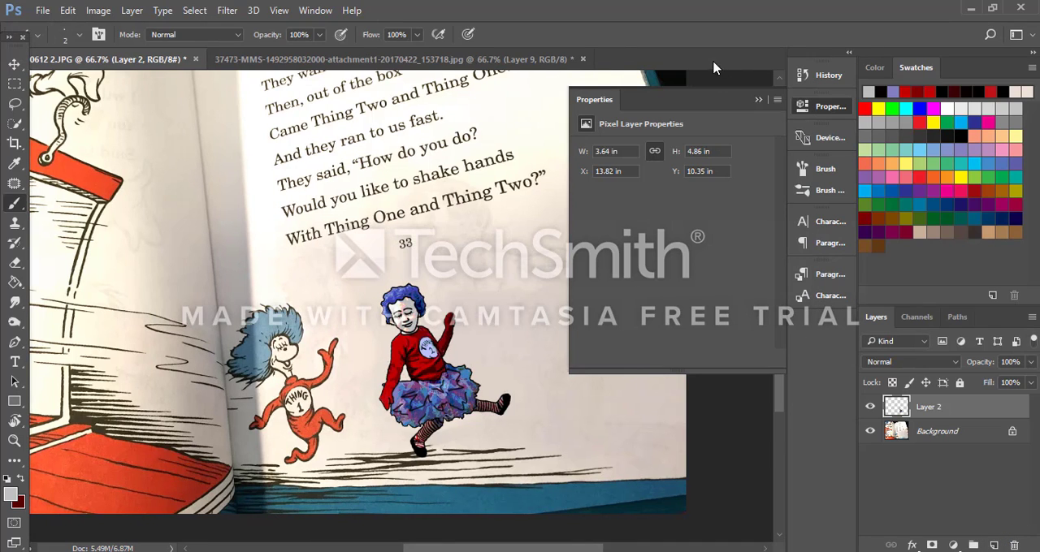
pyautogui.click(758, 100)
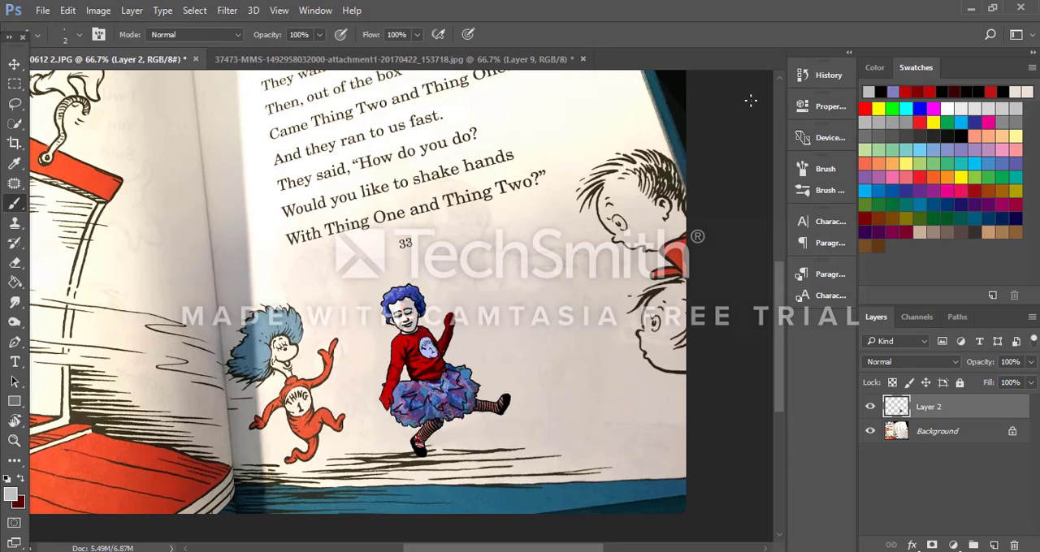
pyautogui.hotkey('ctrl', '+')
pyautogui.hotkey('ctrl', '+')
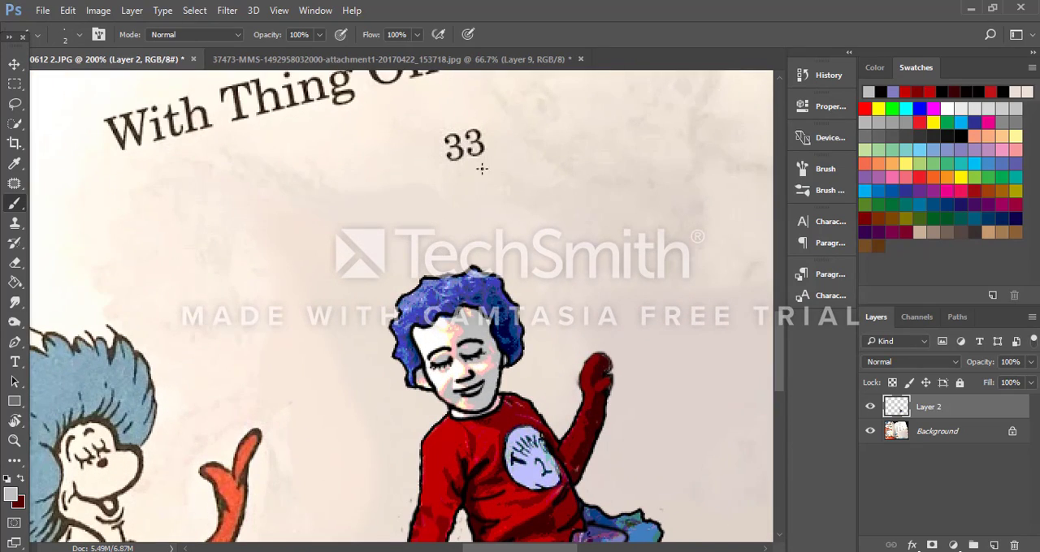
pyautogui.scroll(-6, 482, 169)
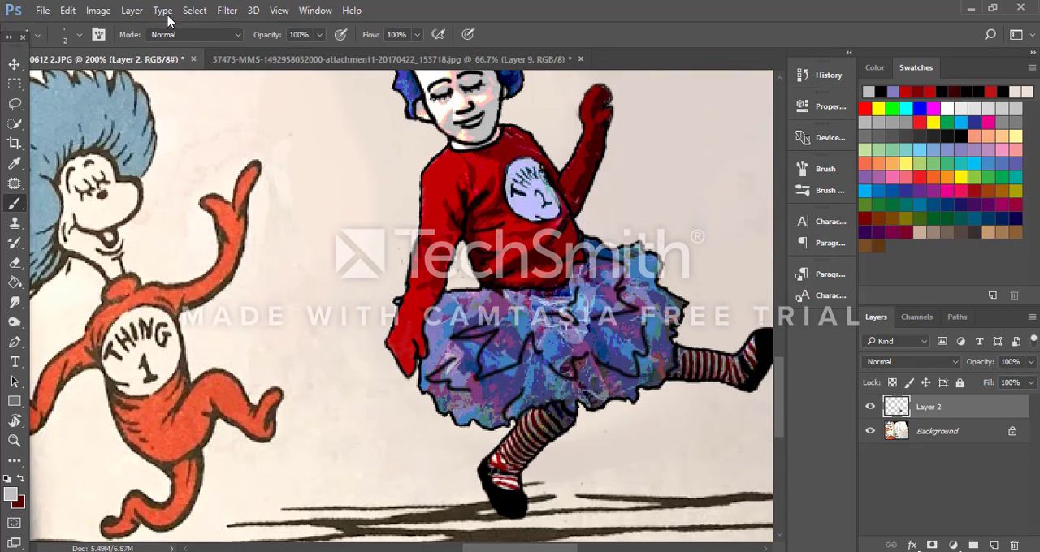
pyautogui.click(194, 10)
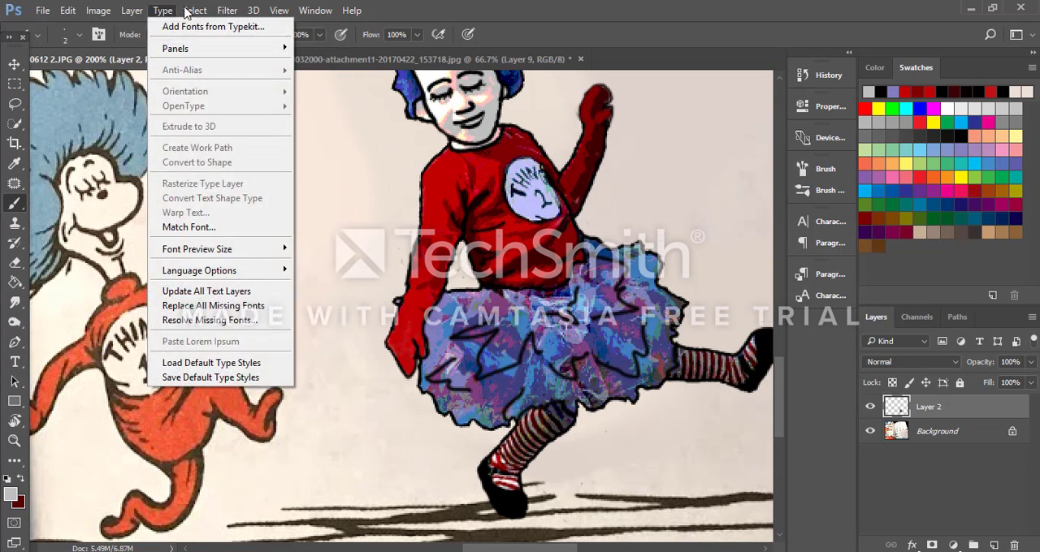
pyautogui.moveTo(195, 13)
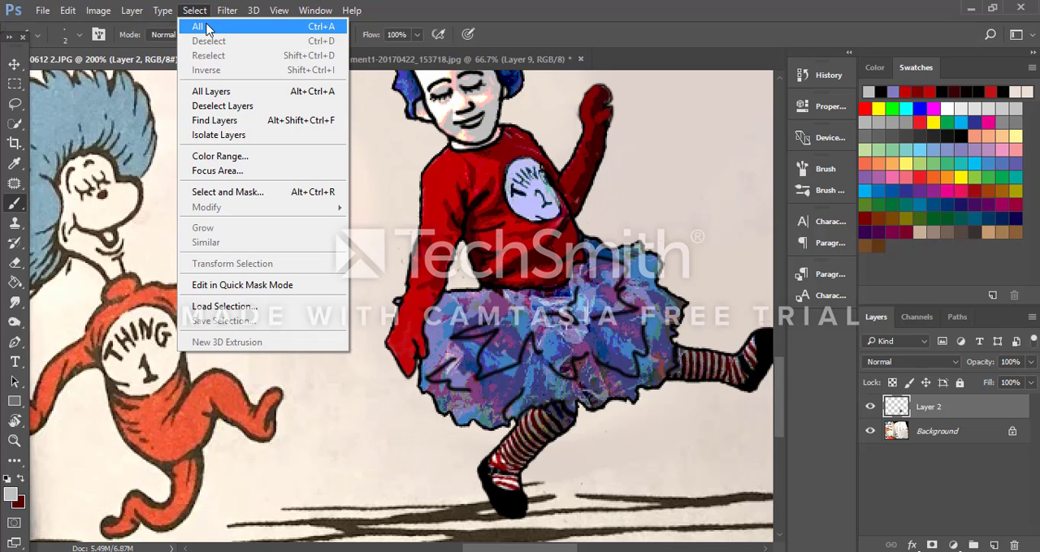
pyautogui.click(261, 122)
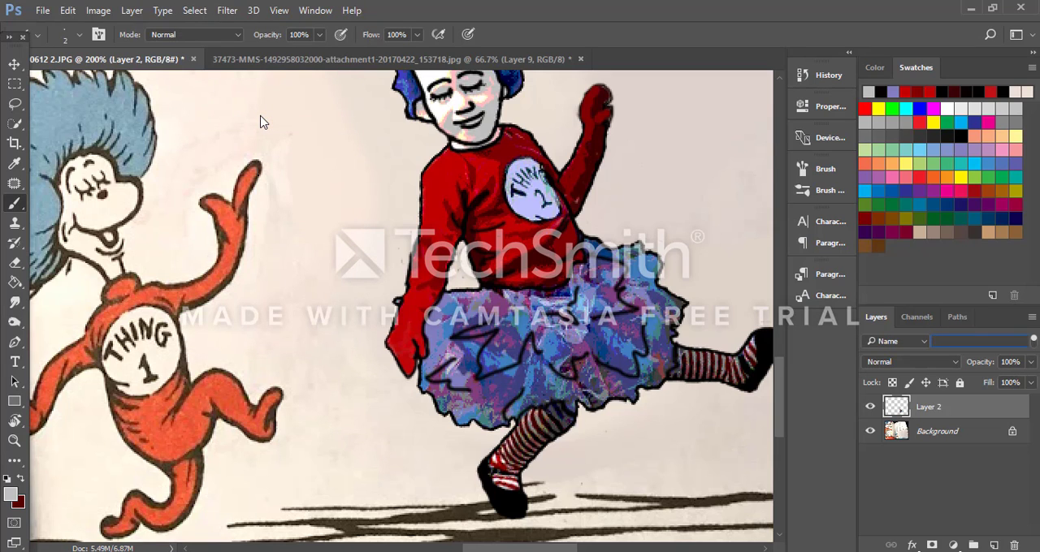
pyautogui.click(163, 11)
pyautogui.moveTo(138, 11)
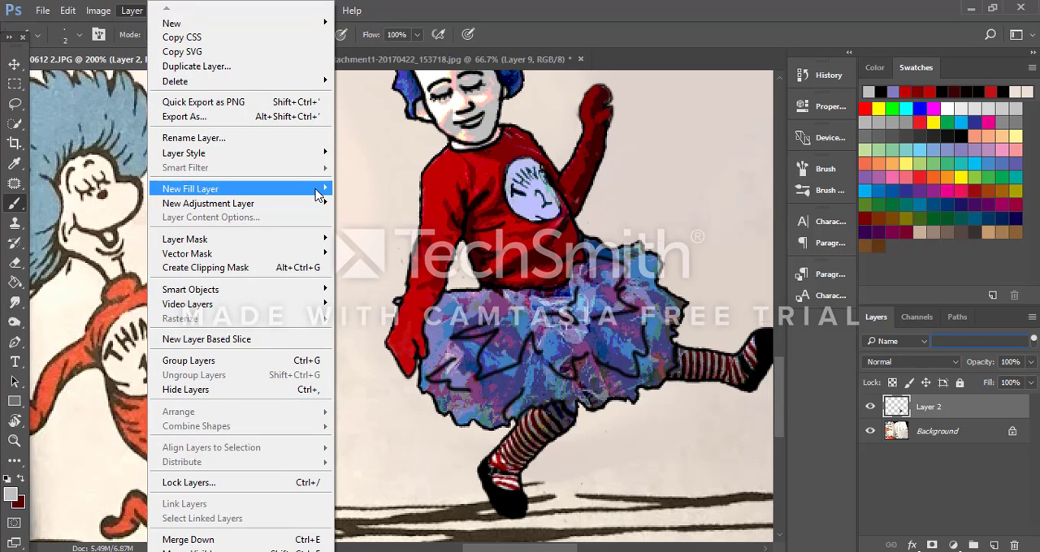
pyautogui.moveTo(319, 195)
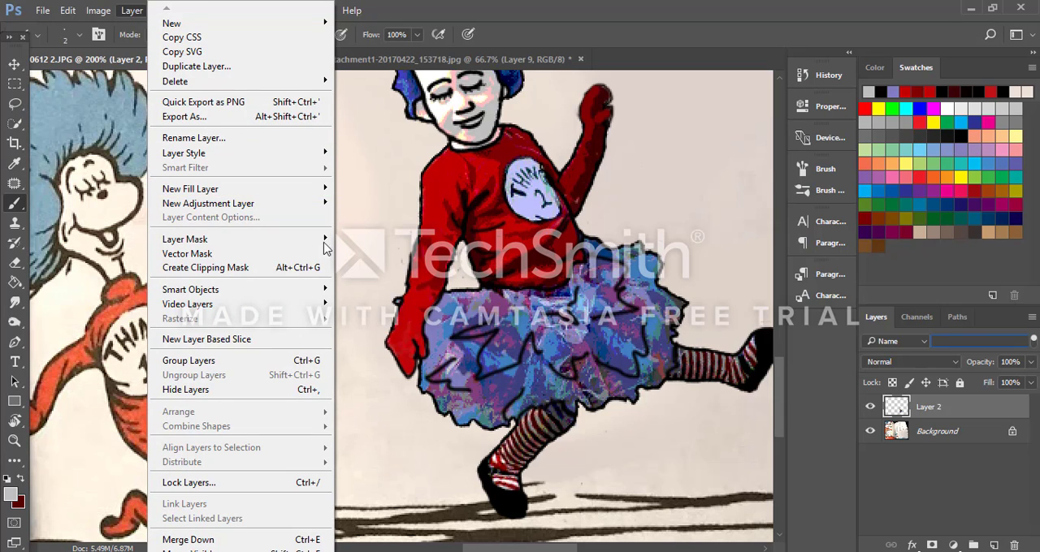
pyautogui.click(601, 28)
pyautogui.scroll(1, 683, 287)
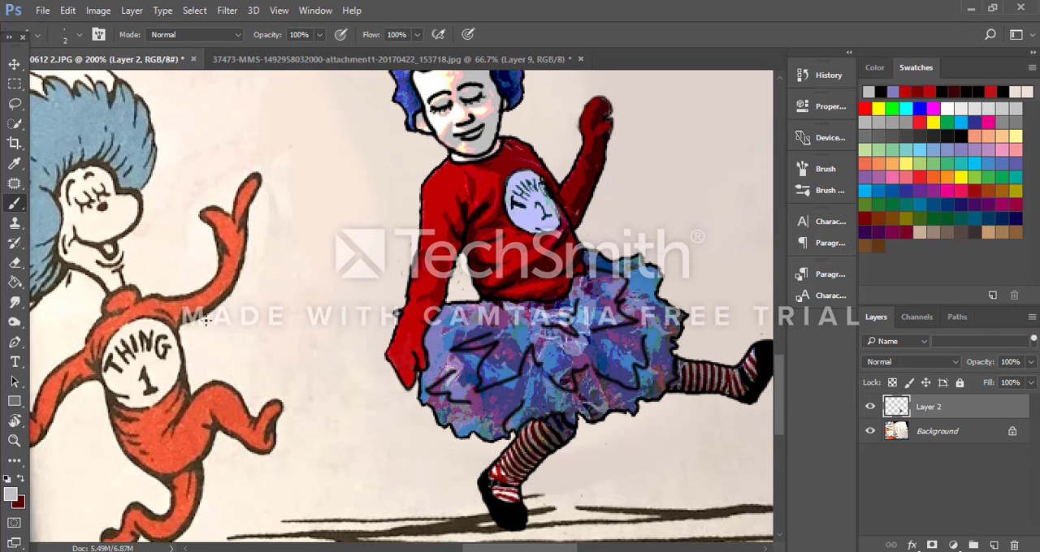
# Step: Select the figure's red shirt, arms, tutu and striped legs on Layer 2 with the Quick Selection tool
pyautogui.click(15, 123)
pyautogui.click(59, 126)
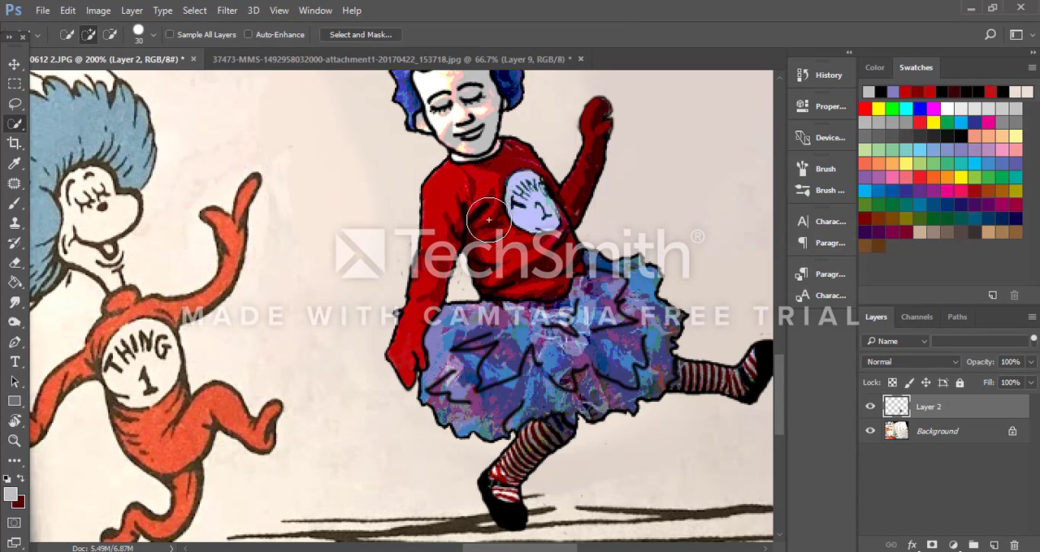
pyautogui.moveTo(490, 223)
pyautogui.mouseDown()
pyautogui.moveTo(455, 206)
pyautogui.moveTo(449, 227)
pyautogui.moveTo(472, 204)
pyautogui.moveTo(512, 239)
pyautogui.moveTo(543, 298)
pyautogui.moveTo(511, 331)
pyautogui.moveTo(477, 329)
pyautogui.moveTo(450, 374)
pyautogui.moveTo(477, 403)
pyautogui.moveTo(535, 427)
pyautogui.moveTo(503, 502)
pyautogui.moveTo(552, 393)
pyautogui.moveTo(658, 404)
pyautogui.moveTo(741, 389)
pyautogui.mouseUp()
pyautogui.scroll(2, 581, 353)
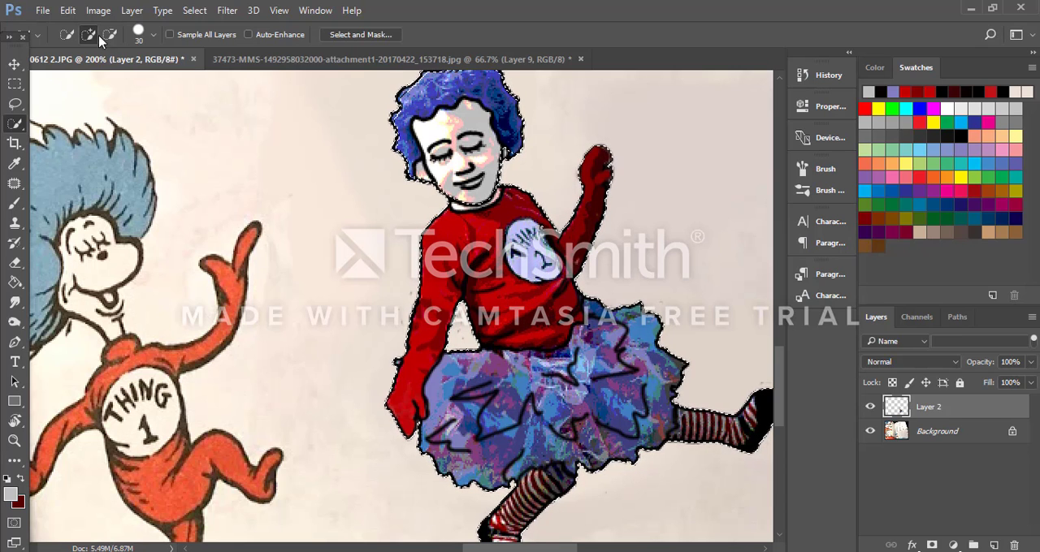
# Step: Try a Hue/Saturation adjustment layer on the selection with hue -82, saturation +7 and lightness +7, and delete that layer
pyautogui.click(138, 14)
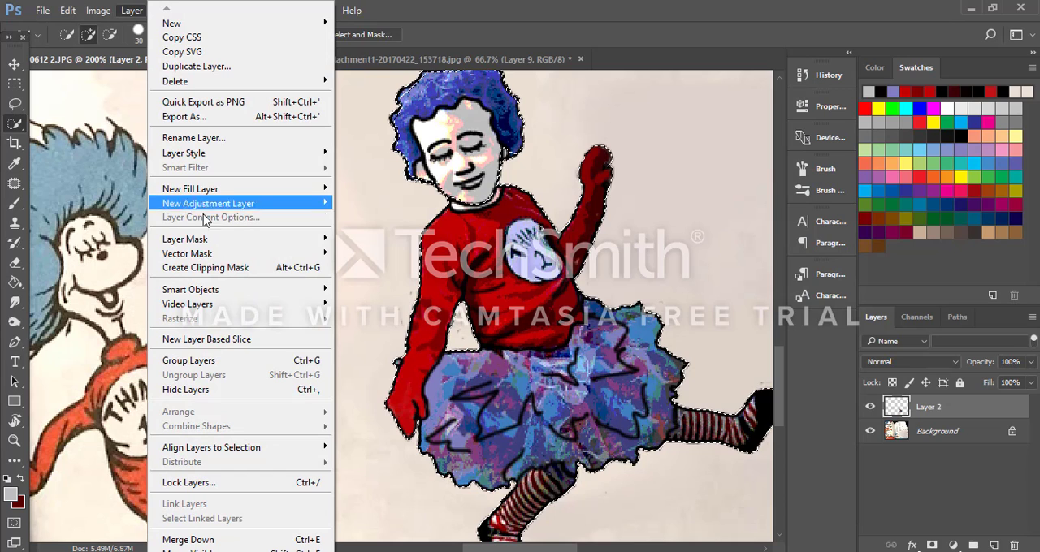
pyautogui.moveTo(241, 206)
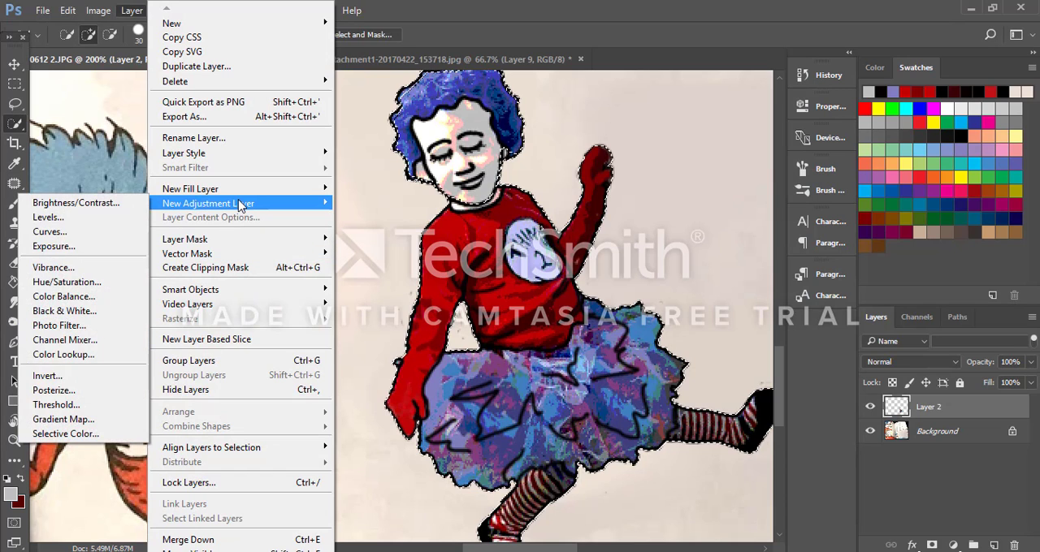
pyautogui.click(81, 284)
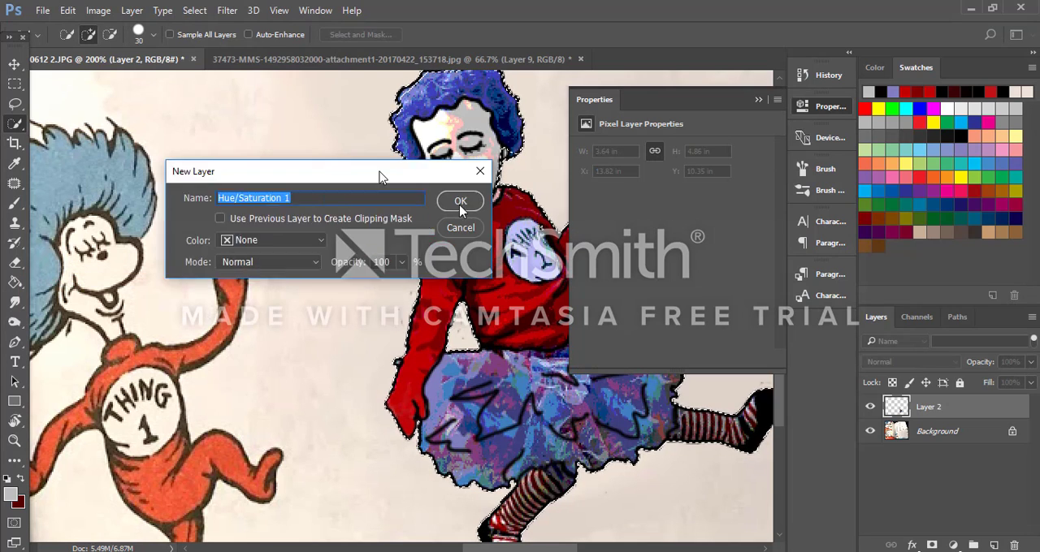
pyautogui.moveTo(381, 177); pyautogui.dragTo(797, 386)
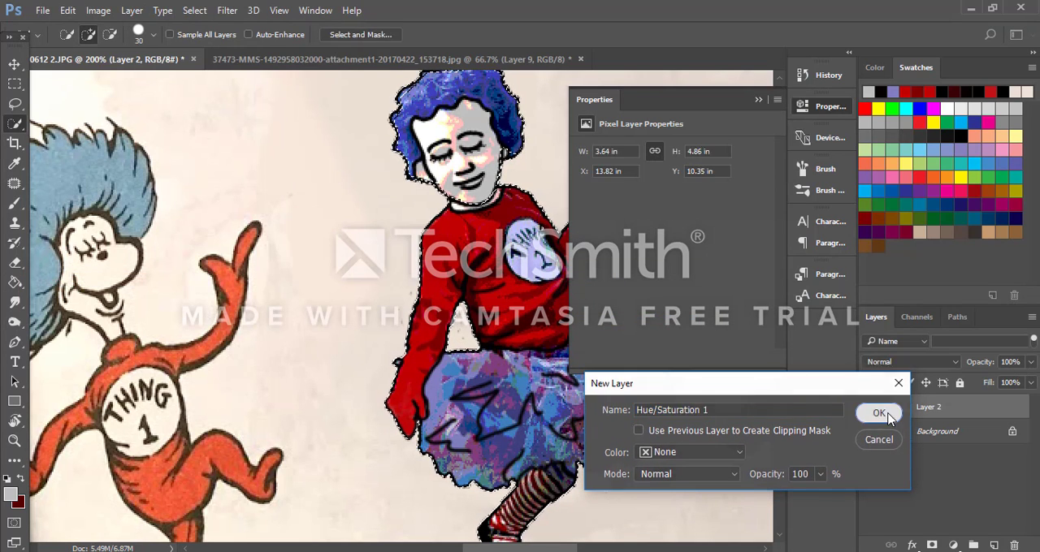
pyautogui.click(882, 414)
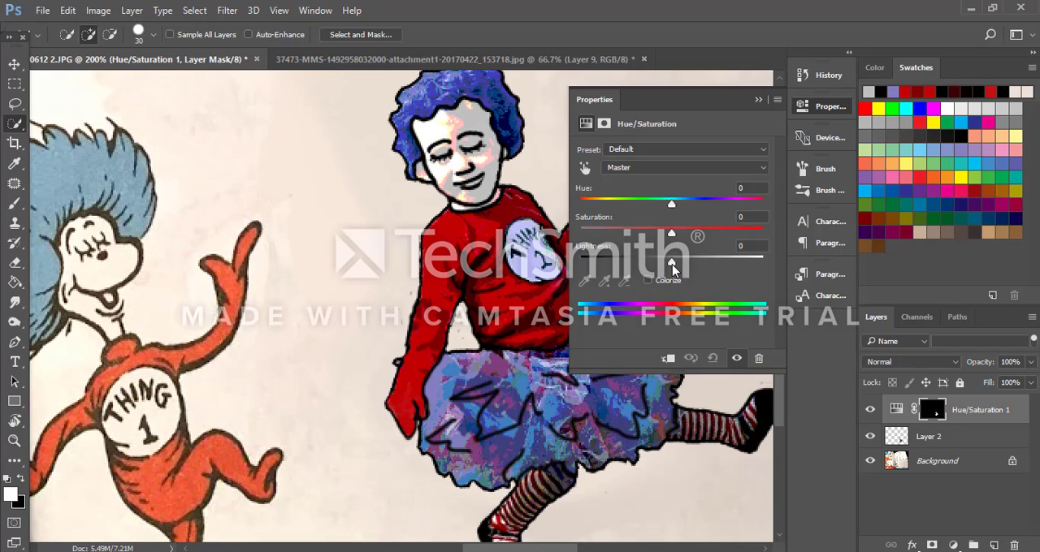
pyautogui.moveTo(670, 234)
pyautogui.mouseDown()
pyautogui.moveTo(642, 236)
pyautogui.moveTo(687, 264)
pyautogui.moveTo(643, 236)
pyautogui.moveTo(654, 209)
pyautogui.moveTo(683, 208)
pyautogui.moveTo(603, 213)
pyautogui.moveTo(617, 215)
pyautogui.moveTo(611, 237)
pyautogui.moveTo(678, 235)
pyautogui.mouseUp()
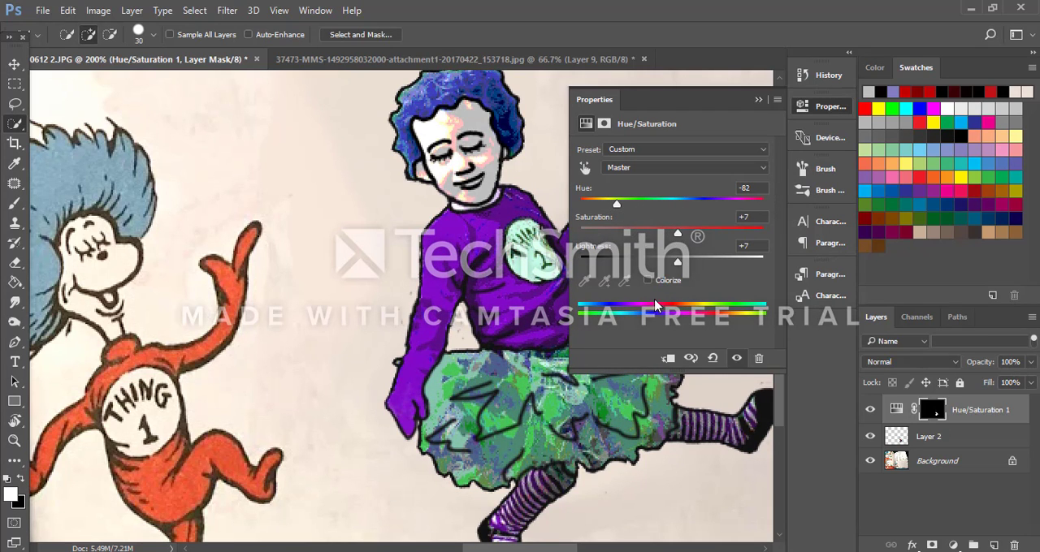
pyautogui.click(759, 101)
pyautogui.moveTo(991, 419); pyautogui.dragTo(1014, 546)
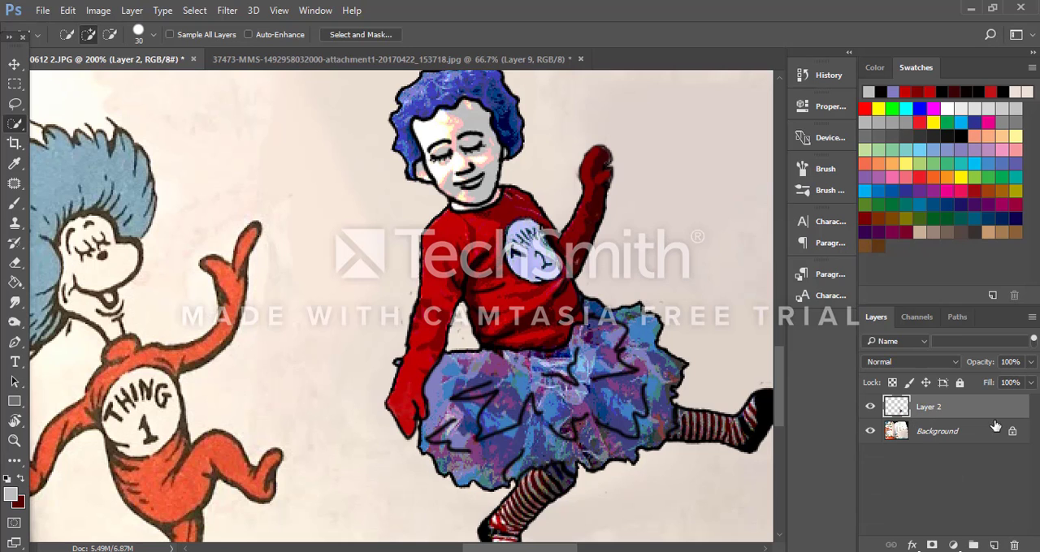
# Step: Step back through the Hue/Saturation layer's deletion, settings and creation to restore the clothing selection on Layer 2
pyautogui.click(68, 9)
pyautogui.click(124, 51)
pyautogui.click(67, 9)
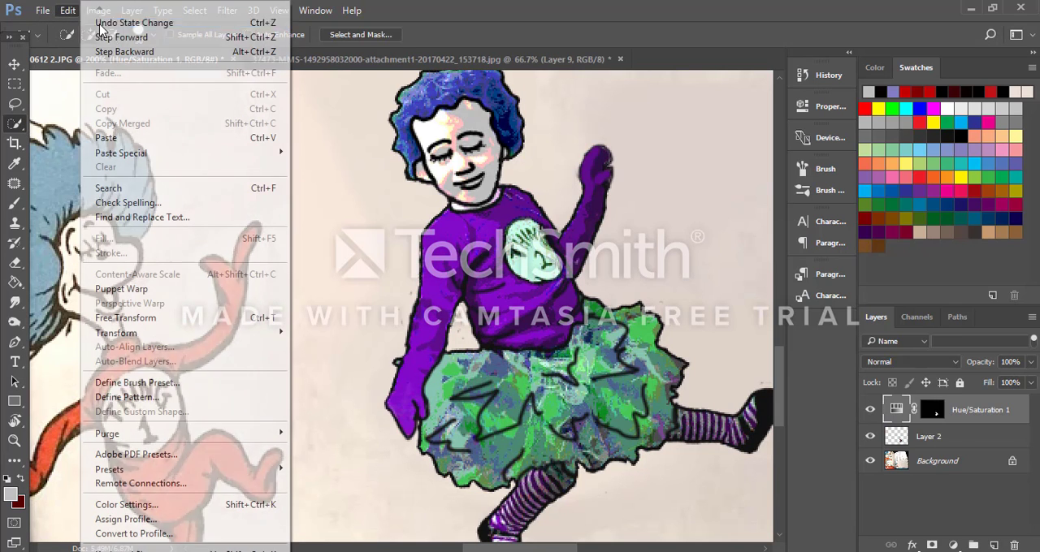
pyautogui.click(122, 52)
pyautogui.click(70, 11)
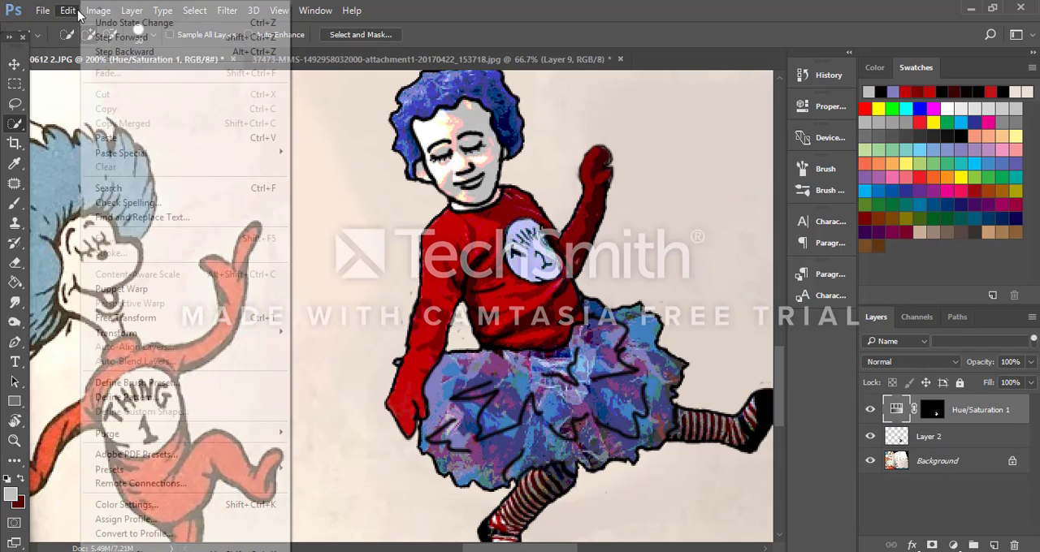
pyautogui.click(122, 37)
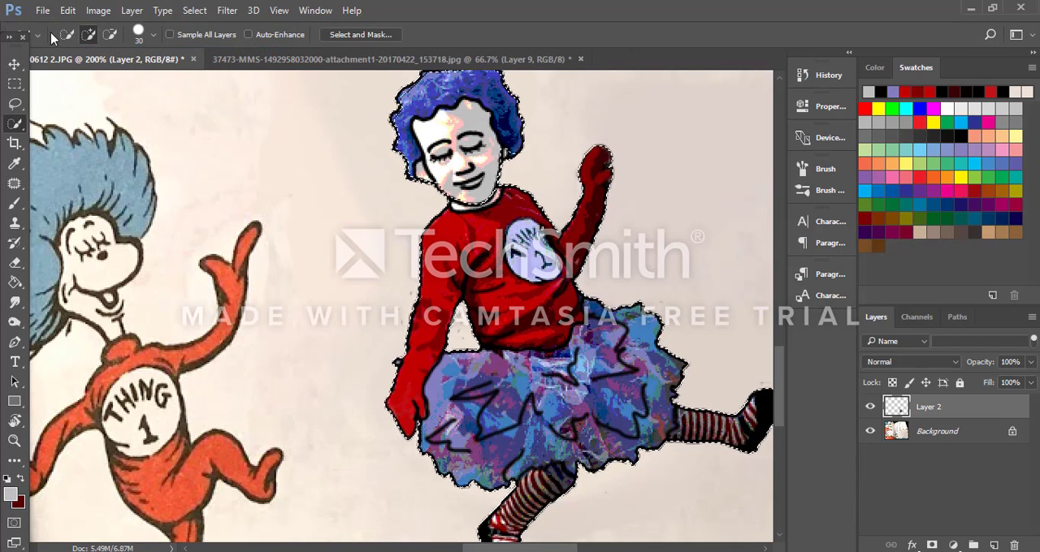
# Step: Add a Color Balance adjustment layer for the selected clothing with the default name, Normal mode and 100% opacity
pyautogui.click(131, 11)
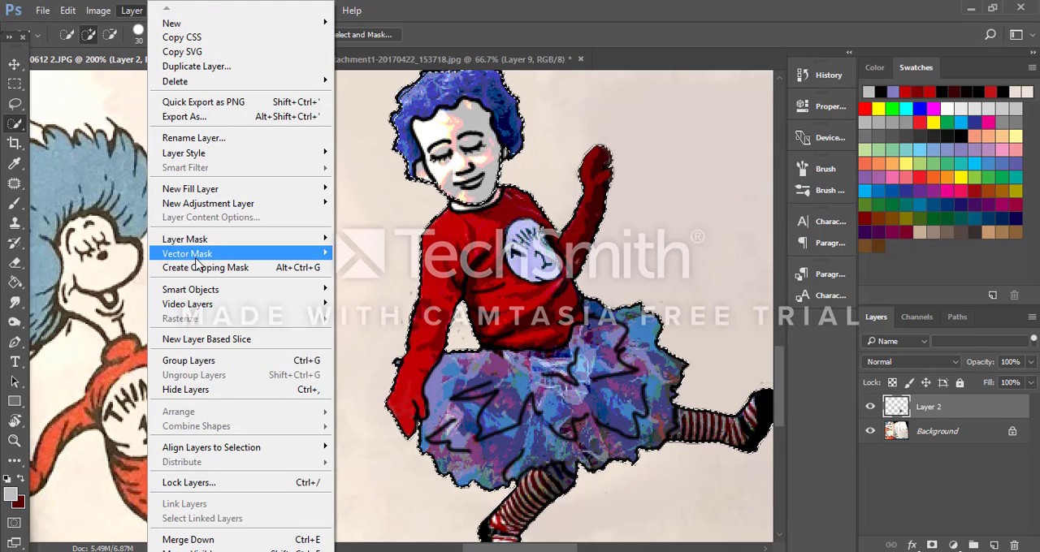
pyautogui.moveTo(252, 207)
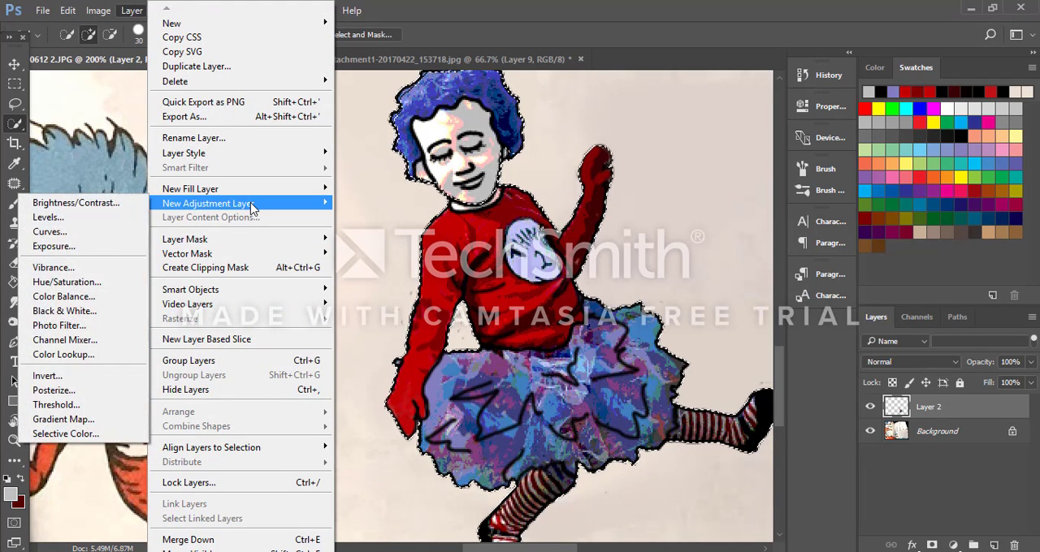
pyautogui.click(118, 301)
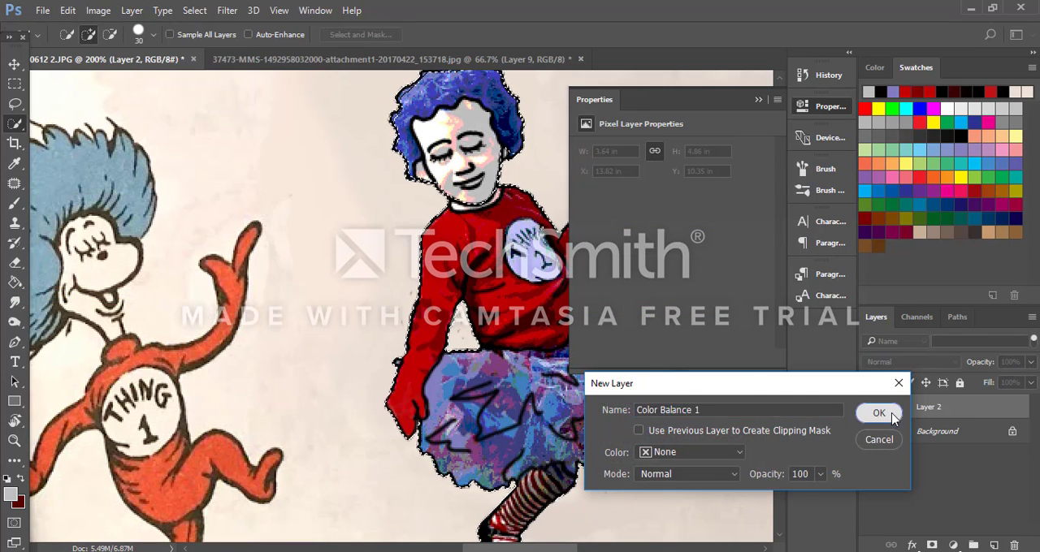
pyautogui.click(879, 413)
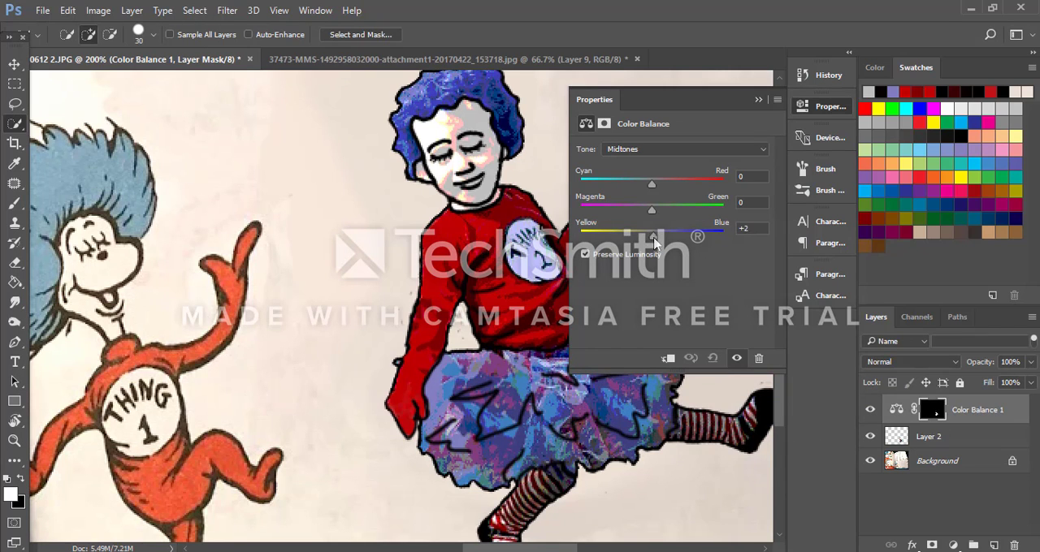
# Step: Set the Color Balance midtones to -79 toward yellow, shift them slightly toward cyan, and compare with the previous state
pyautogui.moveTo(655, 242); pyautogui.dragTo(598, 260)
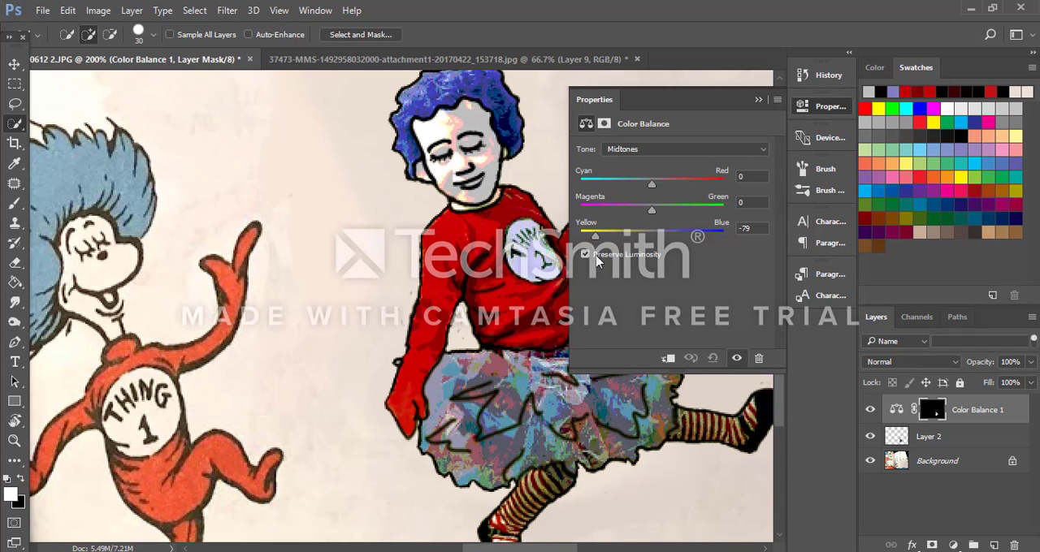
pyautogui.click(691, 360)
pyautogui.moveTo(651, 185)
pyautogui.mouseDown()
pyautogui.moveTo(678, 188)
pyautogui.moveTo(644, 190)
pyautogui.mouseUp()
pyautogui.click(690, 360)
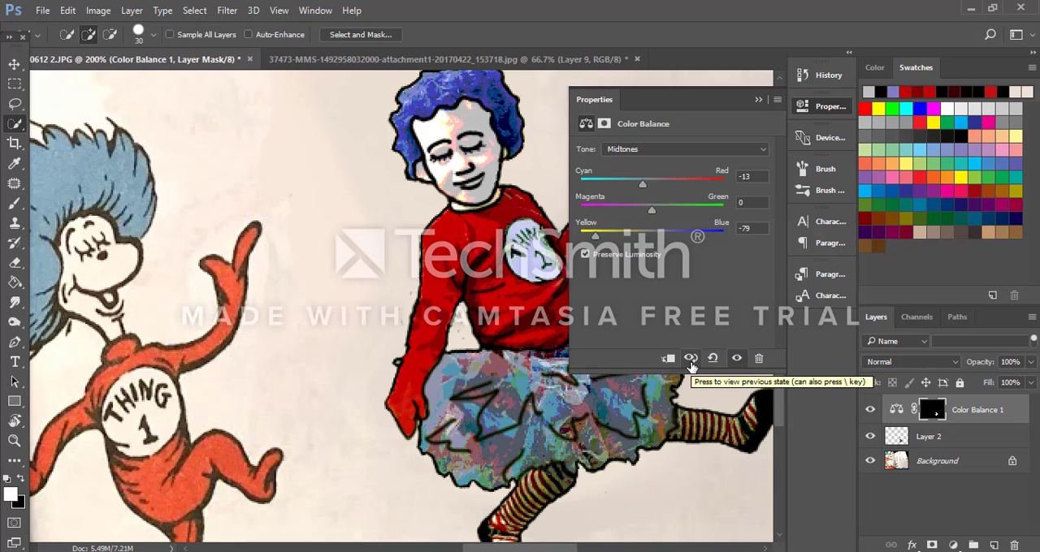
pyautogui.click(756, 101)
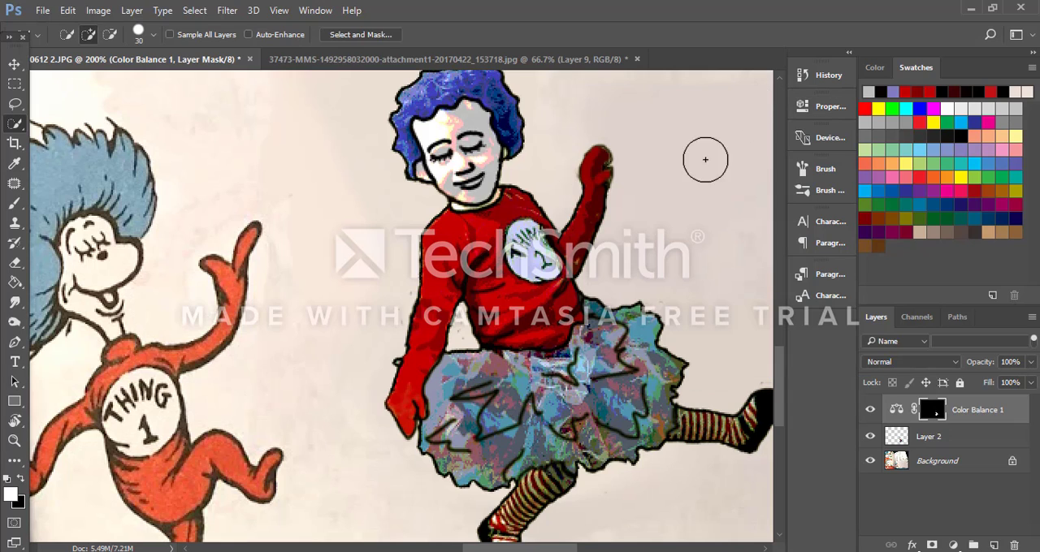
# Step: Lower the opacity of Layer 2 to 87%
pyautogui.click(1030, 362)
pyautogui.moveTo(1027, 384)
pyautogui.mouseDown()
pyautogui.moveTo(1004, 397)
pyautogui.moveTo(840, 414)
pyautogui.moveTo(1038, 389)
pyautogui.moveTo(991, 398)
pyautogui.moveTo(1023, 387)
pyautogui.moveTo(1013, 396)
pyautogui.mouseUp()
pyautogui.click(927, 437)
pyautogui.click(1030, 362)
pyautogui.hotkey('ctrl', '-')
pyautogui.hotkey('ctrl', '-')
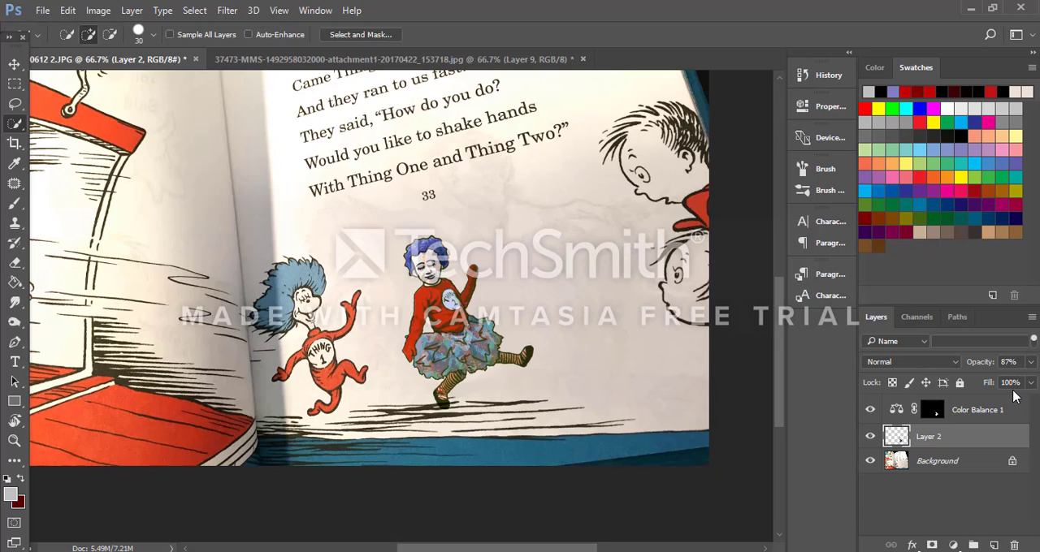
# Step: Compare the whole page with and without the Color Balance layer, and merge all visible layers into the Background
pyautogui.hotkey('ctrl', '-')
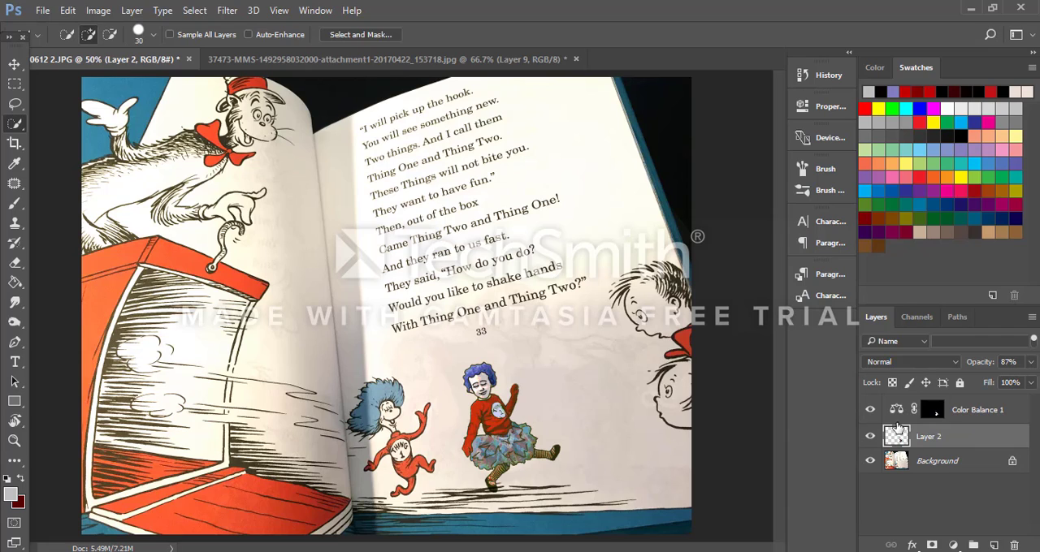
pyautogui.click(870, 410)
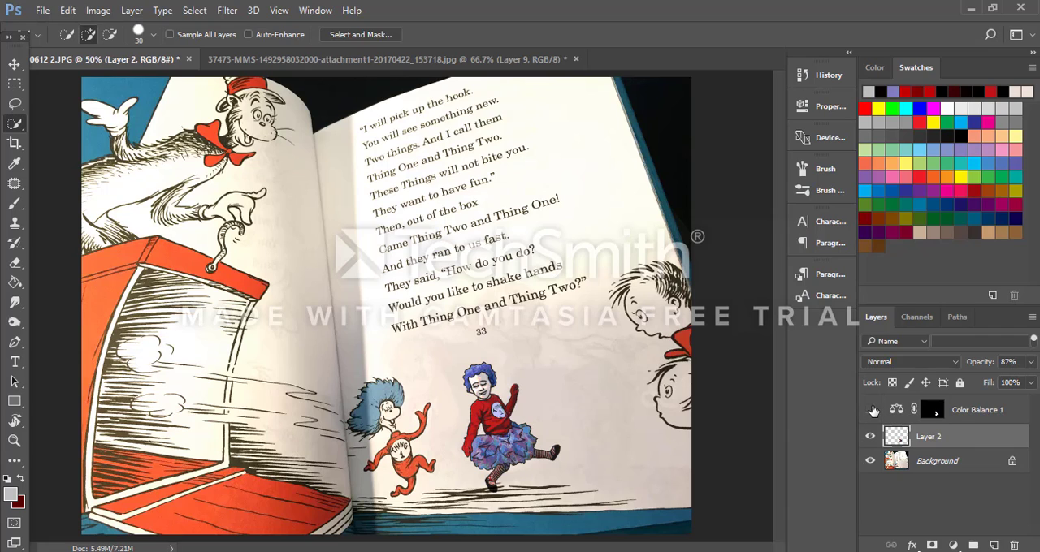
pyautogui.click(871, 410)
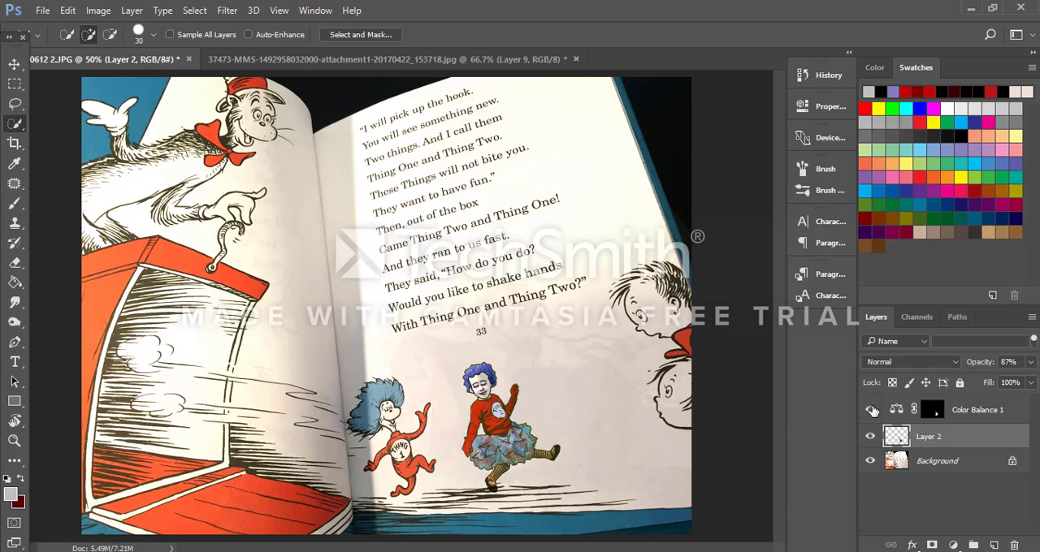
pyautogui.hotkey('ctrl', 'shift', 'e')
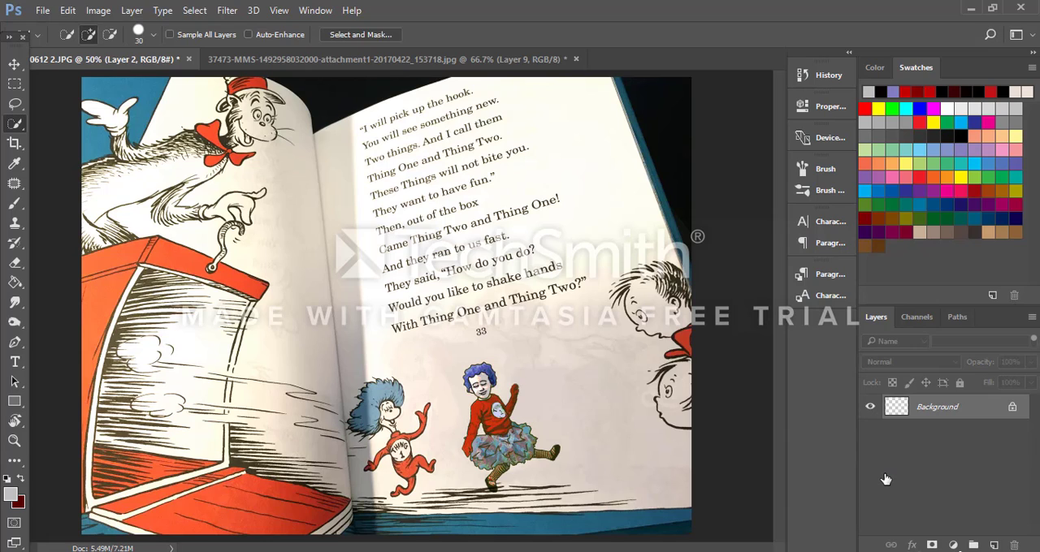